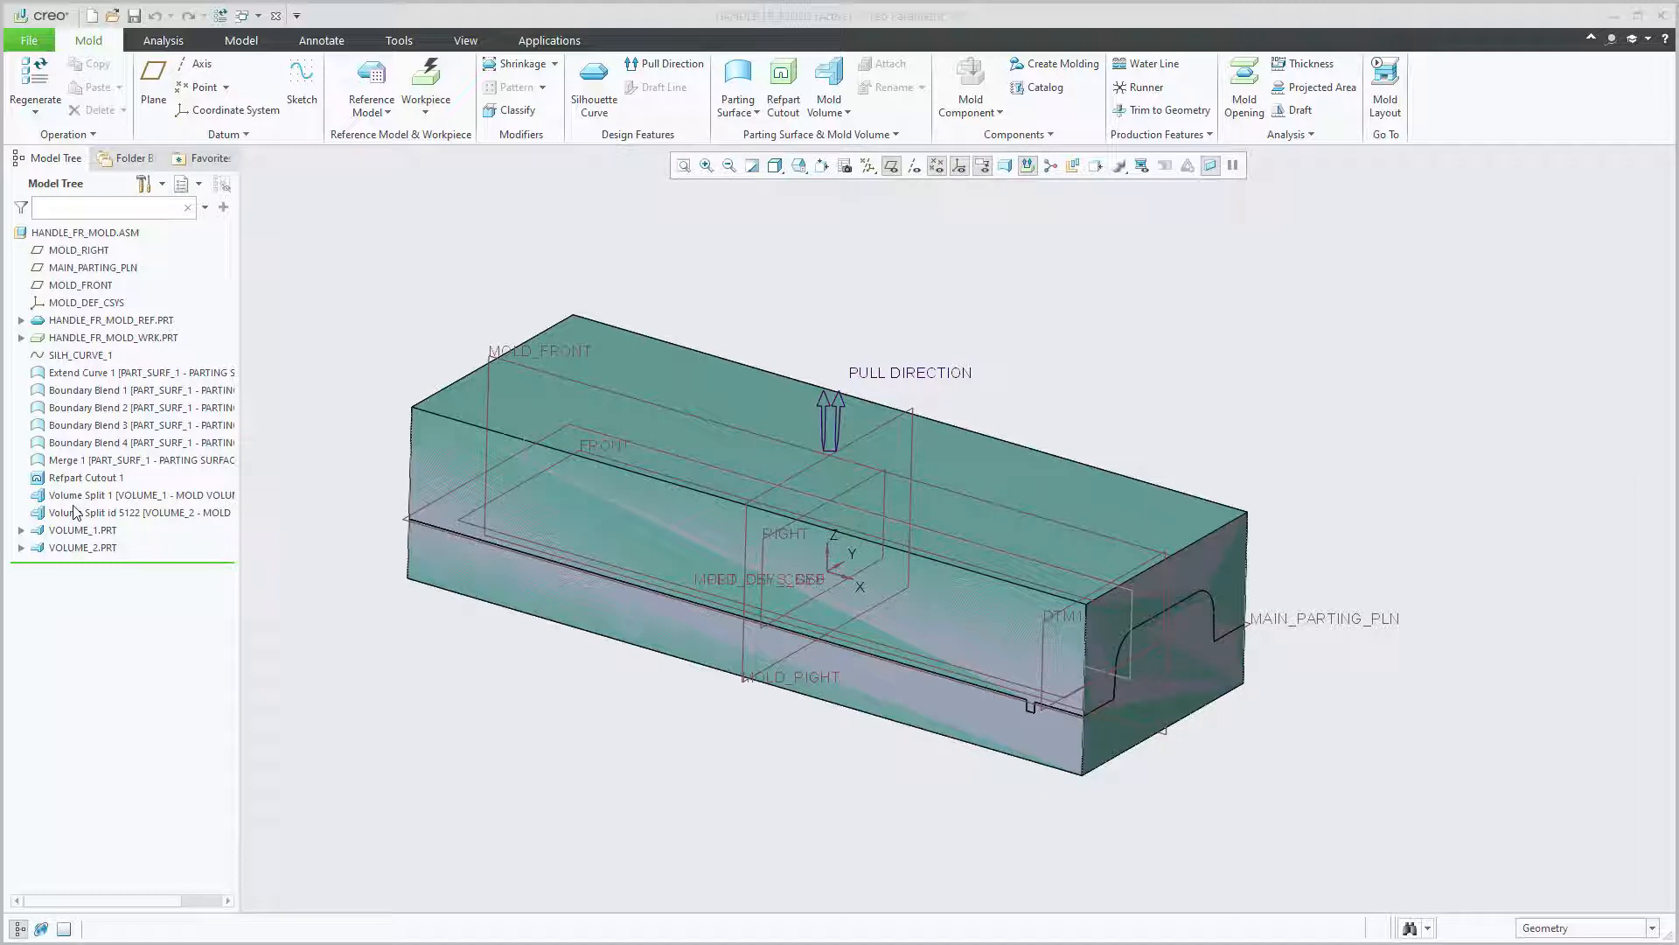
Open the reference part HANDLE_FR_MOLD_REF, inspect the handle from several angles, and return to the HANDLE_FR_MOLD assembly.
click(133, 321)
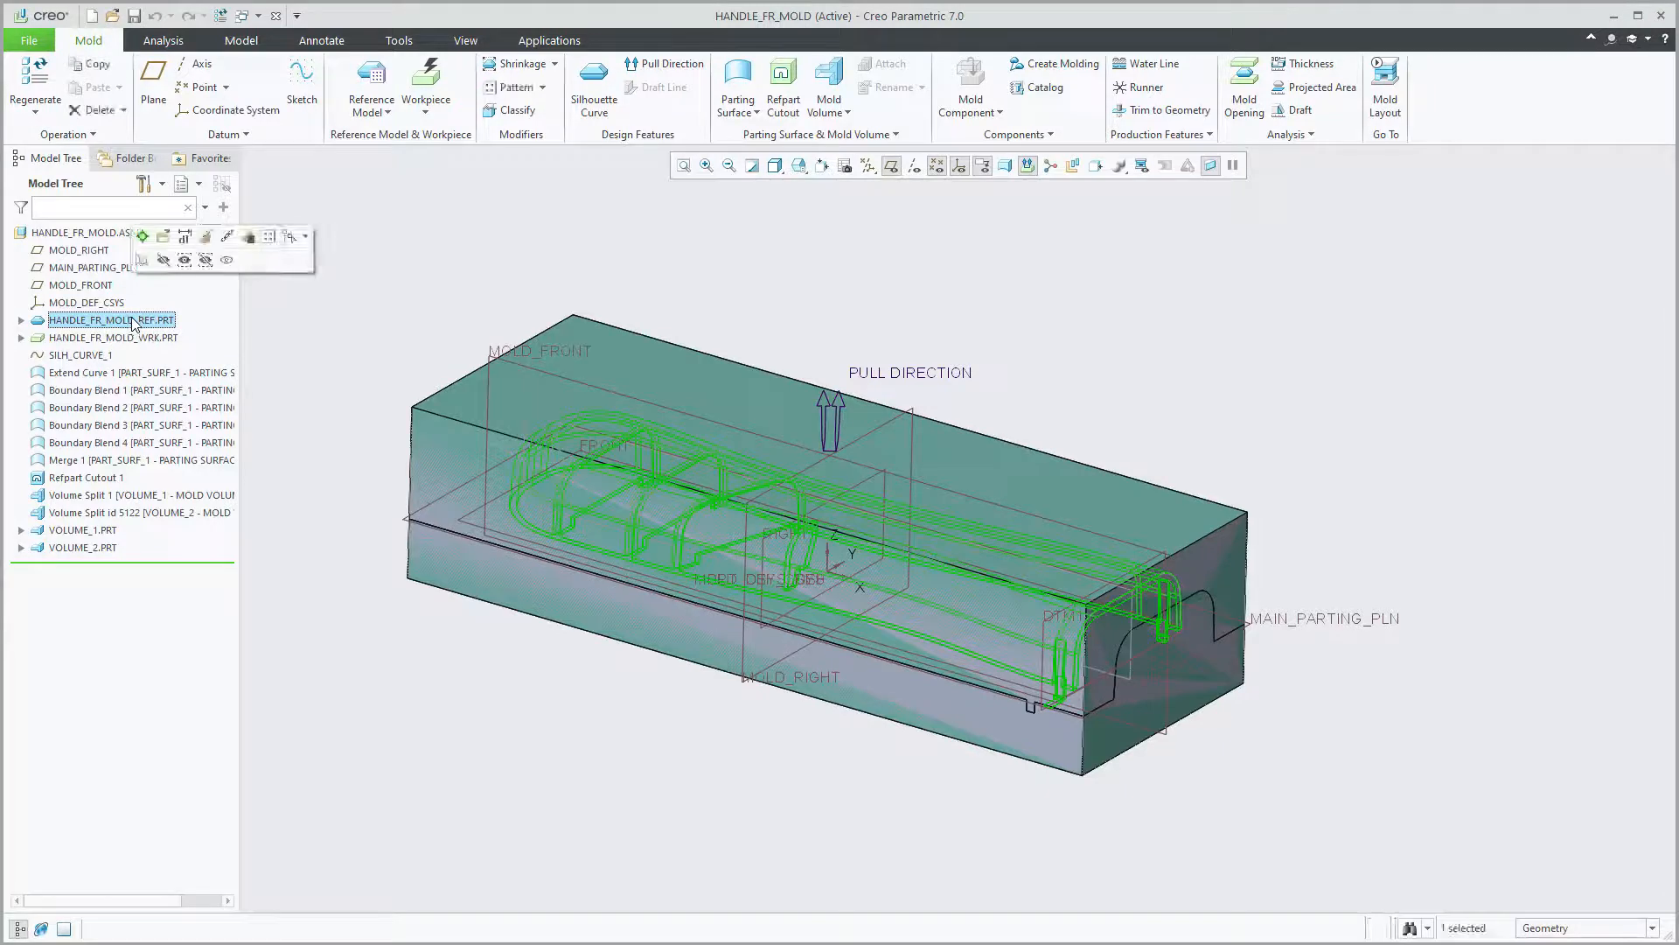
click(163, 237)
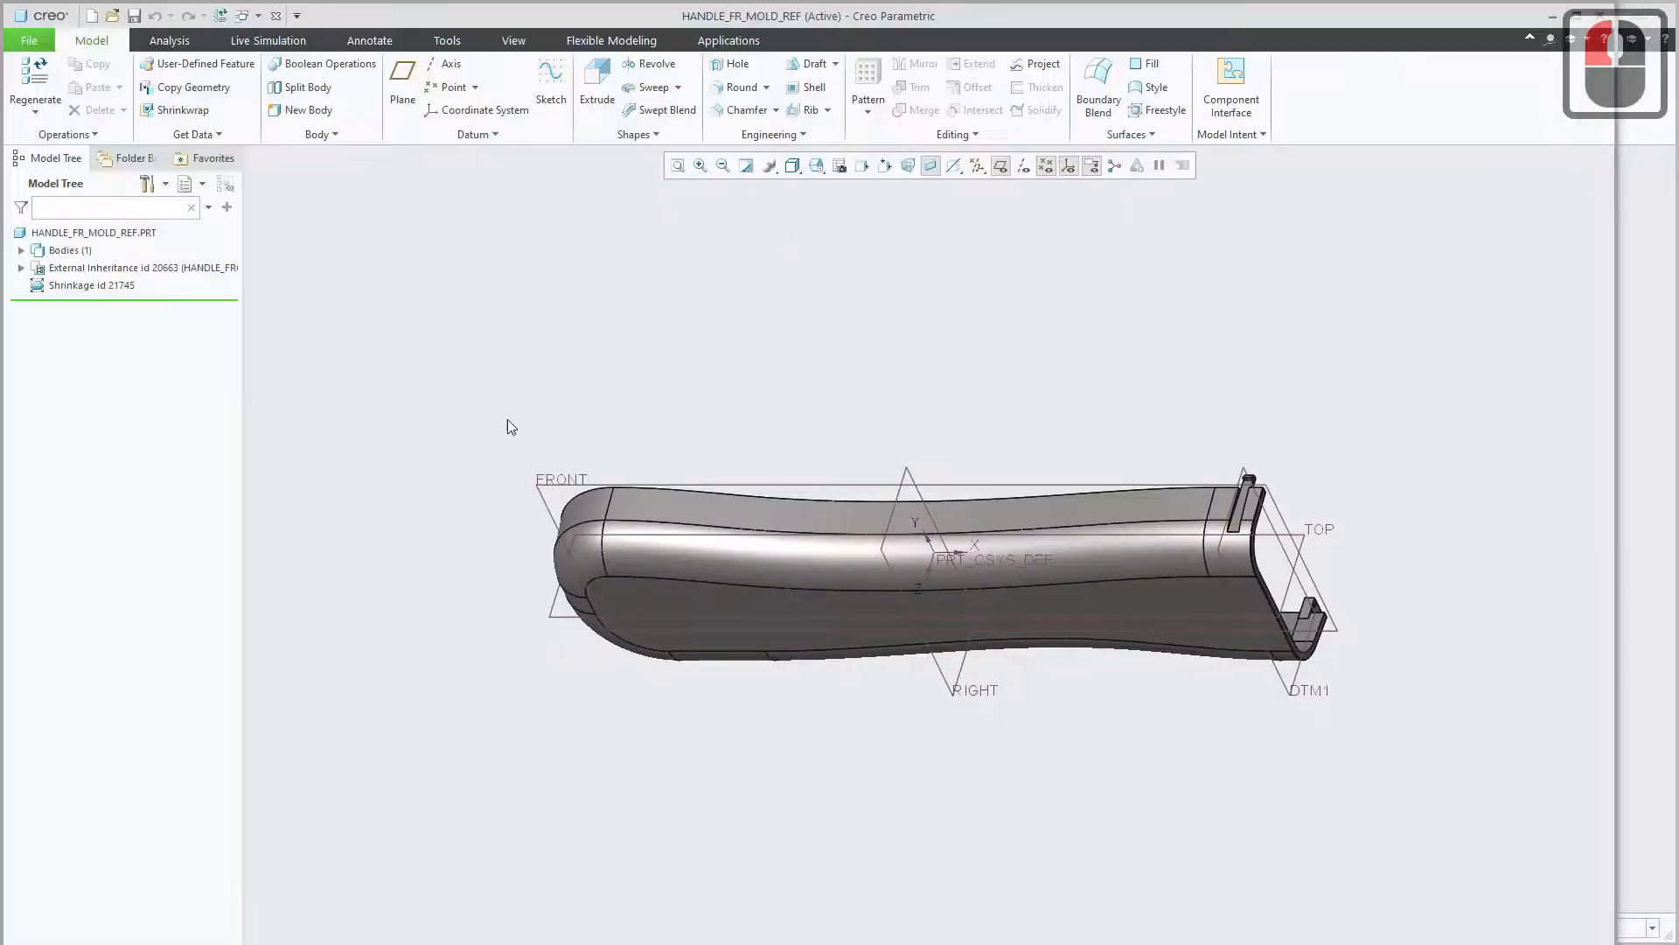
mouse_move(511, 427)
middle_down()
mouse_move(573, 330)
mouse_move(544, 236)
mouse_move(708, 460)
mouse_move(661, 520)
middle_up()
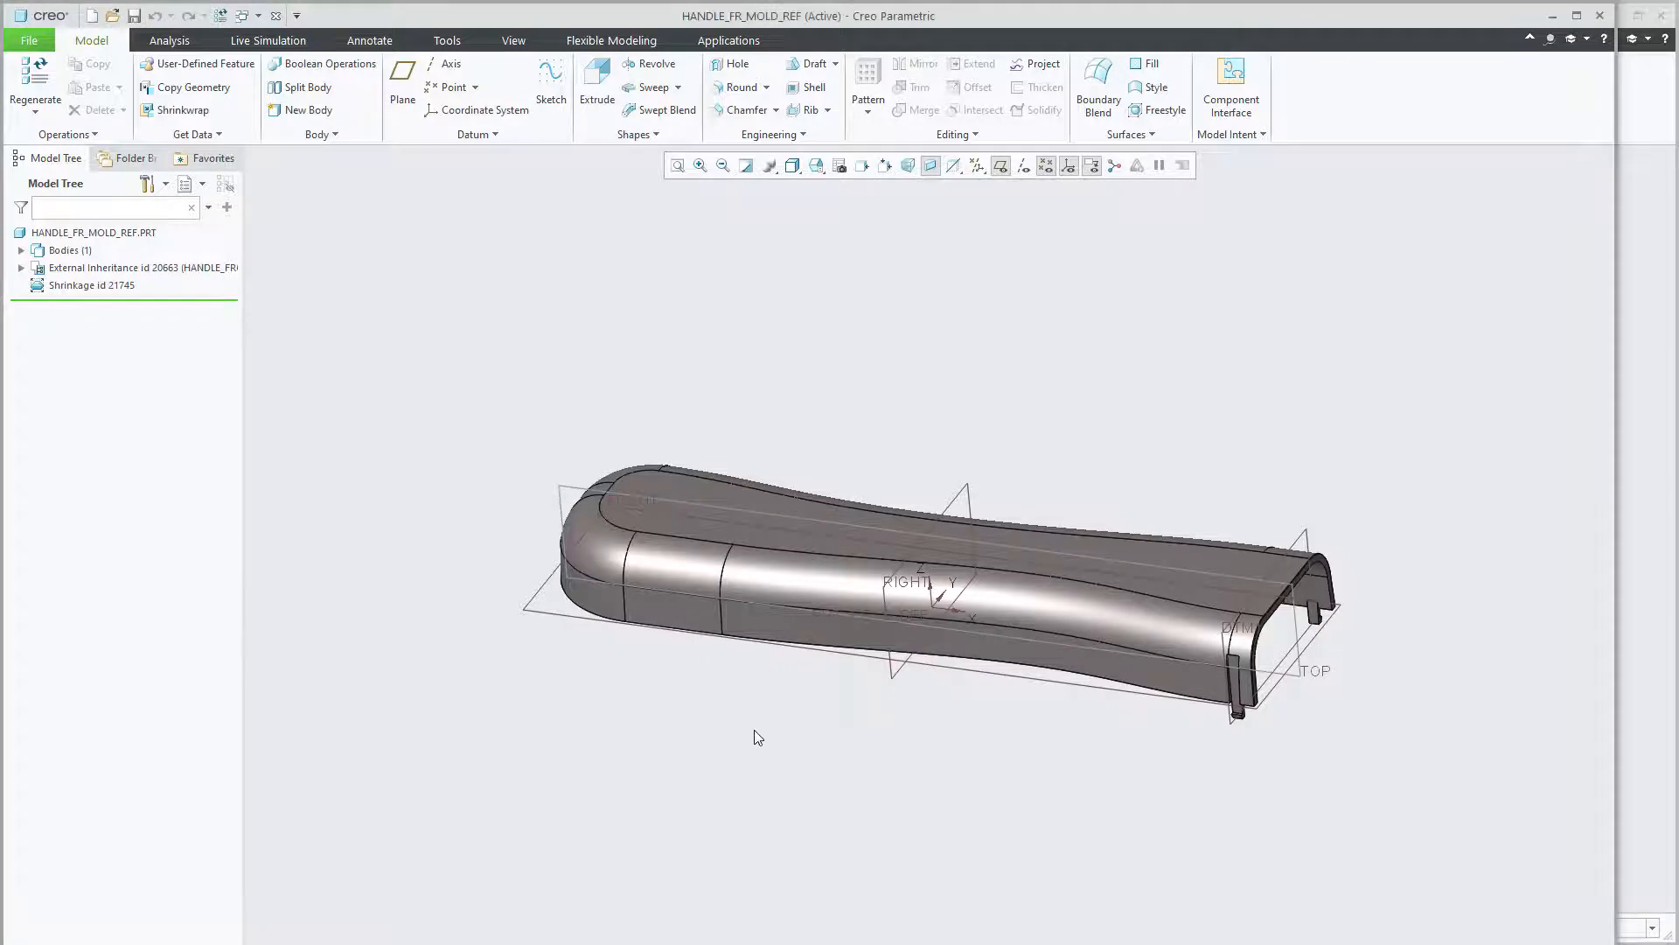
middle_drag(753, 735, 748, 672)
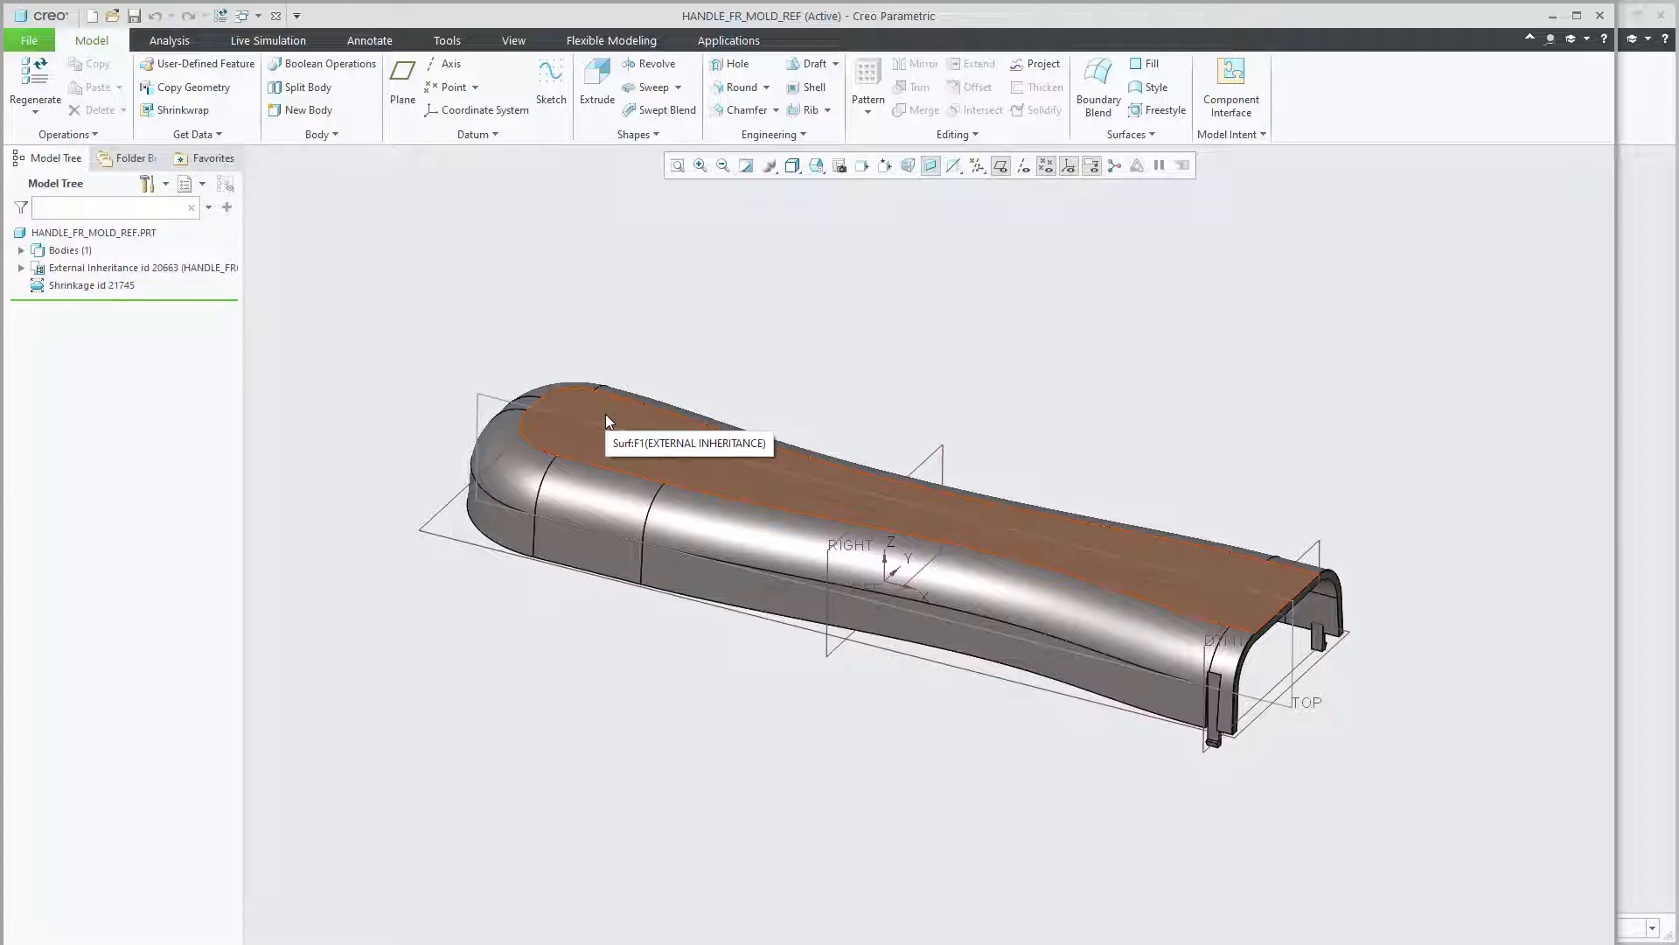
click(257, 16)
click(297, 44)
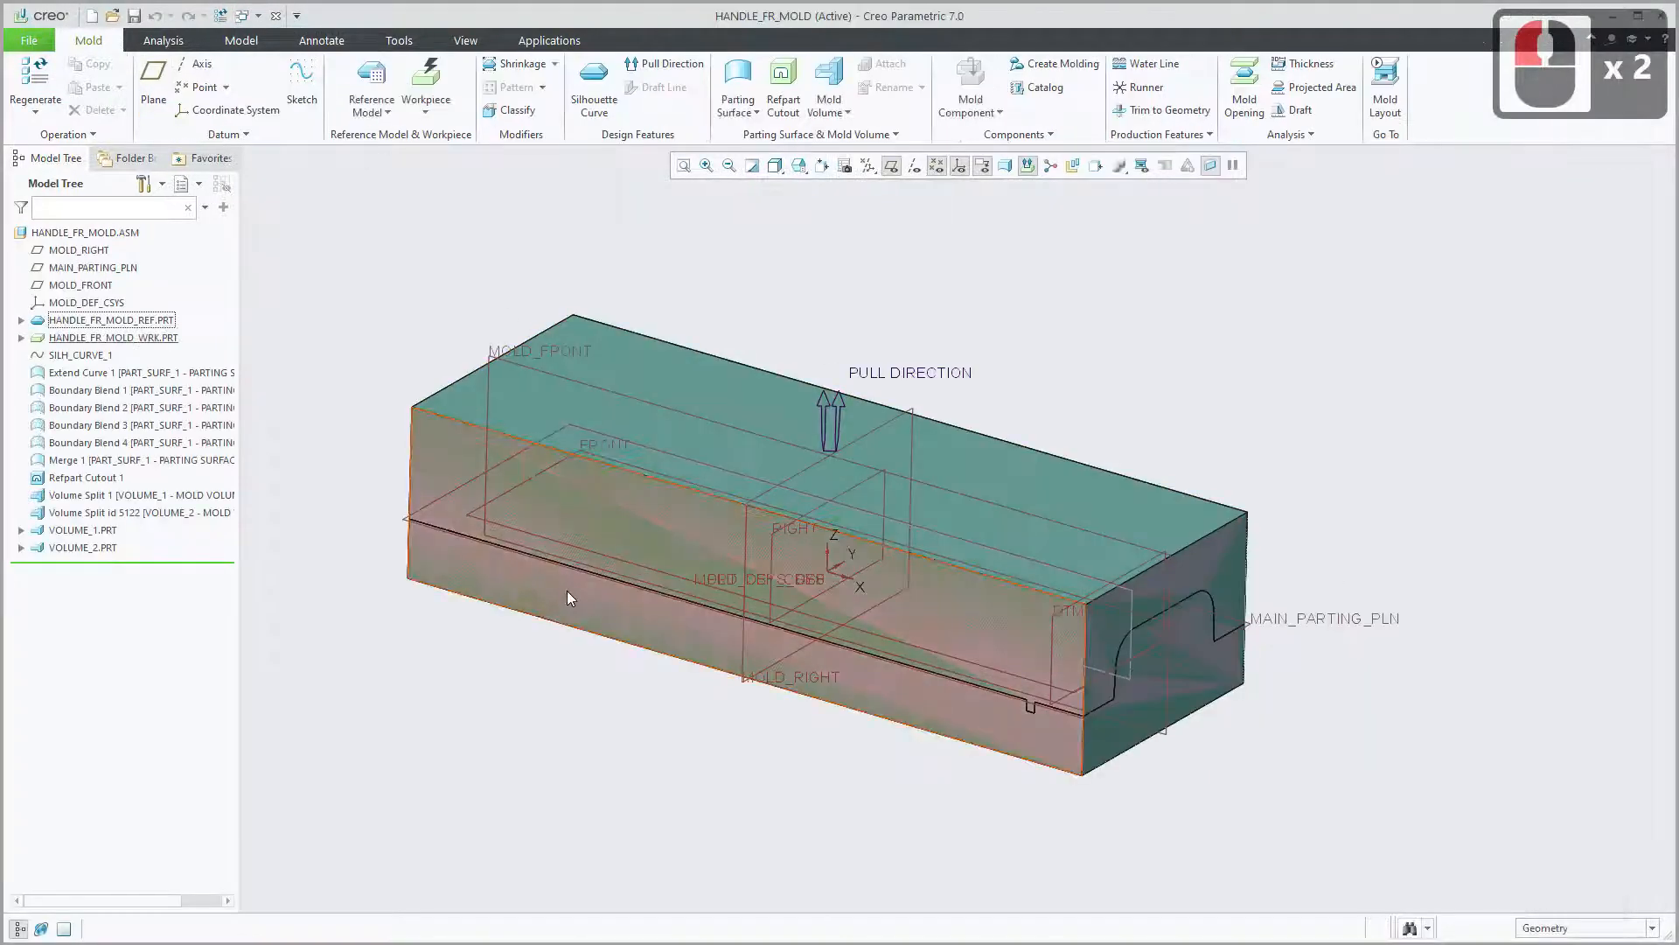
Review the reference model, workpiece, silhouette curve and parting surface features by highlighting each one in the mold assembly.
click(132, 321)
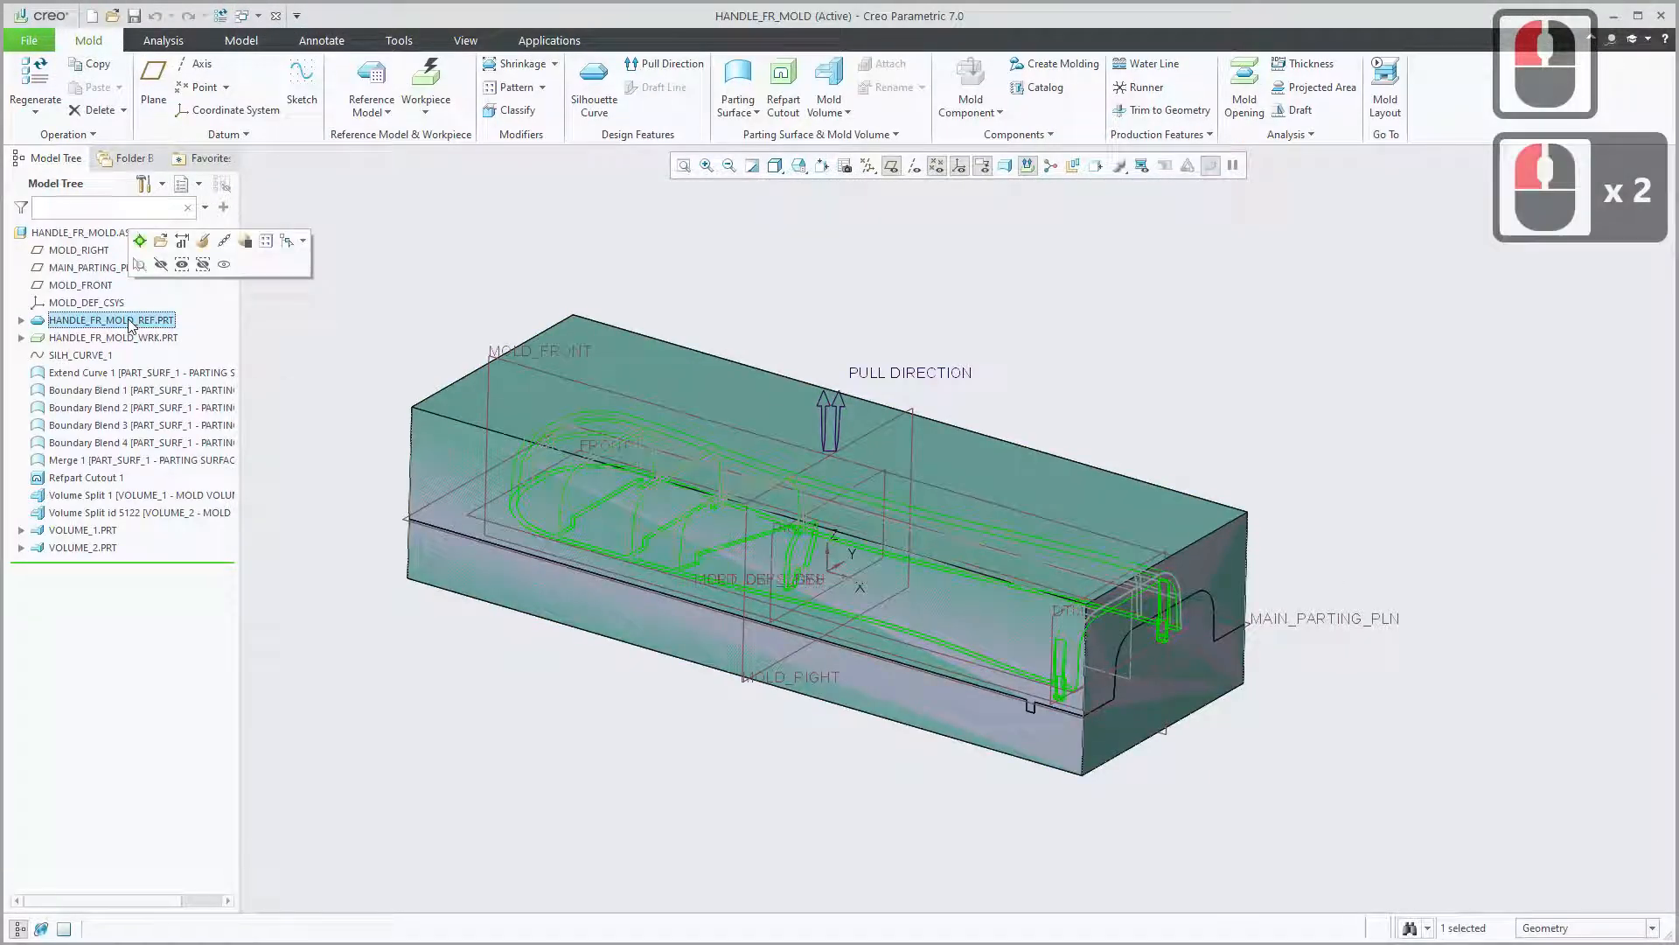
click(131, 337)
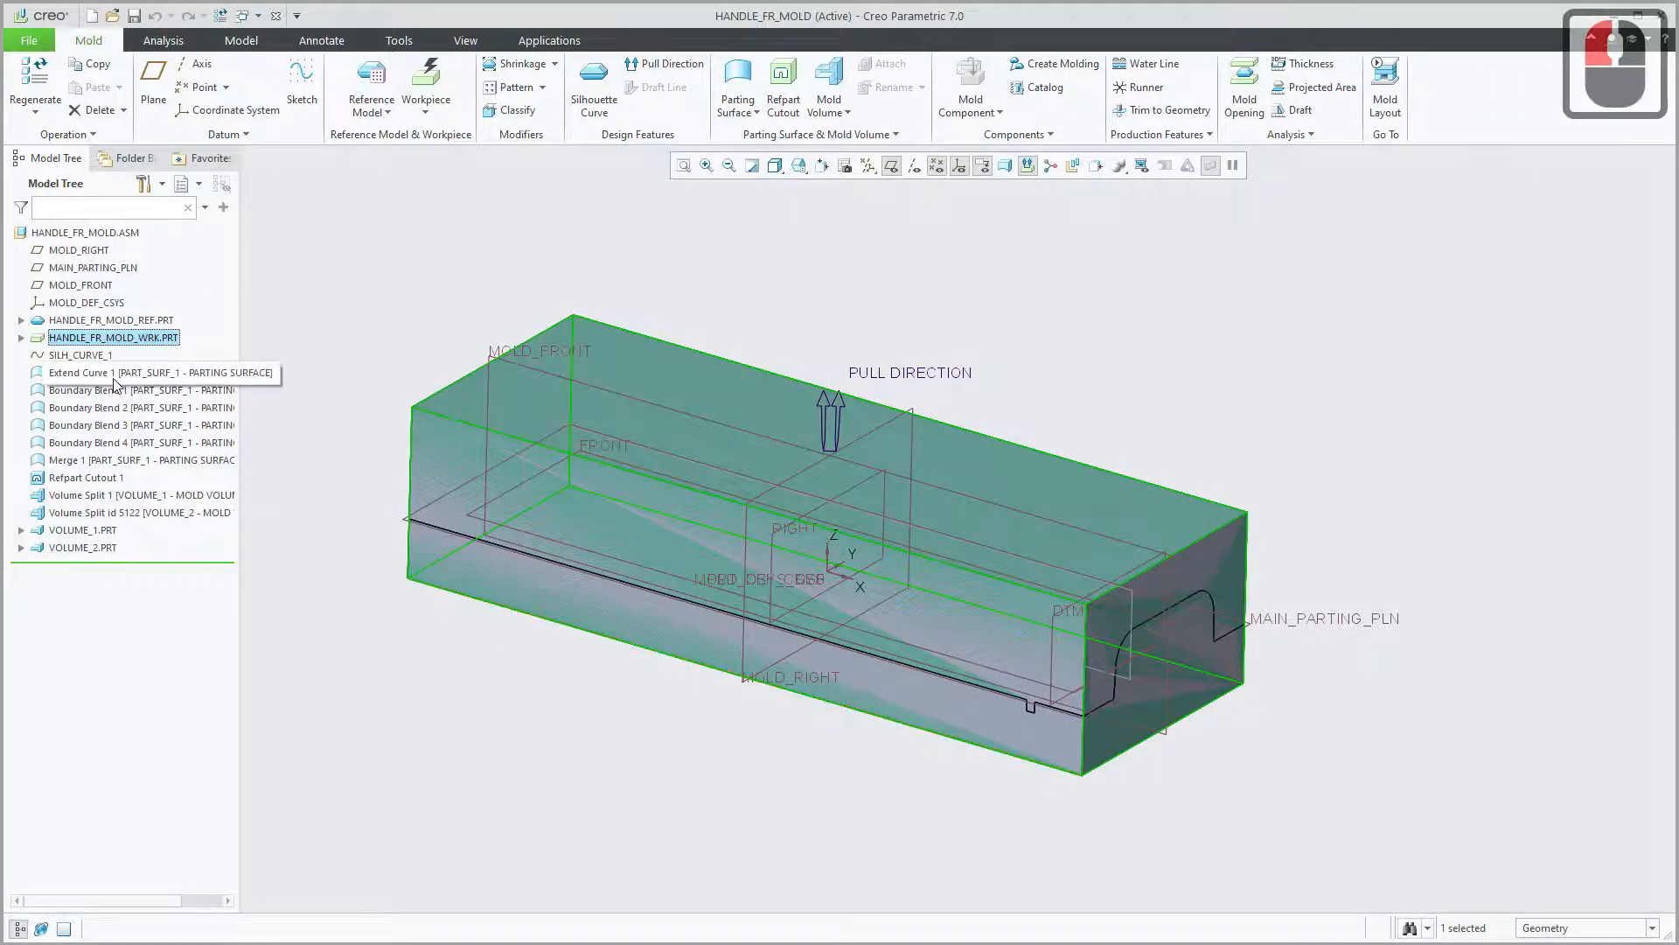
click(83, 358)
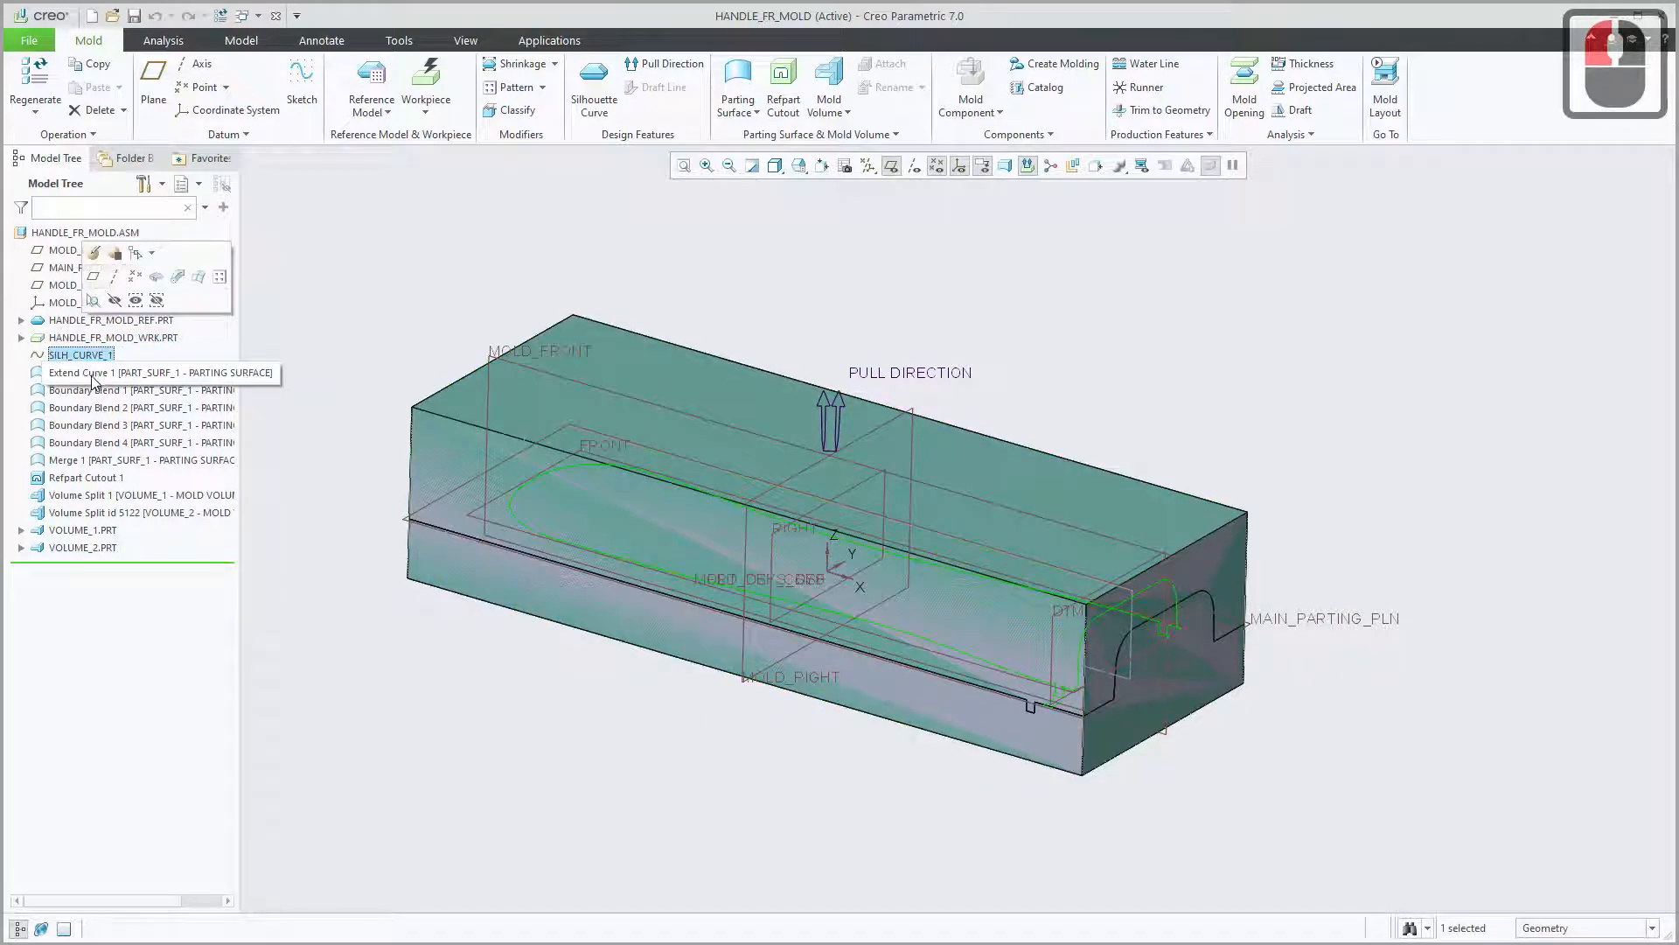
click(88, 373)
click(101, 392)
click(105, 408)
click(118, 425)
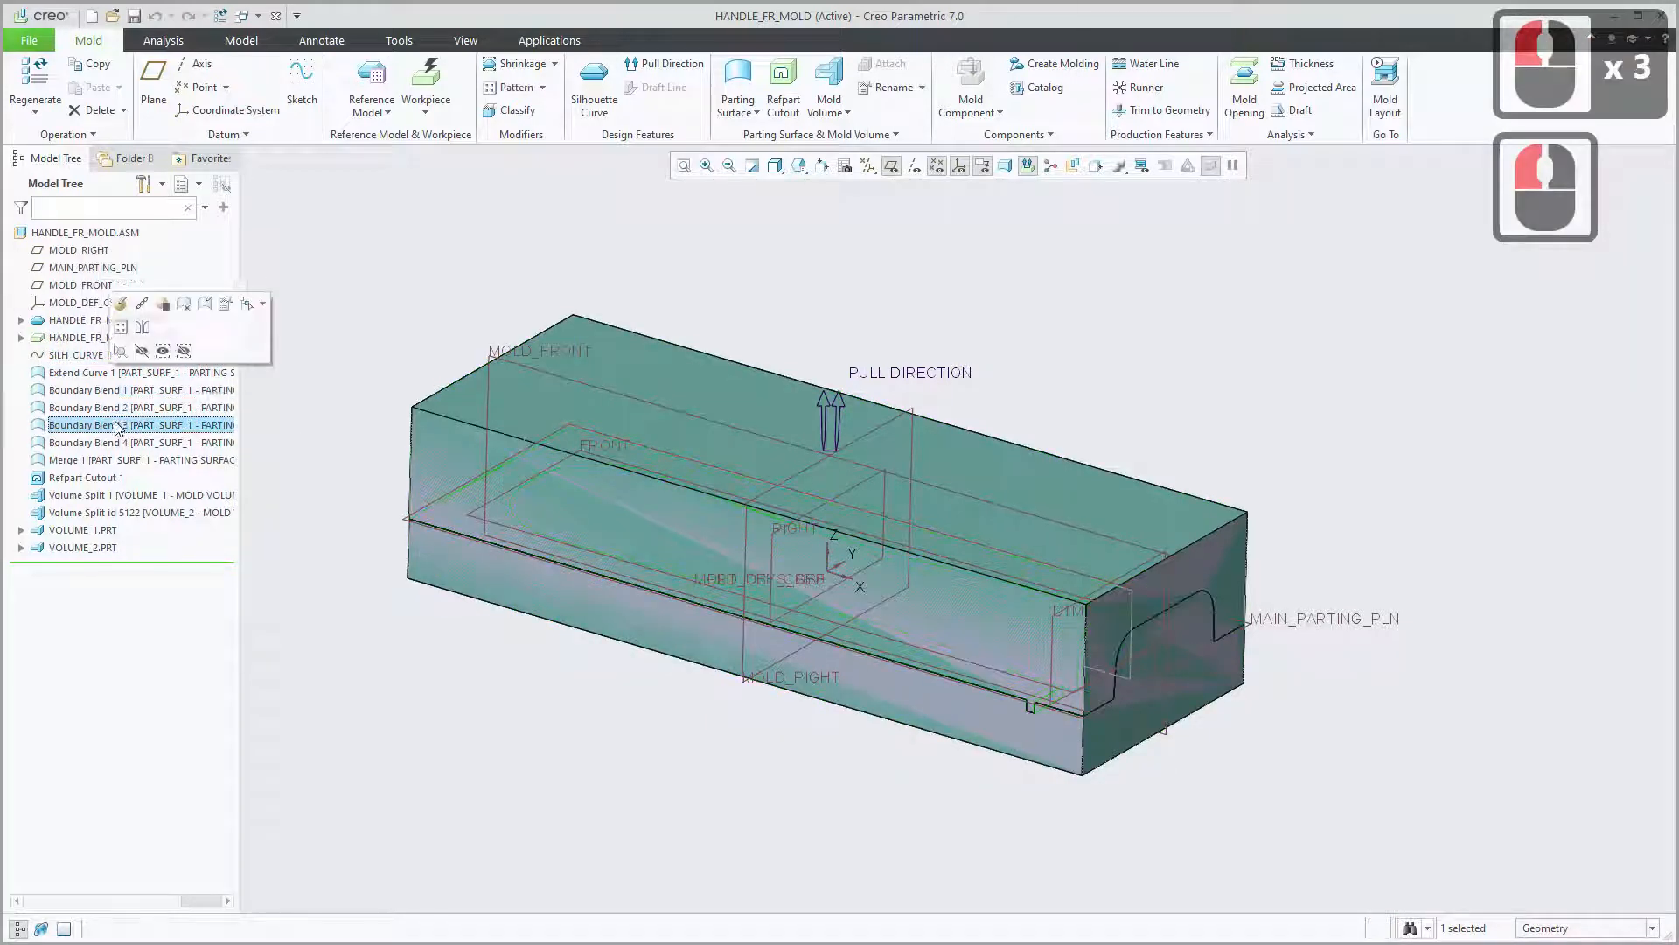
click(131, 443)
click(145, 461)
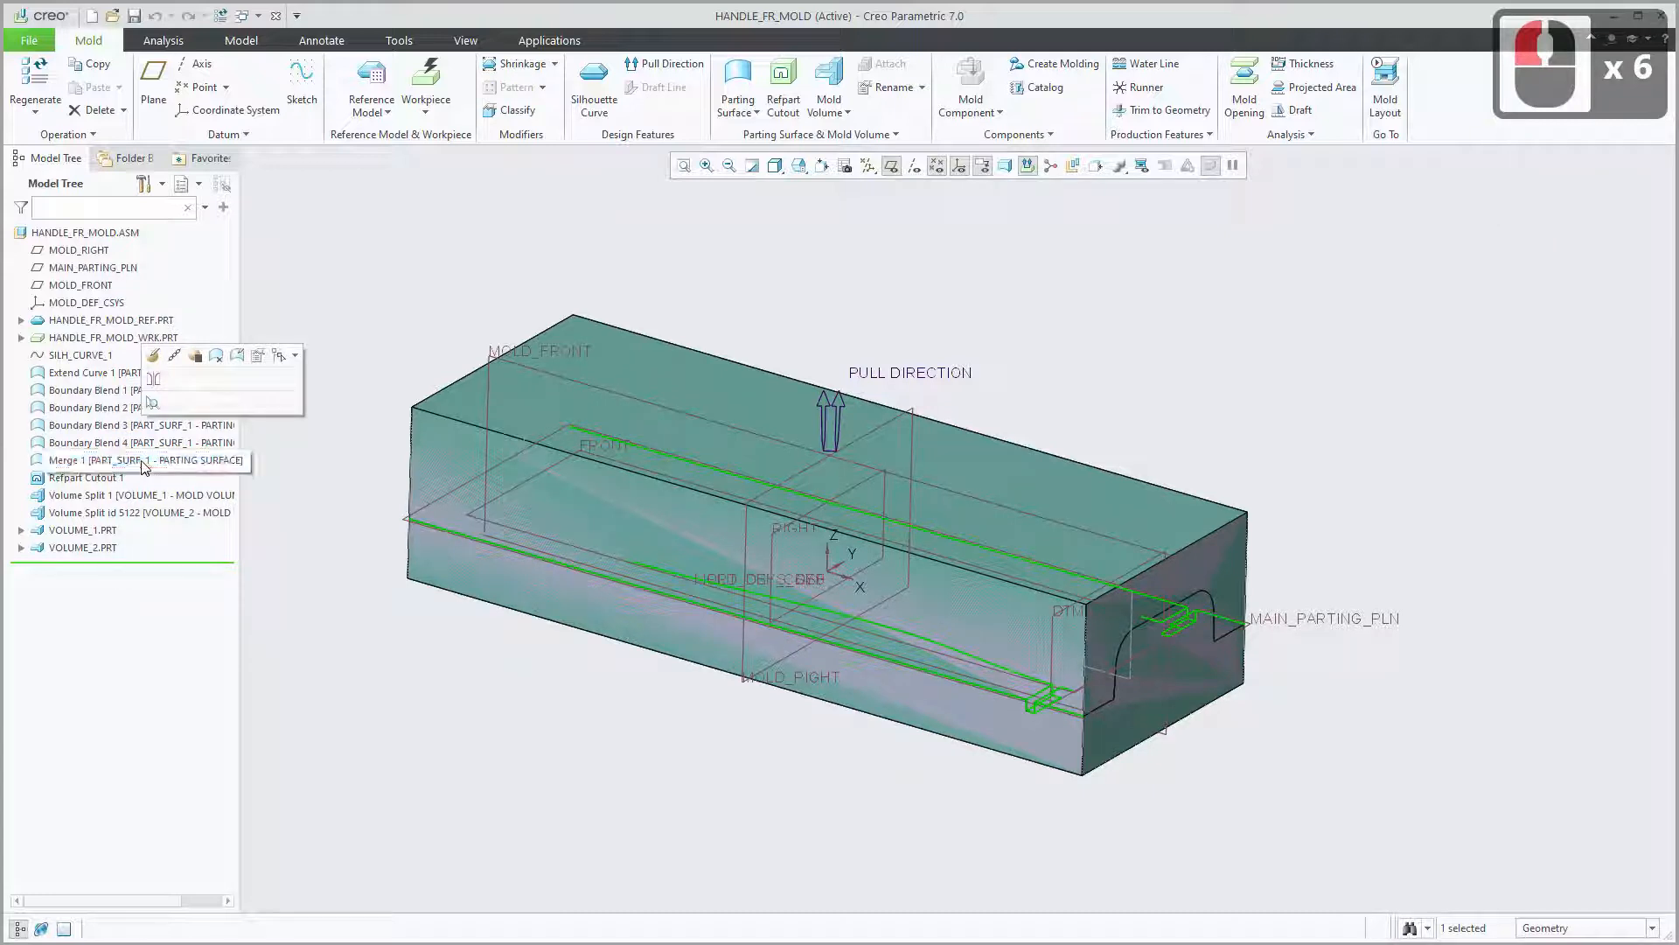
Open the mold component VOLUME_1, inspect its cavity, and return to the HANDLE_FR_MOLD assembly.
click(99, 531)
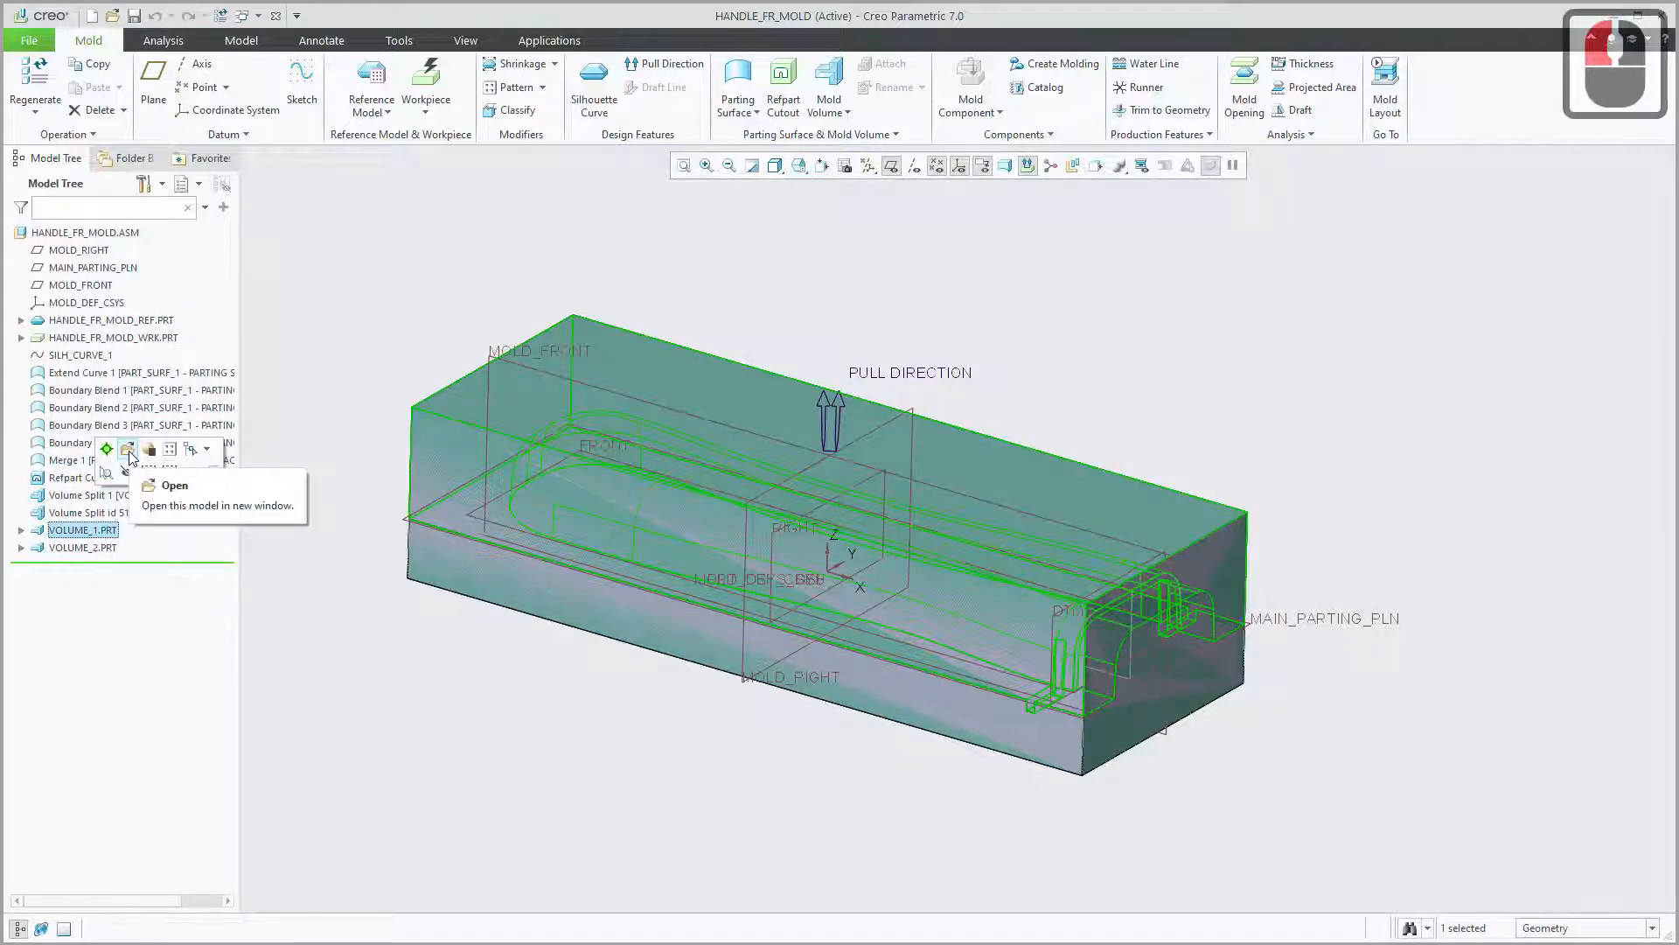
click(129, 451)
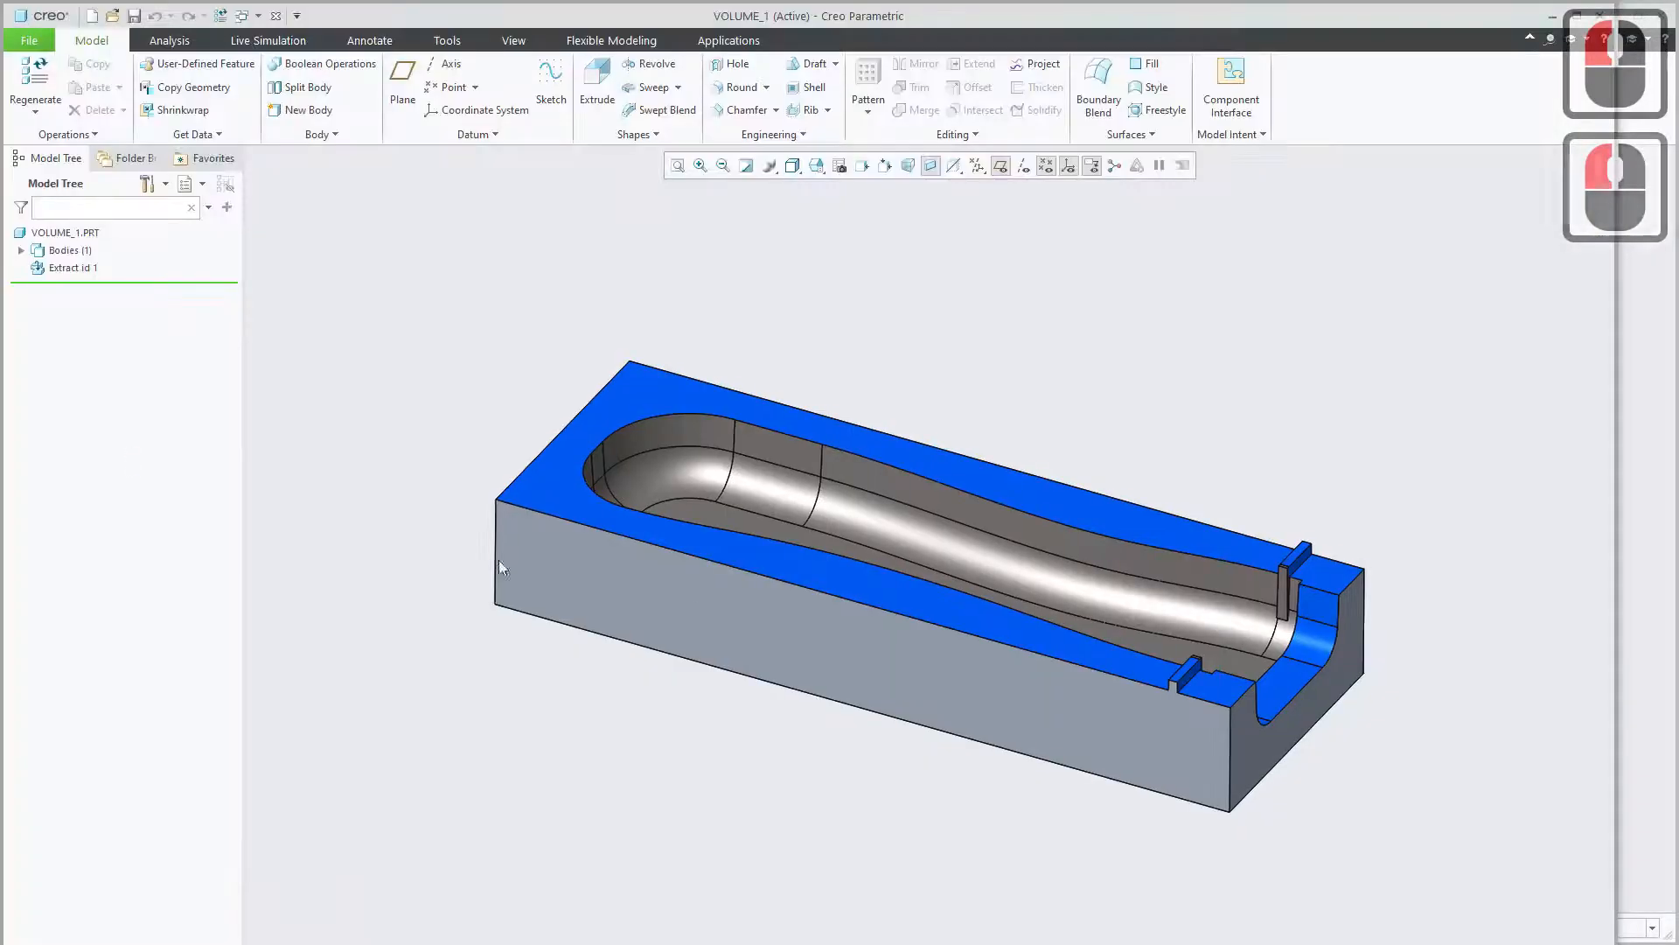
middle_drag(834, 811, 813, 800)
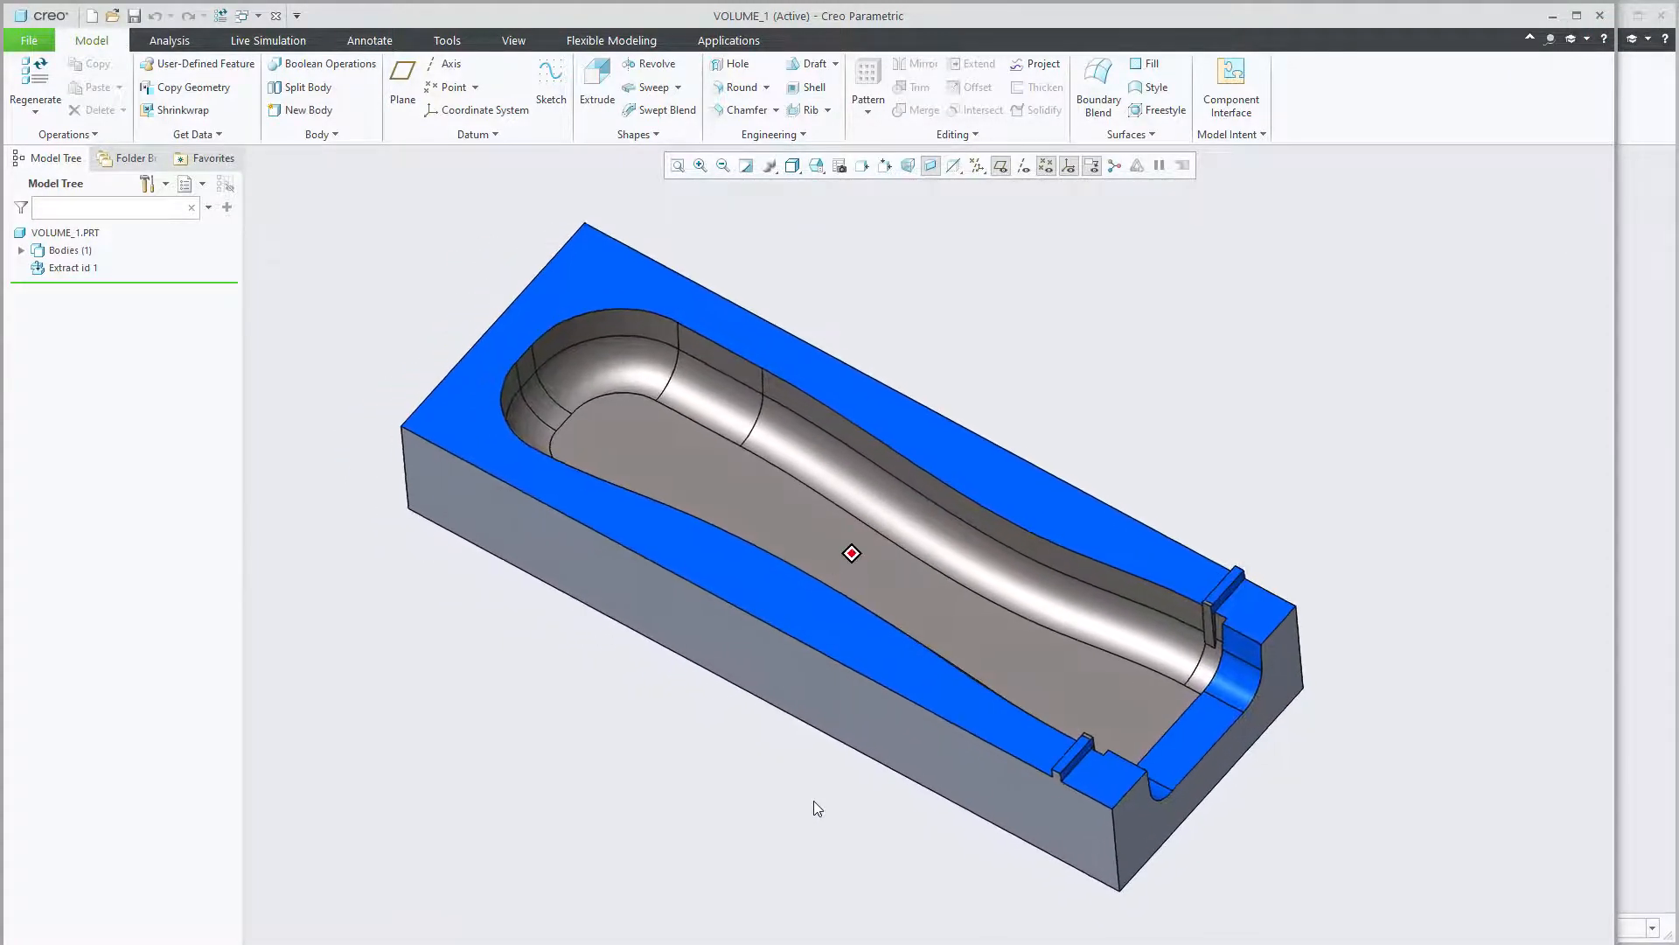
click(258, 16)
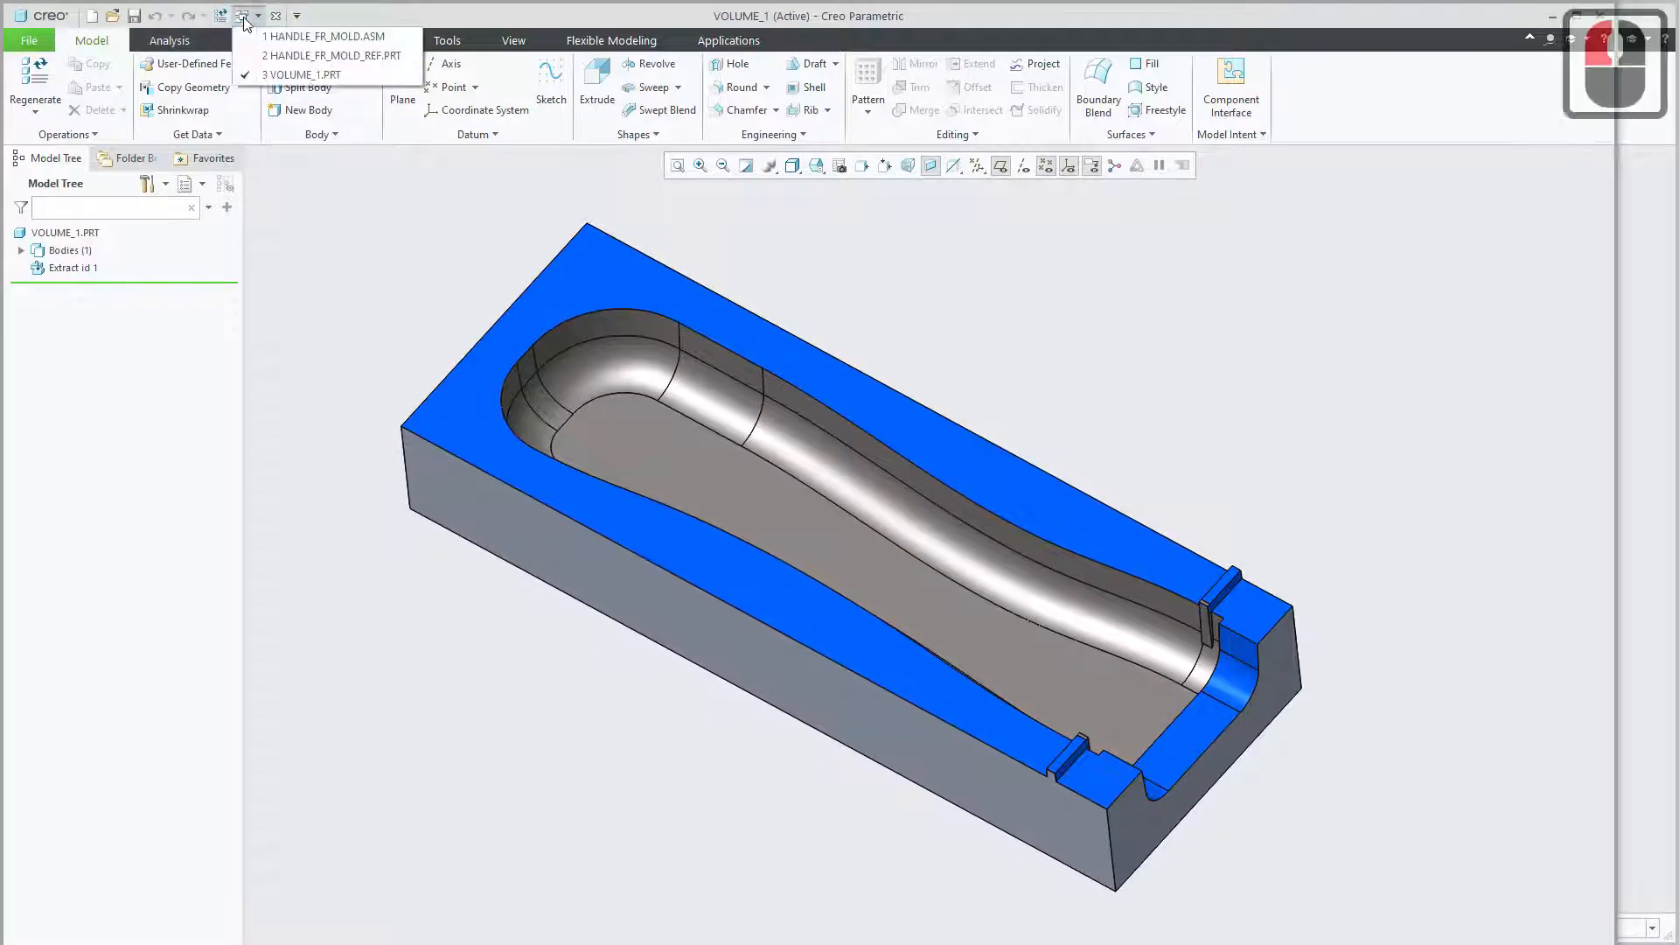
click(311, 38)
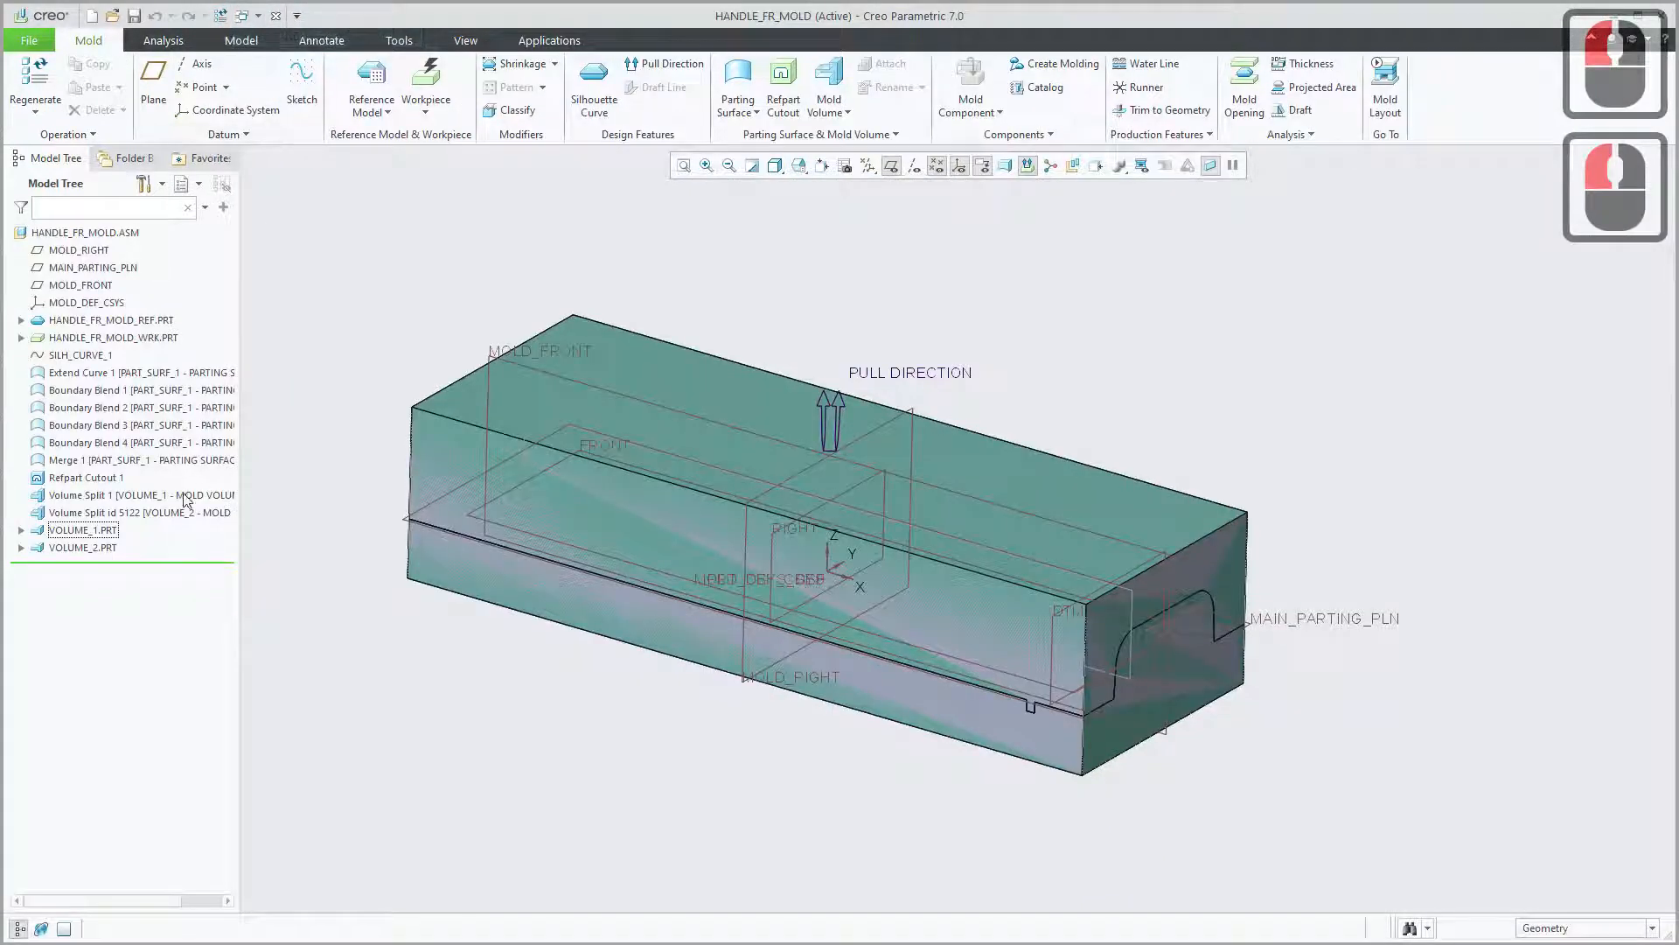
Open the mold component VOLUME_2, inspect its core and rib slots up close, and return to the HANDLE_FR_MOLD assembly.
click(83, 548)
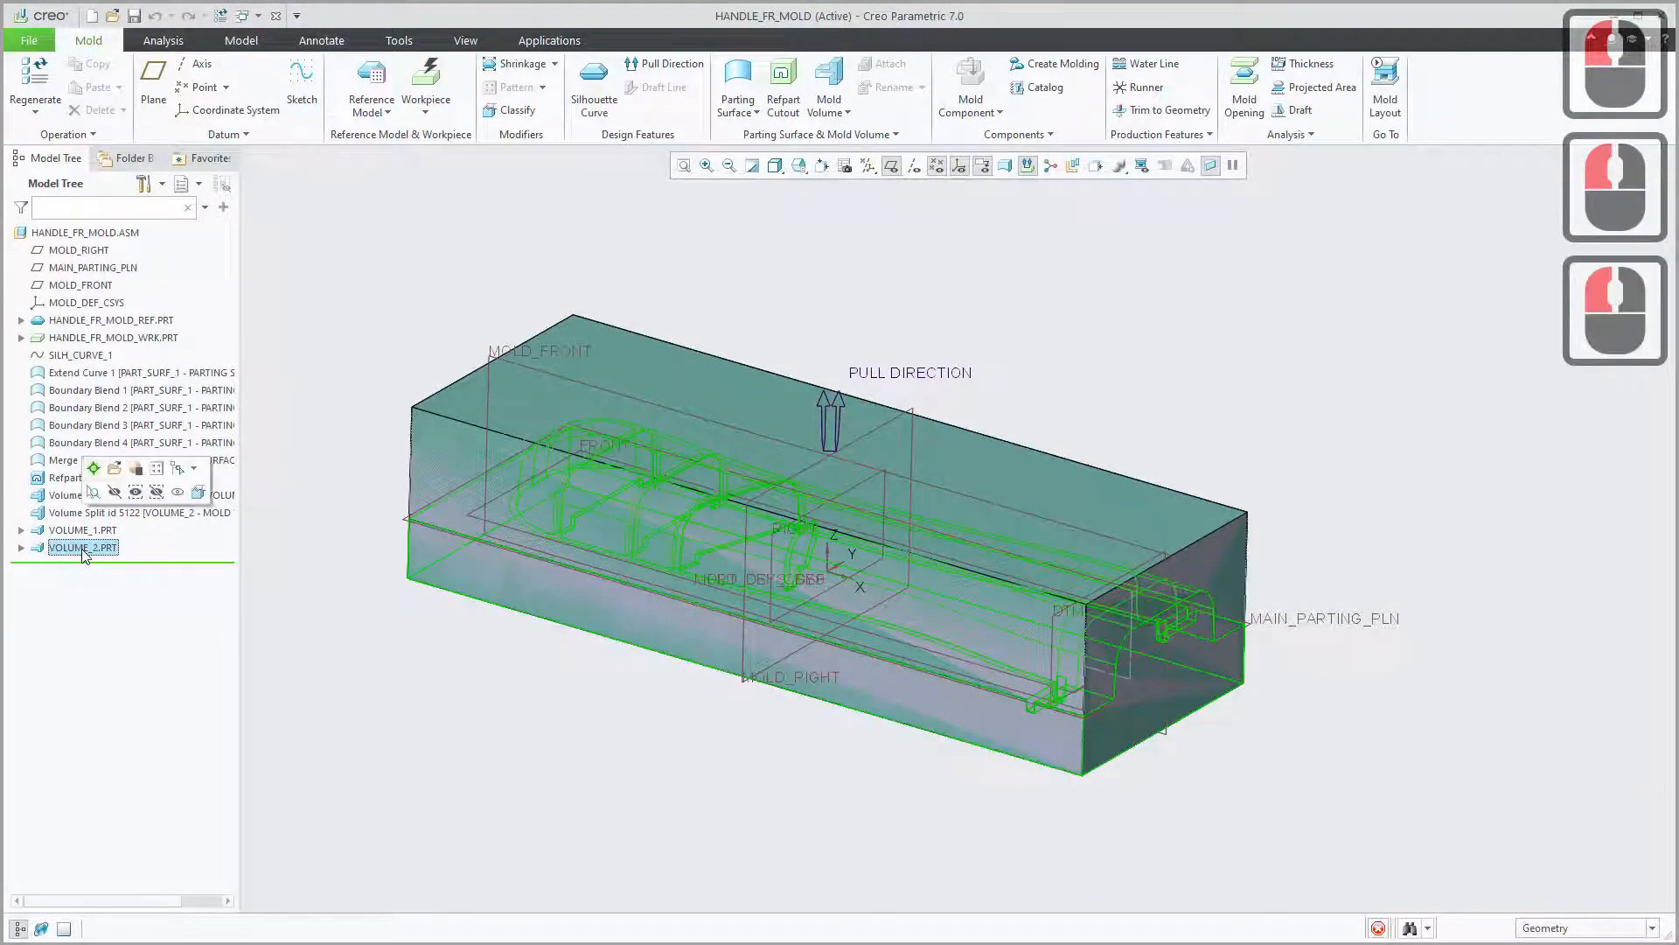
click(114, 468)
click(537, 717)
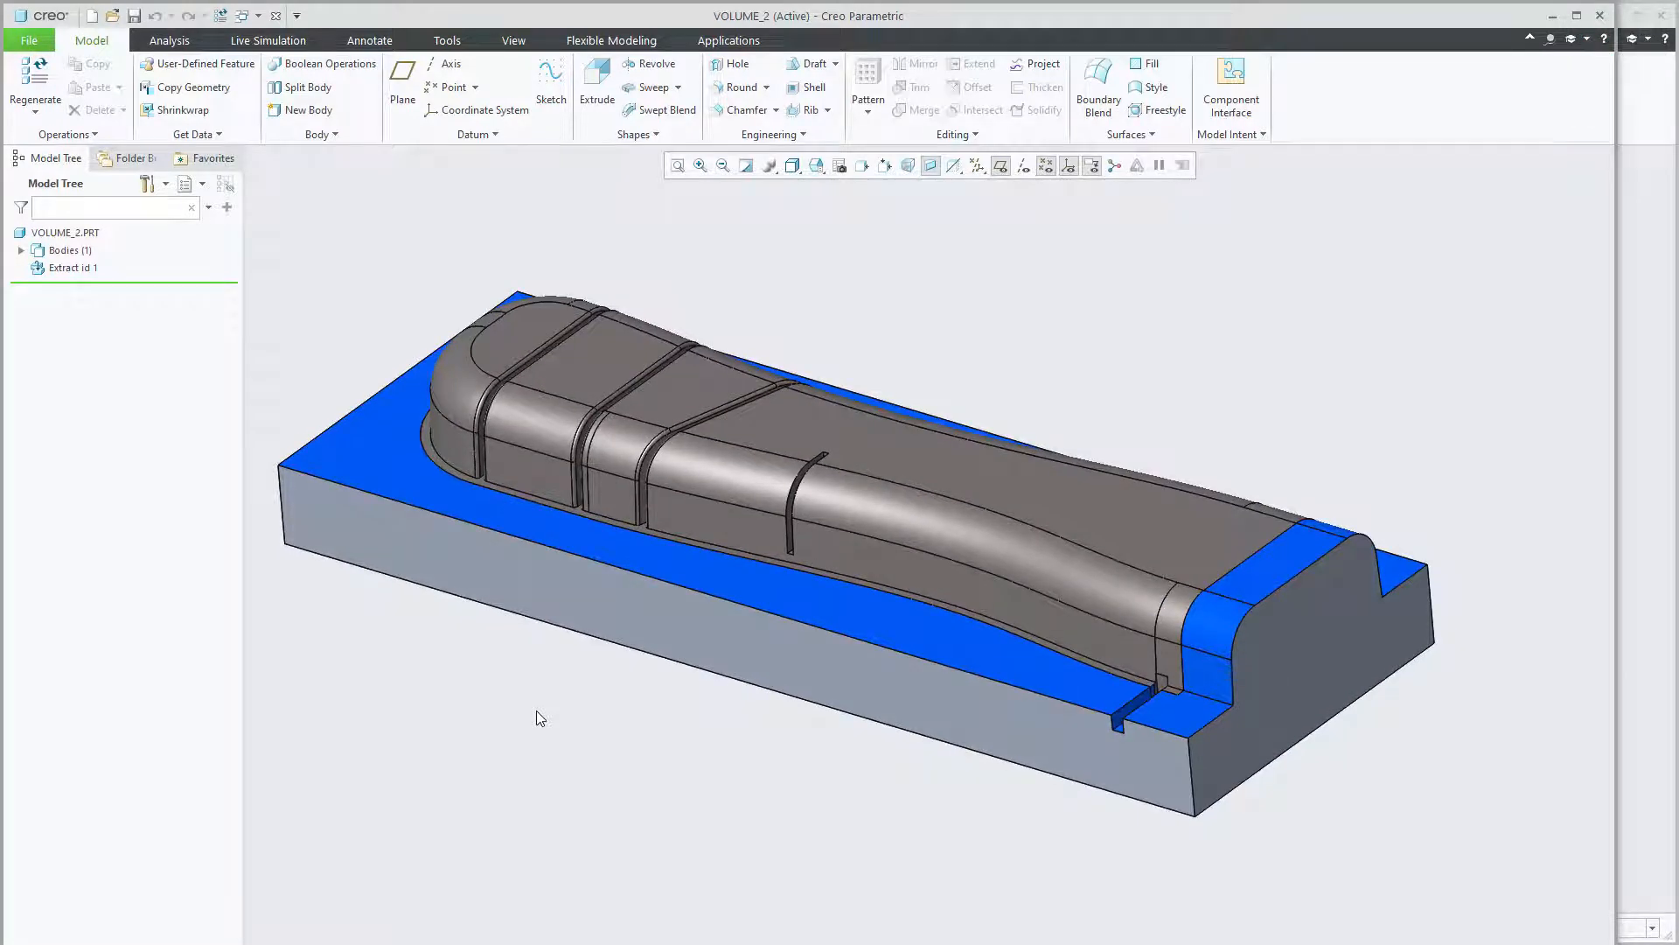
middle_drag(537, 710, 600, 487)
scroll(671, 523, down, 2)
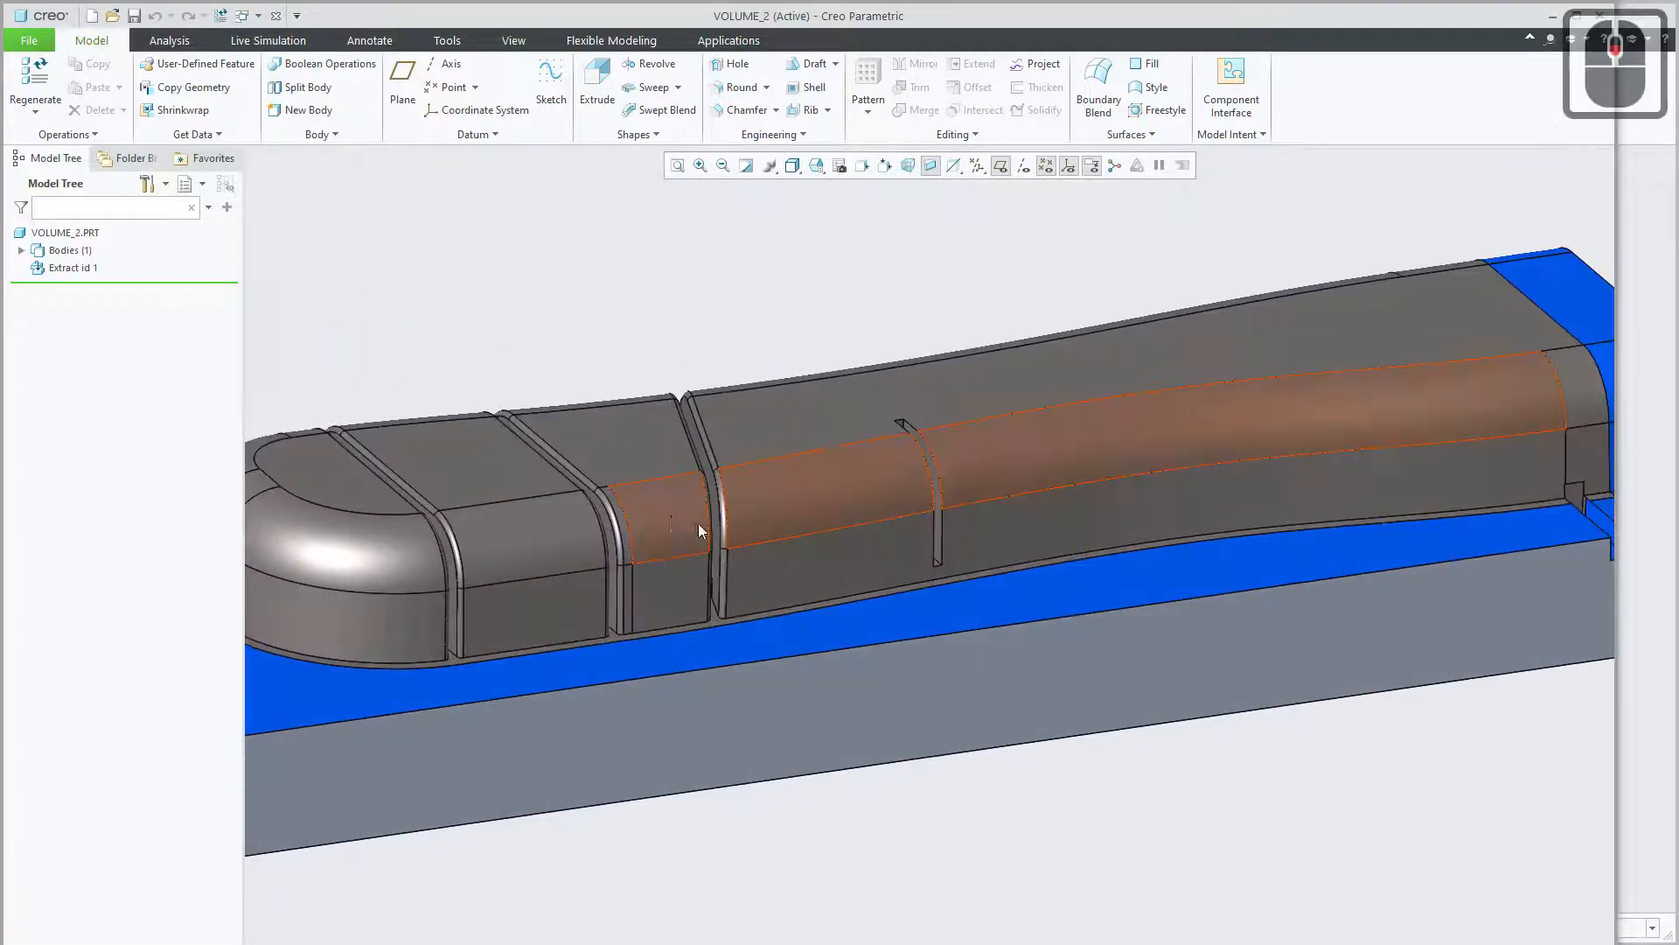
middle_drag(698, 523, 689, 485)
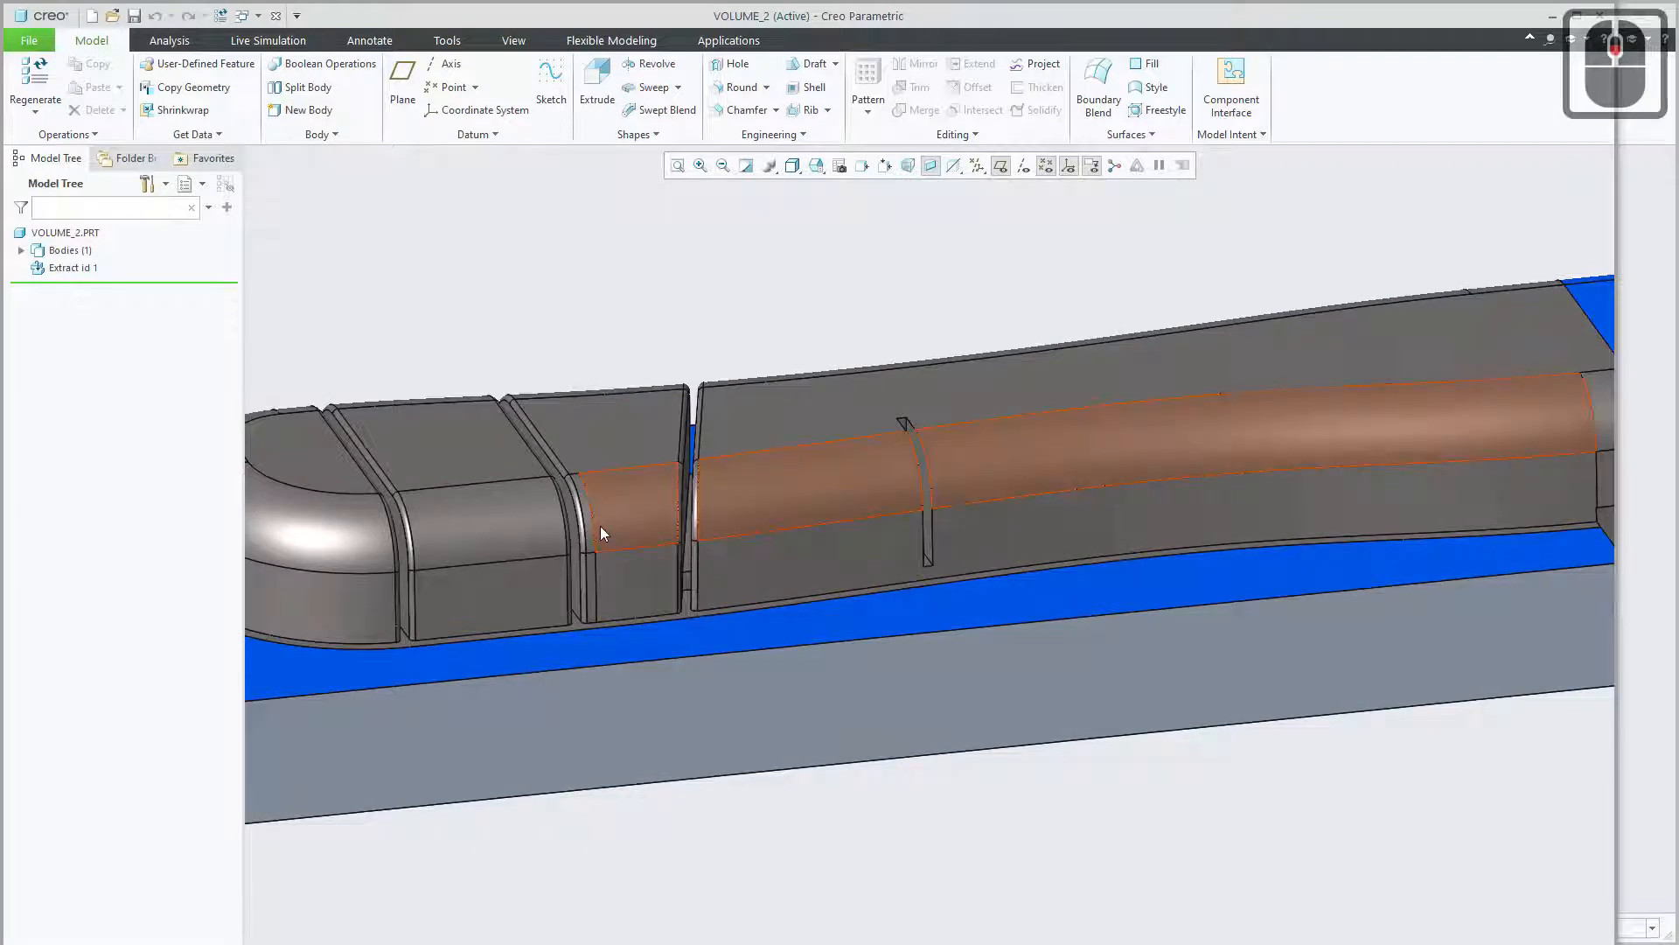
scroll(721, 616, up, 5)
middle_drag(721, 616, 242, 16)
click(242, 16)
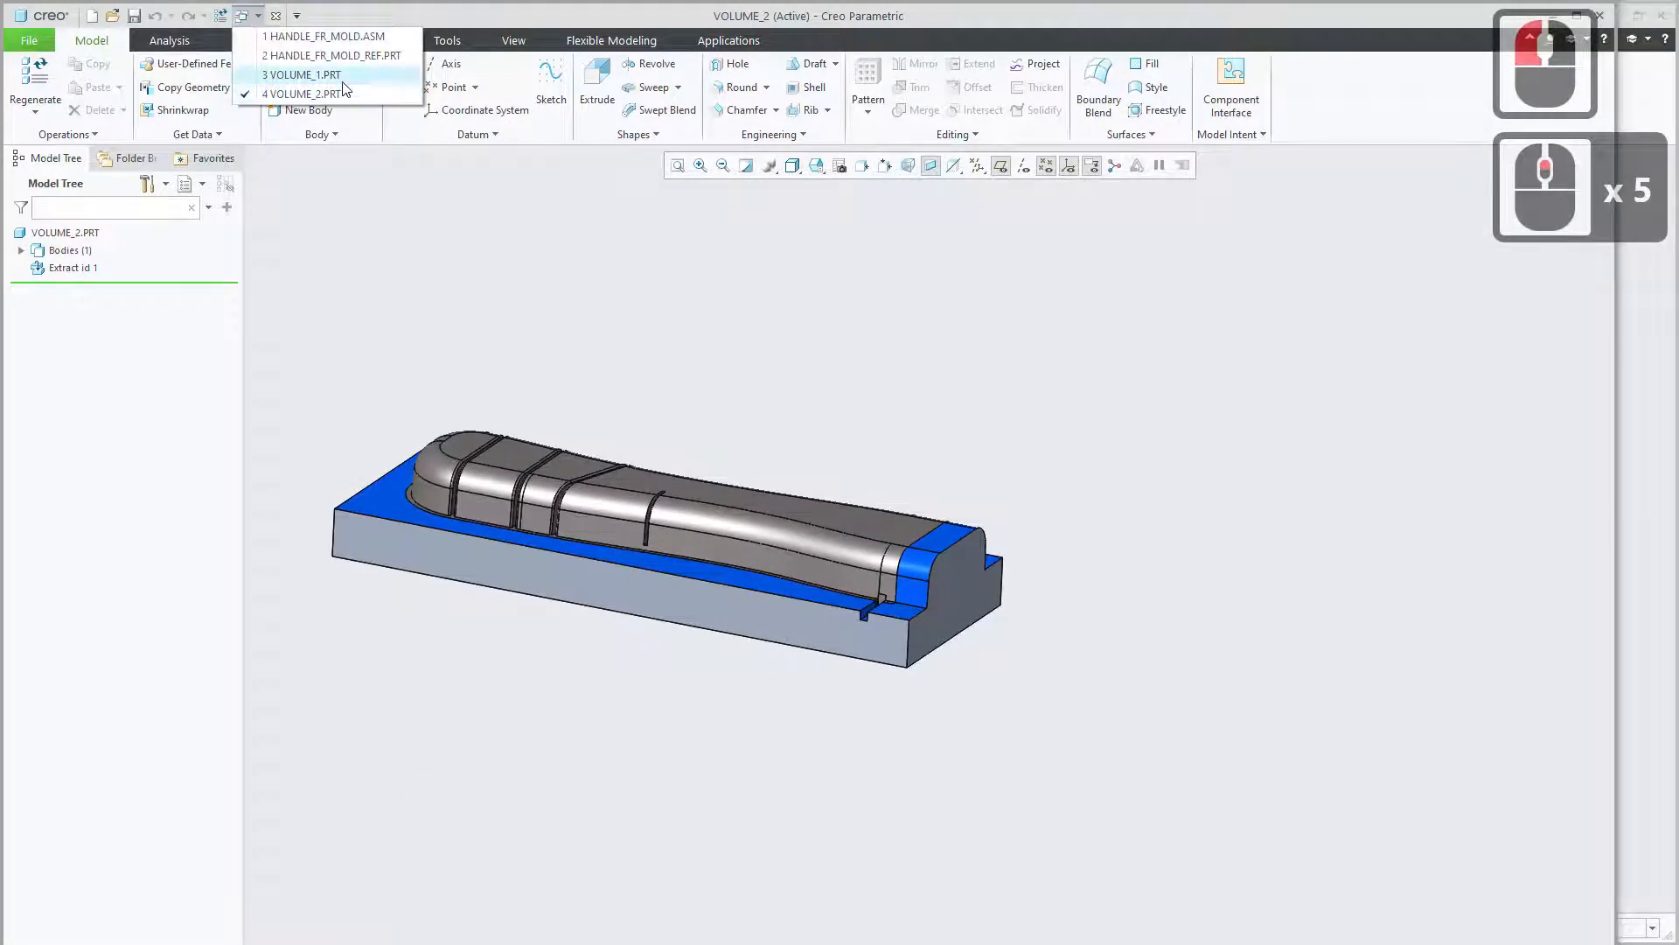
click(332, 39)
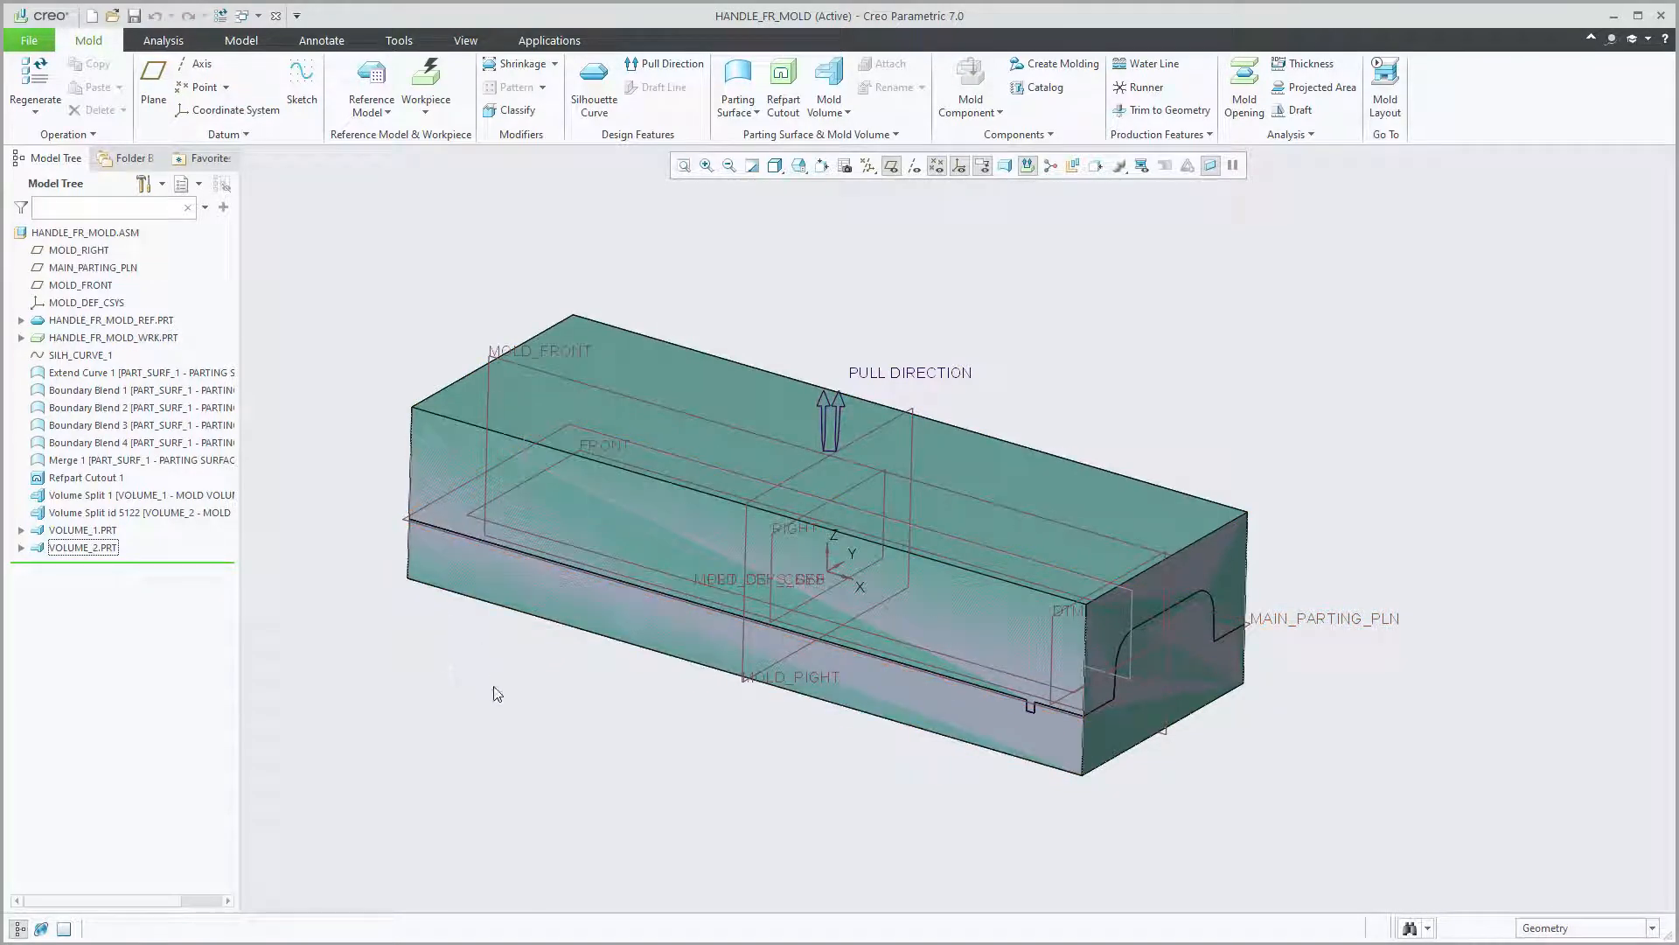
Hide the reference part HANDLE_FR_MOLD_REF and the workpiece HANDLE_FR_MOLD_WRK in the mold assembly.
mouse_move(493, 687)
middle_down()
mouse_move(490, 660)
mouse_move(481, 672)
middle_up()
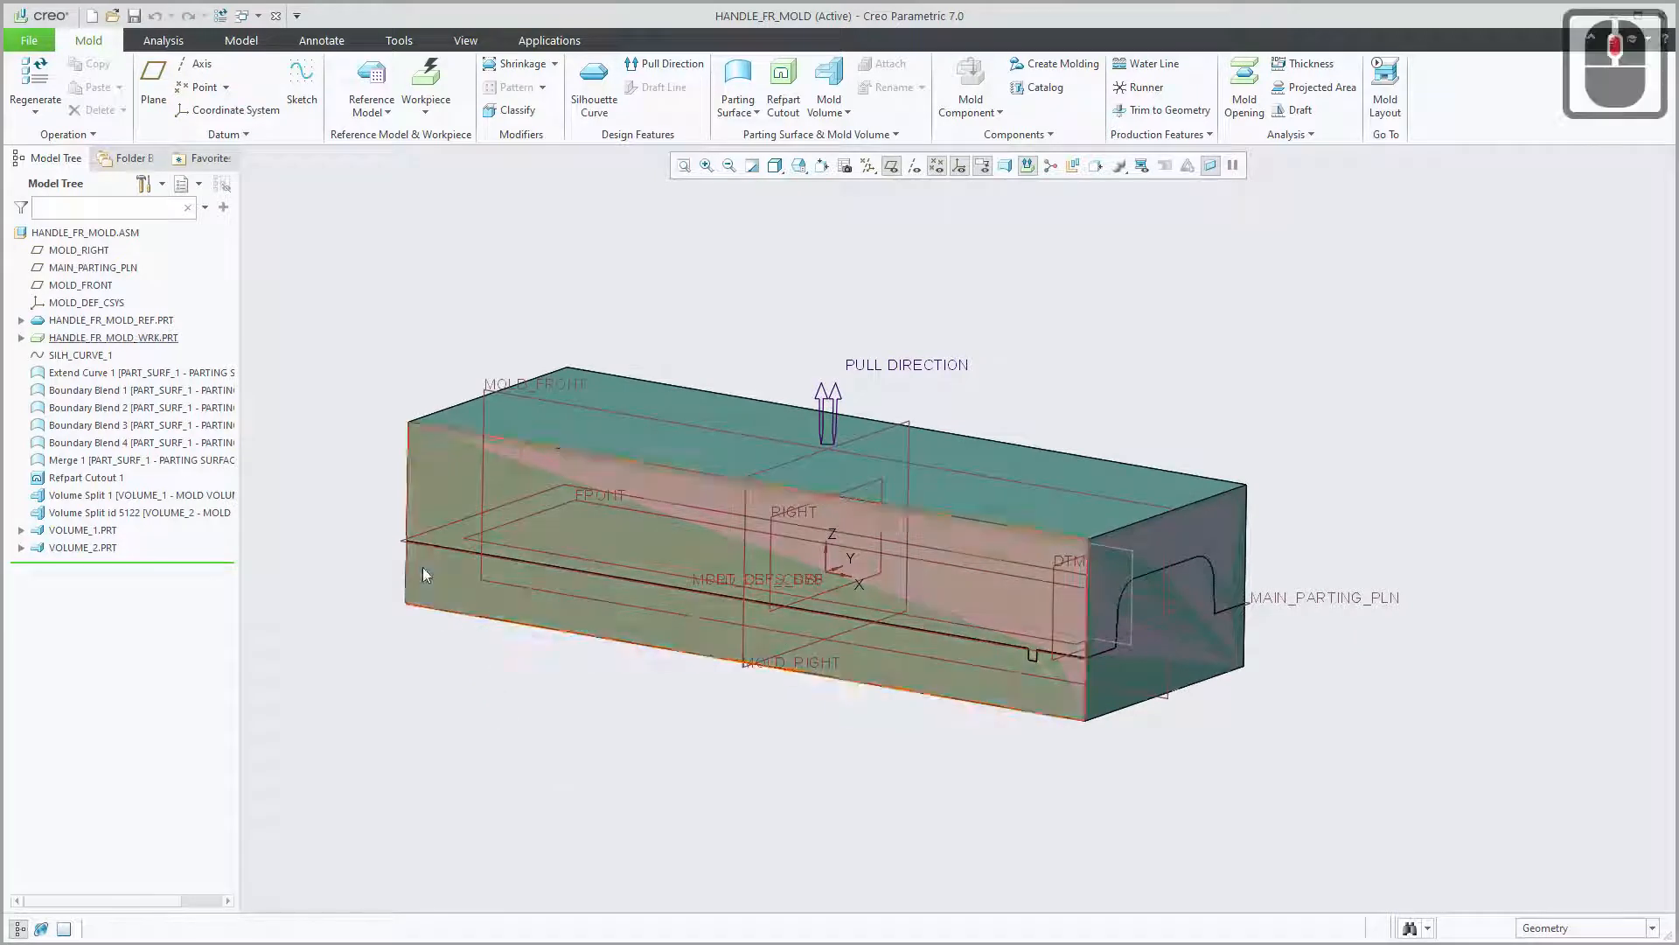
click(99, 322)
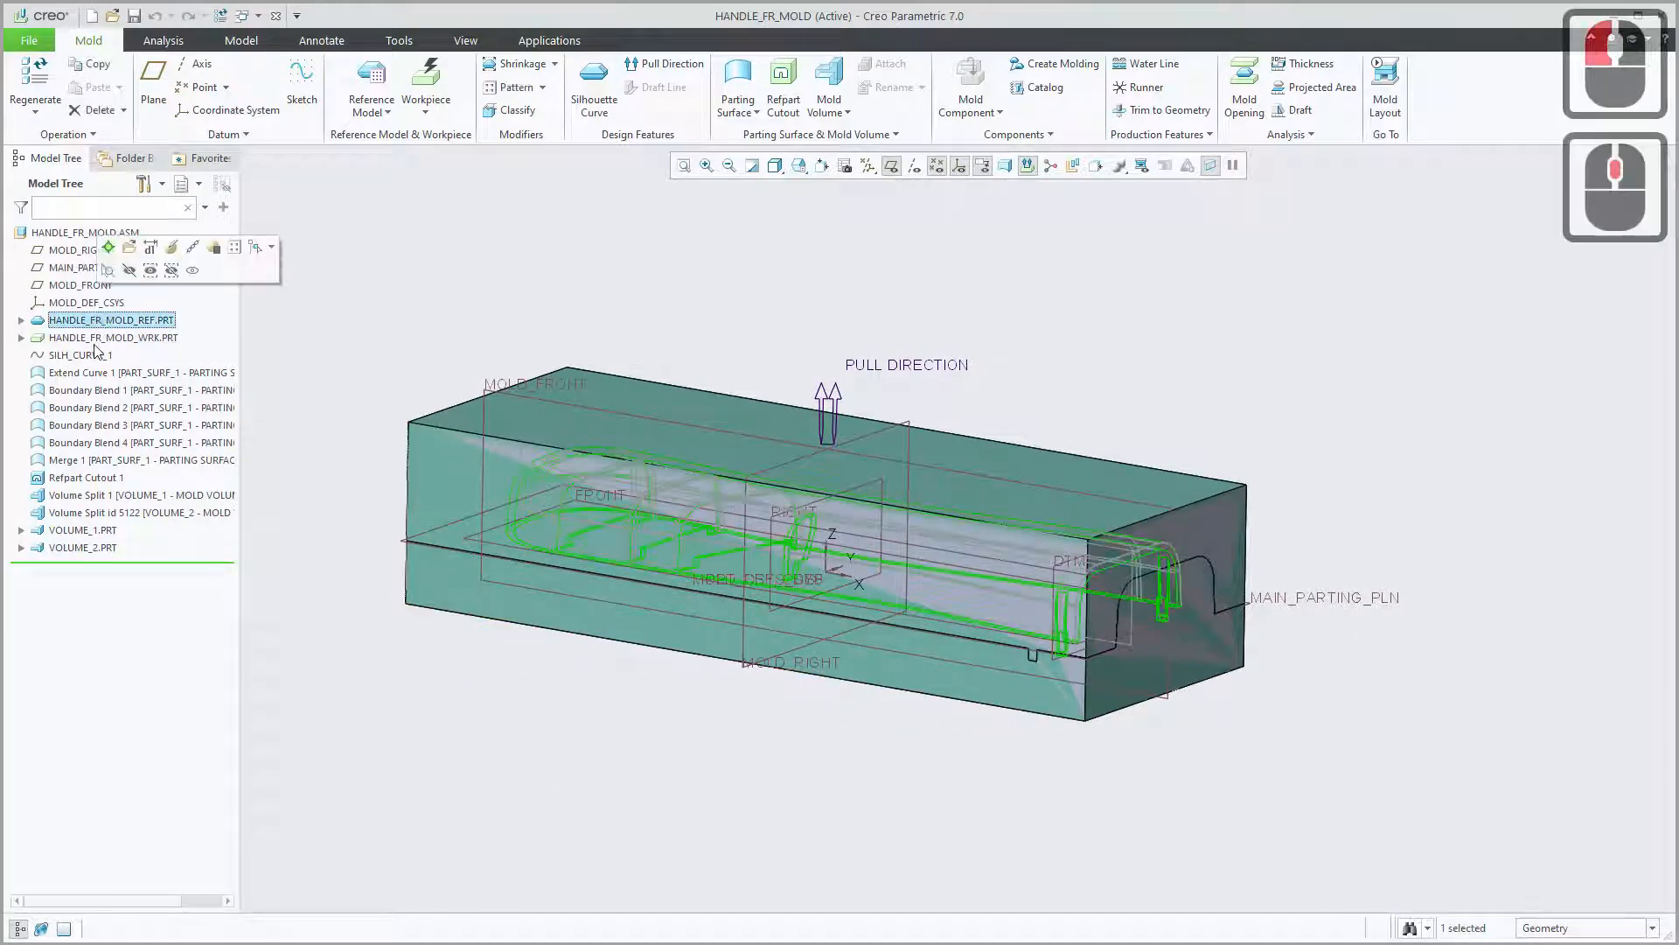
ctrl+click(98, 340)
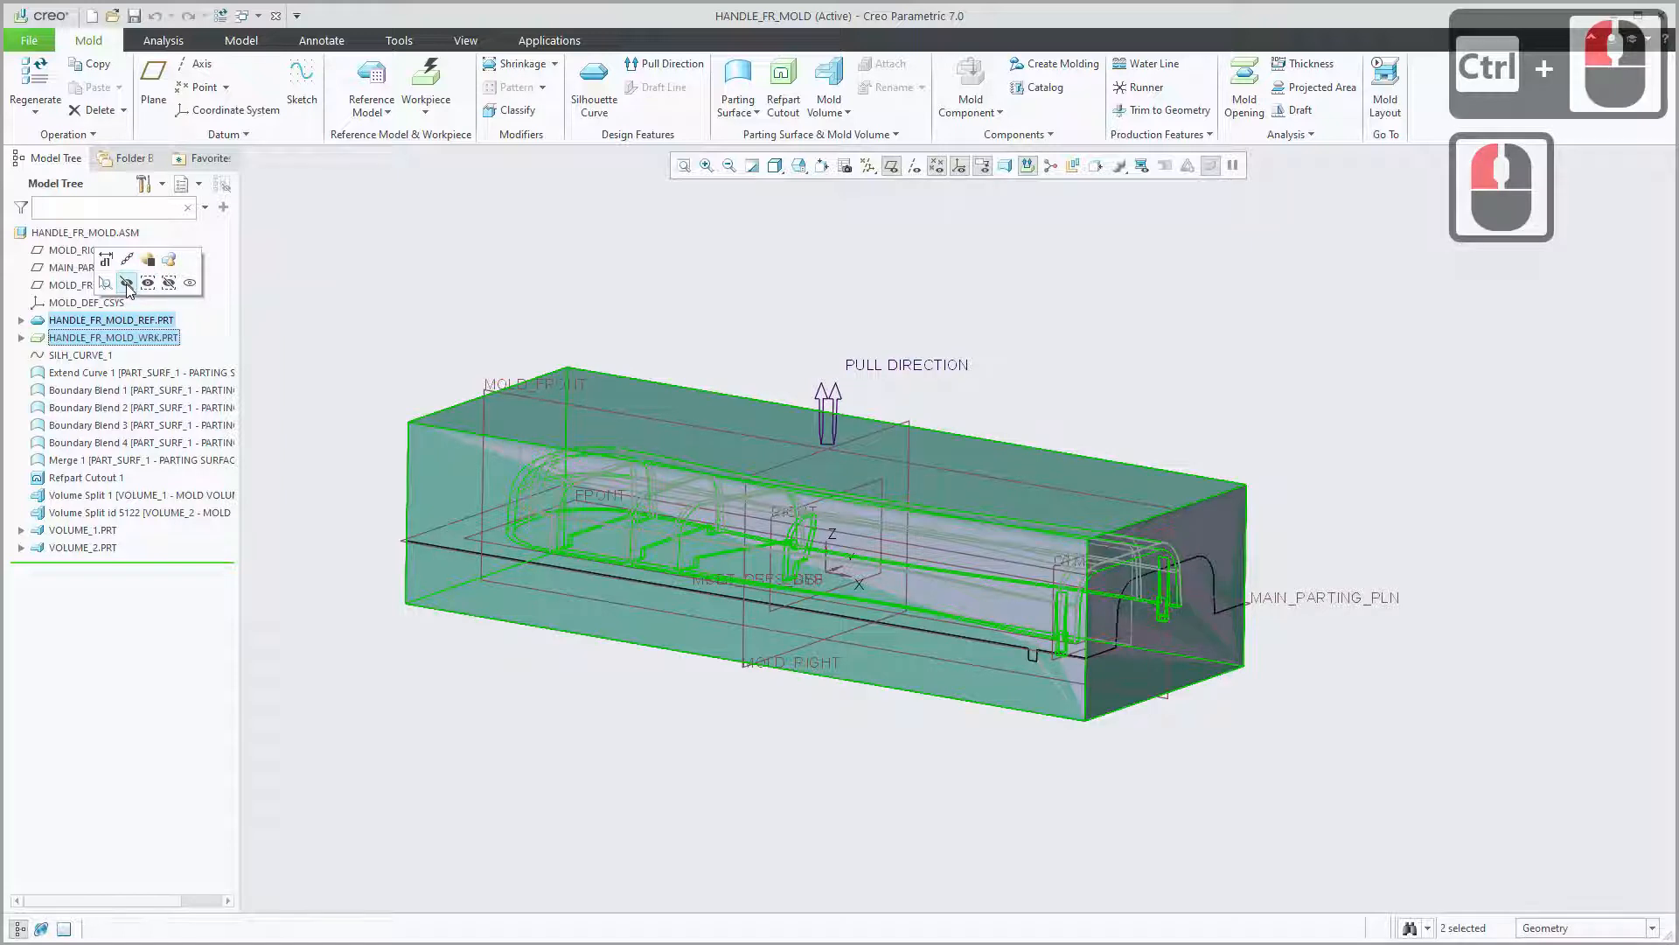
click(126, 283)
click(366, 308)
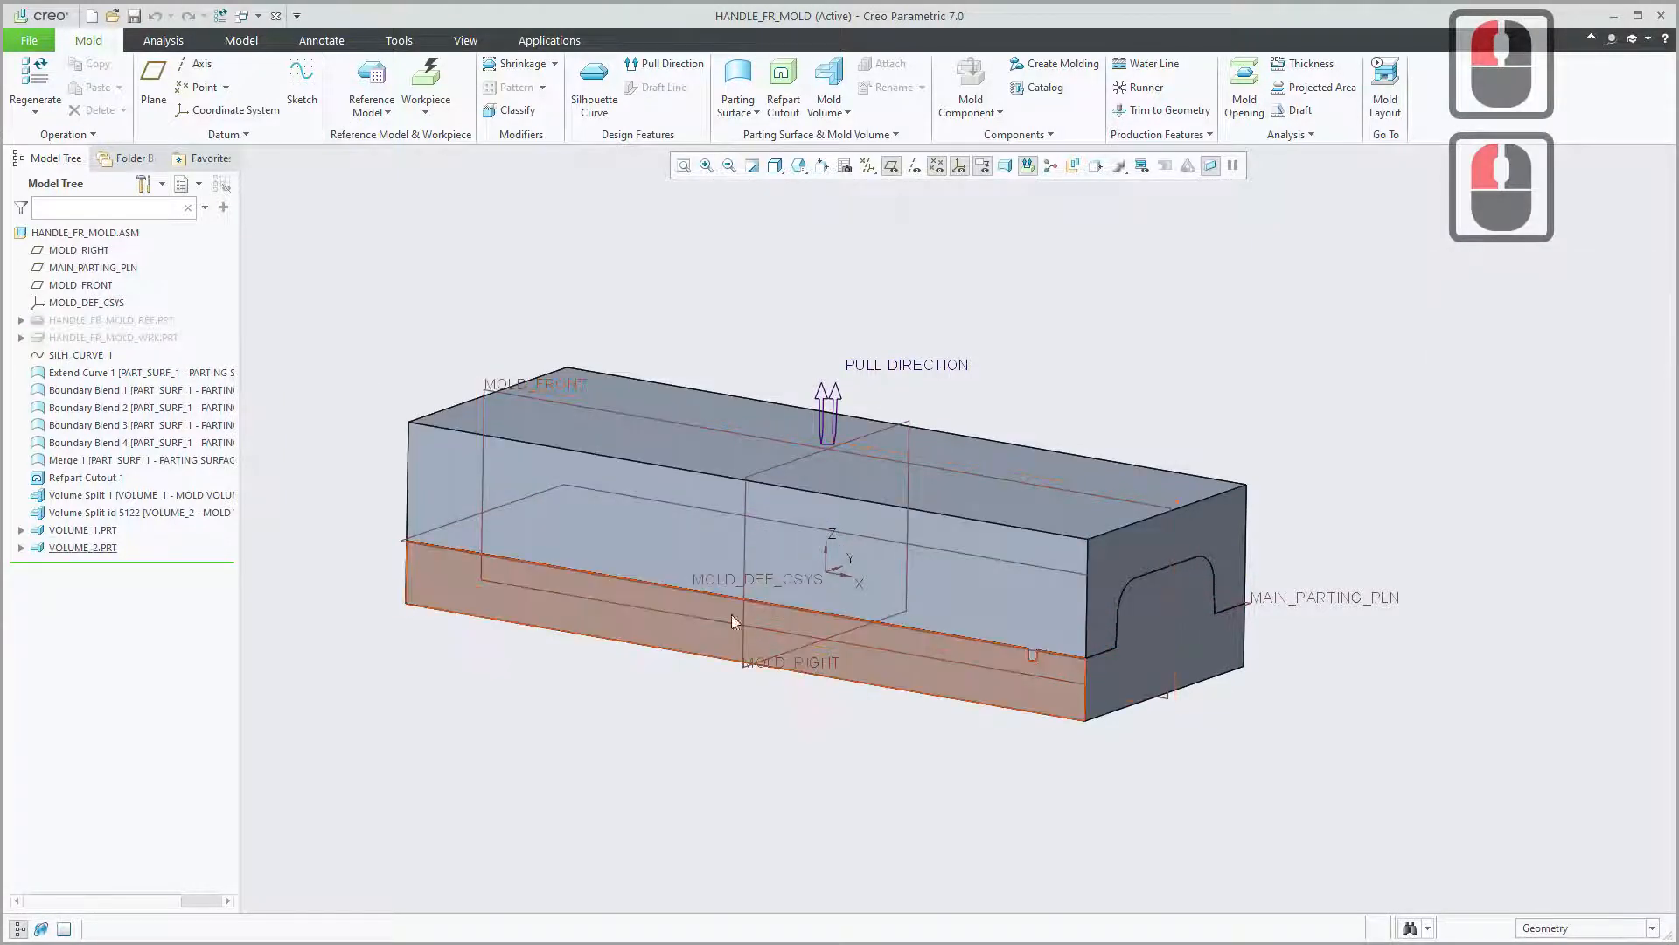
Highlight VOLUME_2 in the mold assembly to check its extent, and clear the selection.
click(81, 547)
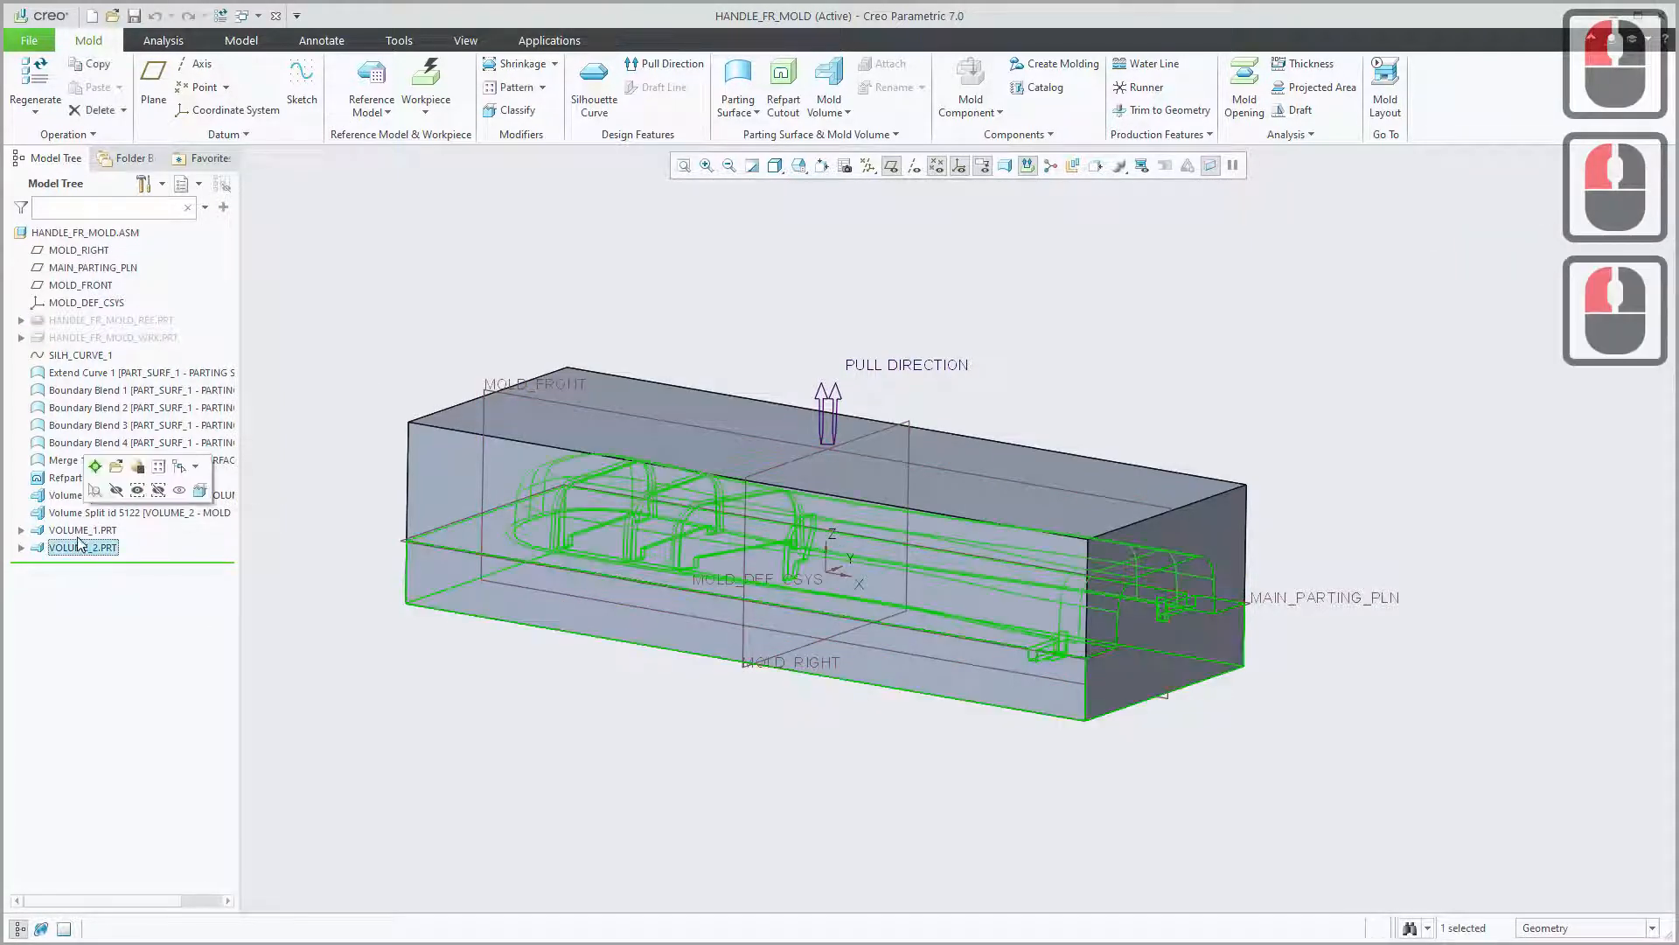
click(77, 547)
click(77, 546)
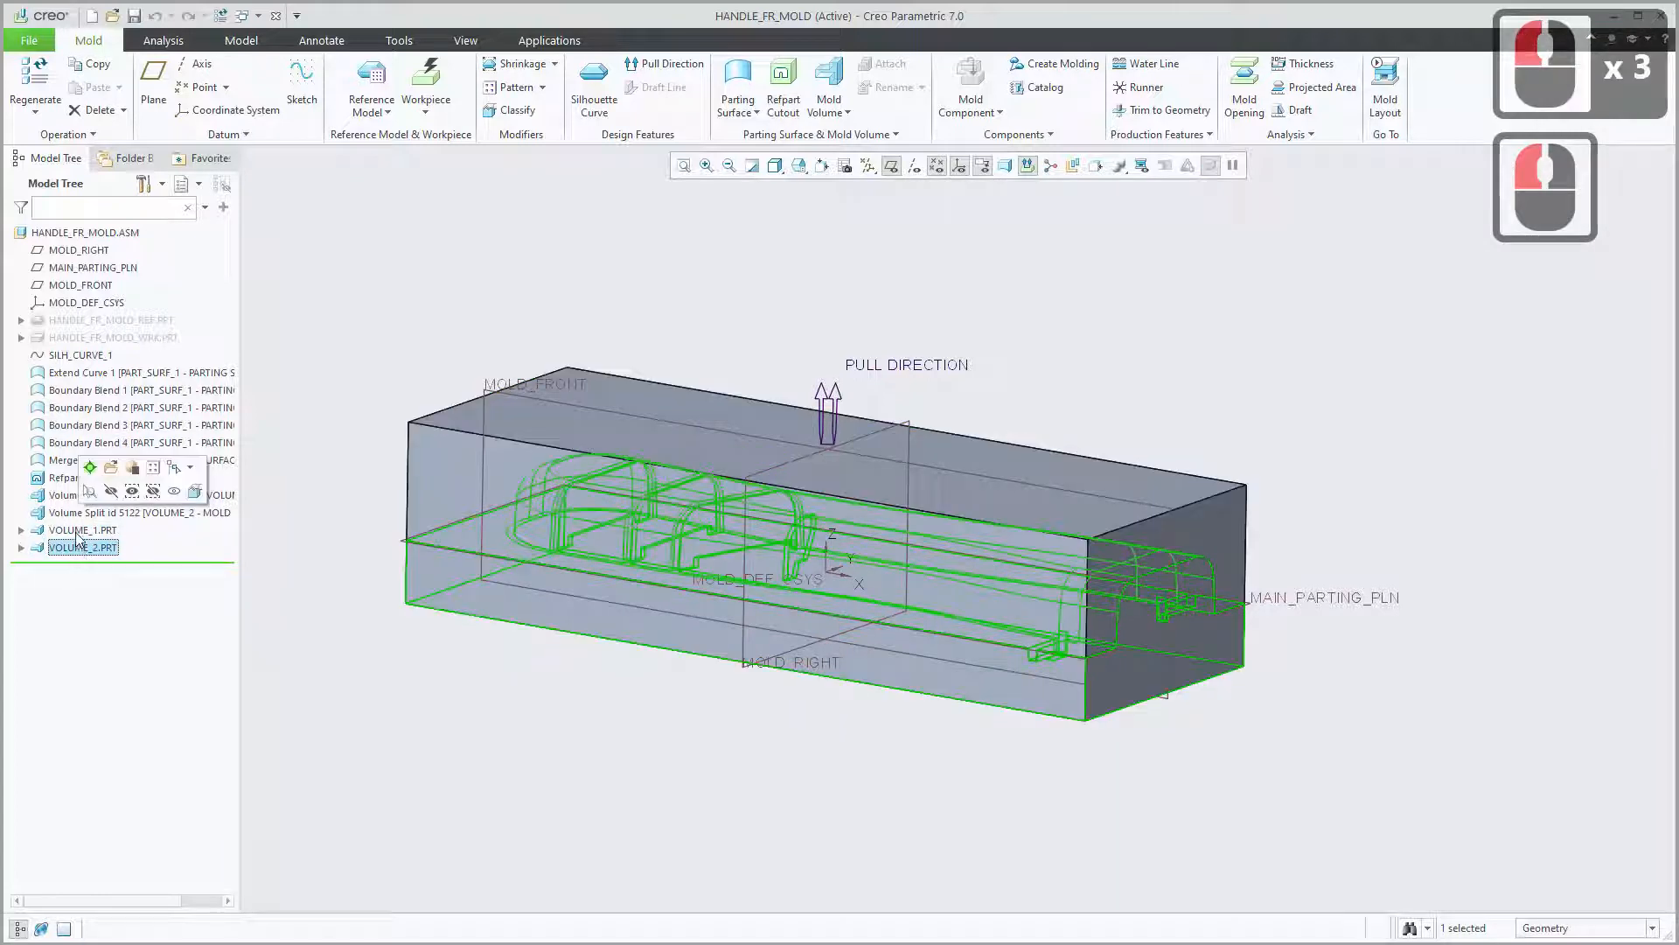
click(77, 547)
click(429, 748)
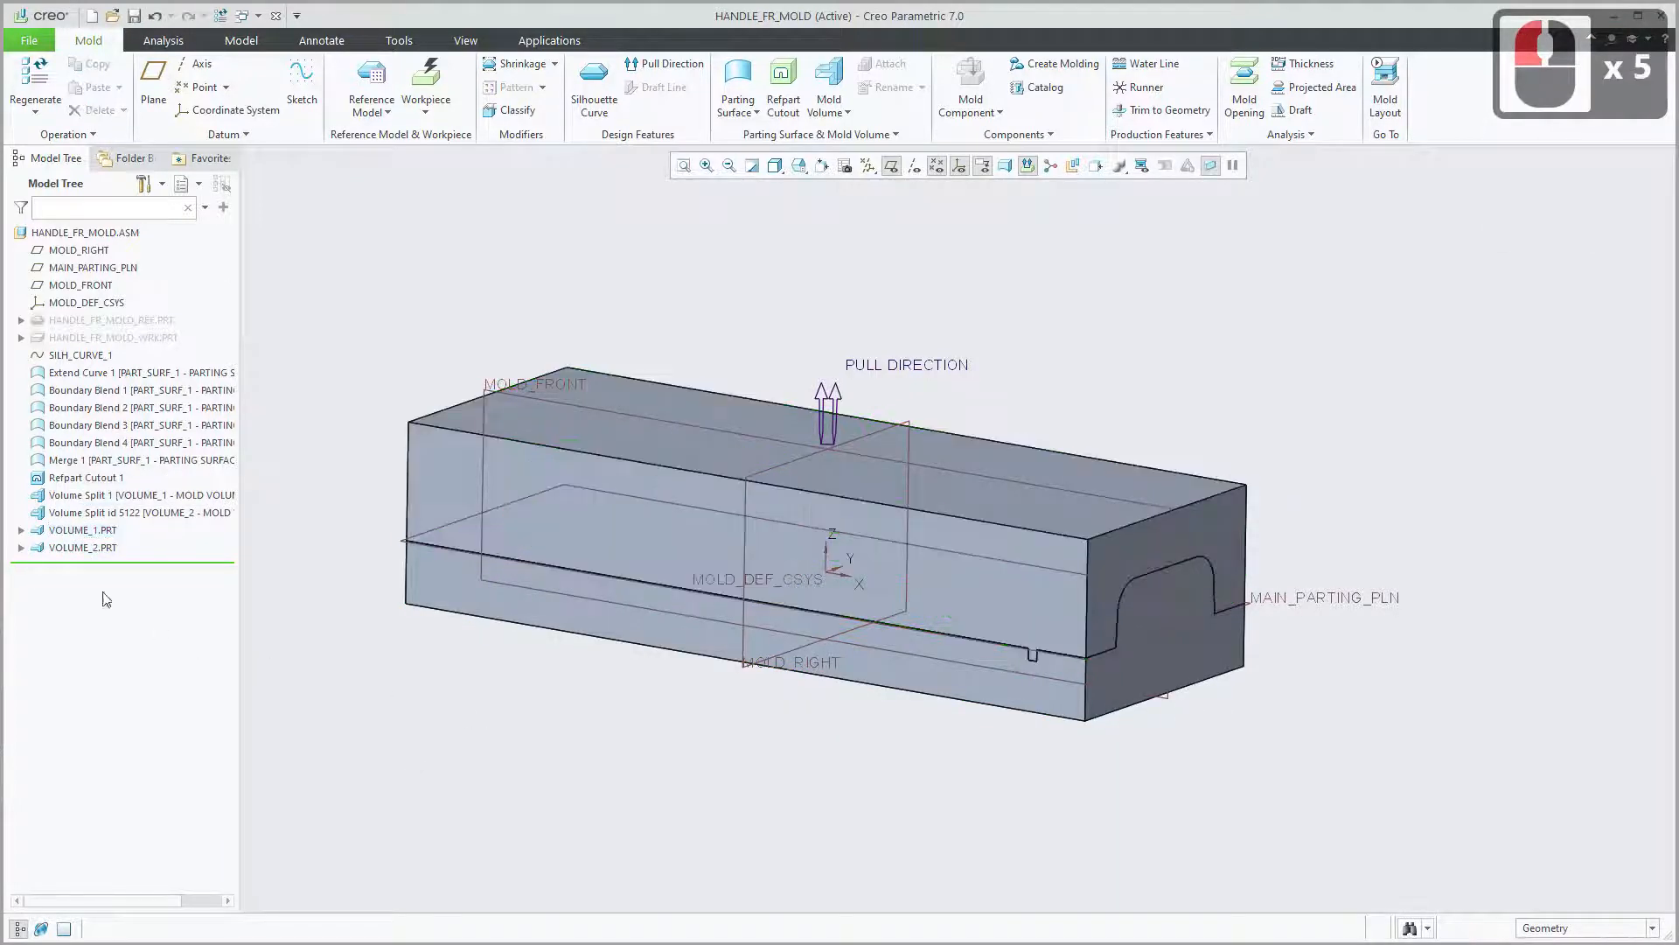
Highlight the hidden reference part inside the mold block, examine its position from the underside, and clear the selection.
click(123, 320)
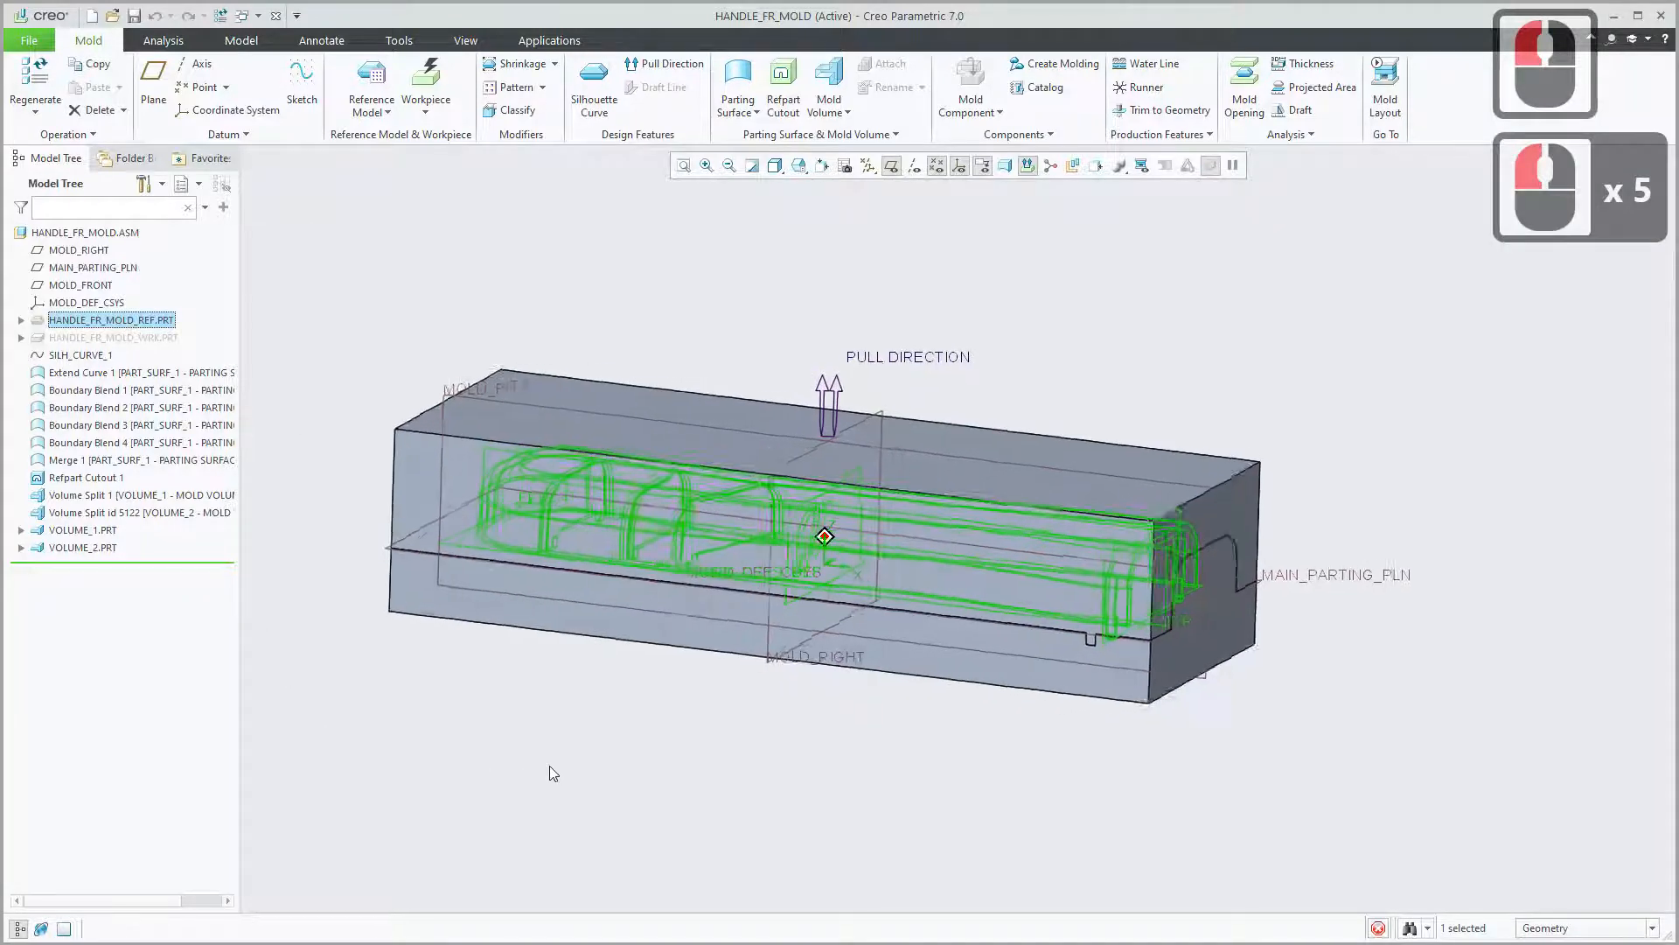
middle_drag(550, 766, 530, 768)
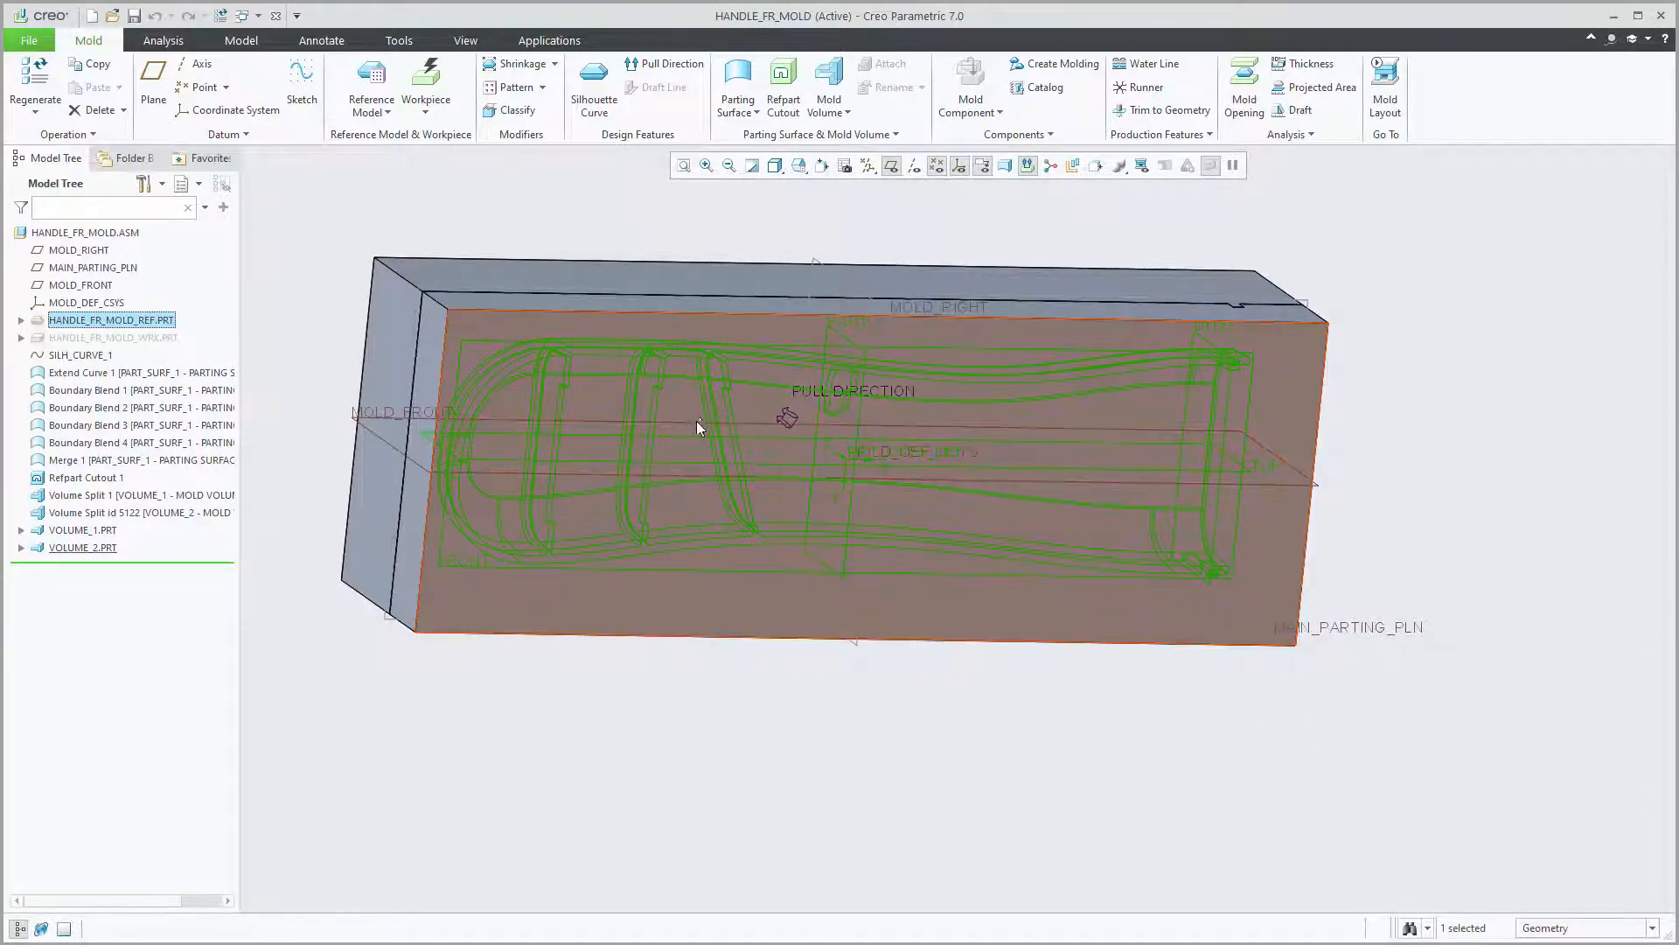
middle_drag(873, 579, 924, 546)
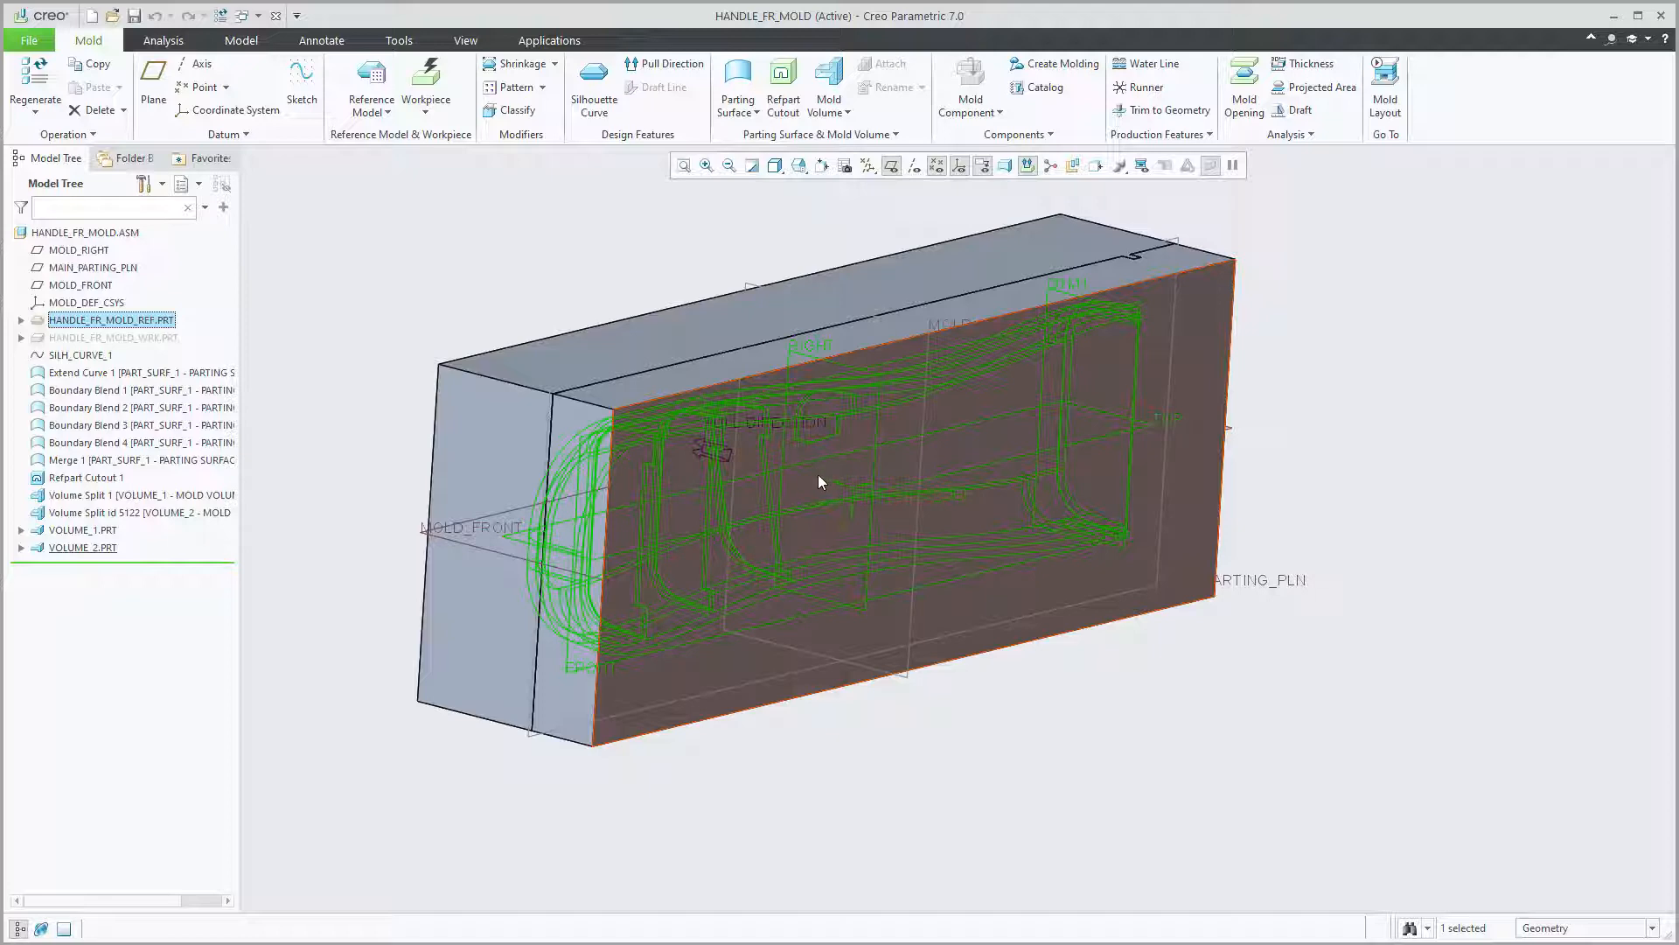
click(1110, 715)
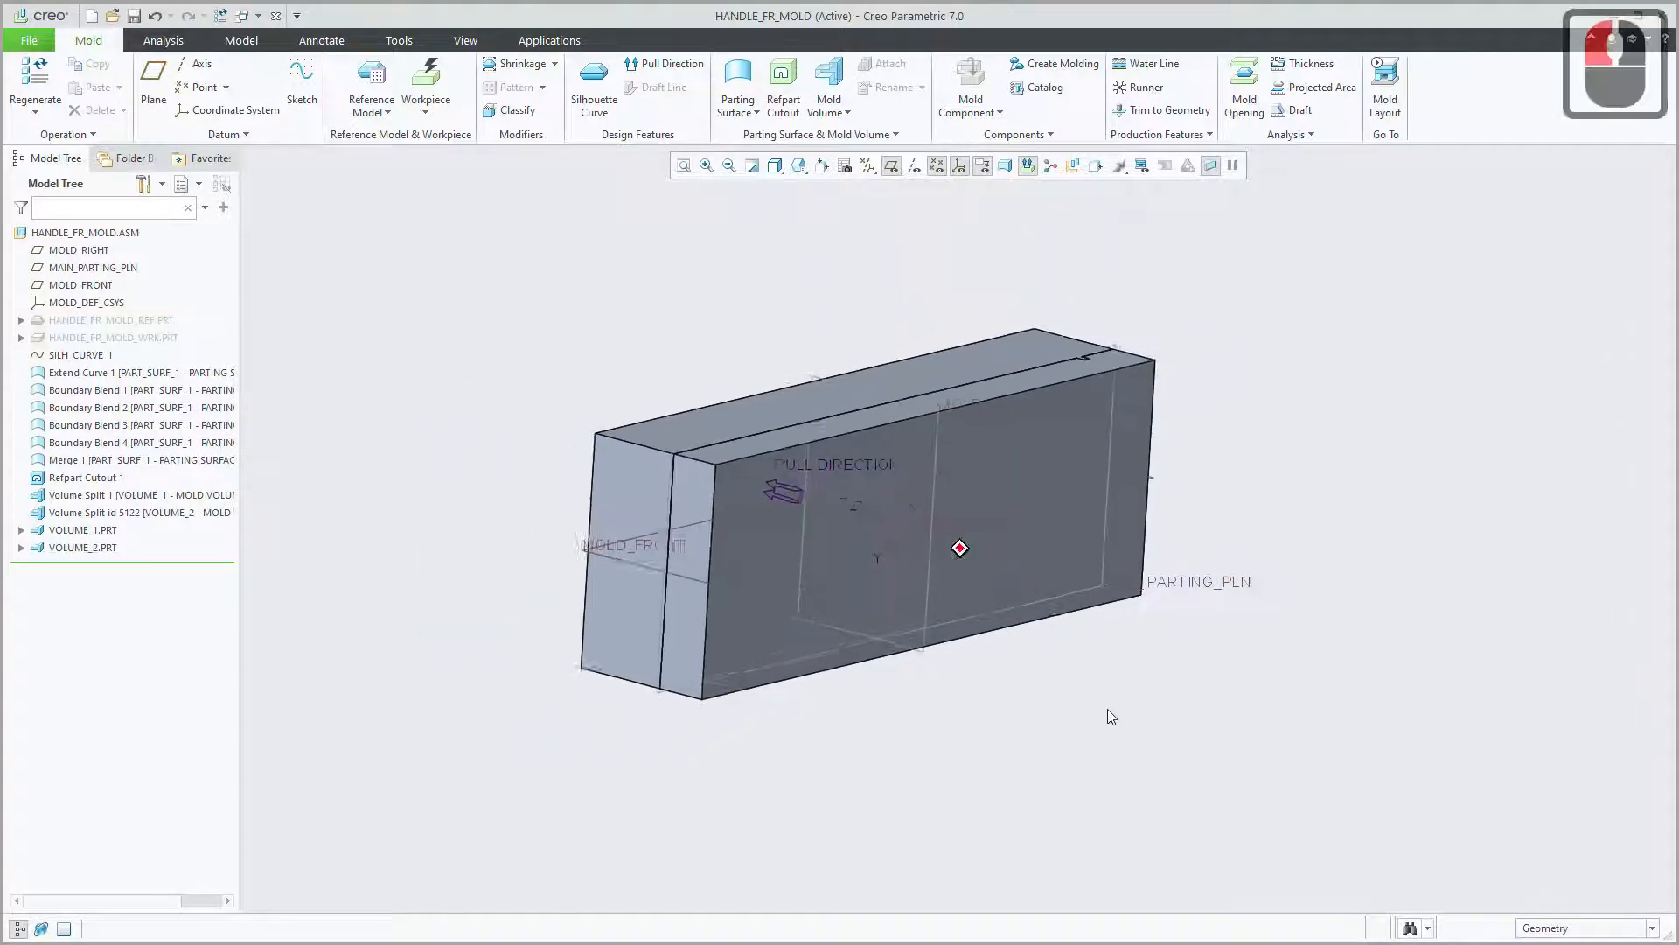
Start a runner feature in the mold with a round cross-section and a runner diameter of 3.
middle_drag(1067, 599, 1084, 560)
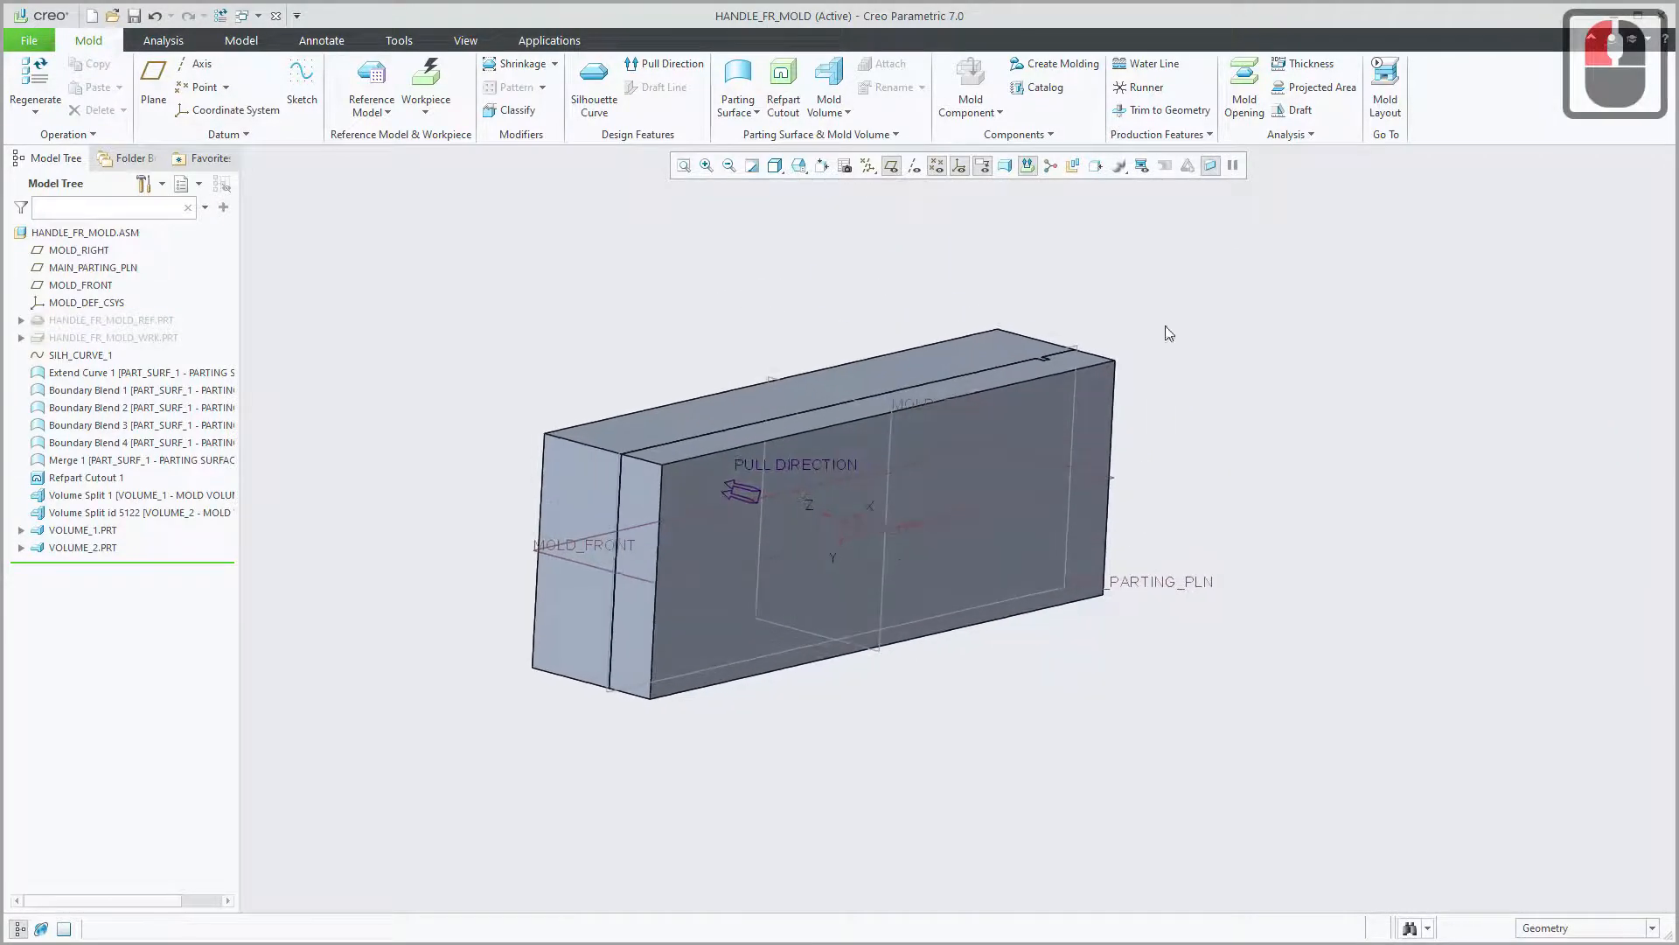
click(1147, 91)
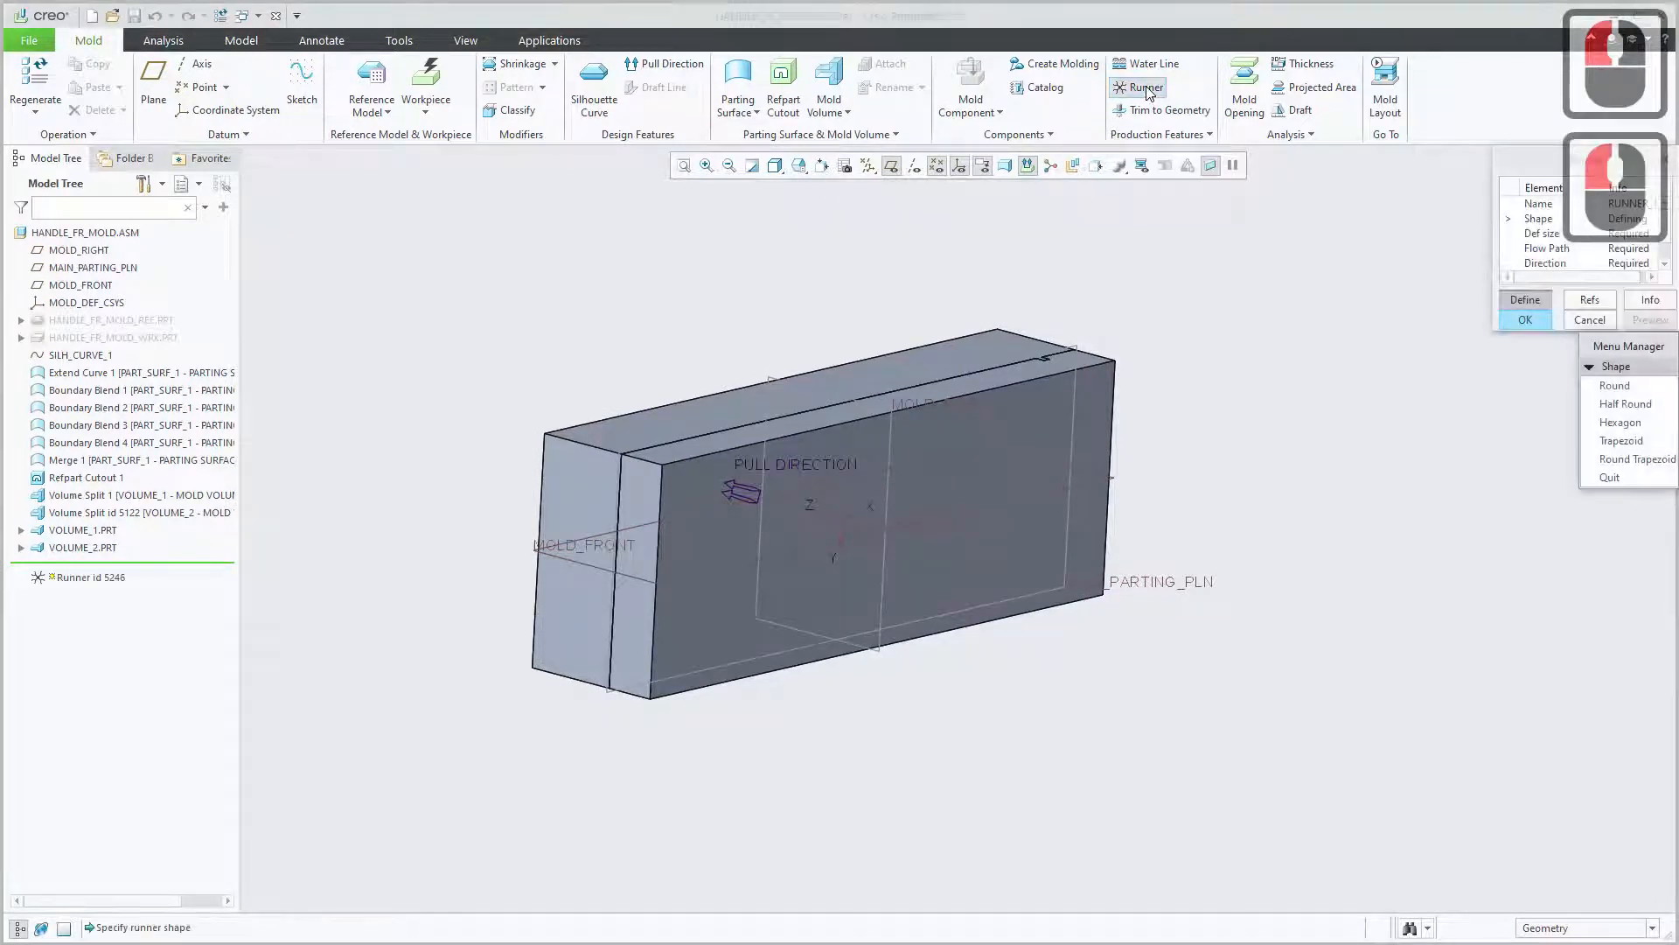
drag(1520, 161, 1294, 241)
drag(1626, 350, 1365, 446)
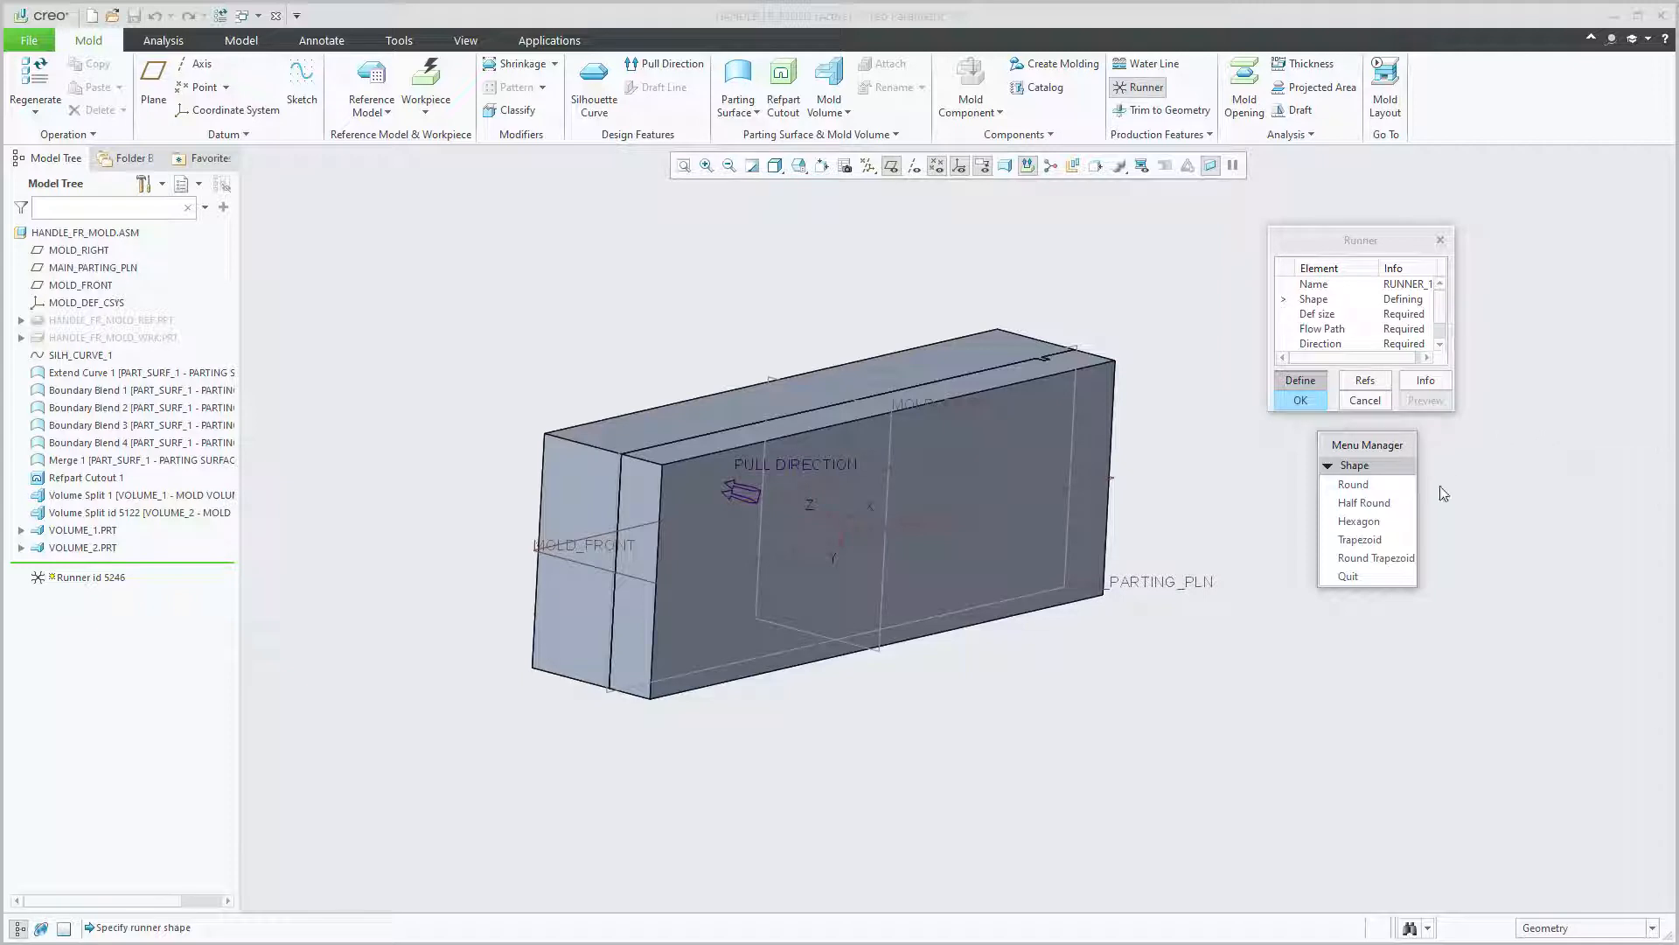
click(1352, 486)
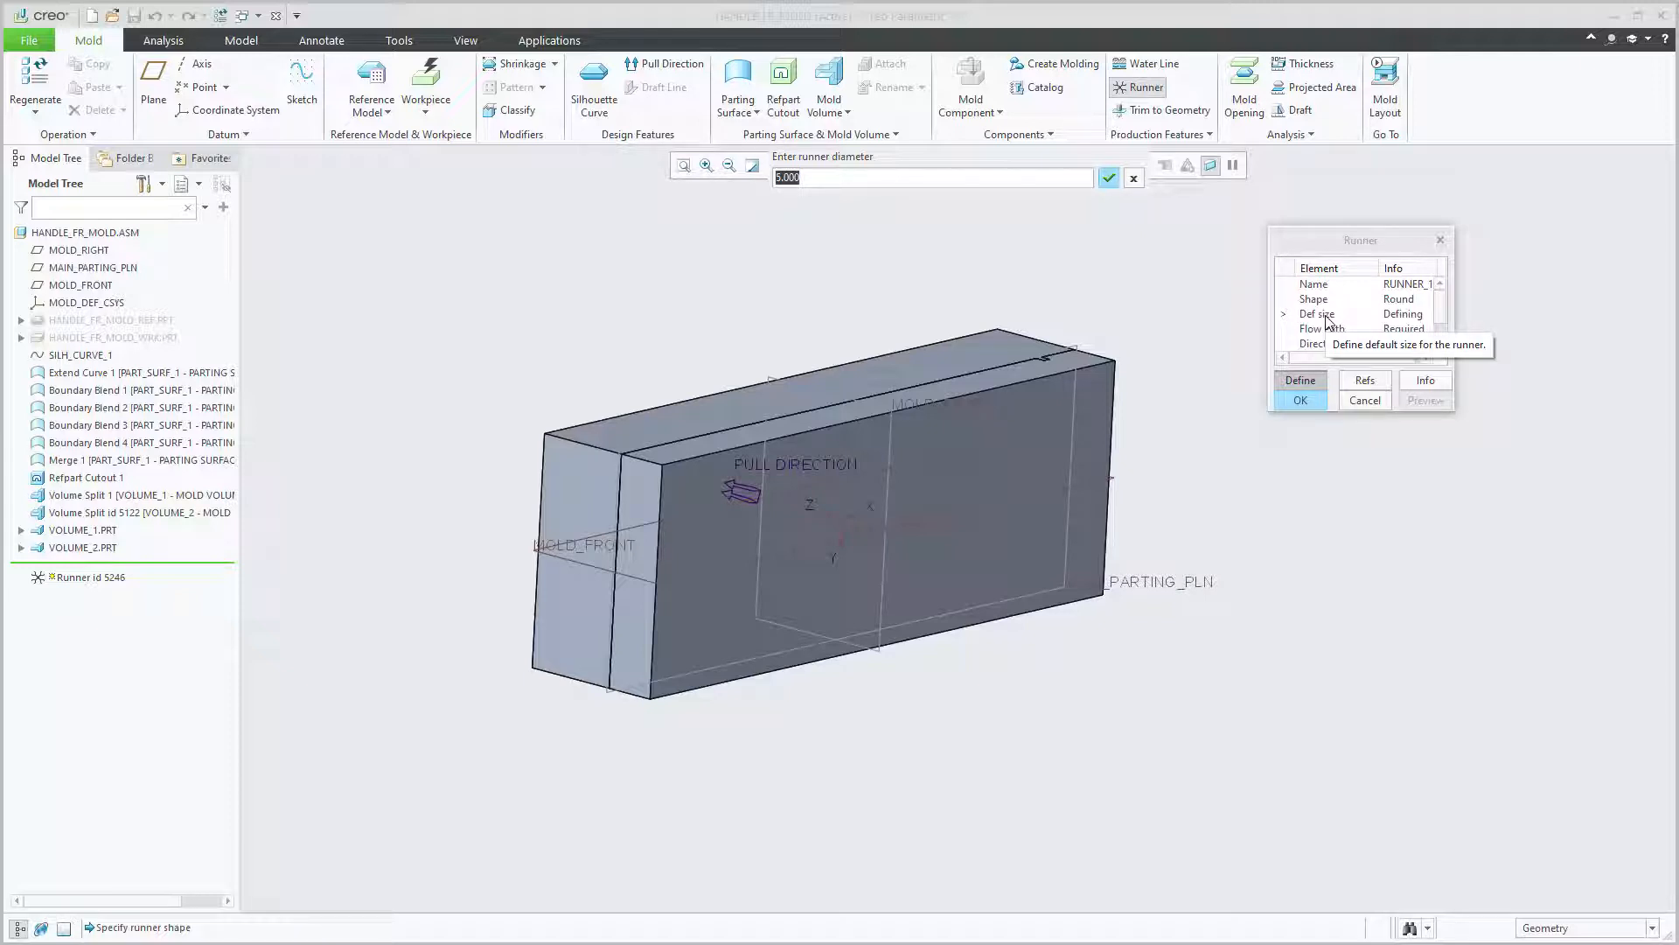
drag(835, 179, 744, 178)
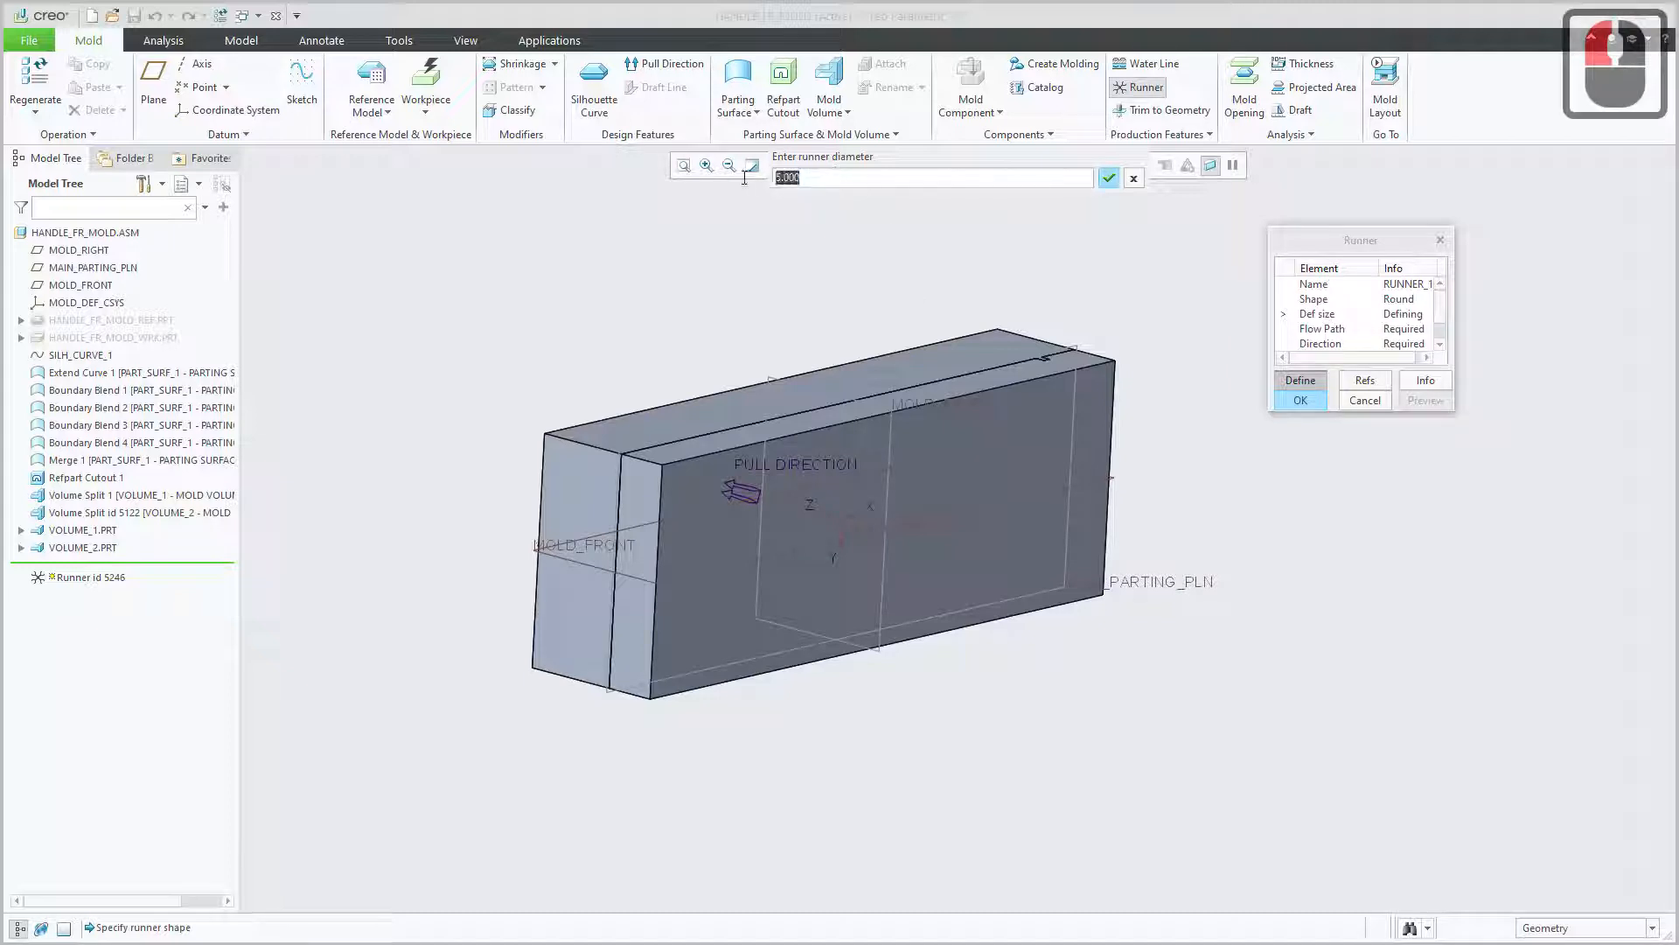
double_click(766, 181)
text(3)
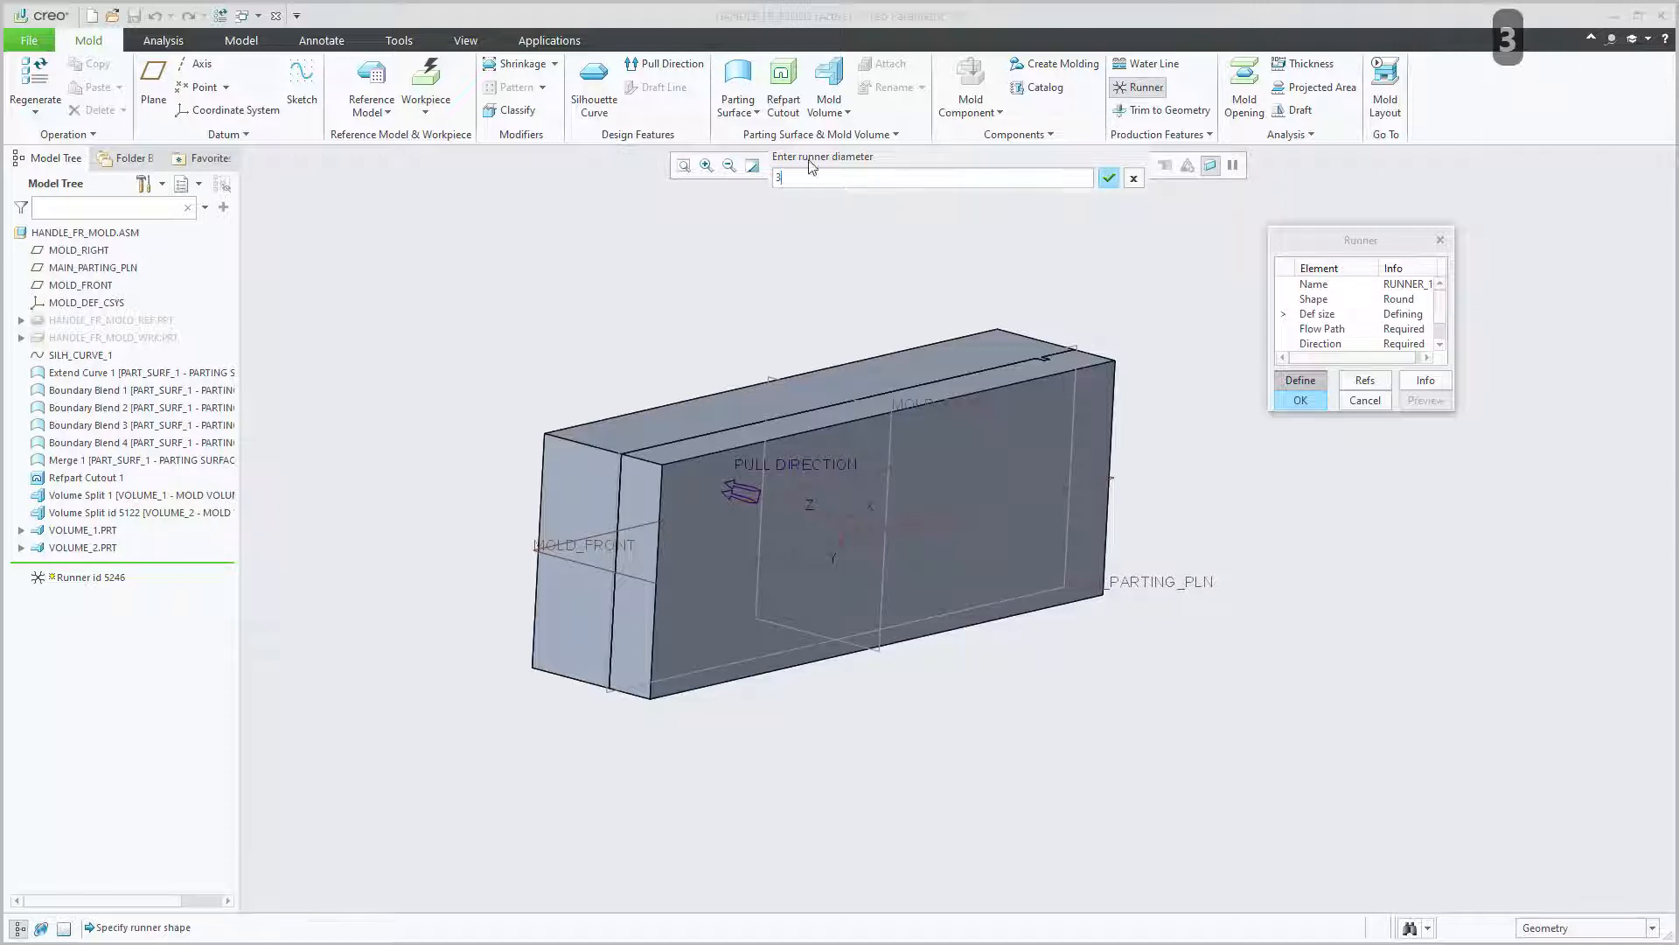
click(1109, 180)
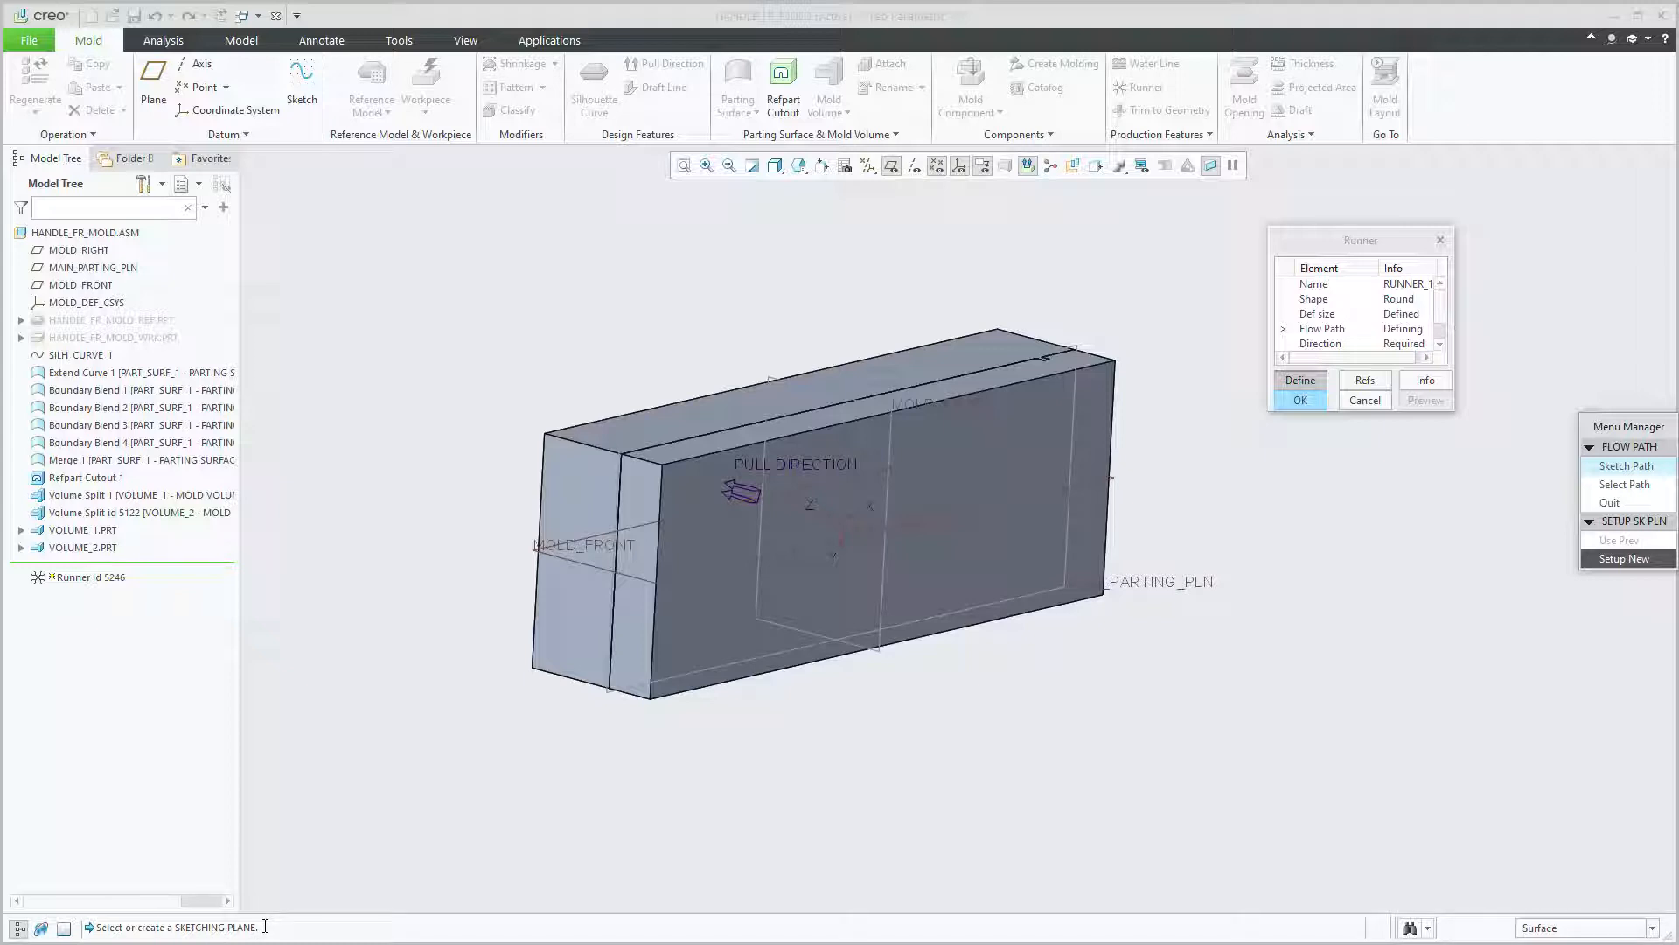
Set up the runner's flow path sketch on the MOLD_RIGHT plane, keeping the original direction and using the default sketch orientation.
click(890, 407)
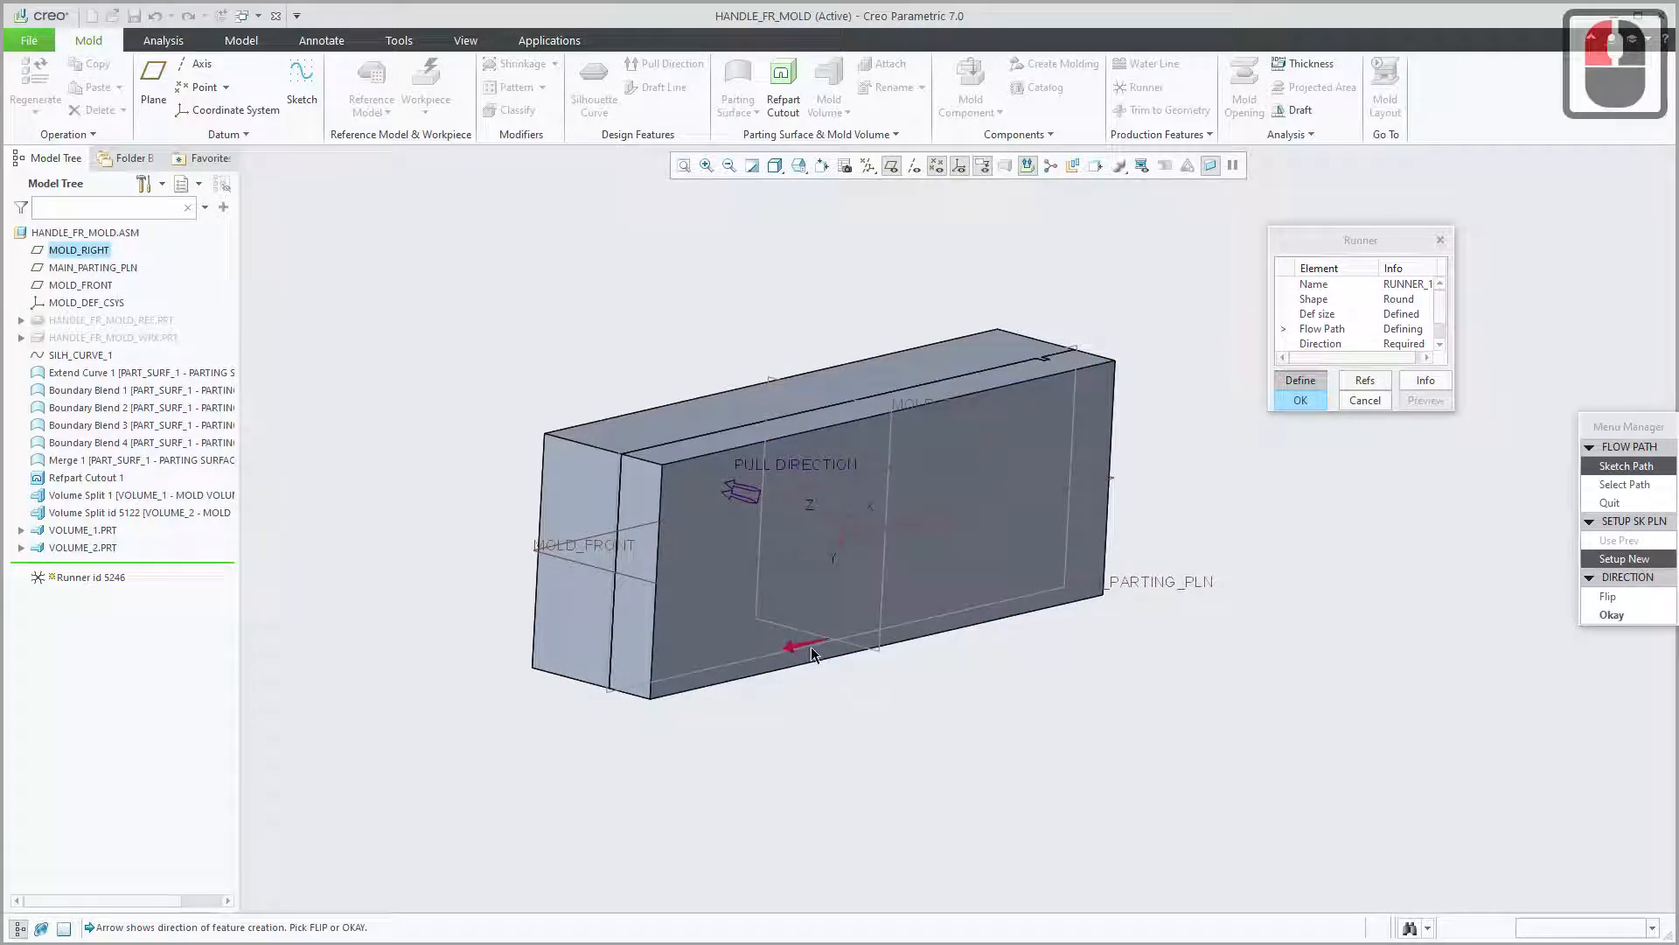
mouse_move(988, 749)
middle_down()
mouse_move(967, 731)
mouse_move(842, 731)
mouse_move(1111, 721)
mouse_move(1067, 735)
middle_up()
middle_drag(1063, 735, 1107, 743)
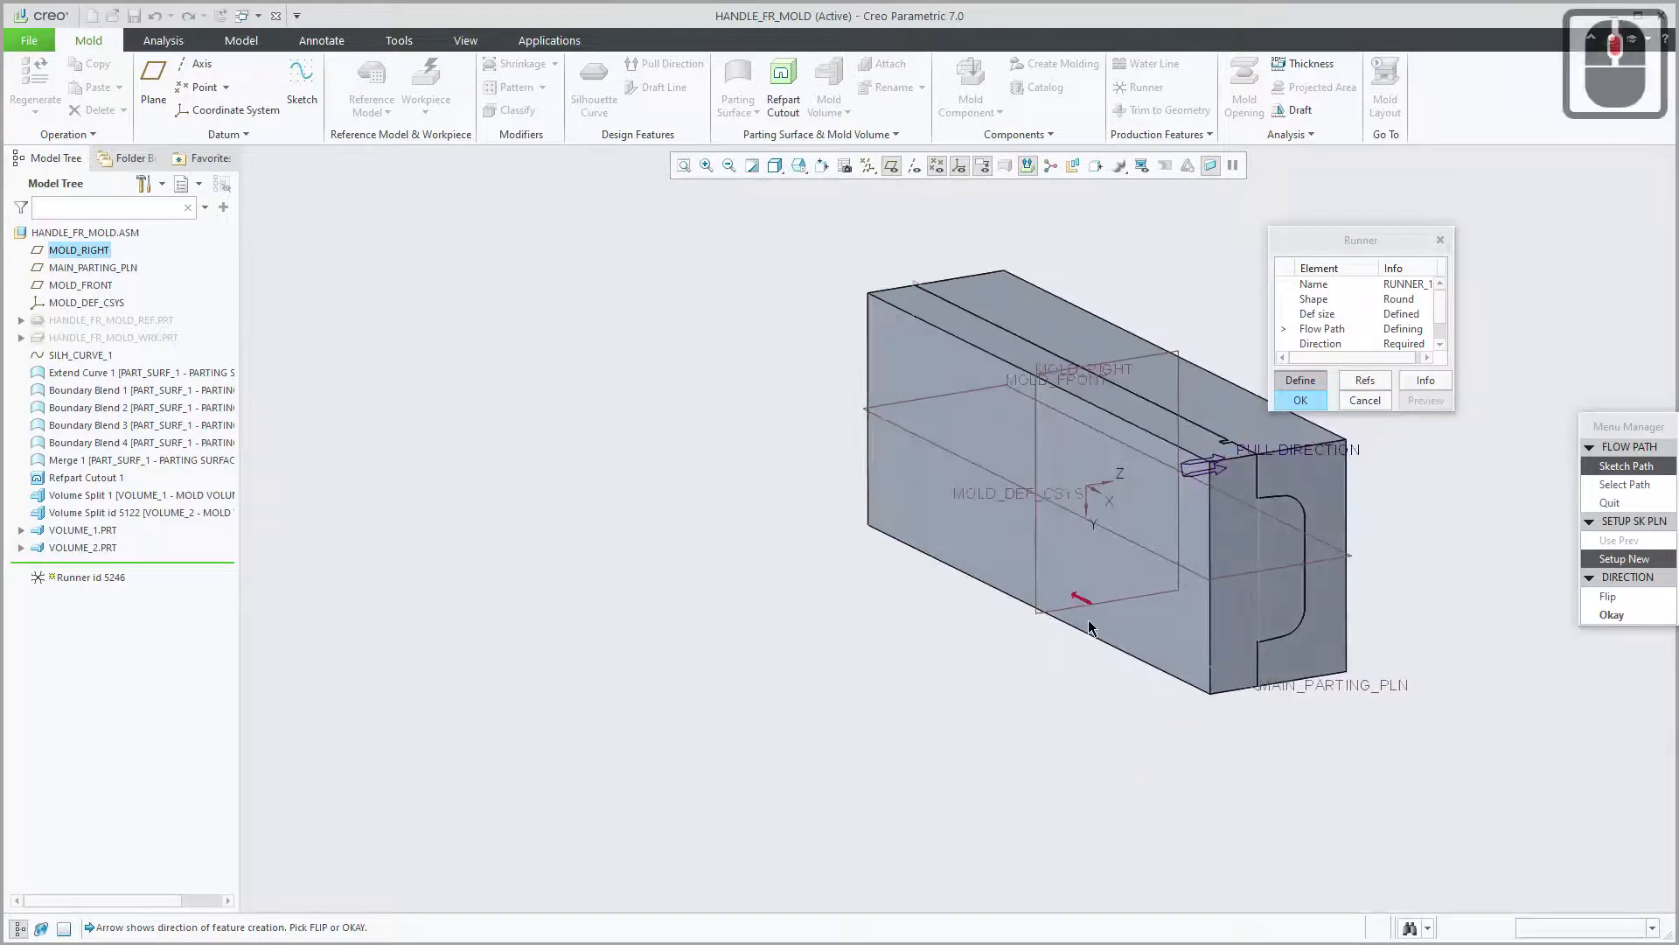
click(1618, 600)
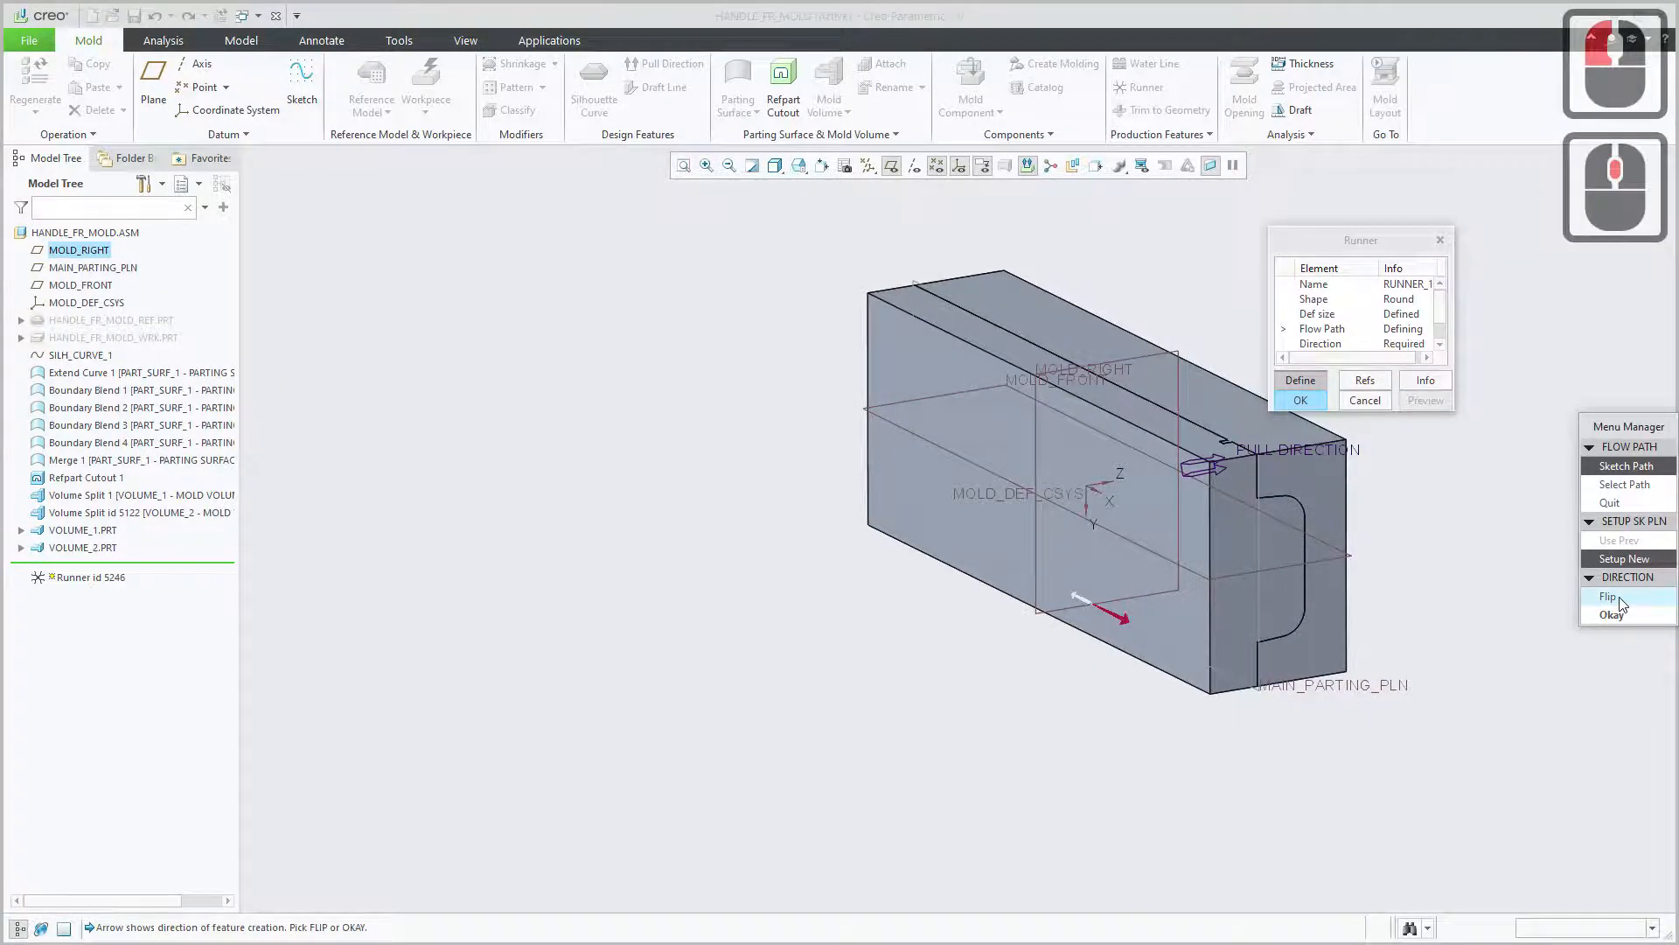
click(1619, 598)
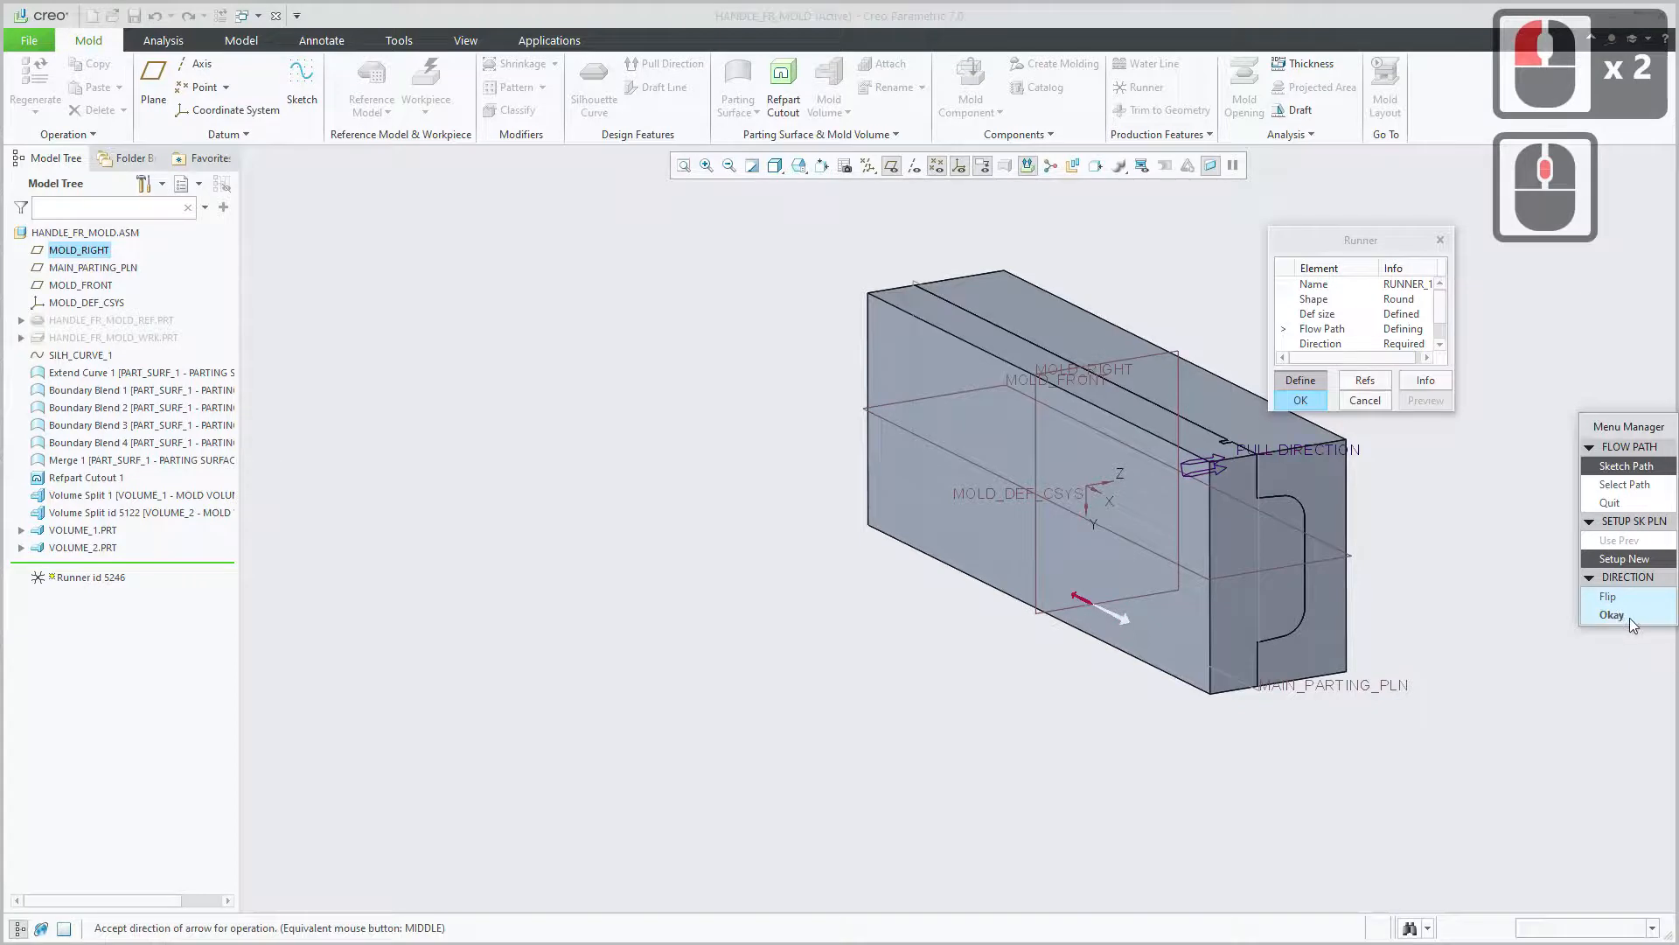
click(1629, 616)
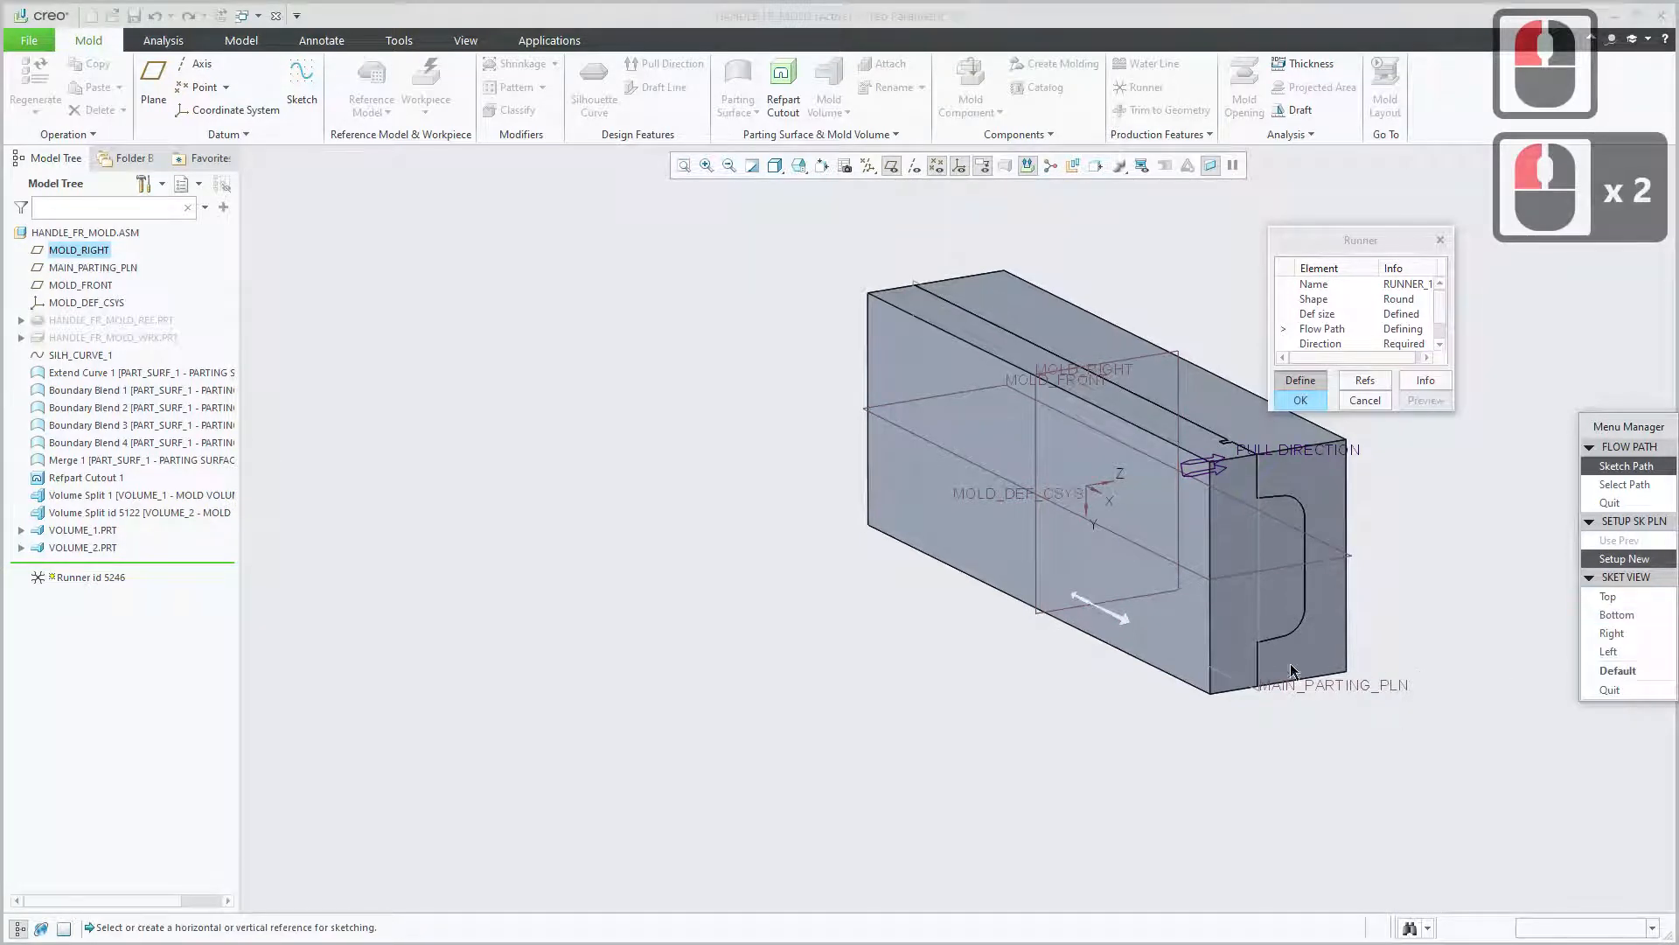
shift+middle_drag(1423, 695, 1364, 704)
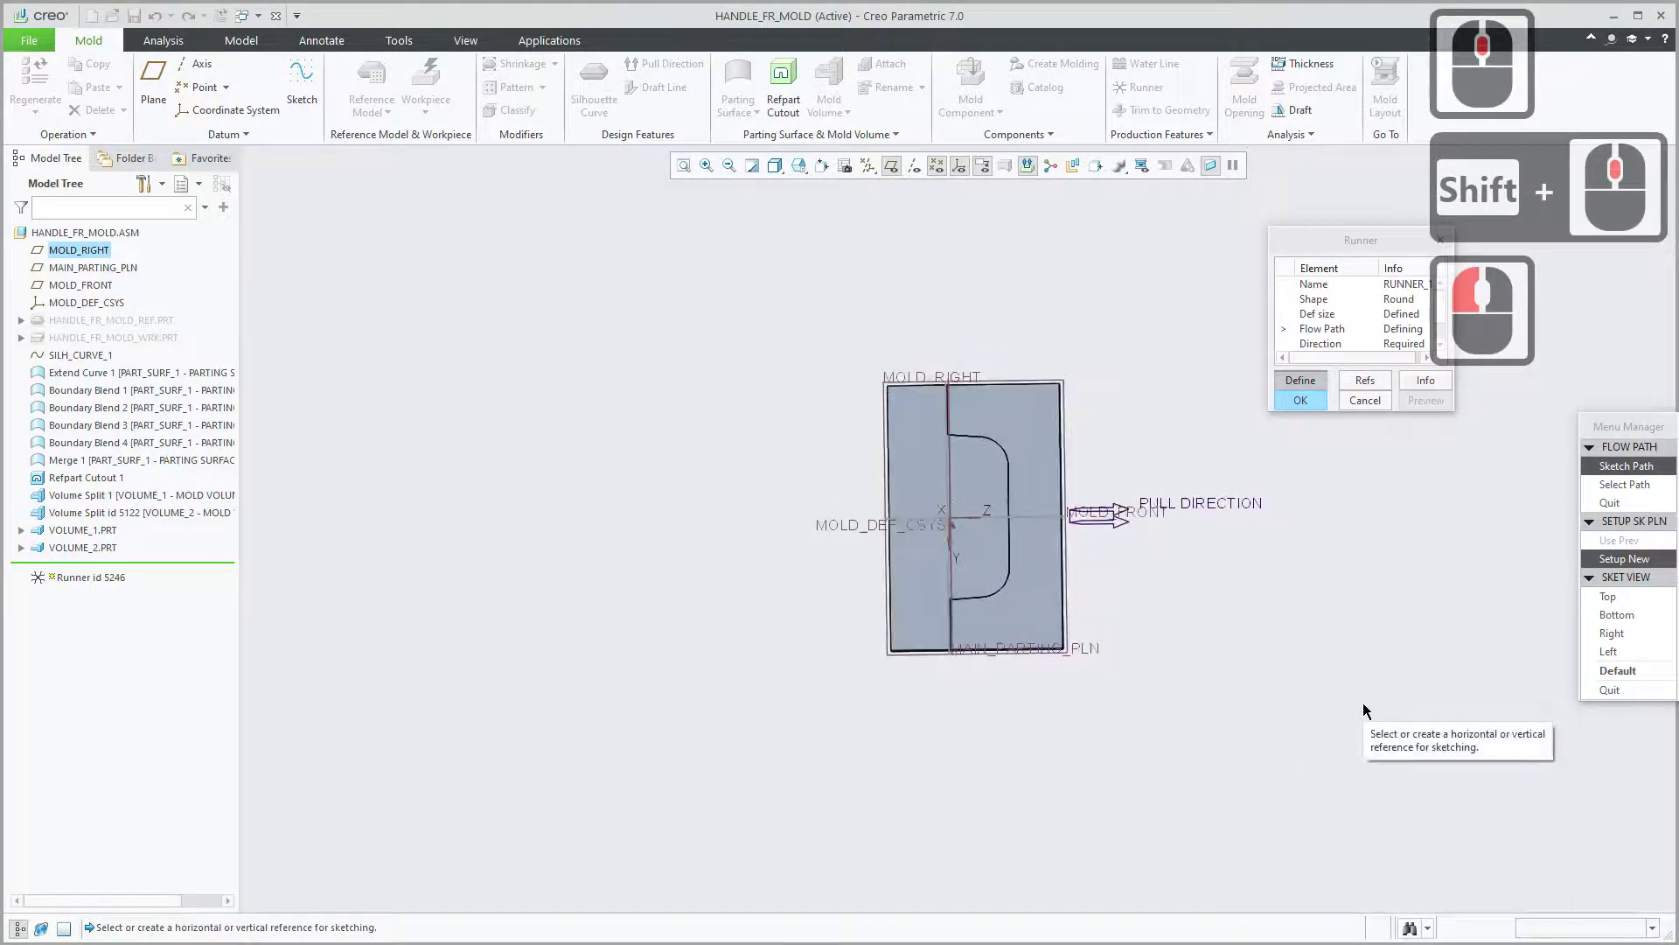
mouse_move(1225, 750)
middle_down()
mouse_move(1207, 749)
mouse_move(1219, 712)
mouse_move(1208, 739)
middle_up()
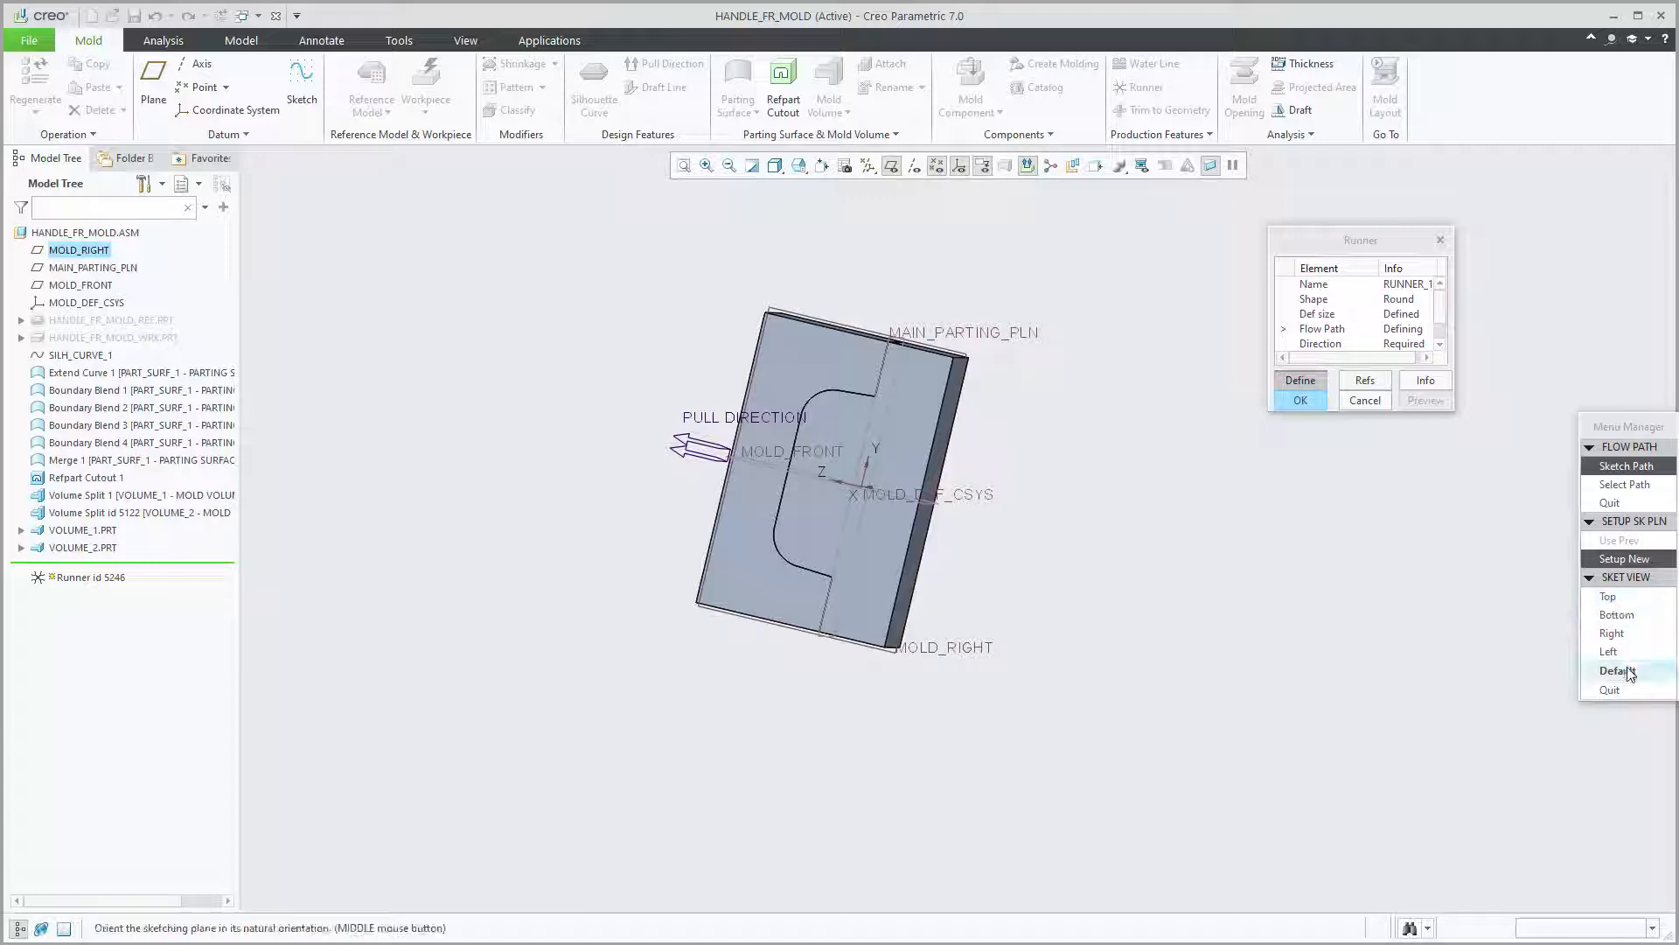
click(1626, 670)
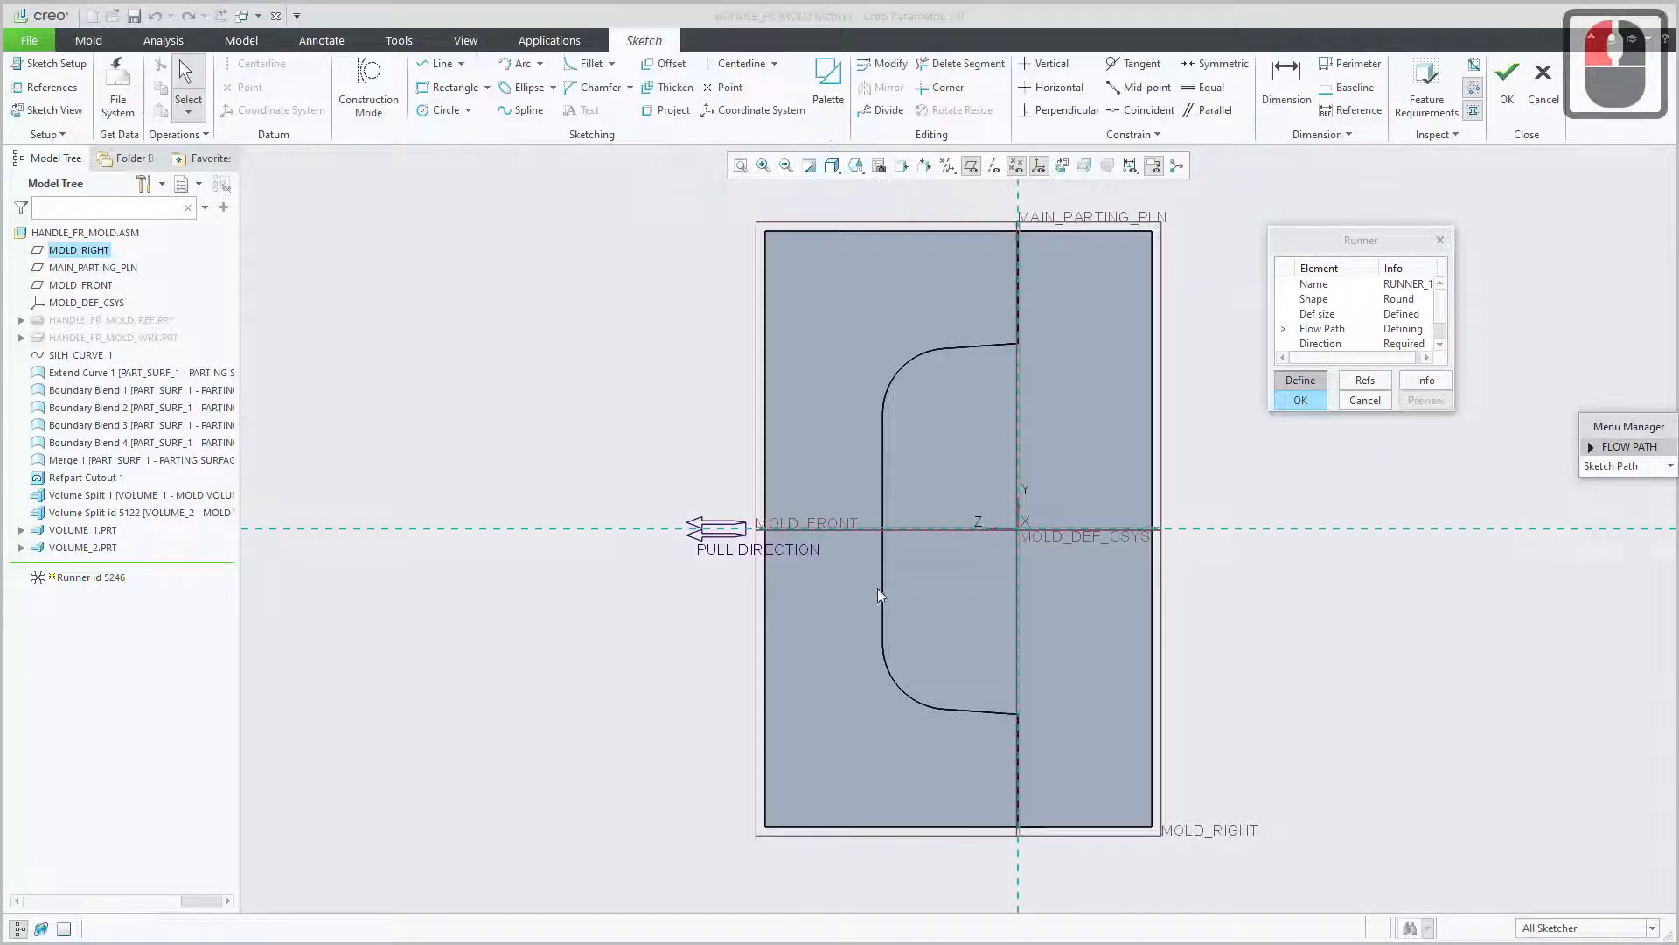
Switch the flow path sketch's model display to wireframe.
shift+middle_drag(928, 555, 892, 575)
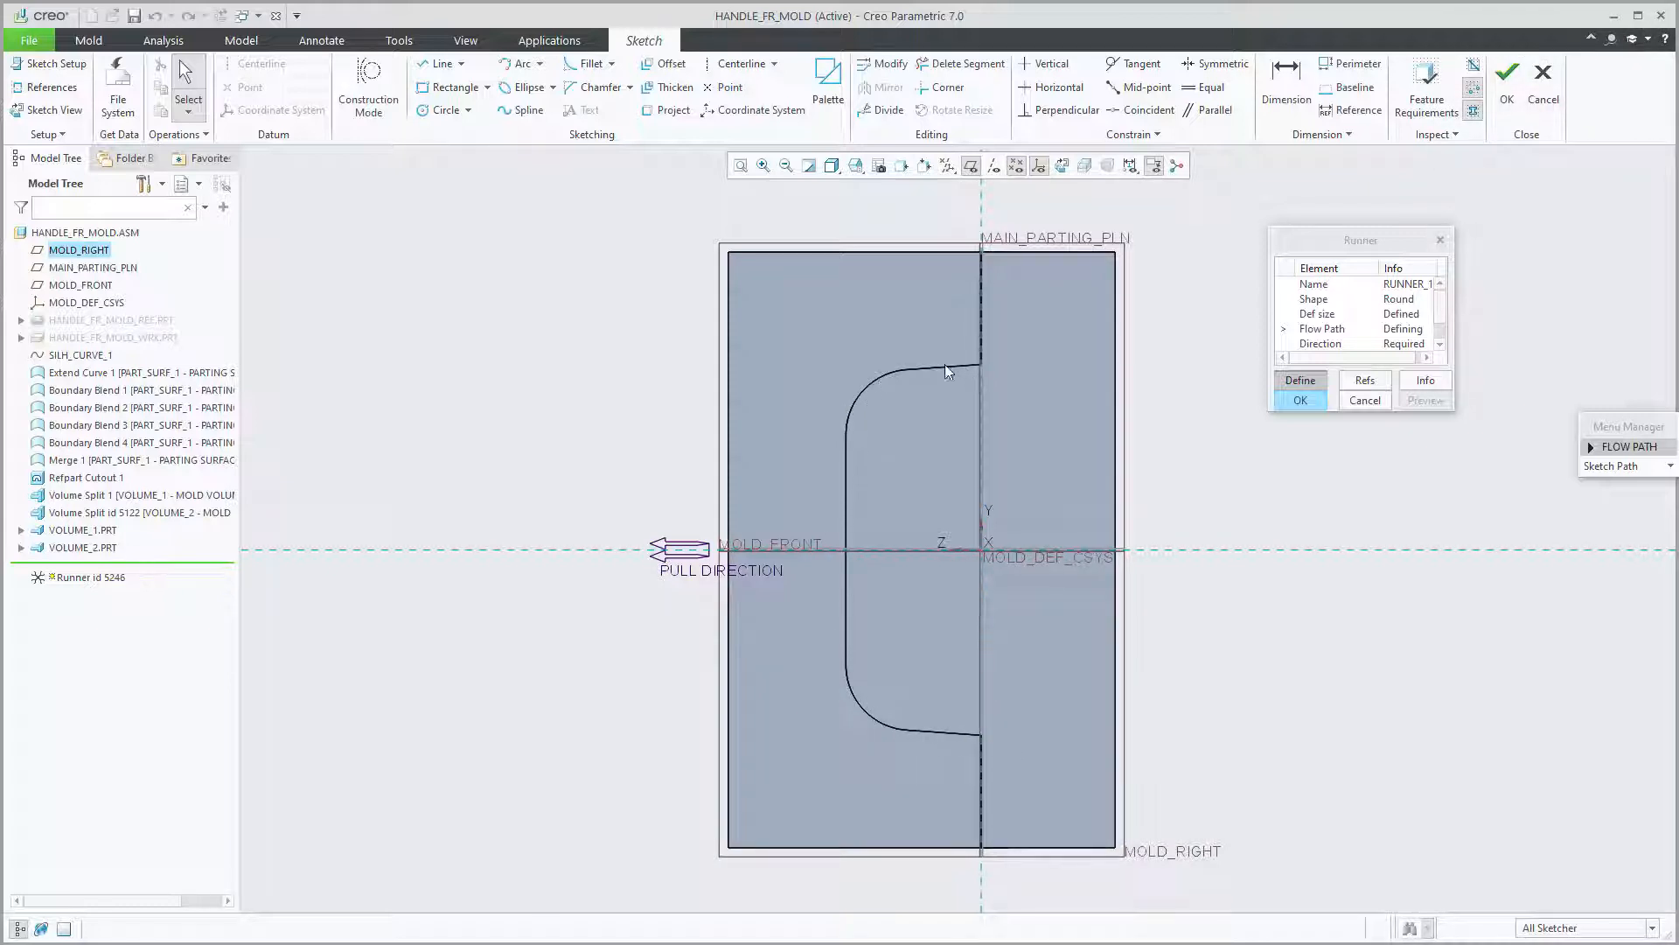
click(835, 174)
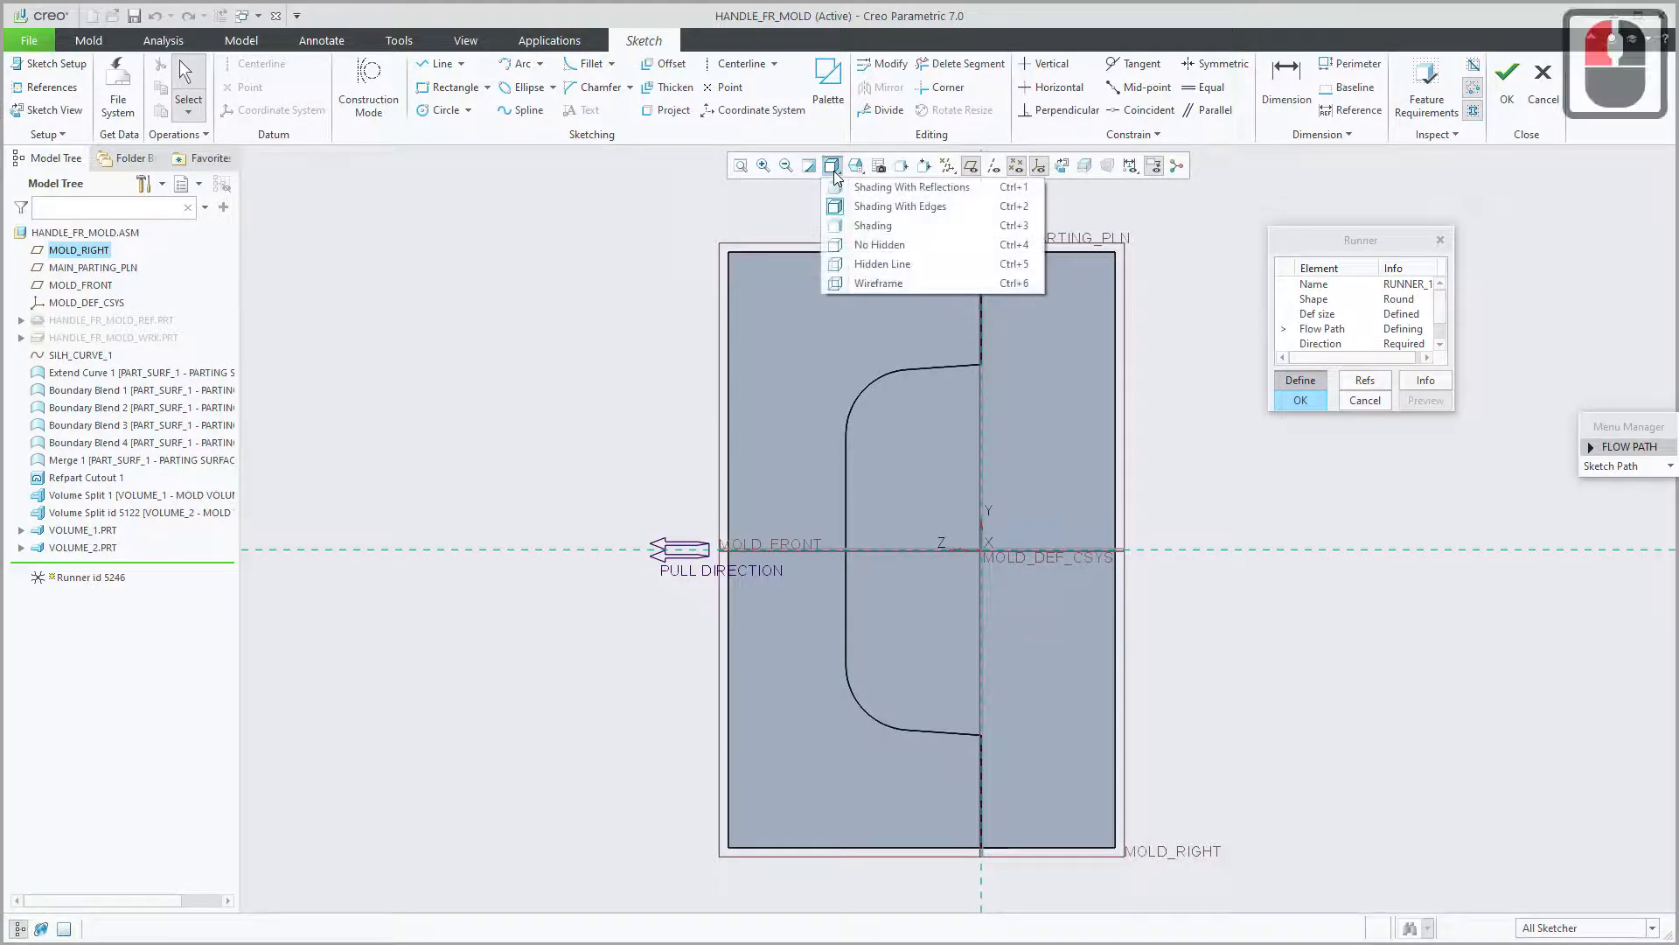
click(877, 285)
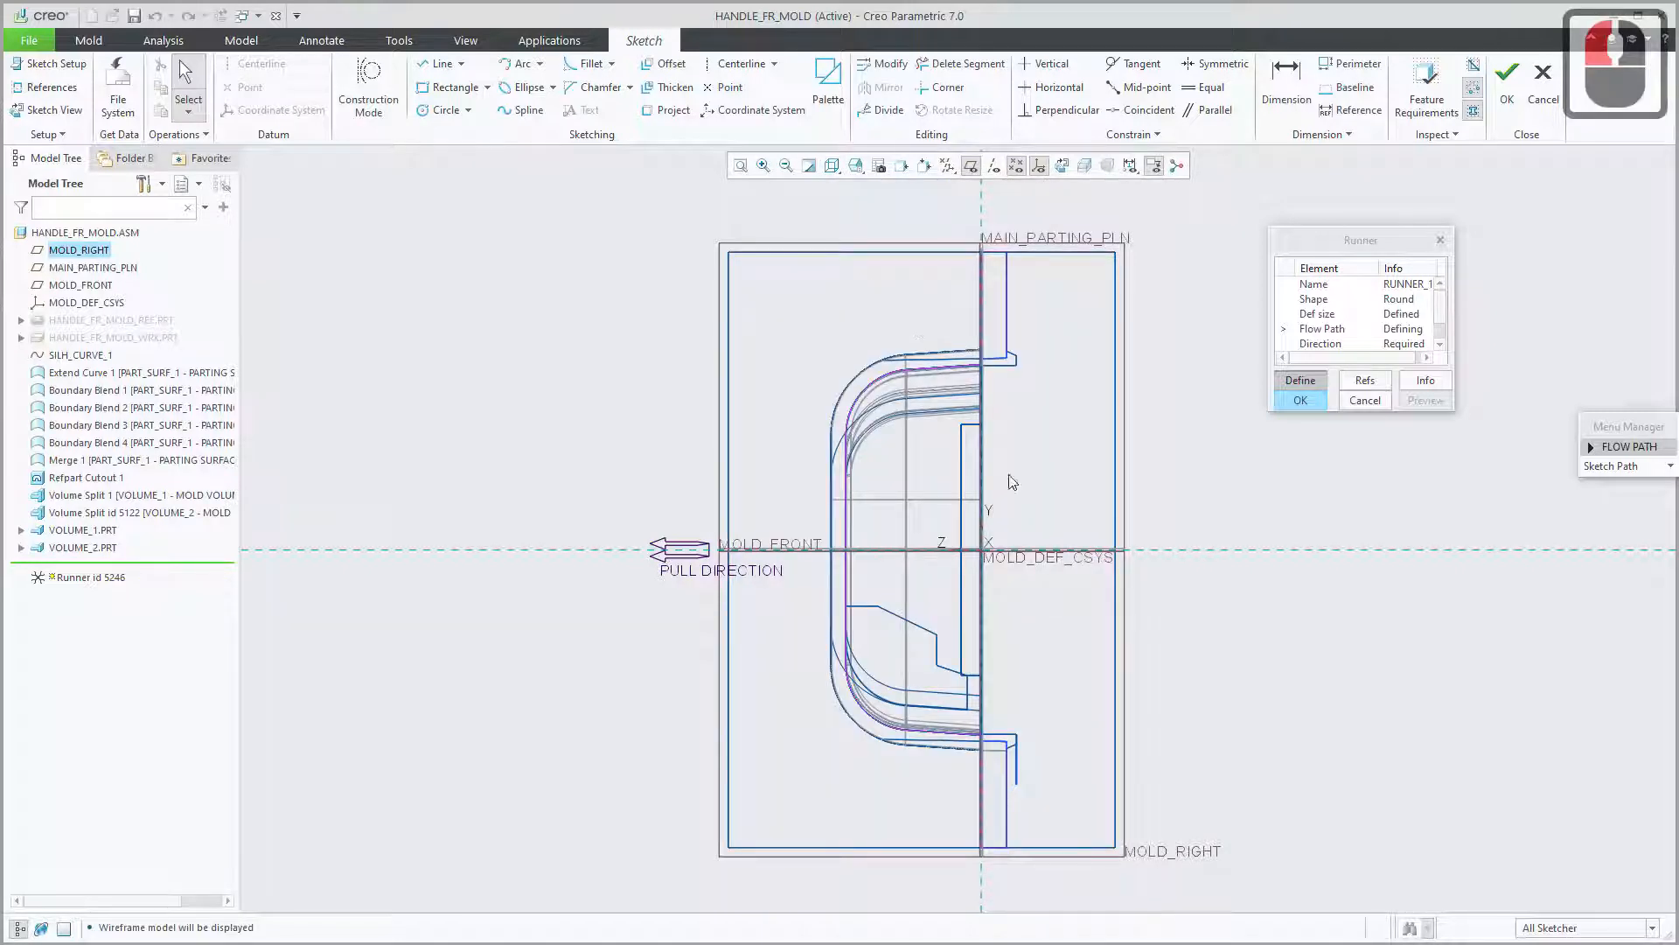
Sketch a horizontal line along MOLD_FRONT from the mold's outer edge across MAIN_PARTING_PLN to the cavity edge, and accept the flow path.
scroll(1023, 488, up, 1)
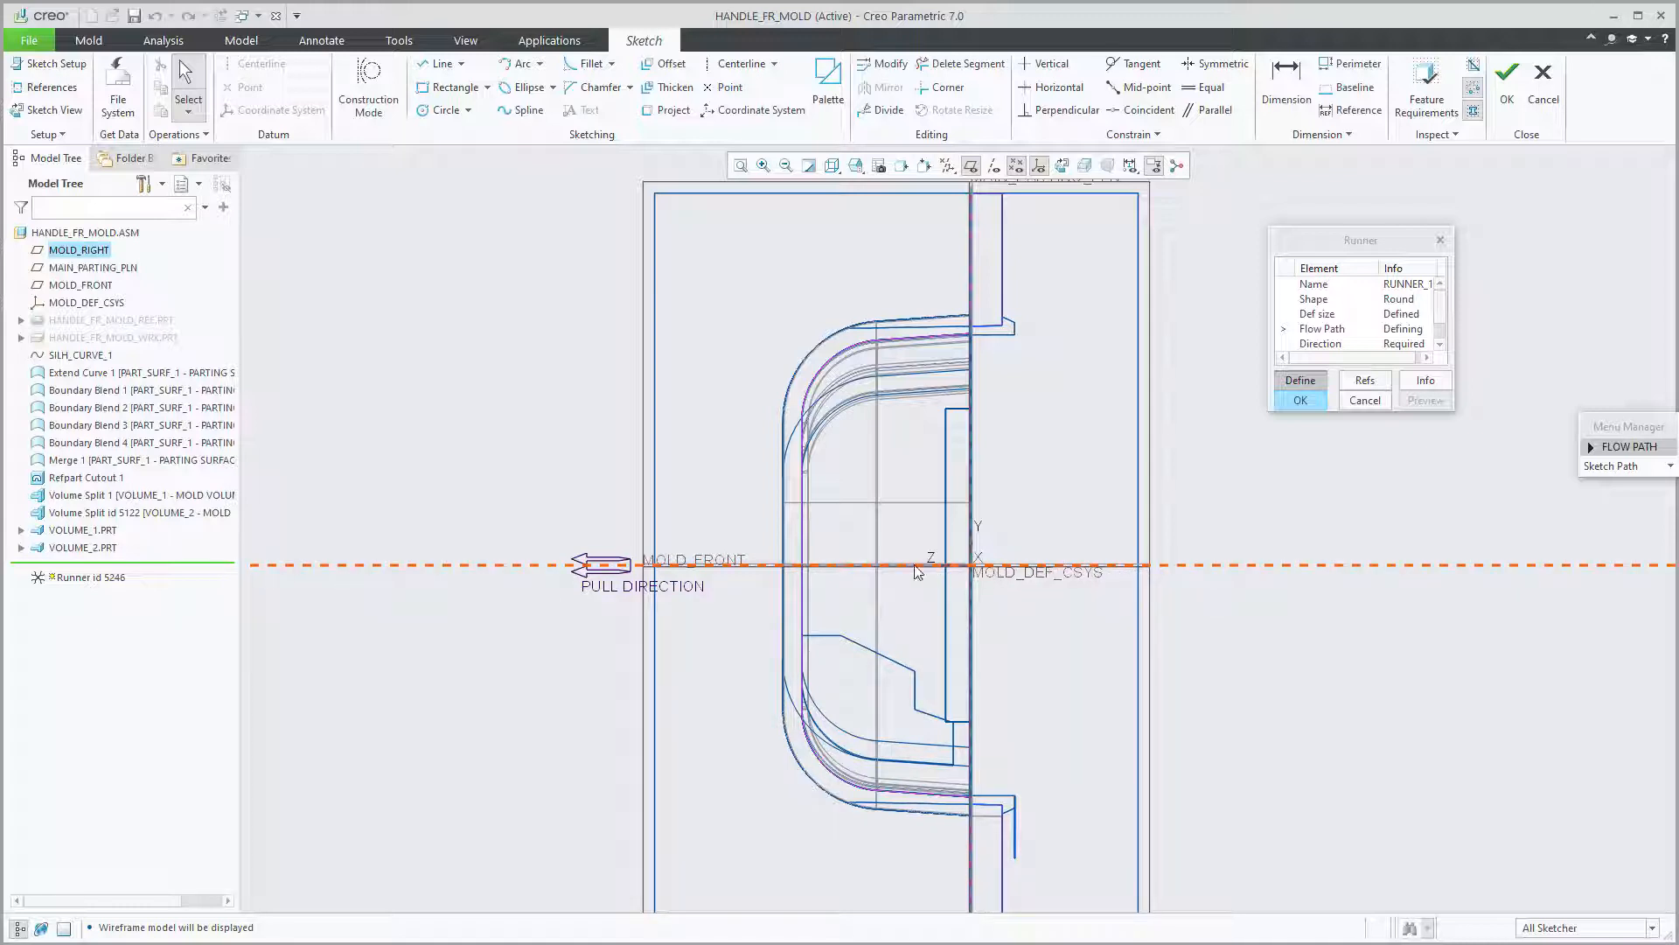
click(812, 564)
click(813, 563)
click(439, 64)
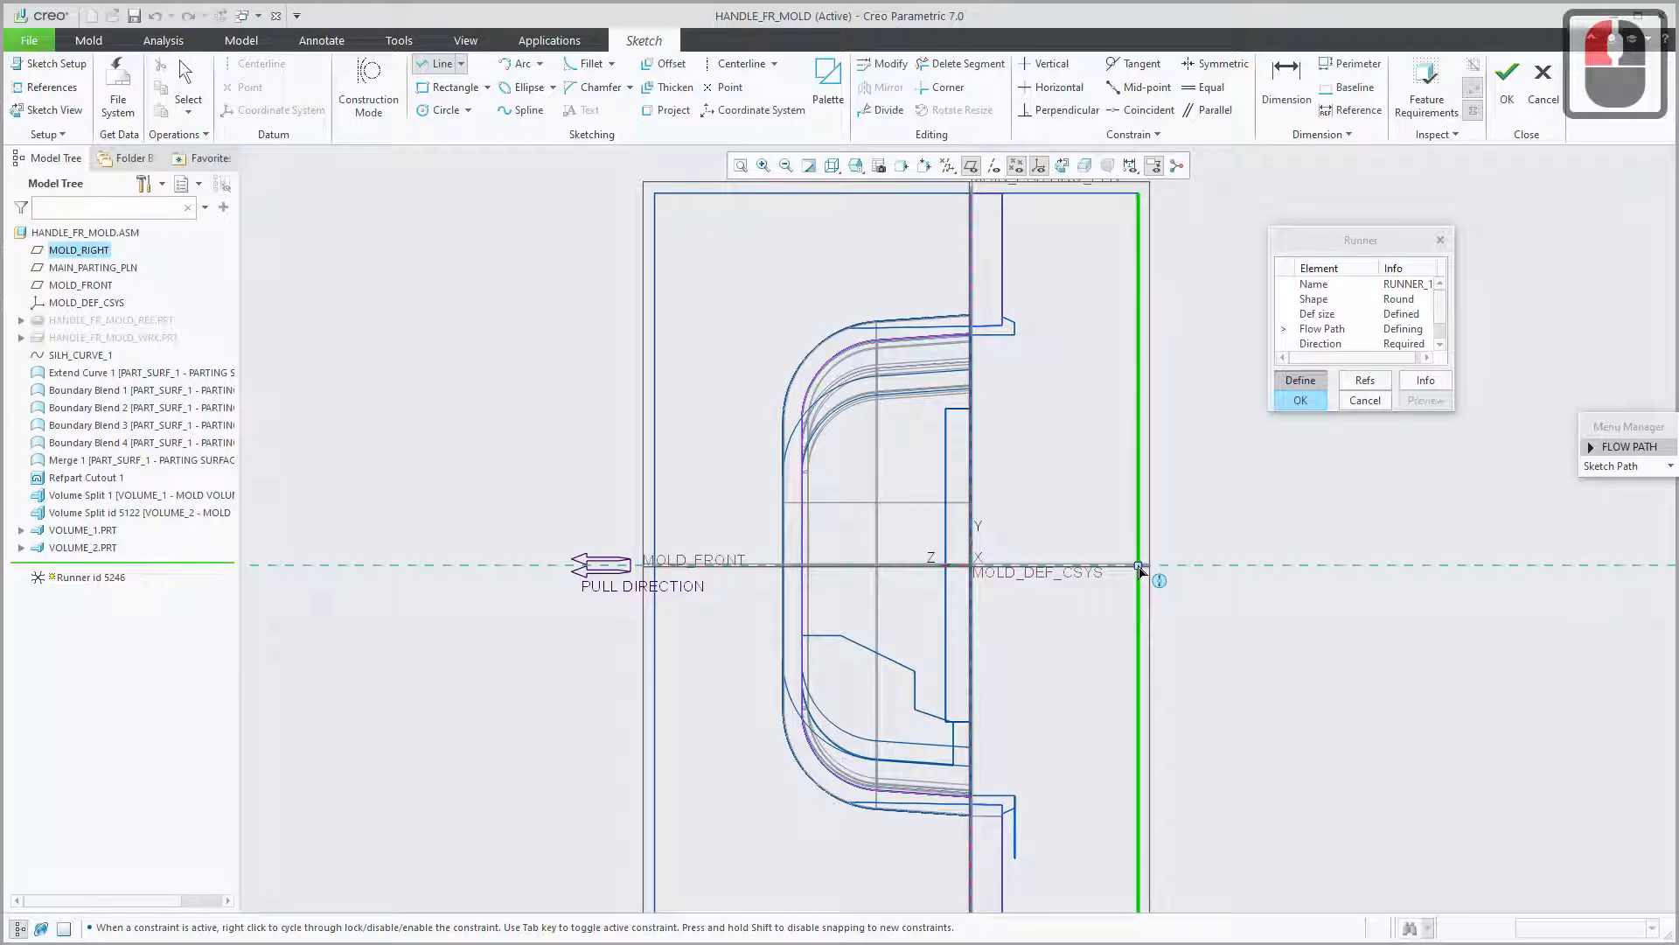
click(1139, 567)
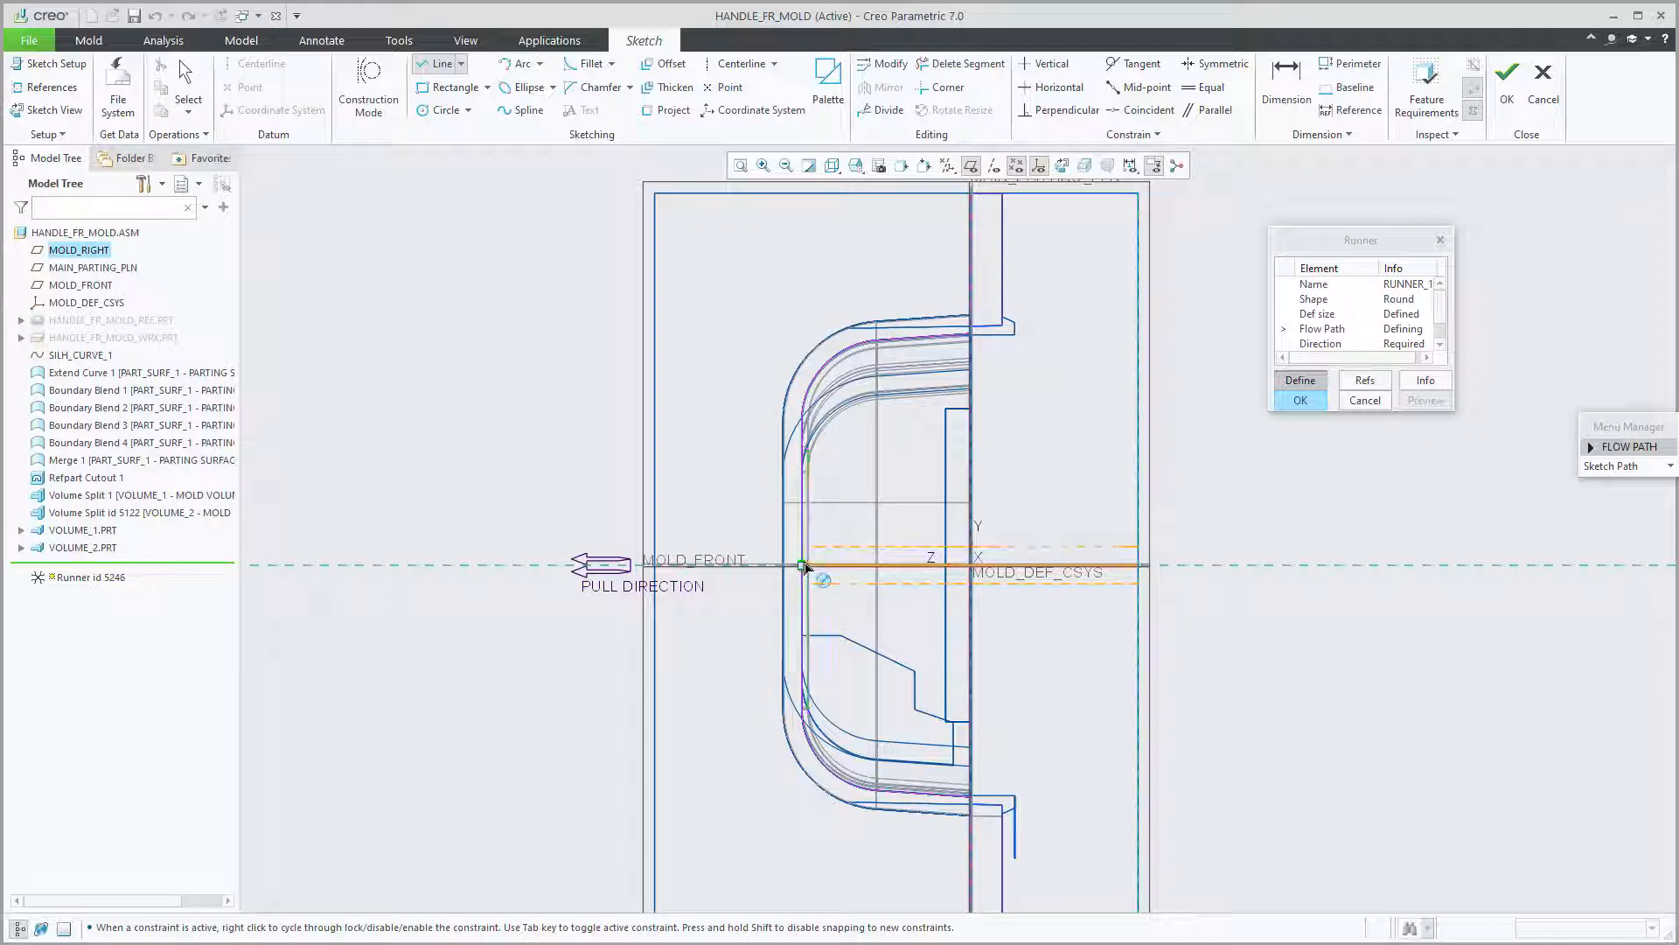
click(803, 567)
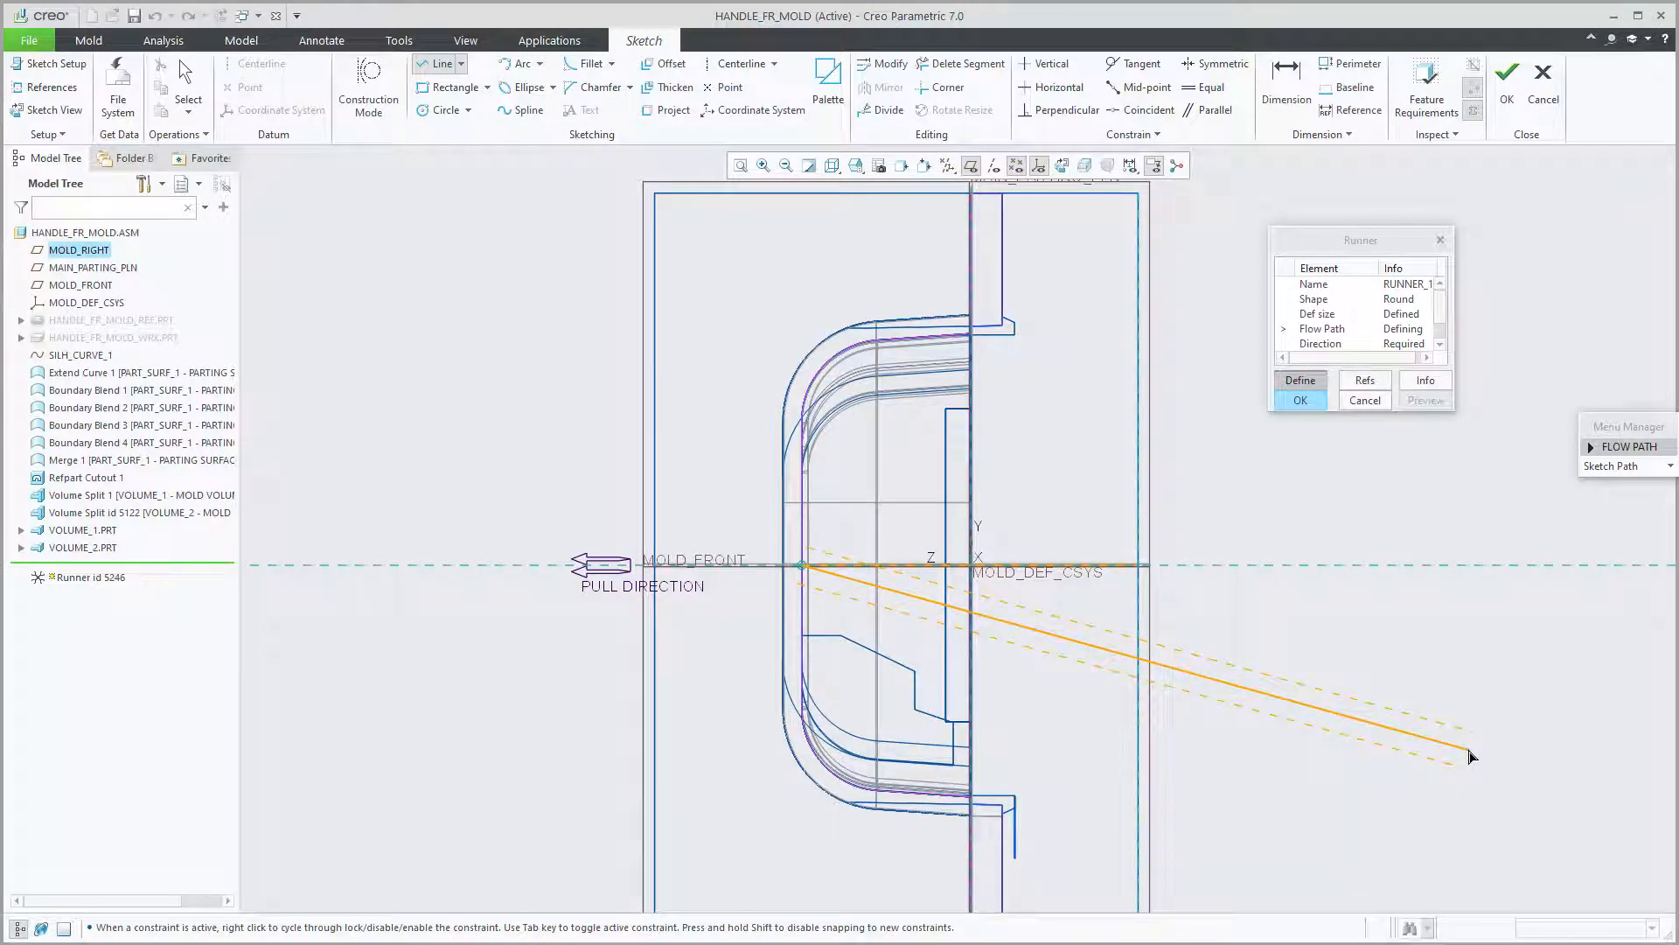
key(Escape)
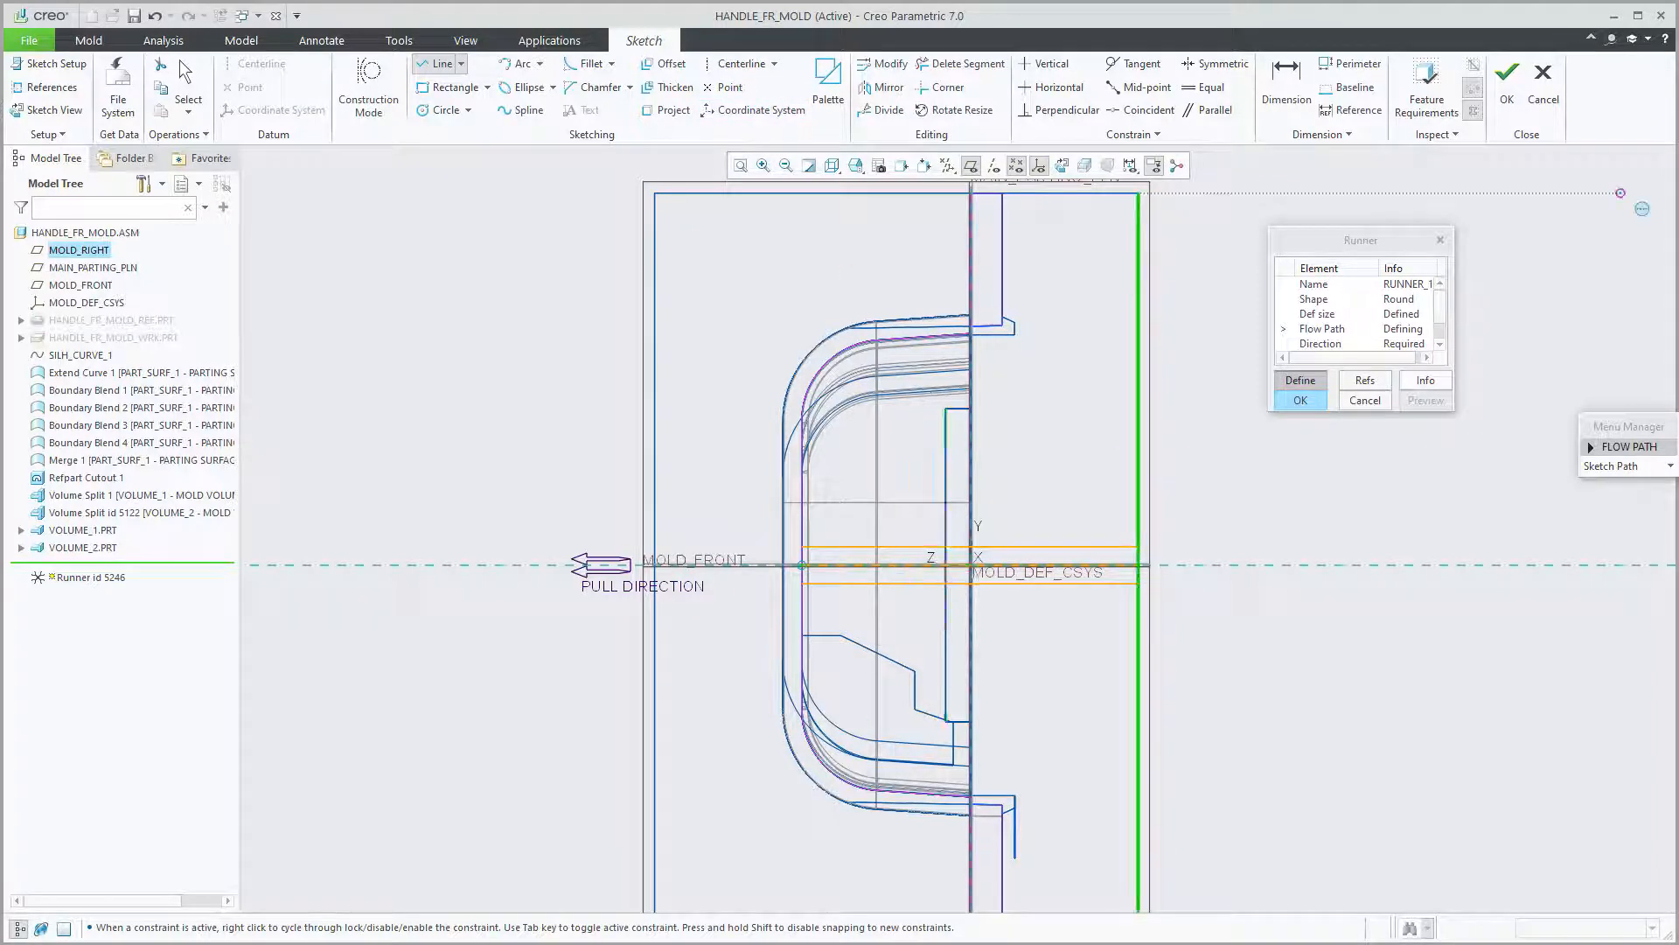
click(1511, 83)
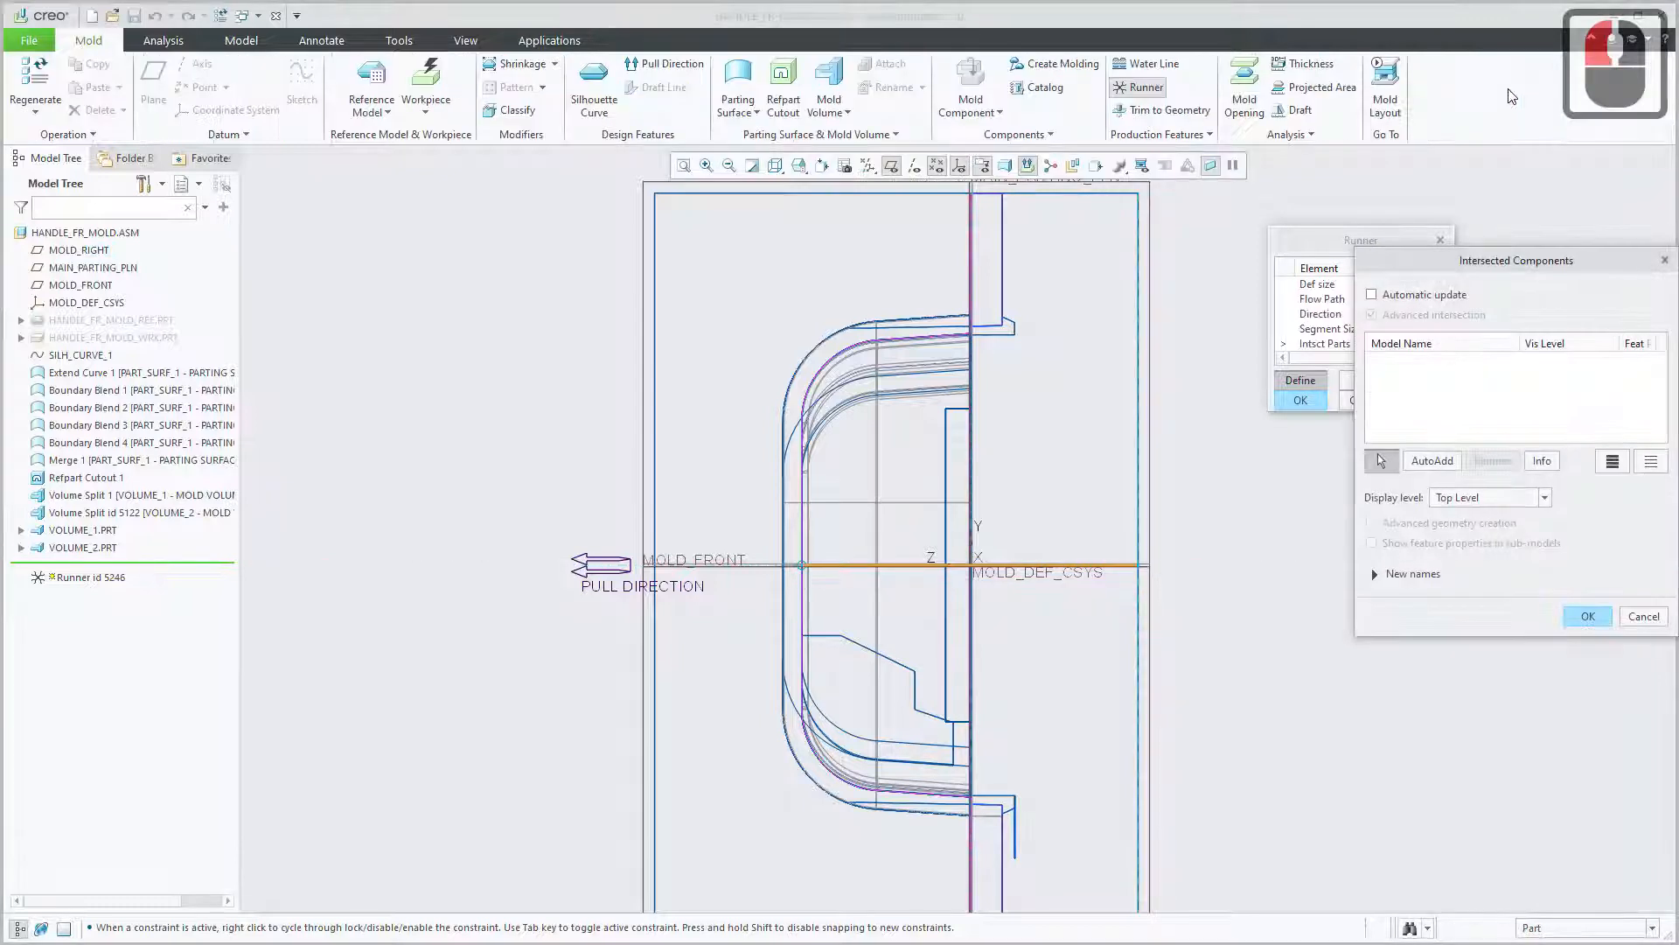
Enable automatic update of the components intersected by the runner and accept the intersection settings.
drag(1463, 260, 1395, 296)
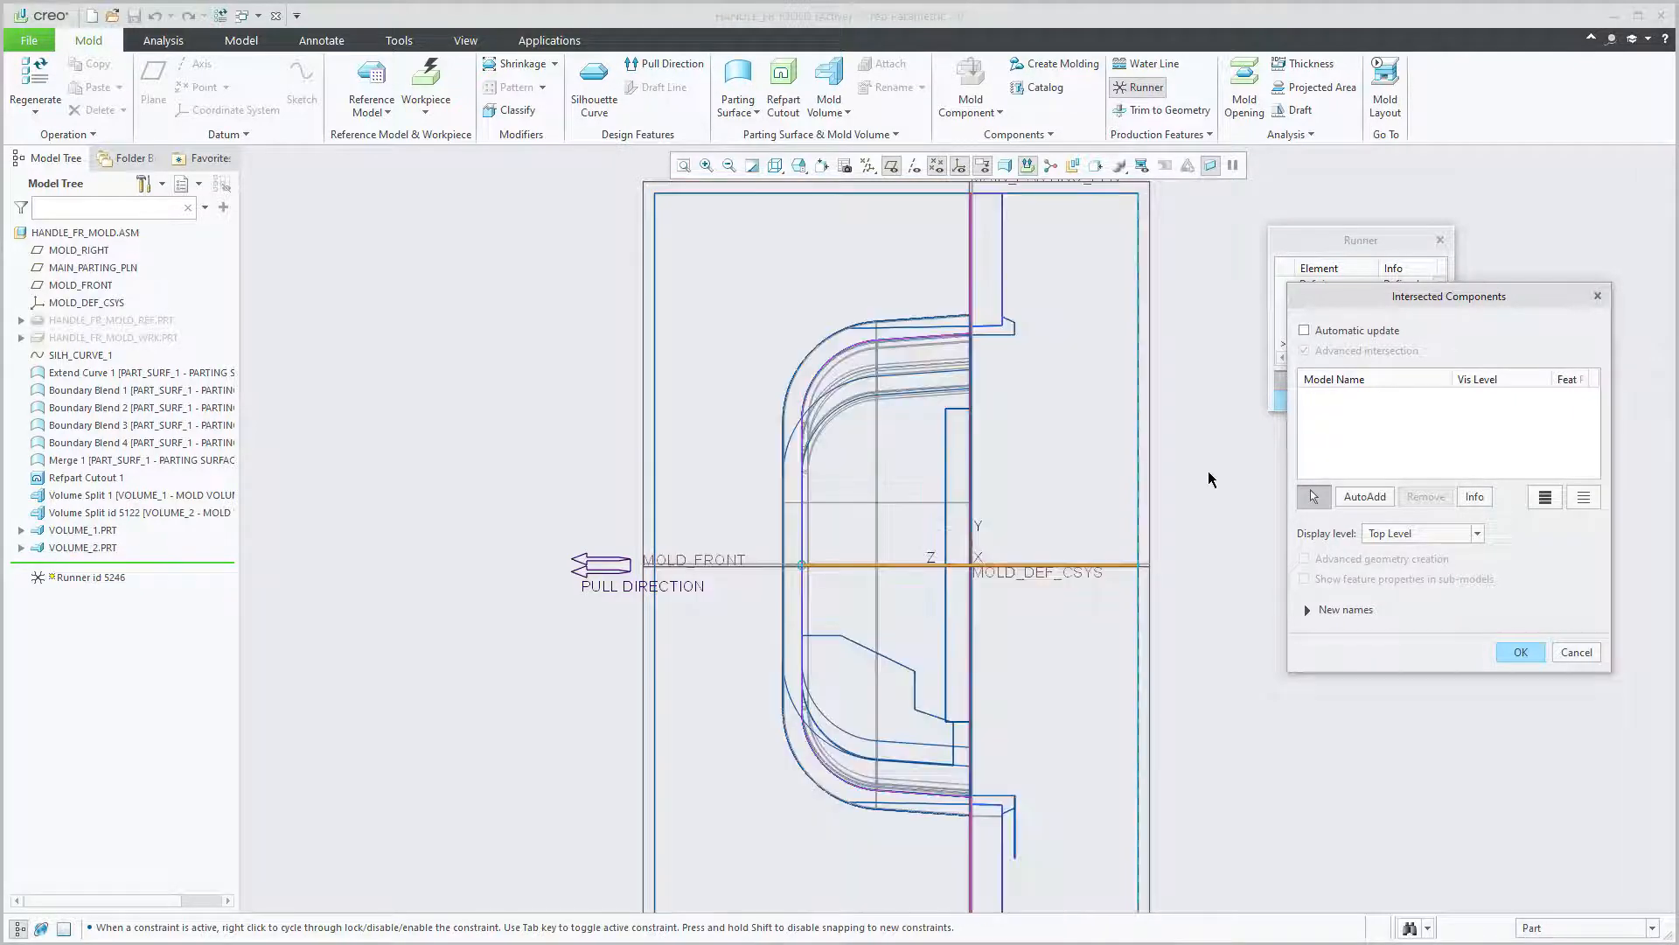
click(1305, 331)
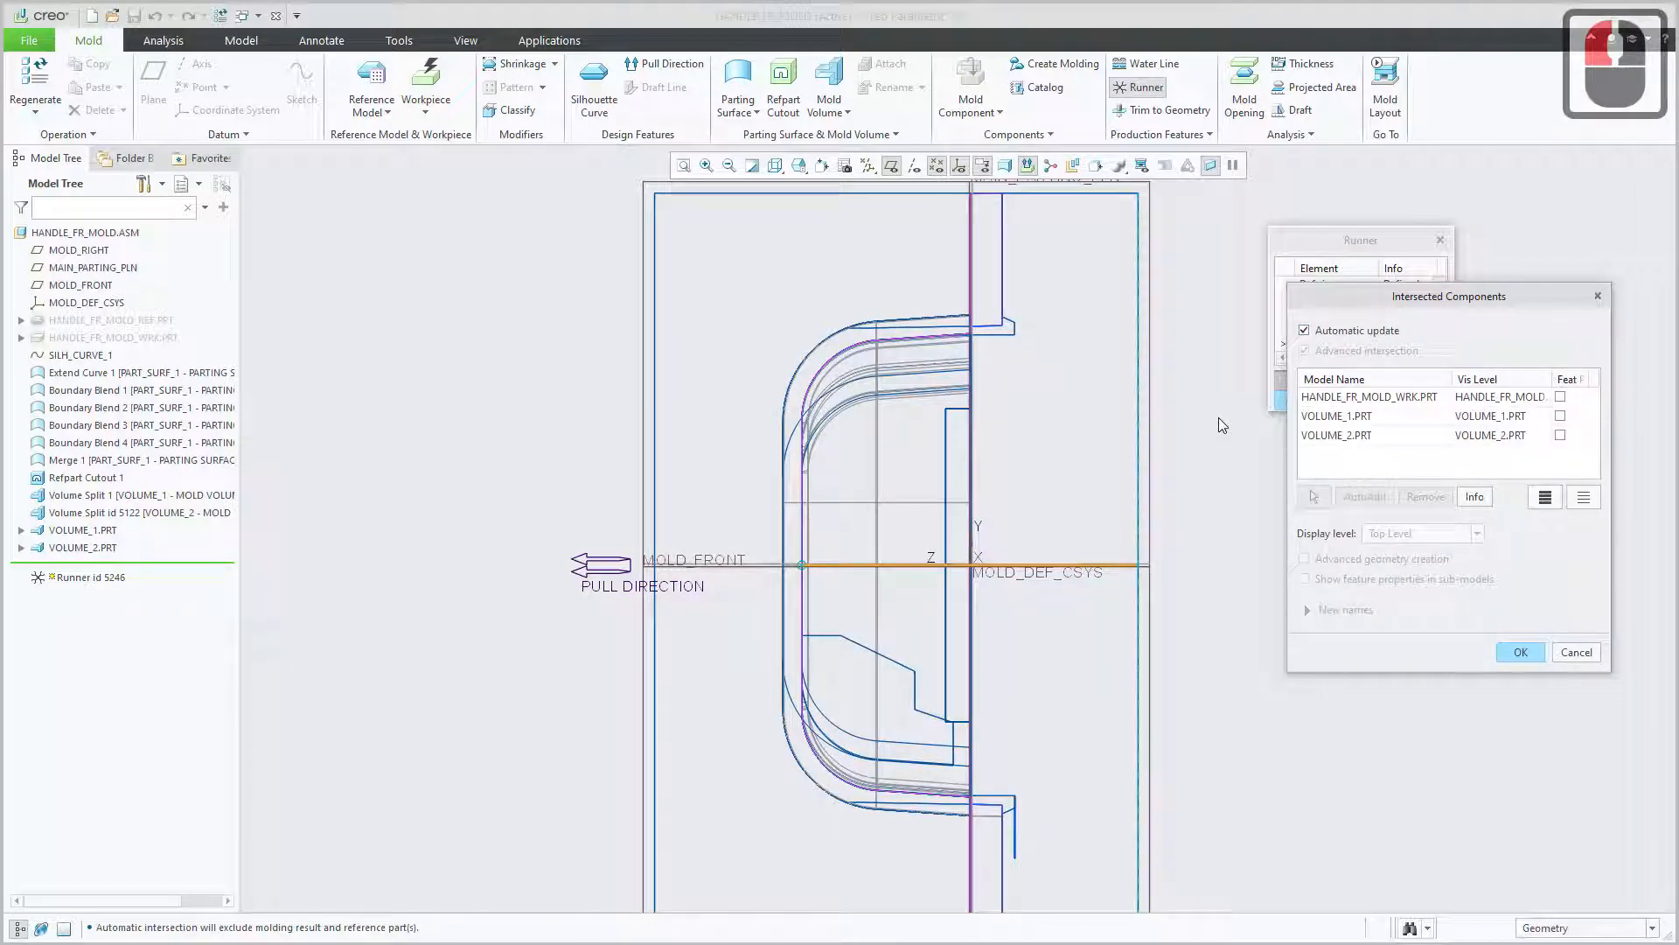
click(1523, 656)
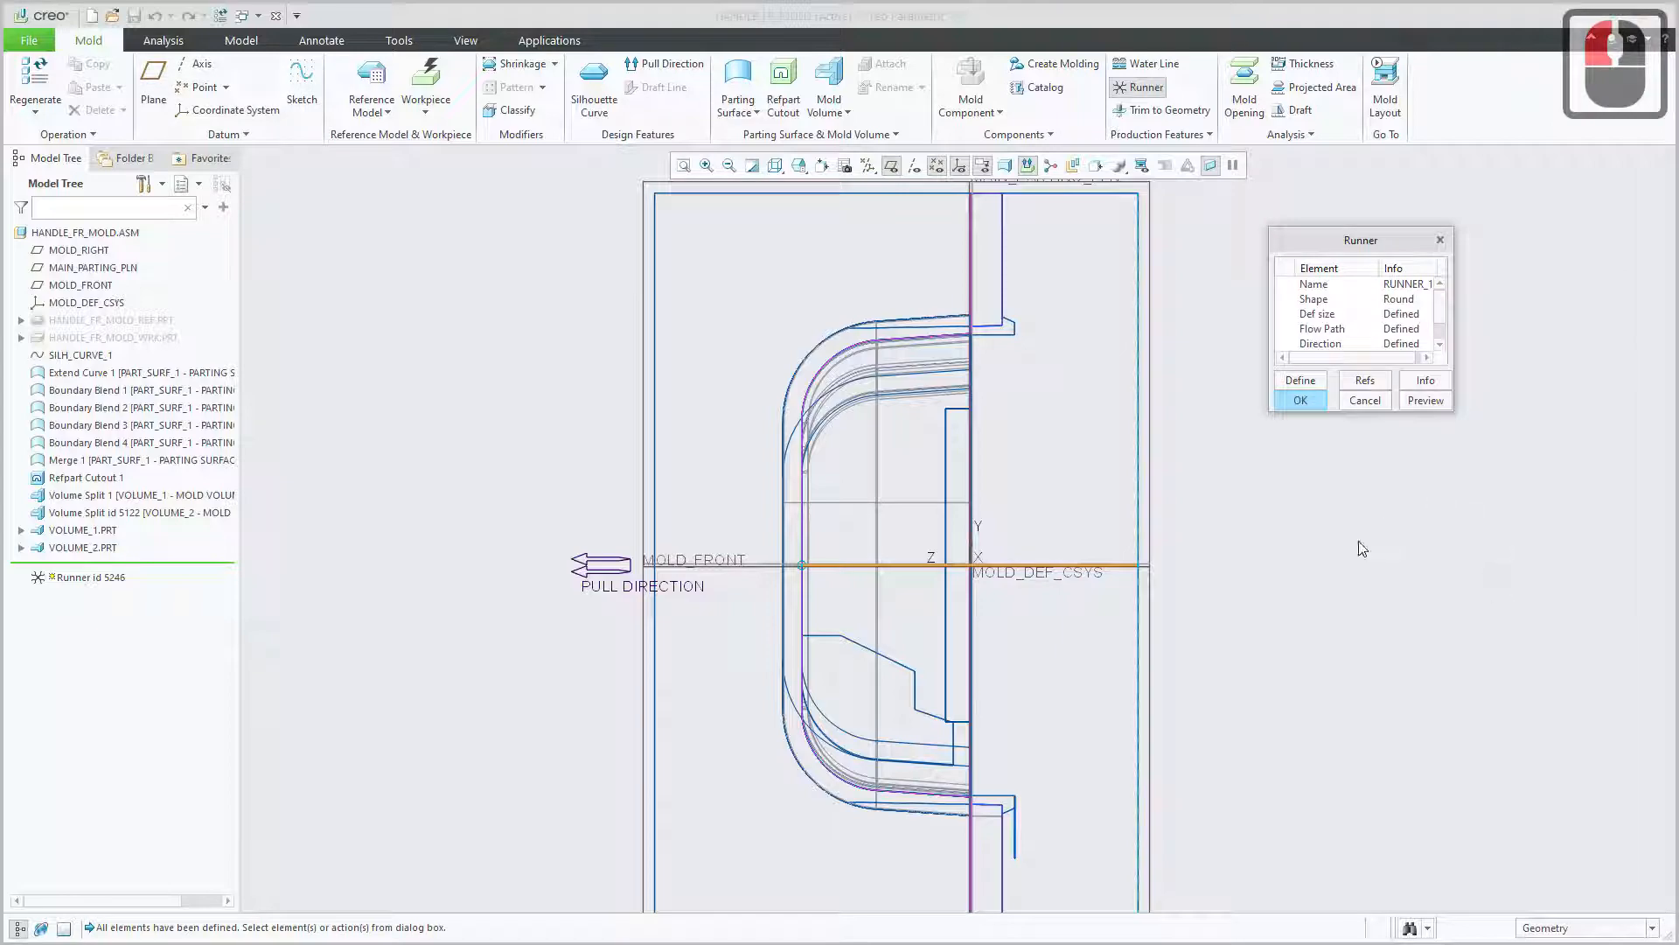
Complete the runner feature with all its defined elements.
scroll(1330, 618, up, 3)
middle_drag(1319, 570, 1272, 600)
scroll(1273, 600, up, 3)
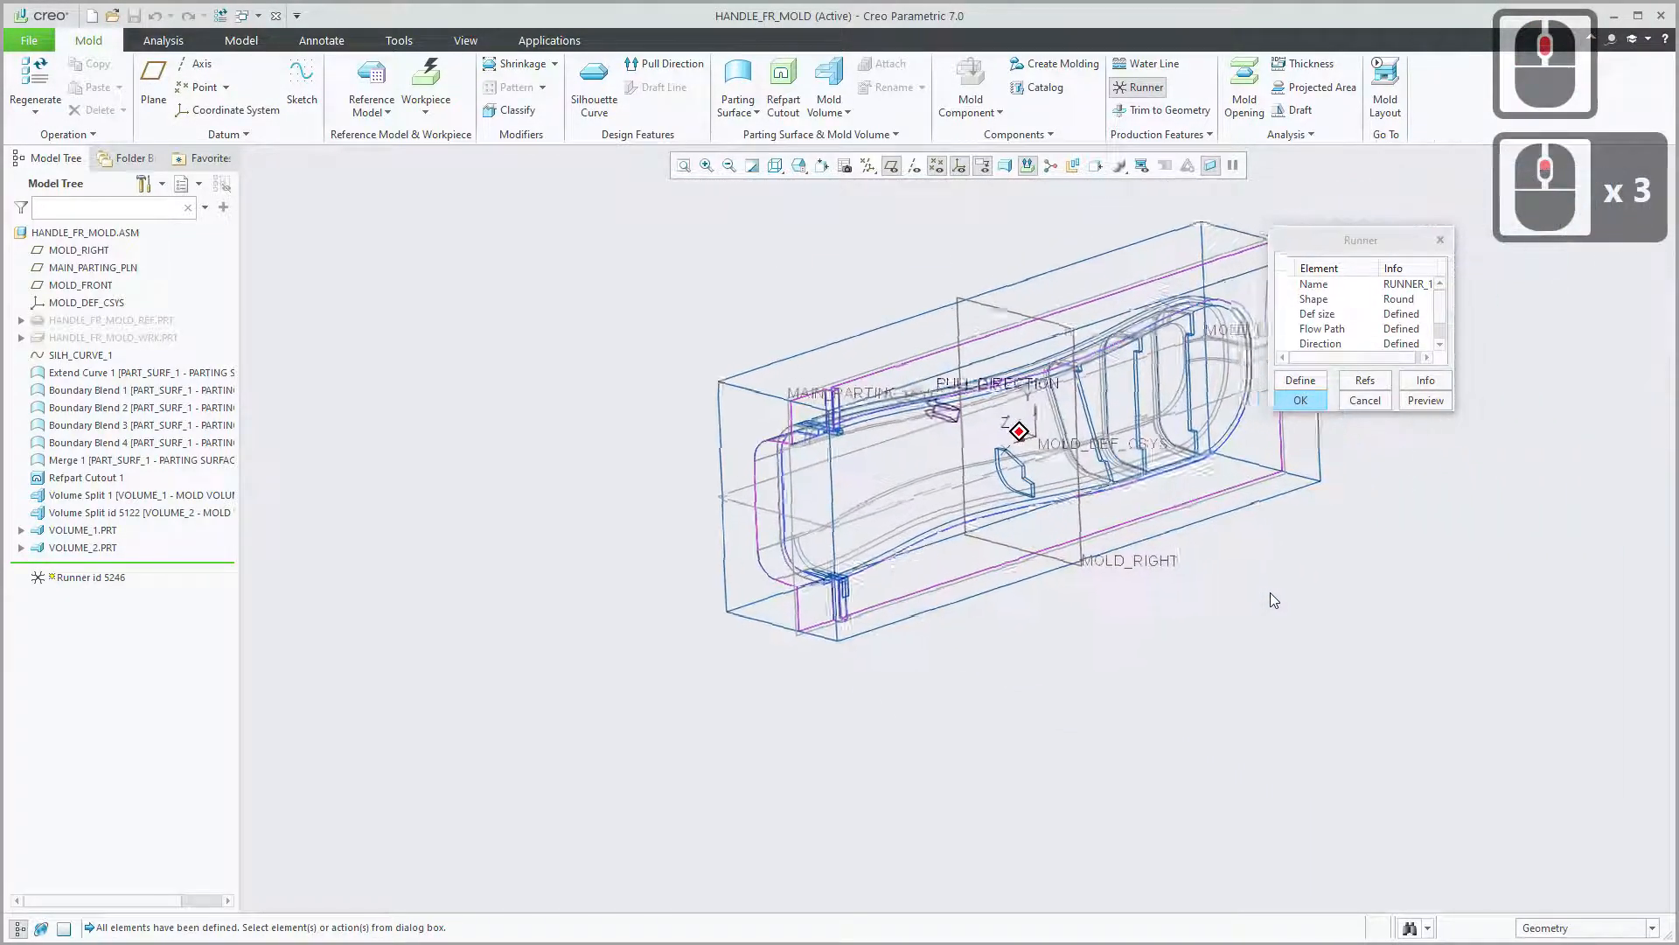
middle_drag(1294, 500, 1269, 559)
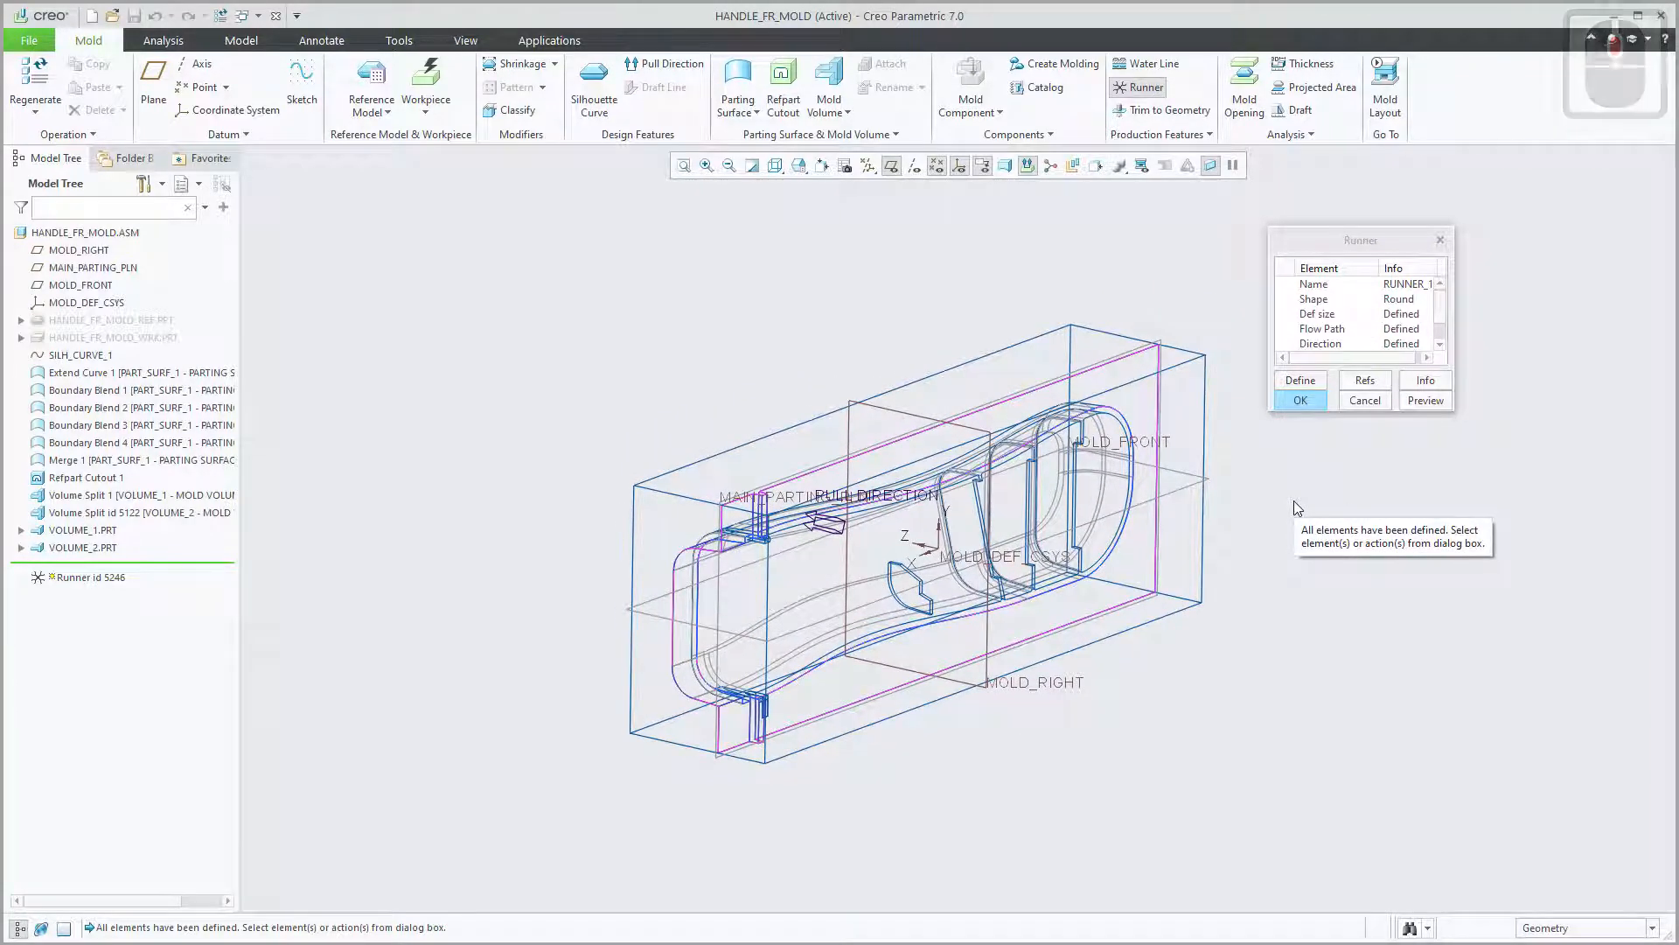
click(1309, 400)
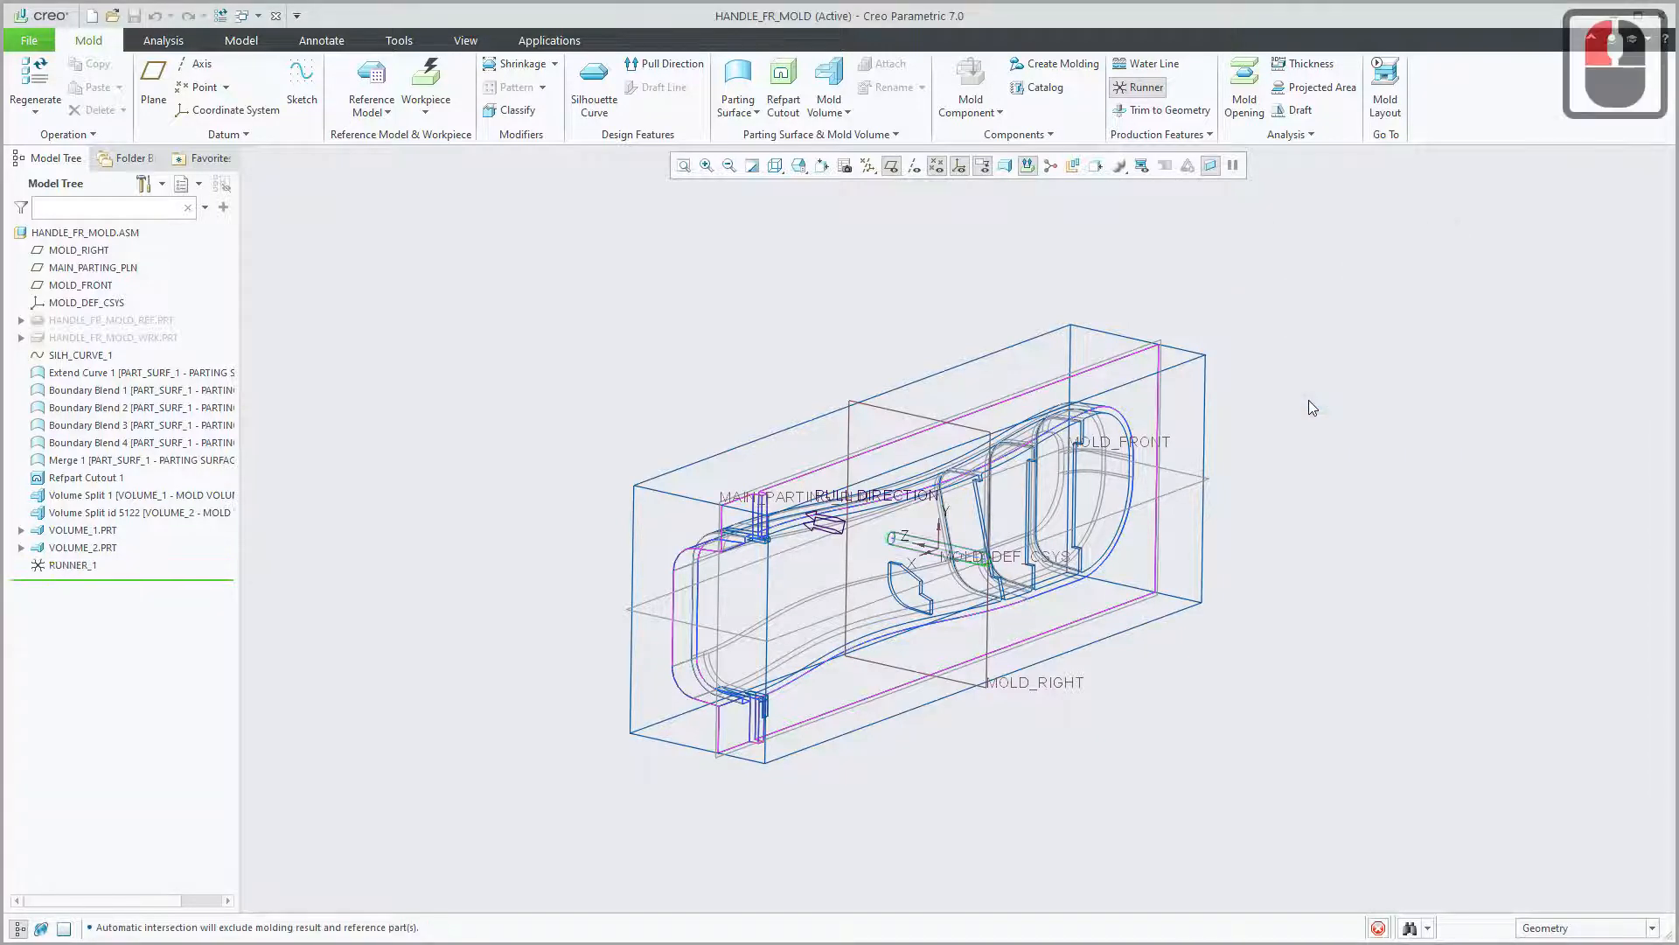
Examine the round runner in the wireframe mold, from the outer face to the cavity edge.
click(1240, 731)
scroll(864, 660, down, 2)
scroll(864, 660, down, 2)
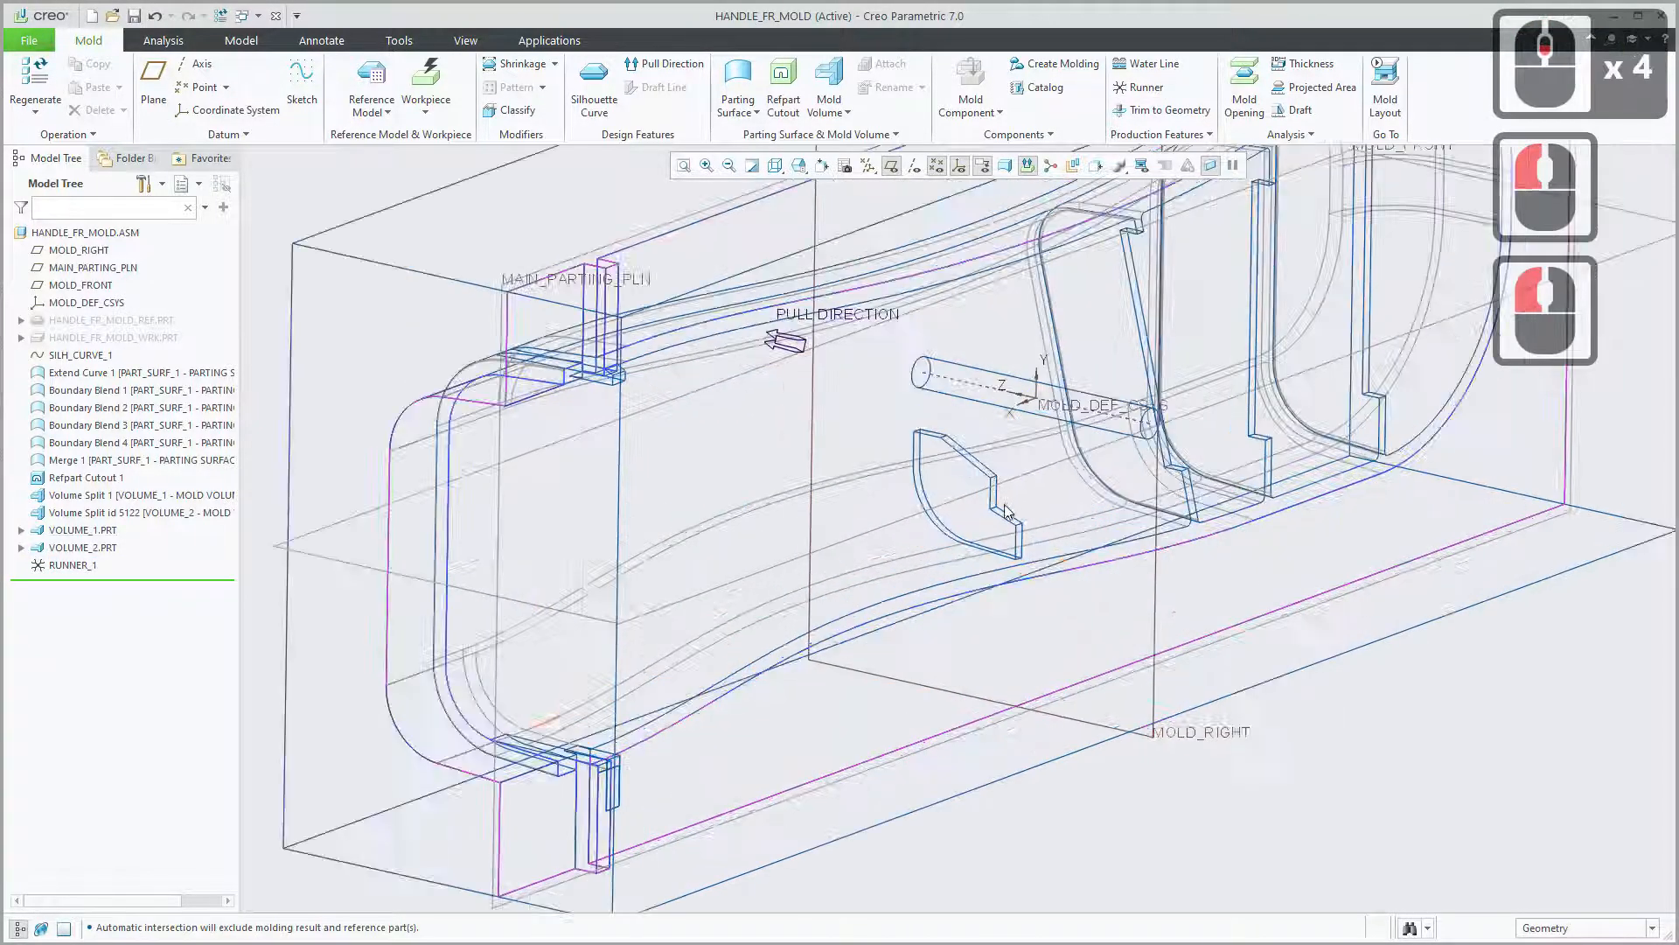
shift+middle_drag(1026, 615, 1022, 618)
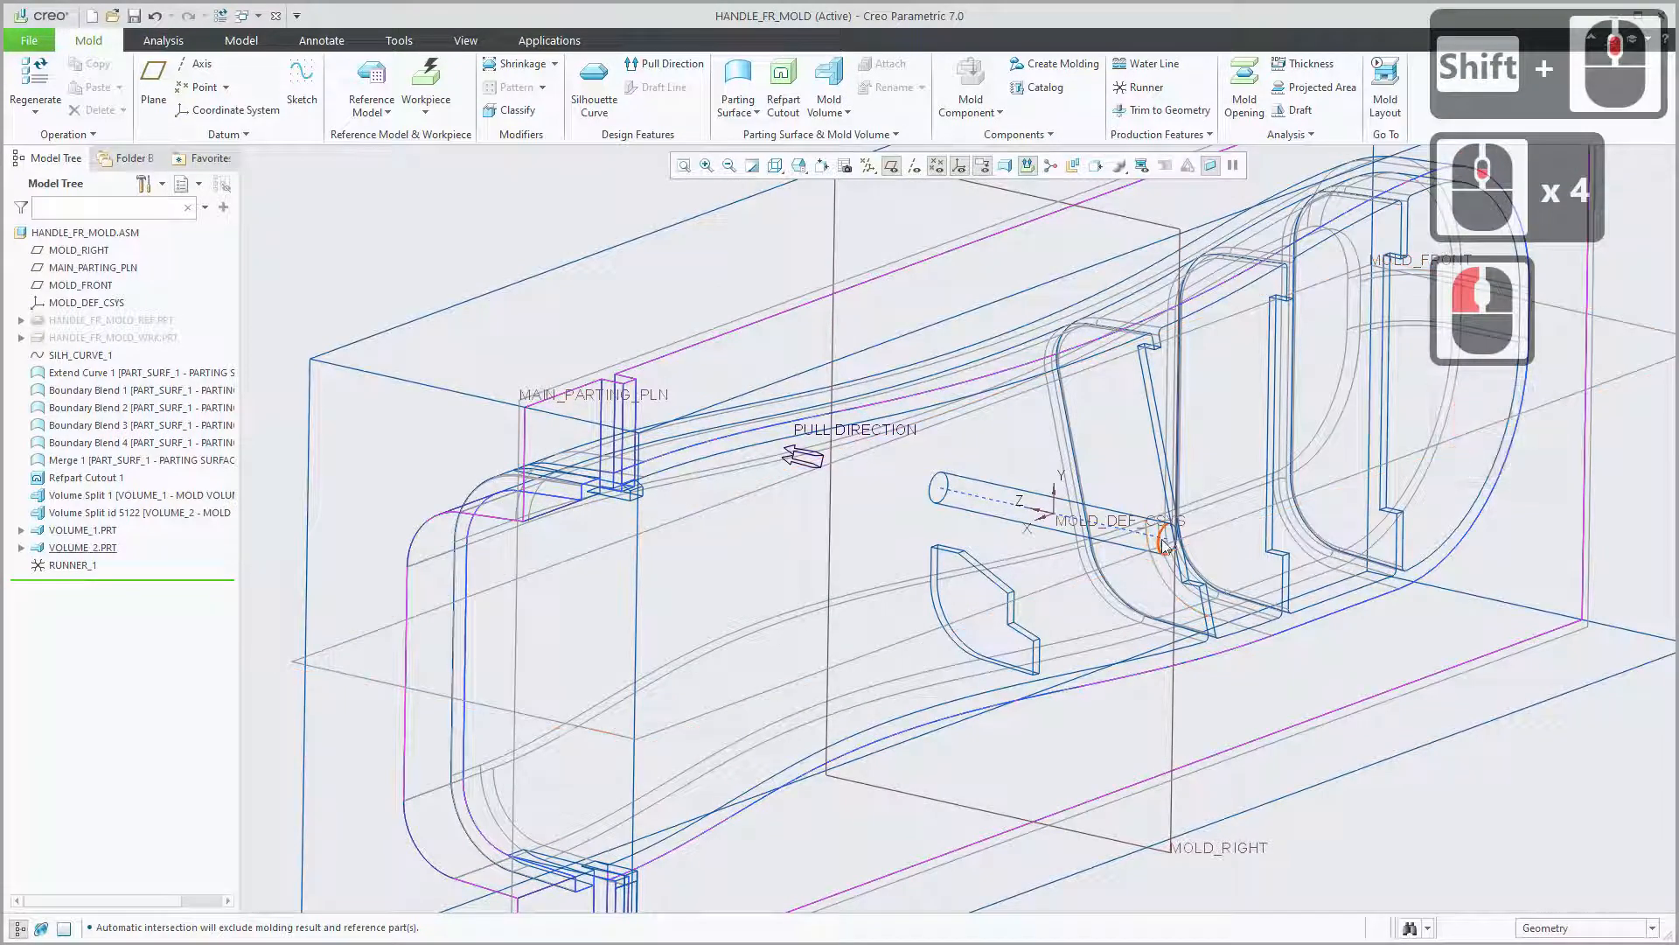
scroll(1035, 534, up, 3)
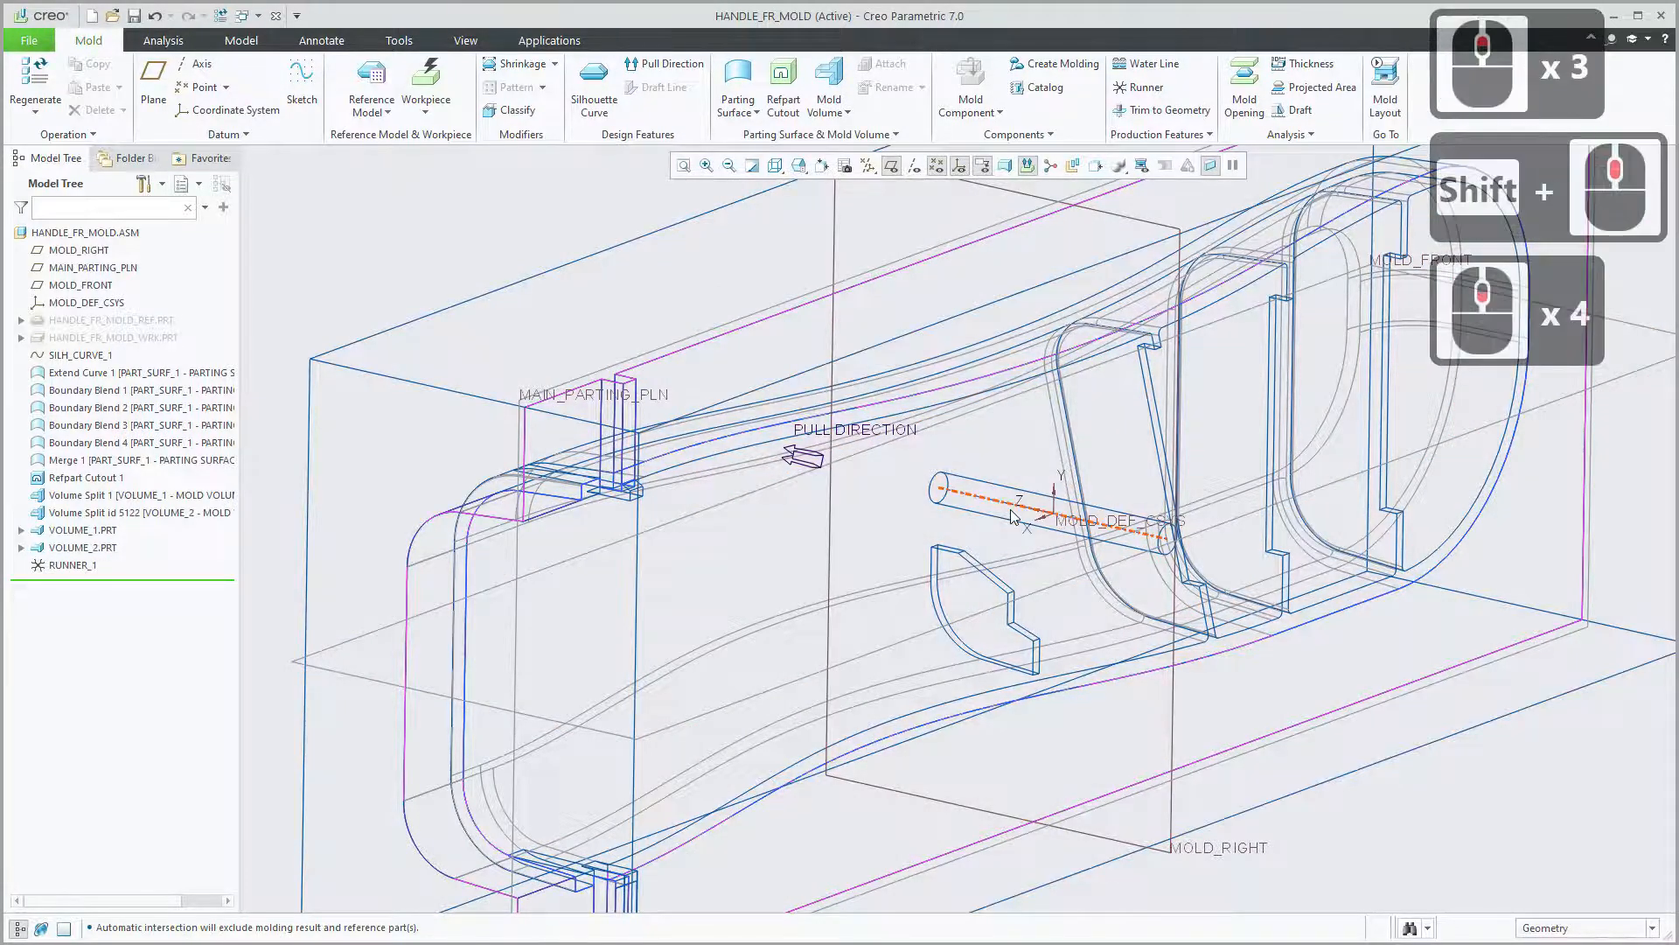
scroll(1035, 534, up, 1)
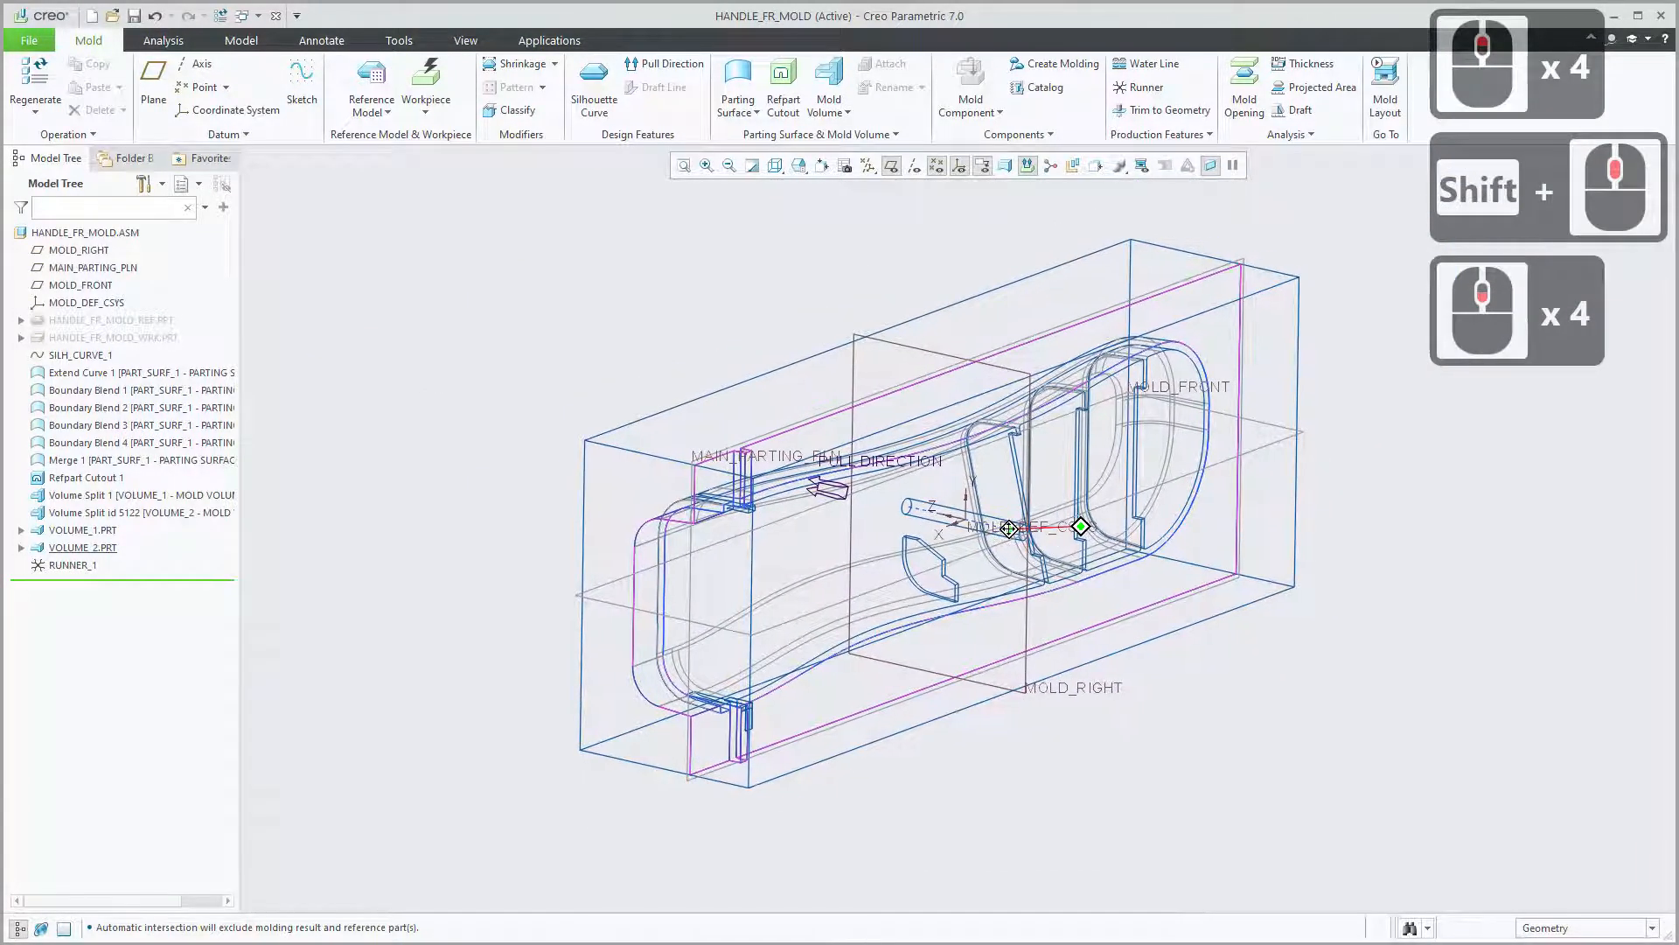
Switch the model display to Shading With Edges and inspect the runner opening on the mold's outer face.
click(780, 172)
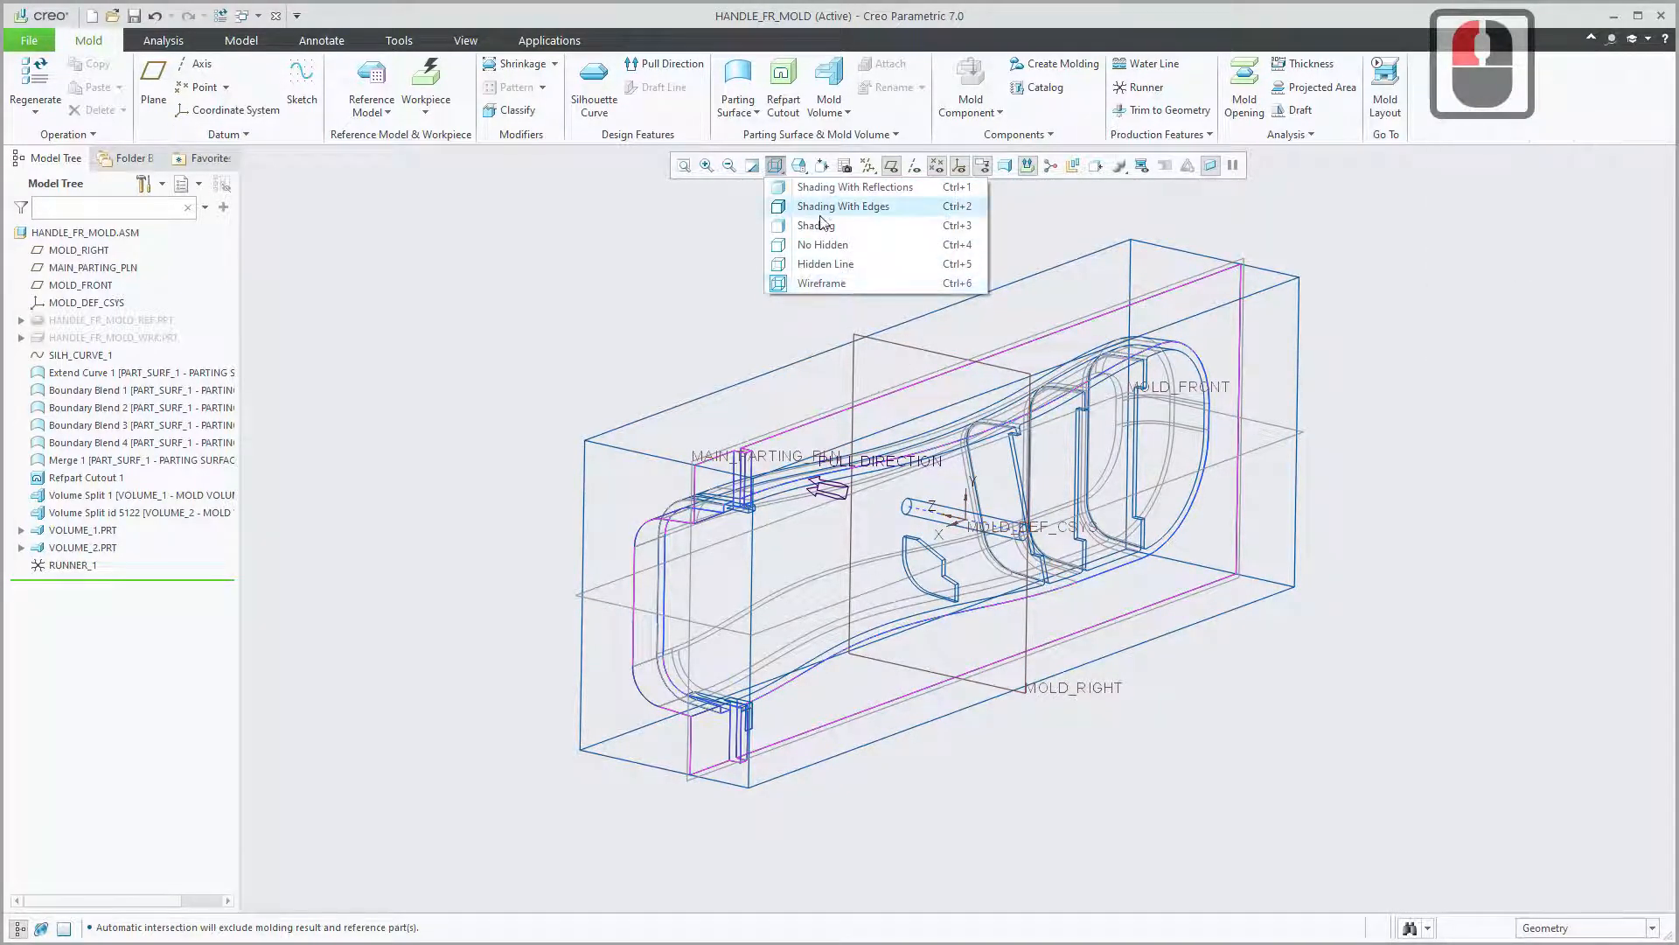
click(838, 208)
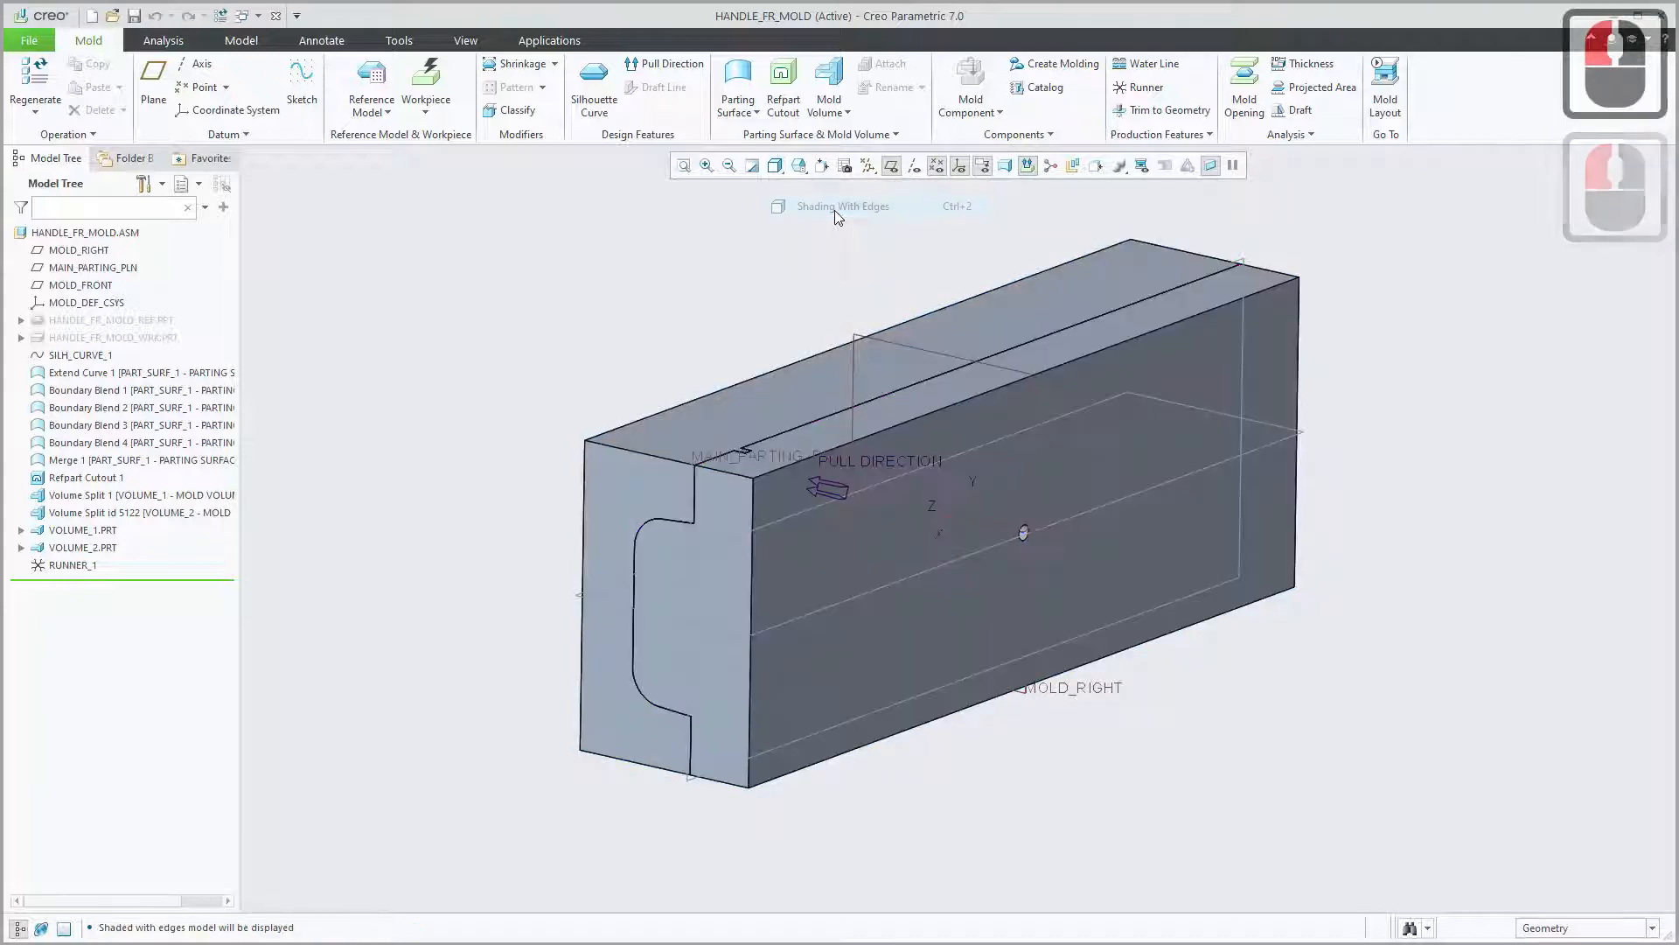
scroll(682, 293, up, 2)
middle_drag(679, 290, 808, 389)
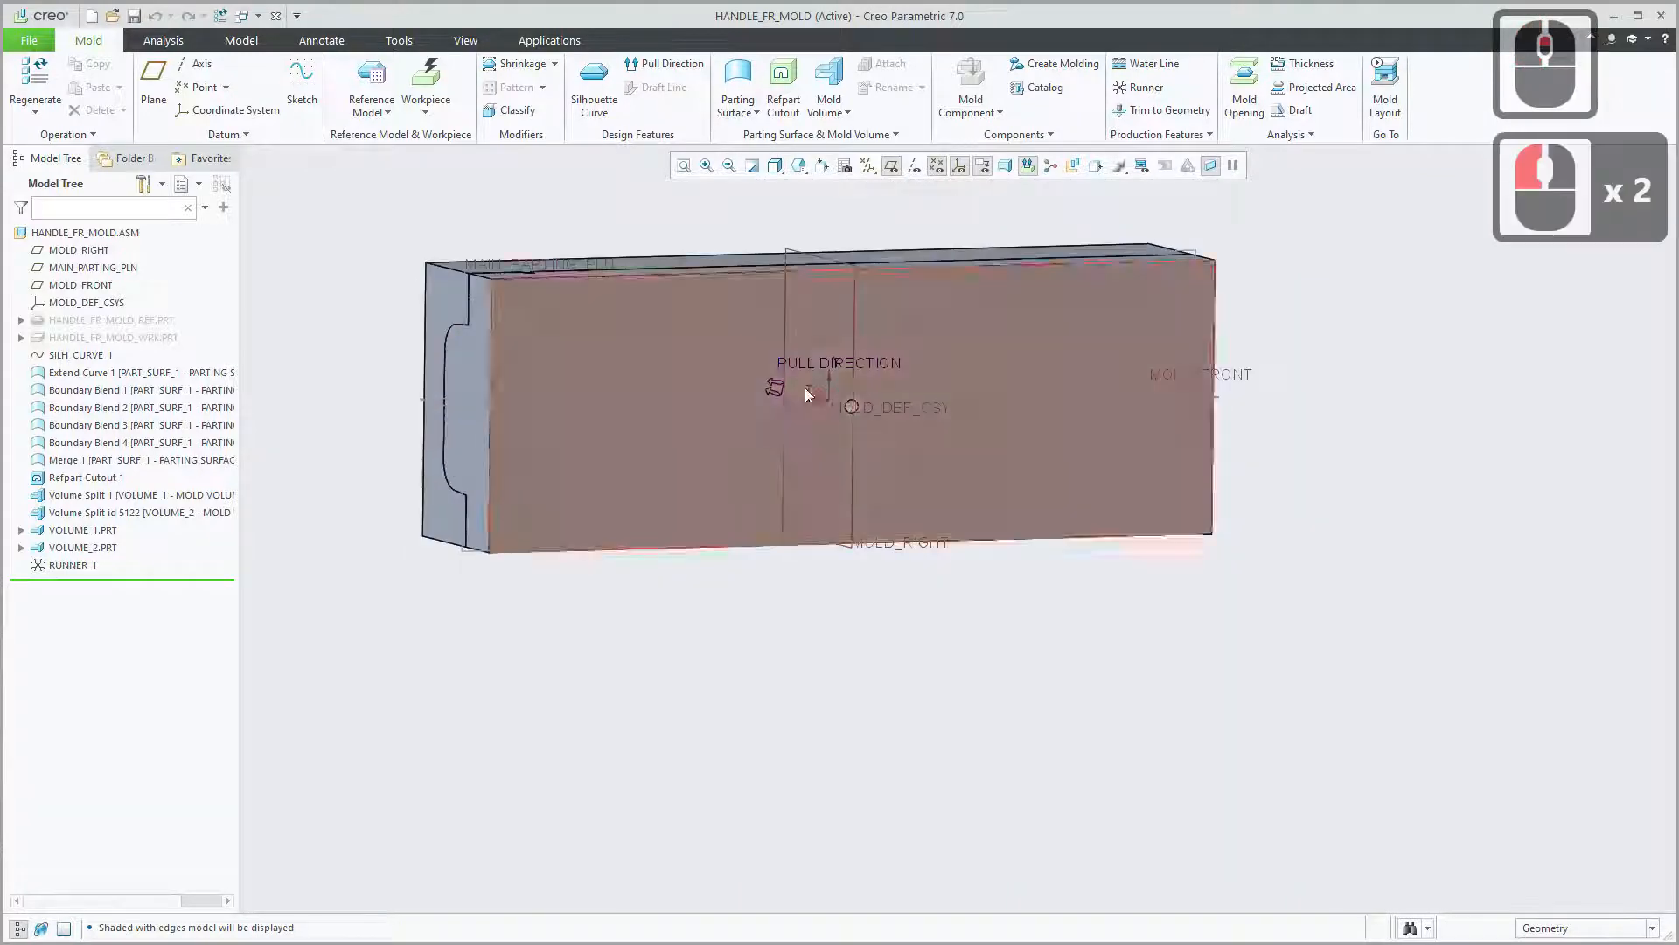
scroll(918, 455, down, 3)
mouse_move(918, 455)
middle_down()
mouse_move(817, 498)
mouse_move(750, 386)
mouse_move(749, 415)
mouse_move(829, 481)
middle_up()
scroll(820, 505, down, 7)
scroll(843, 551, up, 12)
scroll(836, 584, up, 6)
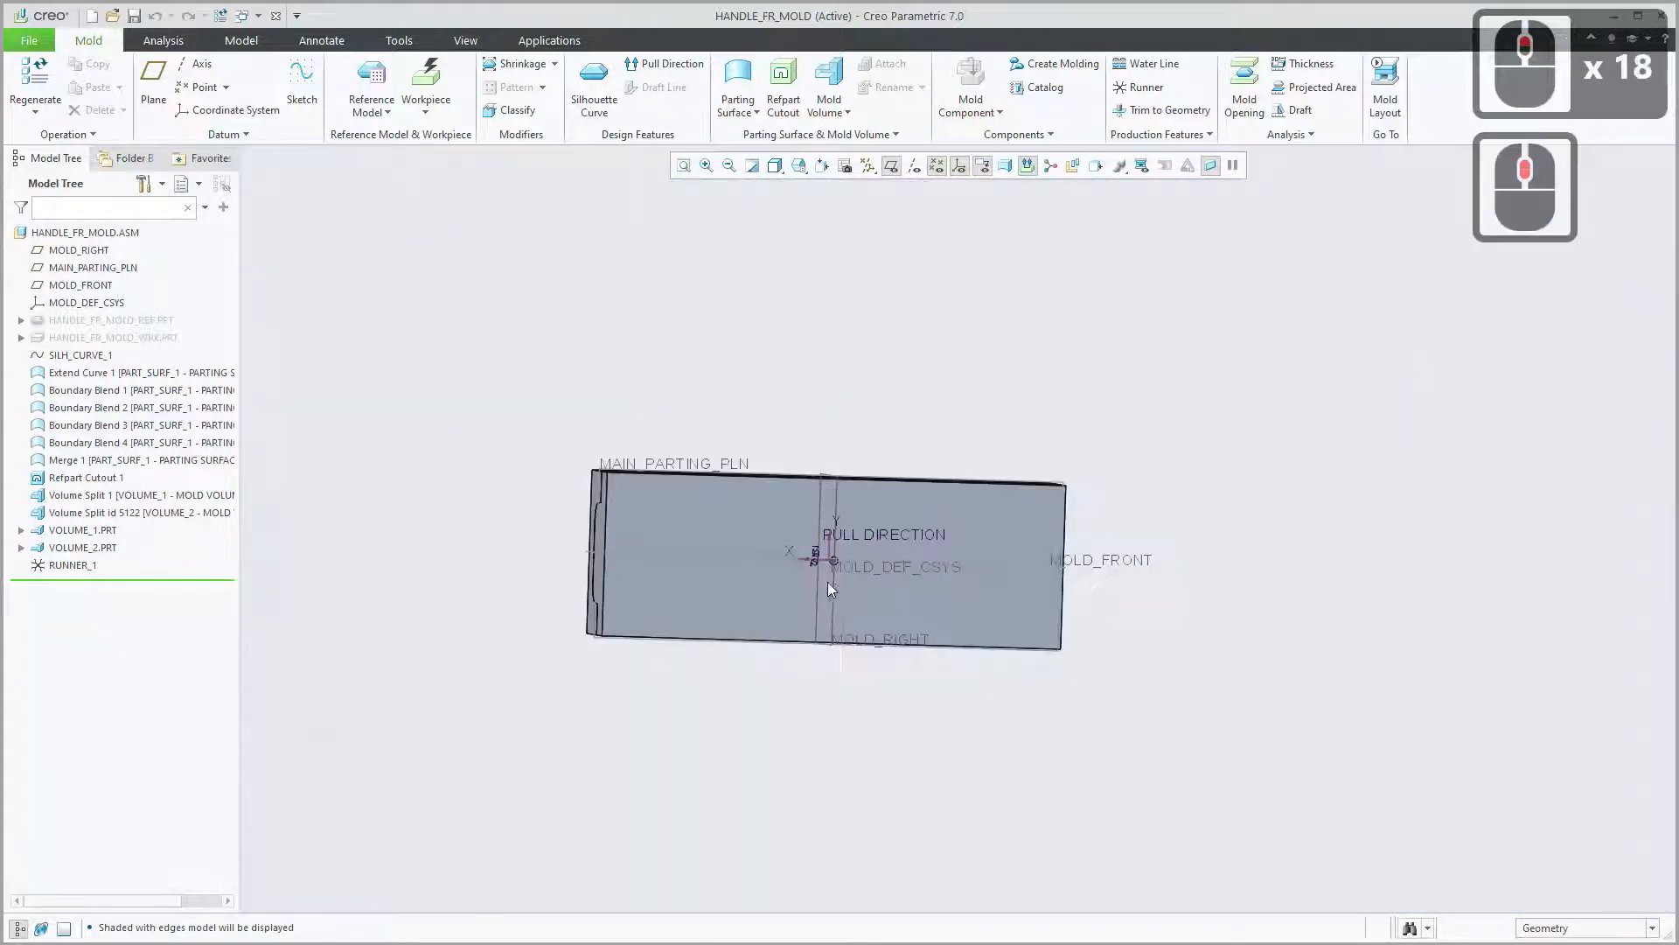
middle_drag(828, 581, 736, 614)
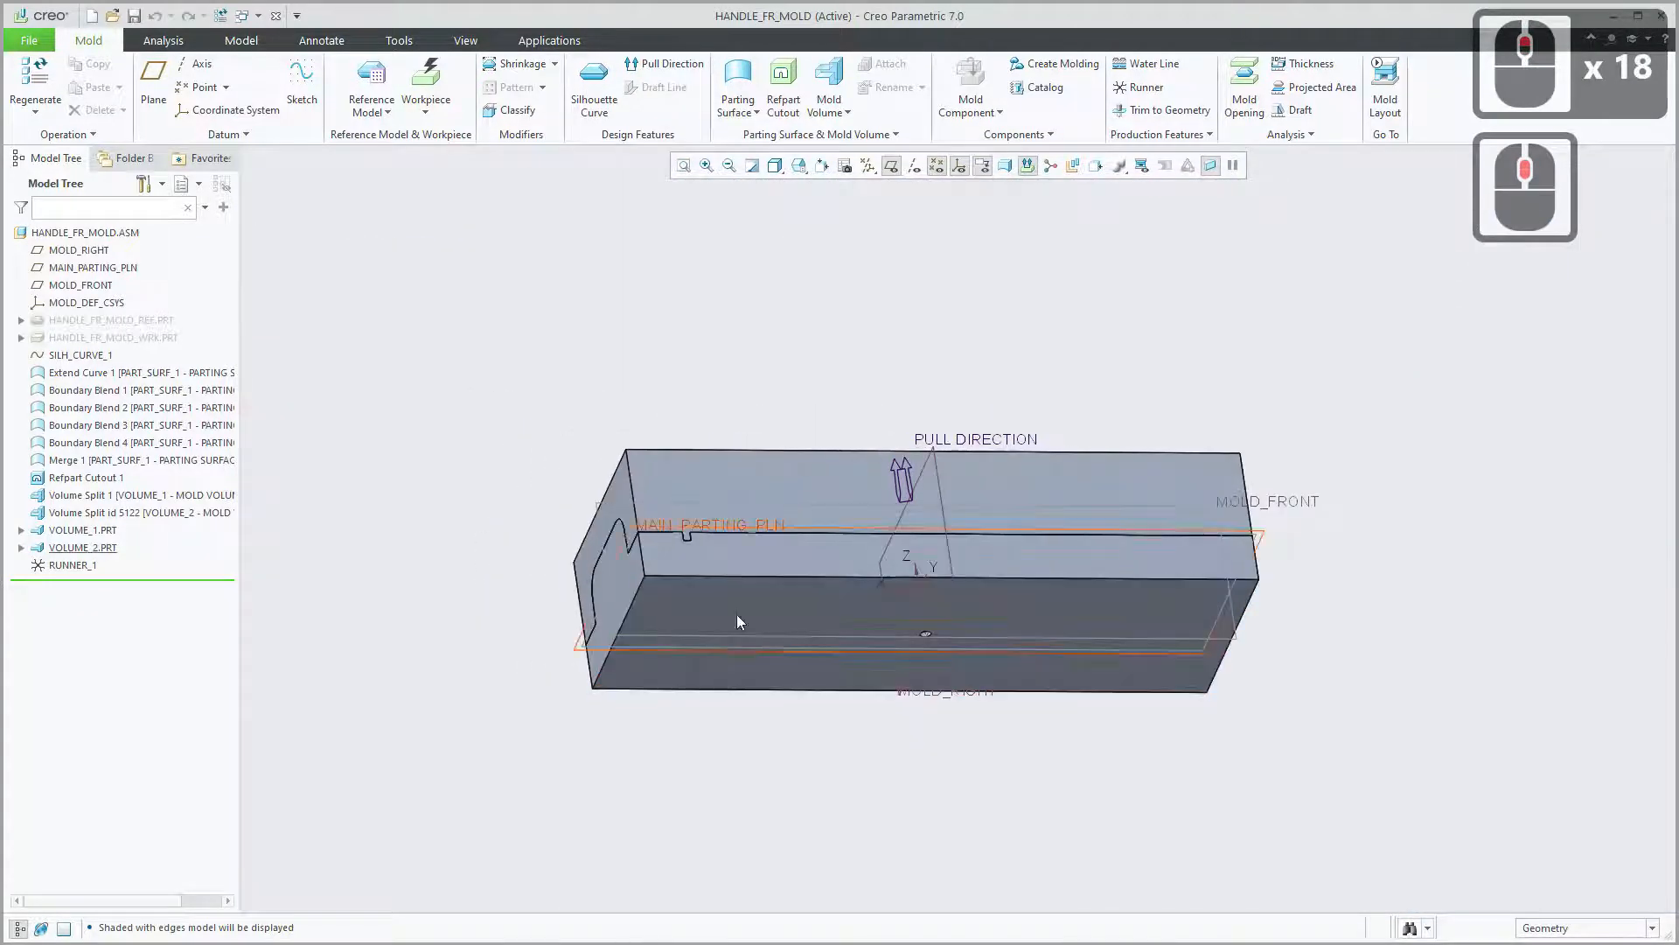
Open VOLUME_2.PRT in its own window and inspect the runner hole on the molded-shape side of the part.
click(762, 557)
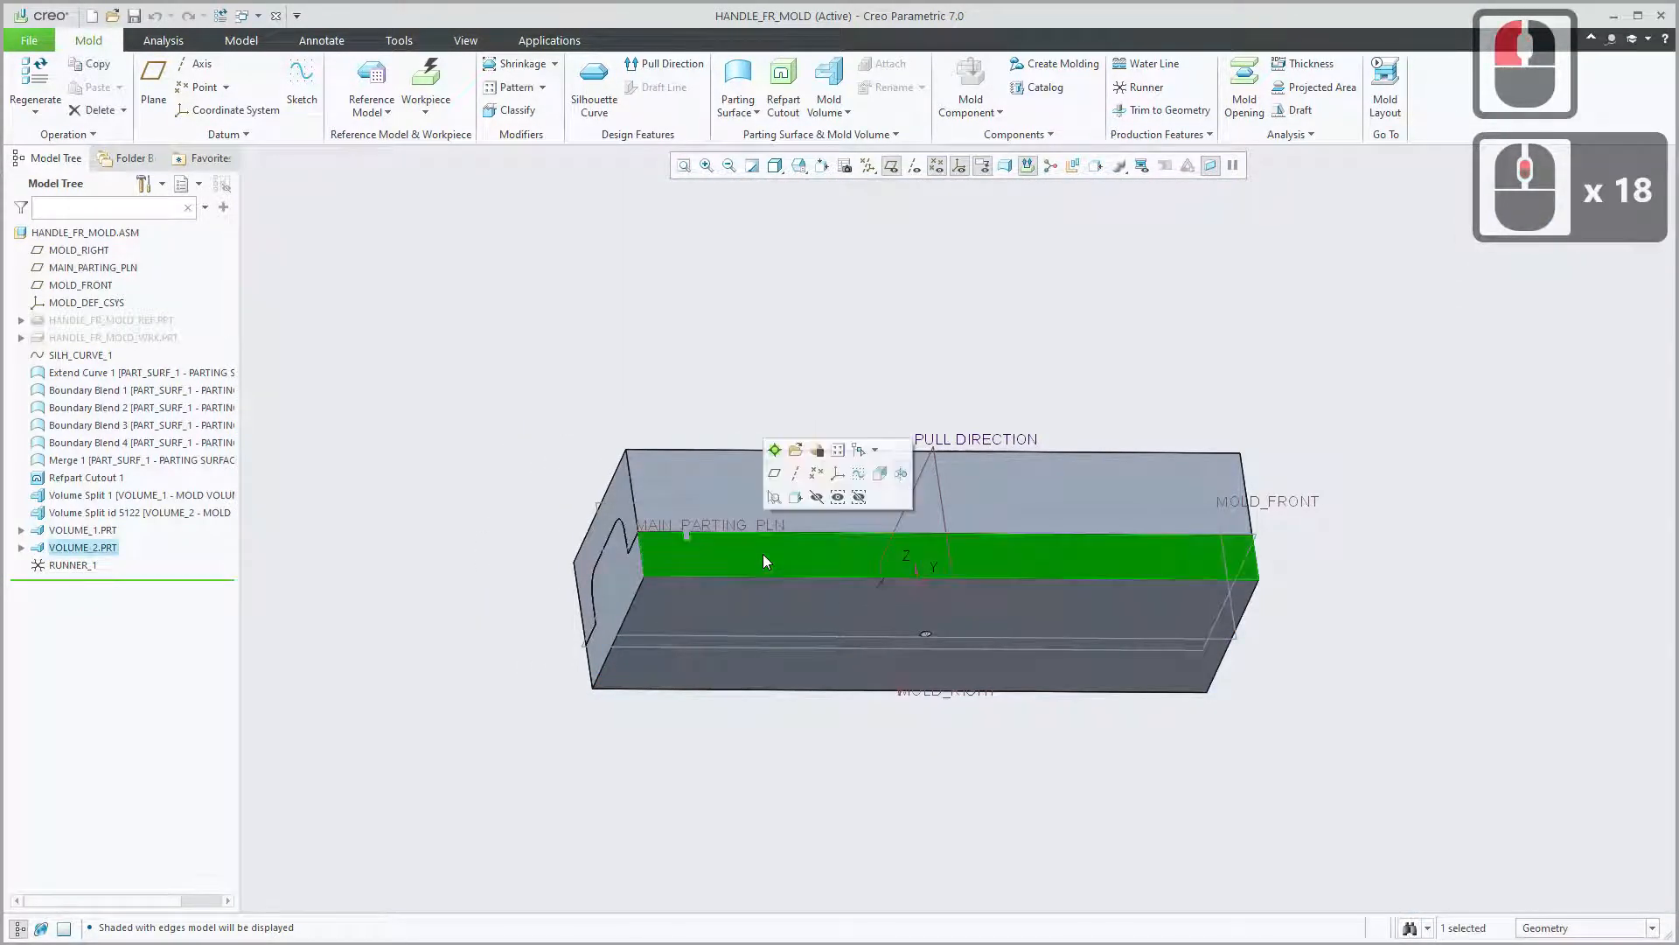
right_click(103, 550)
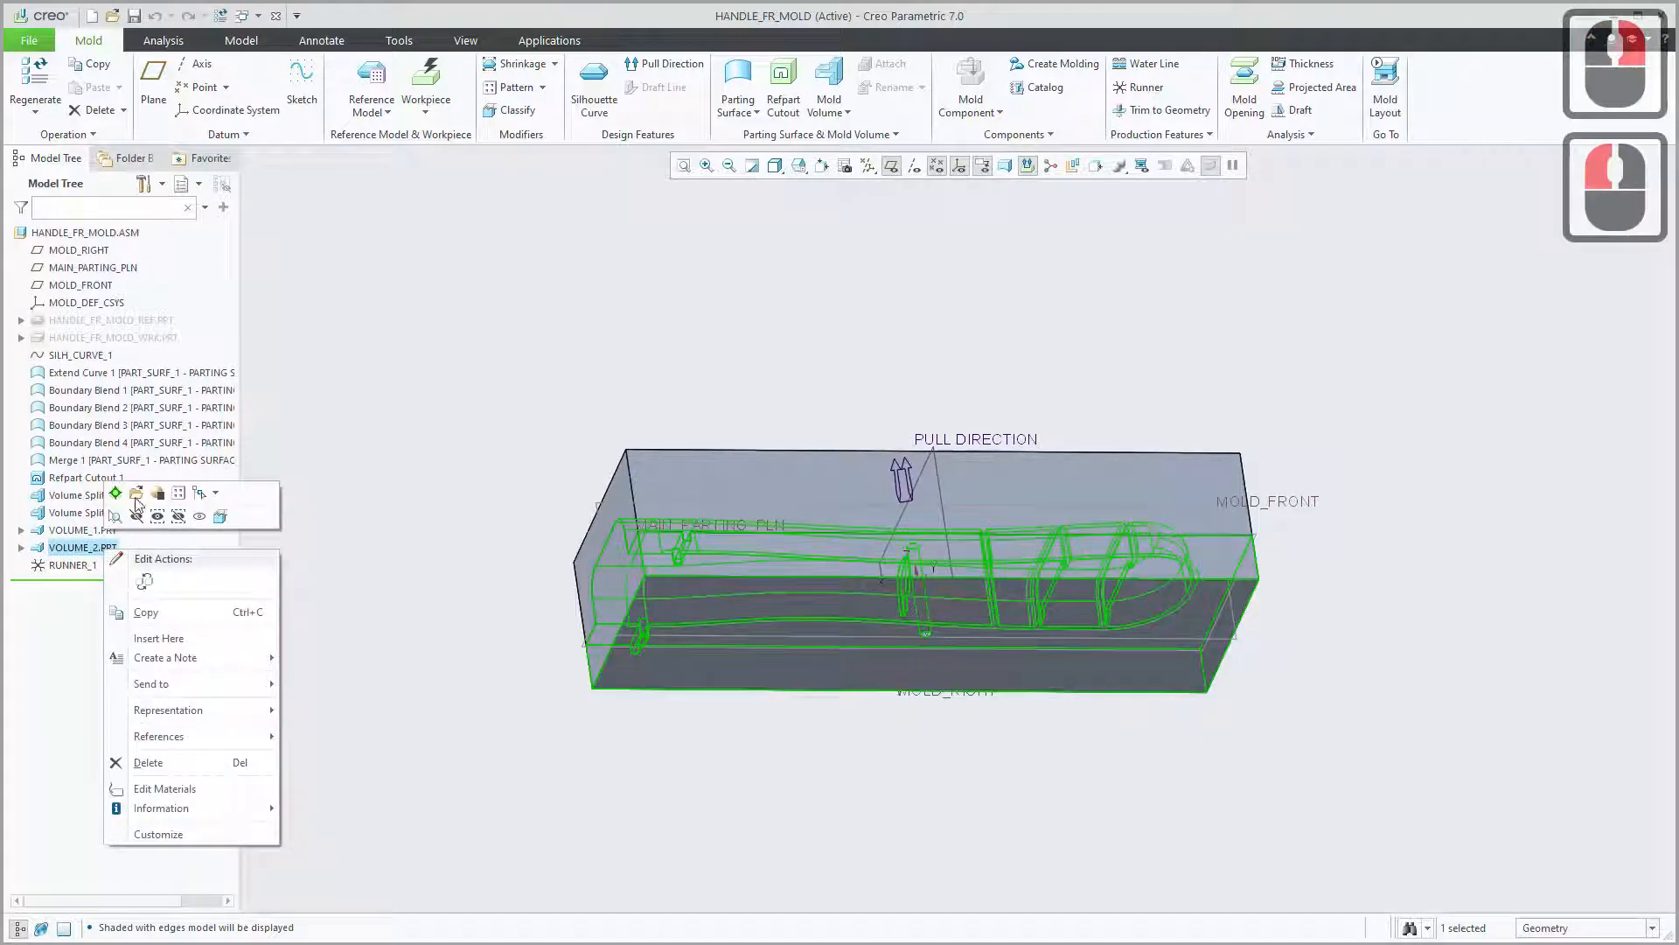
double_click(136, 493)
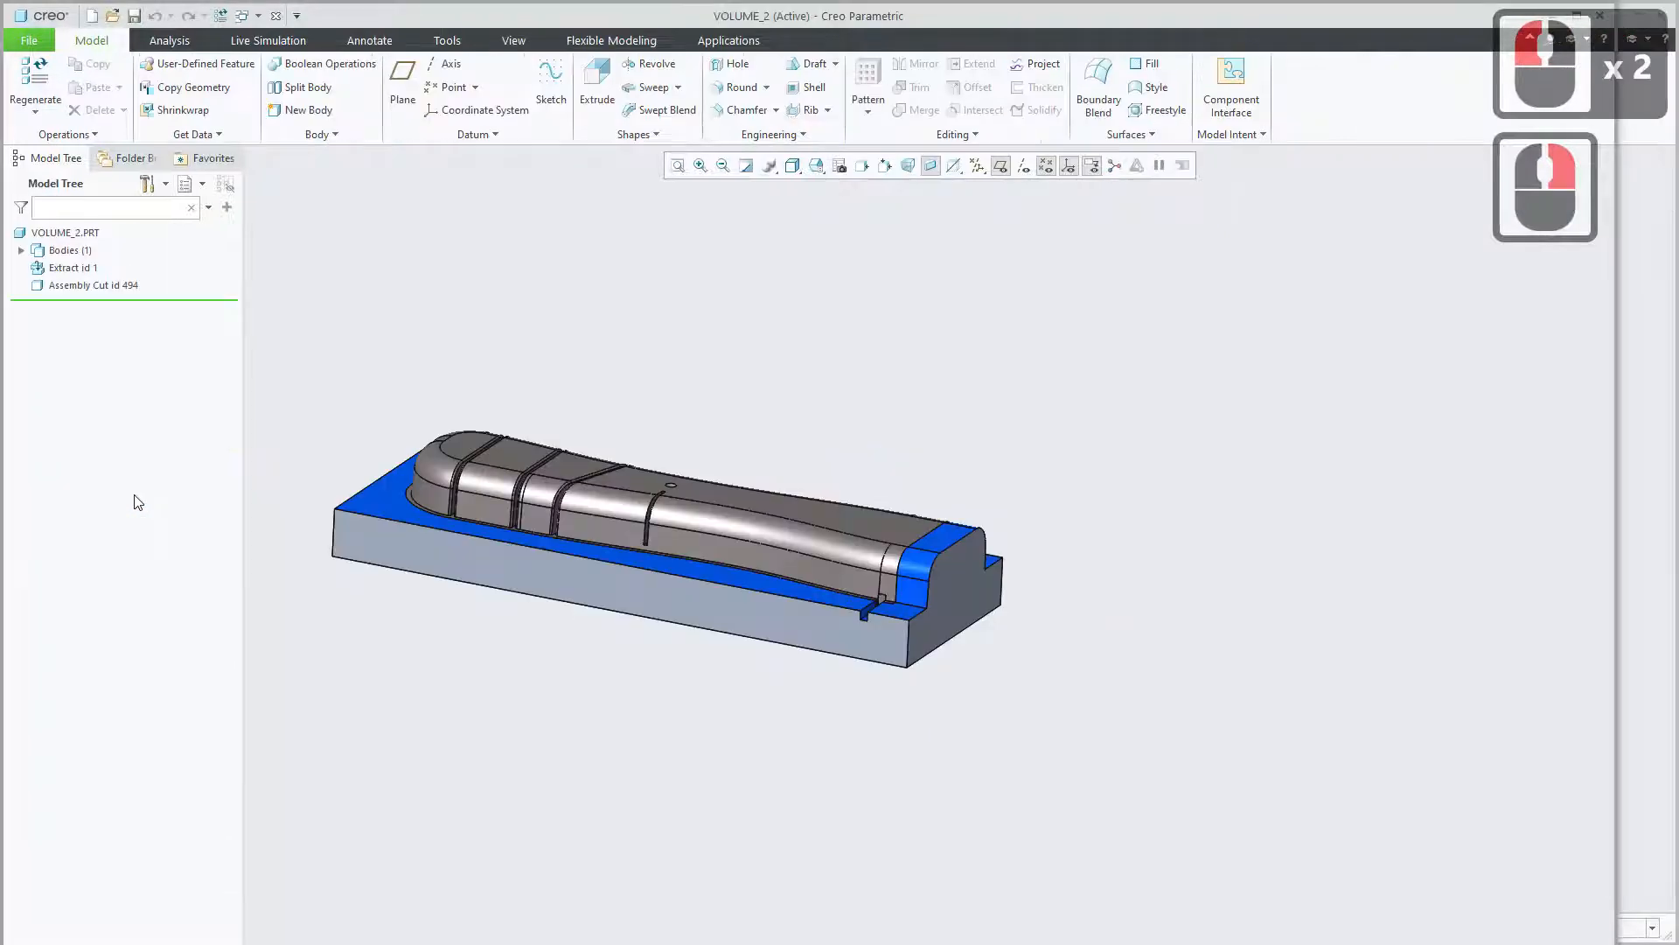
scroll(573, 653, down, 3)
middle_drag(577, 651, 713, 705)
scroll(712, 686, down, 7)
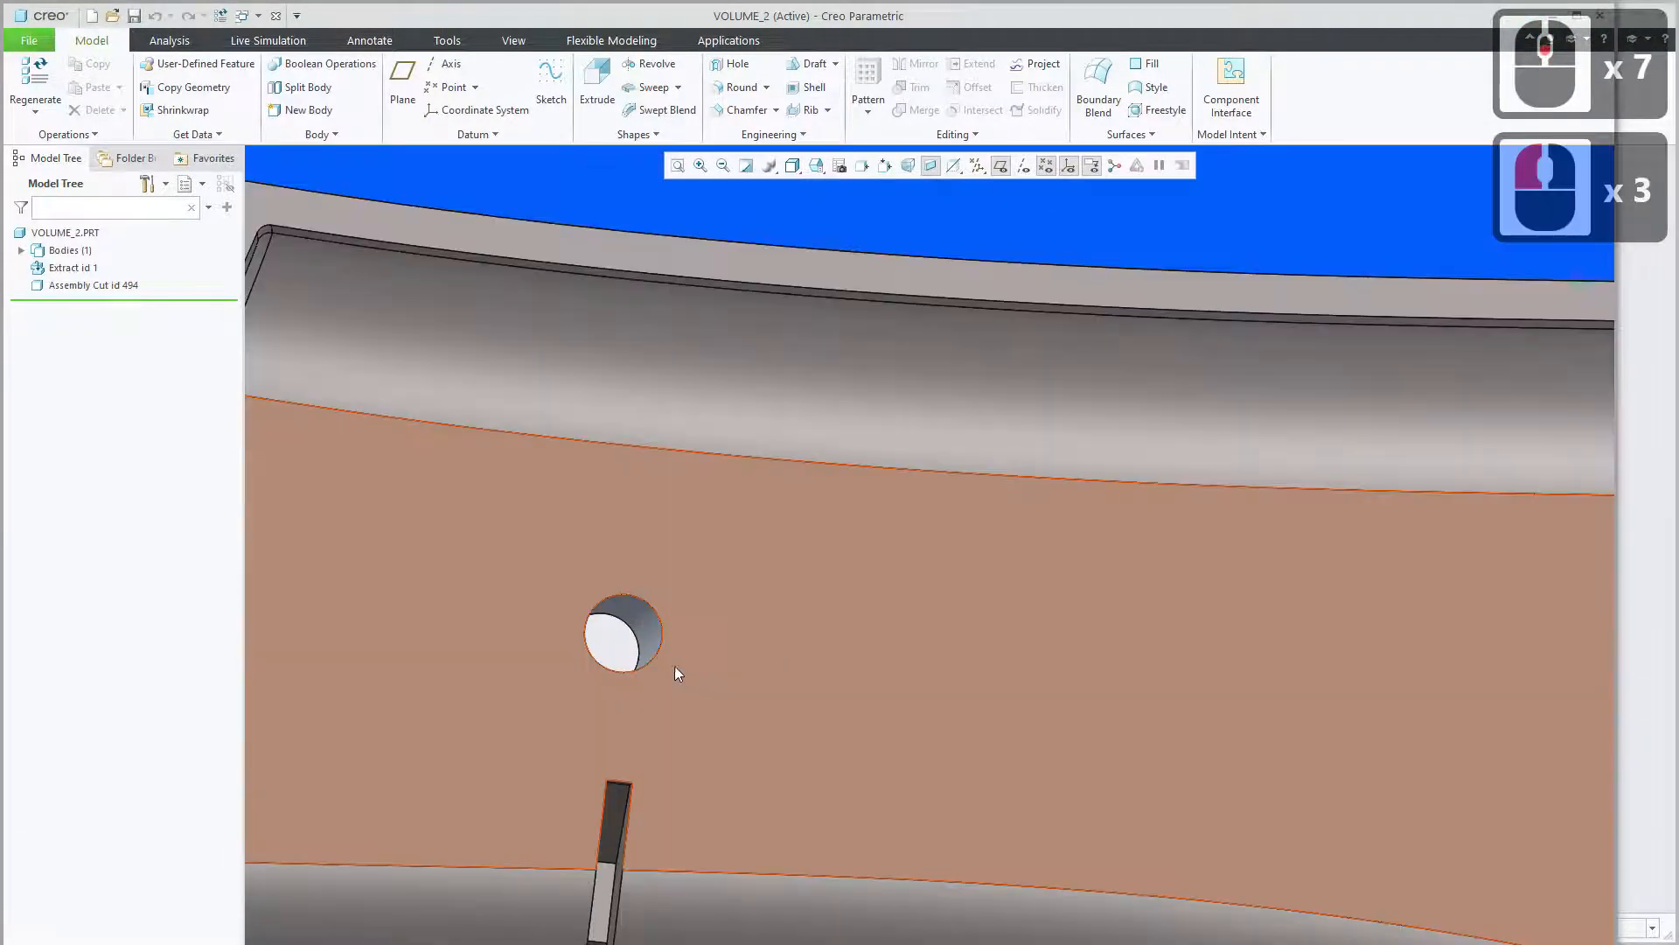
scroll(691, 667, up, 5)
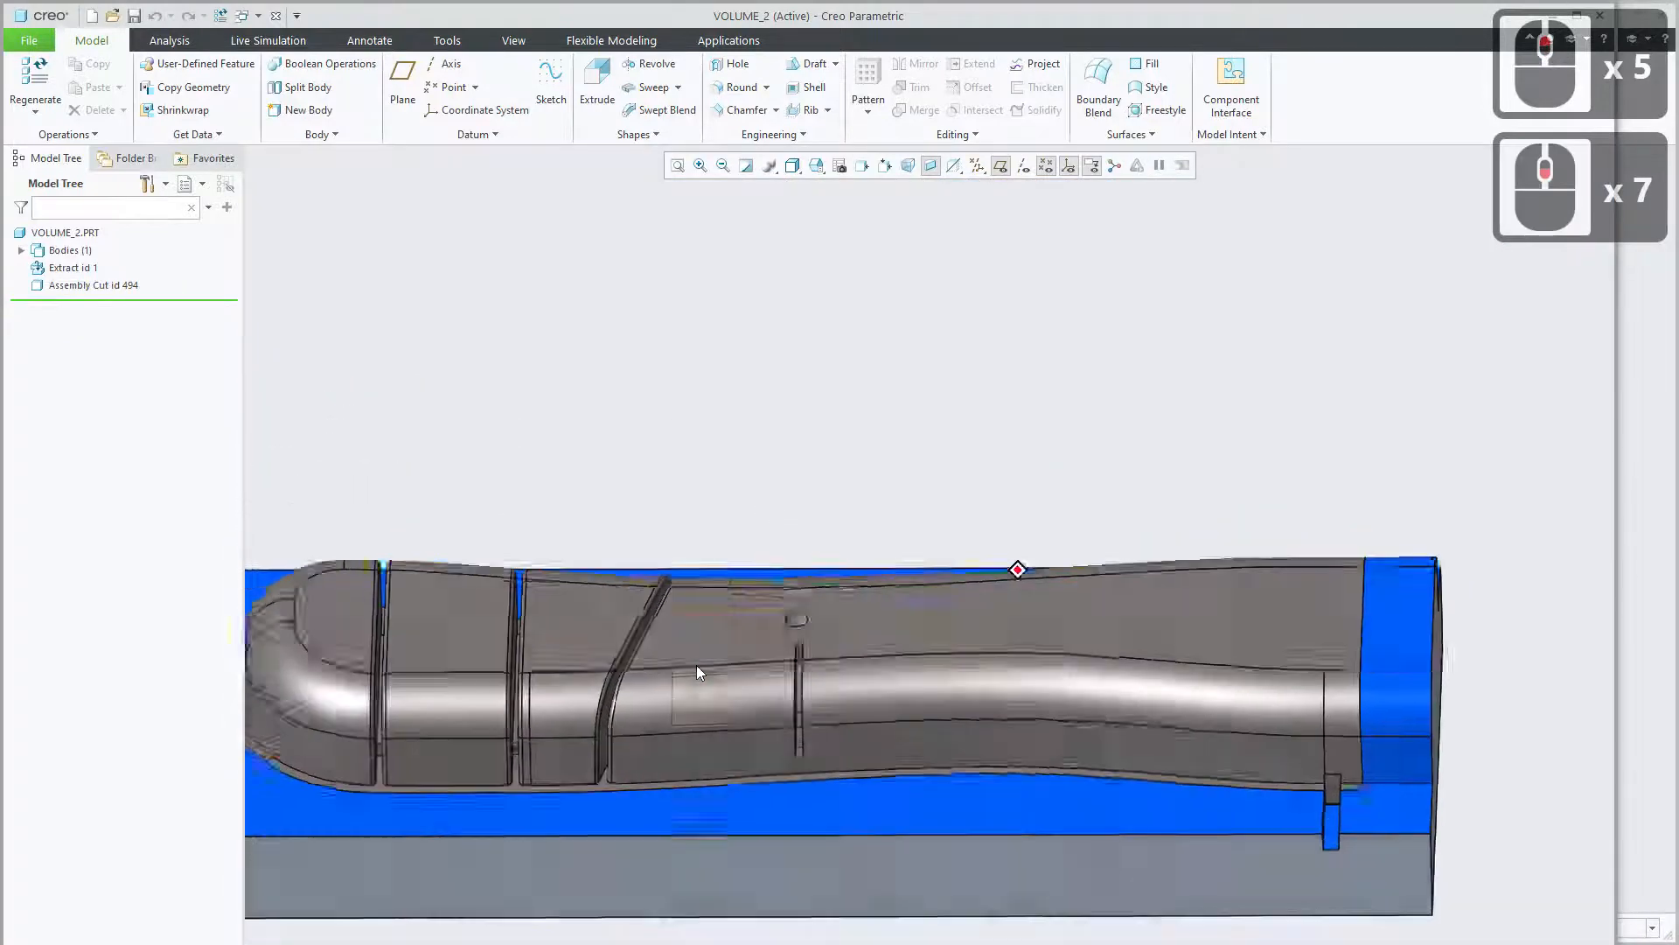
Inspect the runner hole on the flat outer face of VOLUME_2.PRT and restore the part's default orientation.
middle_drag(696, 671, 864, 518)
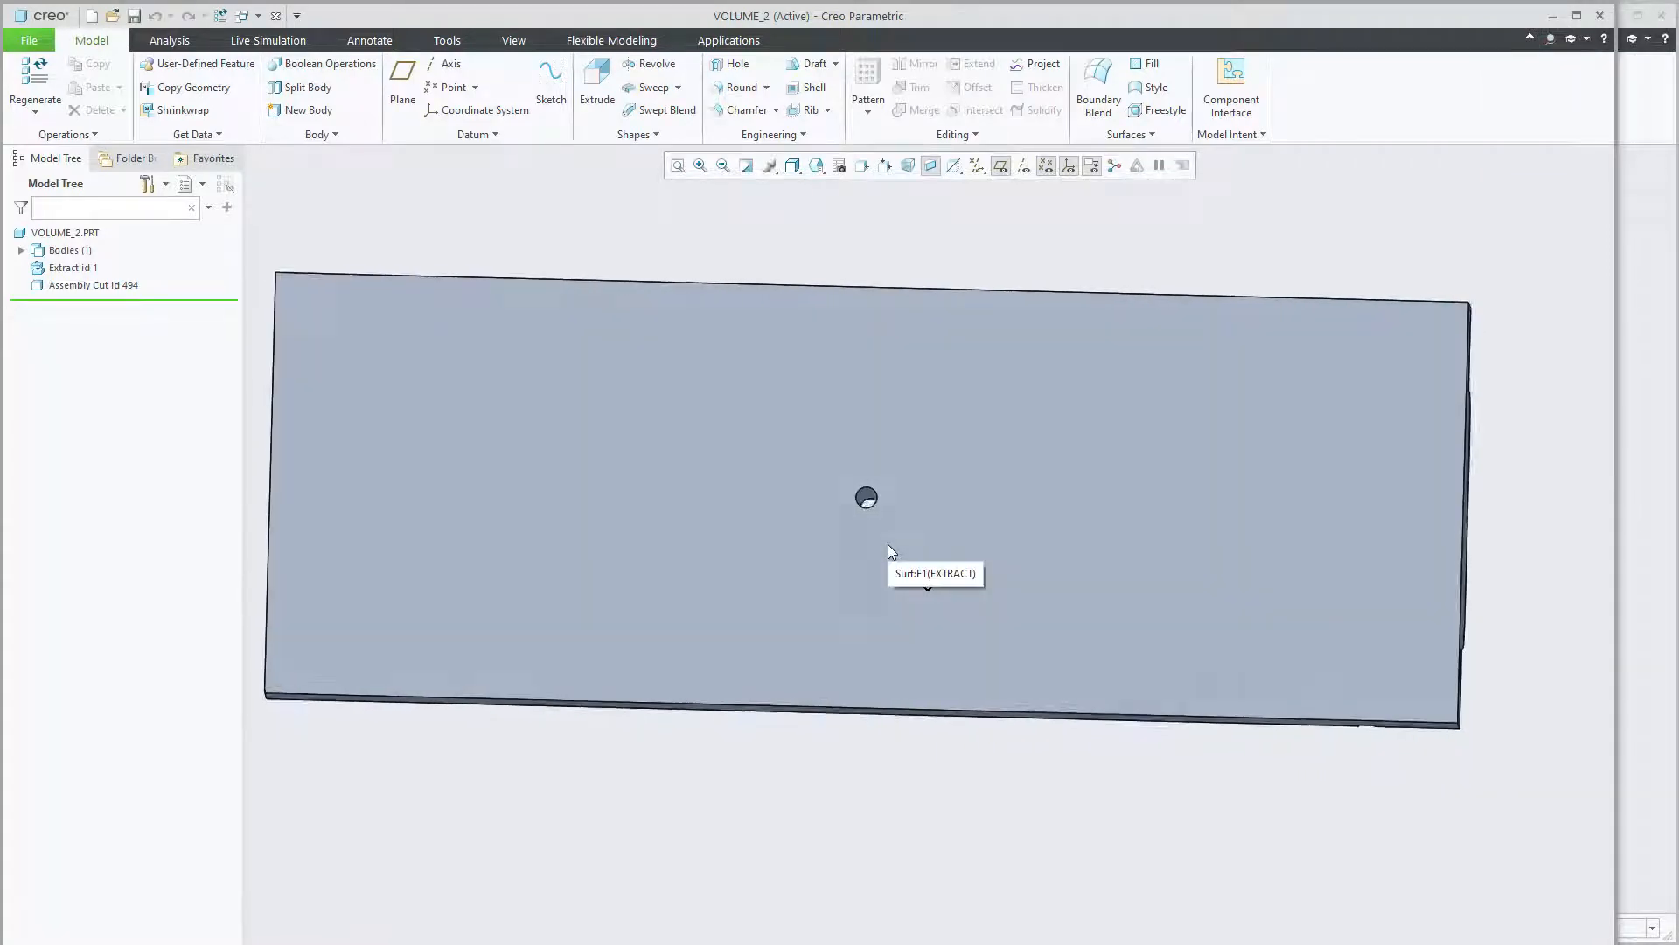
scroll(871, 509, down, 2)
scroll(866, 503, down, 3)
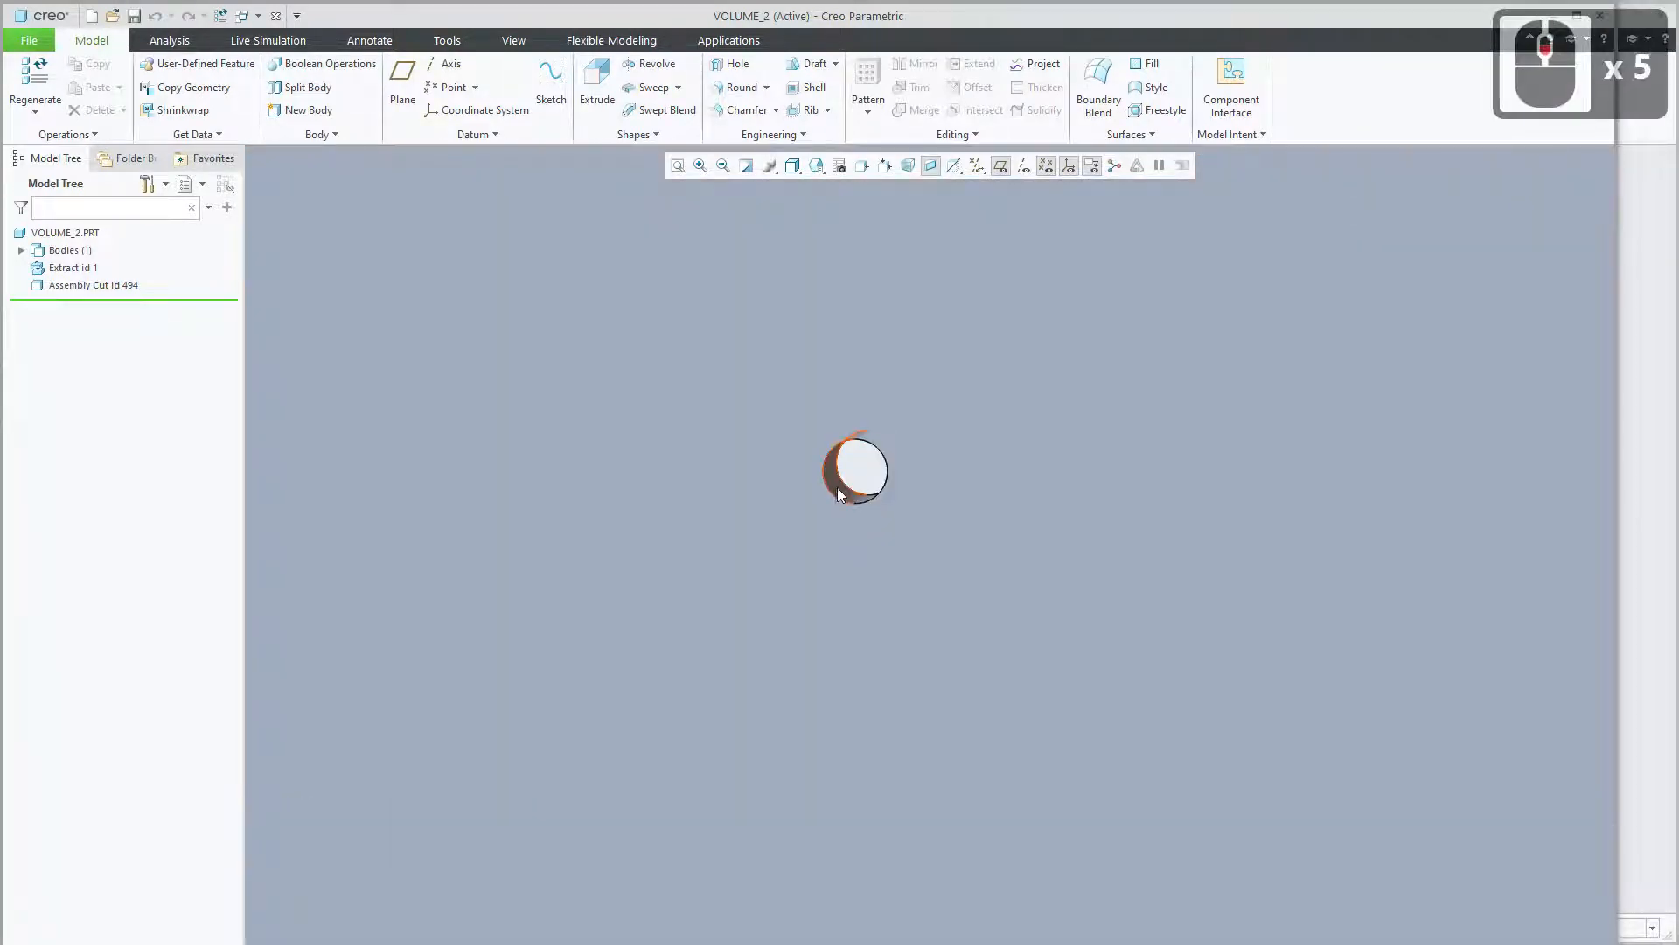
scroll(846, 503, up, 11)
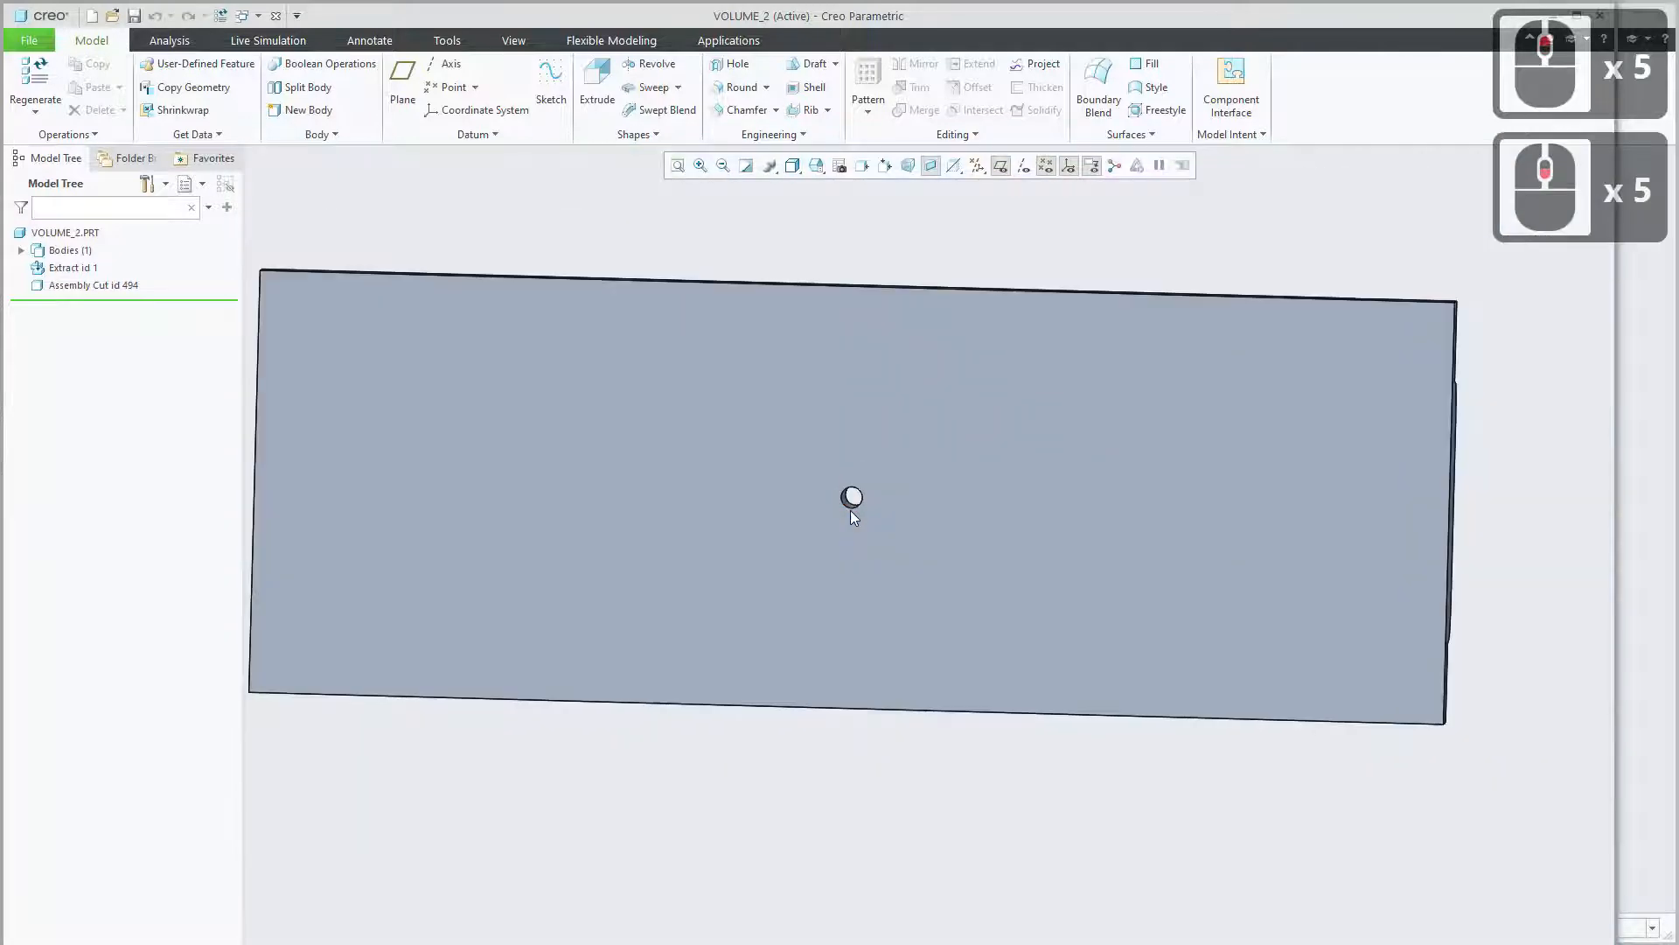
key(ctrl+d)
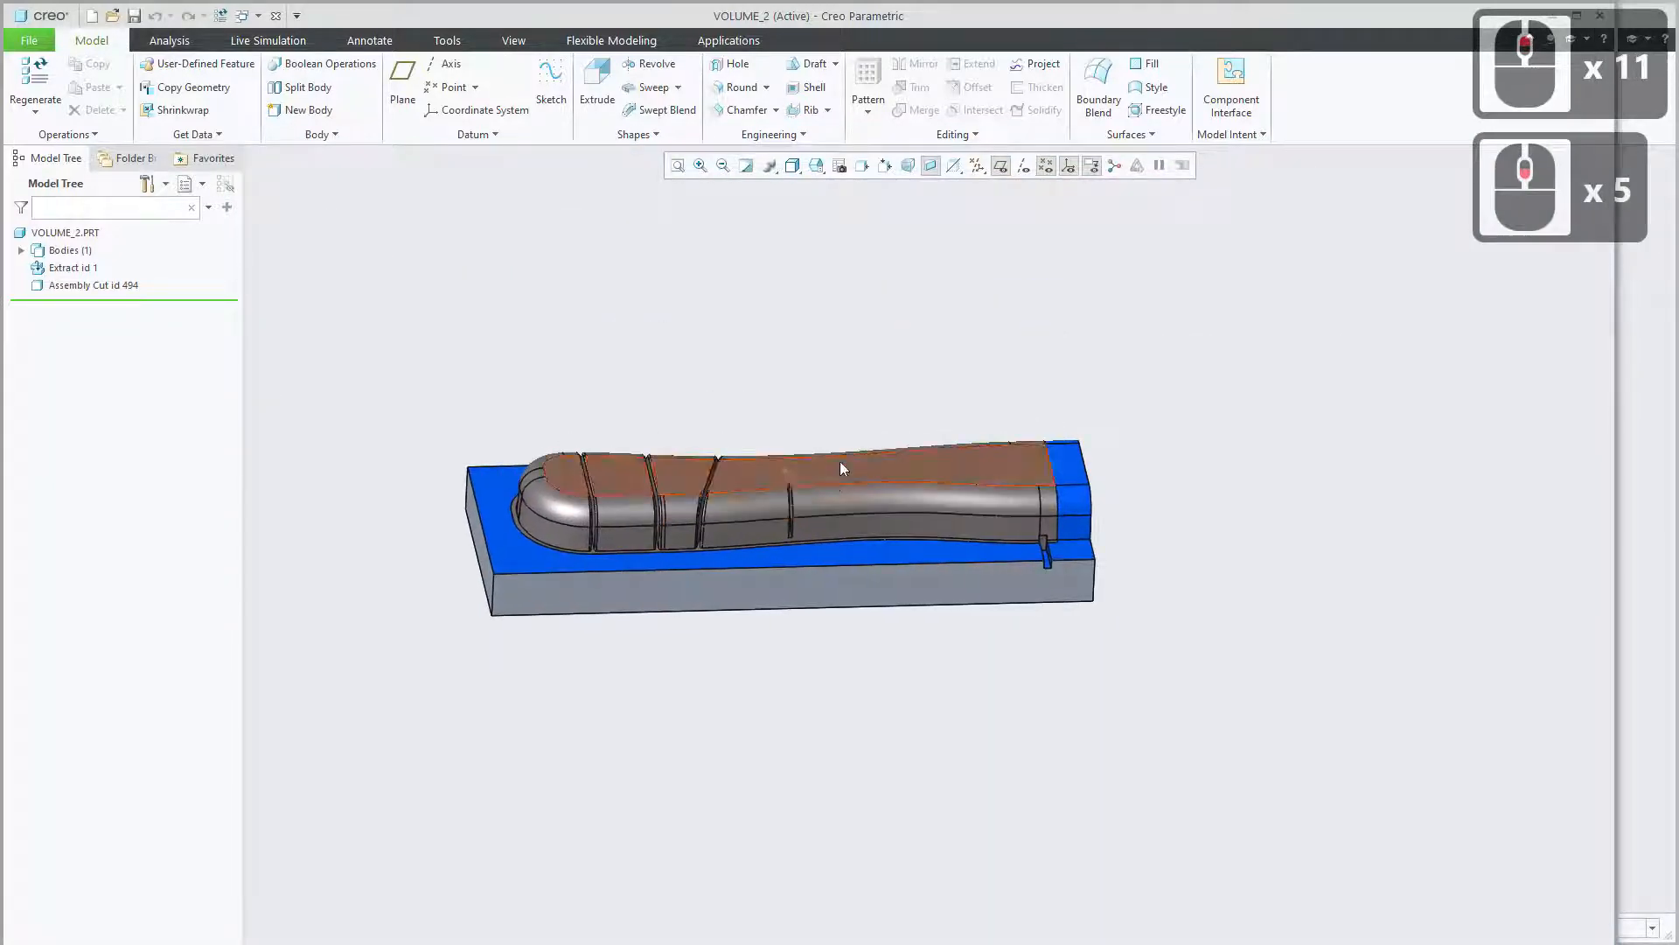
Return to the HANDLE_FR_MOLD.ASM window and restore the assembly's default orientation.
click(249, 16)
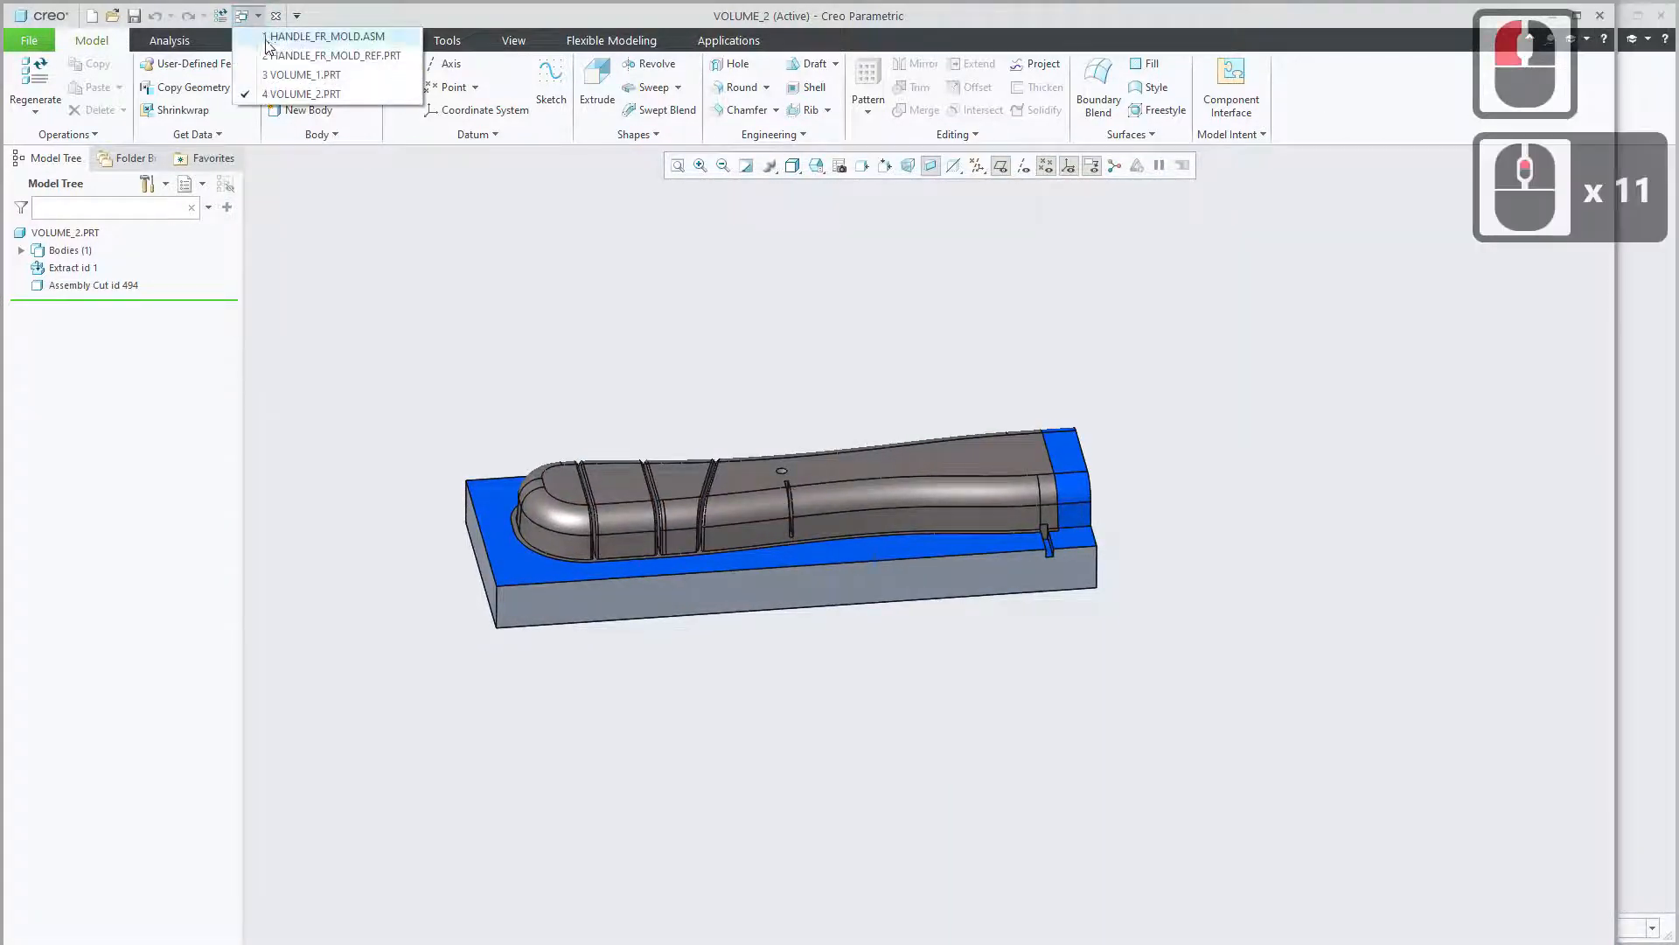
click(310, 40)
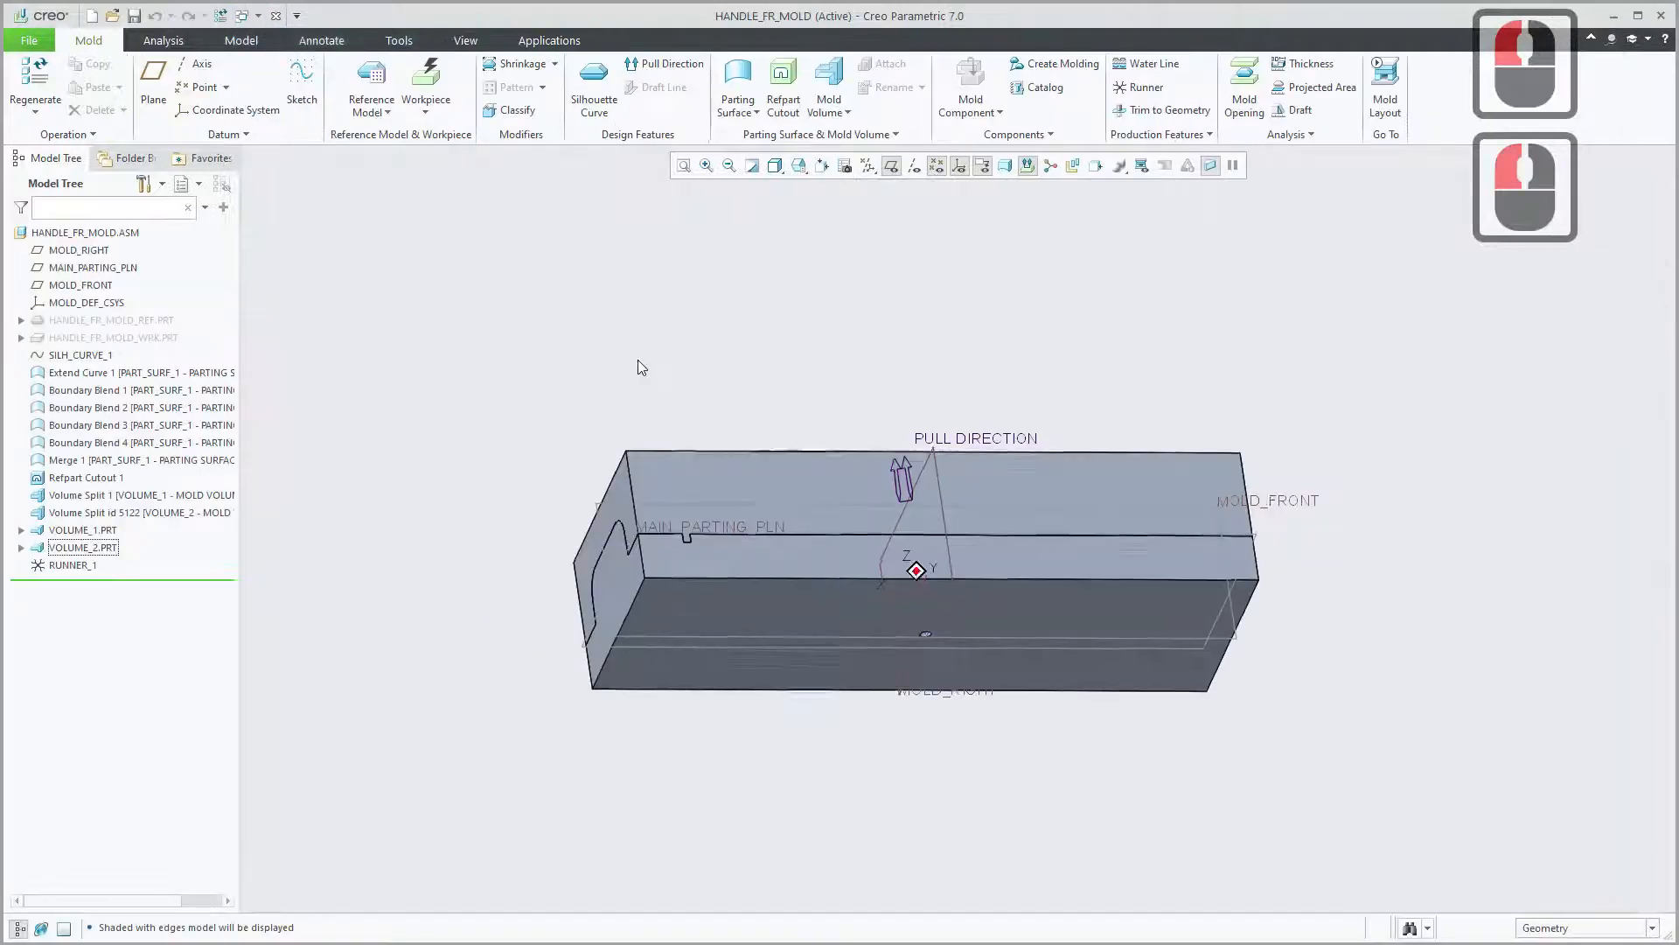
click(638, 360)
key(ctrl+d)
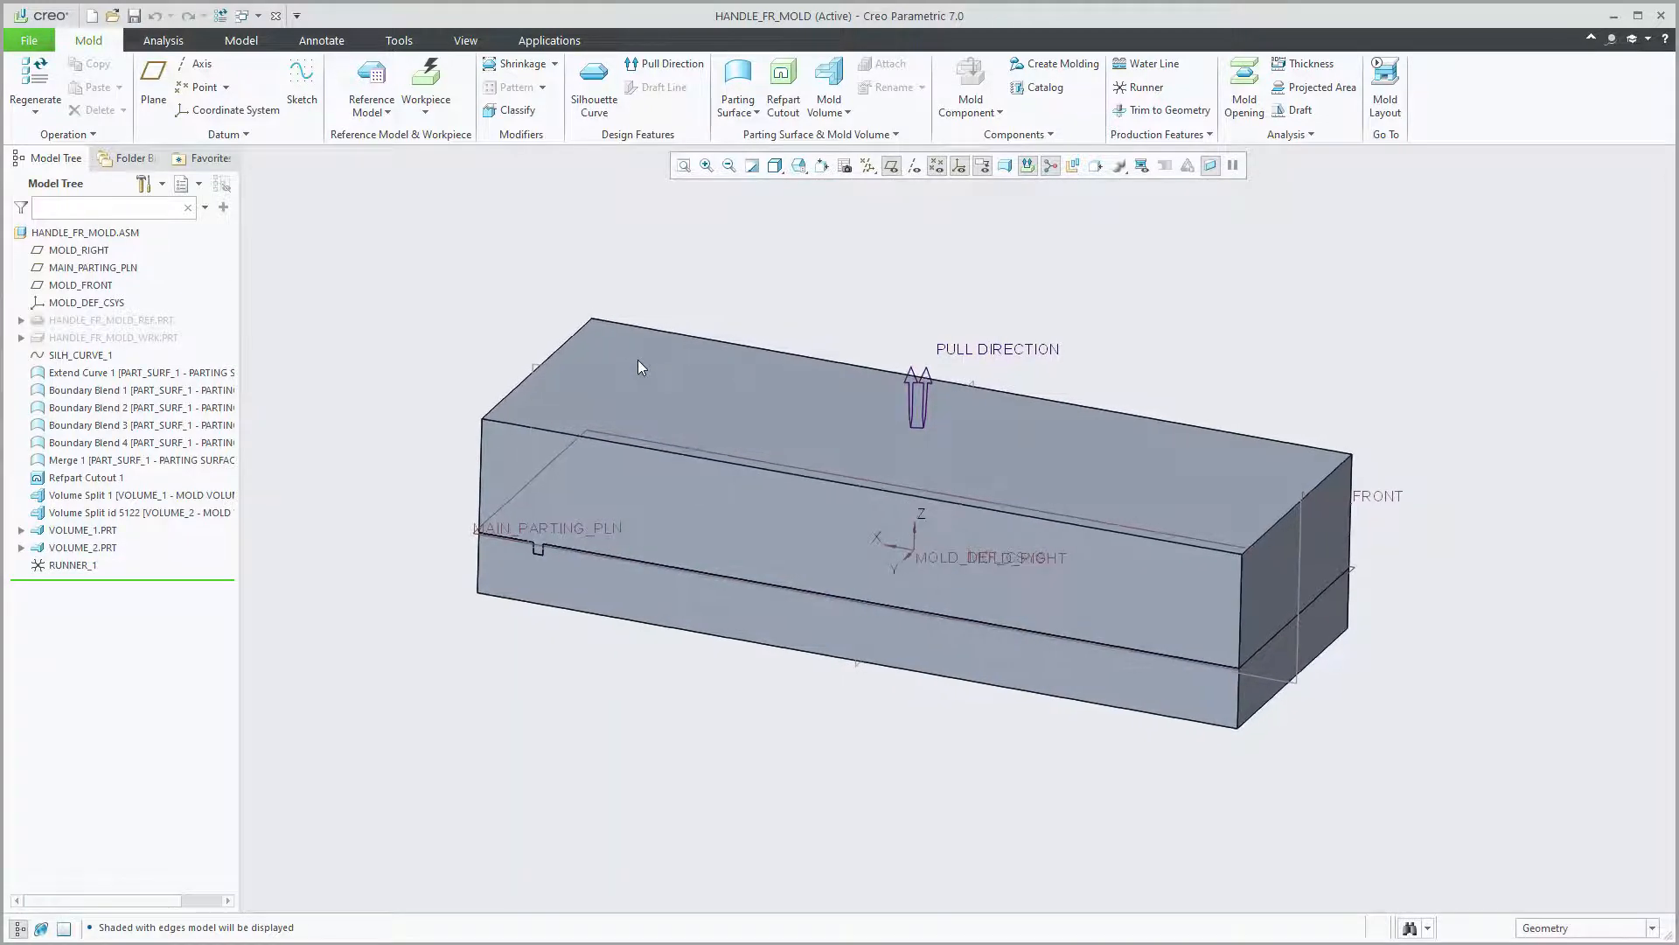
Open the reference model HANDLE_FR_MOLD_REF.PRT and examine its ribbed interior.
click(123, 322)
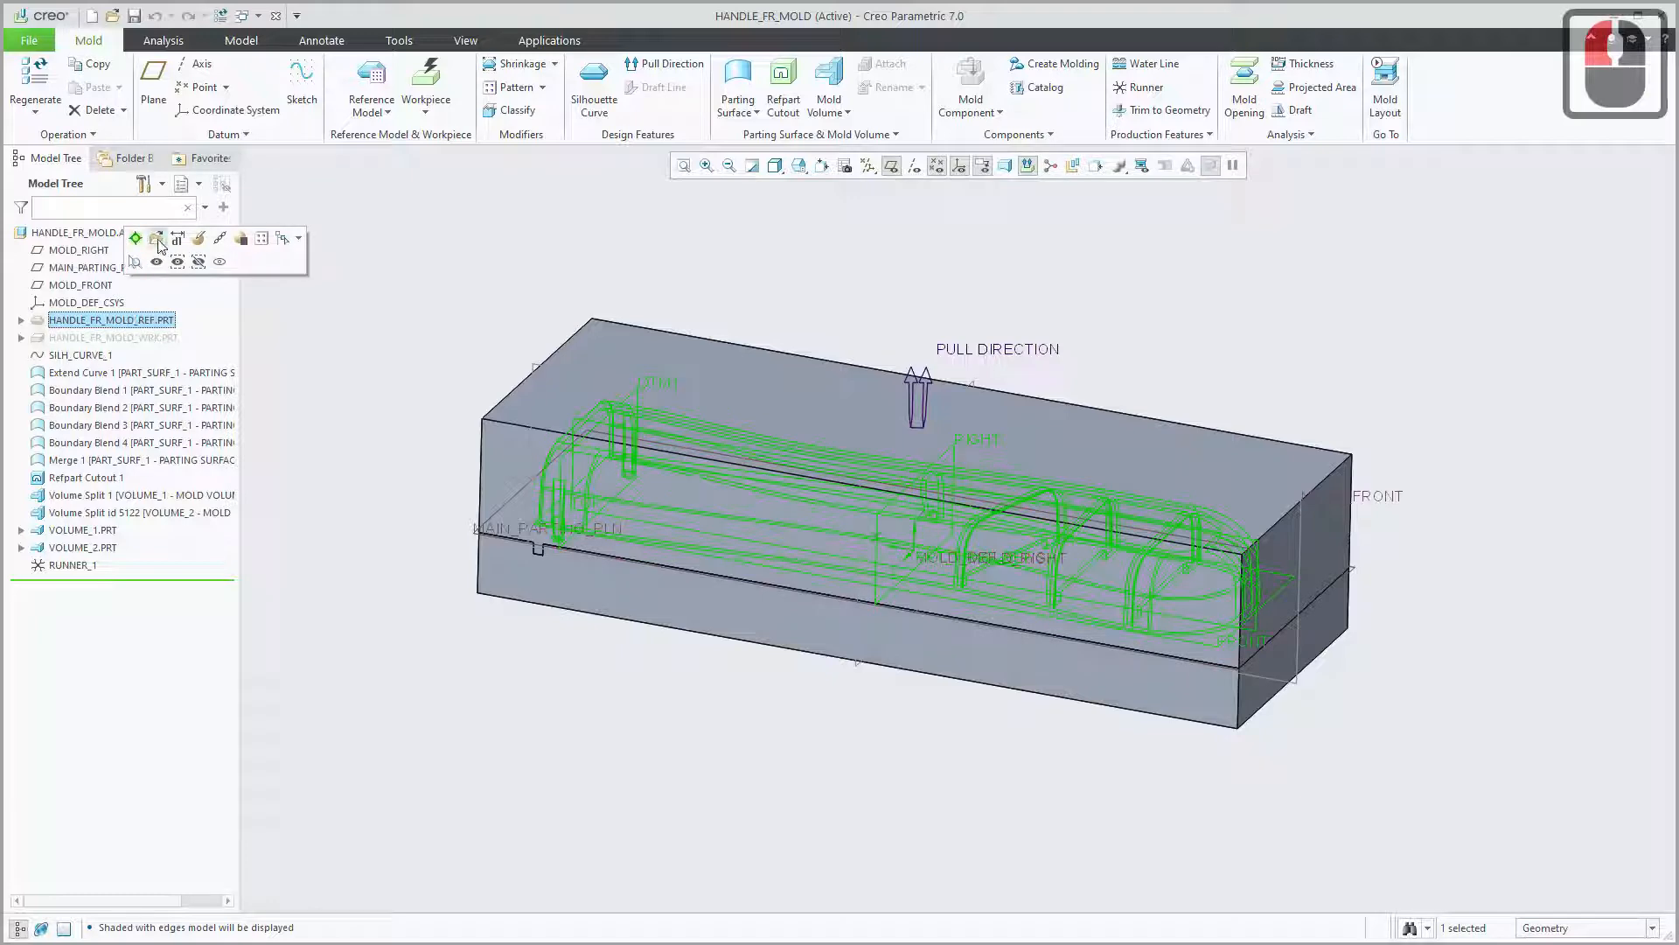
click(158, 240)
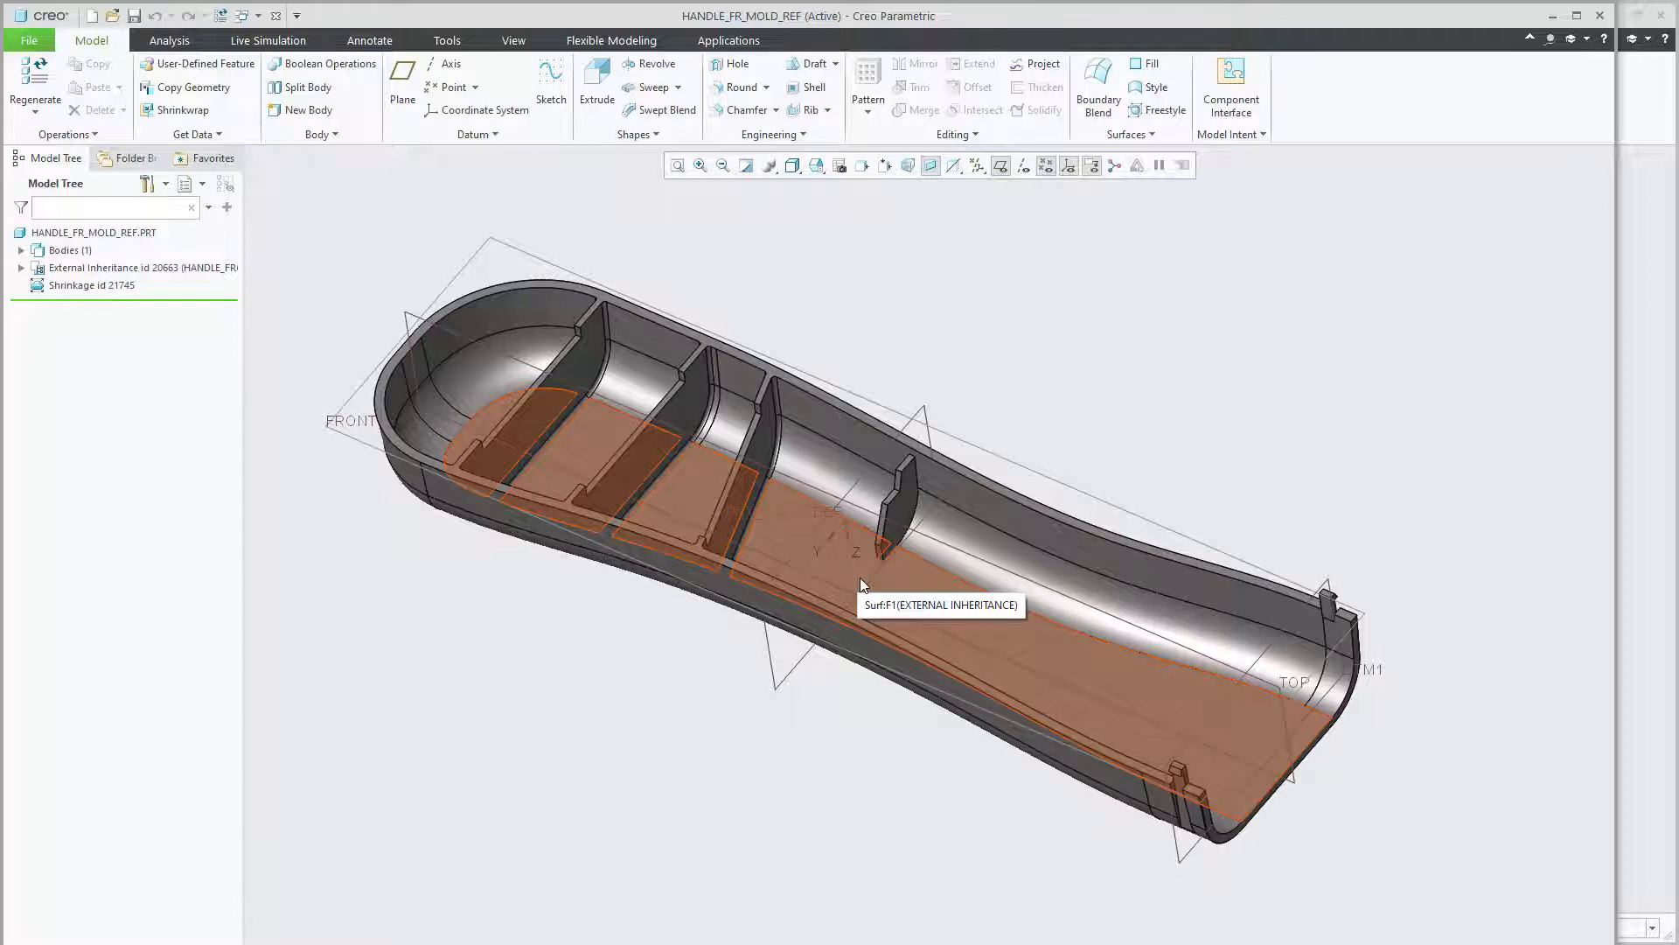
middle_drag(934, 586, 858, 606)
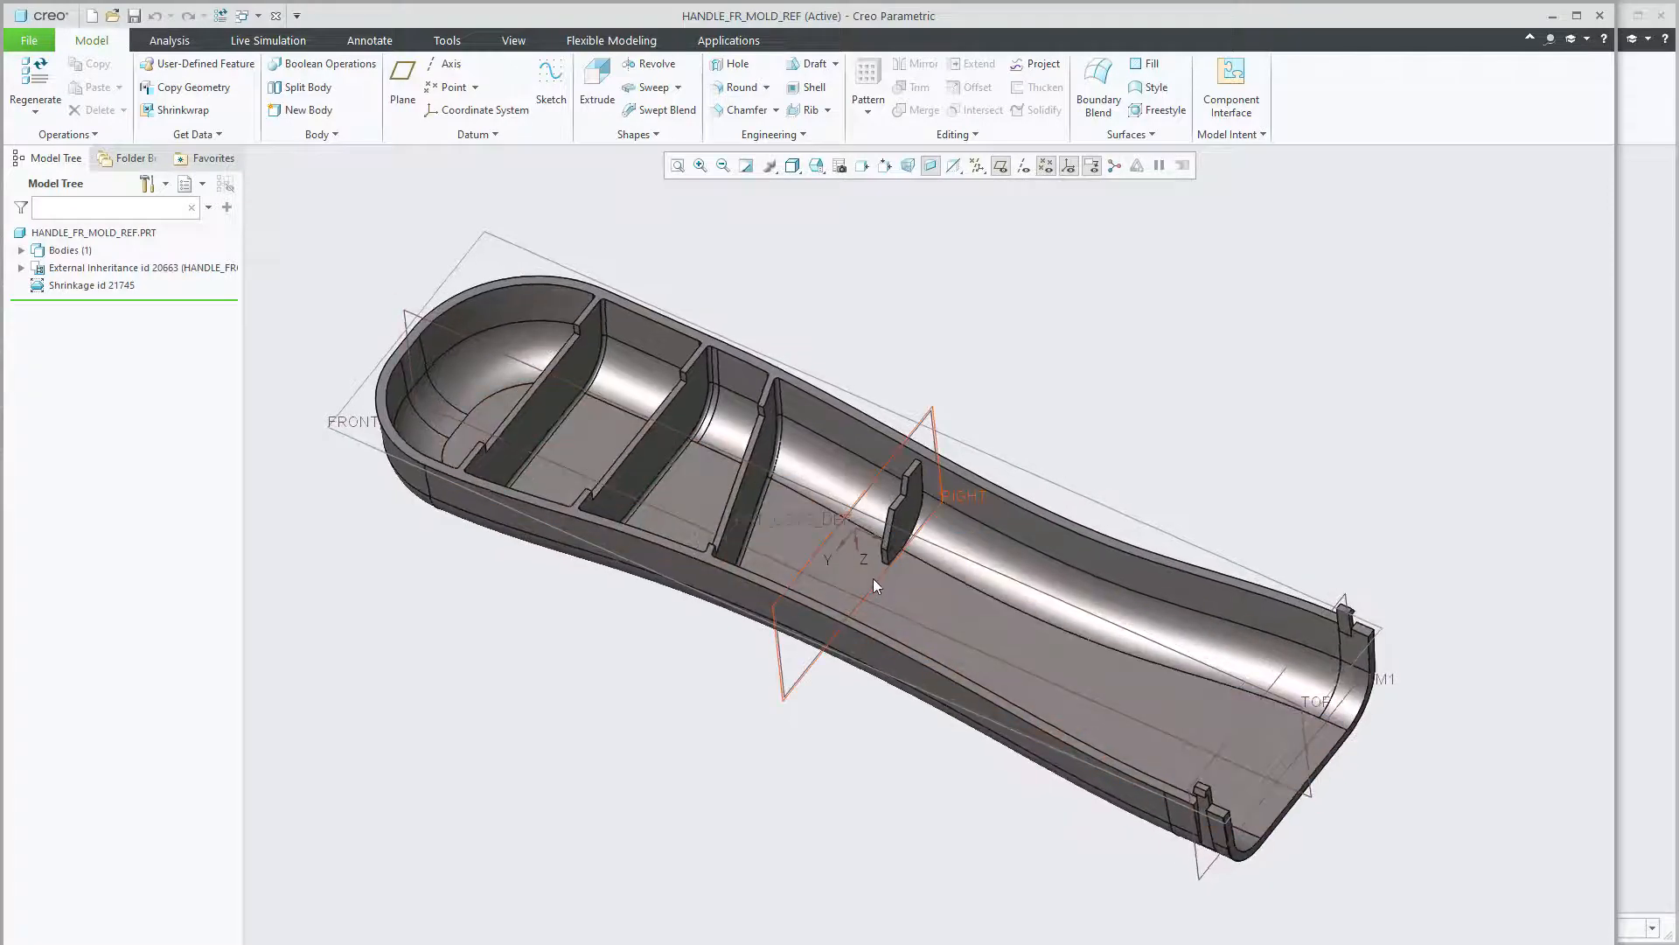
Switch from the reference model back to the HANDLE_FR_MOLD.ASM window.
click(258, 16)
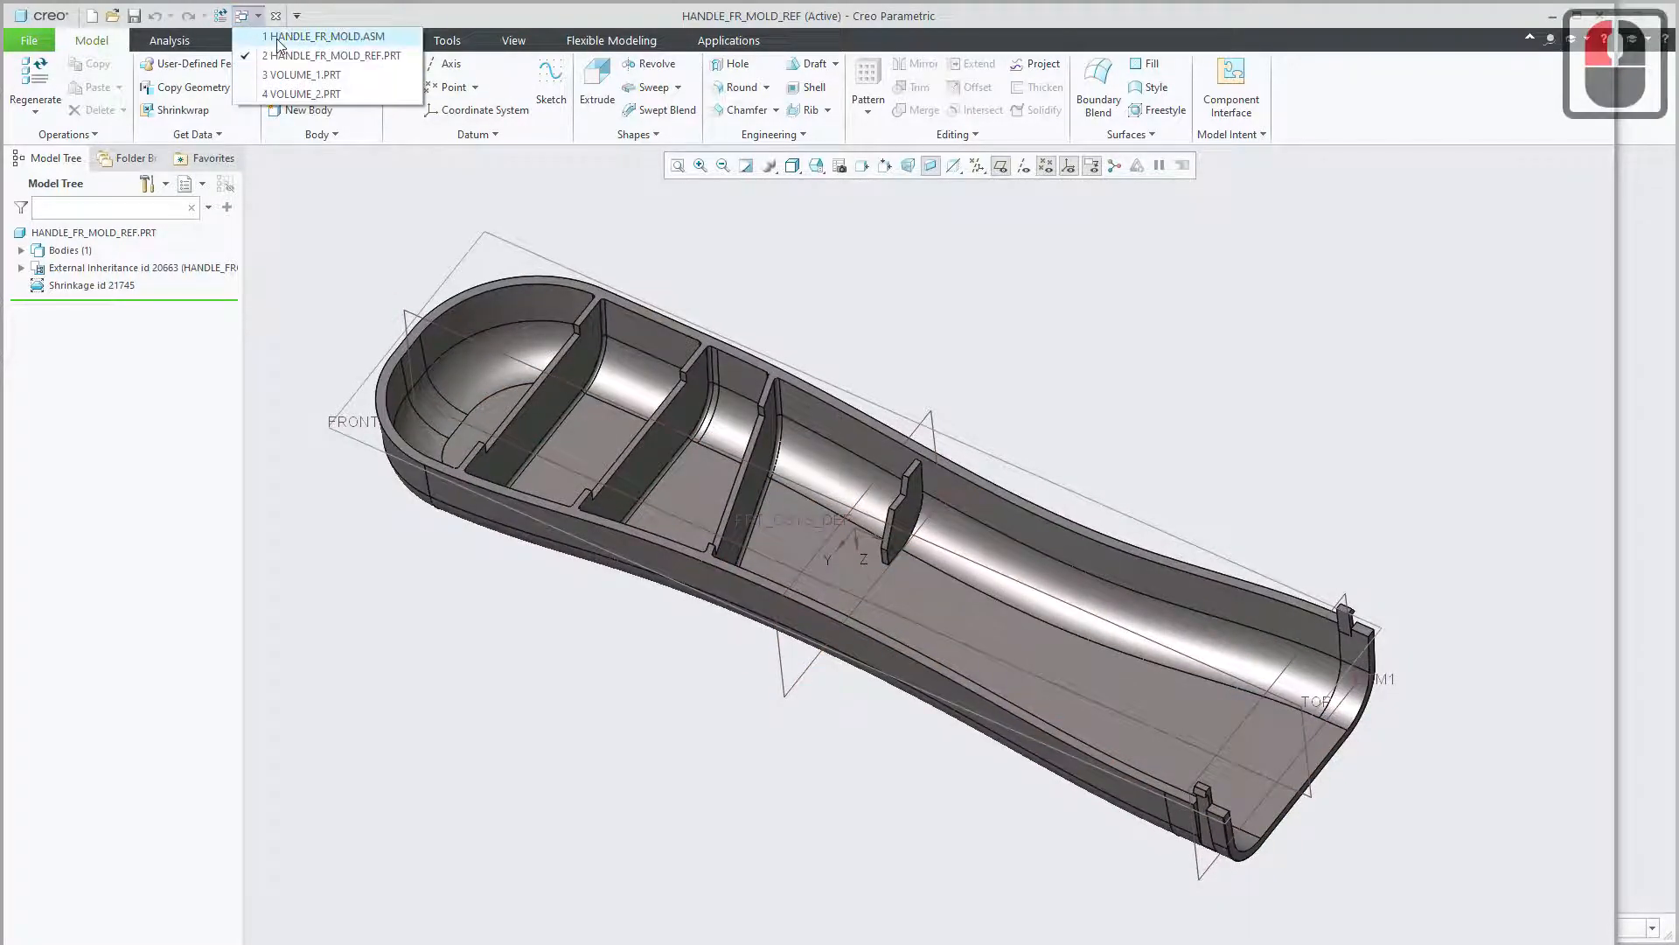
click(324, 36)
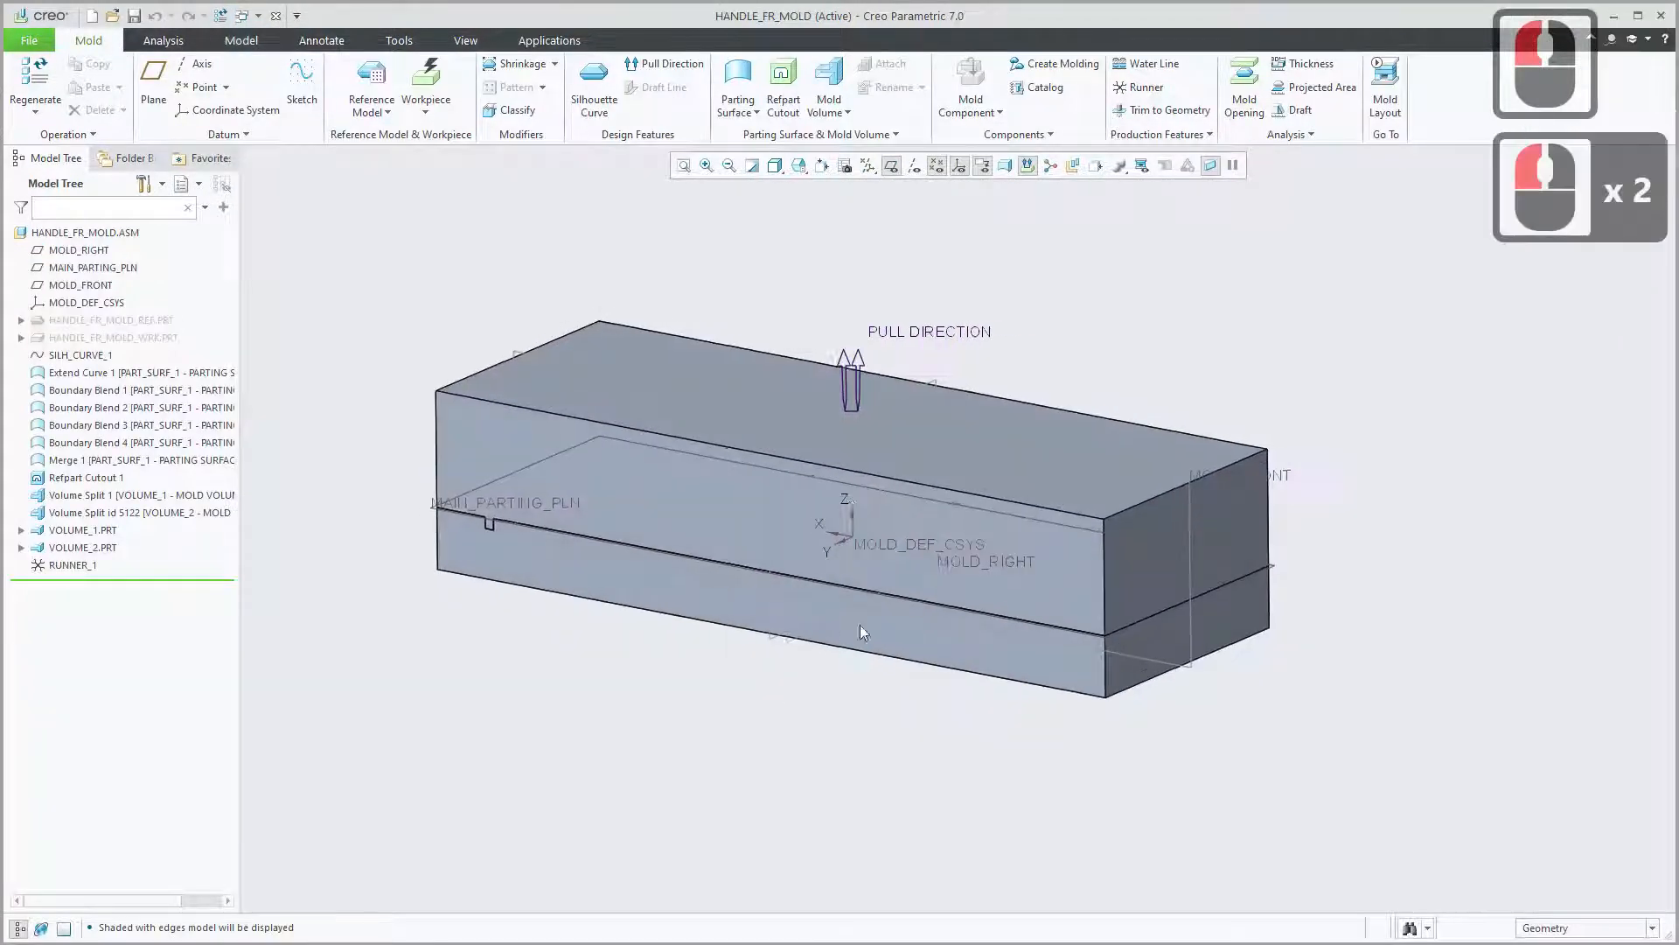
middle_drag(862, 631, 1063, 241)
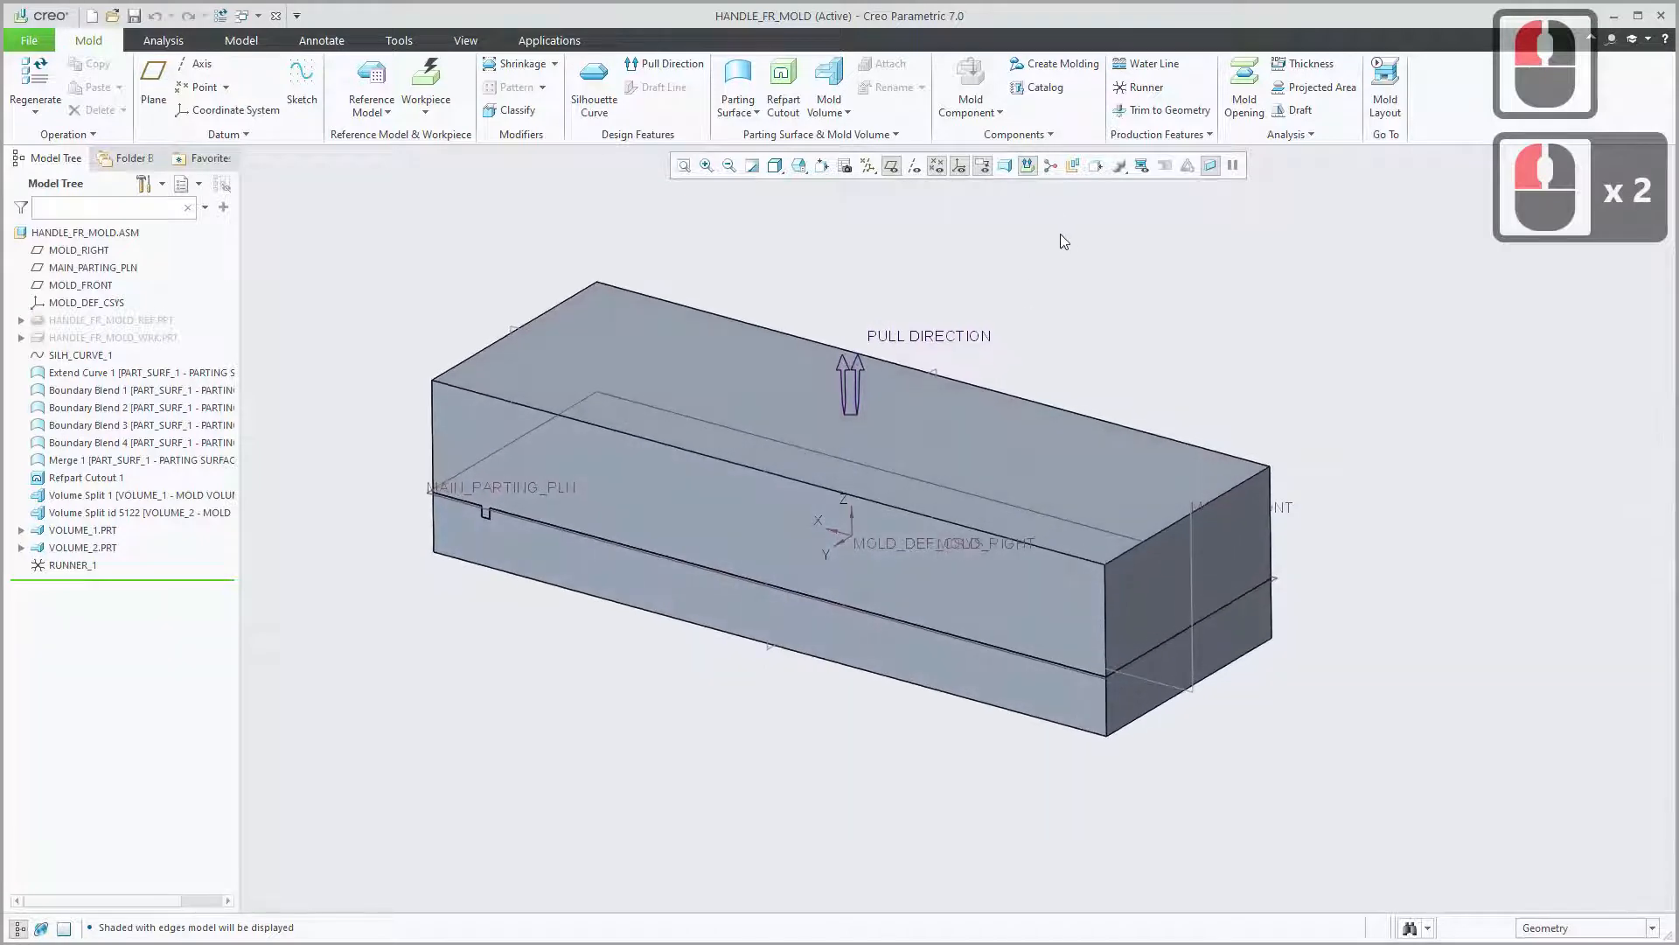
Create the molding component with the part name molding and the default common name molding.prt.
click(1063, 70)
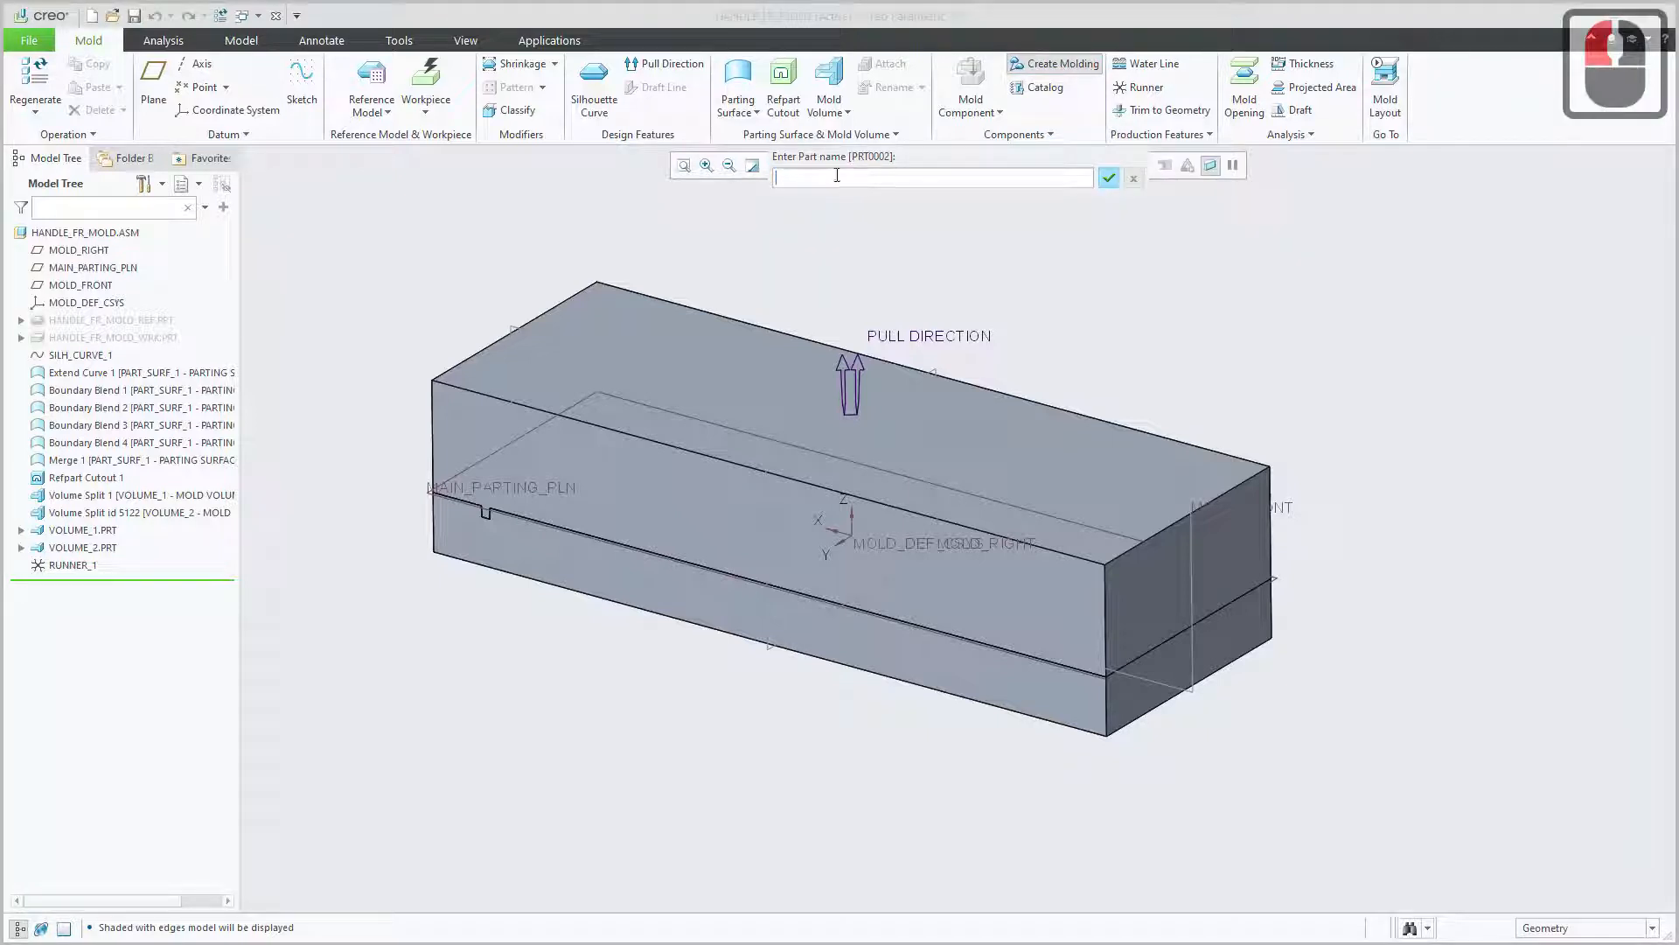
text(molding)
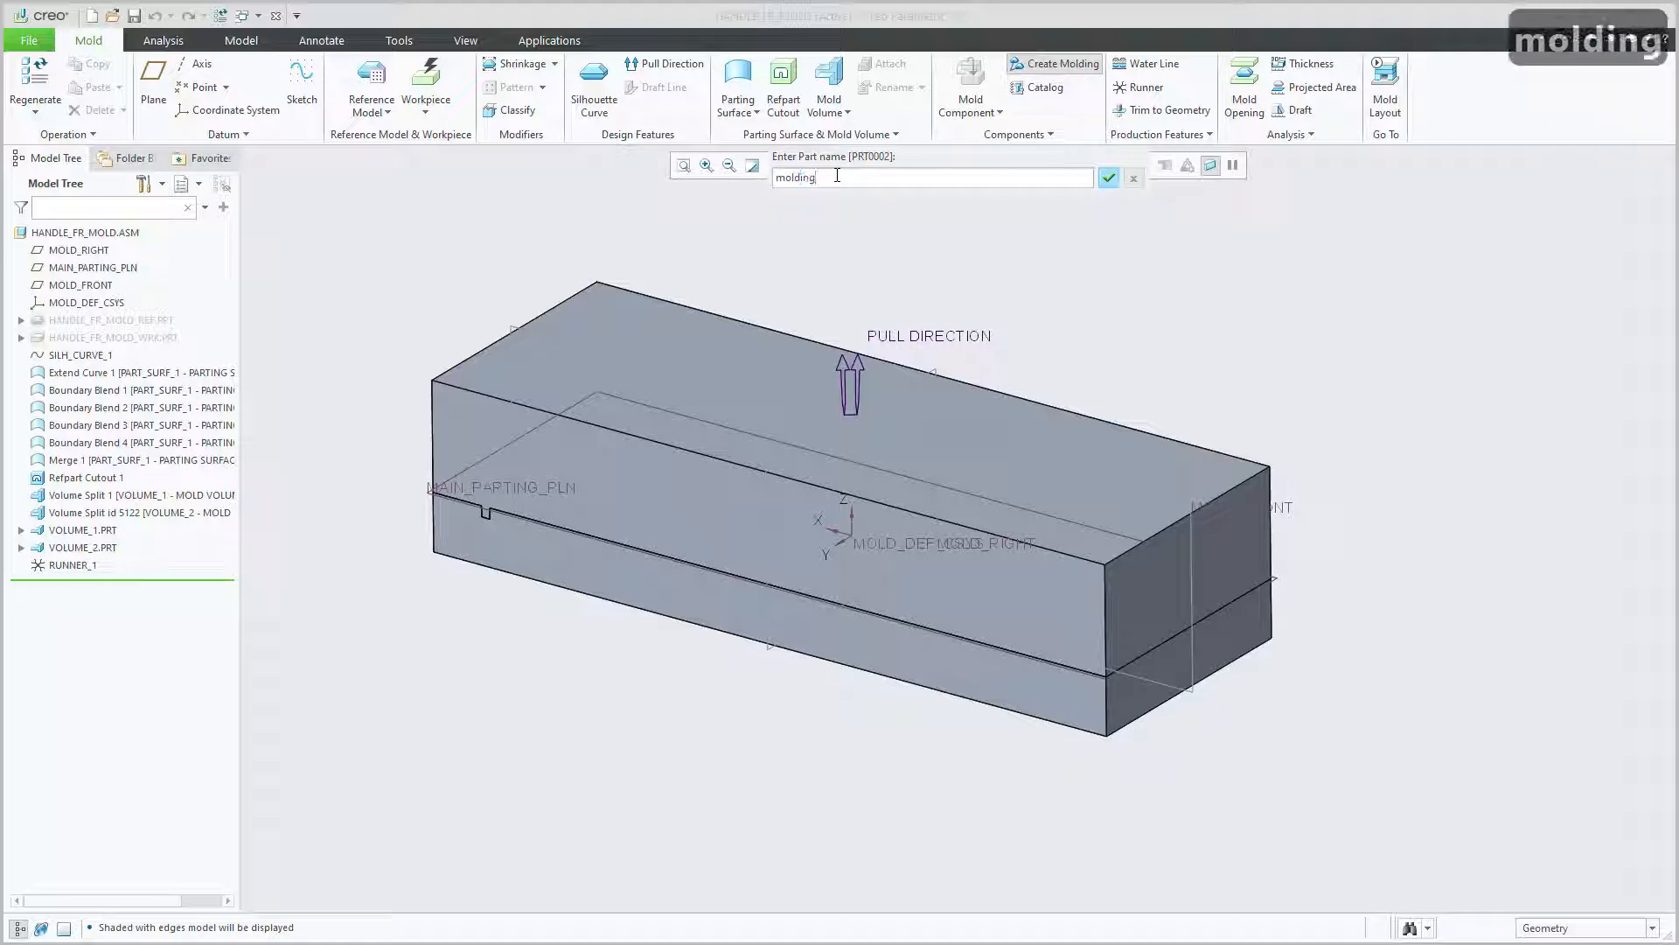
key(Return)
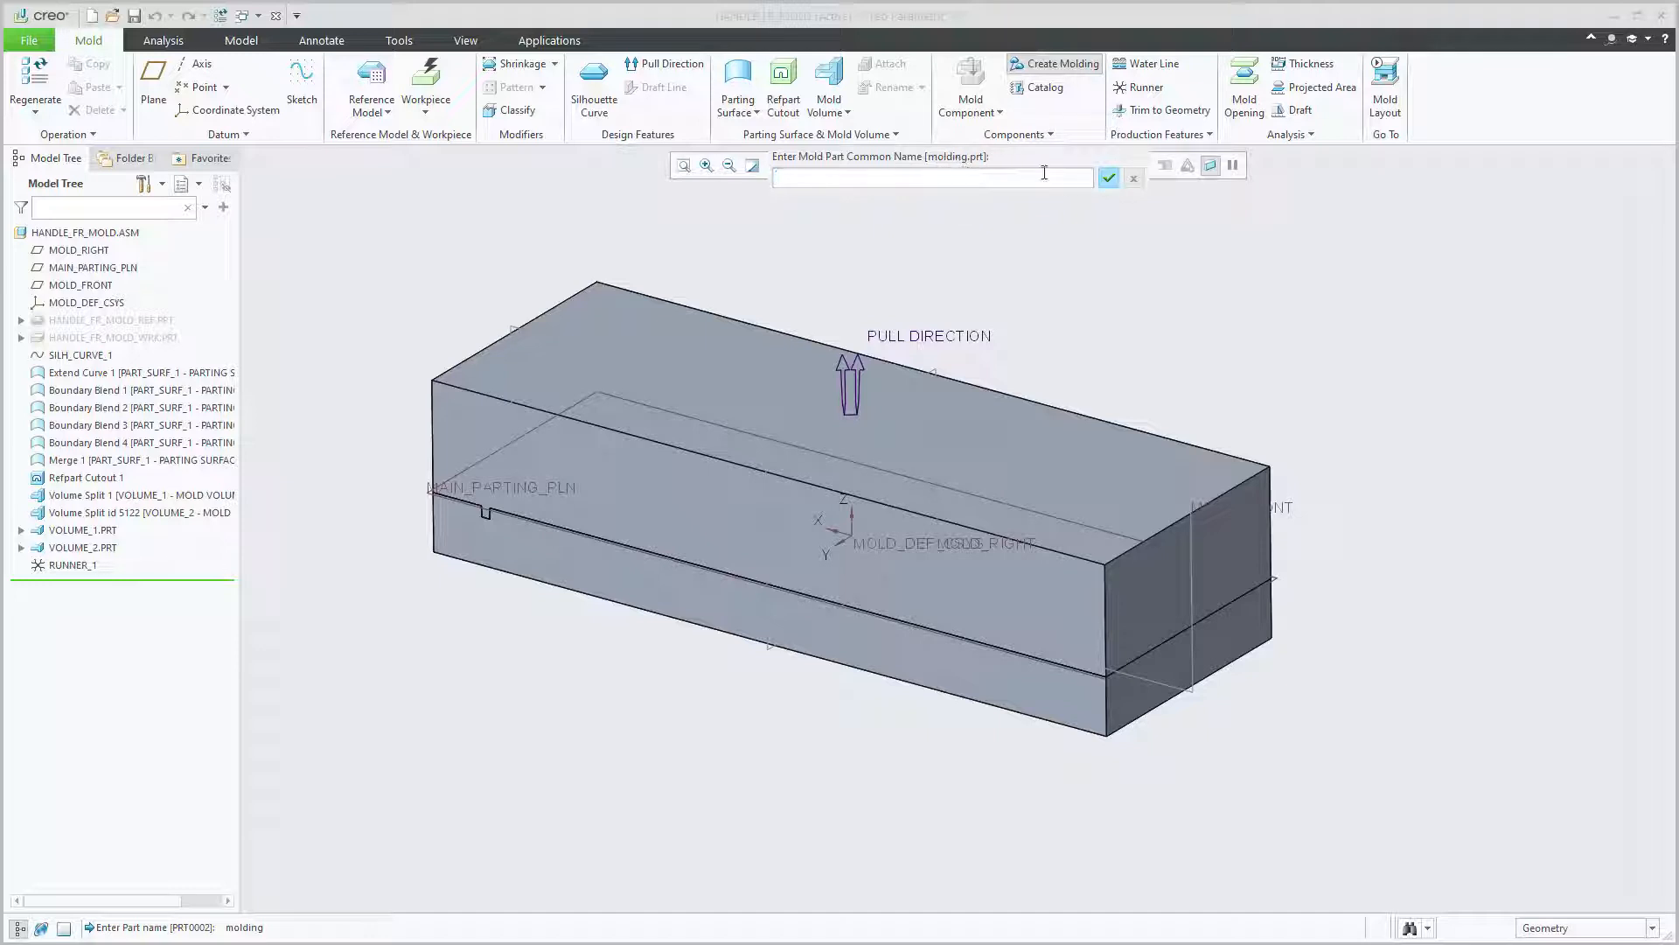
click(1110, 179)
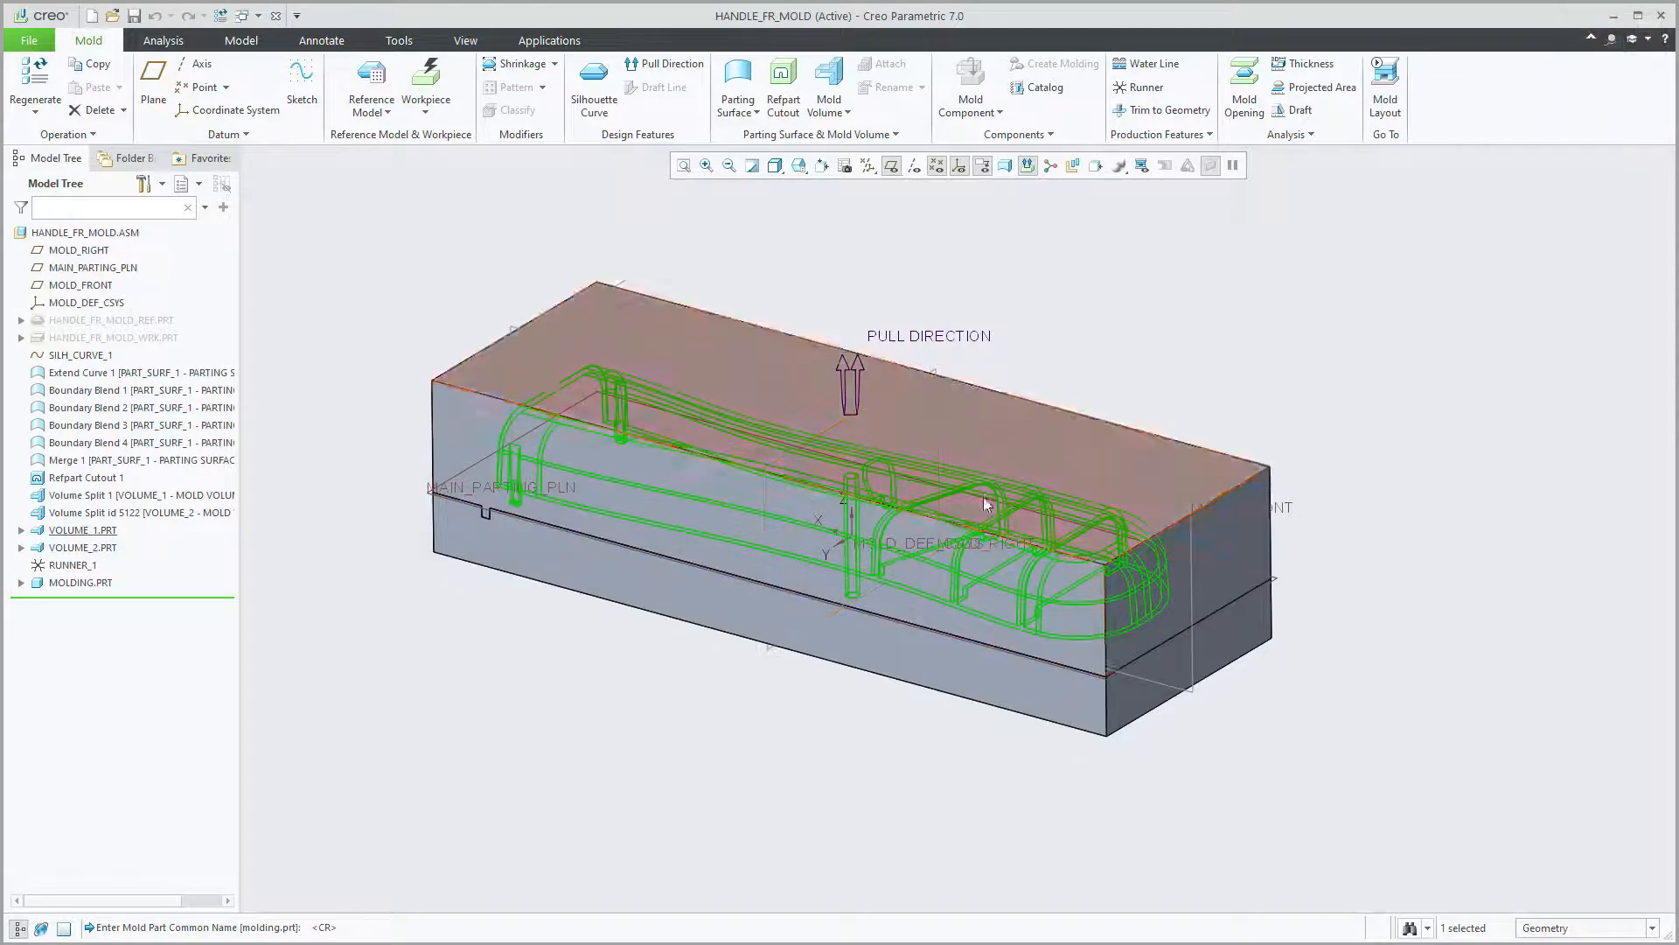
click(511, 713)
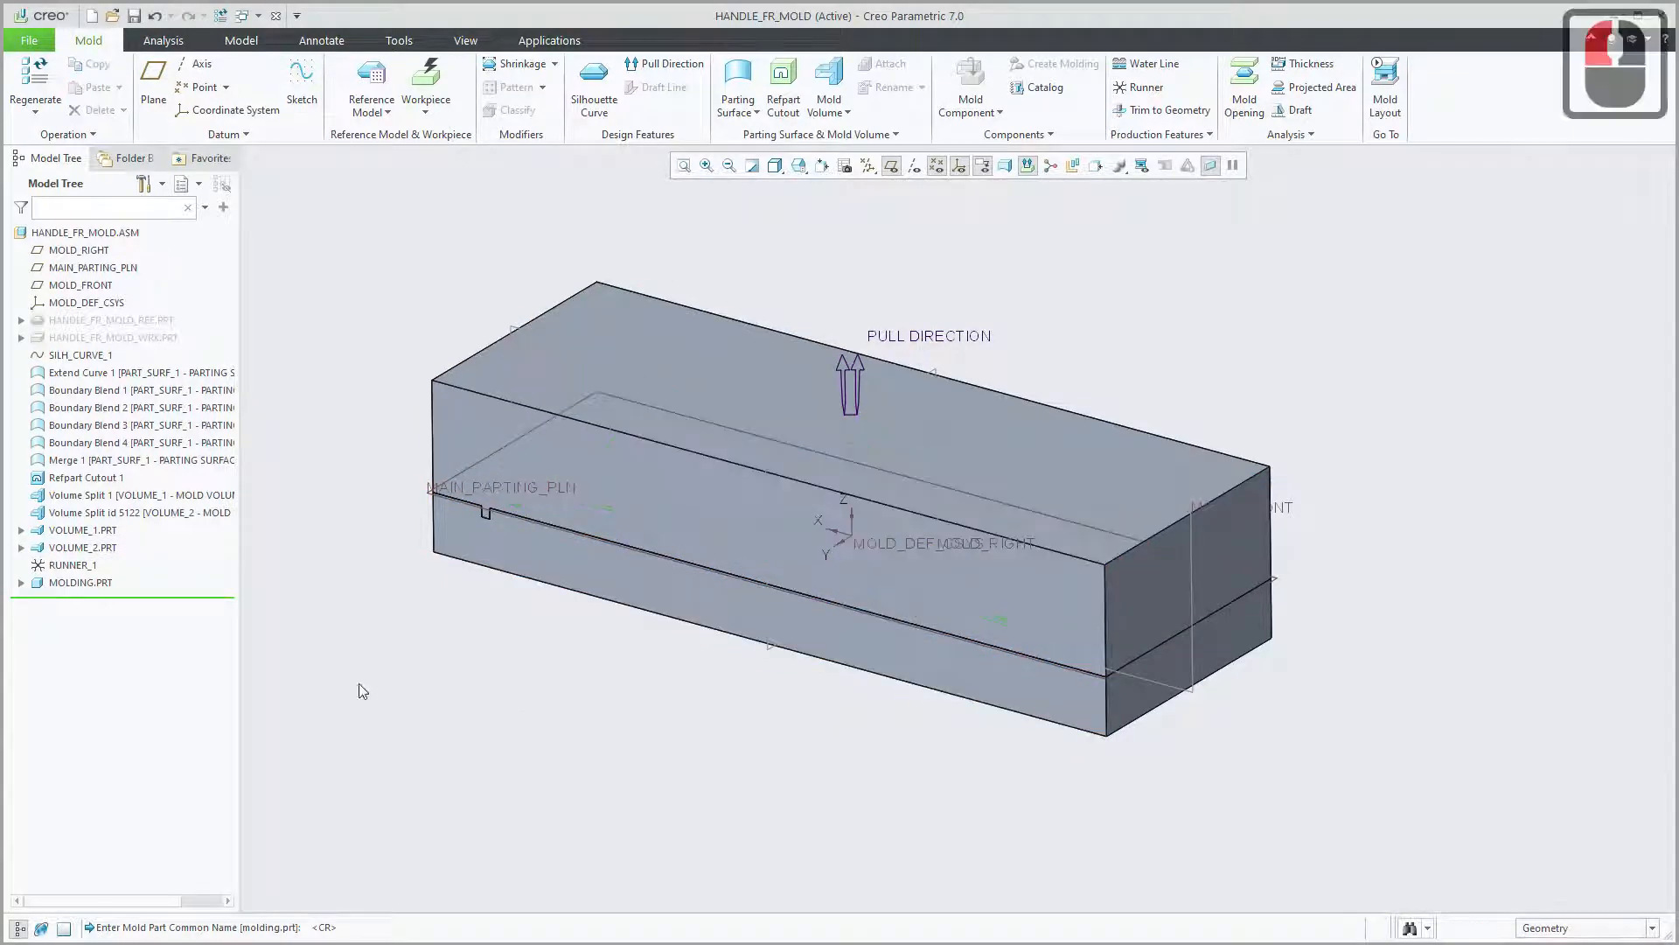
Open MOLDING.PRT and examine the molded handle together with its runner.
click(84, 583)
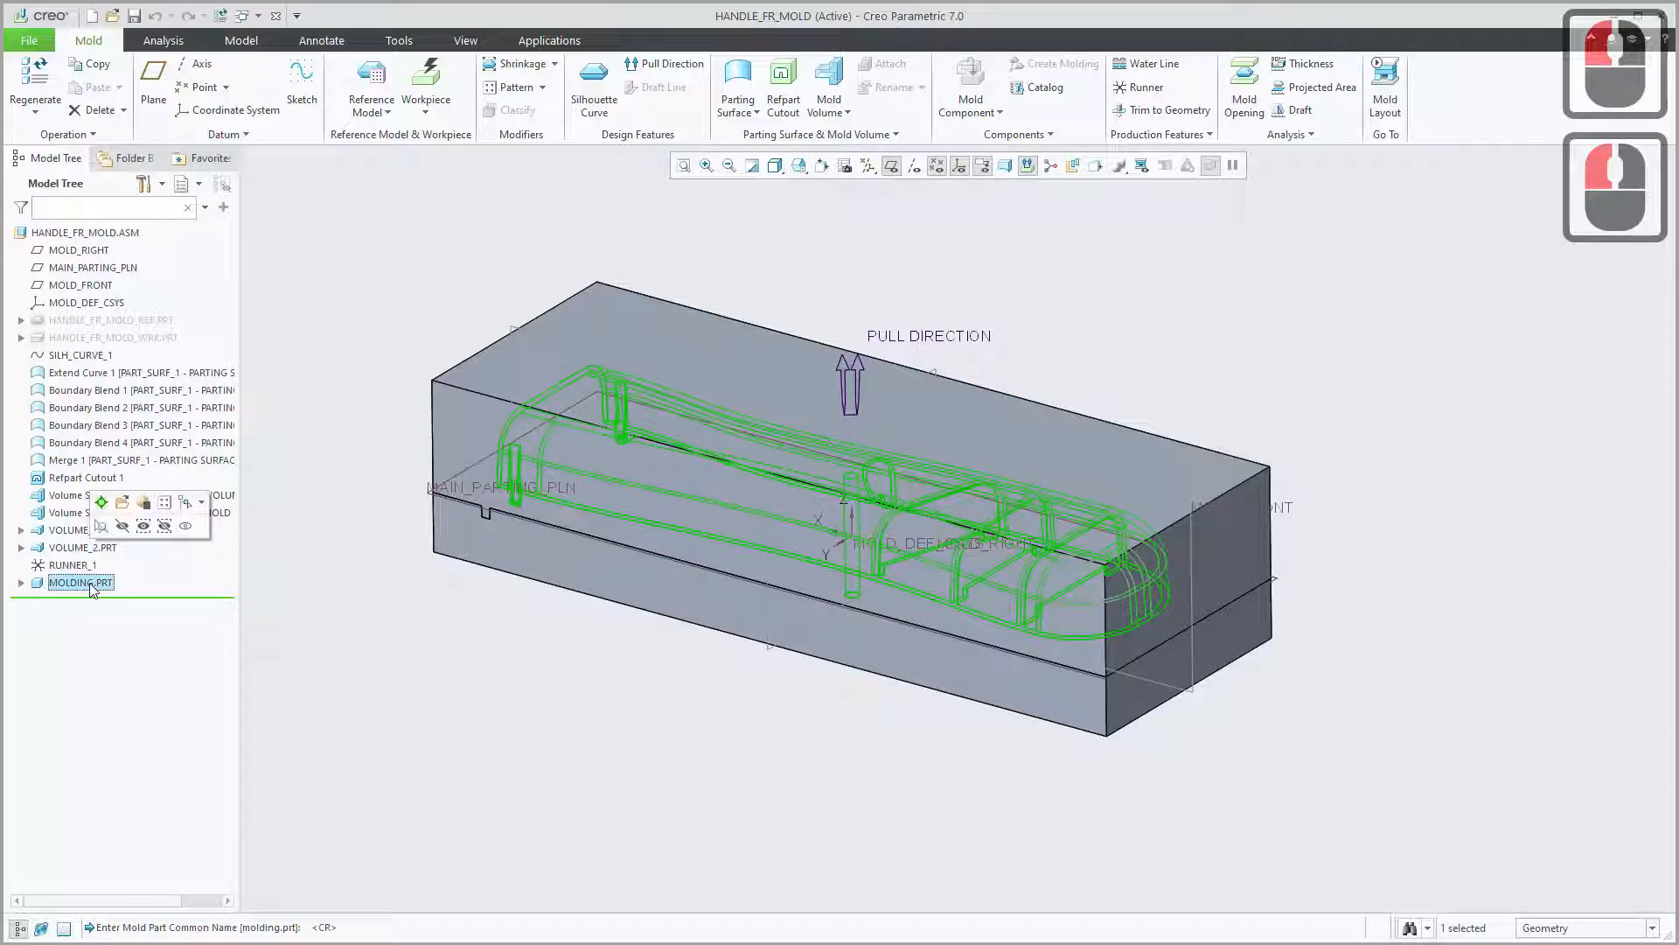
click(123, 504)
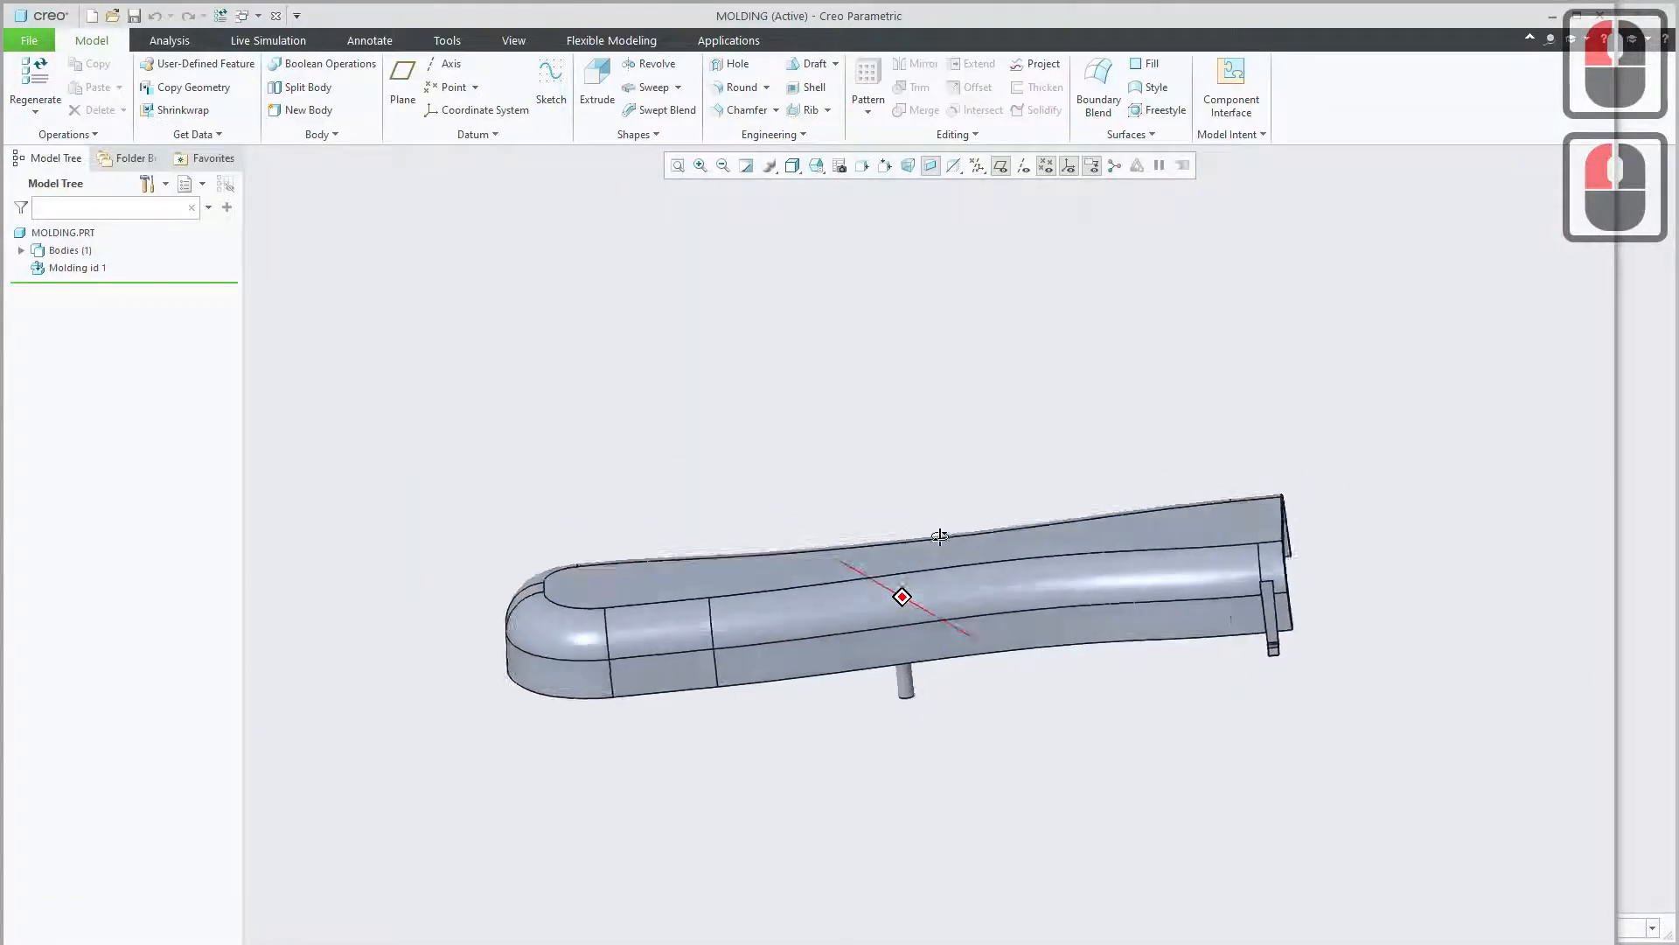
mouse_move(939, 536)
middle_down()
mouse_move(892, 394)
mouse_move(907, 510)
mouse_move(889, 505)
mouse_move(750, 620)
mouse_move(744, 645)
mouse_move(694, 654)
mouse_move(910, 720)
mouse_move(988, 710)
mouse_move(973, 674)
middle_up()
click(1064, 736)
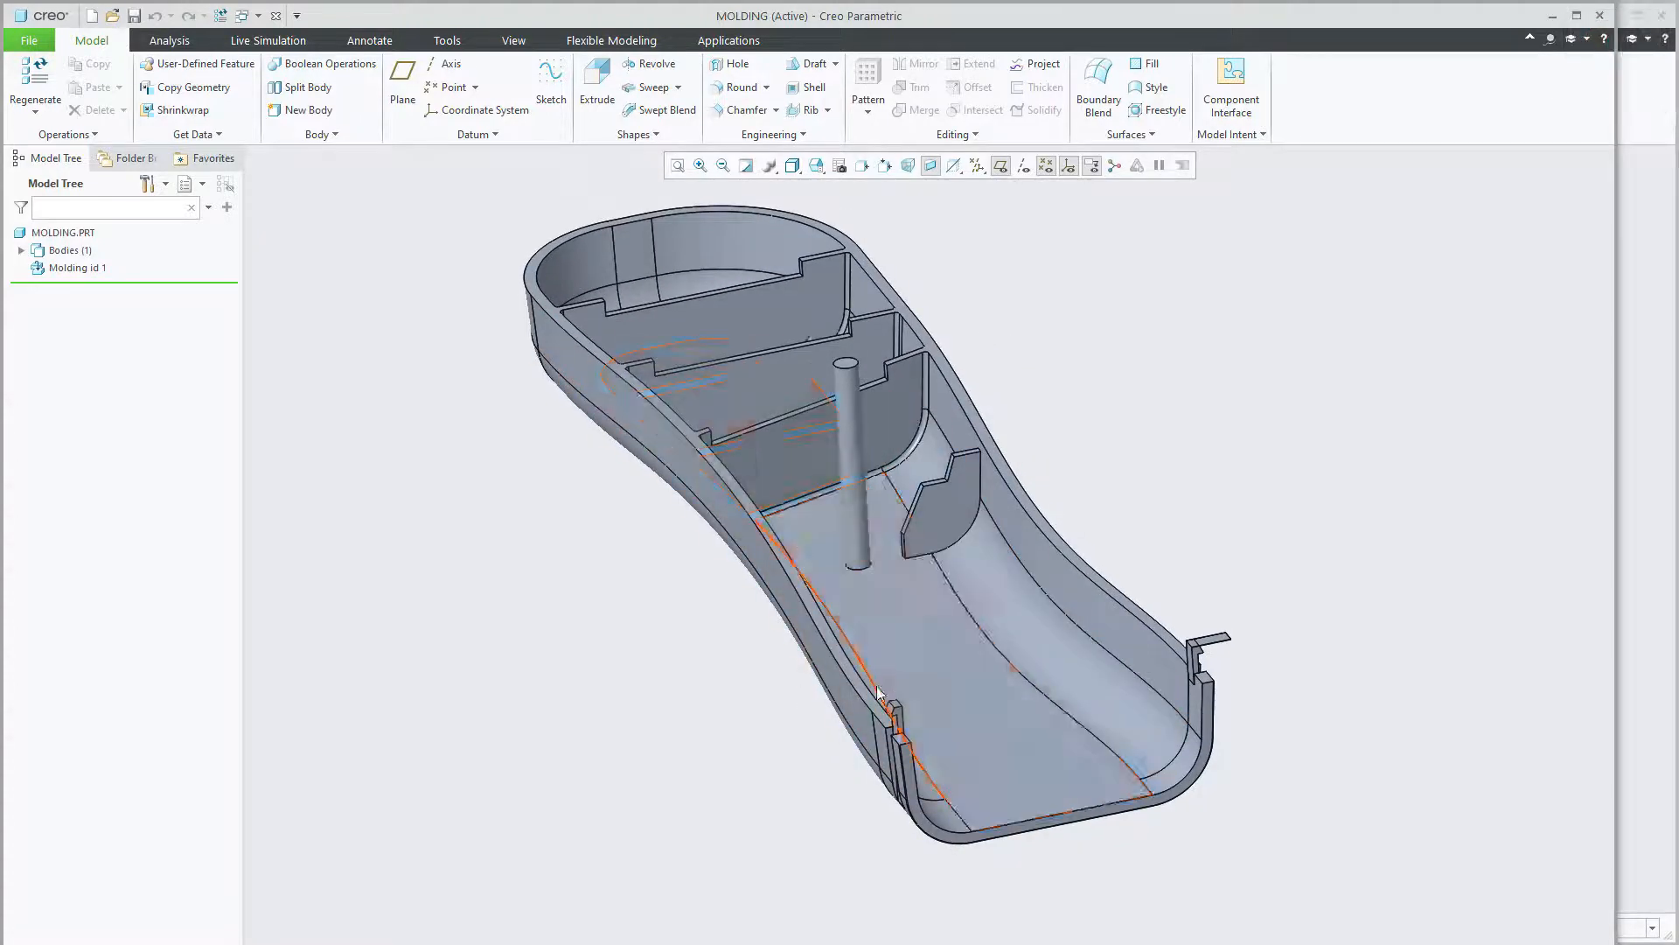
Inspect the round runner on the molding part up close and return to the HANDLE_FR_MOLD.ASM window.
middle_drag(934, 574, 933, 574)
click(221, 16)
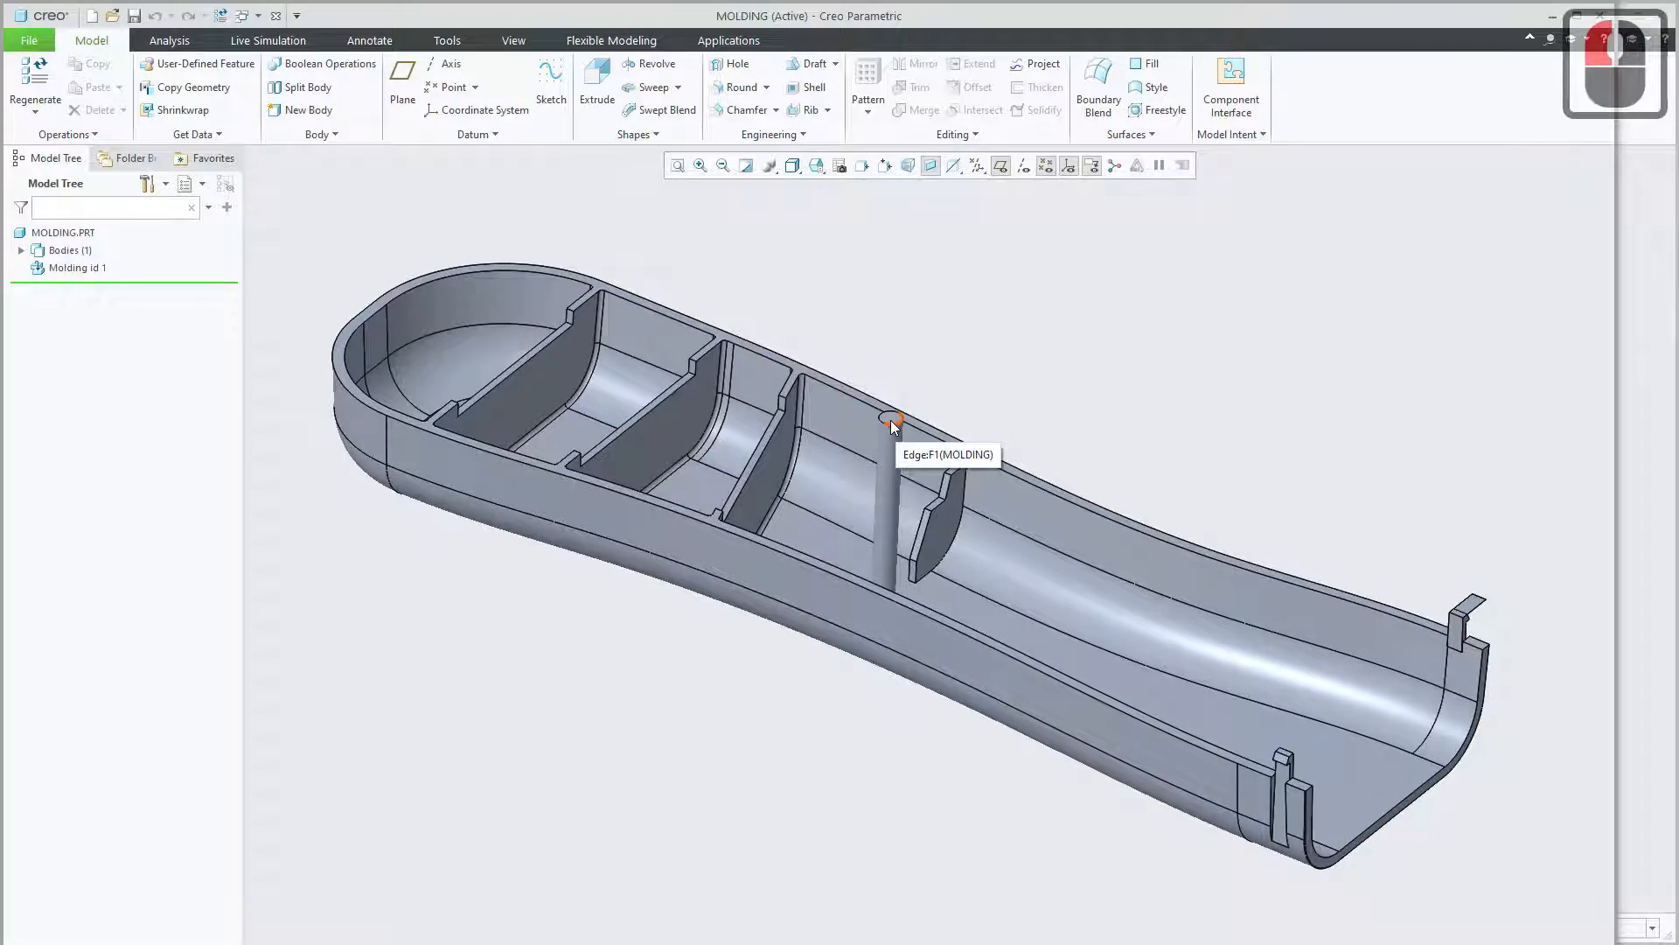
scroll(890, 421, down, 4)
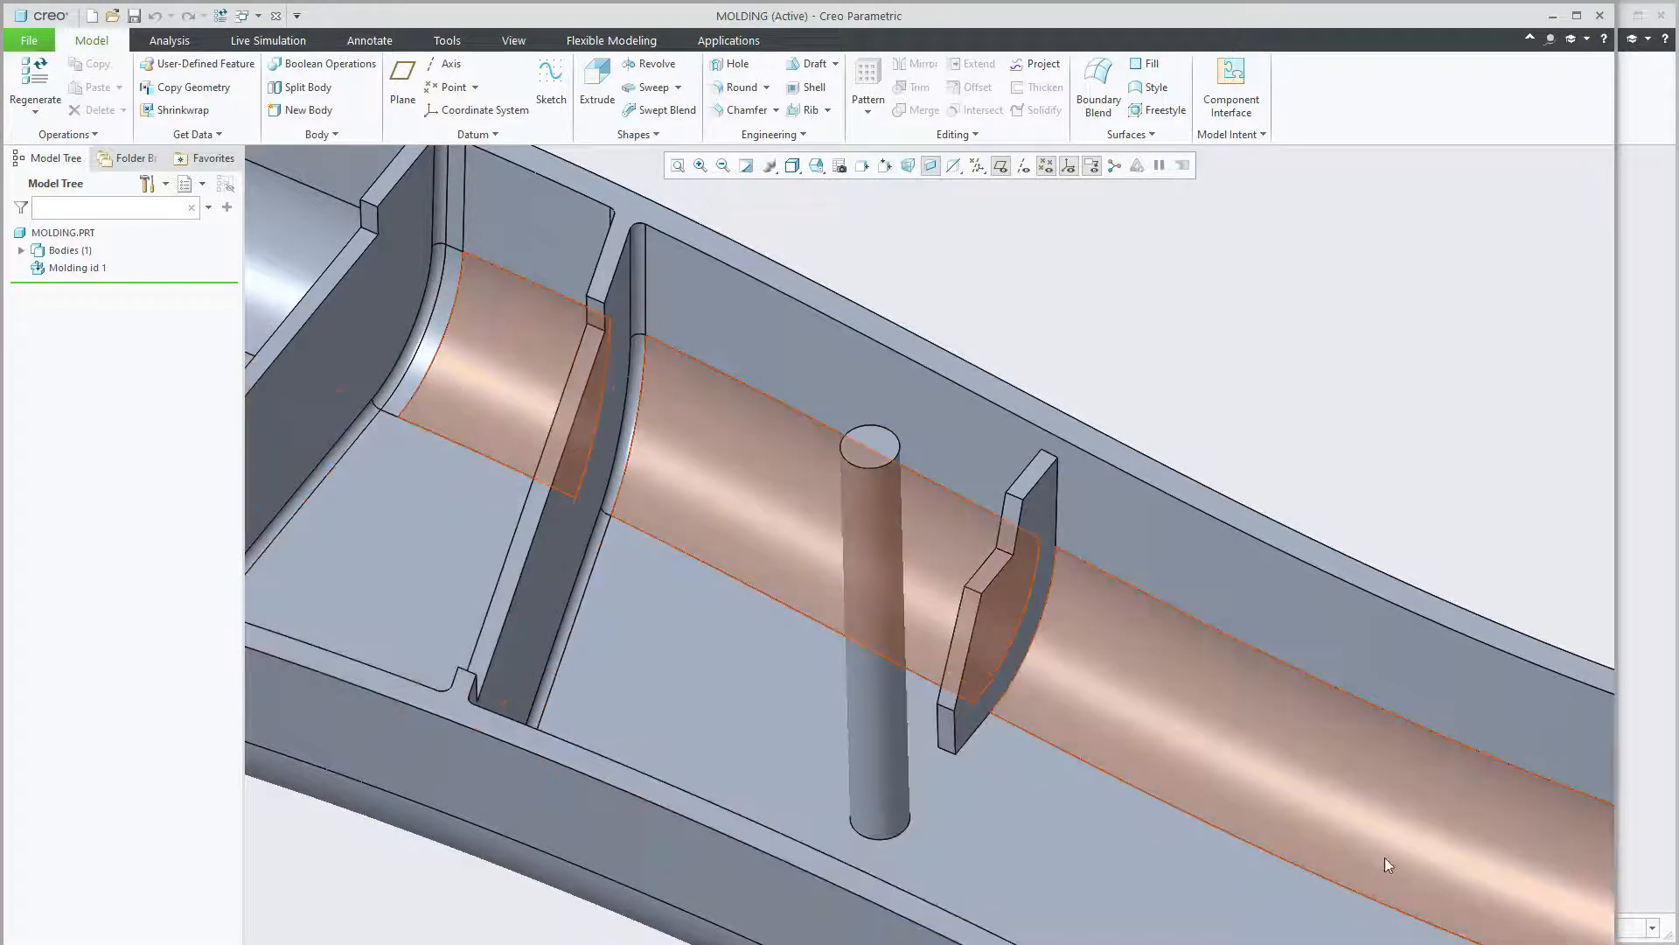
scroll(1214, 787, up, 4)
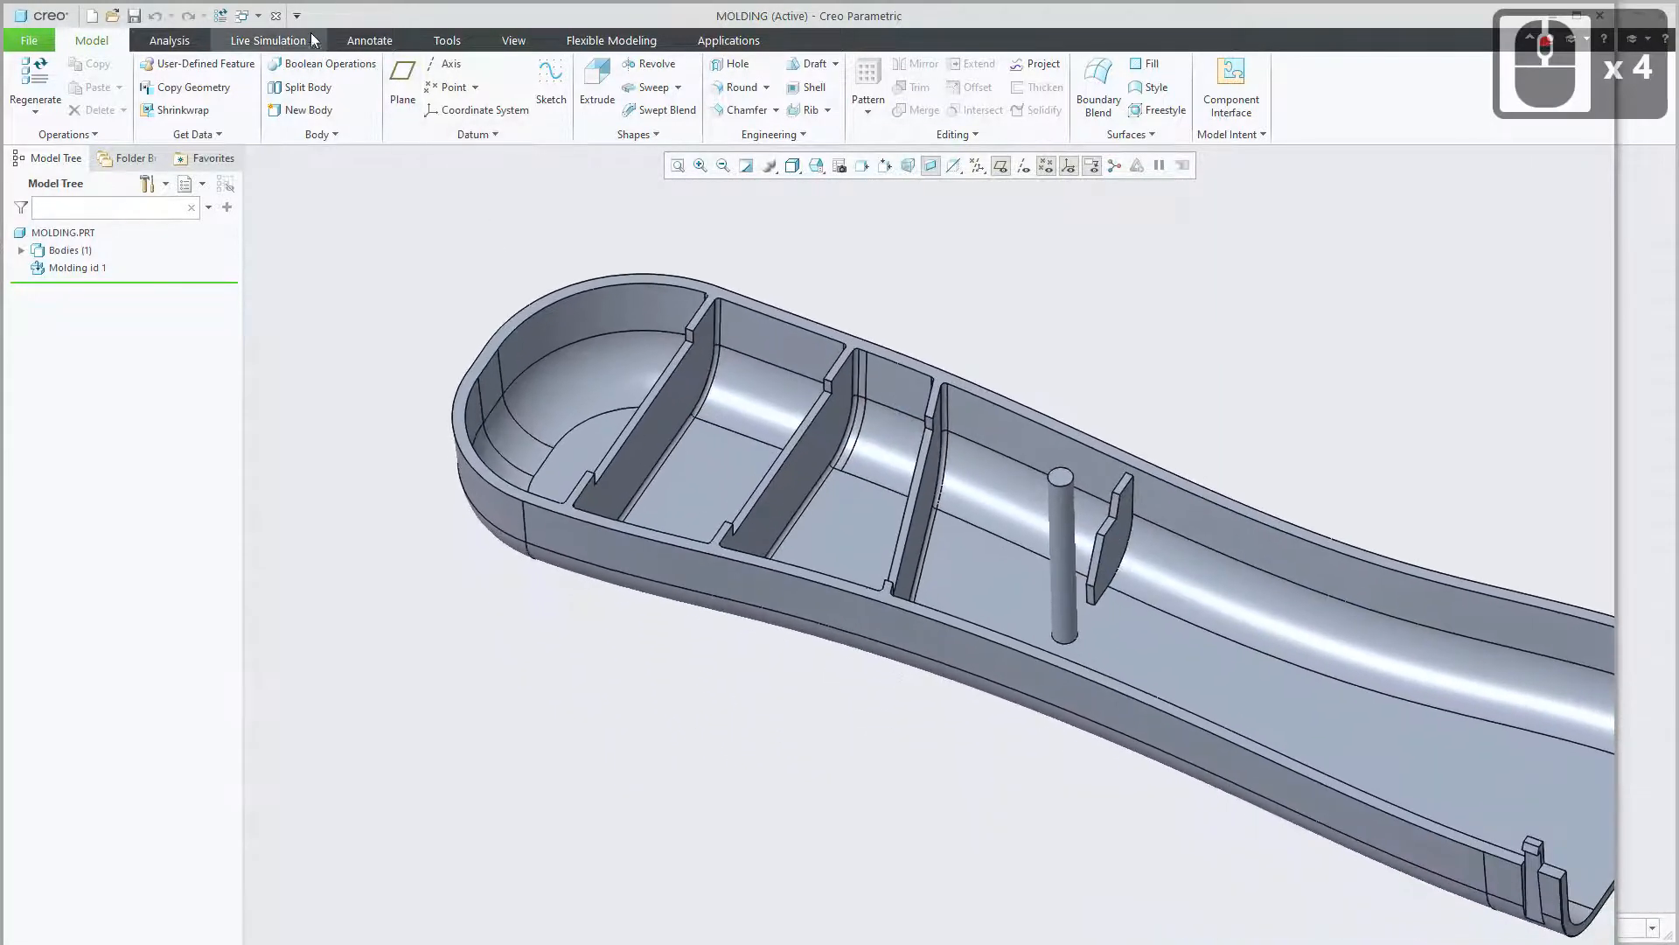
click(258, 15)
click(292, 40)
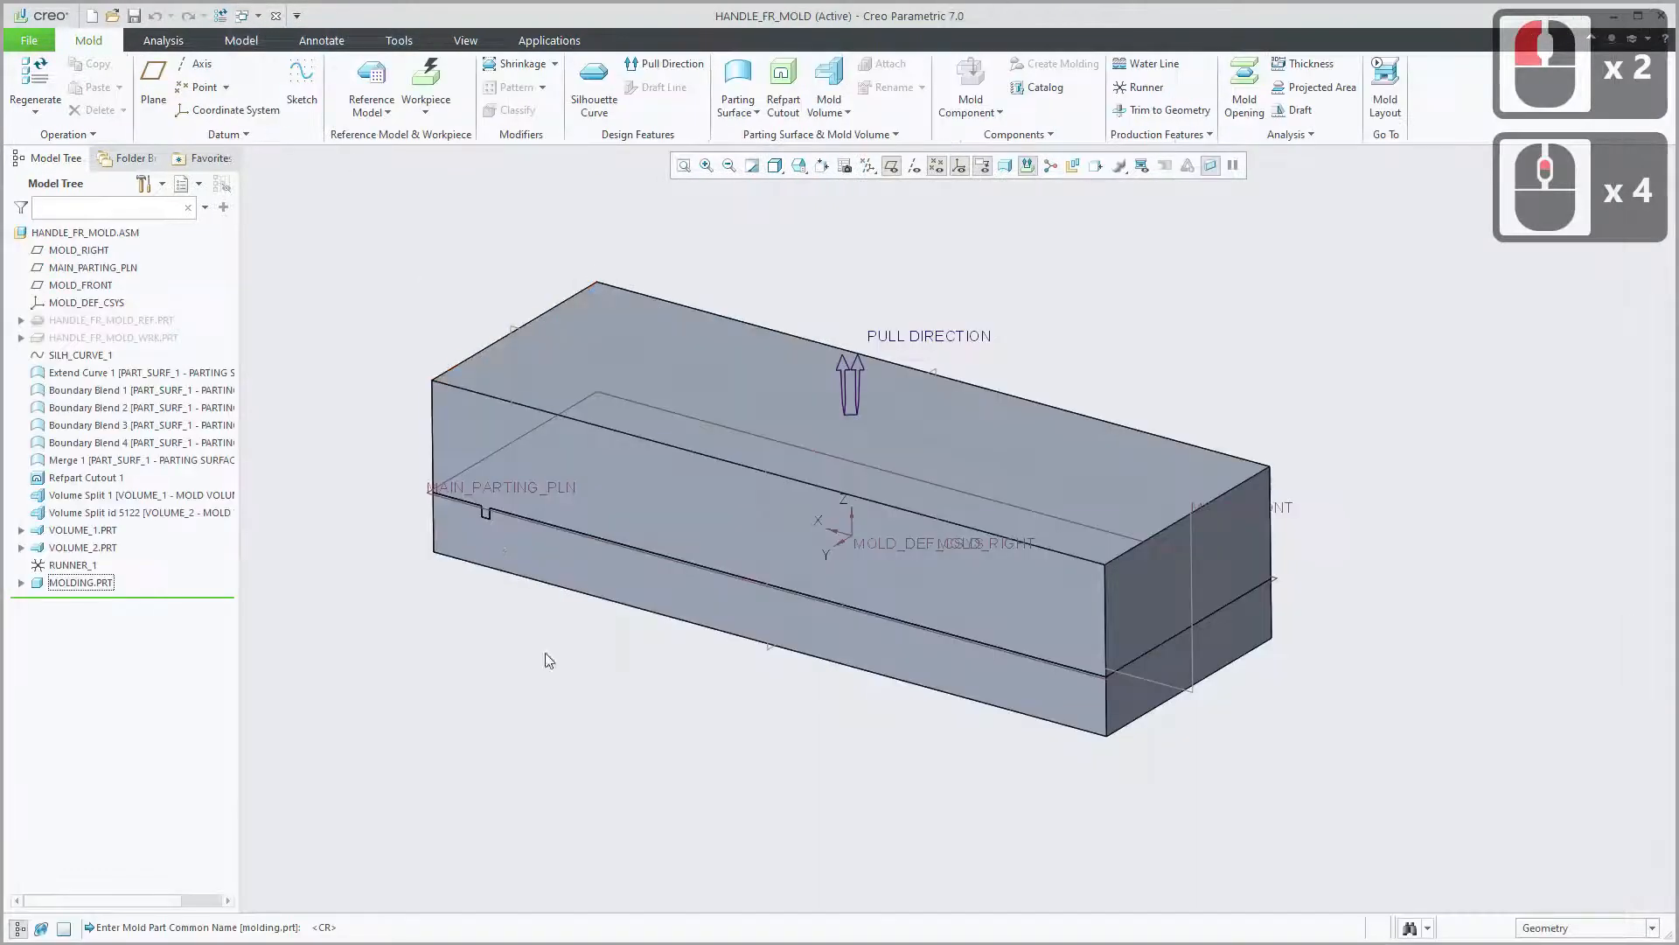
Open VOLUME_1.PRT from the mold assembly and view its cavity side.
click(595, 750)
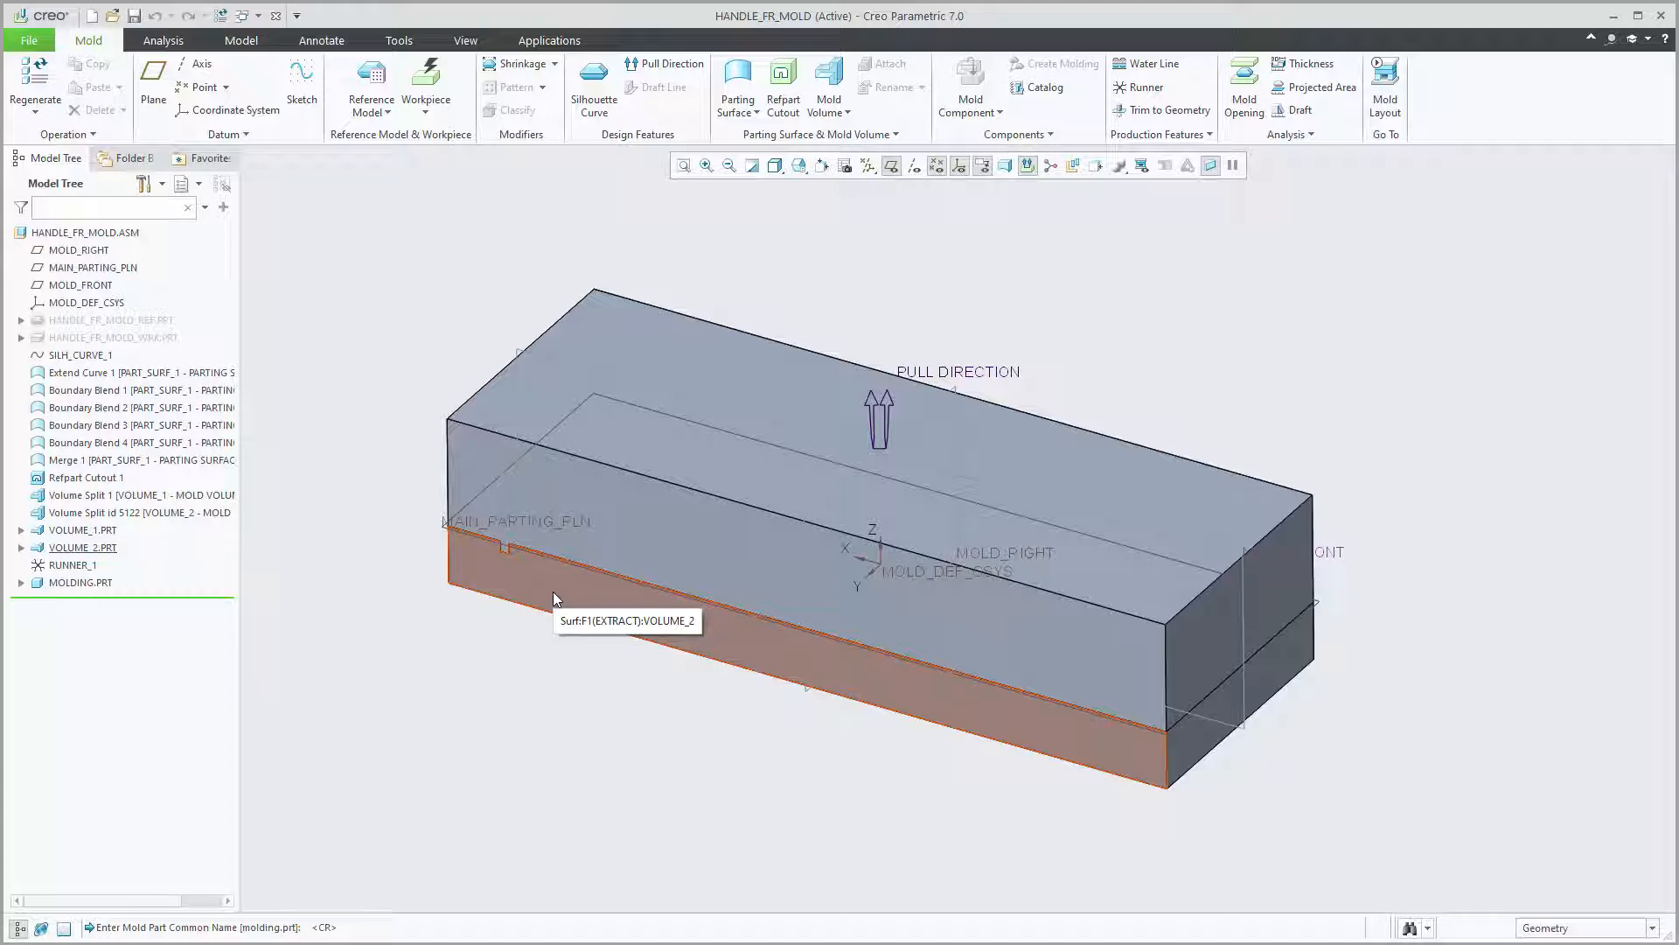
click(475, 459)
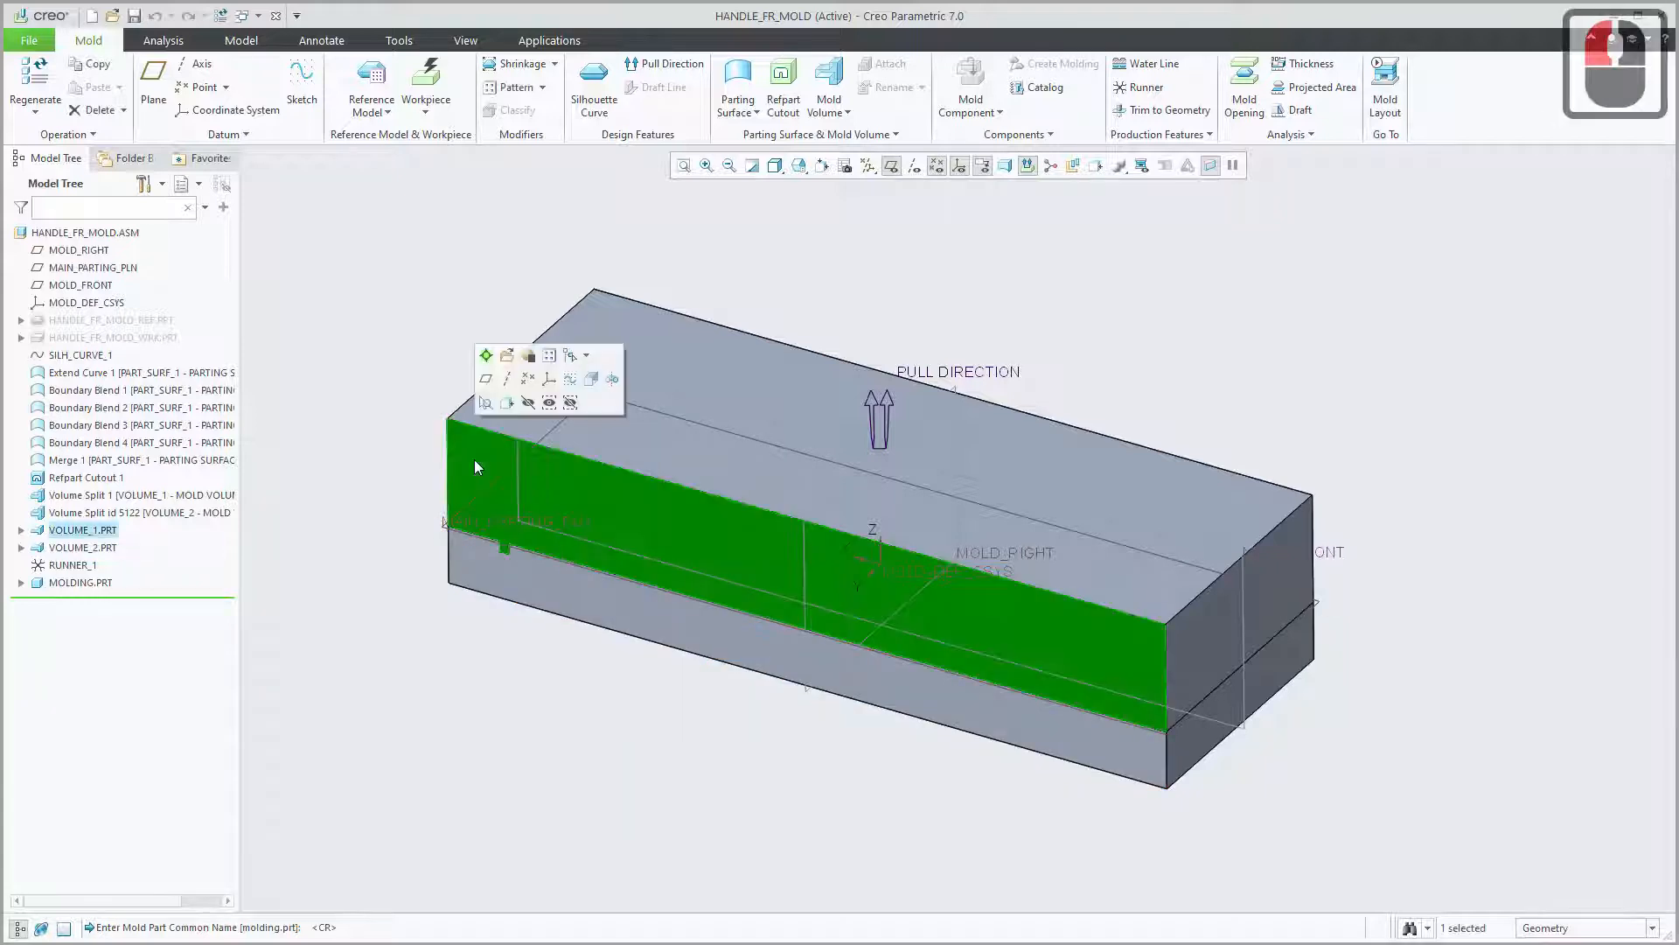
click(506, 354)
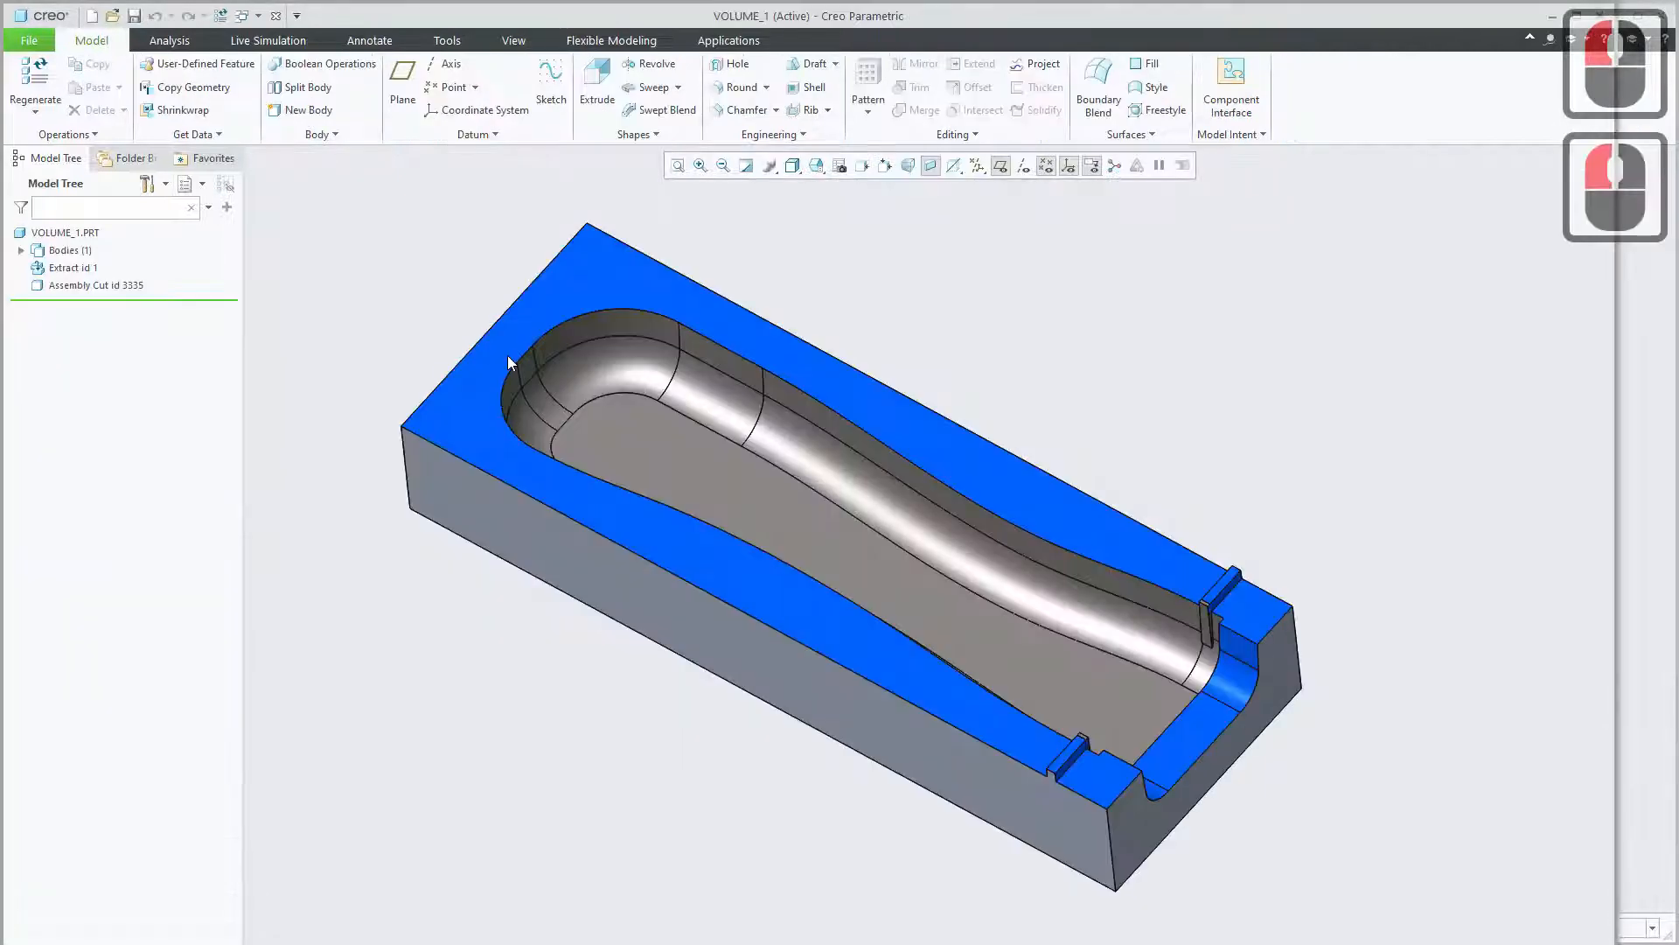
click(482, 806)
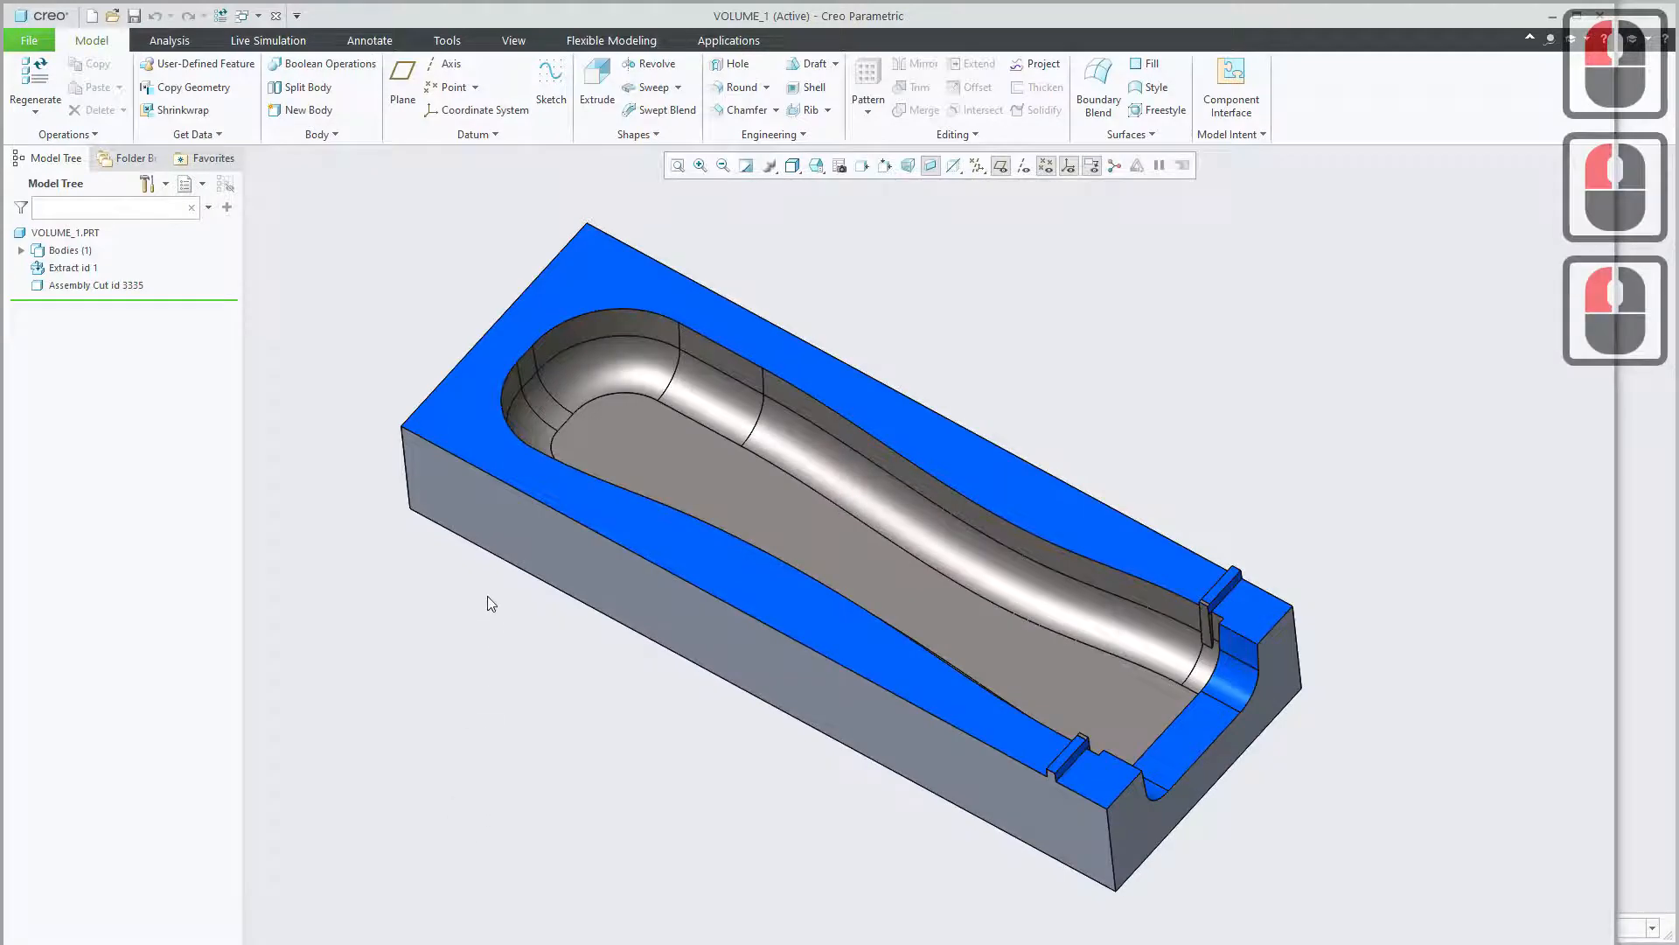
middle_drag(490, 603, 551, 507)
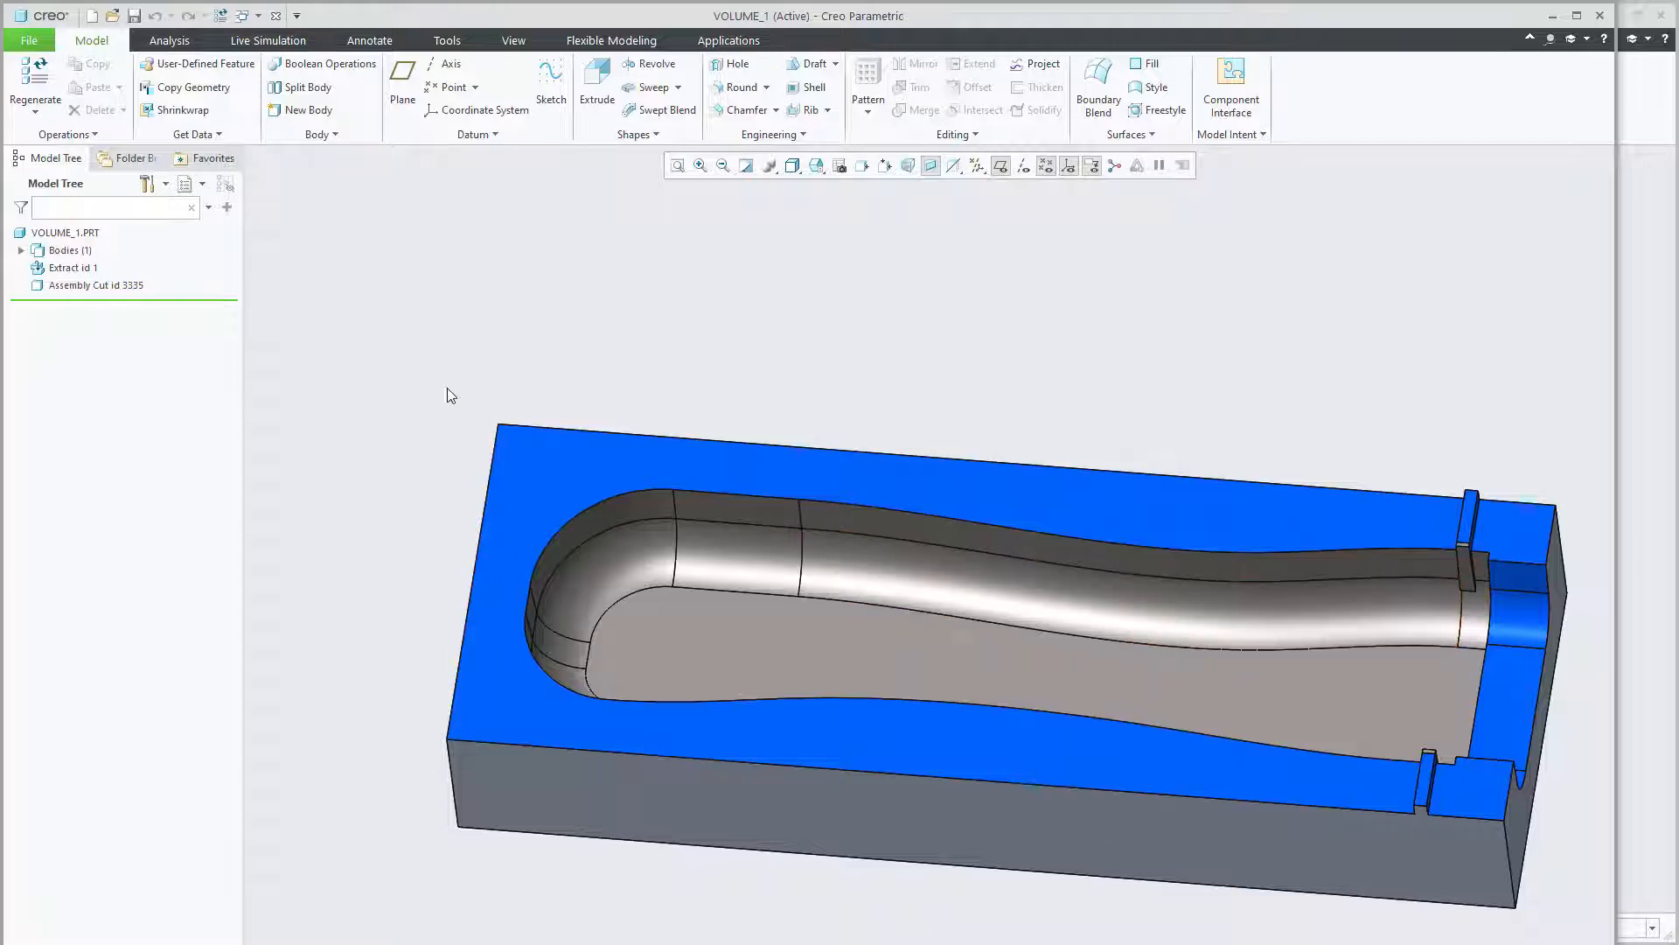
Start an Extrude sketch on the flat parting face surrounding the cavity of VOLUME_1.
click(425, 403)
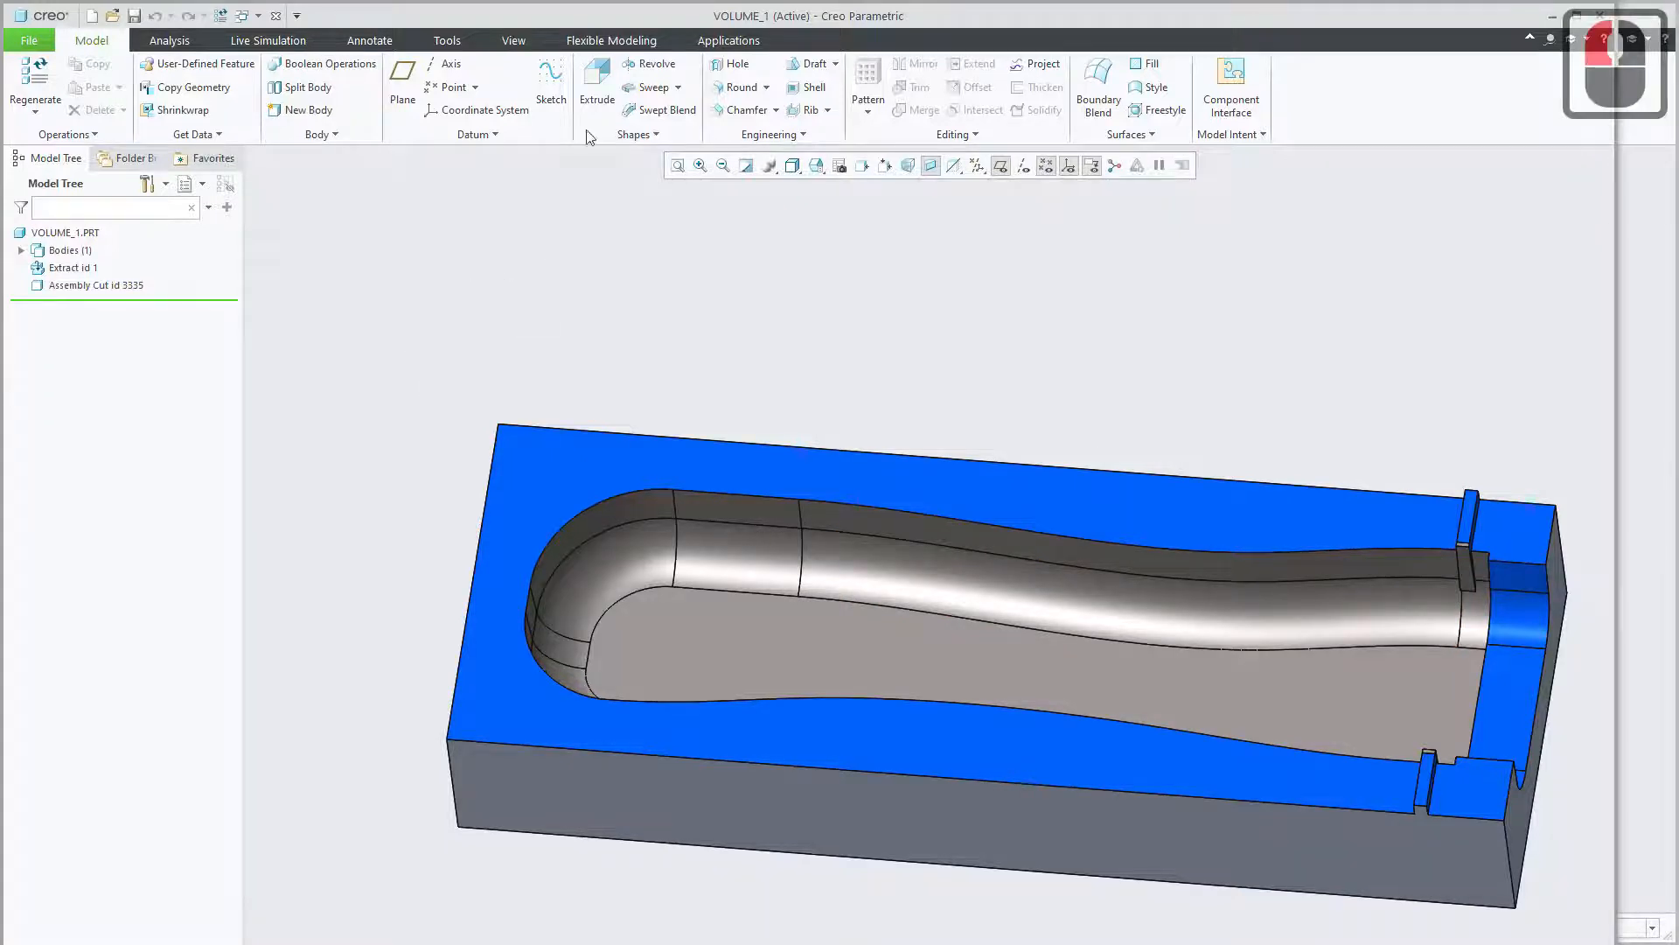
click(565, 469)
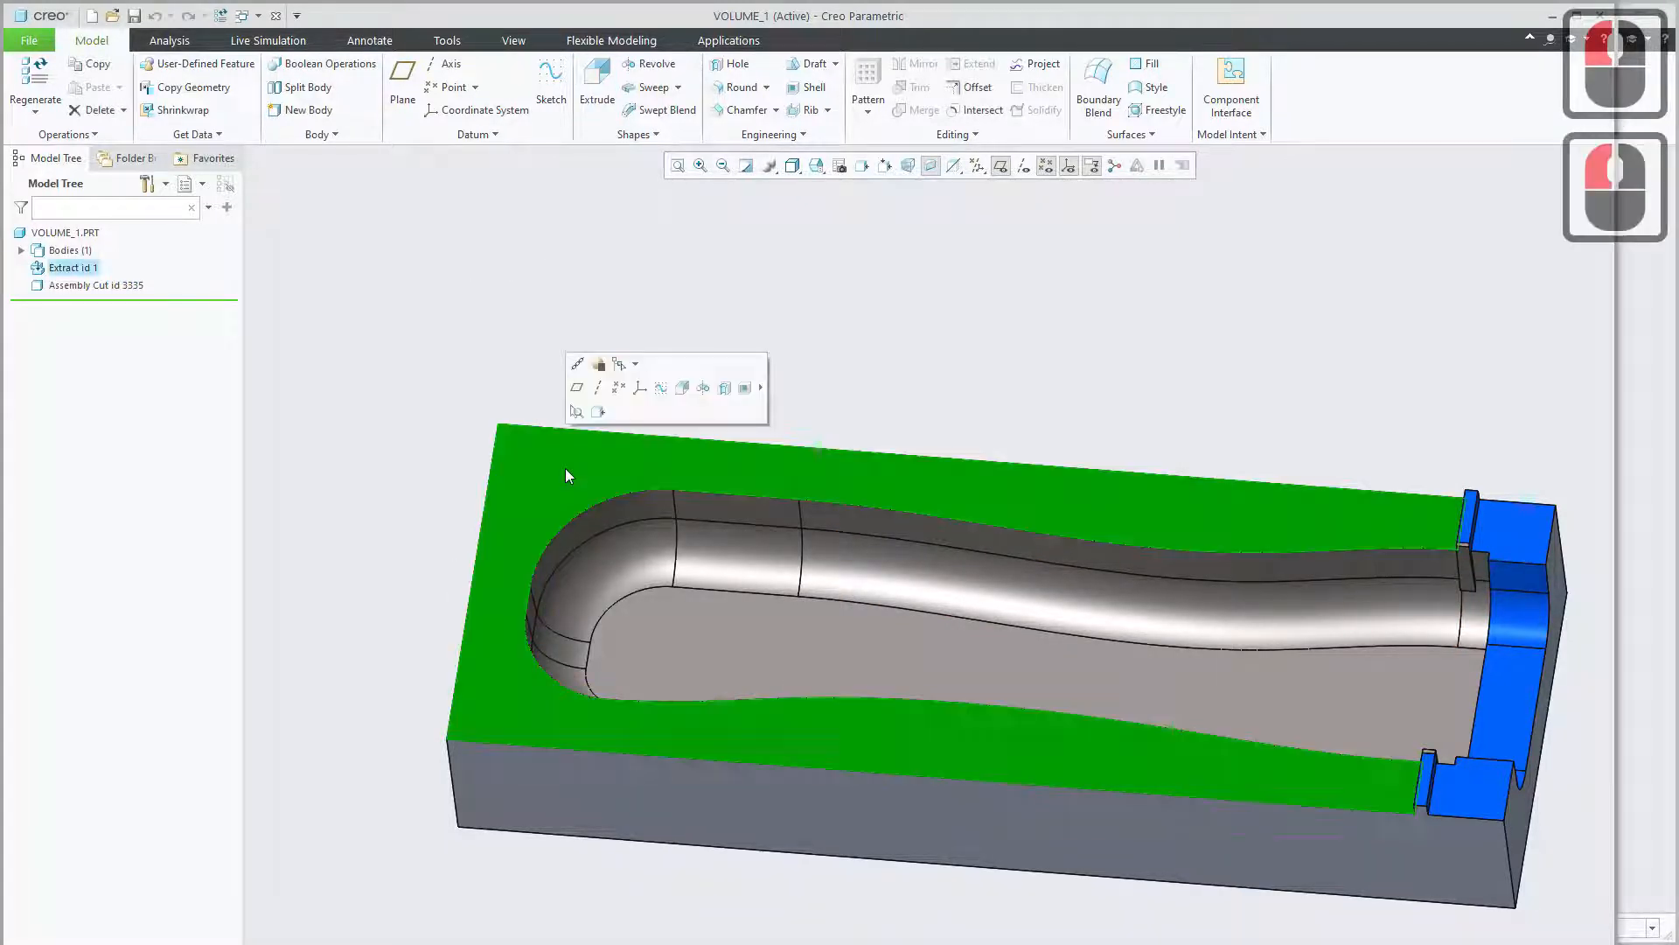
click(684, 391)
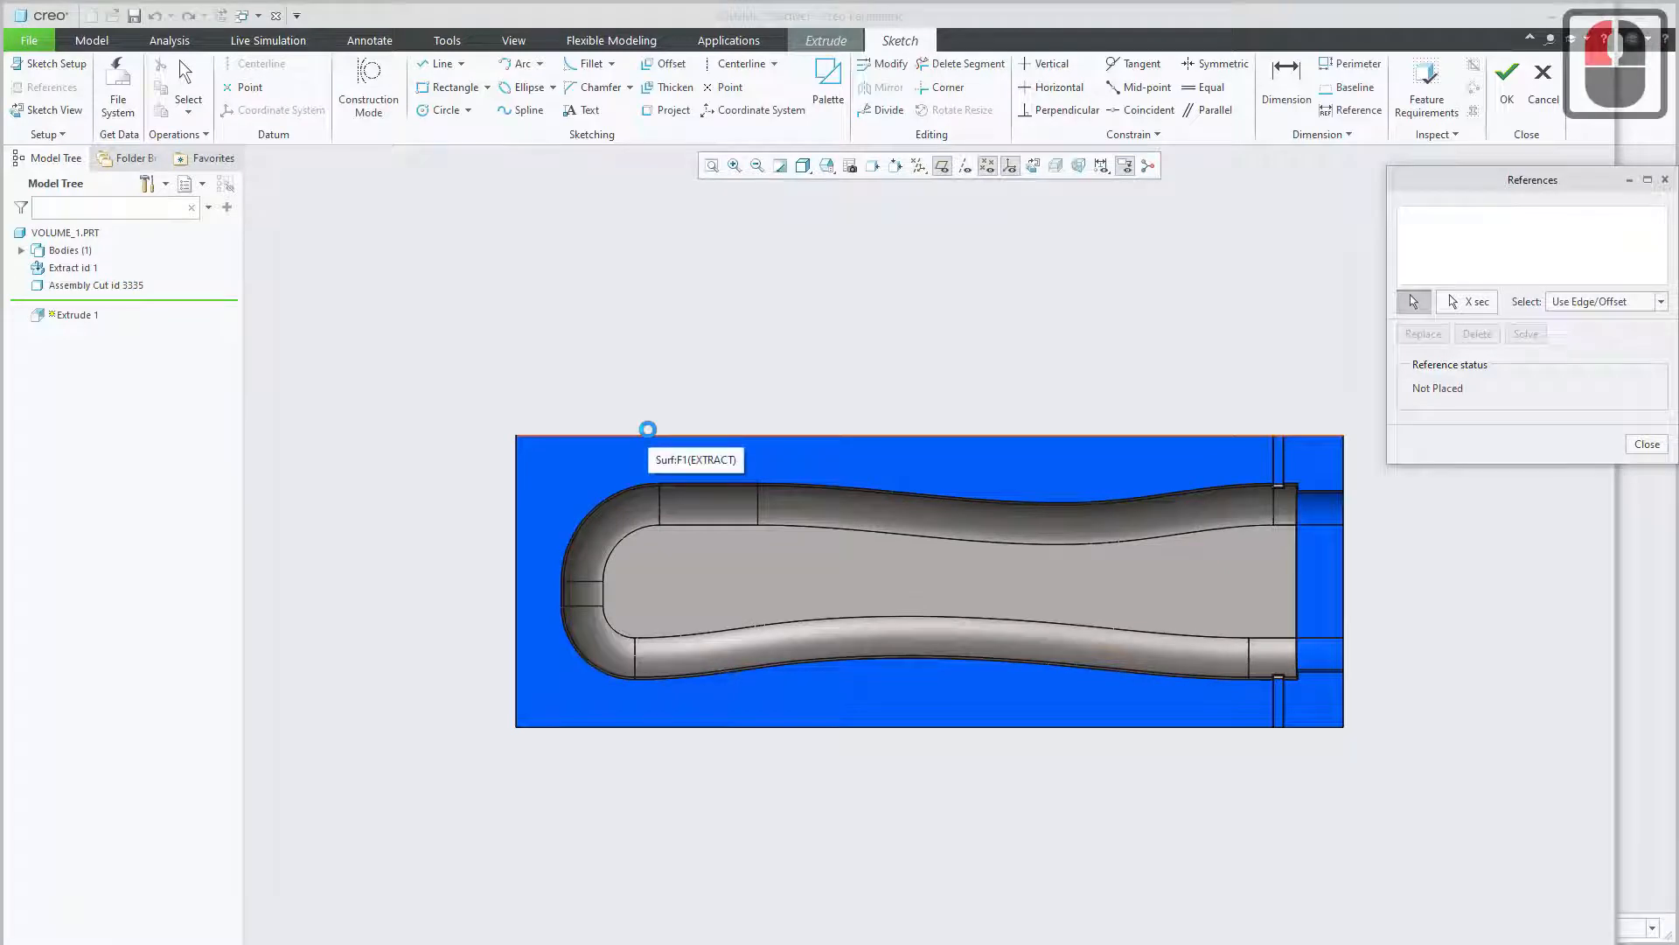
Add the four outer side faces of the block as sketch references.
drag(1528, 191, 1407, 201)
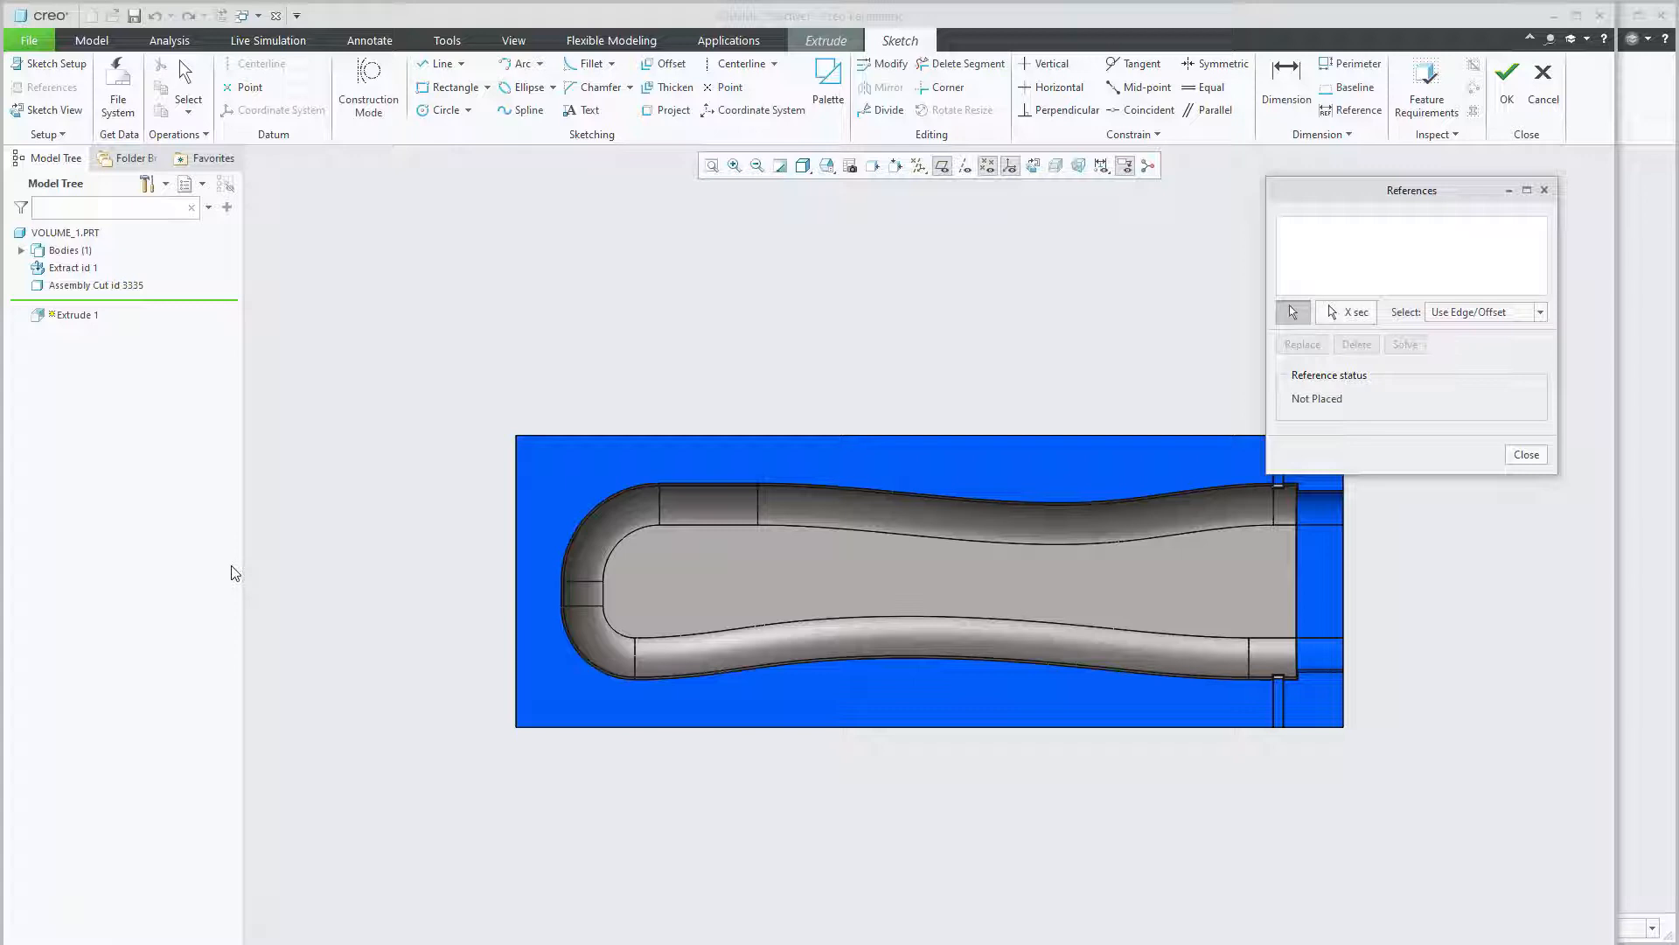
drag(1315, 201, 1331, 178)
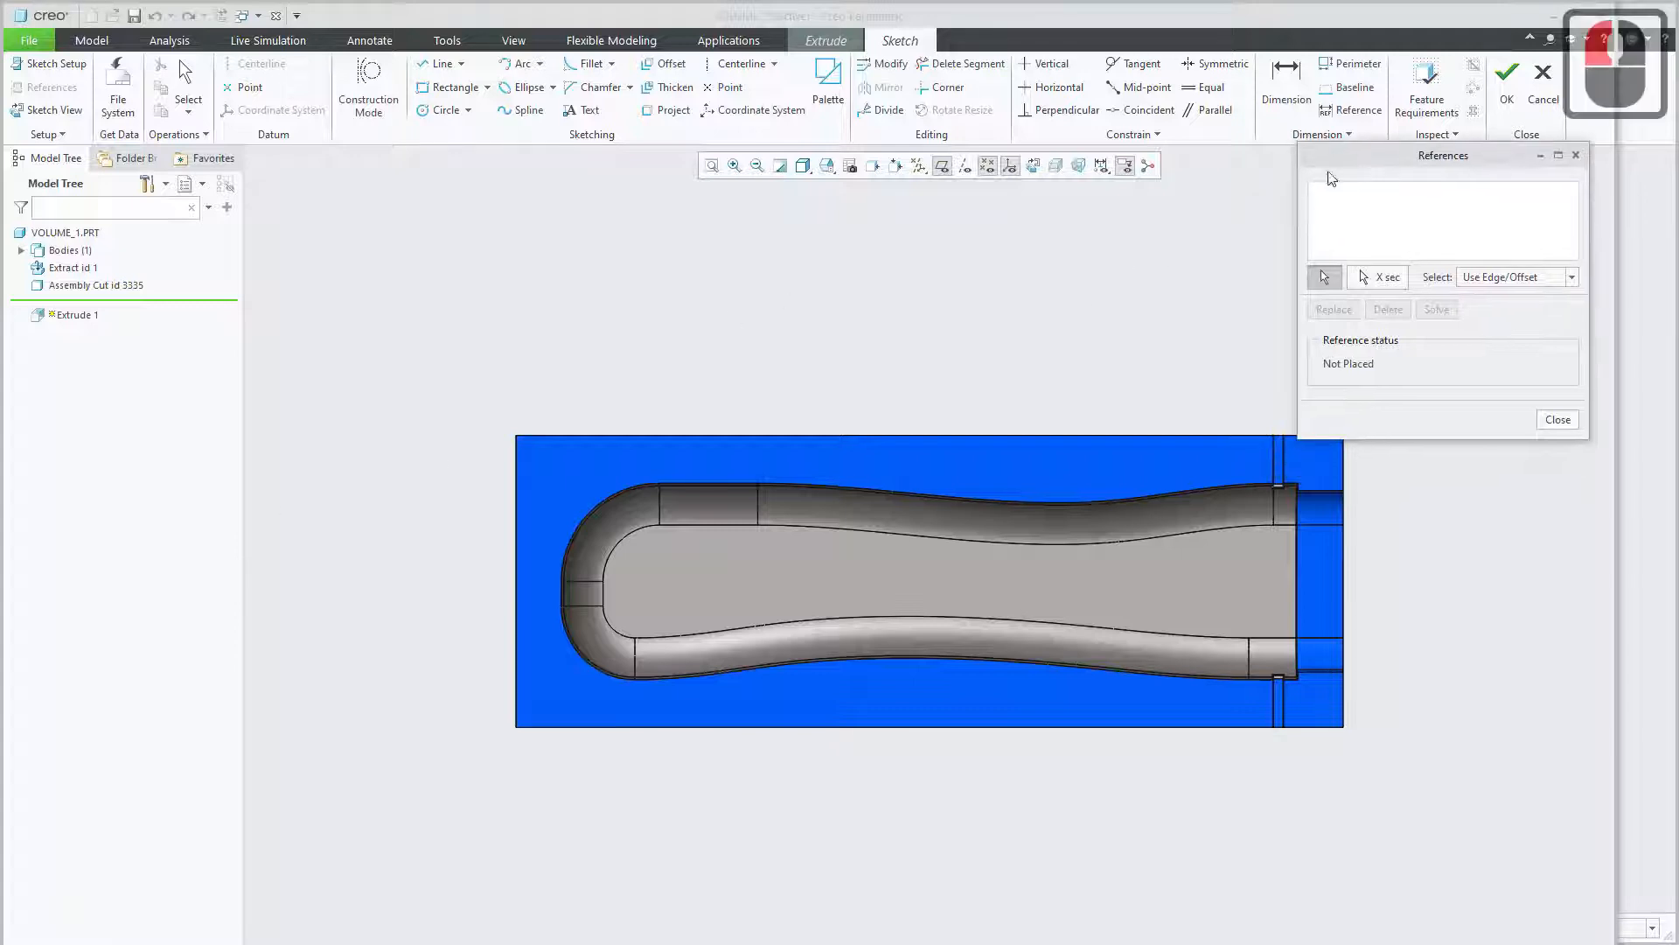
click(666, 437)
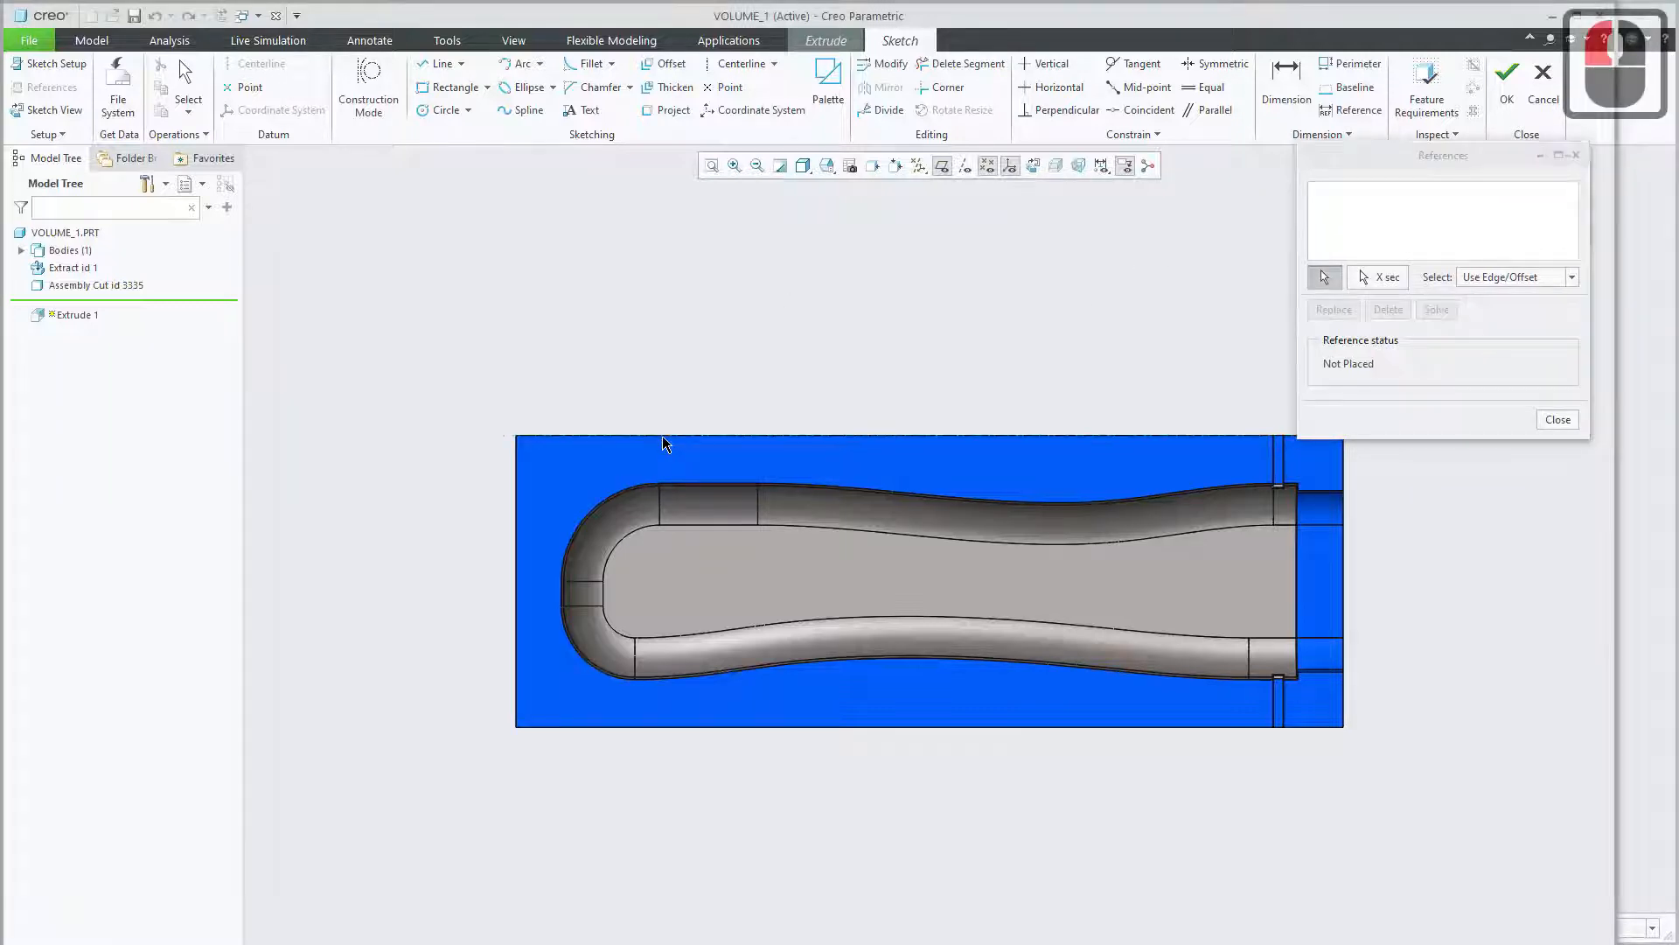
click(520, 549)
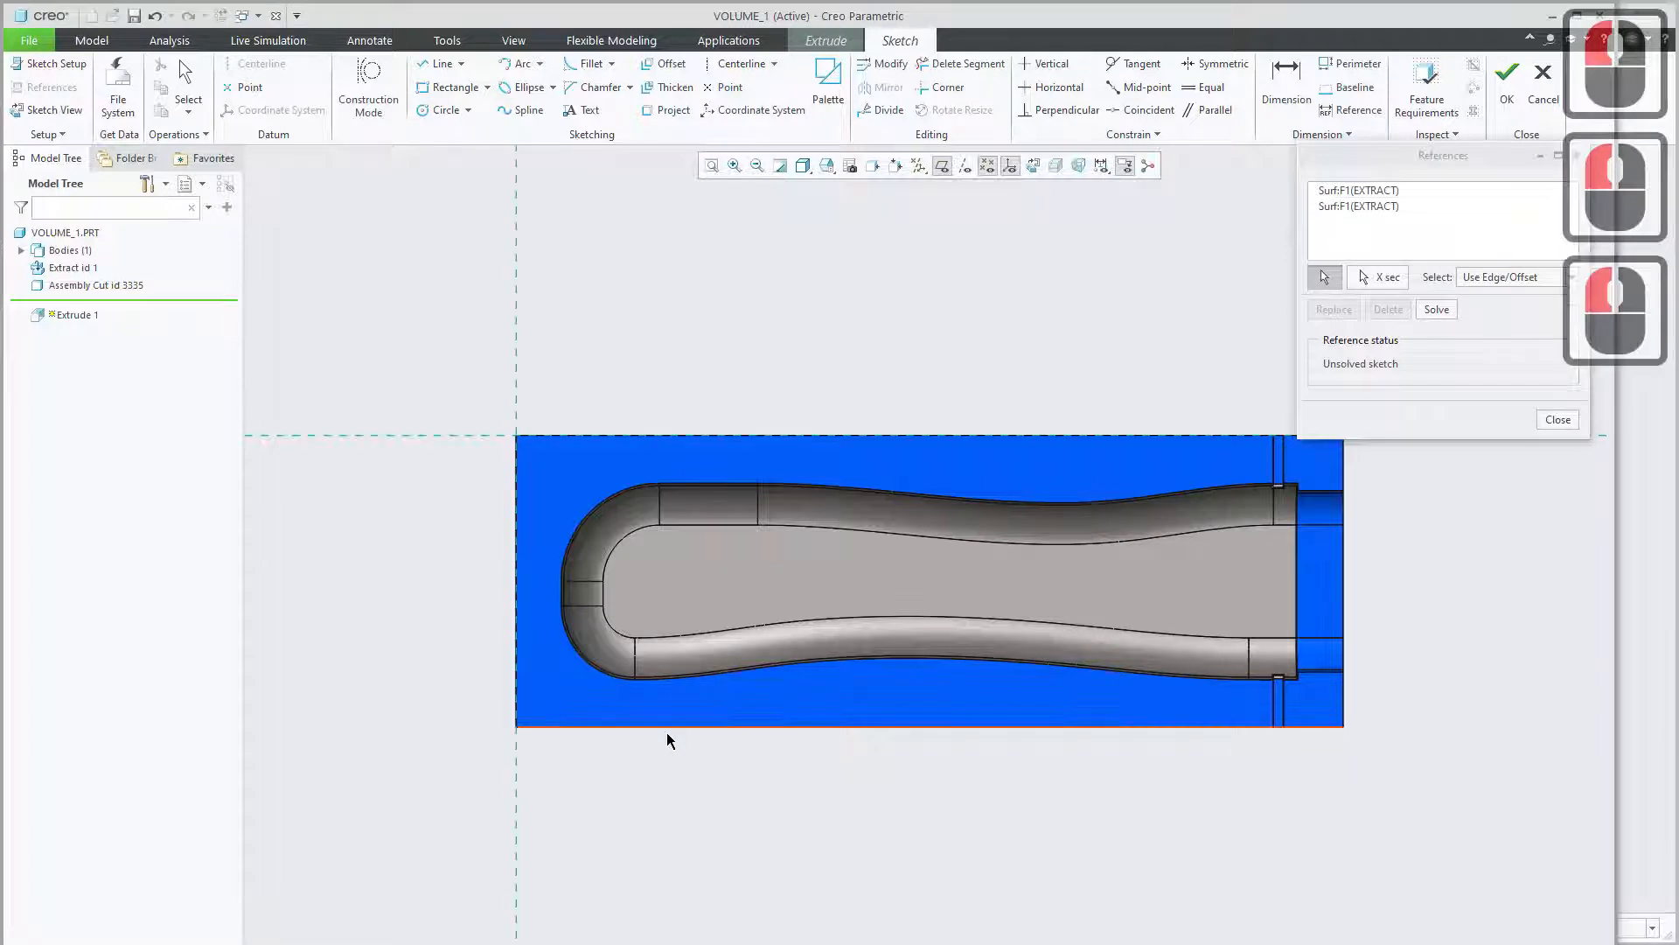
click(746, 728)
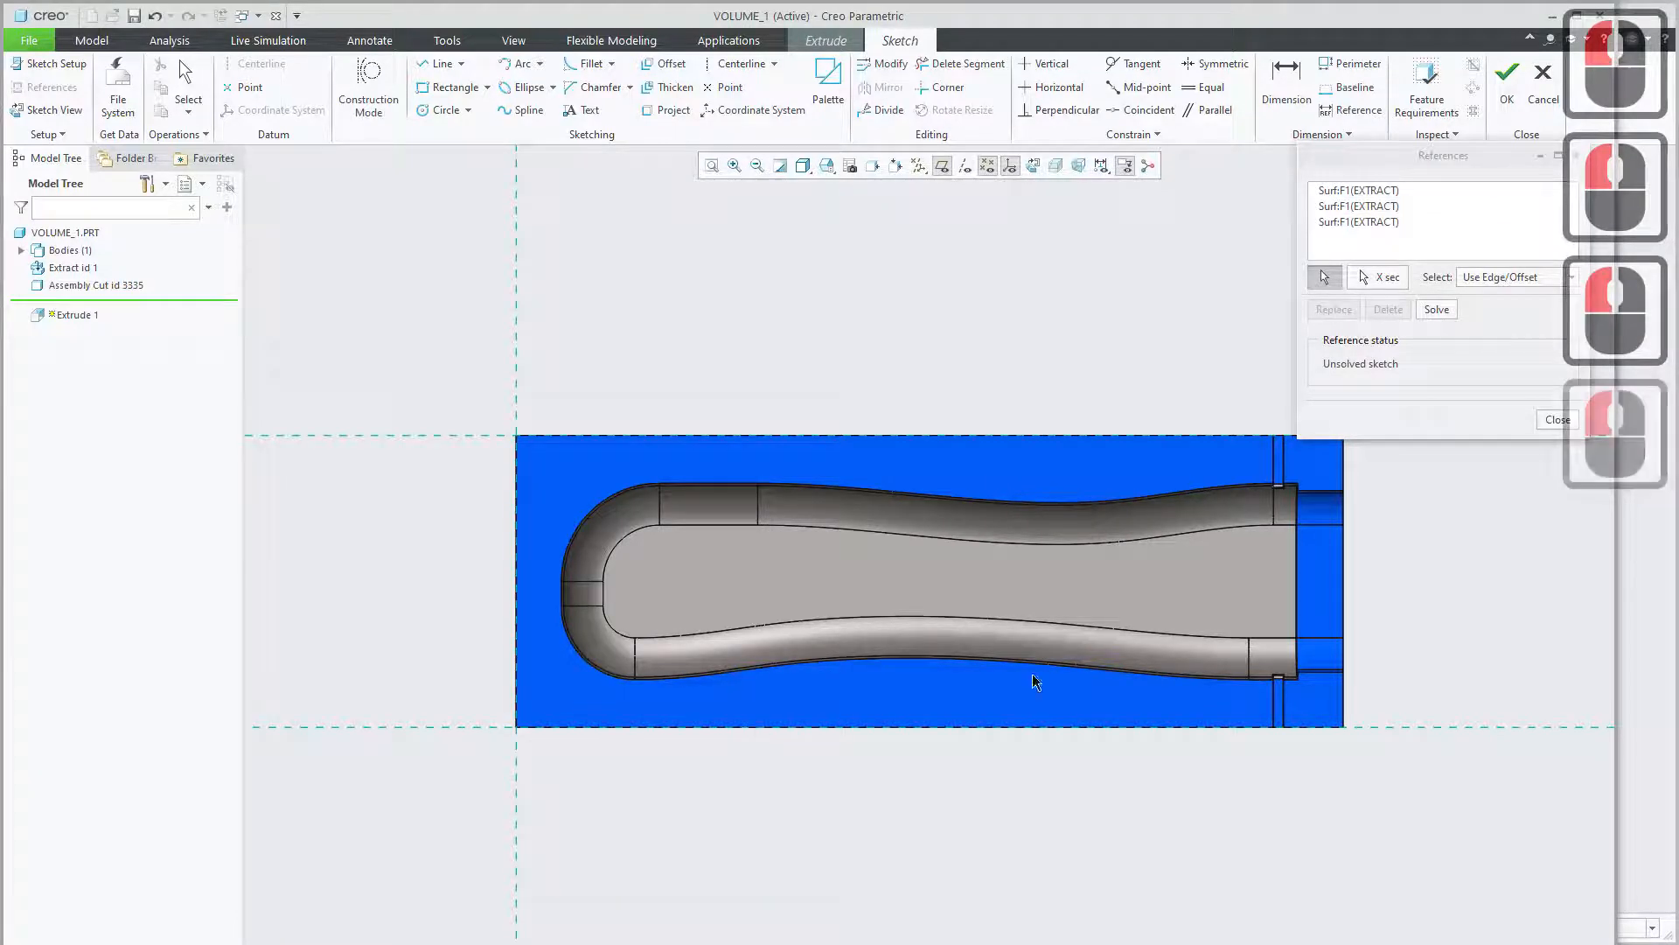
click(1344, 578)
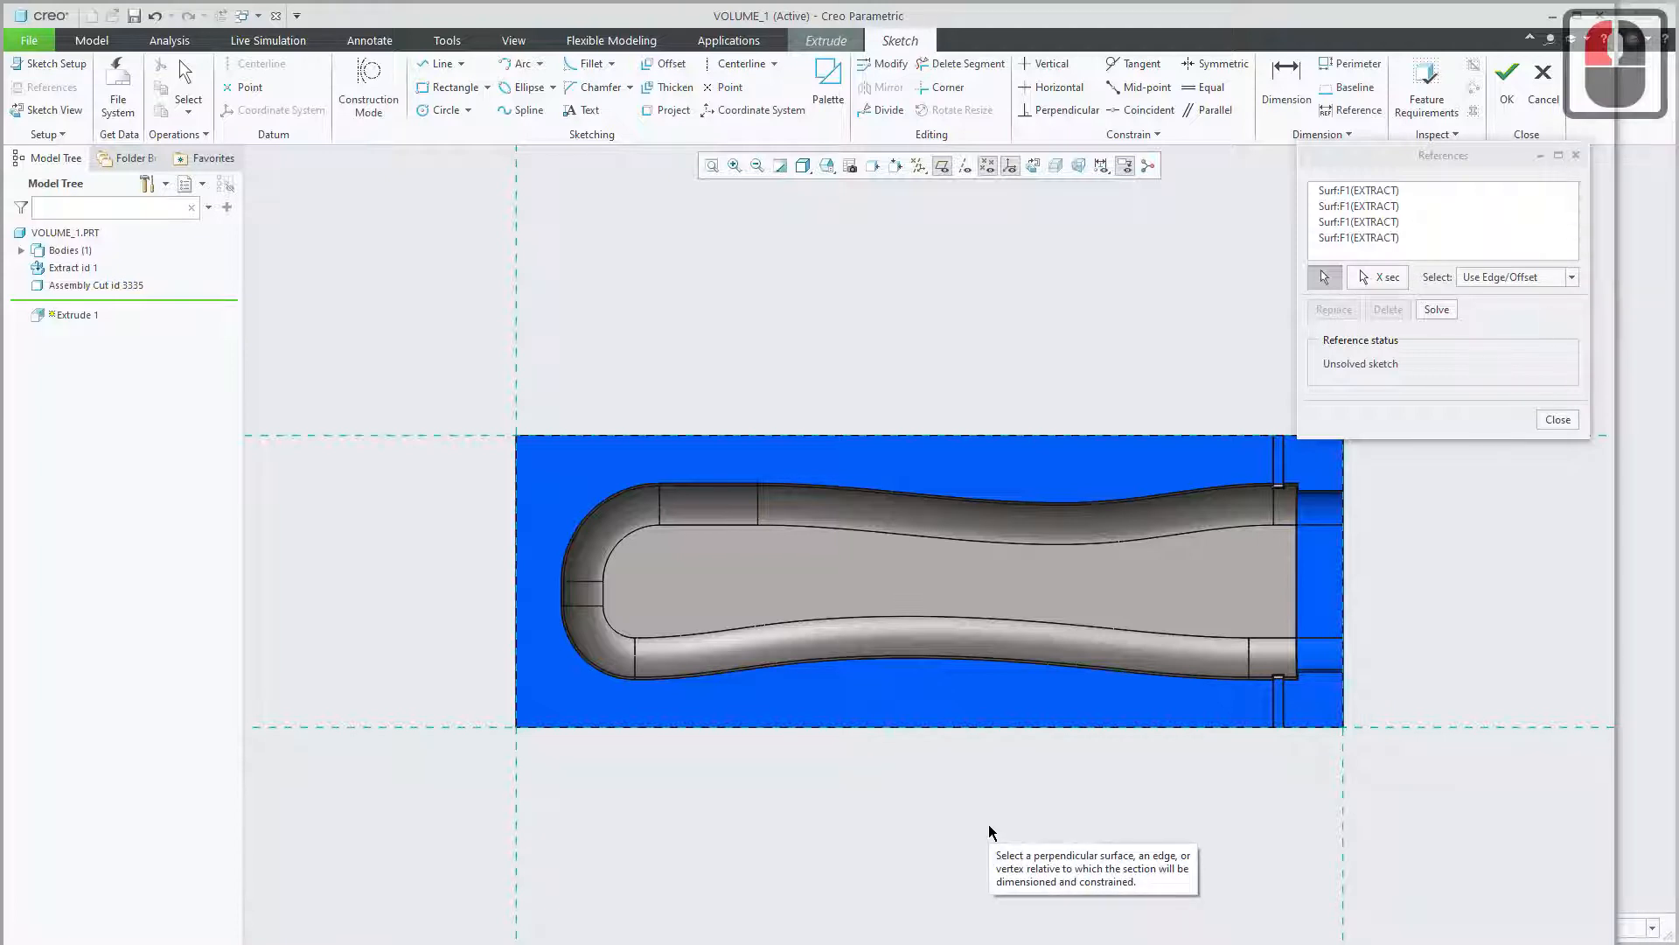
click(1560, 420)
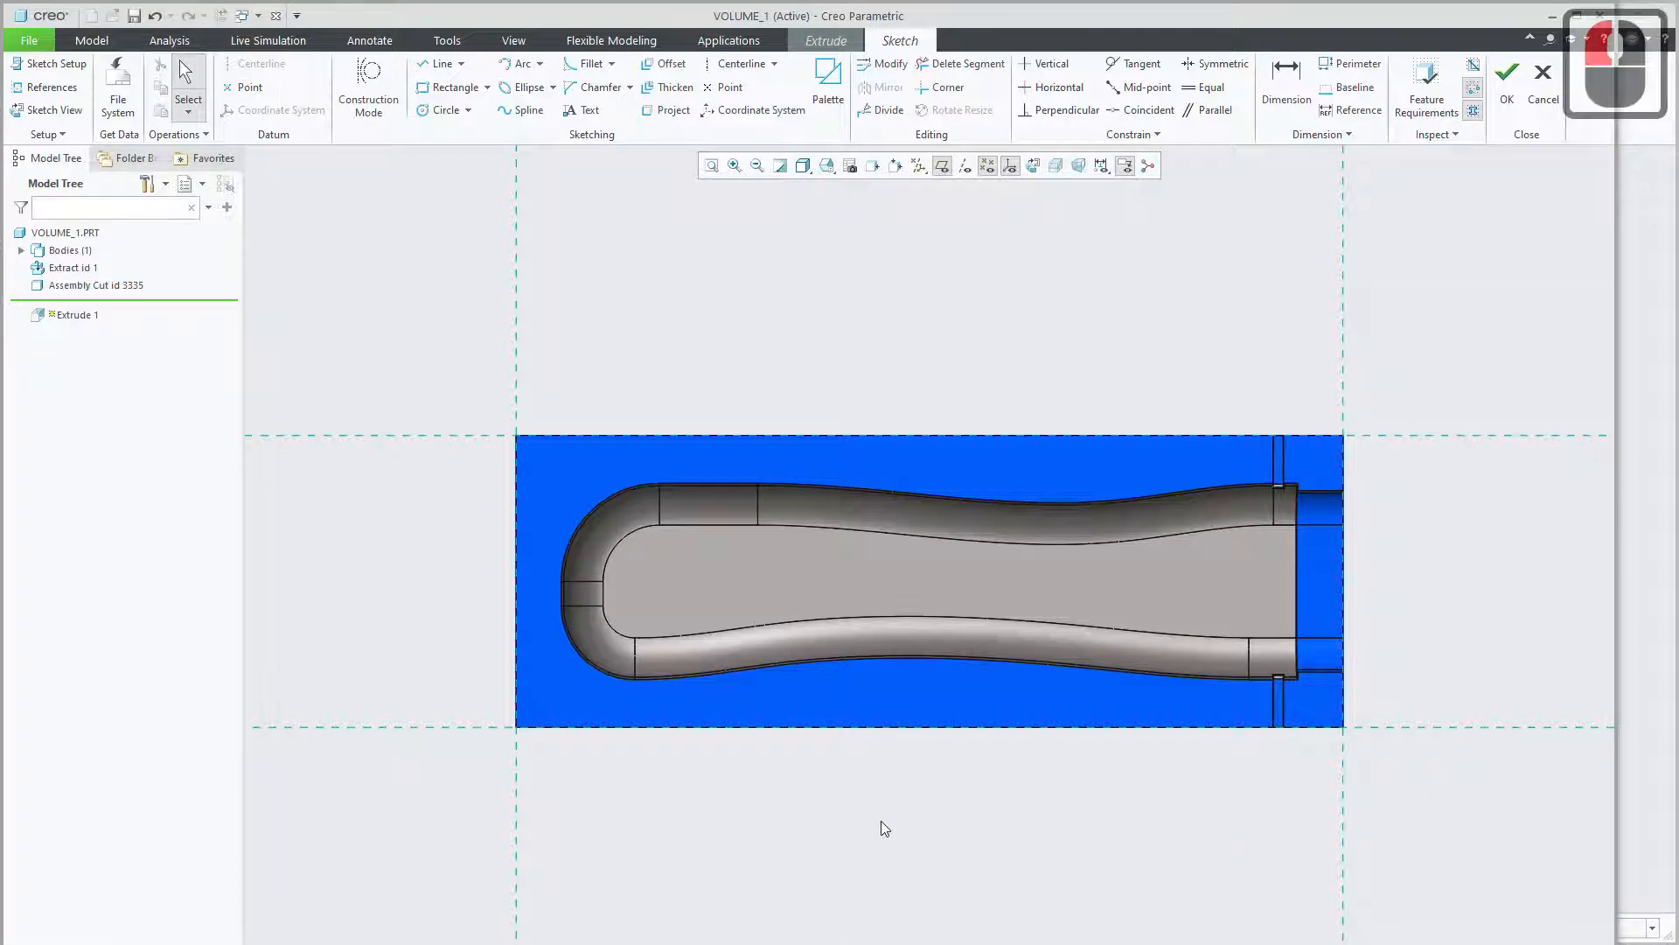
Sketch a vertical line across the block's full width, about 8.39 from the end face beside the cavity's rounded end.
click(432, 65)
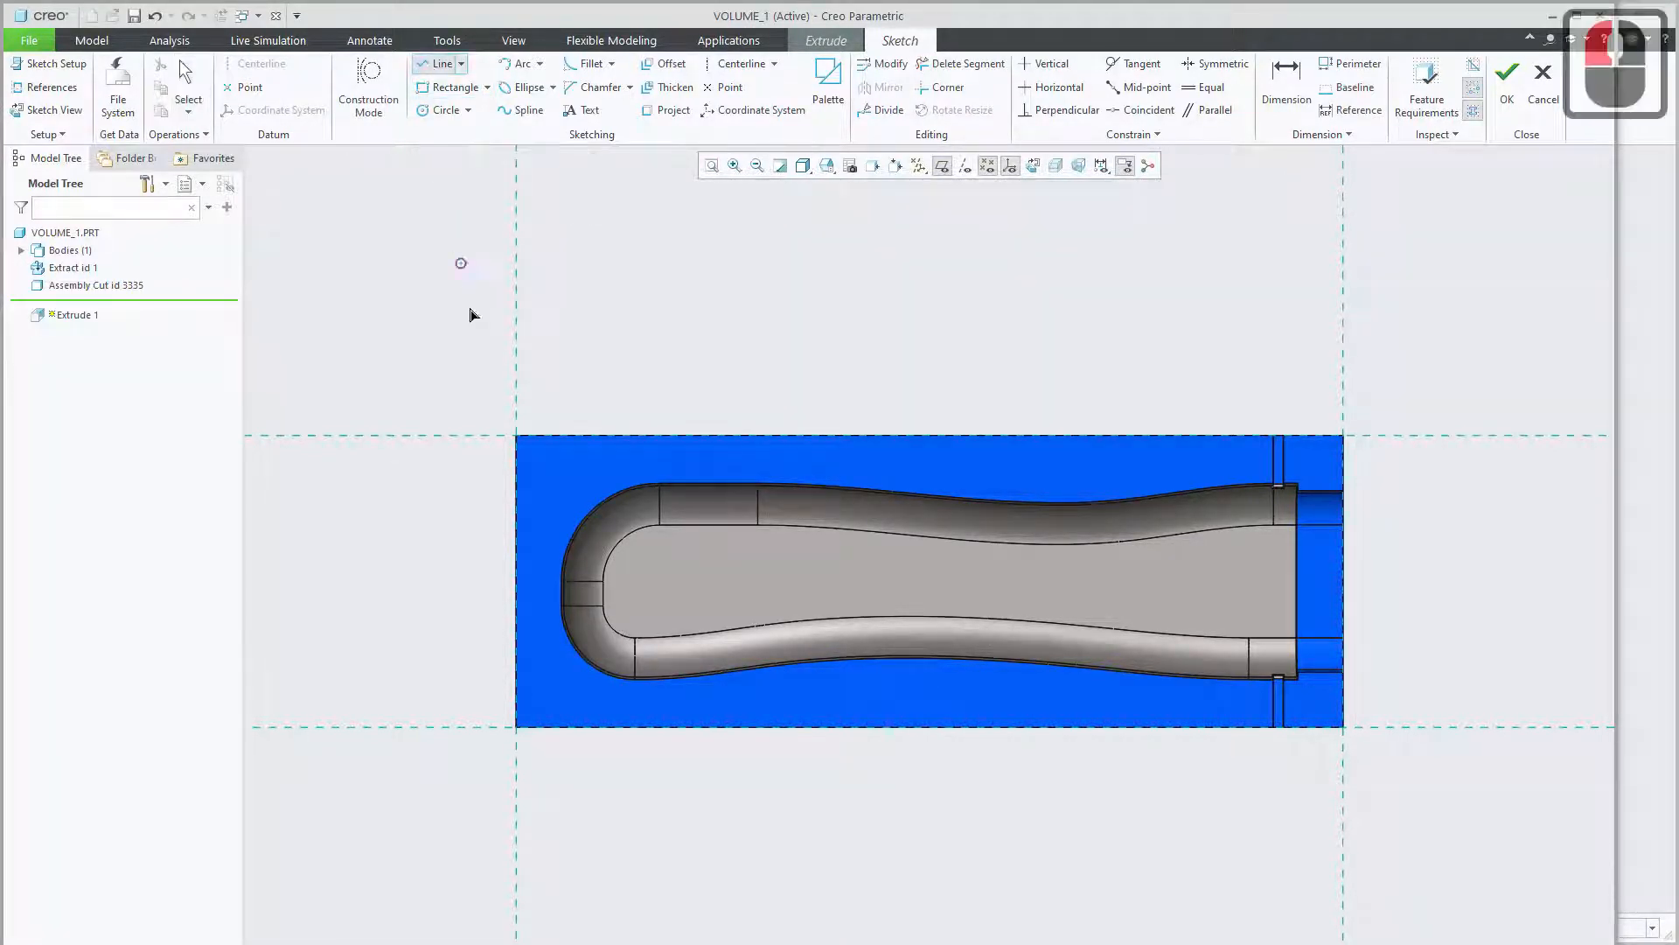
click(558, 435)
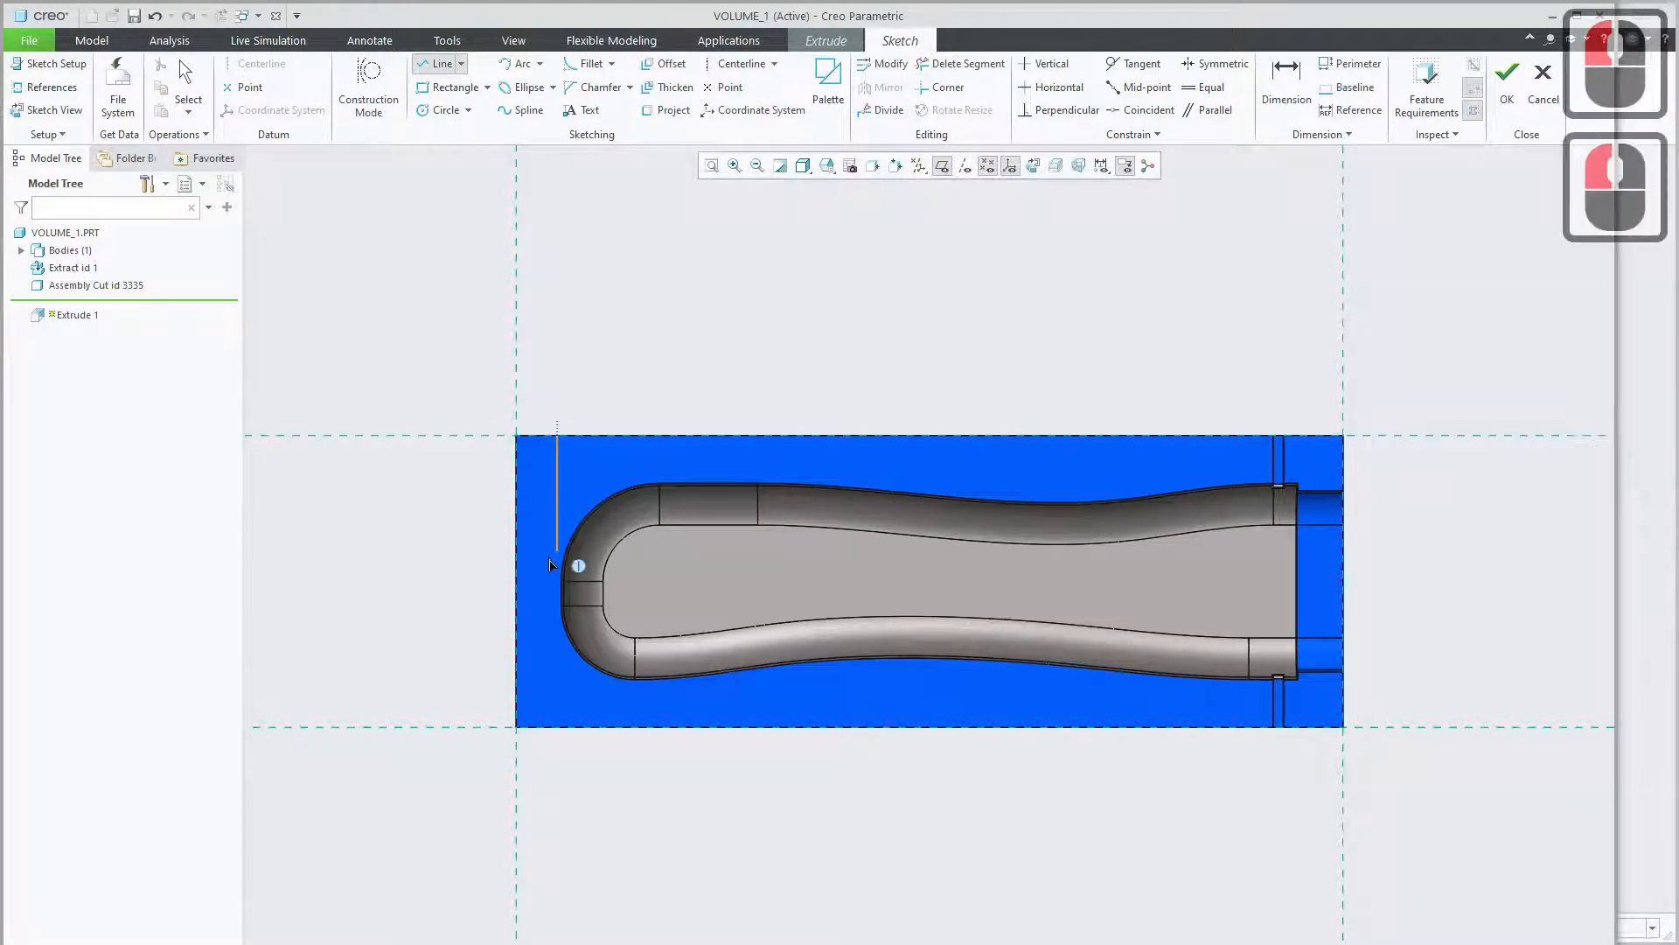
click(560, 727)
key(Escape)
key(Escape)
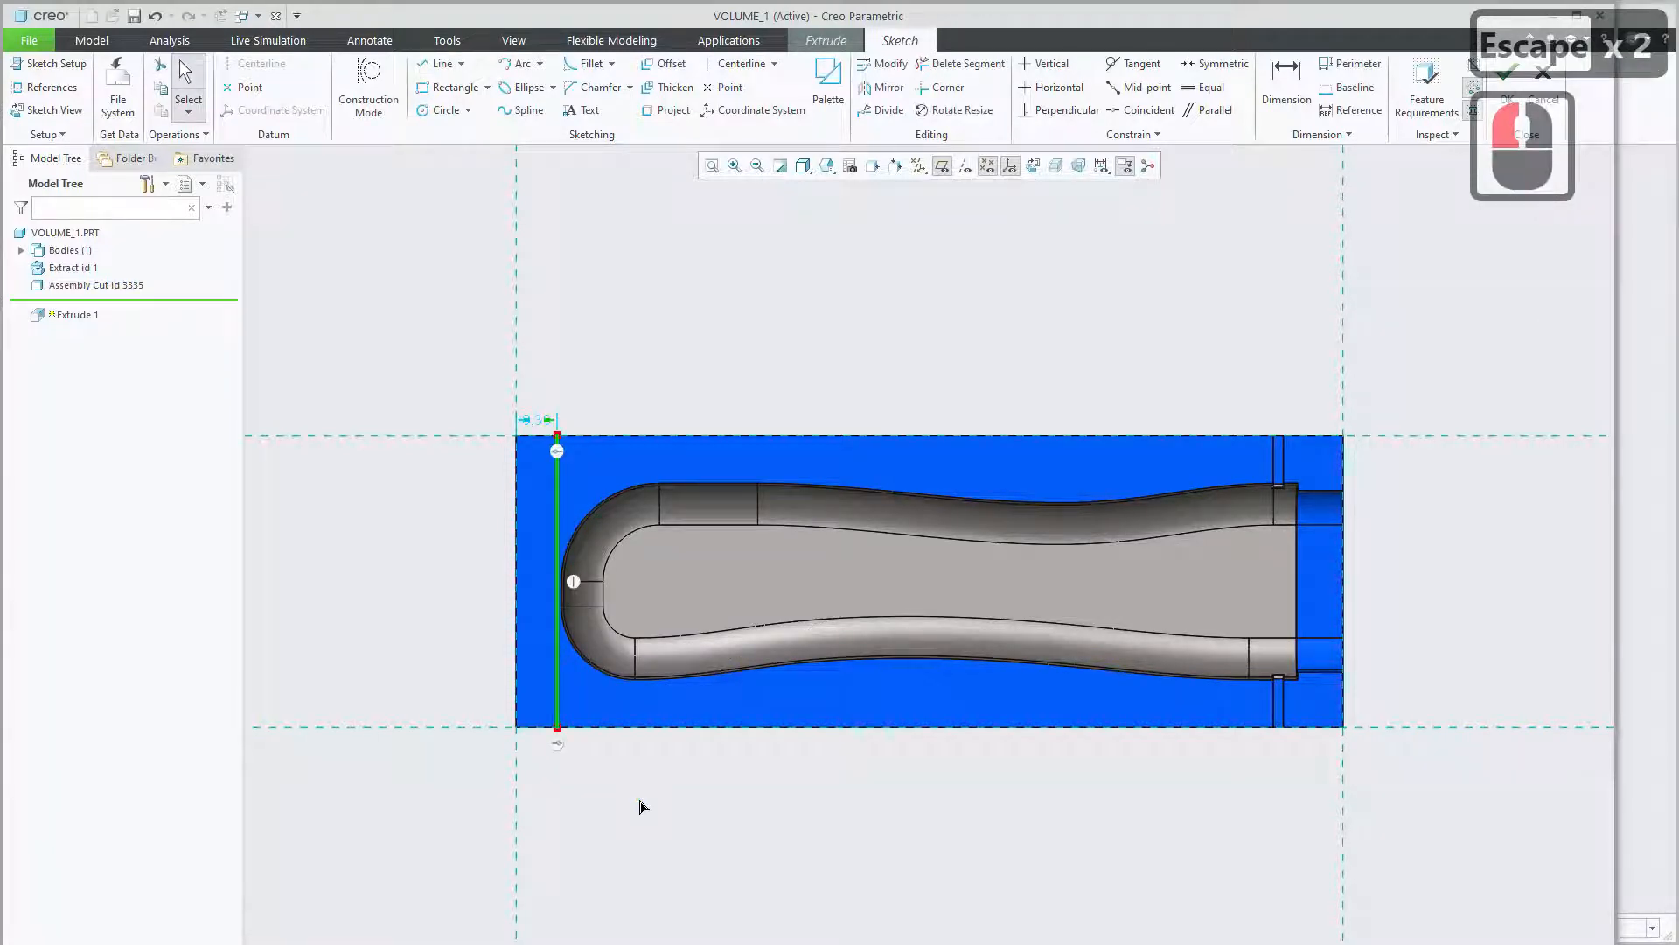
Set the line's distance from the block's end face to 5 and finish the sketch.
scroll(547, 595, up, 2)
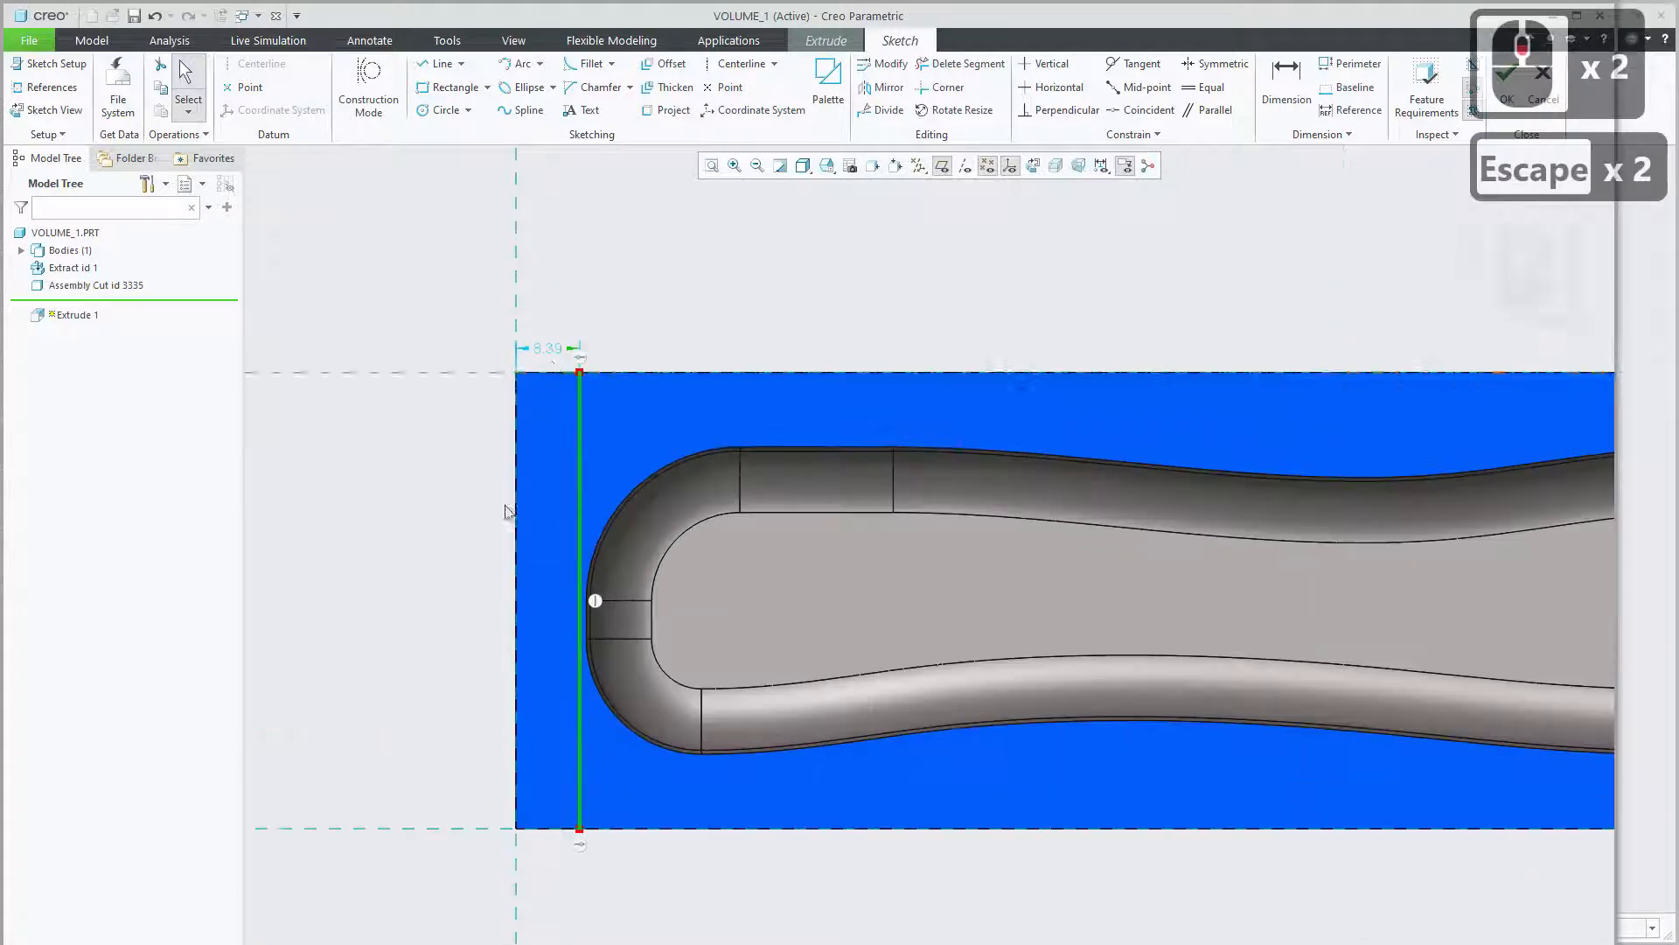
double_click(556, 351)
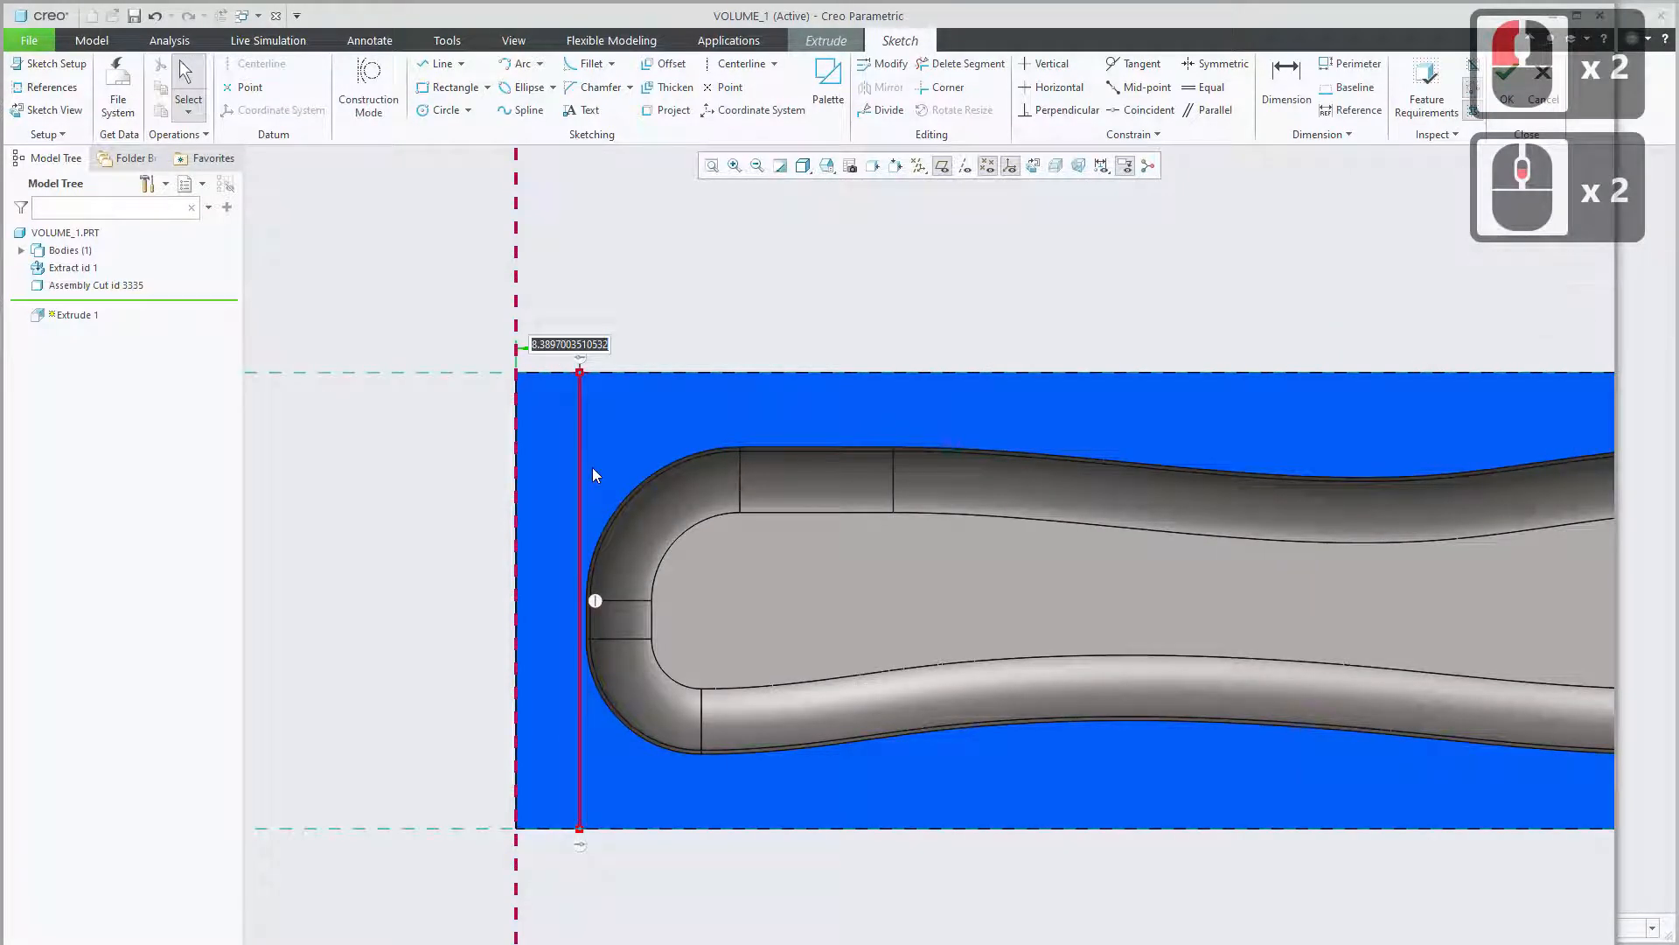
text(5)
key(Return)
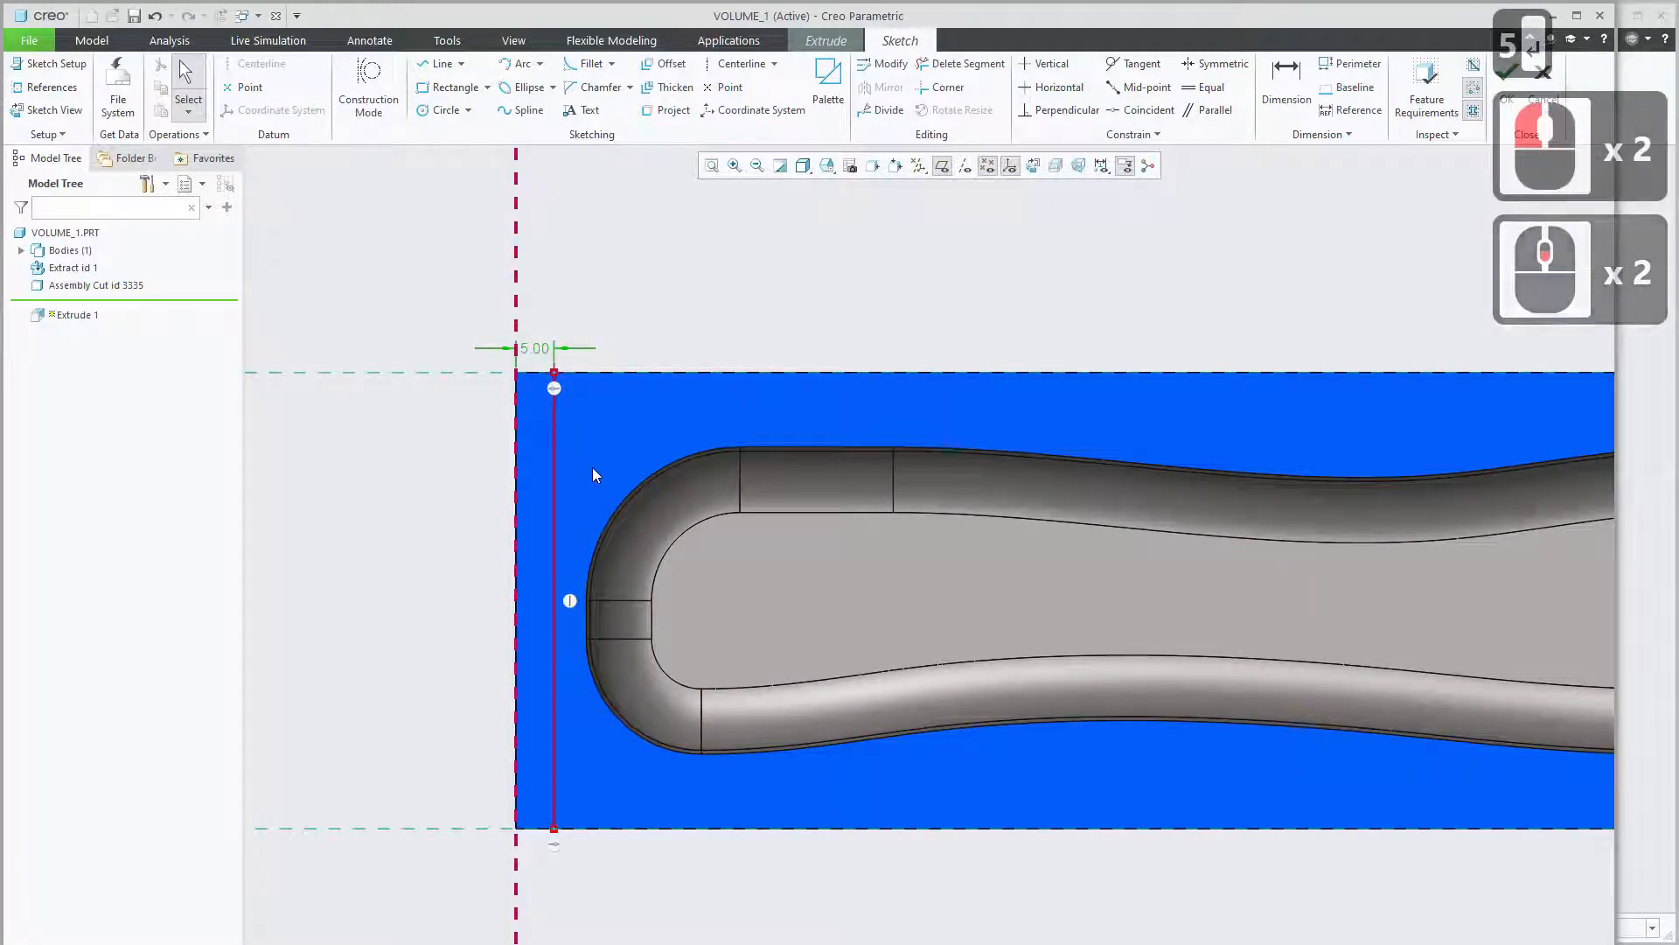
double_click(554, 359)
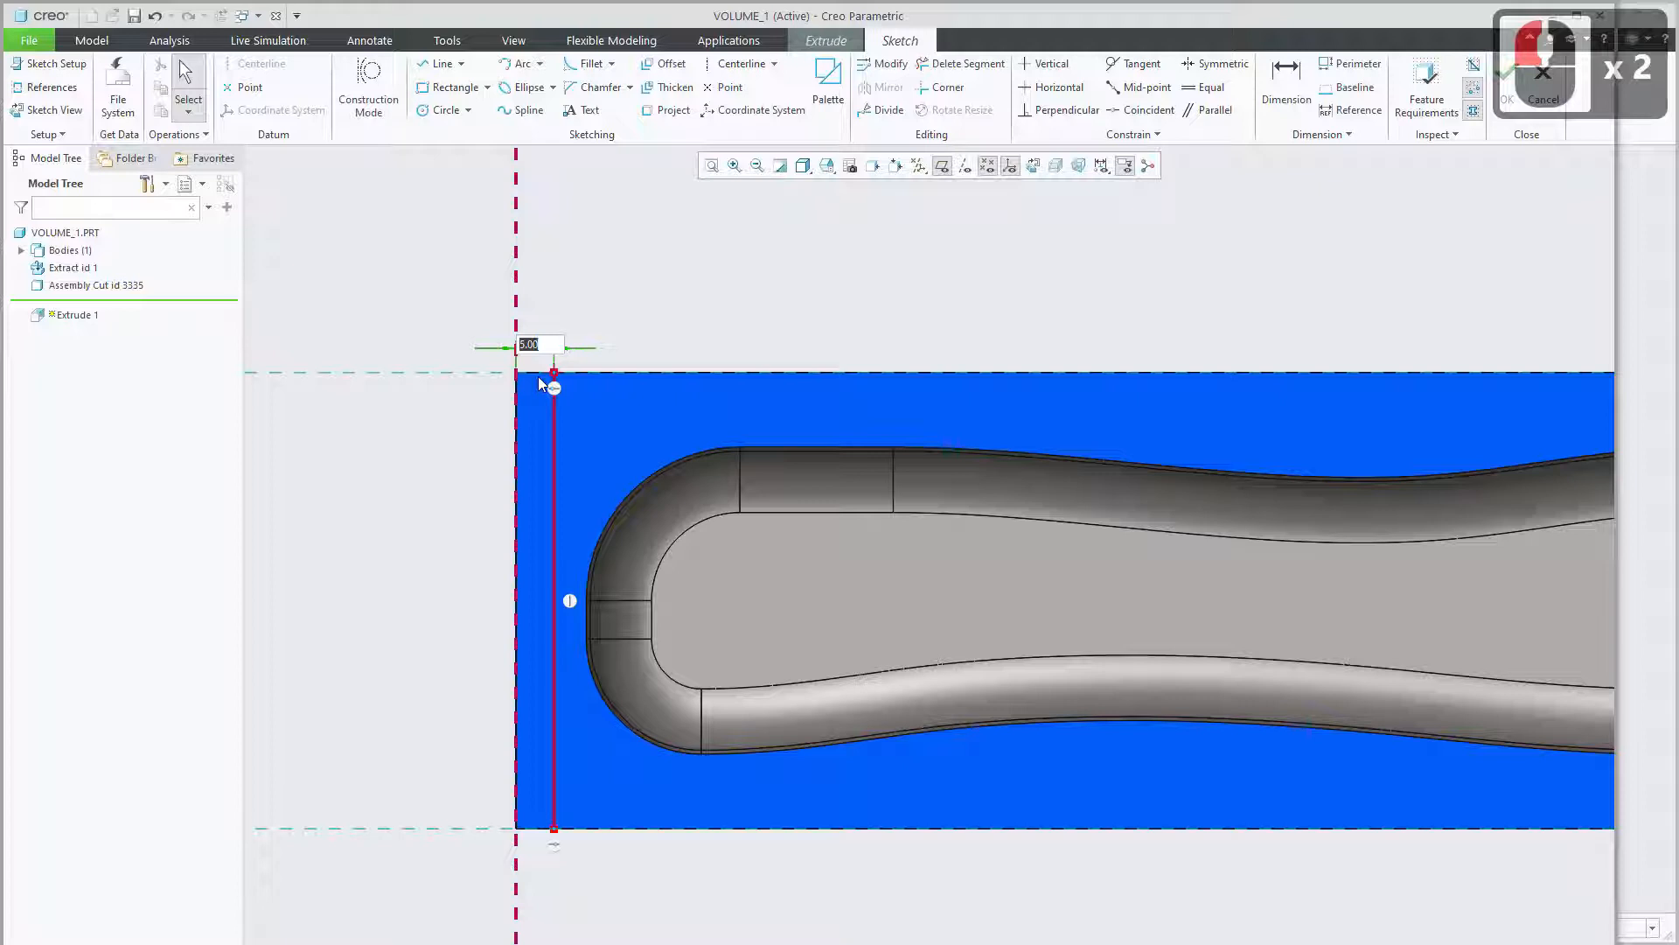
click(614, 238)
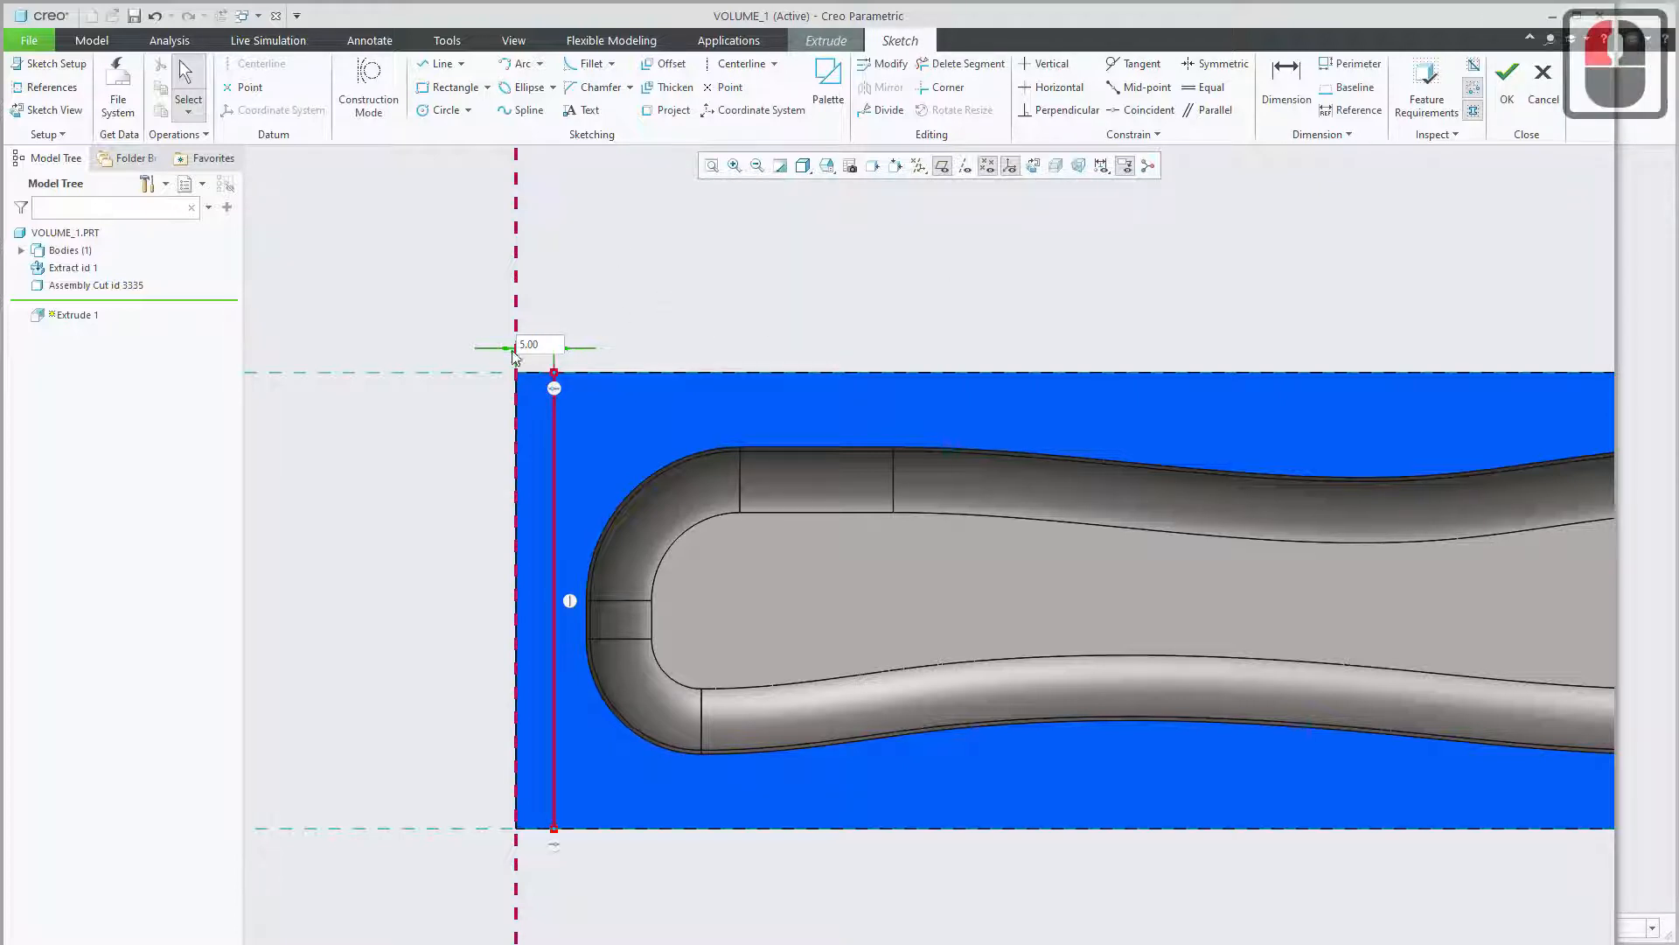
click(1505, 83)
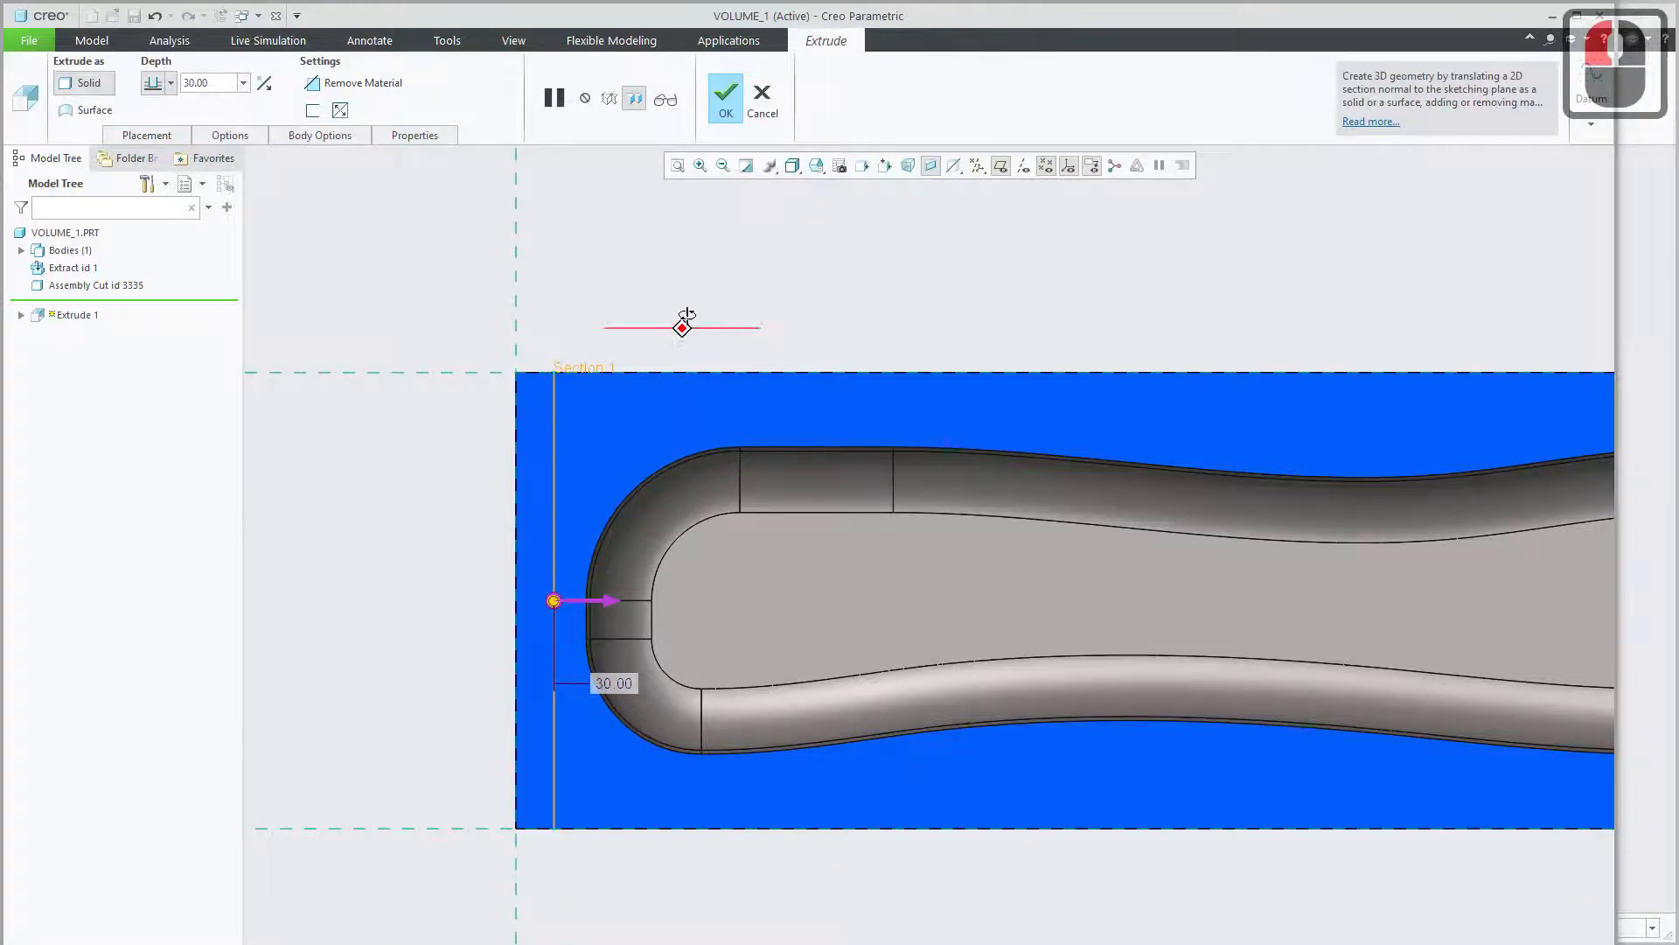
Thicken the extruded line into a solid wall with a thickness of 3.
mouse_move(687, 315)
middle_down()
mouse_move(697, 277)
mouse_move(667, 223)
mouse_move(667, 262)
middle_up()
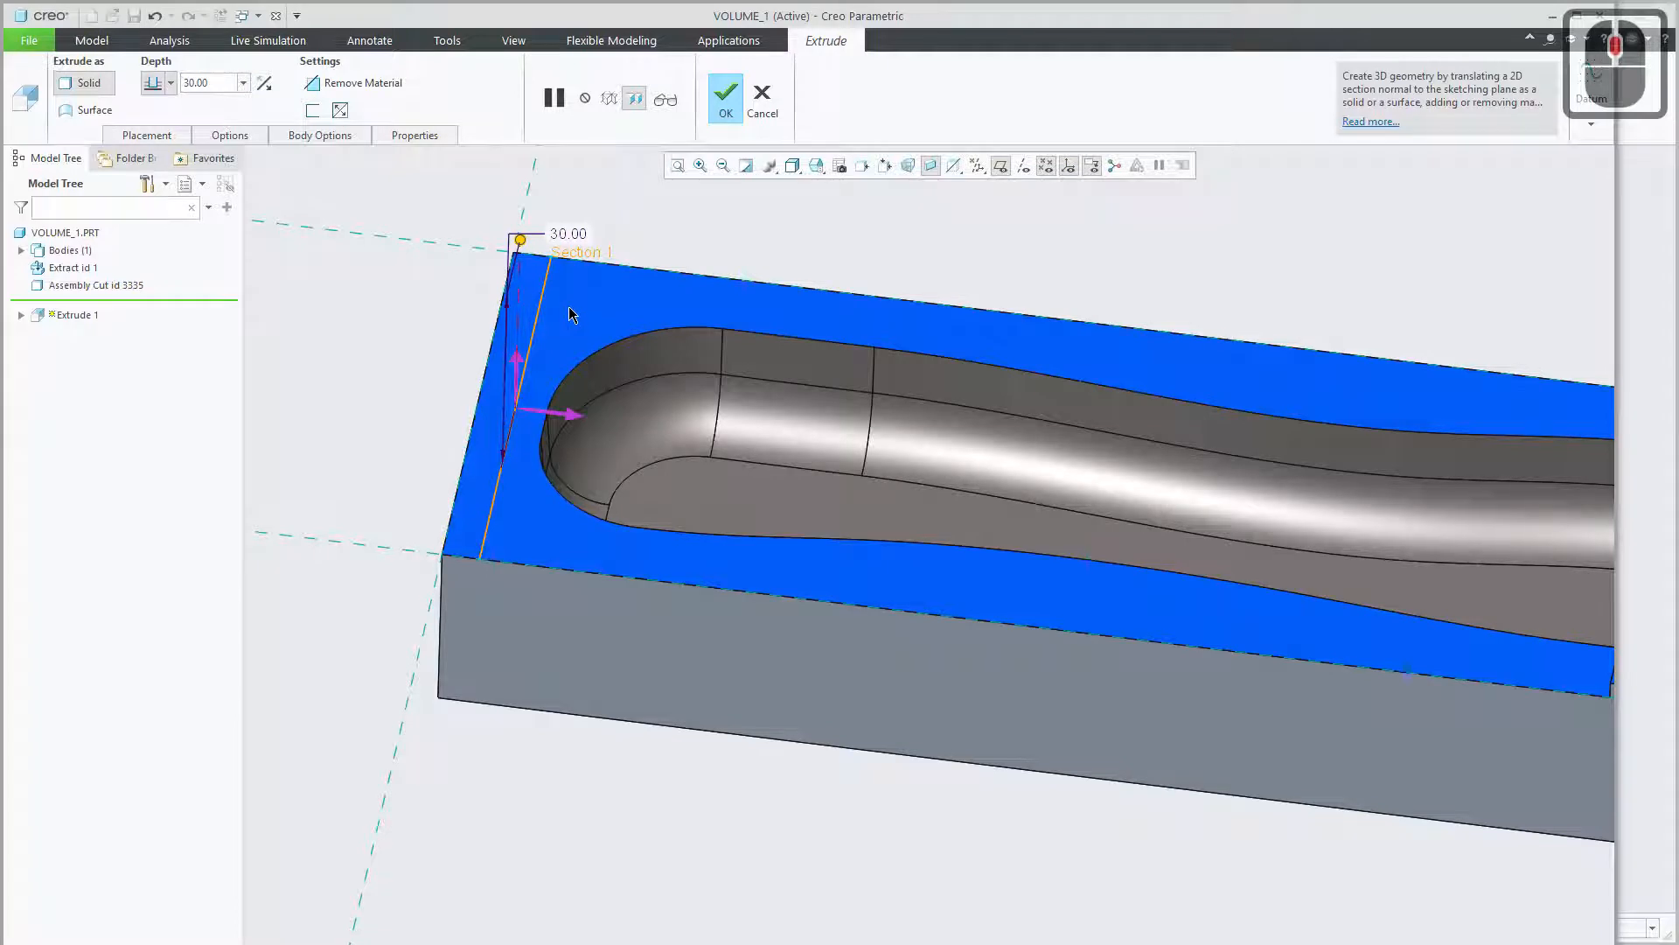
click(320, 119)
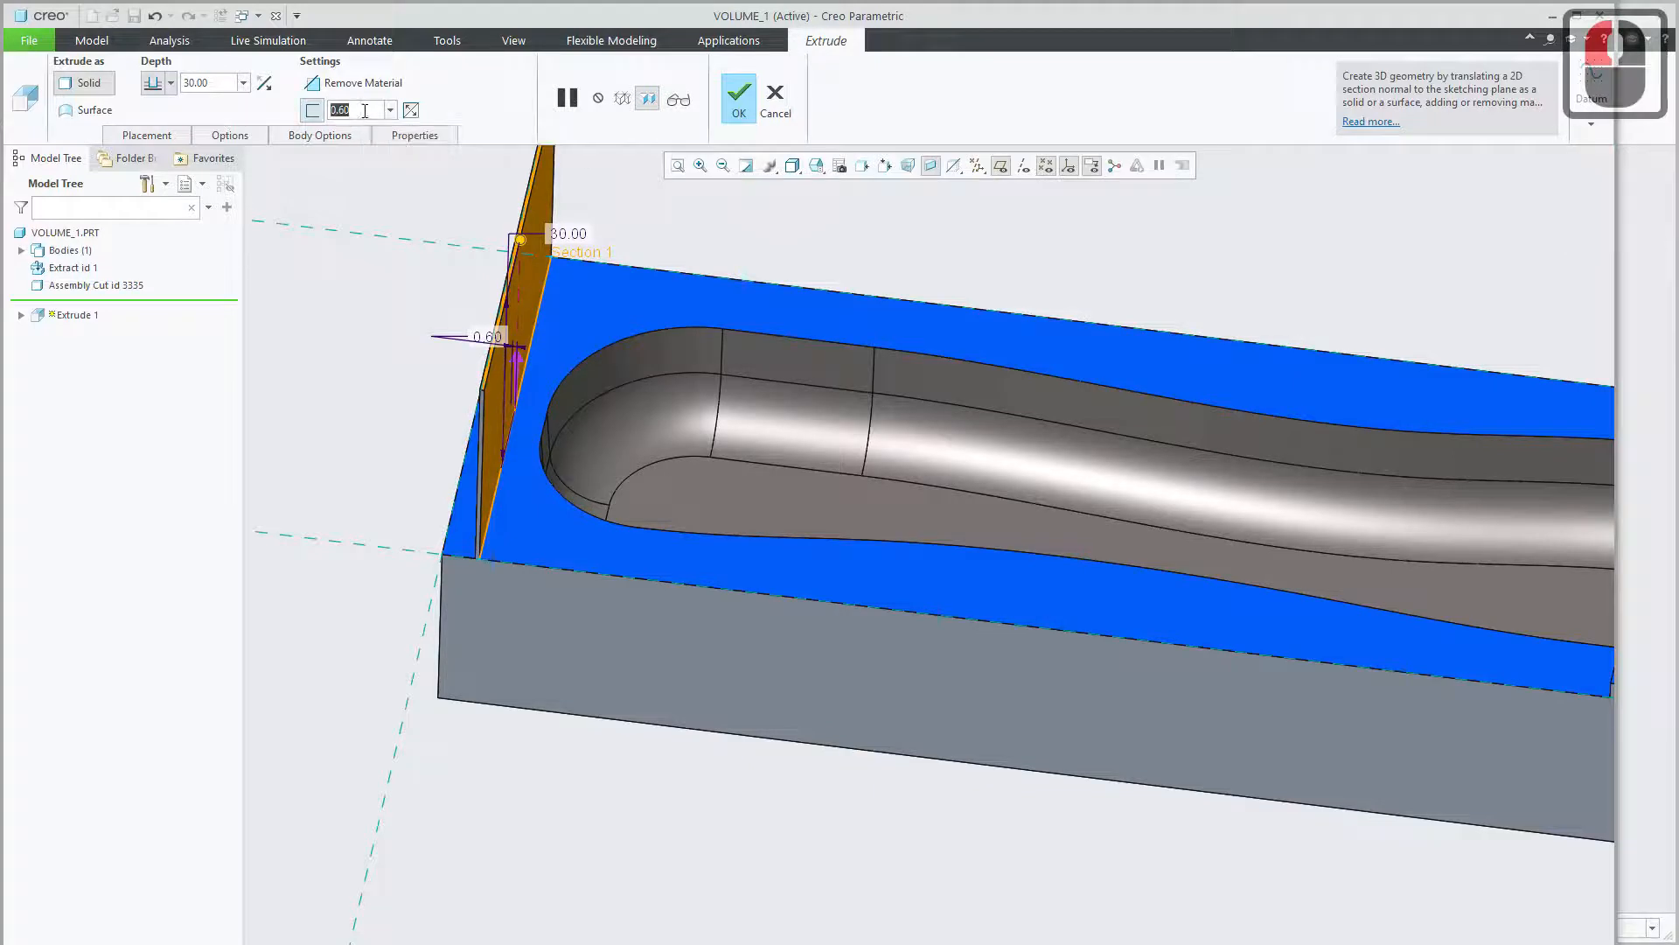
double_click(362, 110)
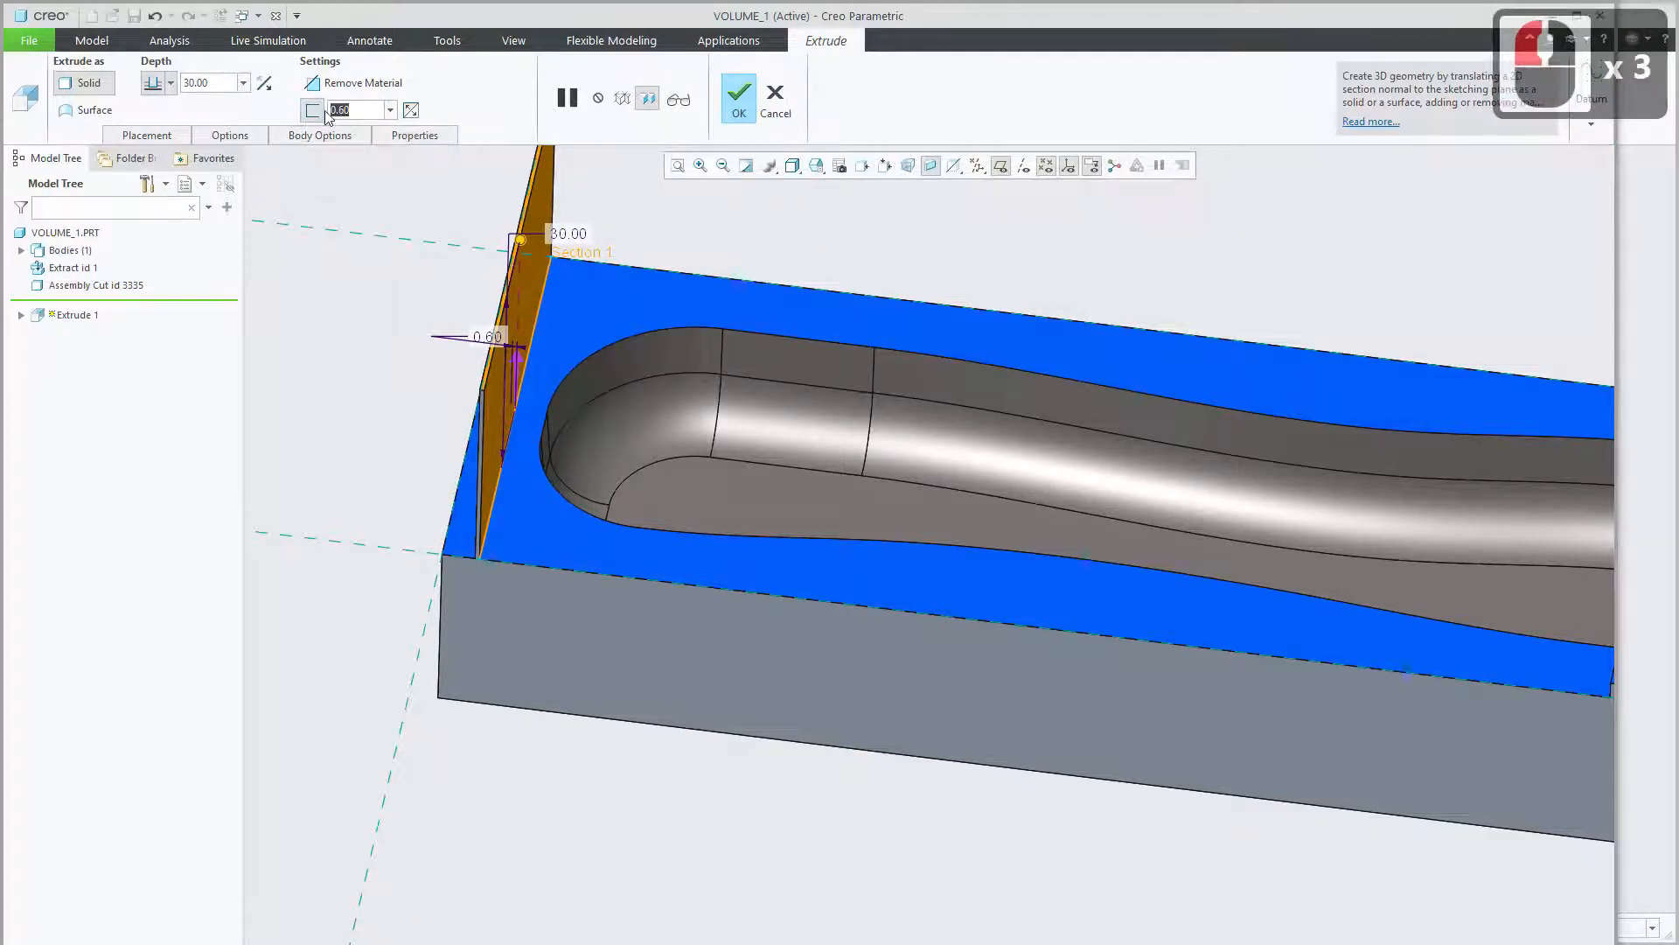
text(3)
key(Return)
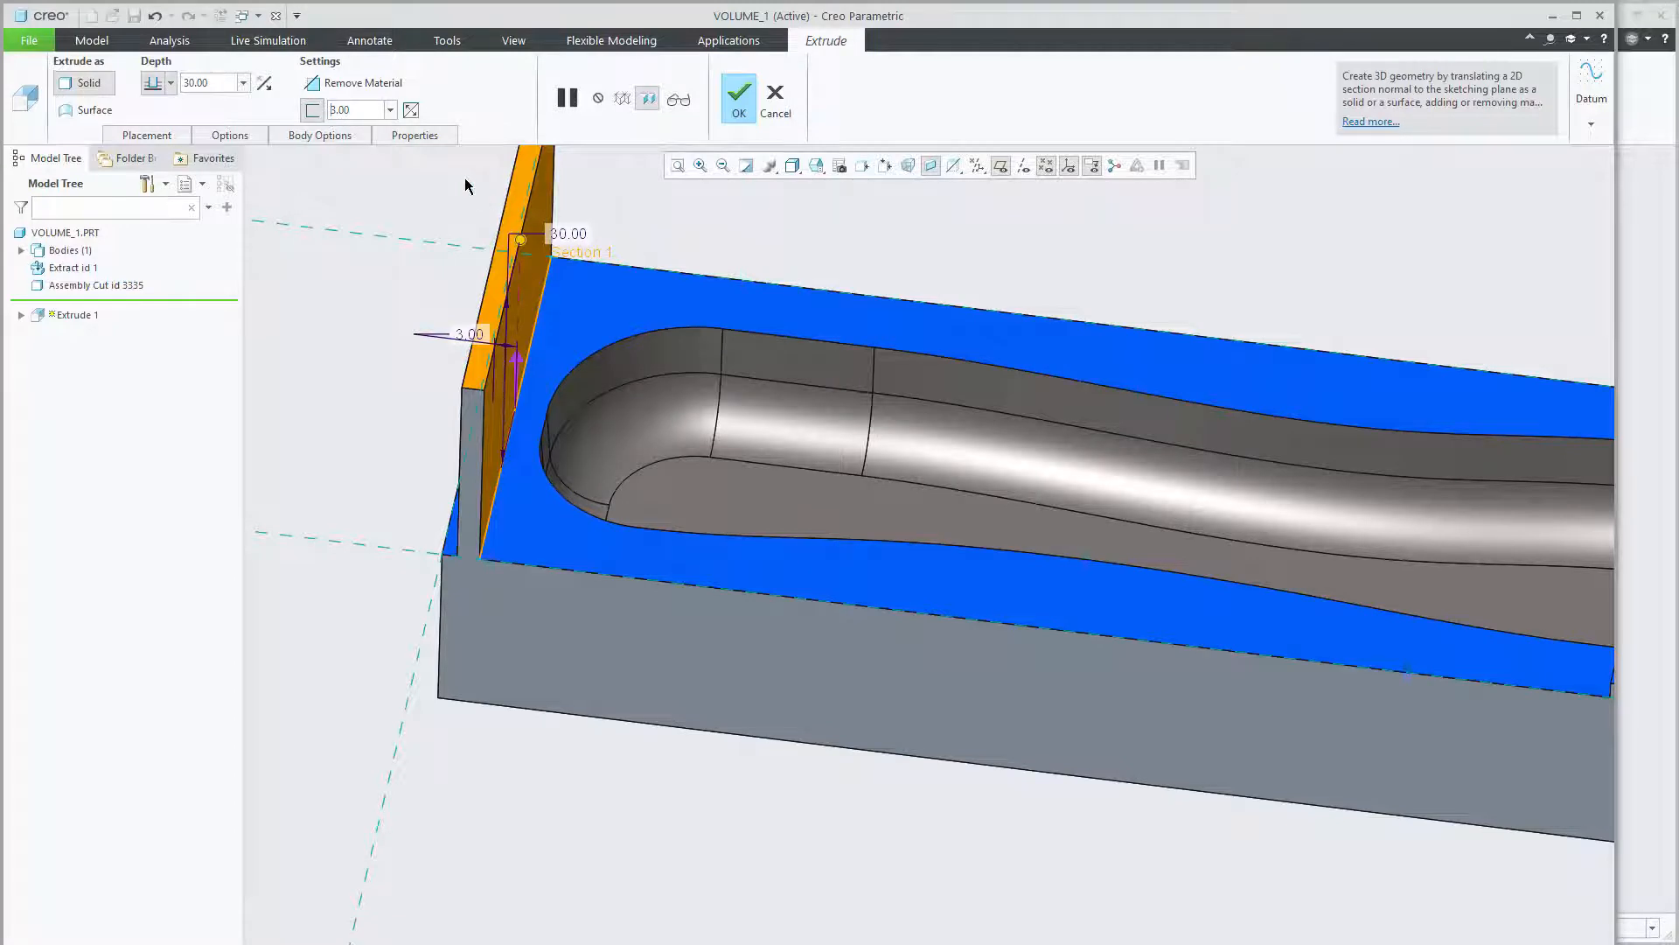
Cycle the thickness side options so the wall's material lies on the cavity side of the sketched line.
click(411, 111)
click(411, 111)
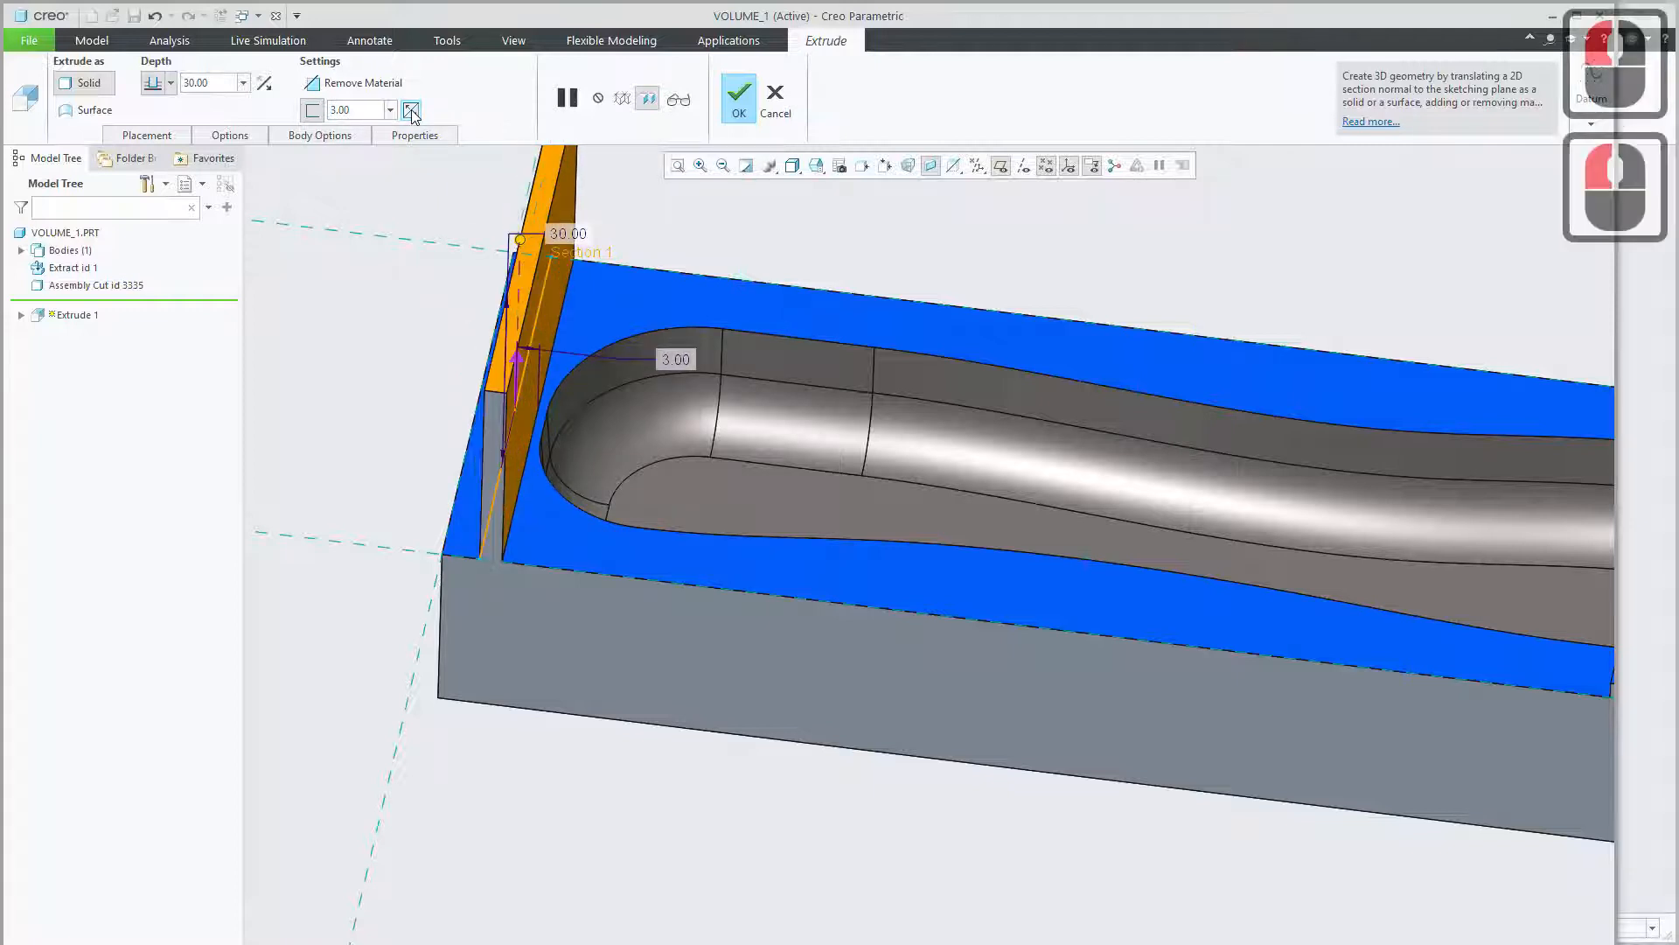
click(411, 110)
click(411, 110)
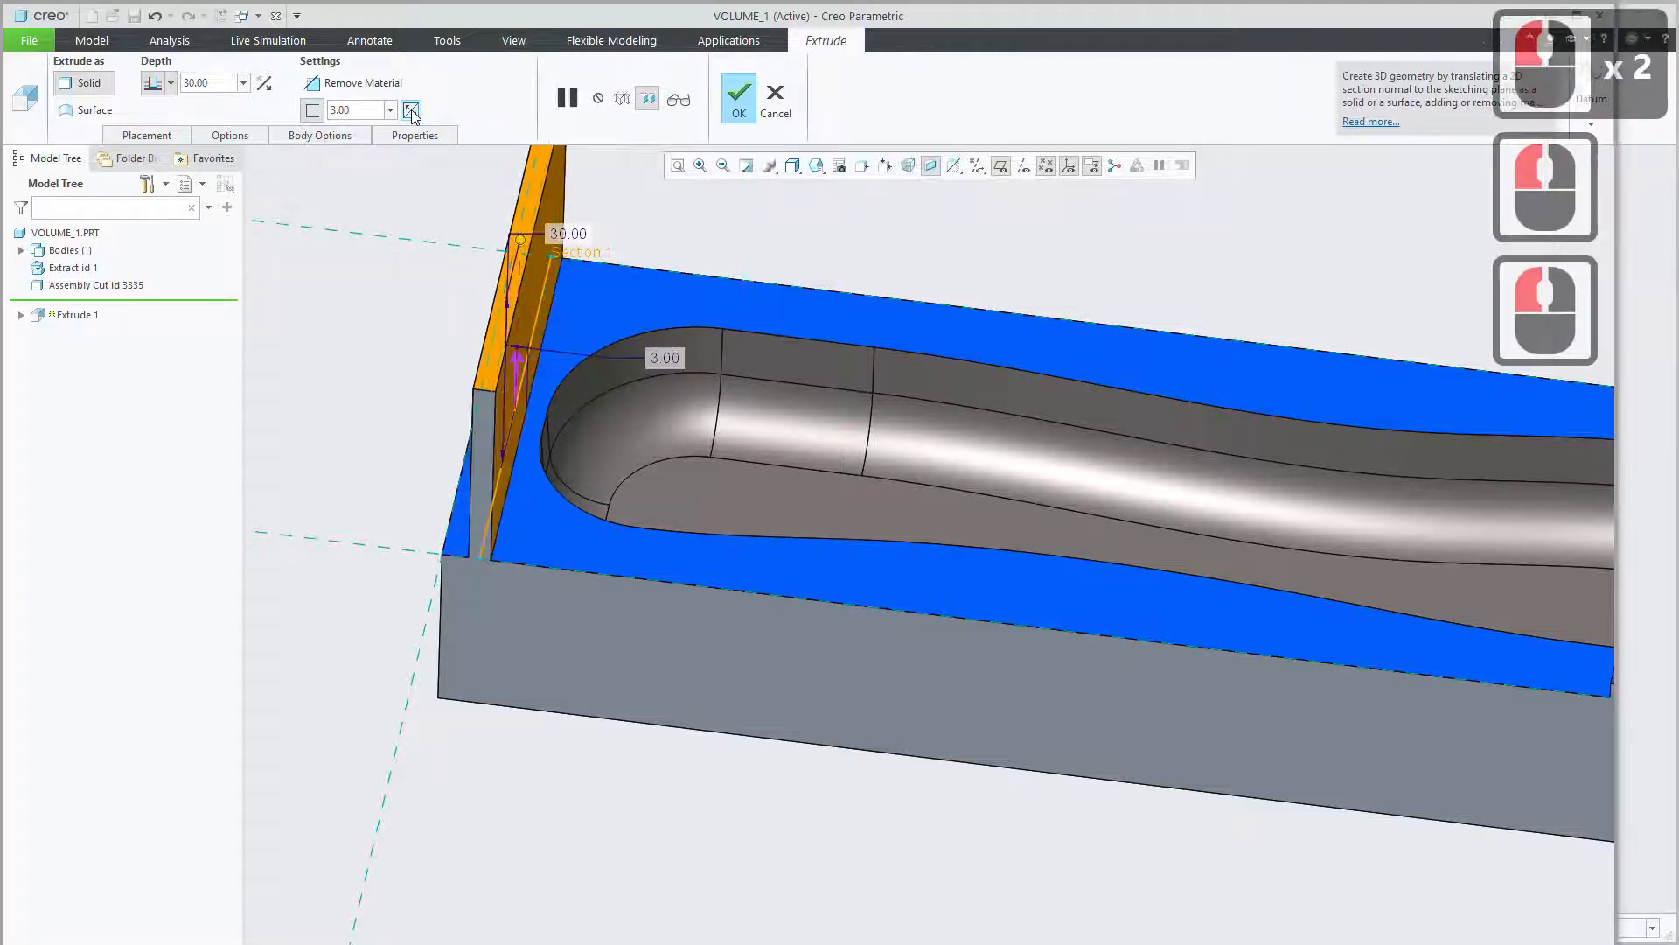
click(412, 110)
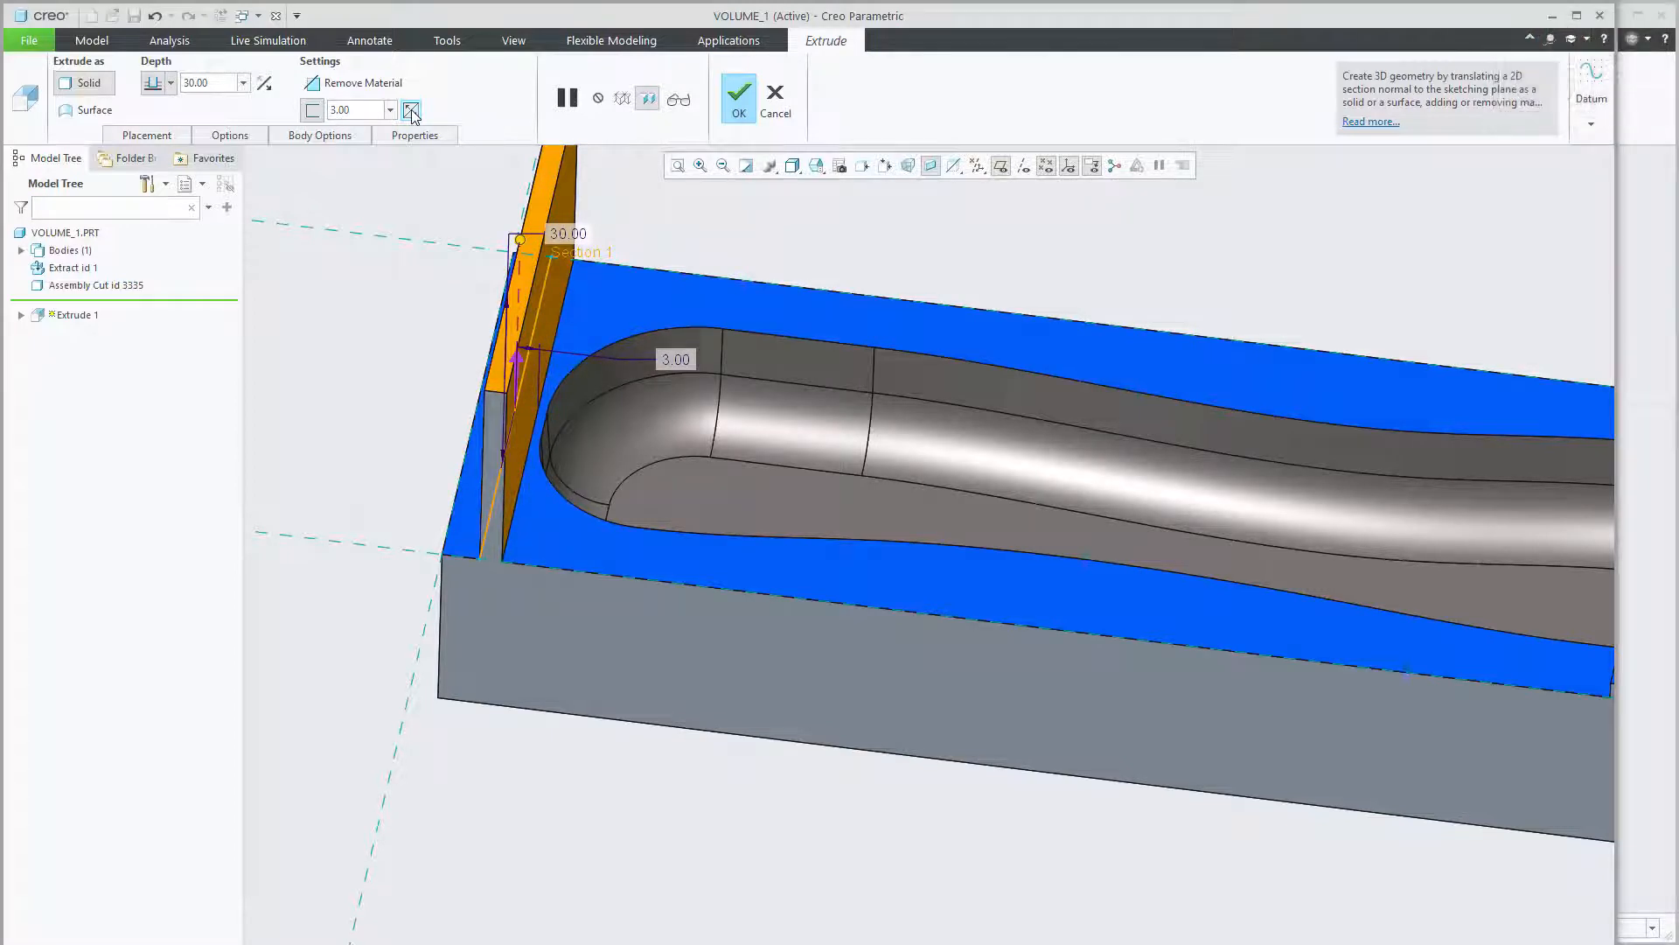
Centre the thickness on the sketched line and turn the extrude into a cut directed down into the block.
click(411, 111)
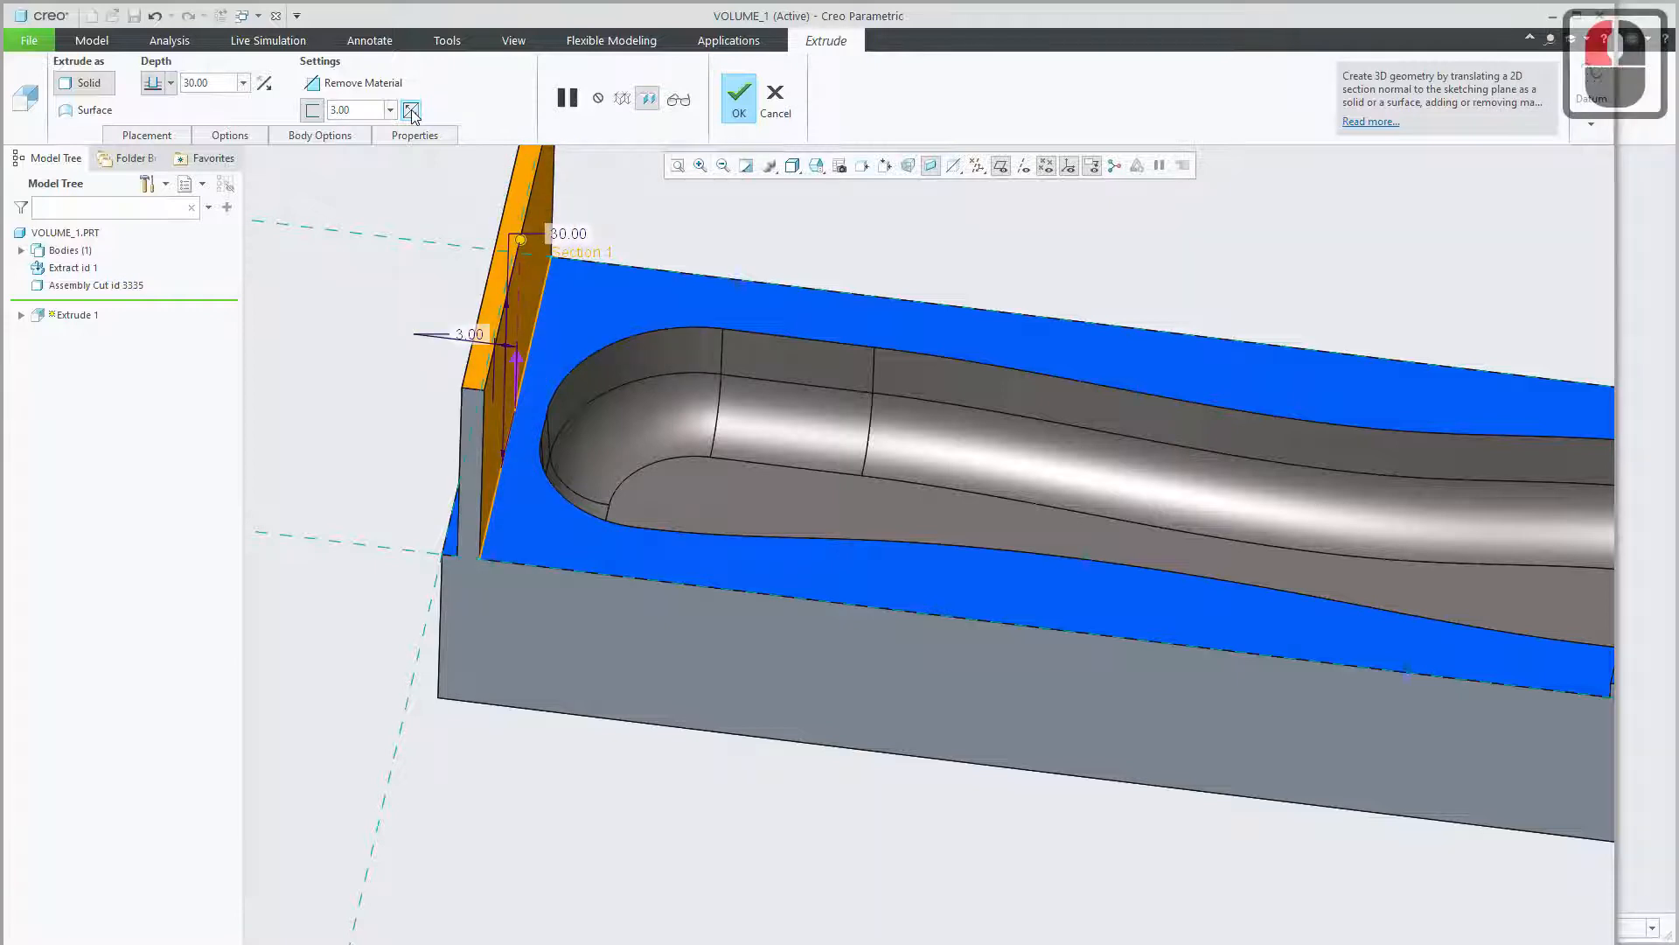
click(411, 110)
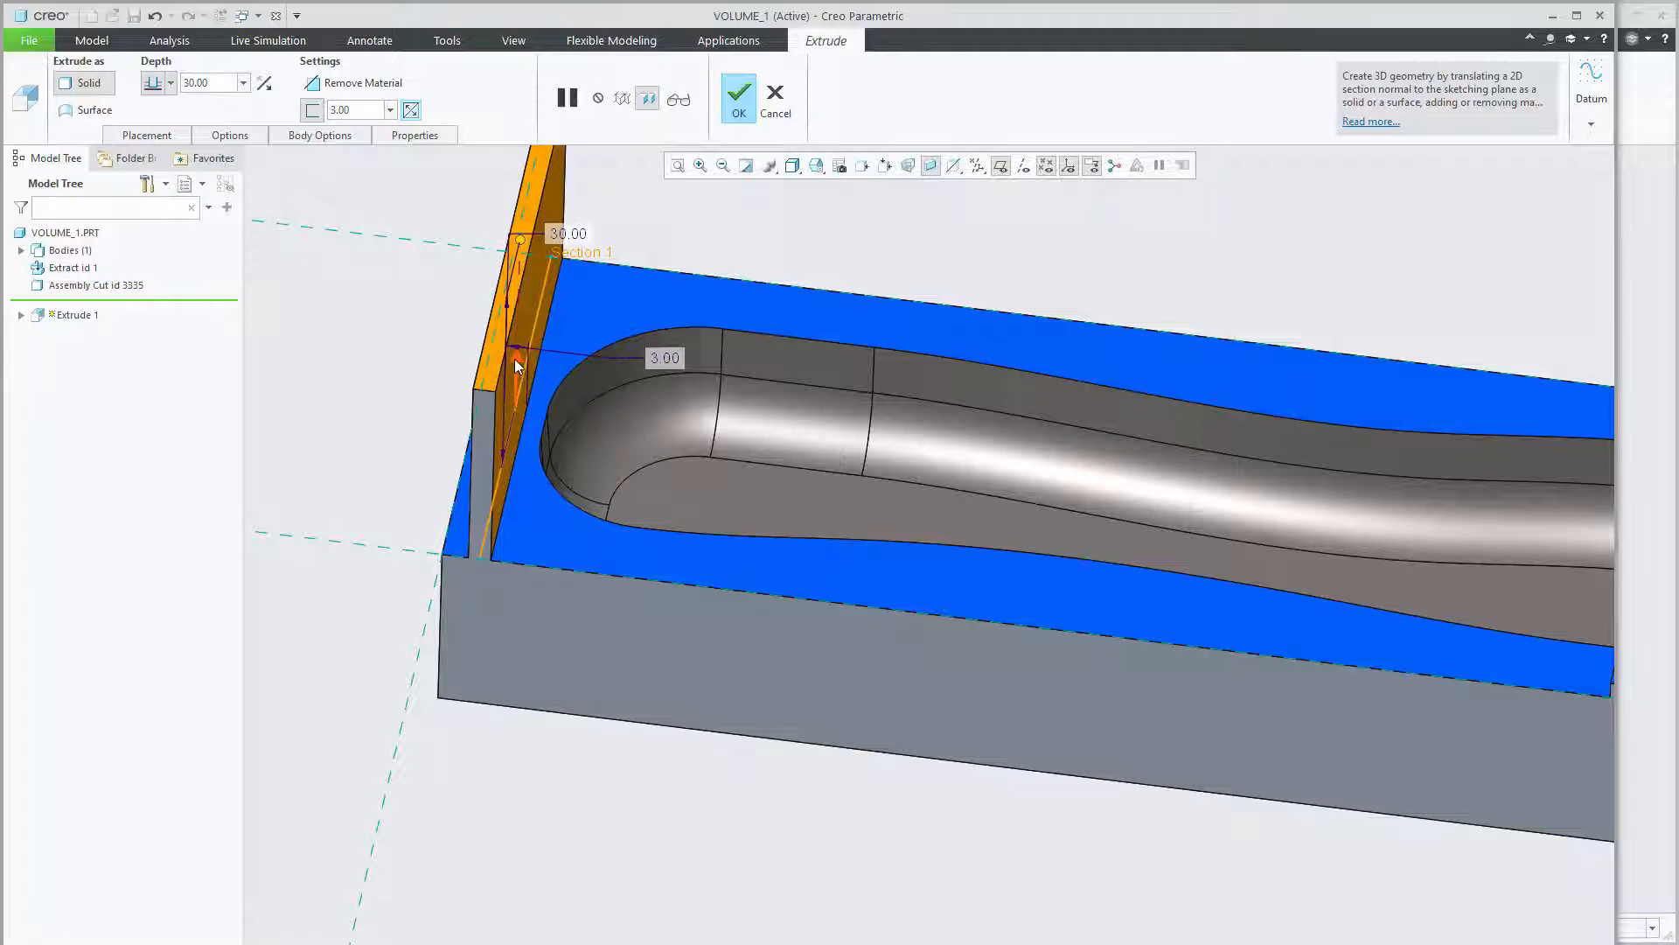
middle_drag(520, 352, 517, 364)
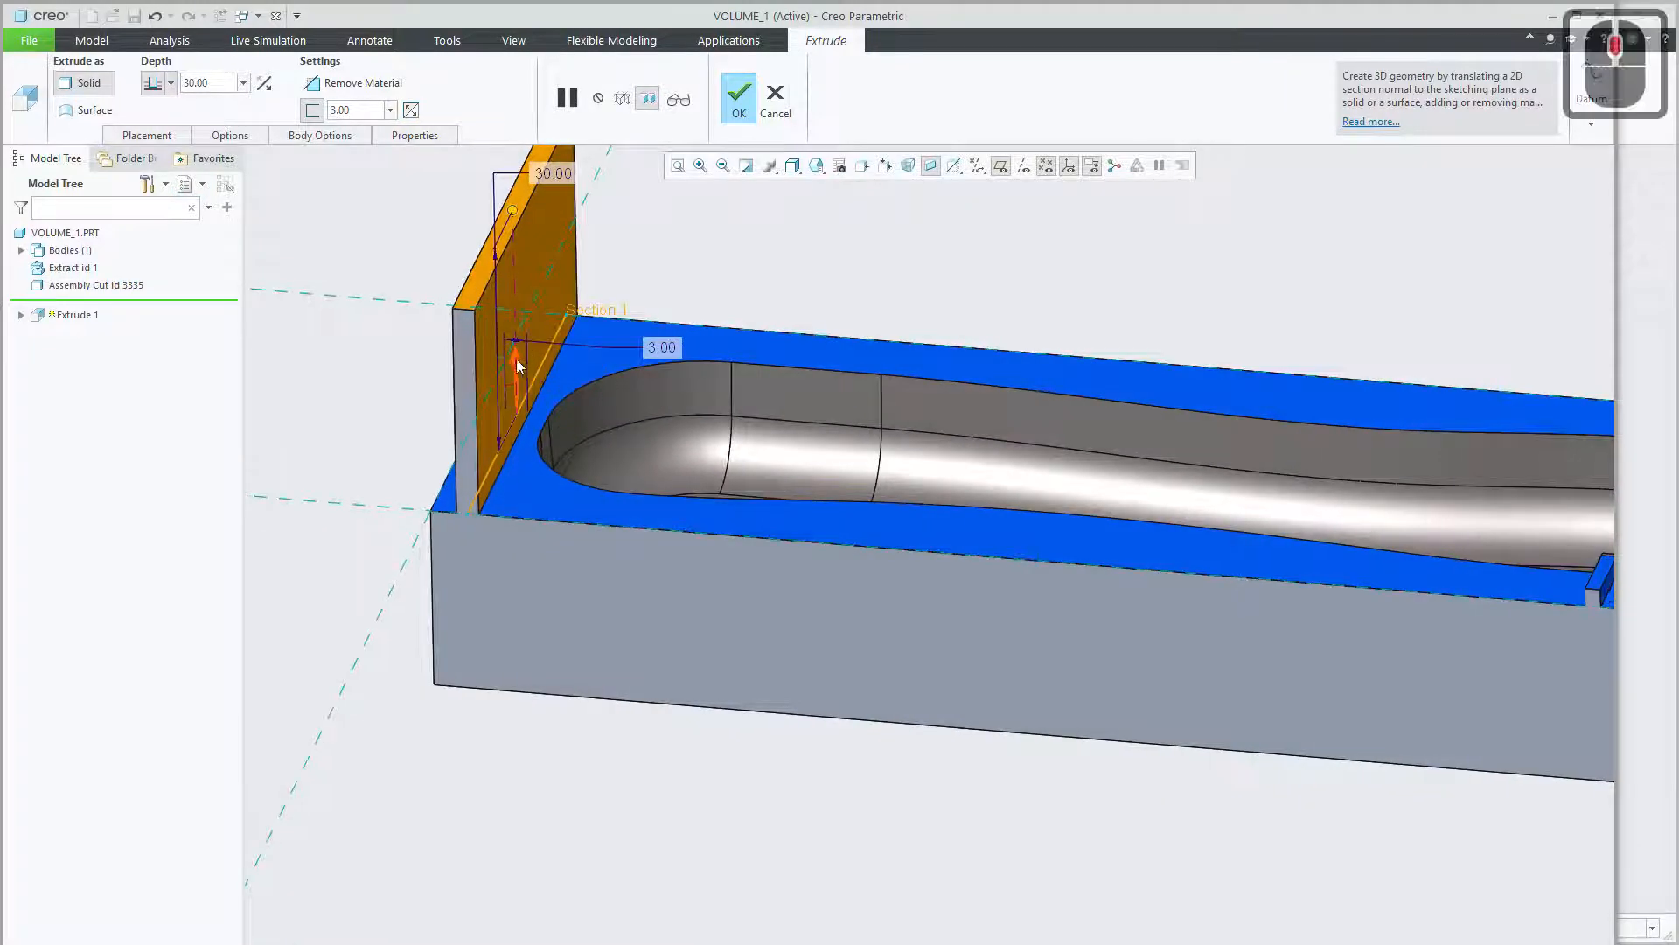
click(516, 357)
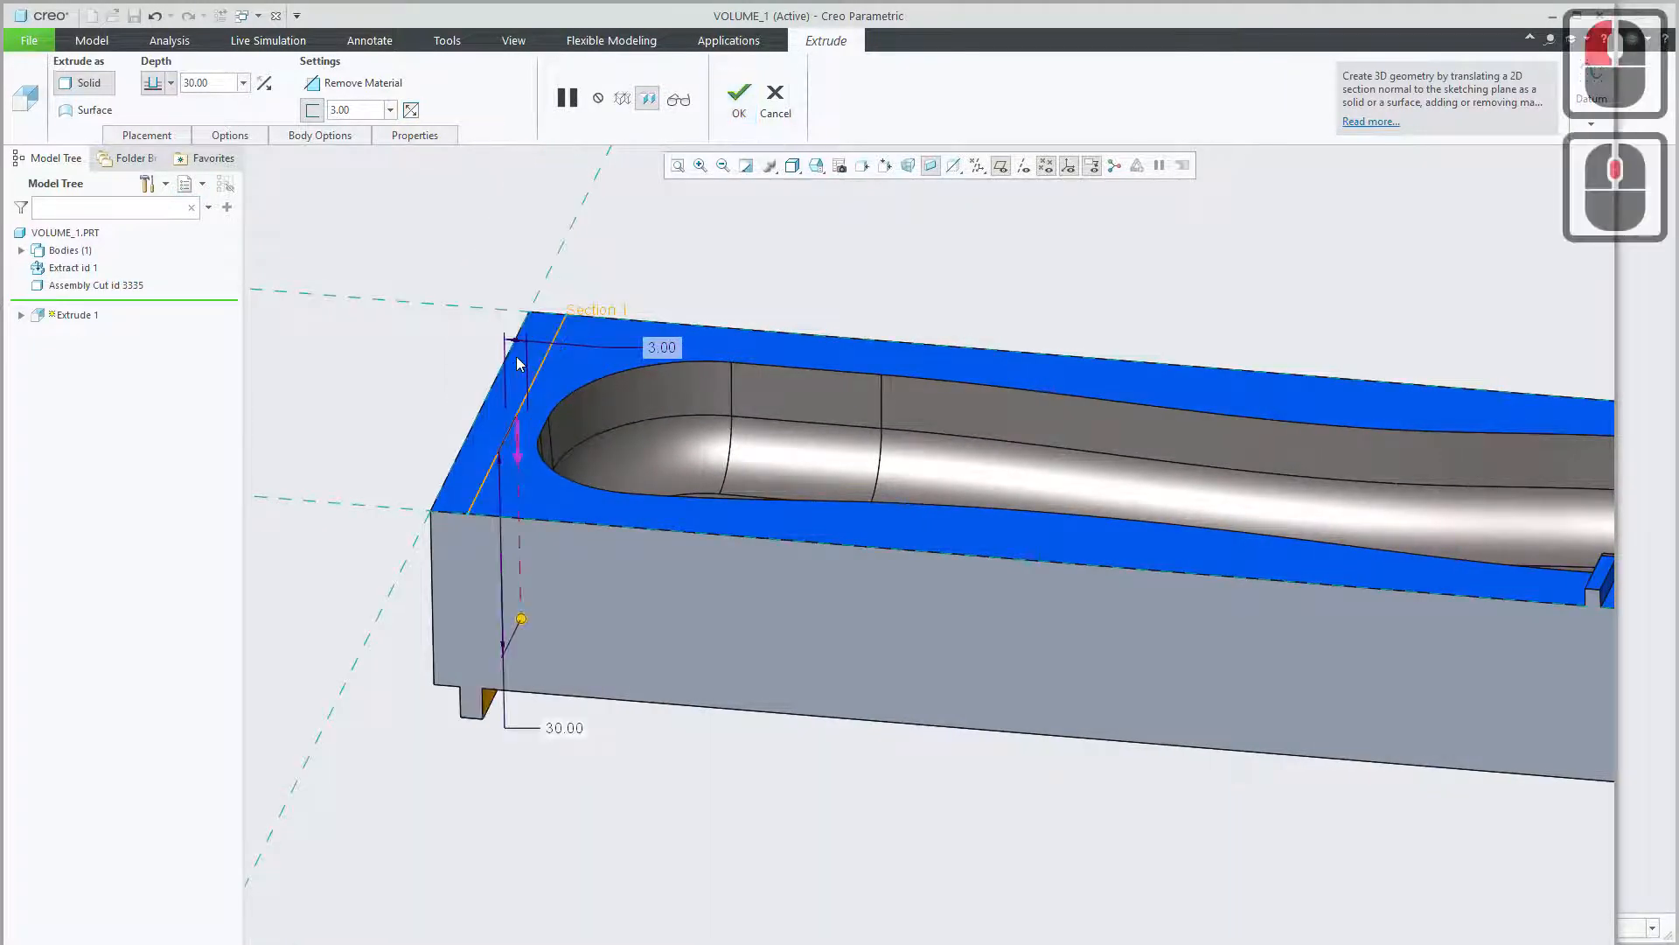
click(332, 84)
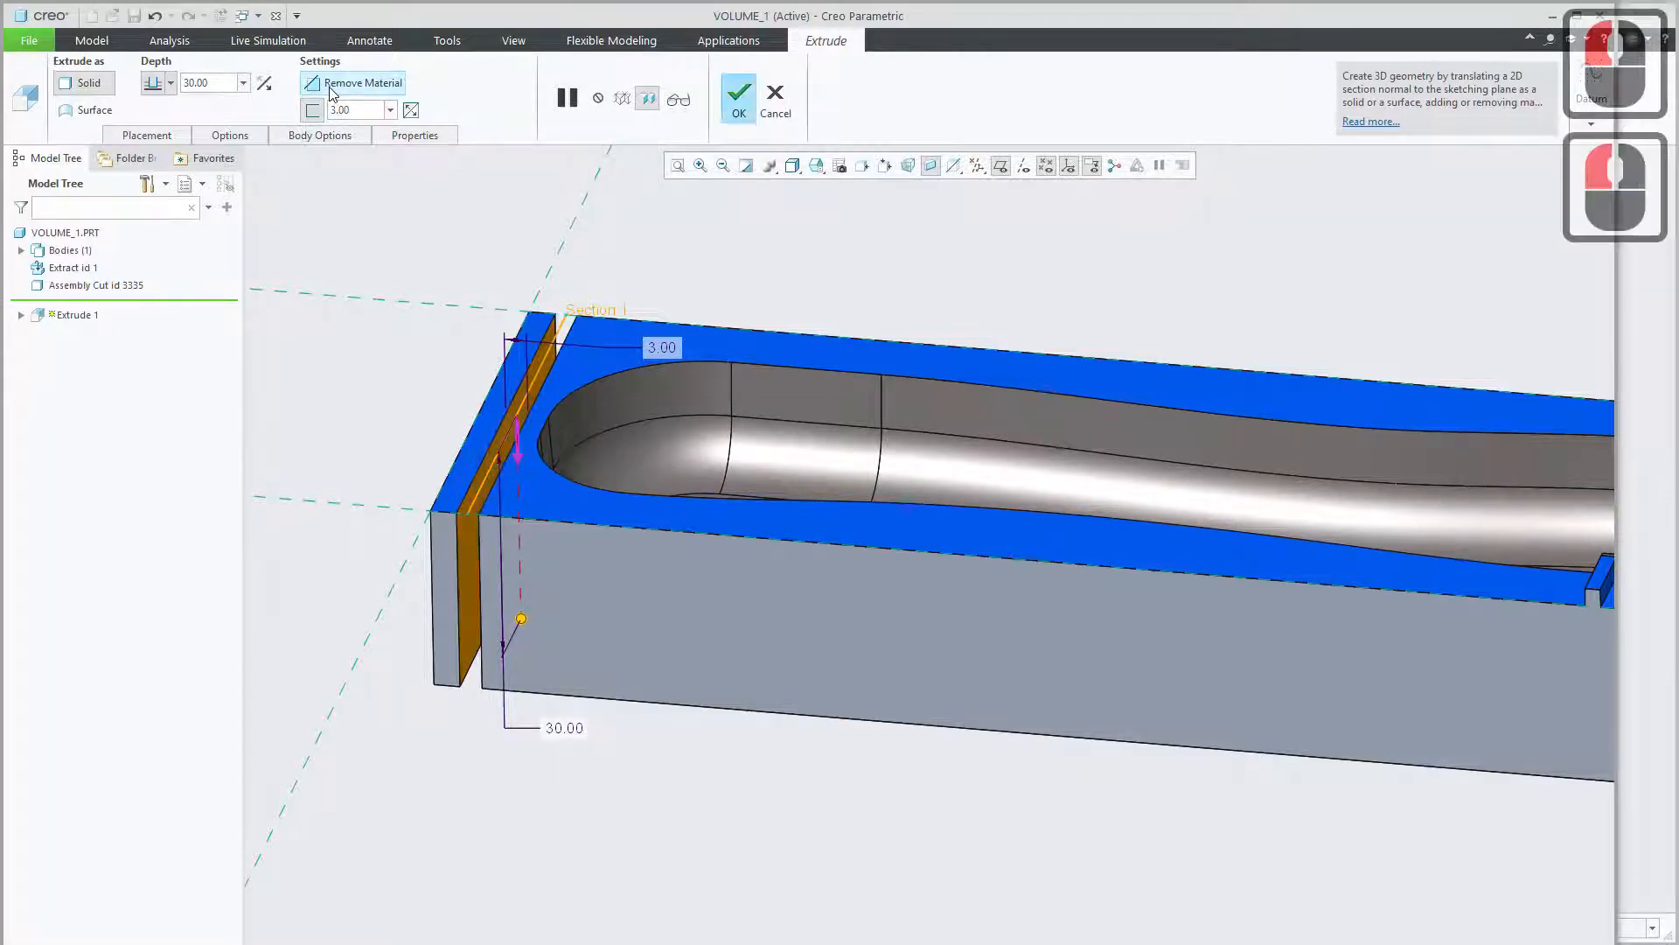
Set the cut's depth to 0.04 and complete the extrude, leaving nothing selected.
double_click(226, 82)
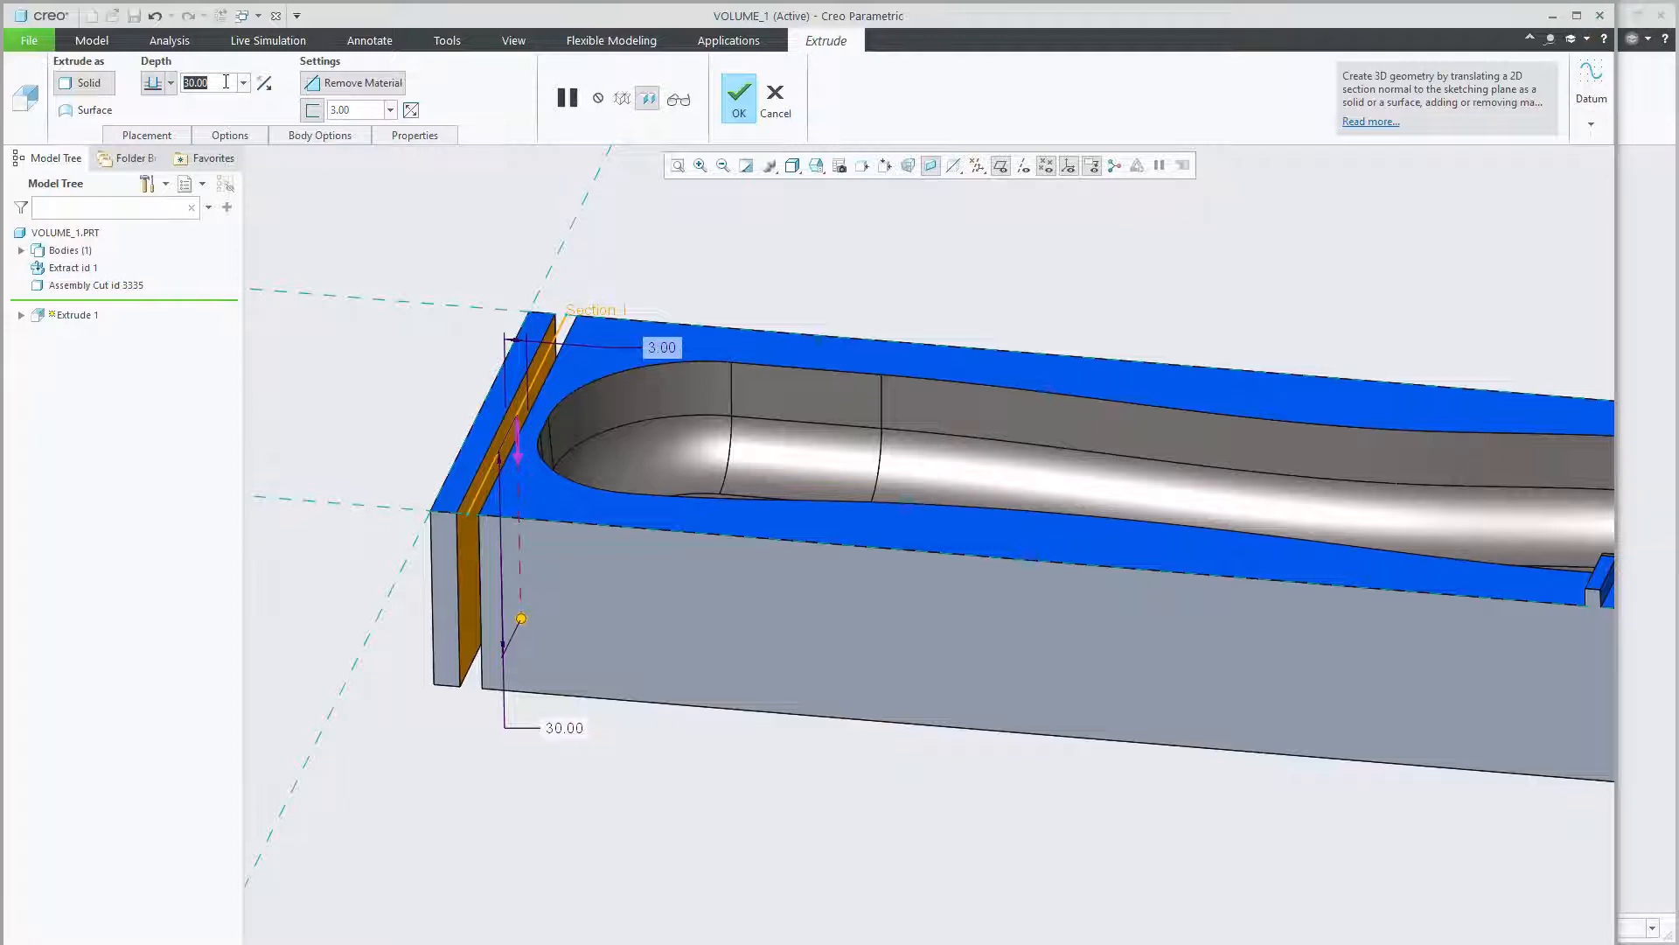
text(0)
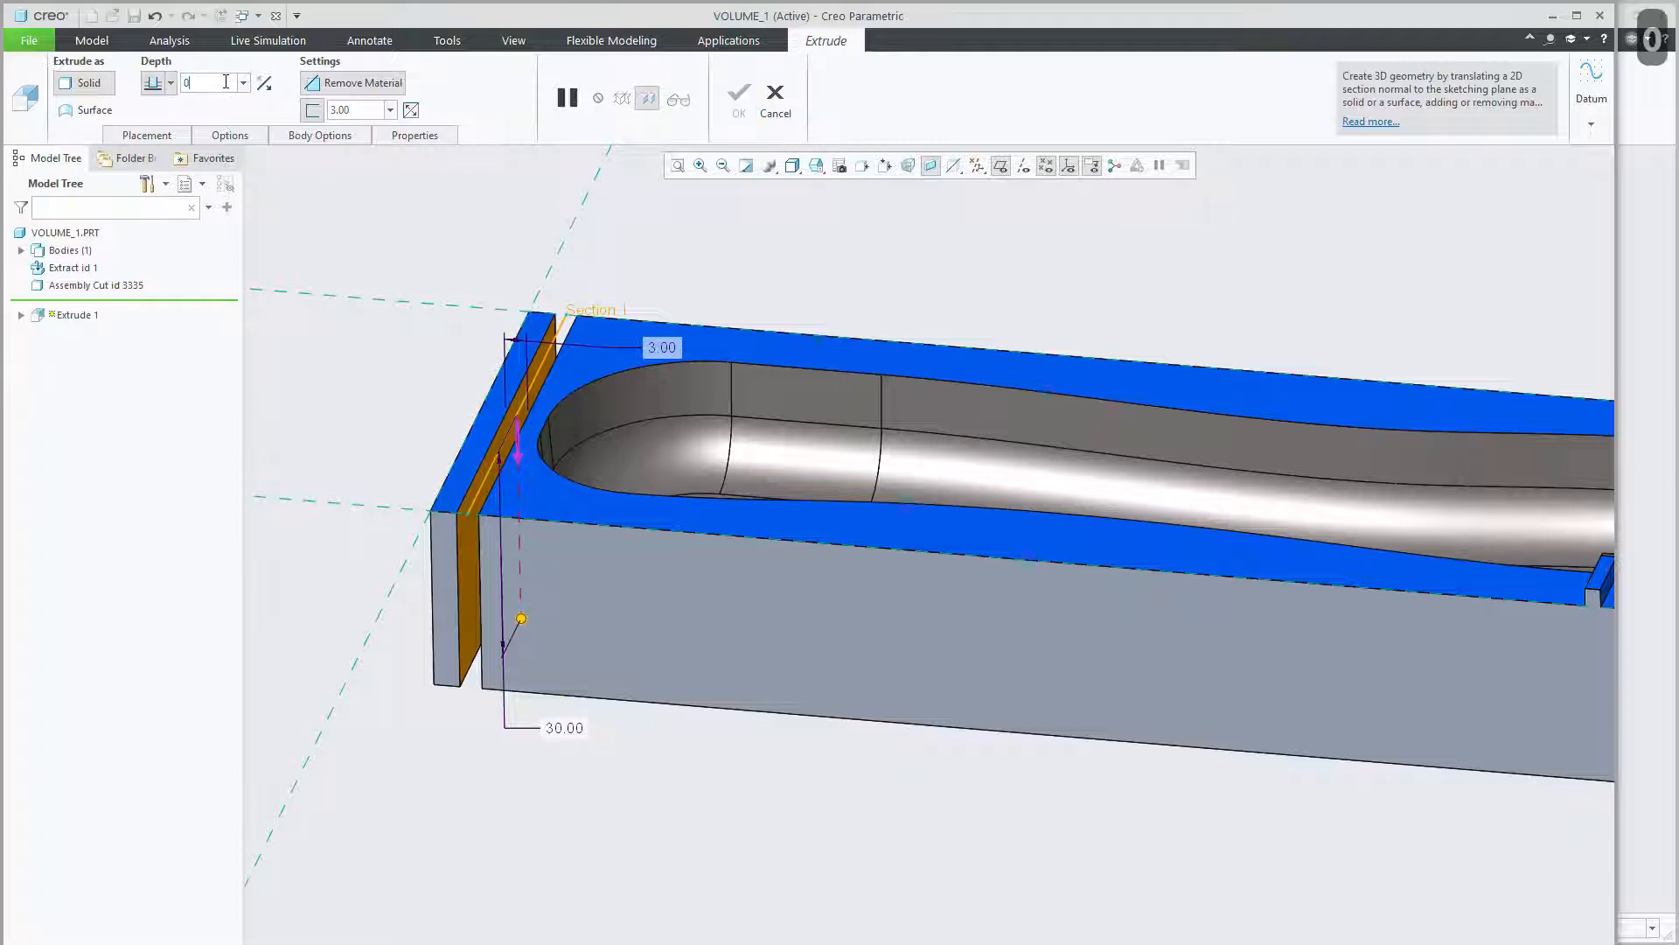
text(.0)
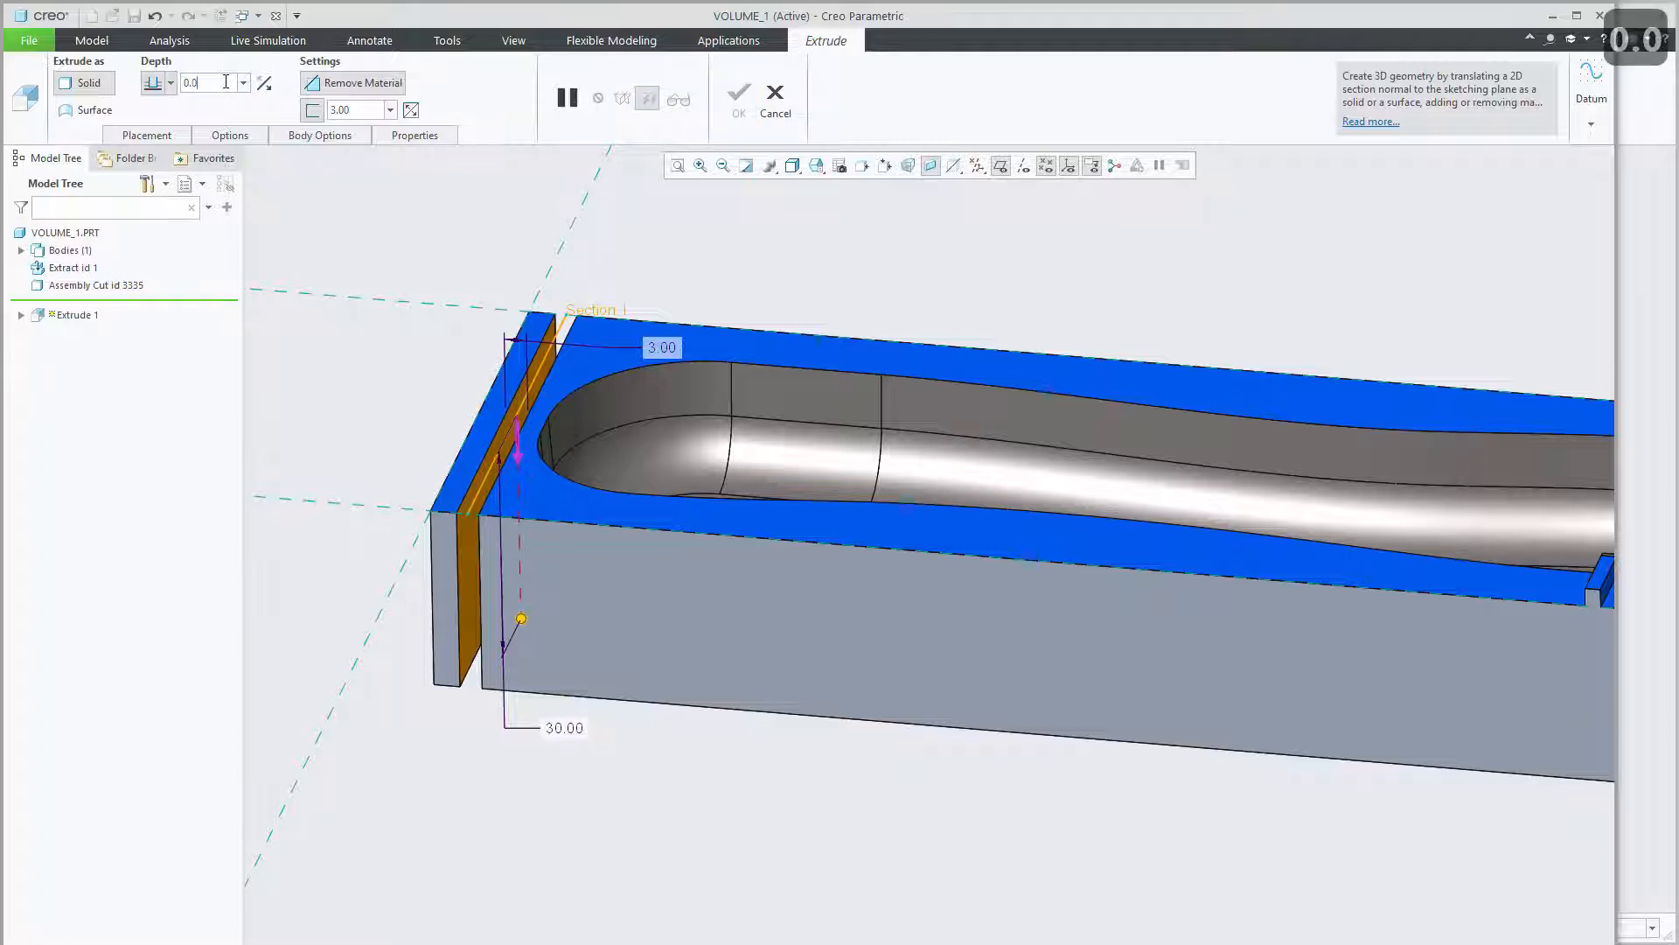
text(4)
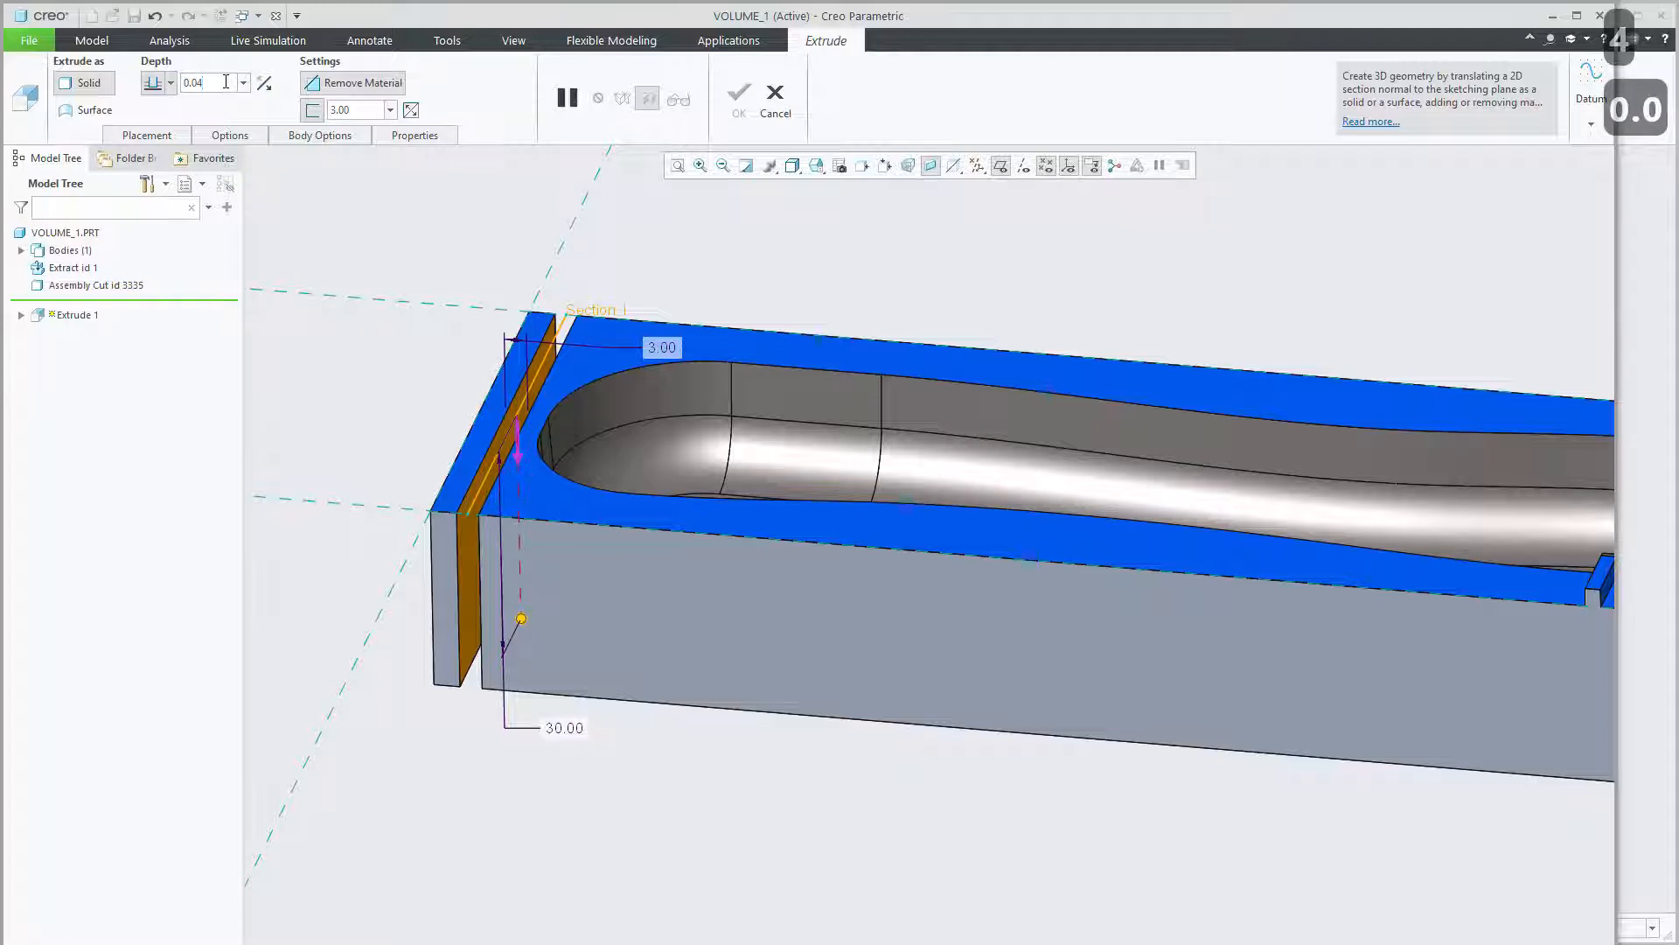
key(Return)
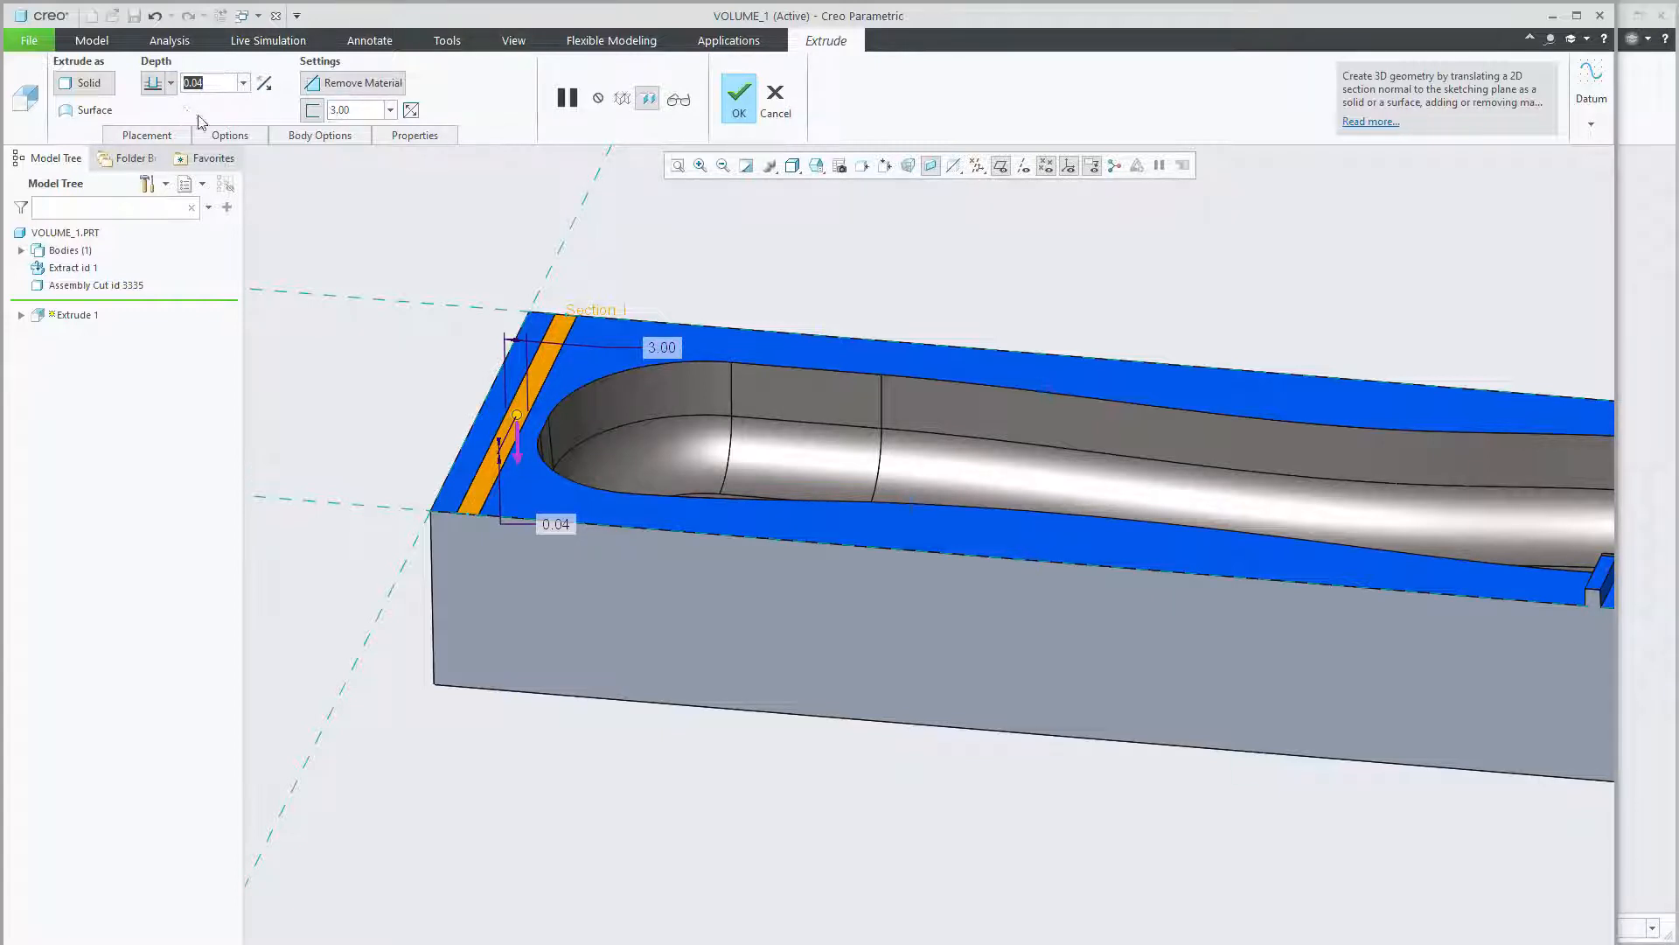
click(740, 97)
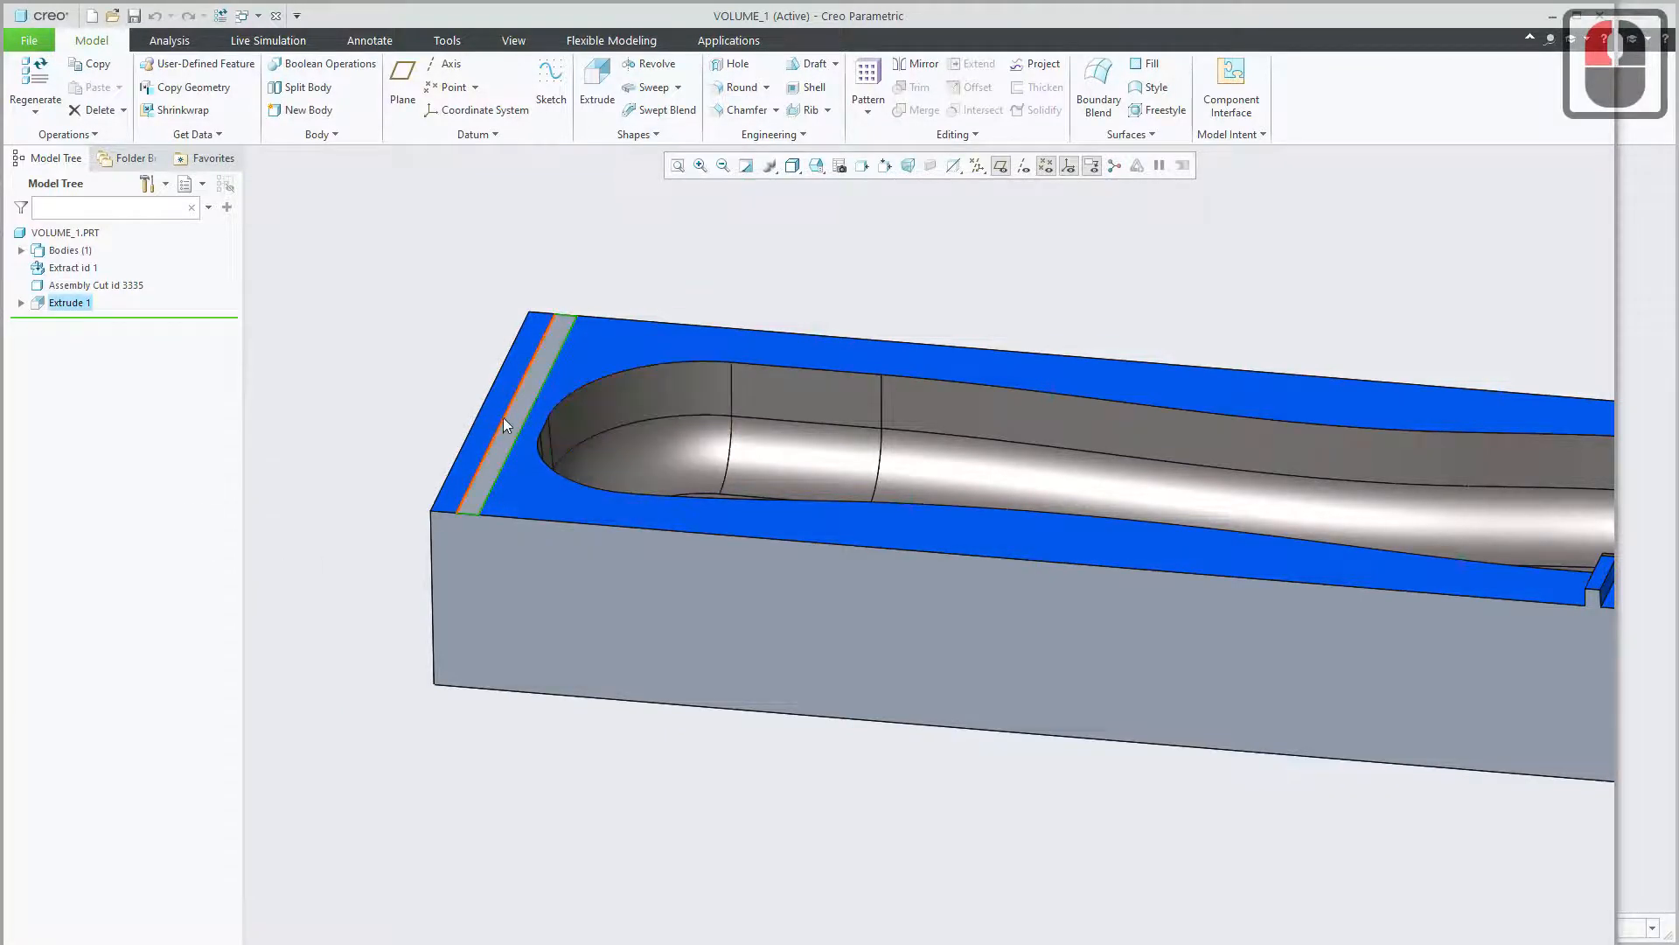
click(387, 308)
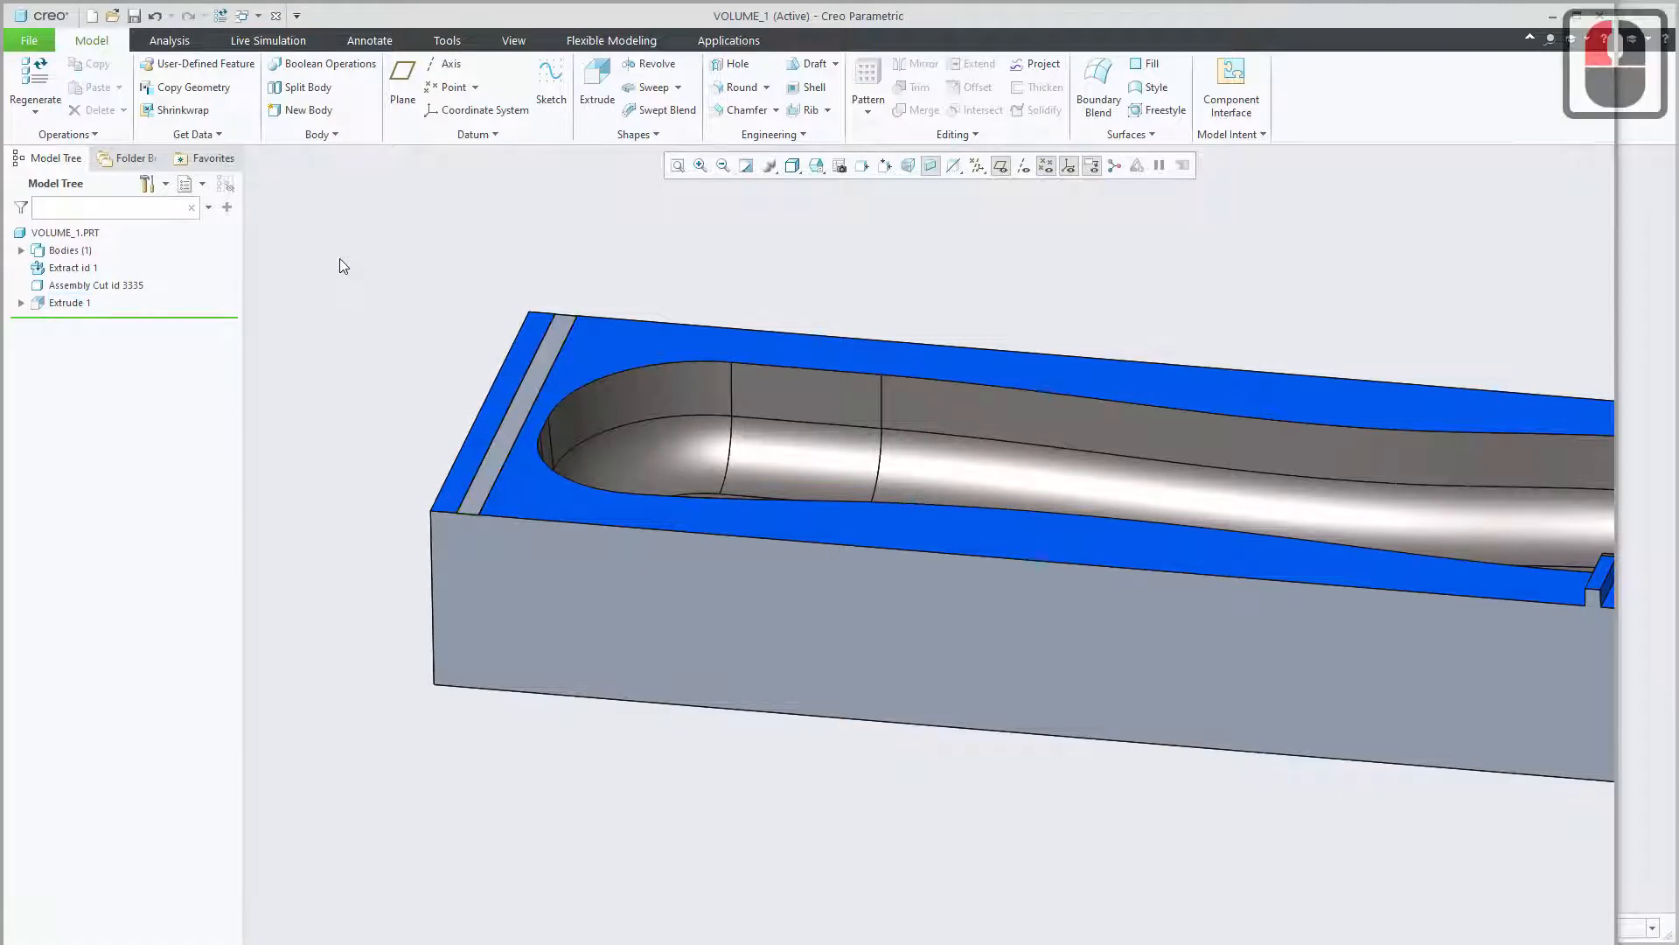
Start a Direction pattern of the shallow extruded cut, using the block's long back edge as the first direction.
click(68, 303)
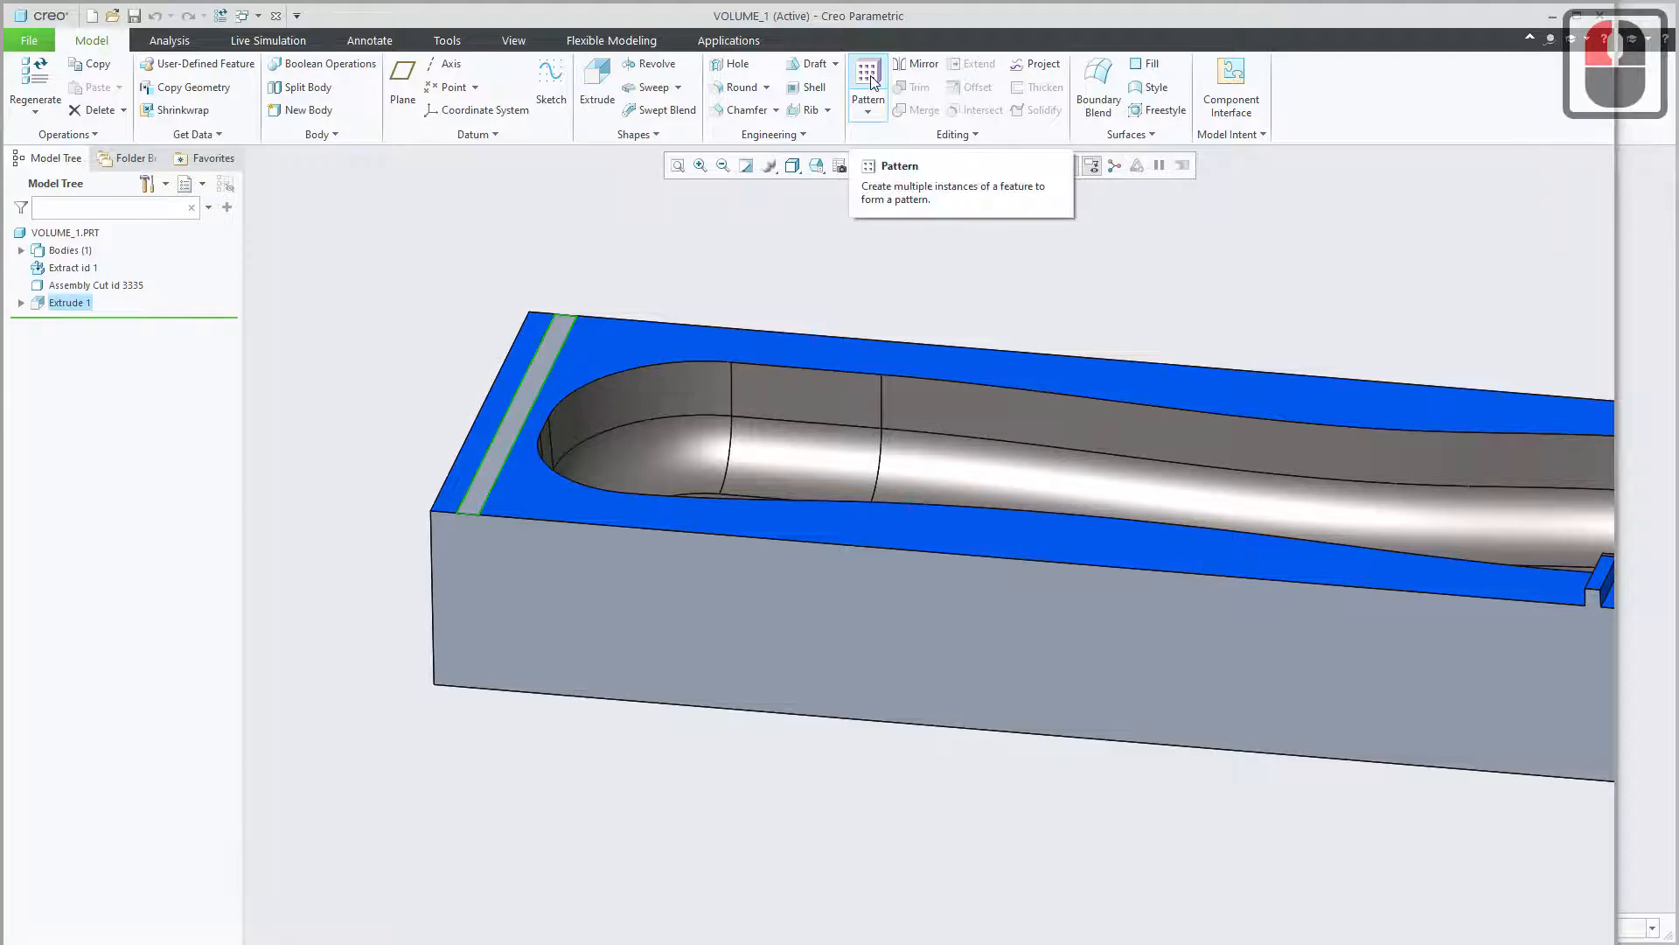
click(871, 81)
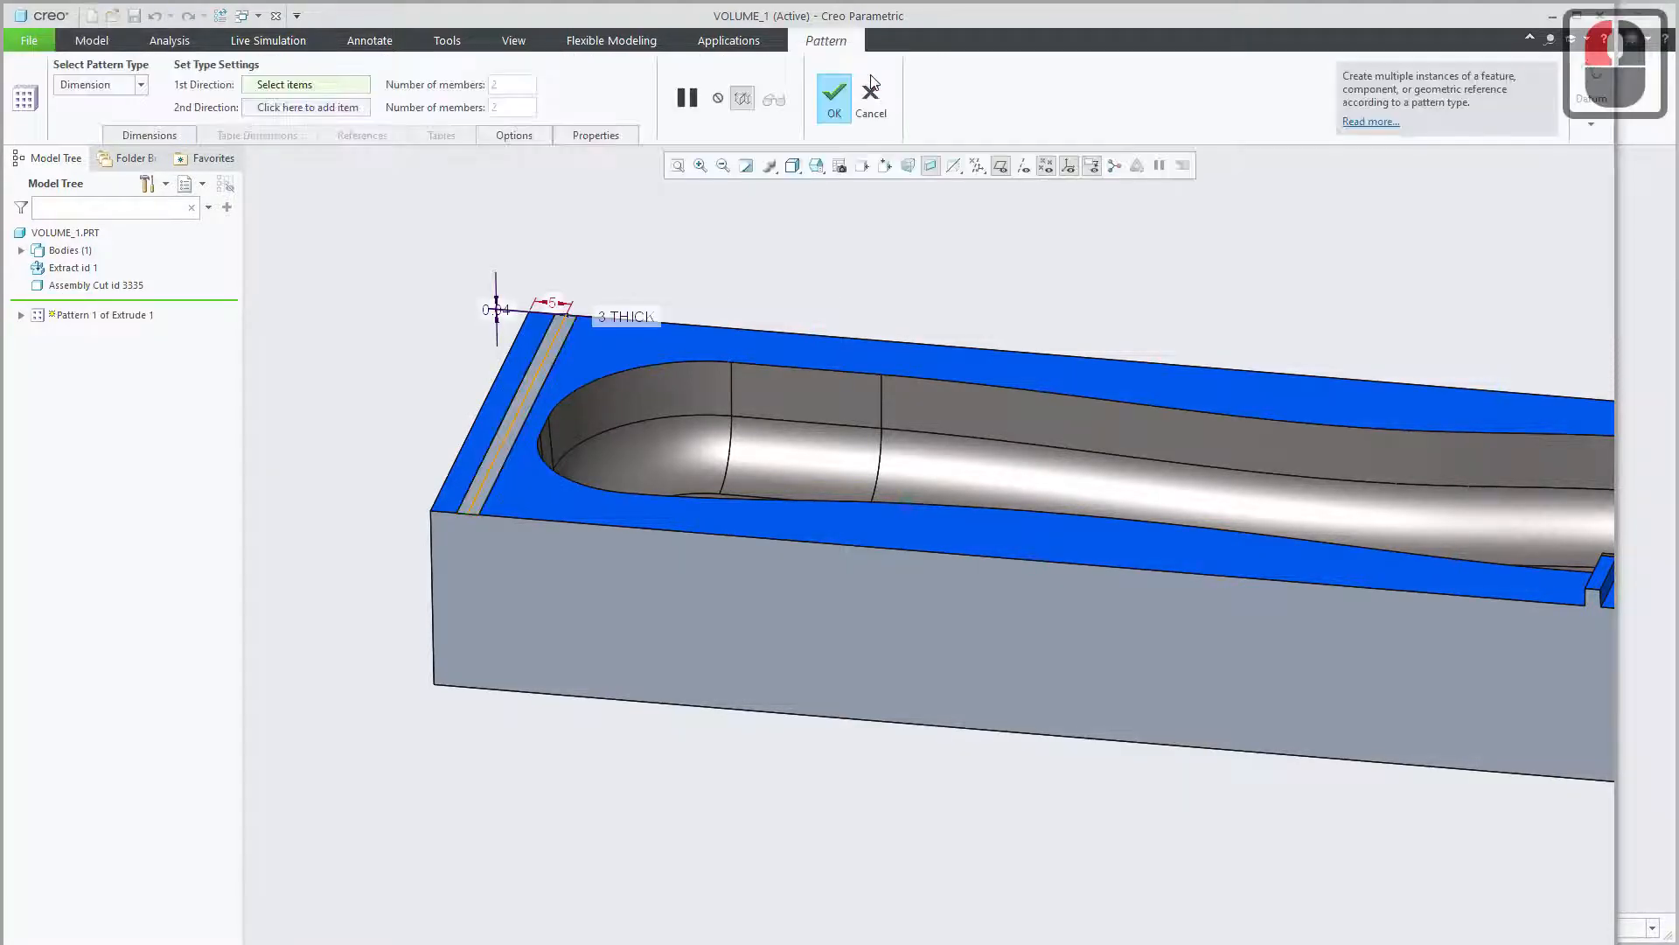
click(142, 86)
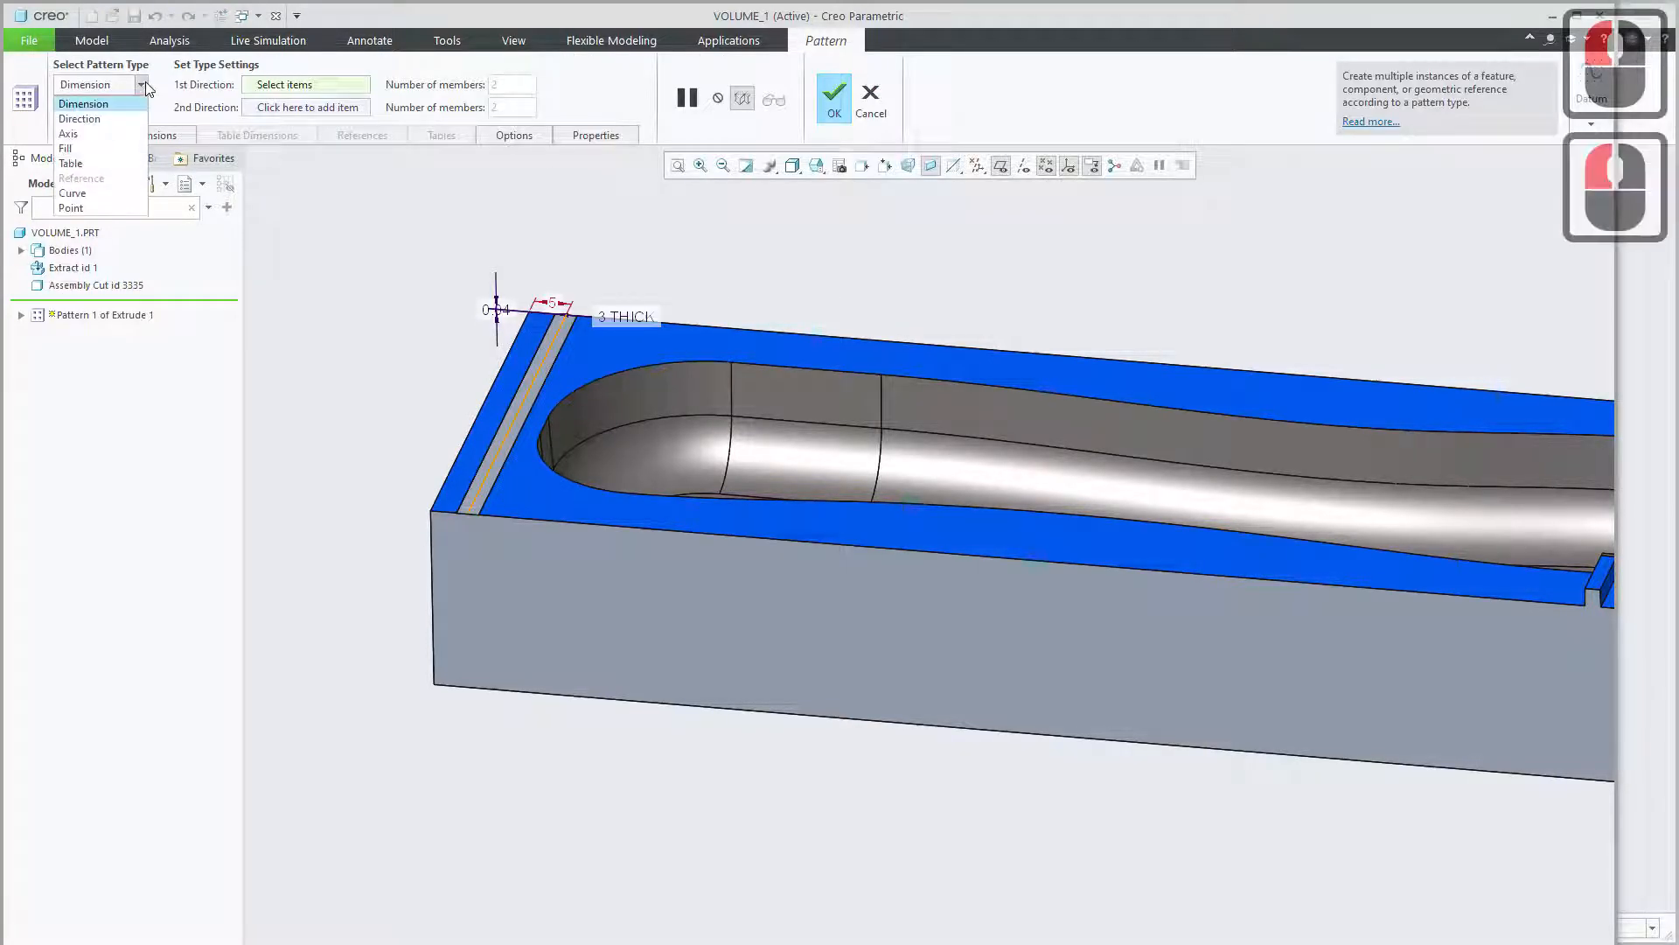
click(108, 126)
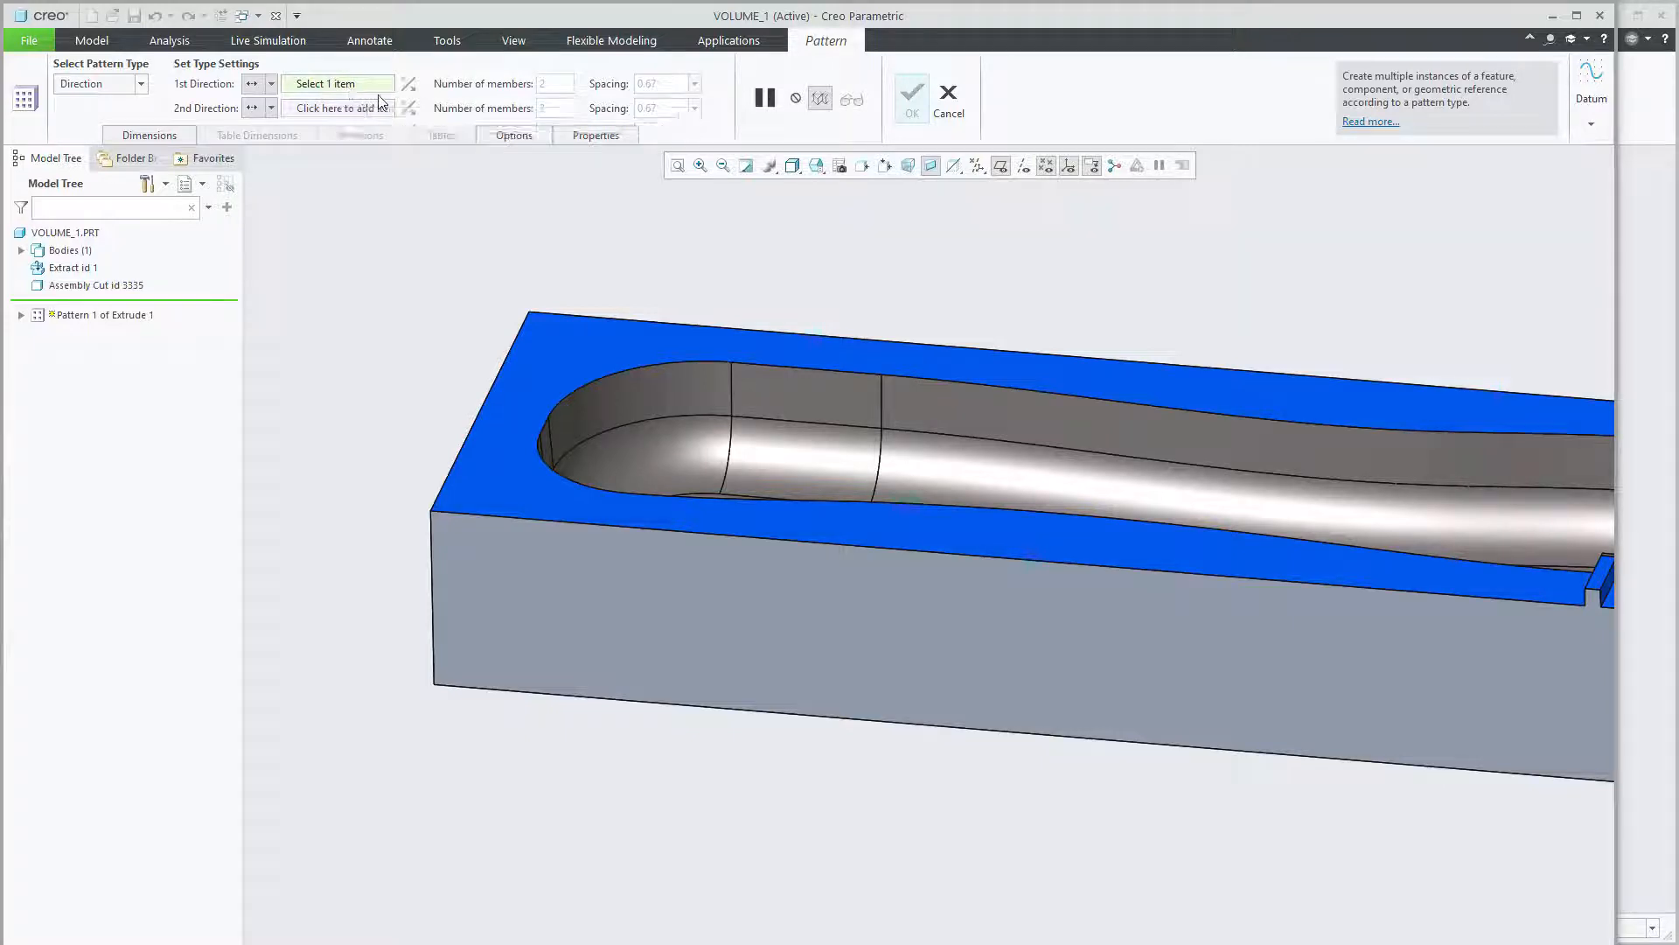
click(1049, 358)
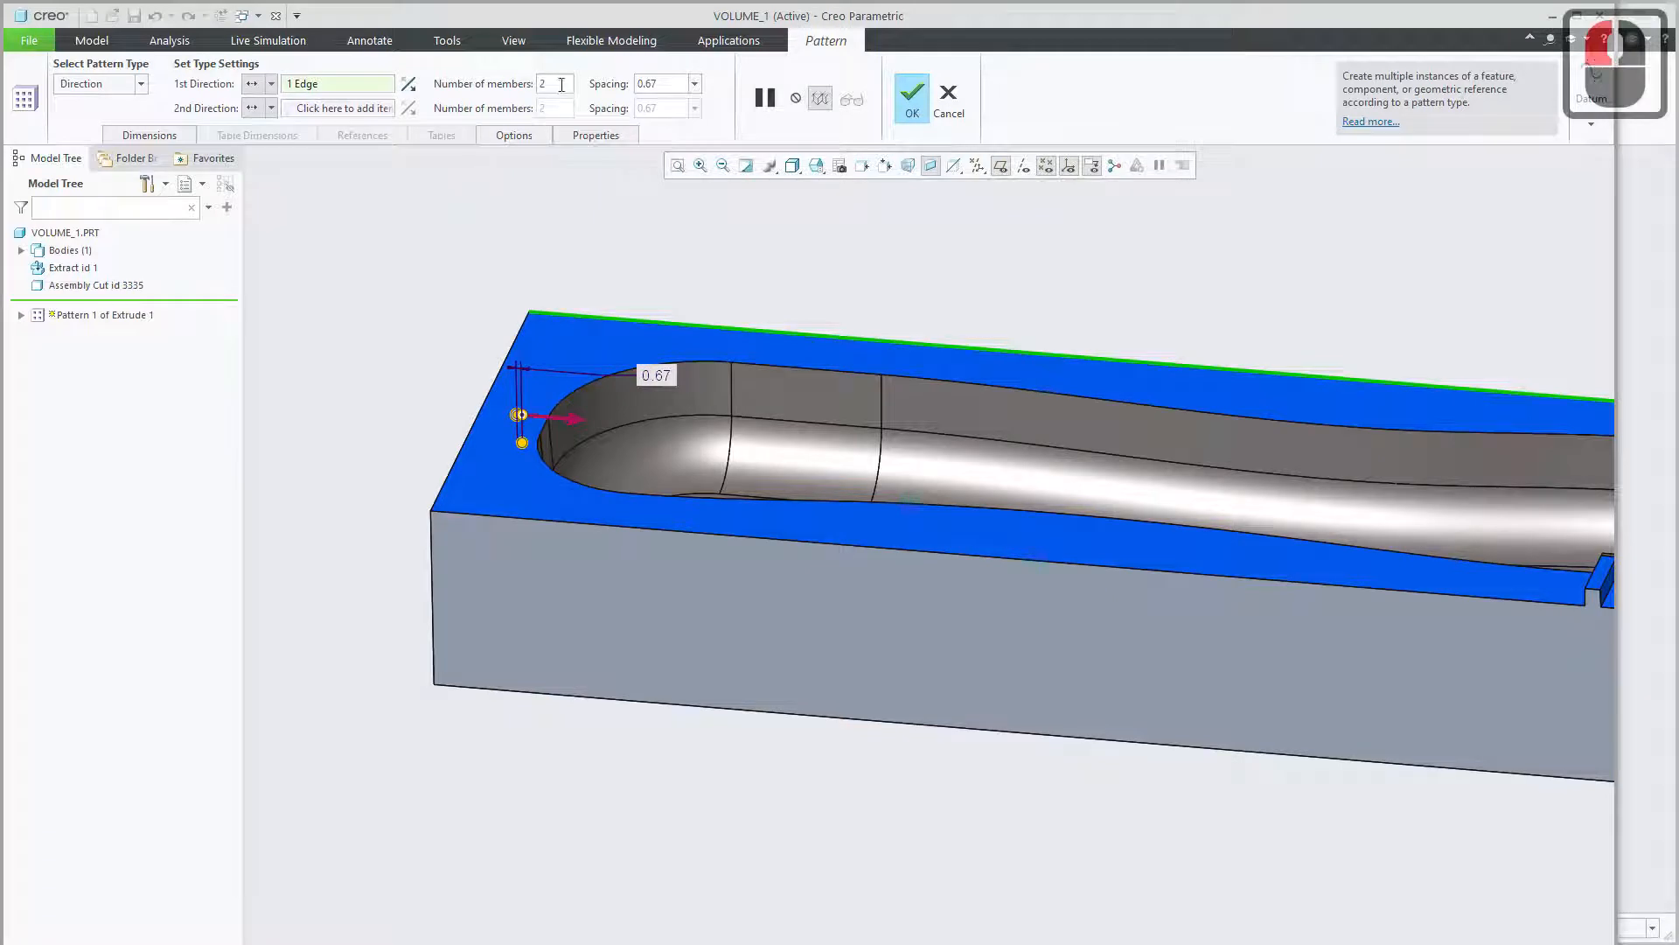
Set the pattern's first direction to 10 members with a spacing of 5.
double_click(543, 83)
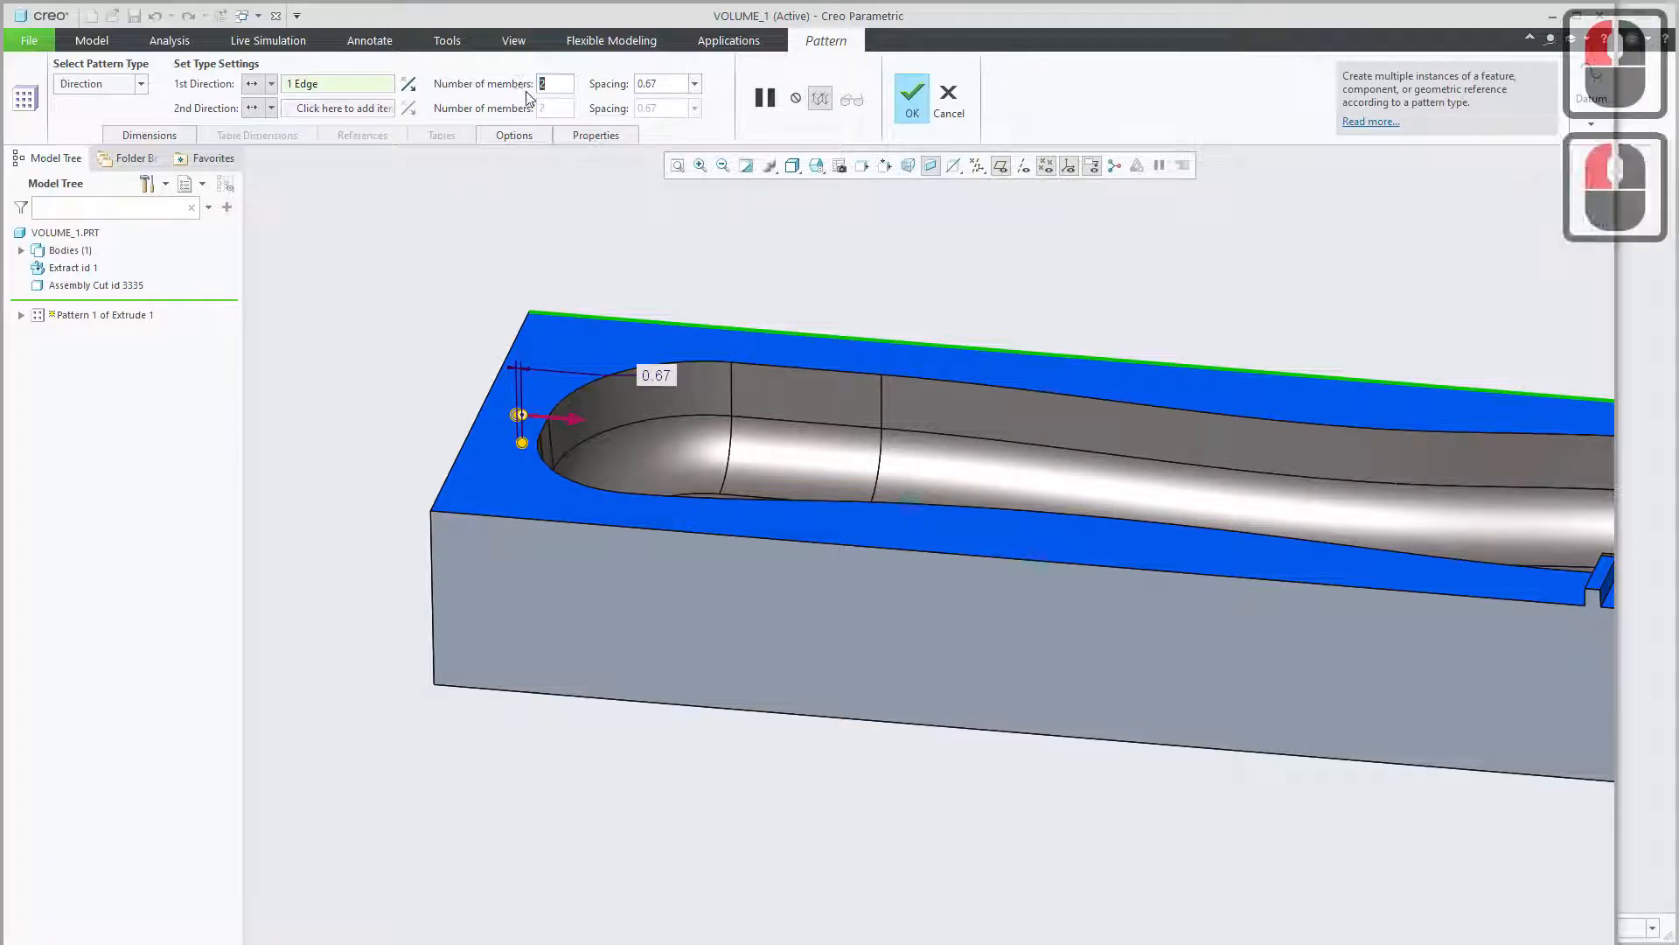
text(10)
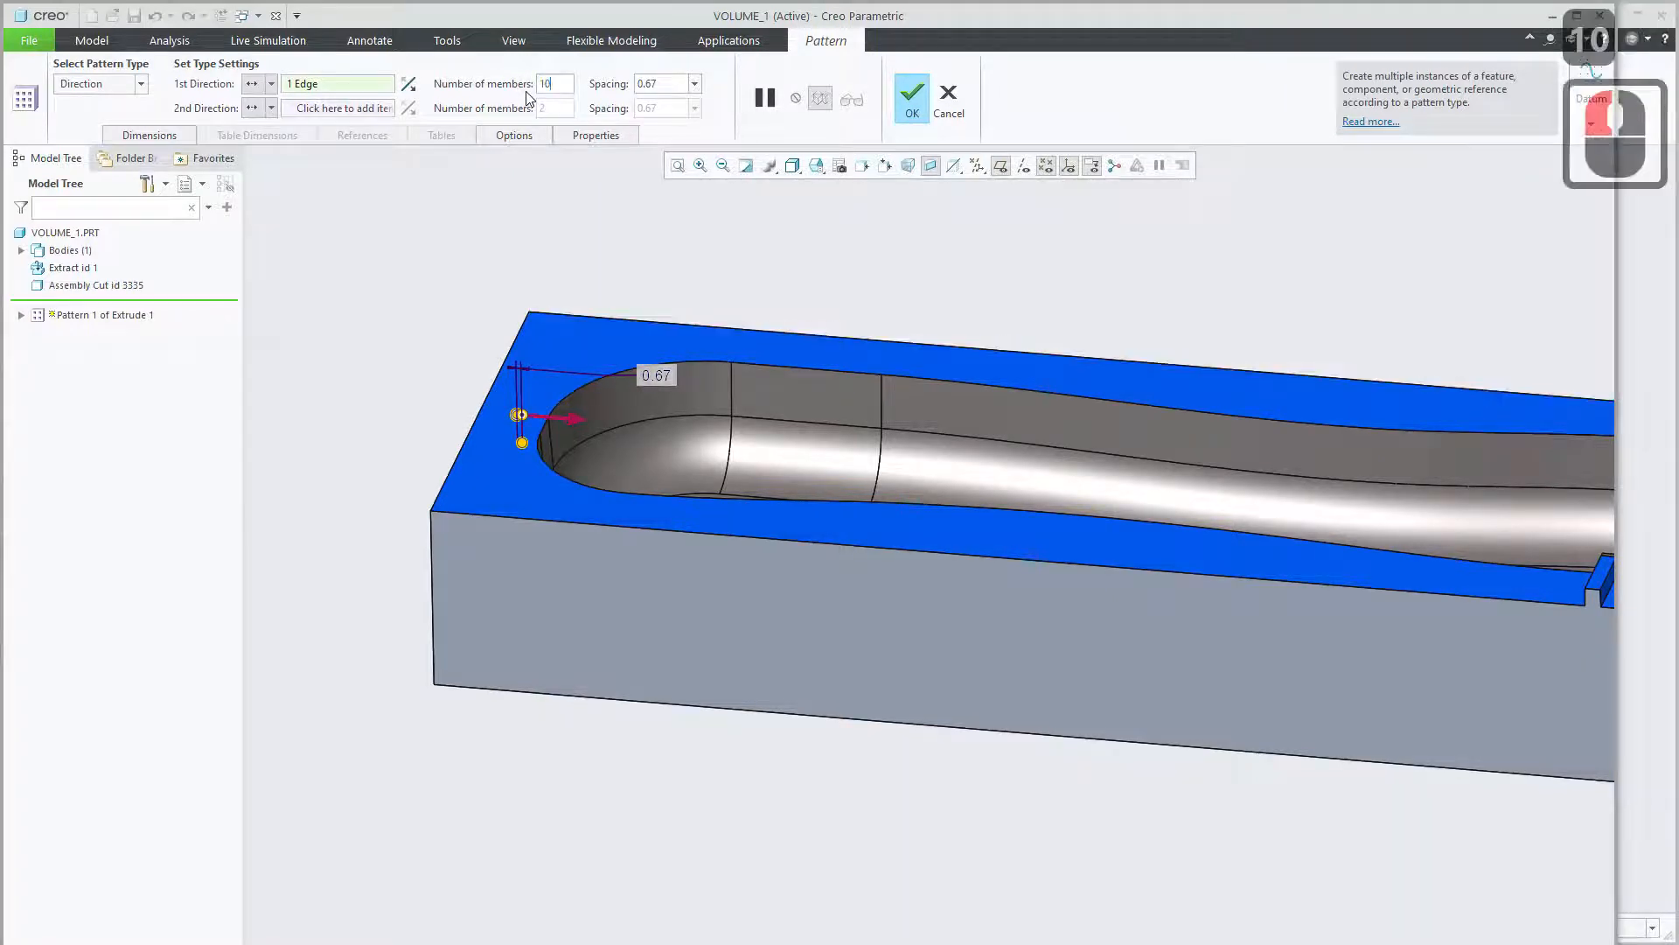
key(Return)
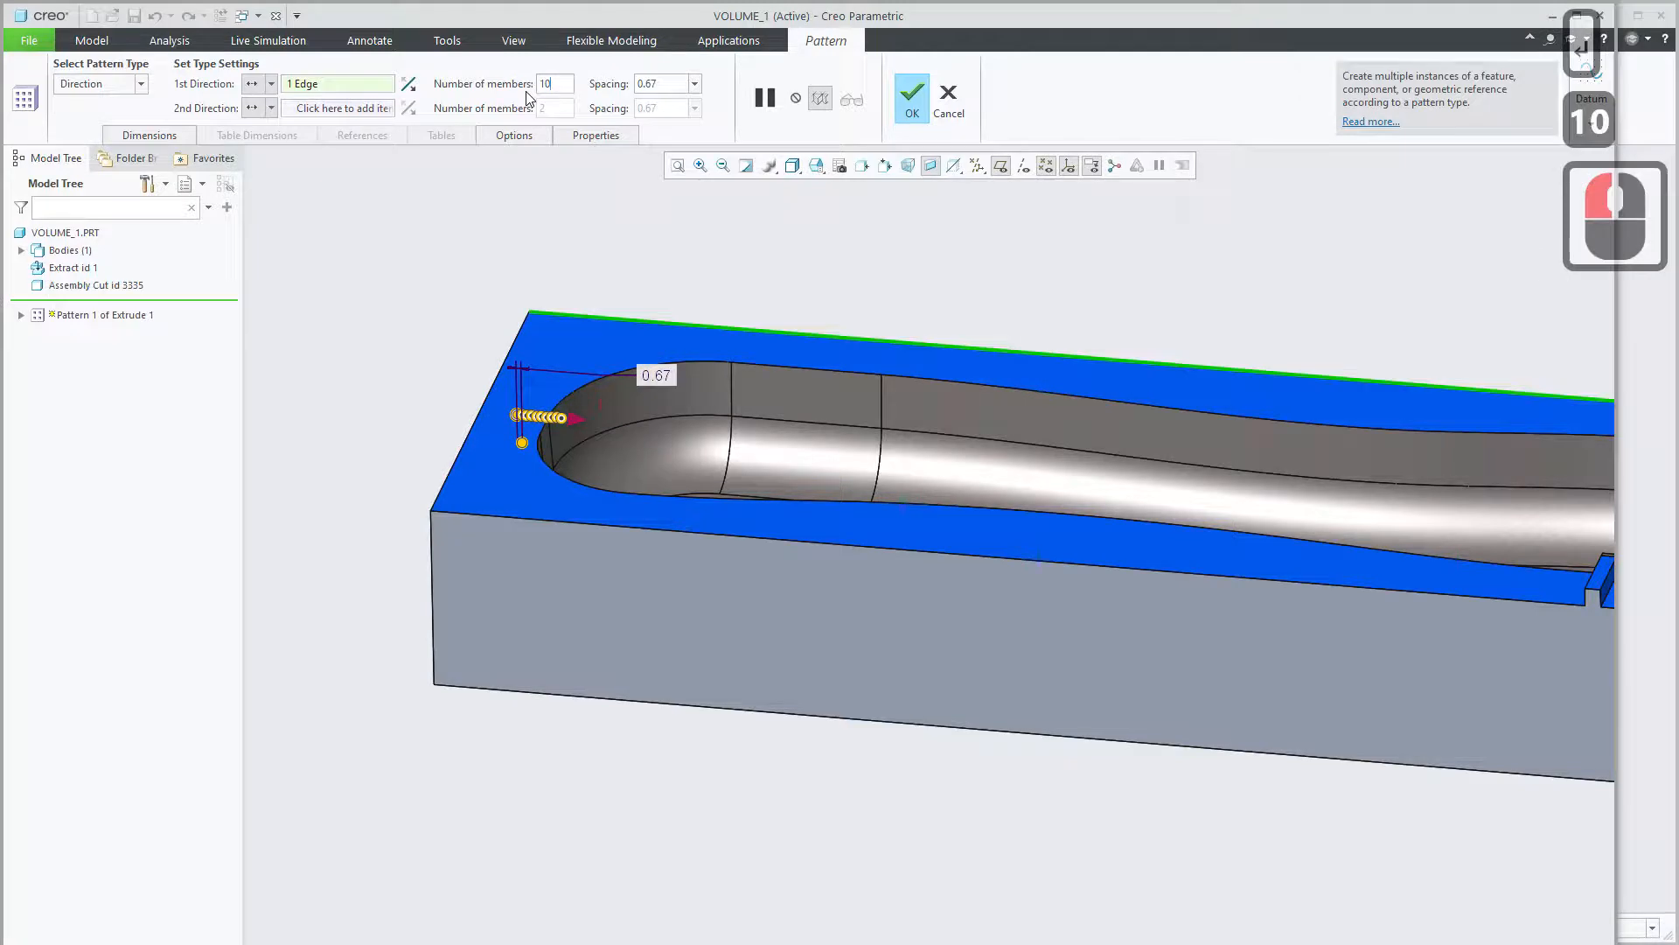
double_click(676, 82)
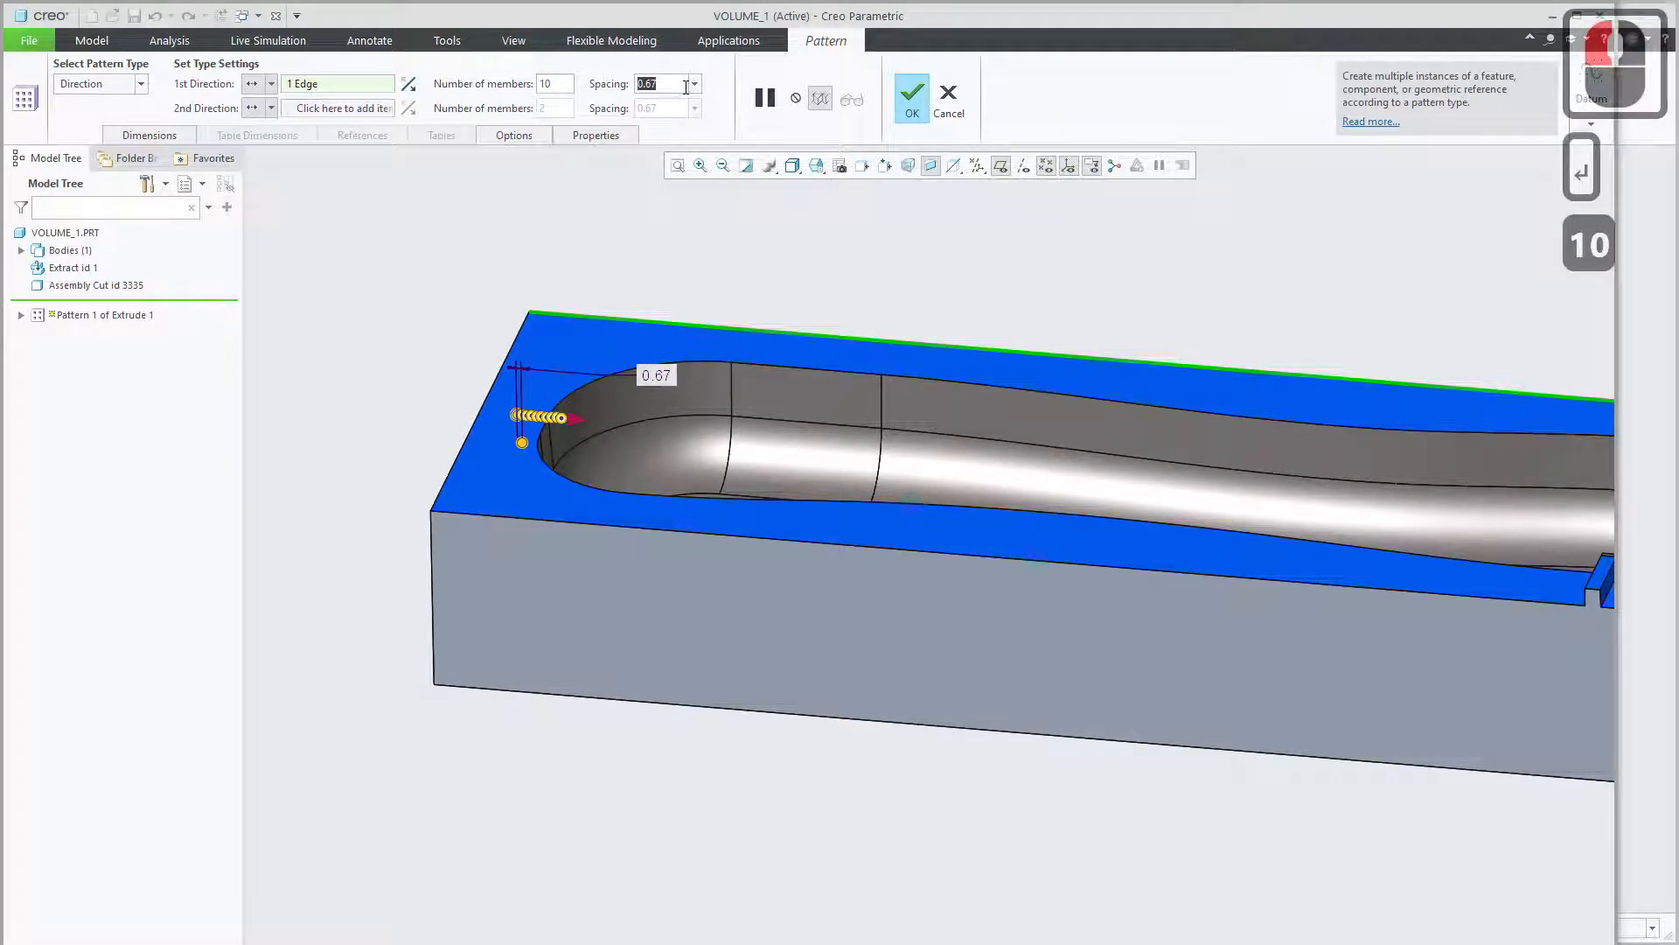
text(5)
key(Return)
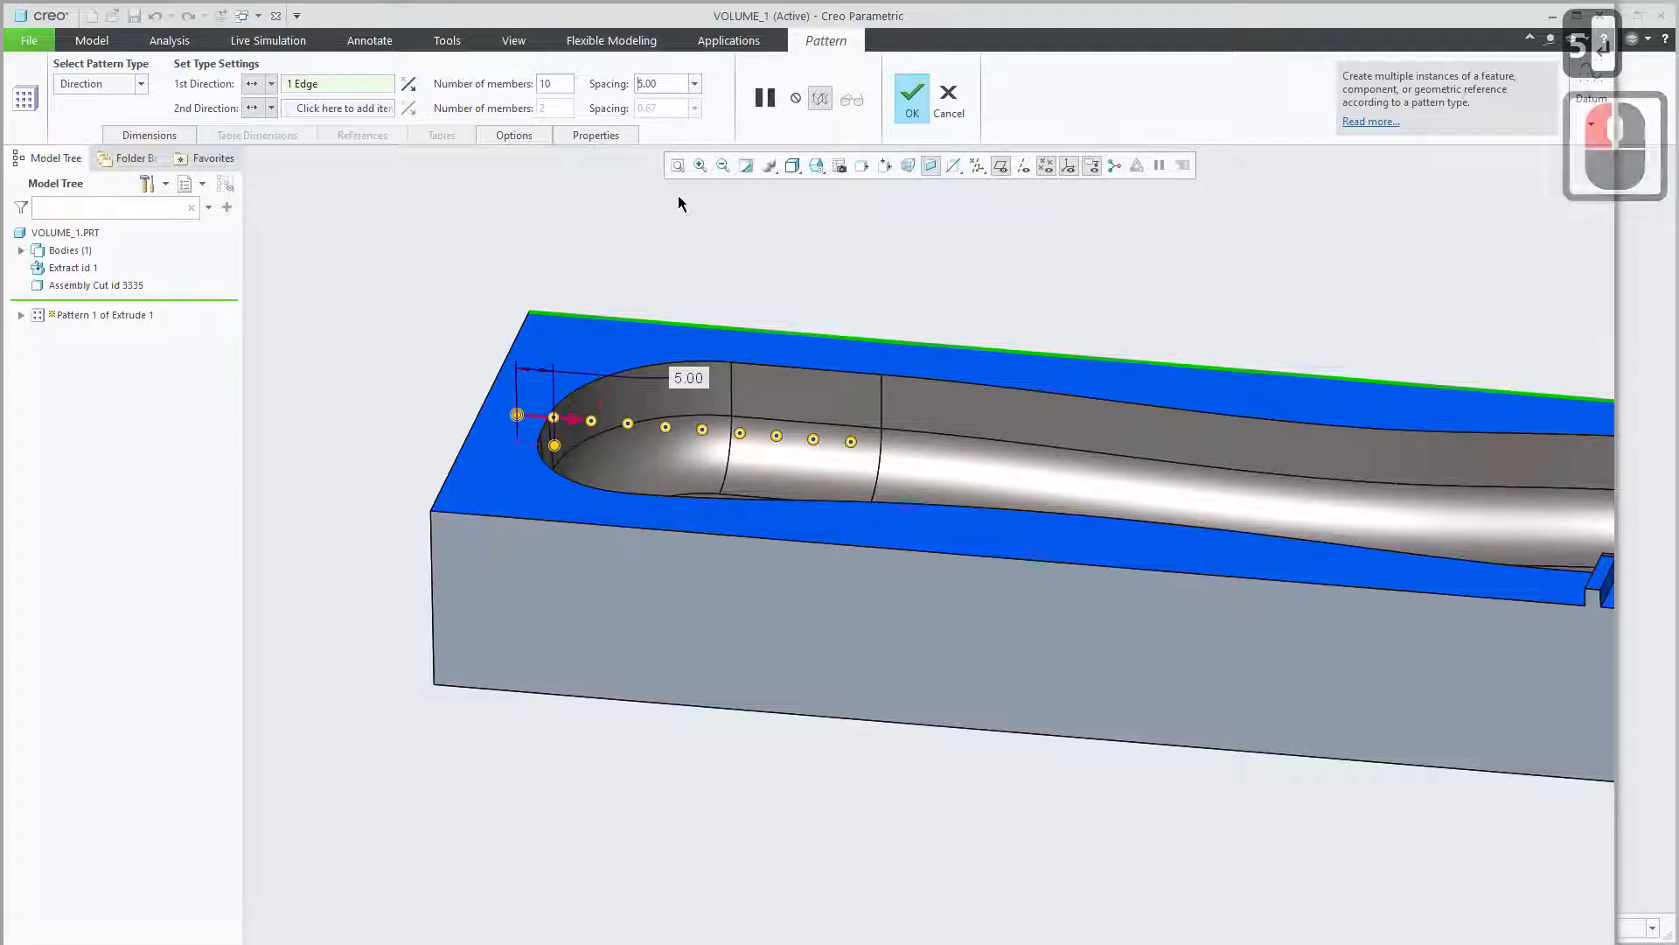
Set the spacing between the pattern members to 8.
click(609, 92)
double_click(661, 84)
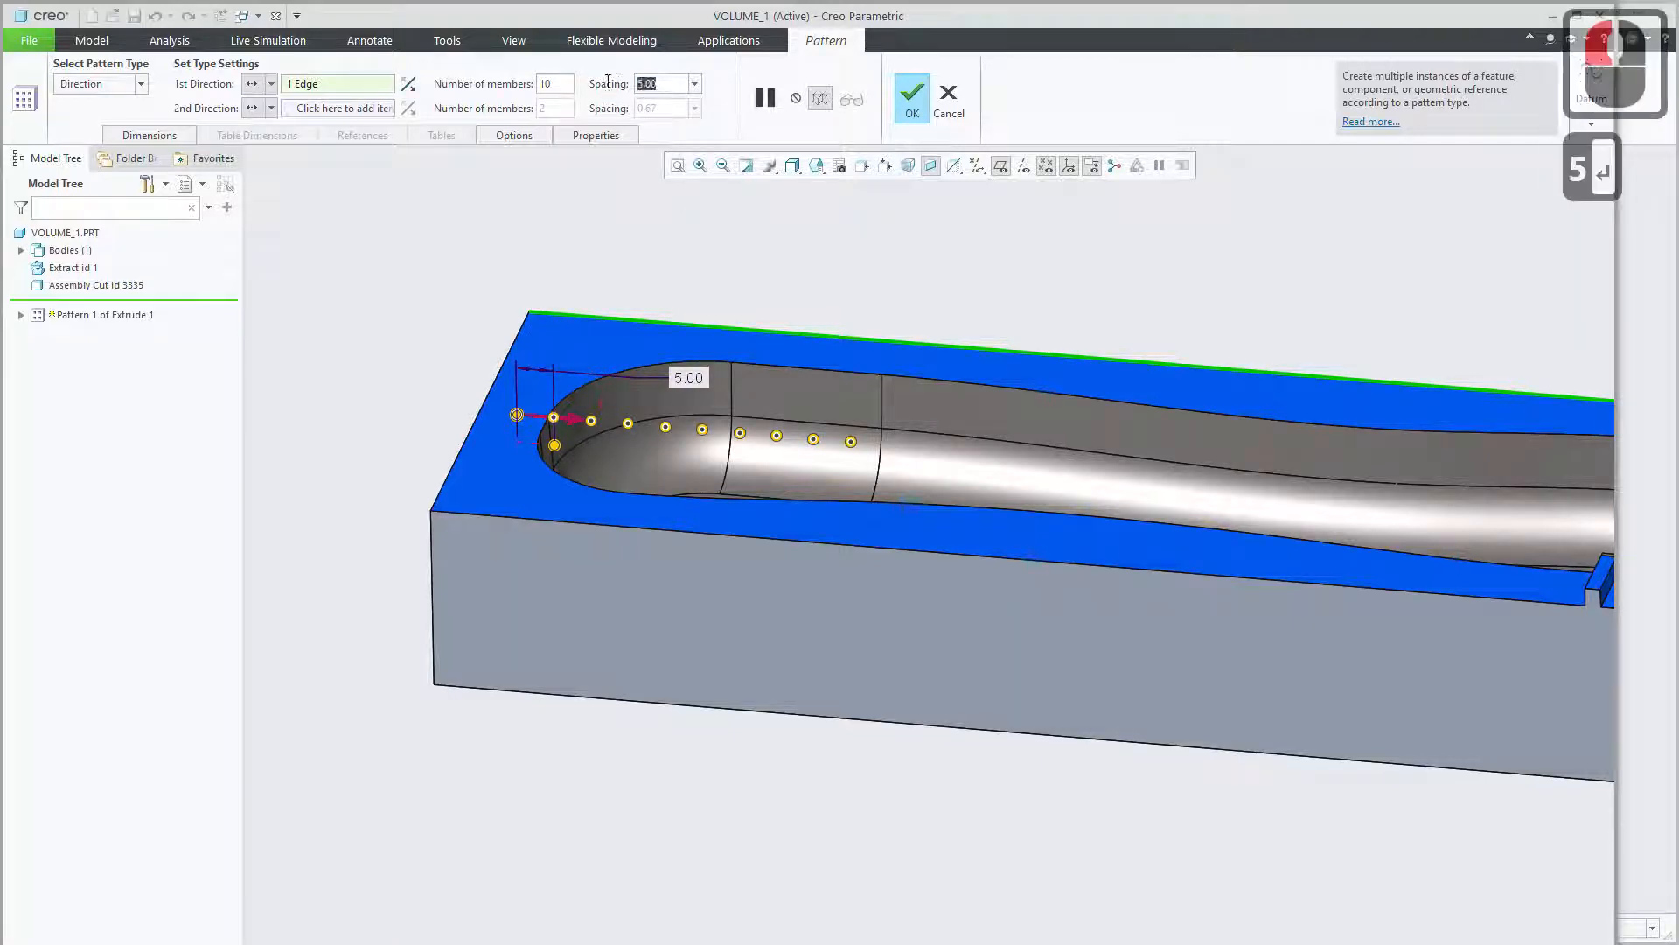
text(8)
key(Return)
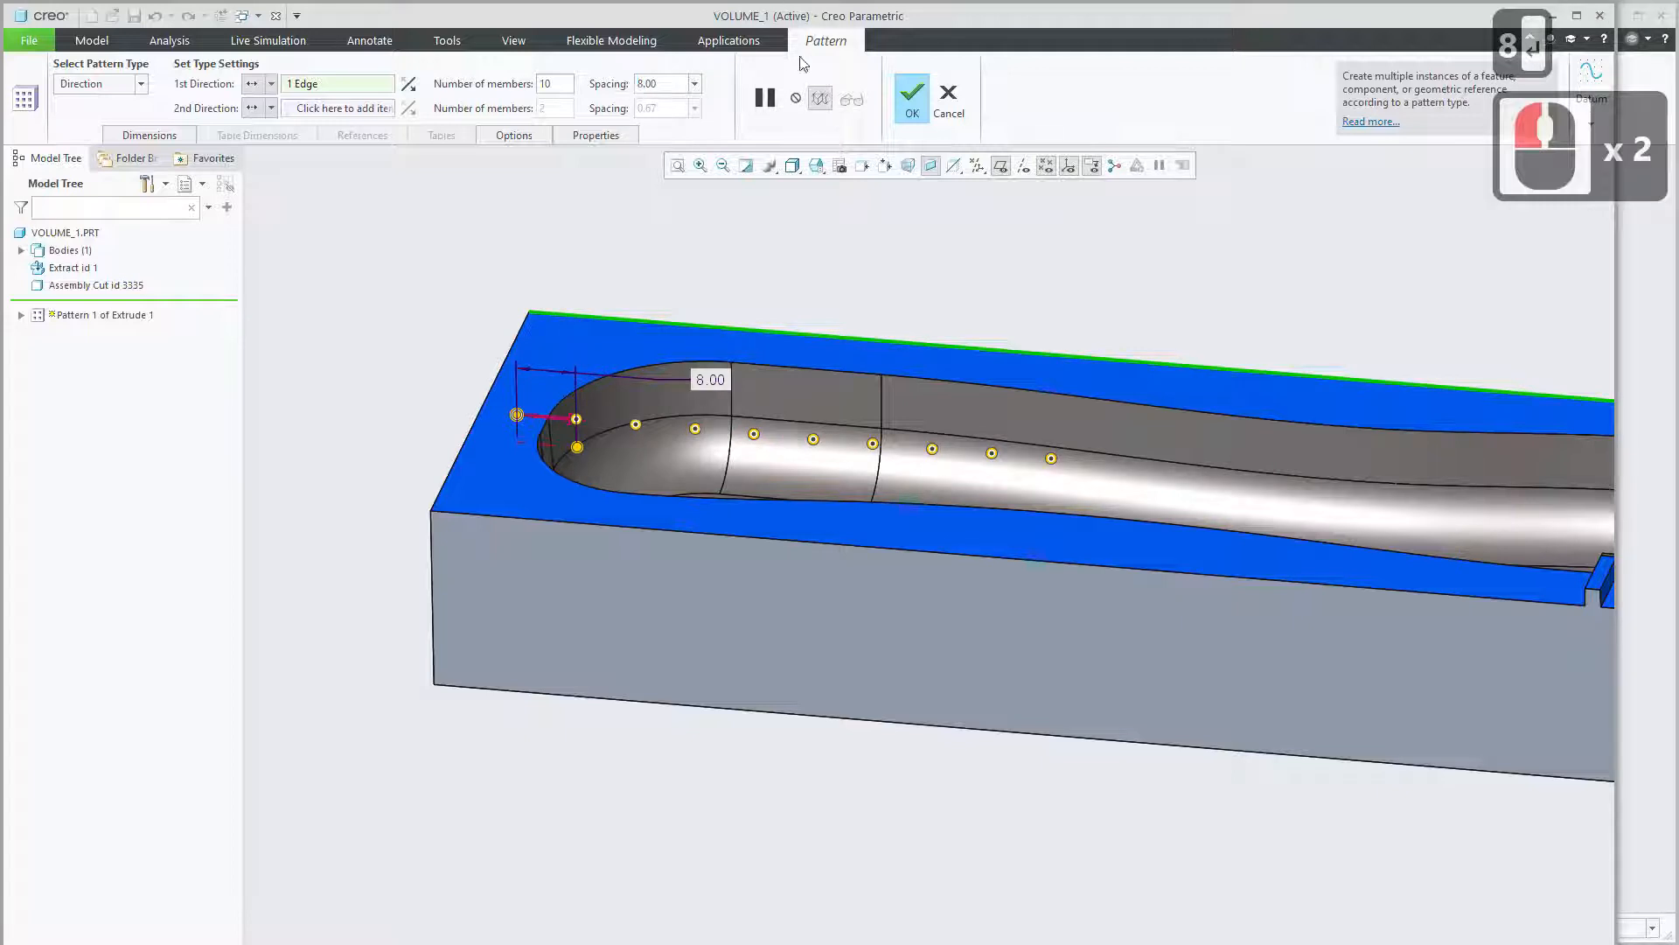
Set the number of pattern members to 20 so the cuts run along the cavity, and complete the pattern.
shift+middle_drag(1107, 328, 960, 289)
scroll(1066, 341, up, 1)
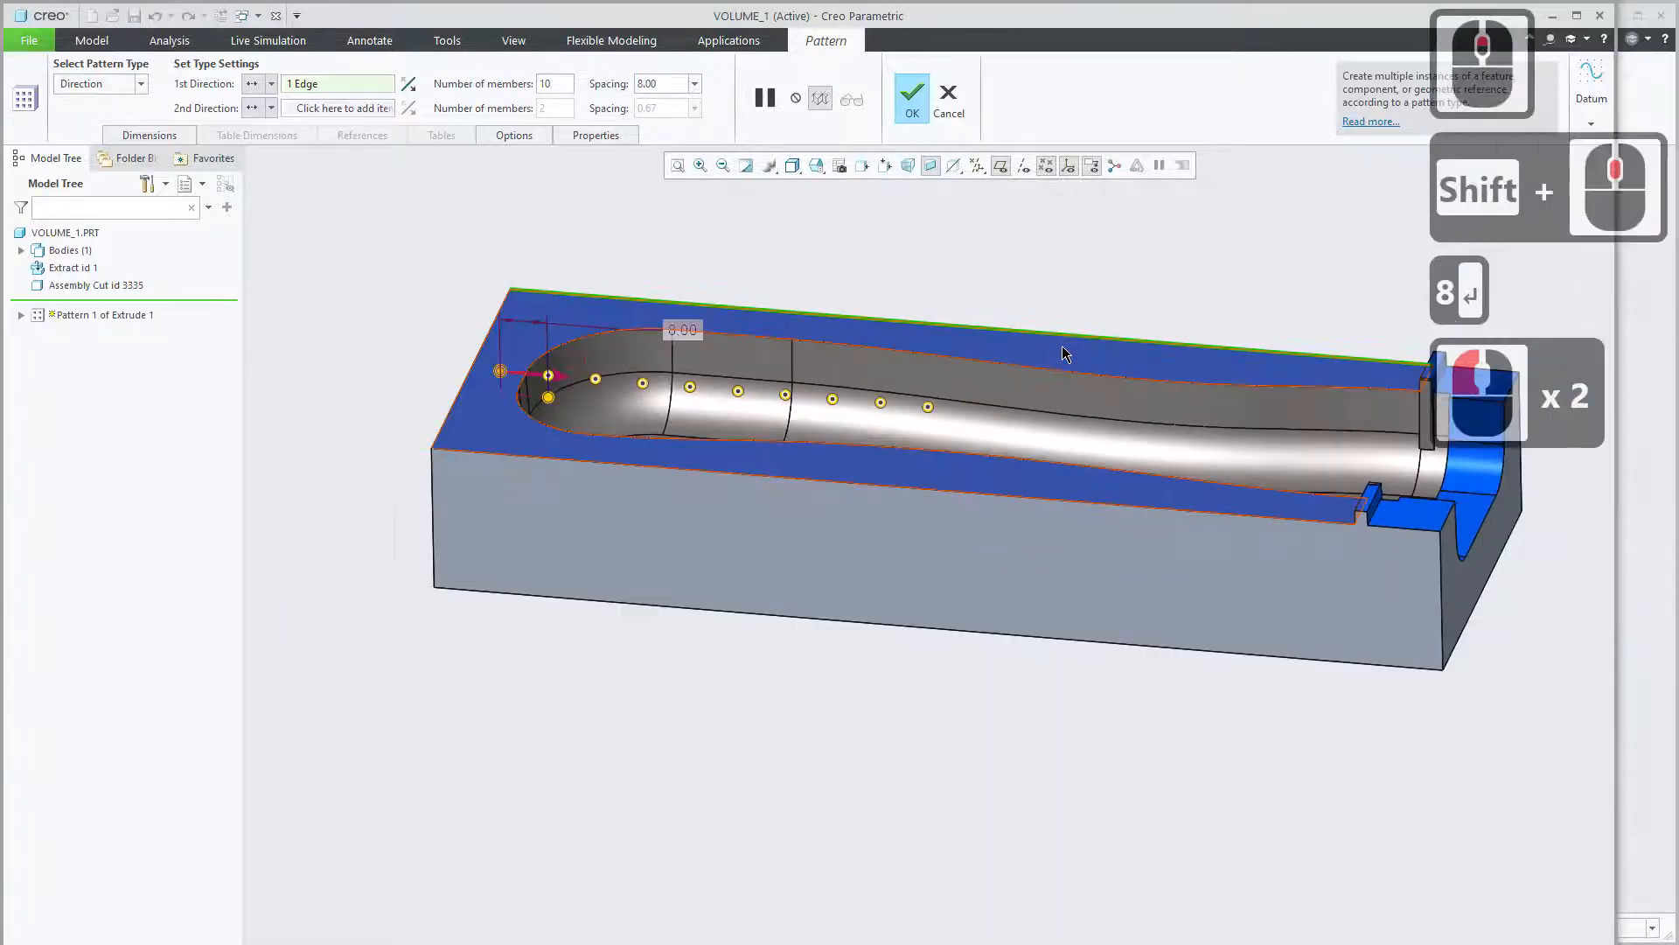
shift+middle_drag(1079, 335, 981, 408)
click(553, 84)
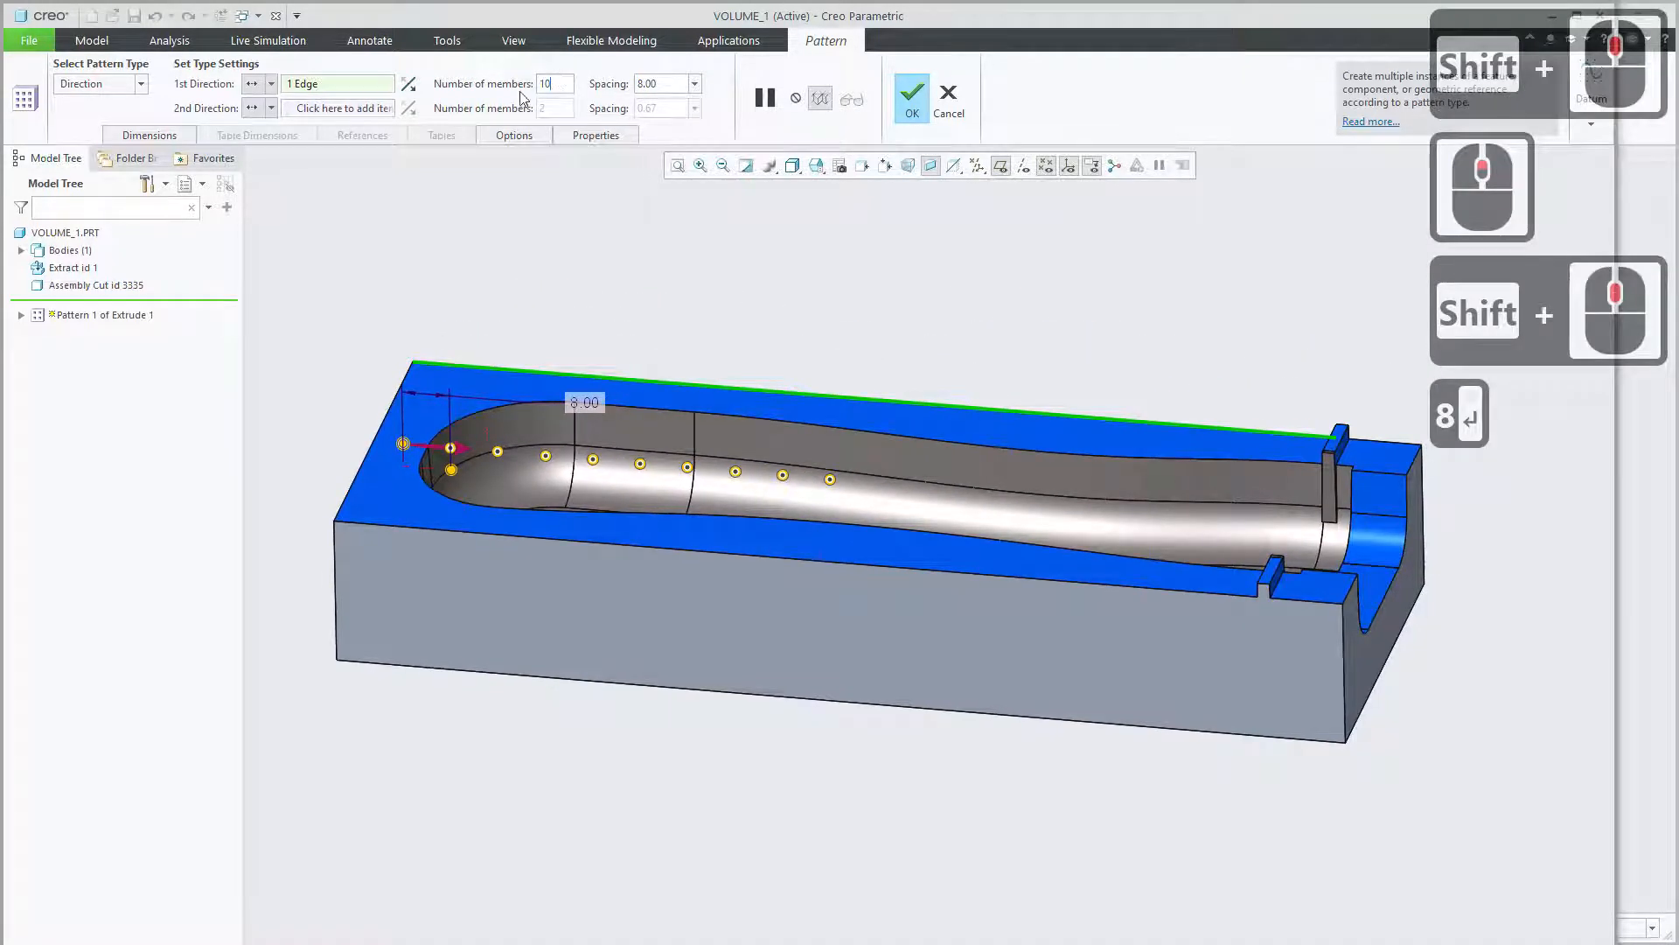
double_click(553, 83)
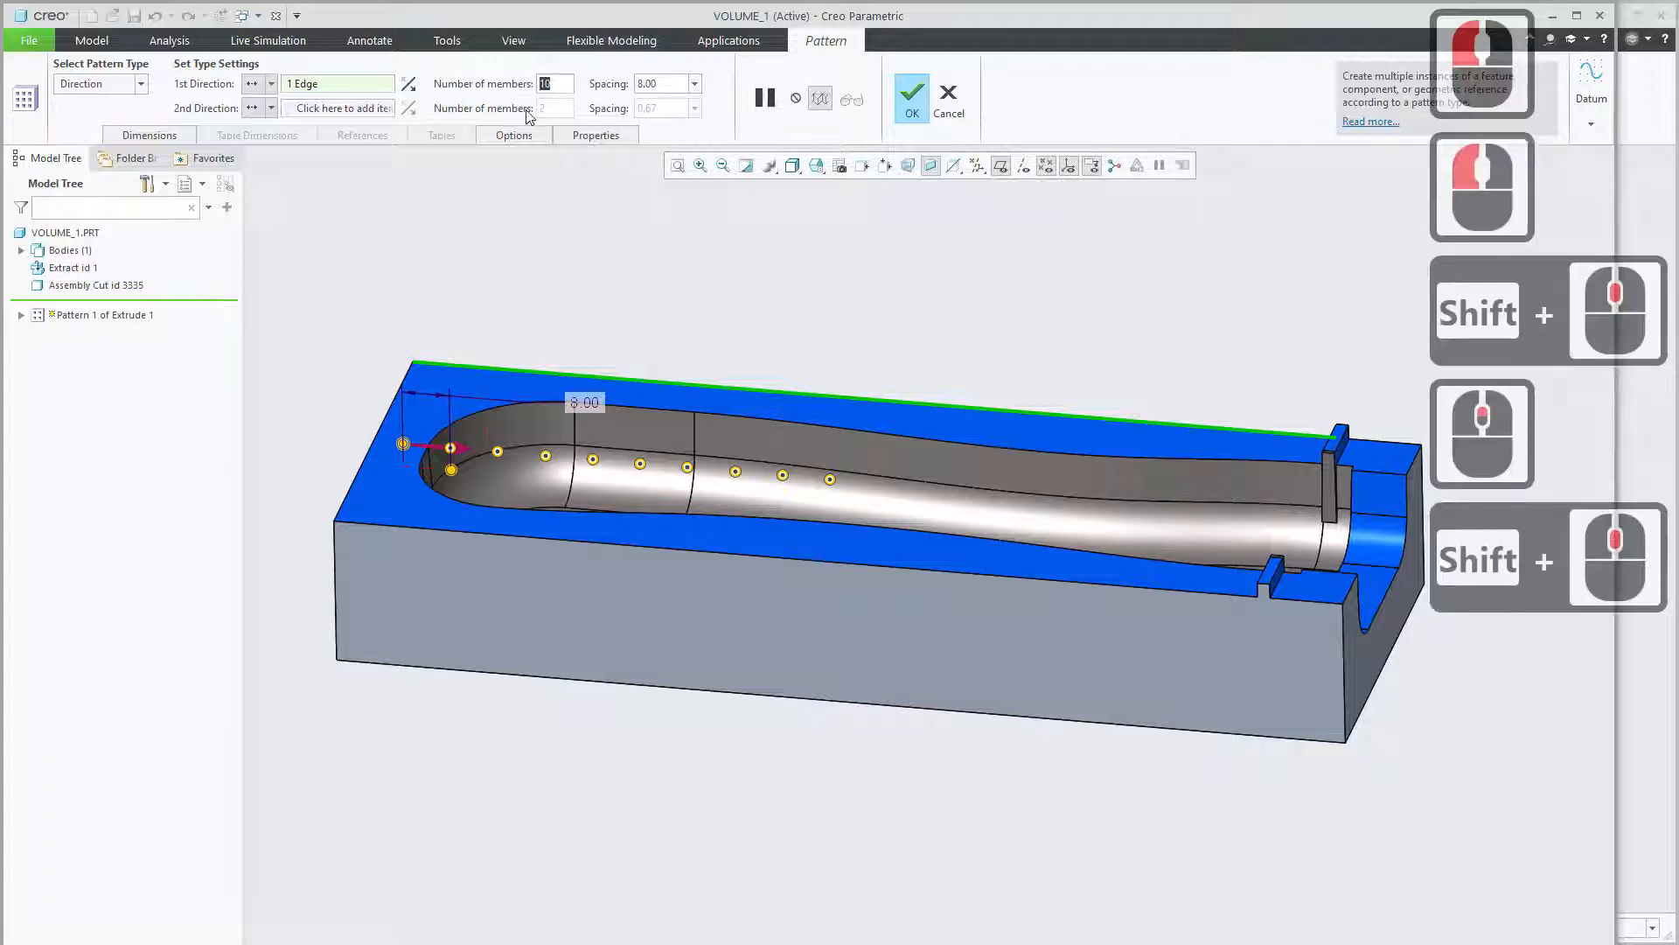
text(20)
key(Return)
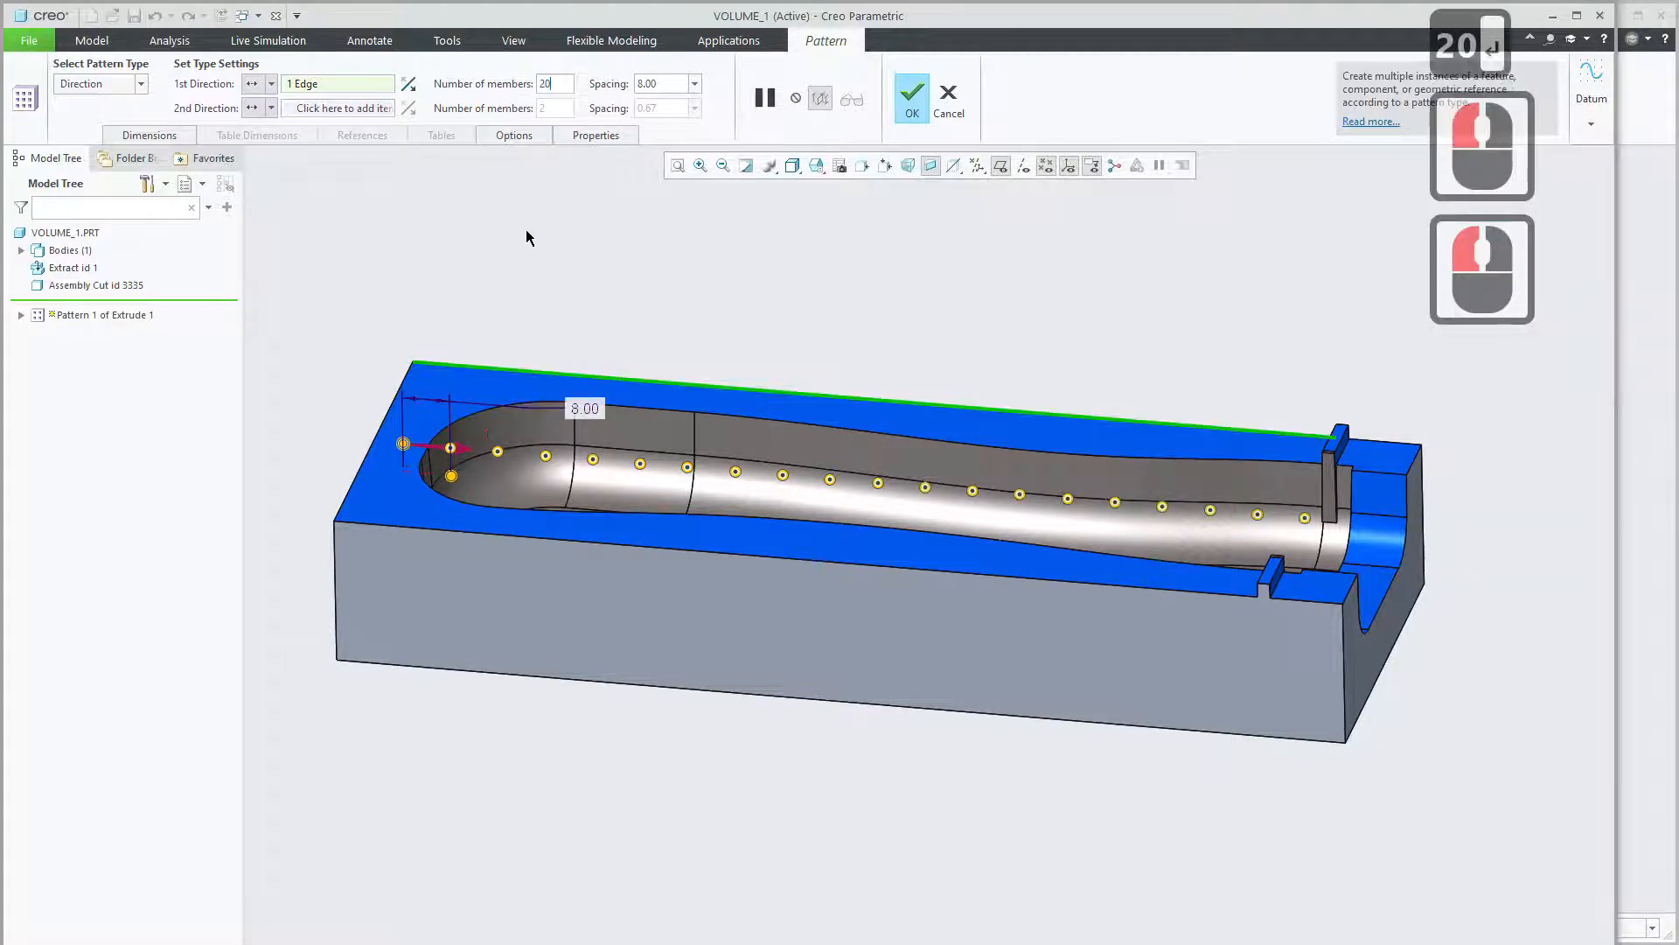
middle_drag(993, 435, 1005, 412)
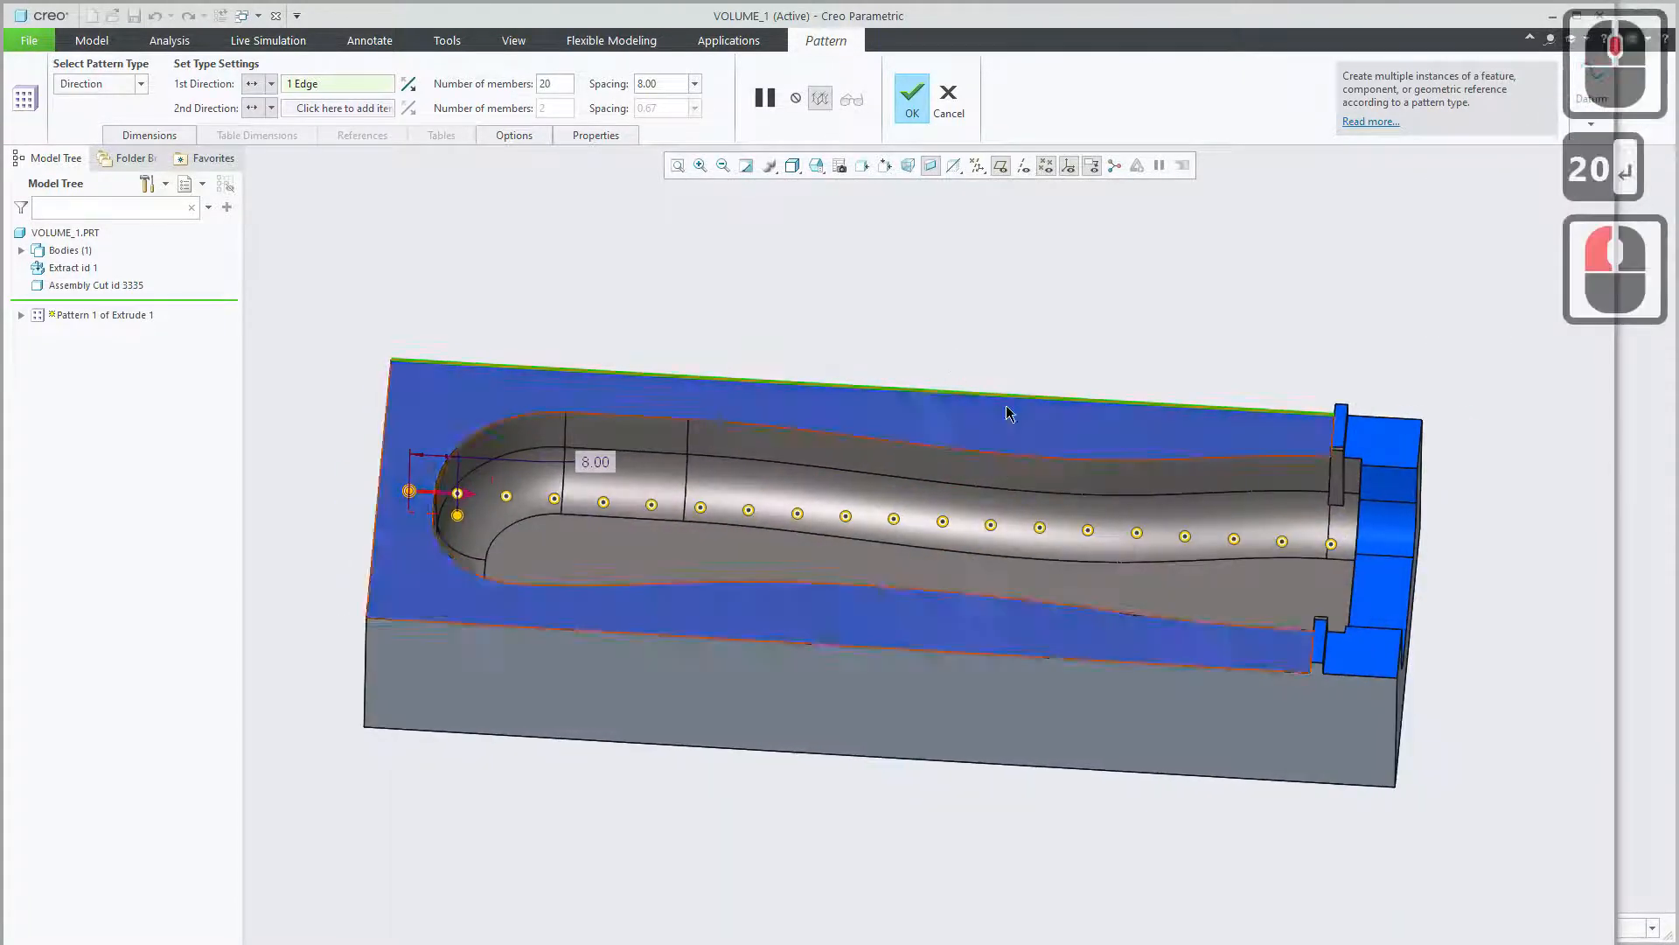
click(908, 93)
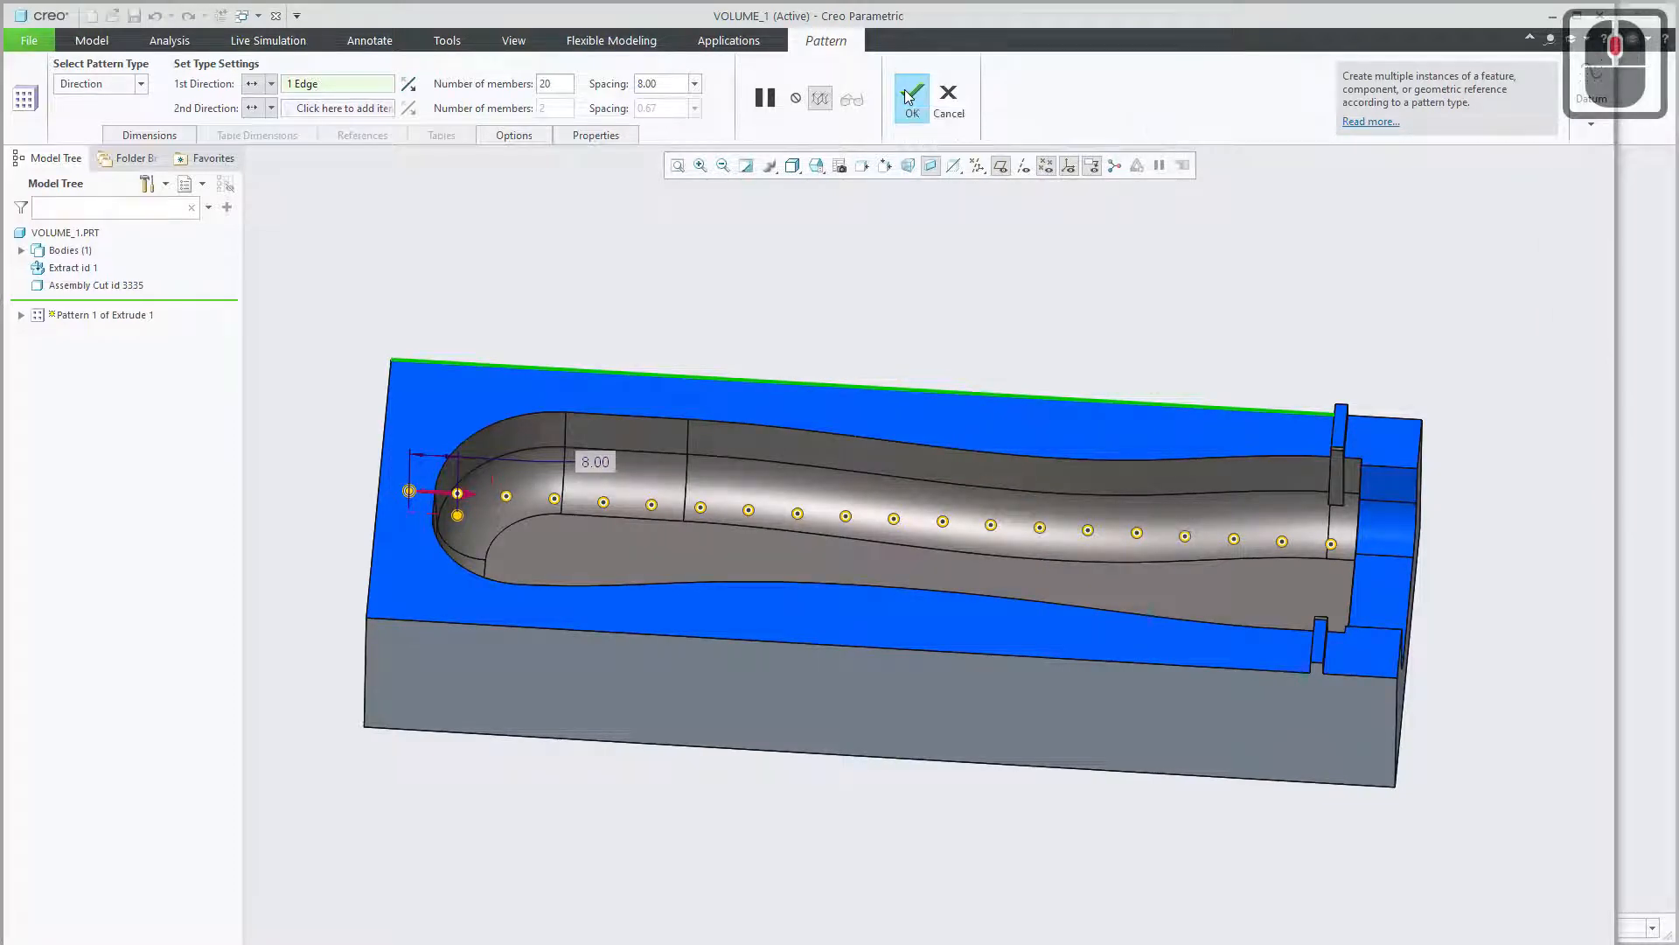
Edit the Direction pattern of the vent cuts and set the first direction's number of members to 19.
scroll(1342, 459, up, 9)
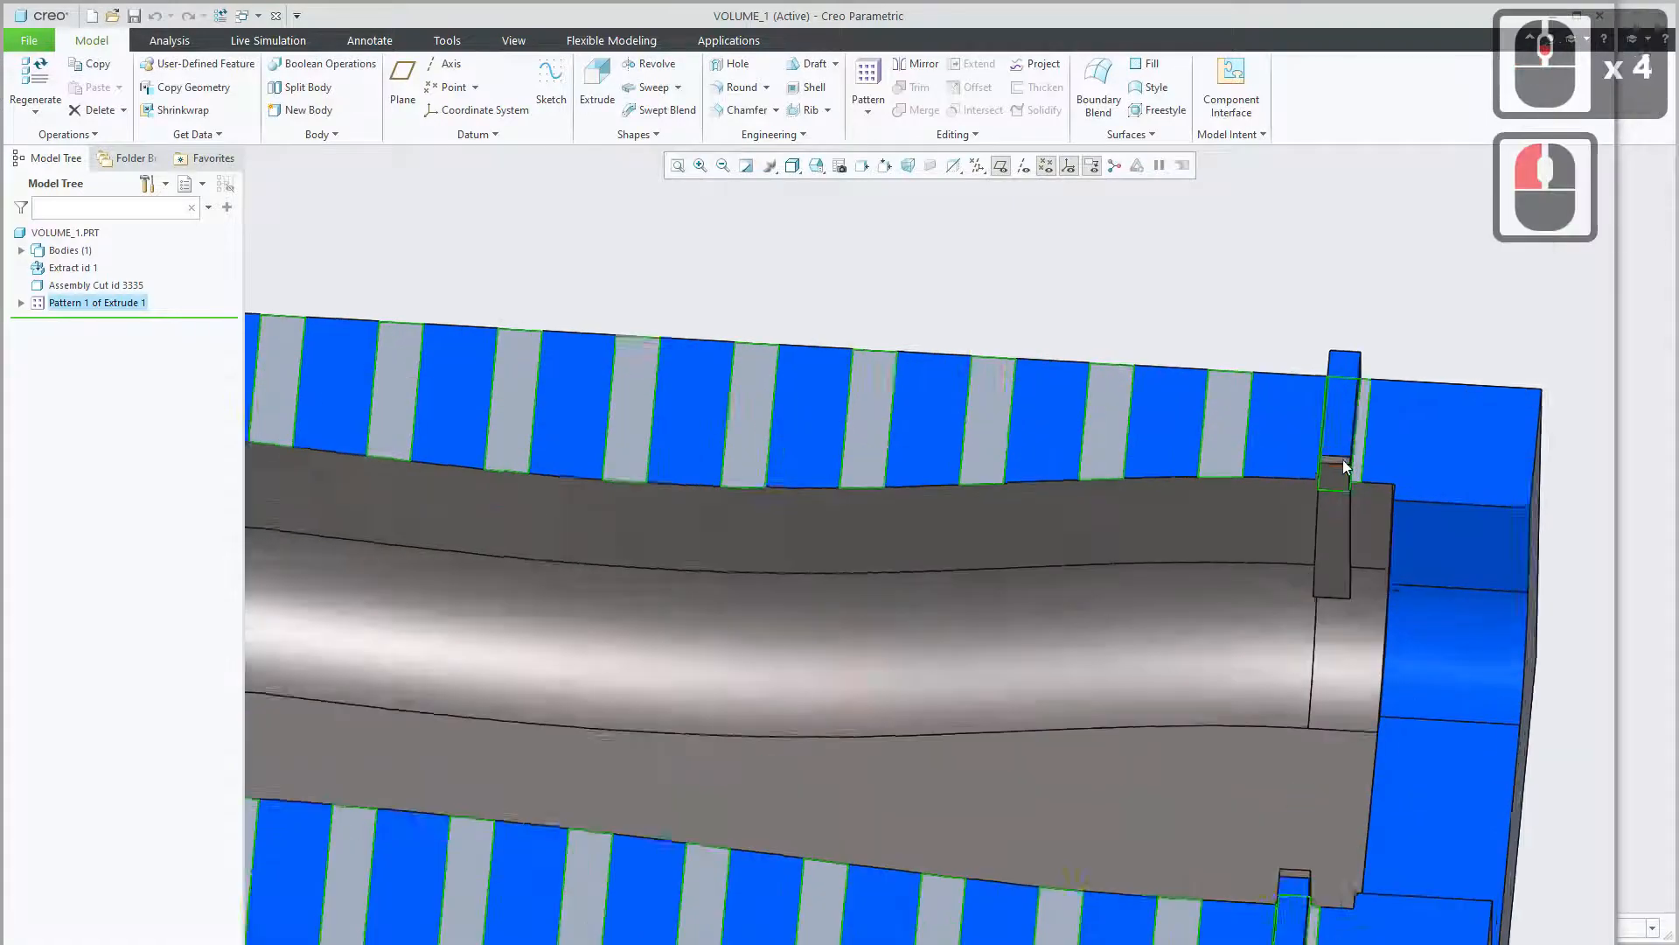
click(1389, 412)
middle_drag(1370, 362, 1335, 219)
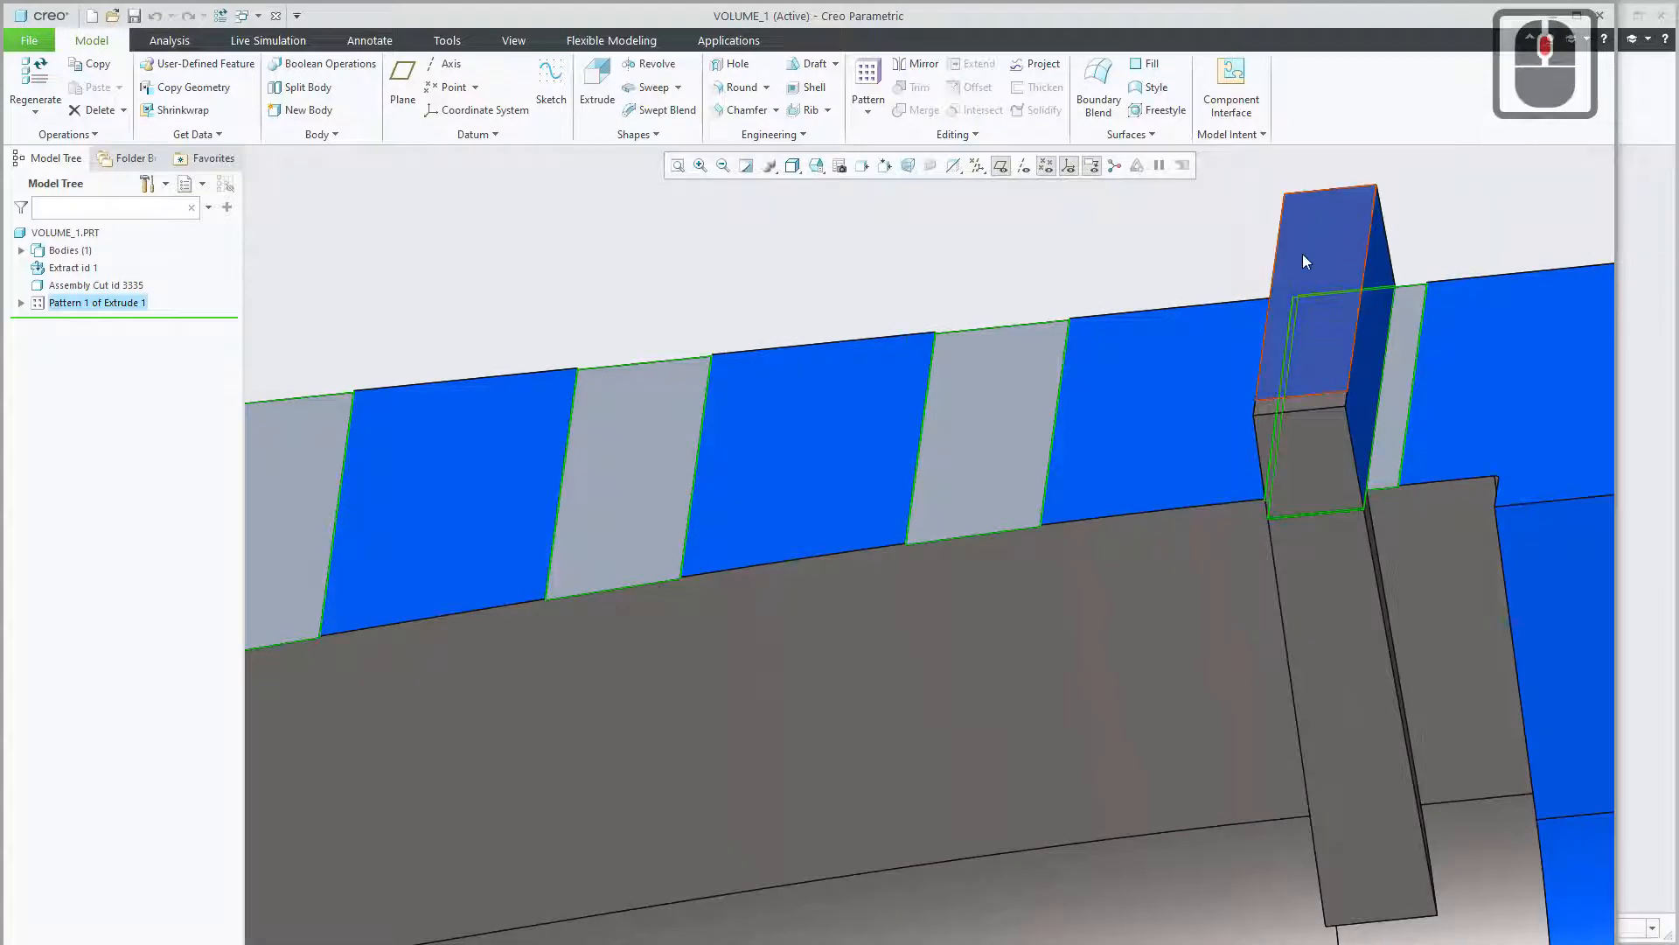
scroll(1346, 373, down, 7)
shift+middle_drag(1242, 423, 1300, 377)
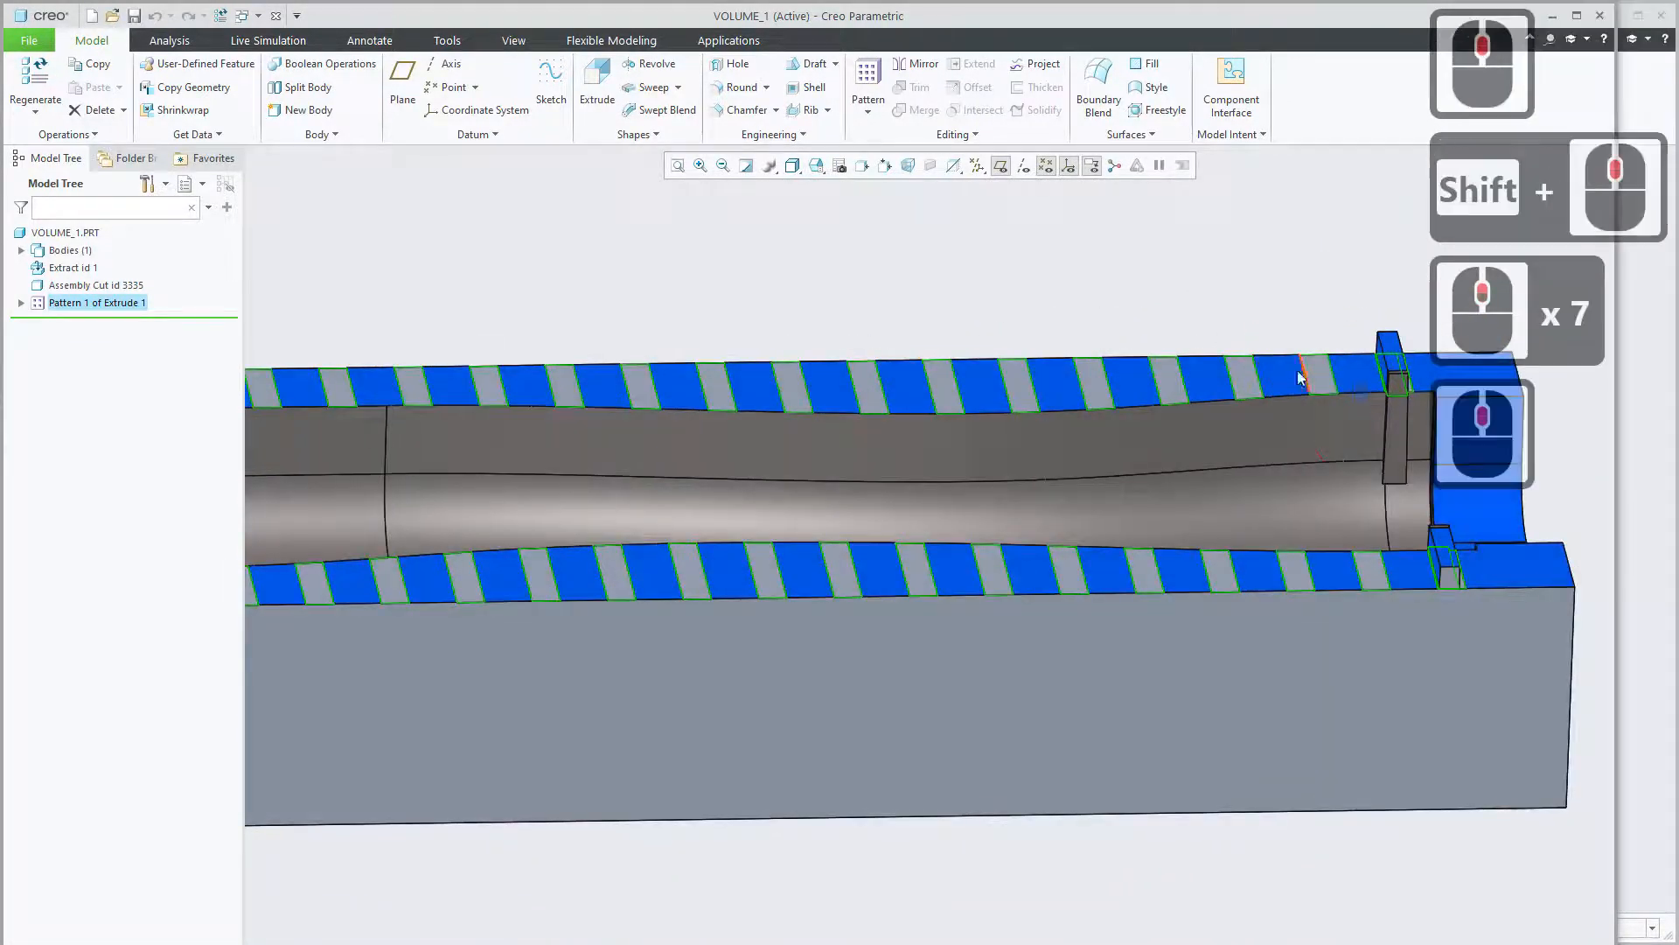
right_click(97, 303)
click(125, 224)
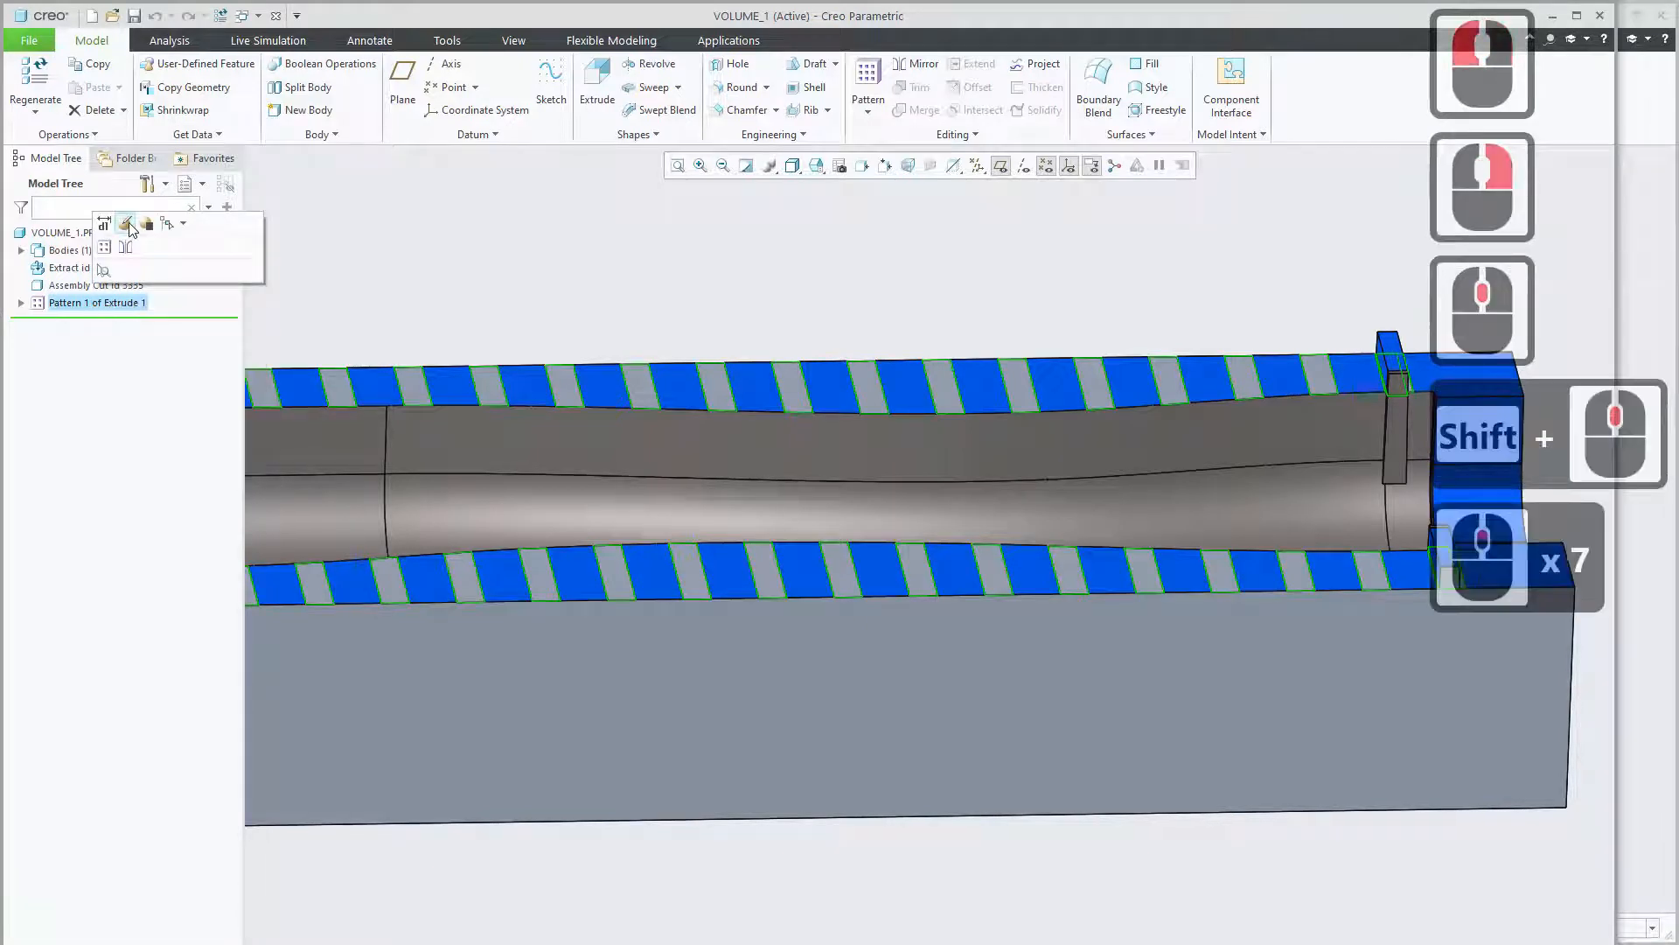
scroll(931, 492, up, 2)
shift+middle_drag(931, 499, 882, 492)
click(572, 84)
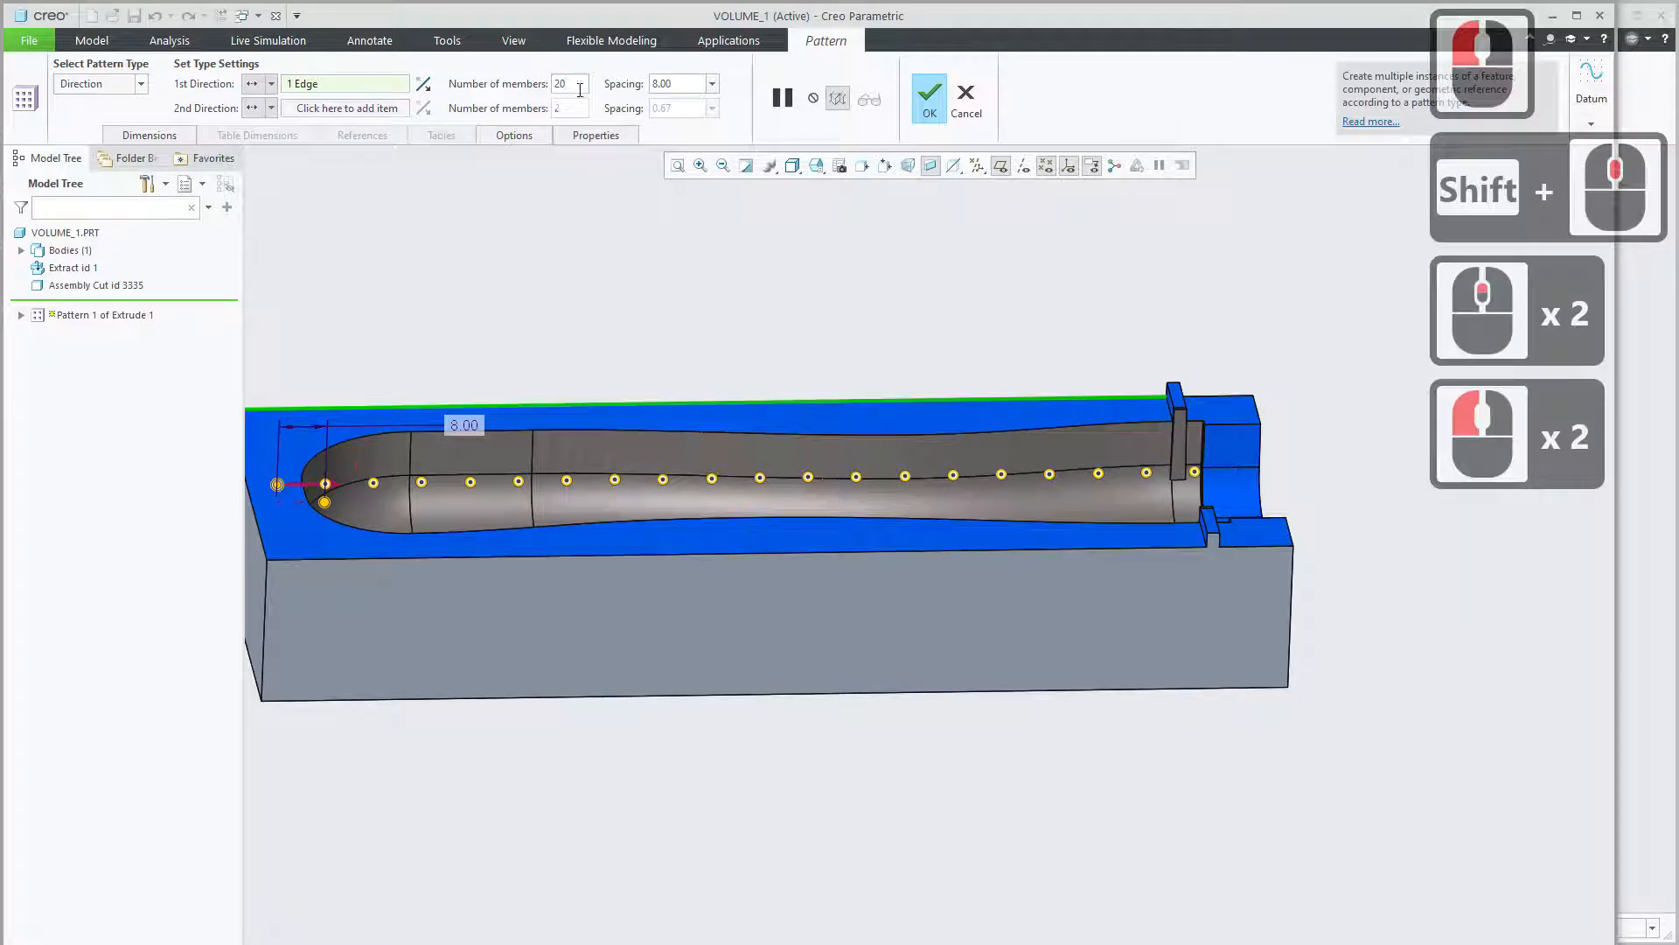
drag(580, 84, 528, 86)
text(19)
key(Return)
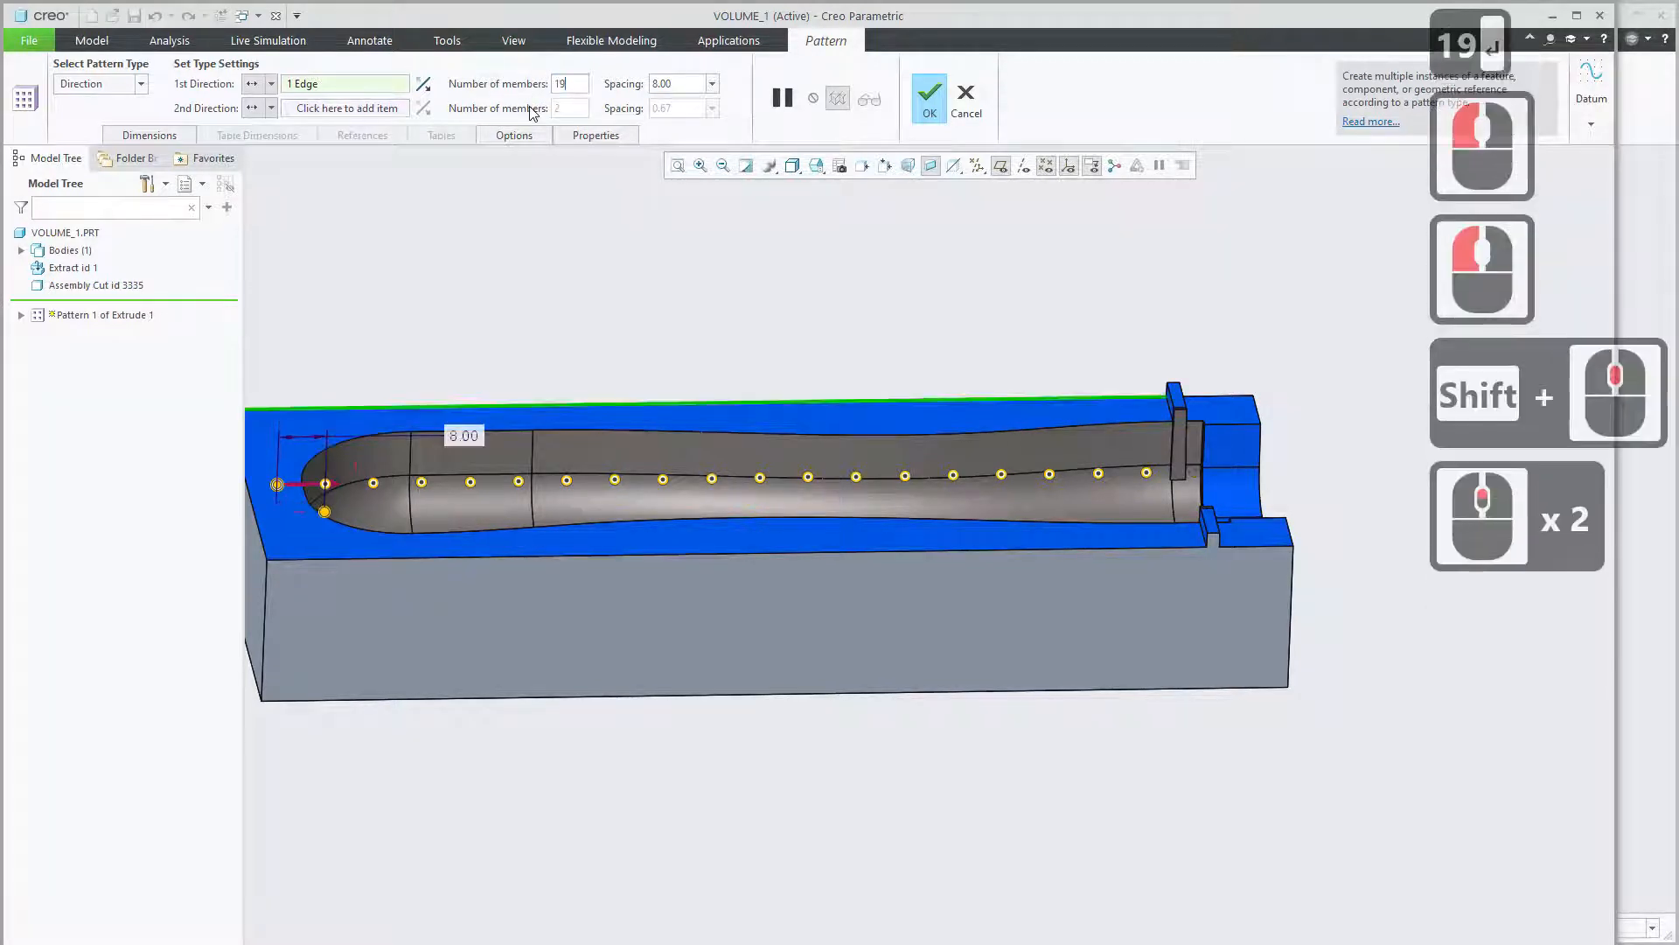
click(929, 96)
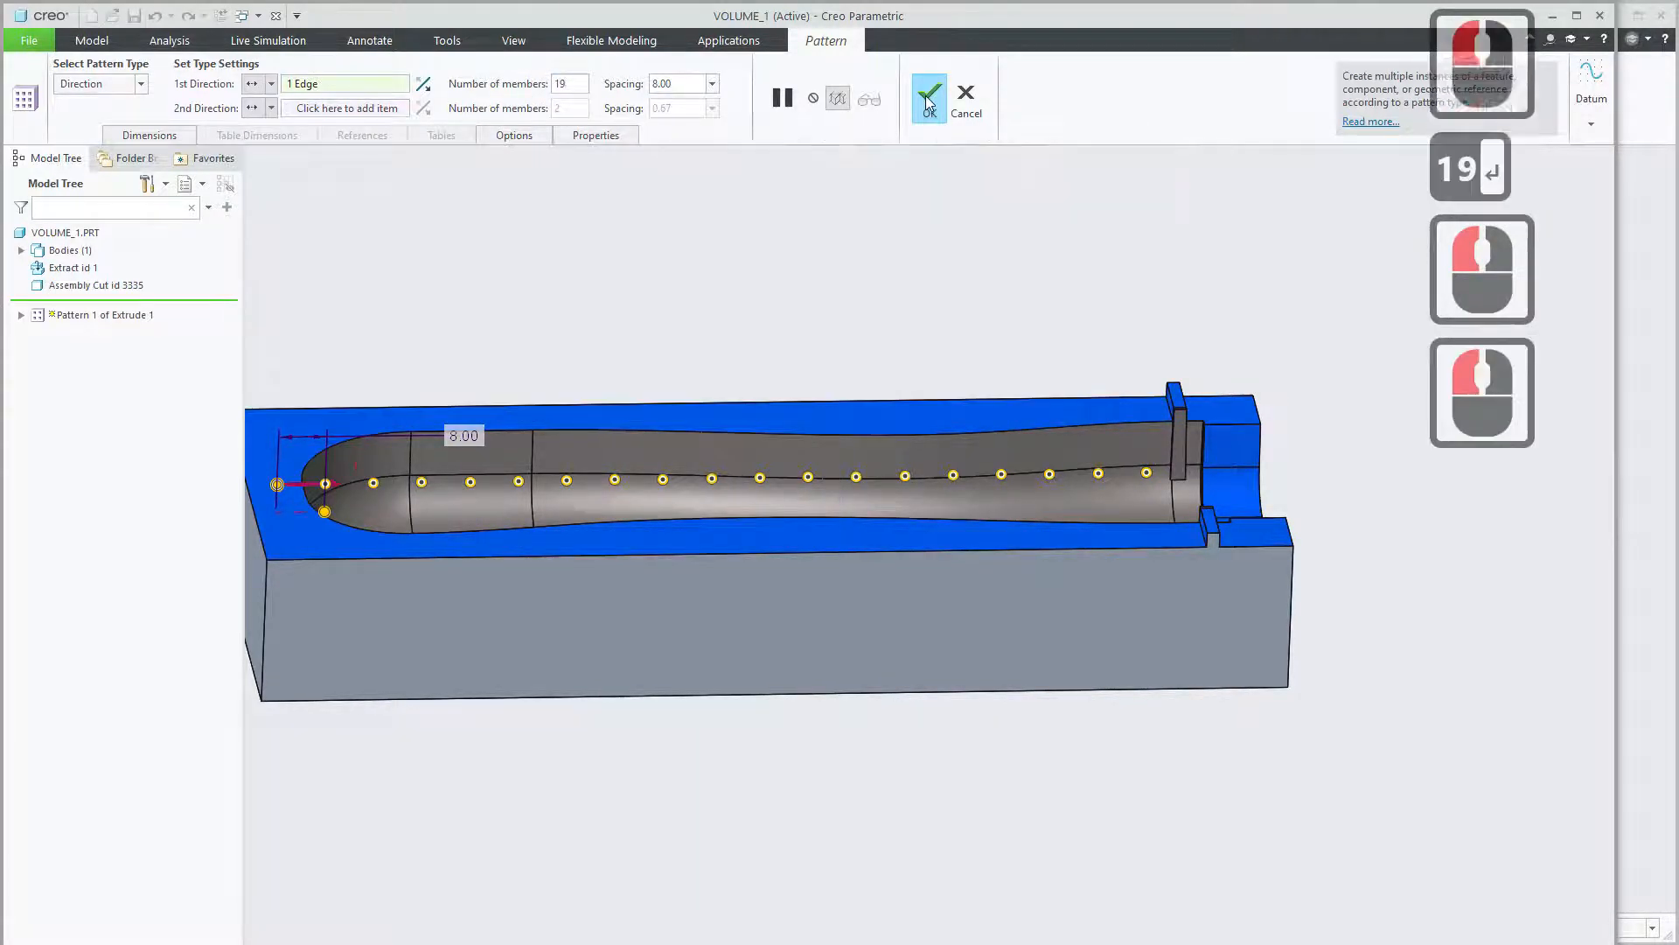
Switch to the HANDLE_FR_MOLD assembly, open MOLDING.PRT from it, and regenerate the part with the patterned vent cuts.
middle_drag(1005, 353, 966, 363)
shift+middle_drag(675, 431, 871, 400)
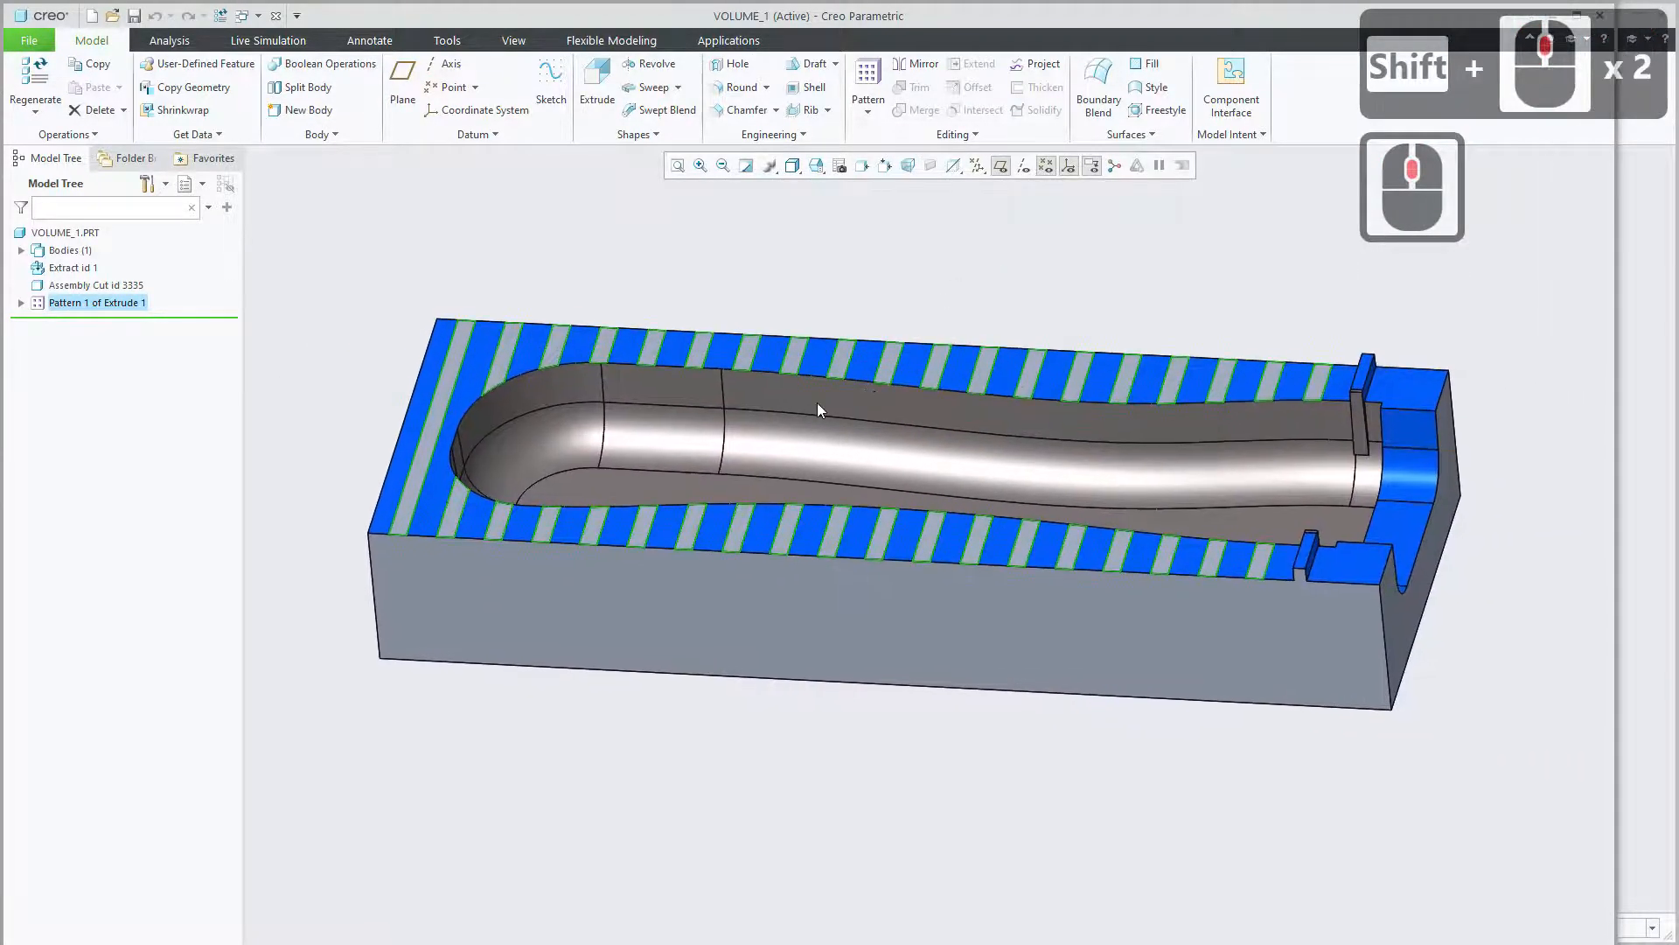
click(256, 16)
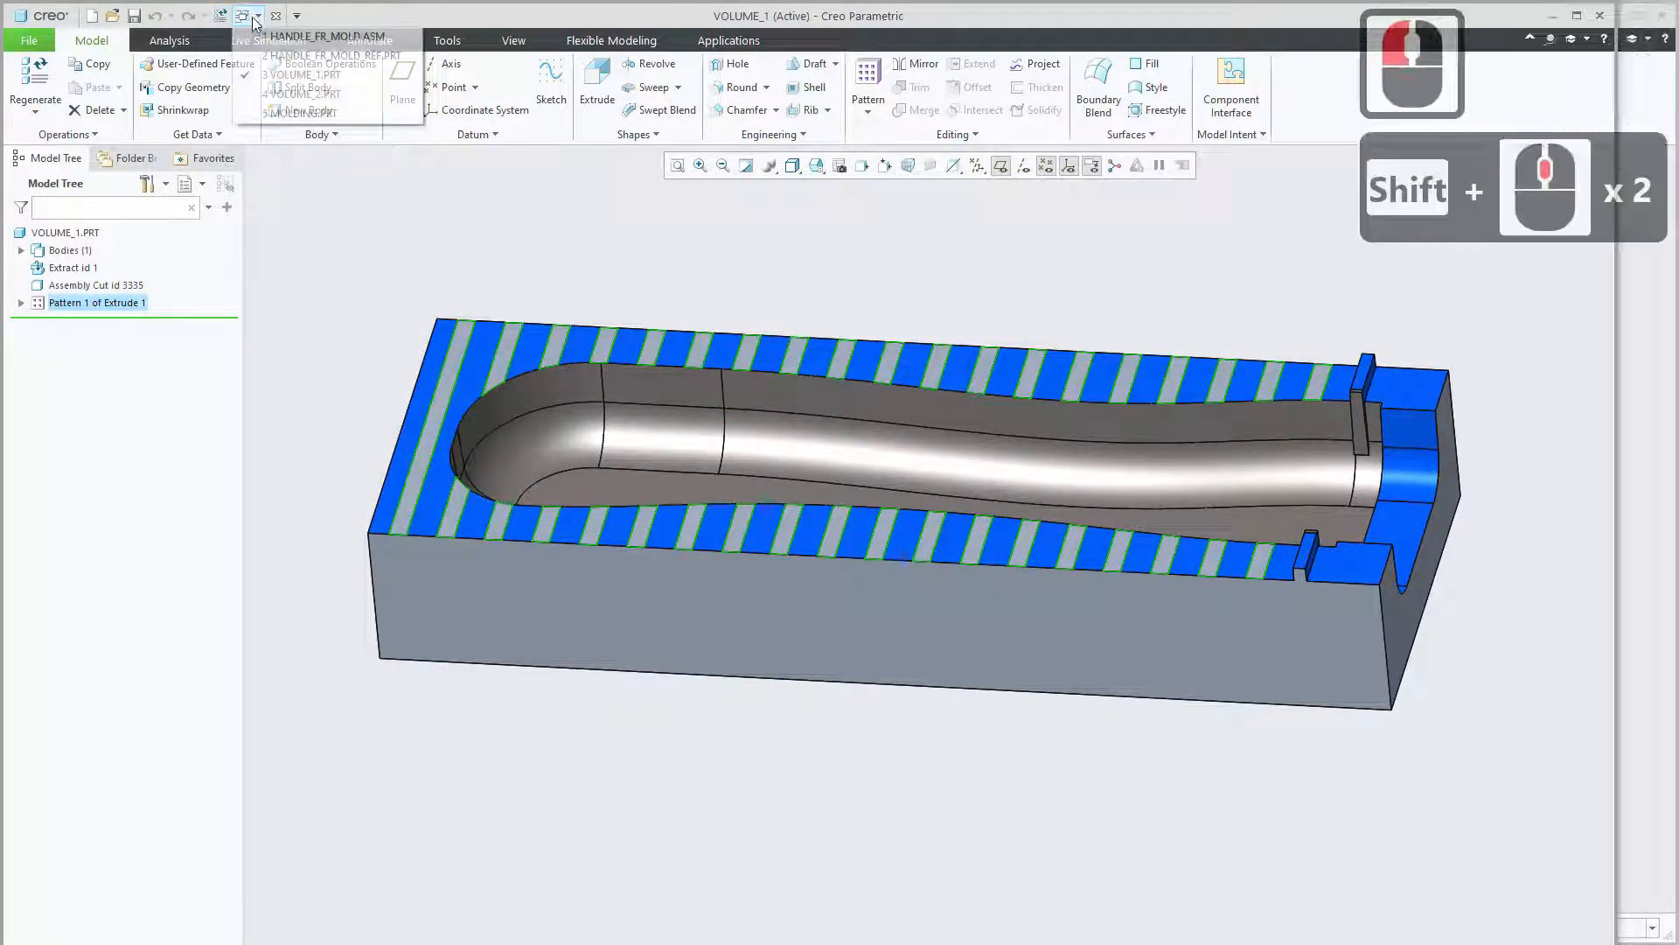
click(331, 38)
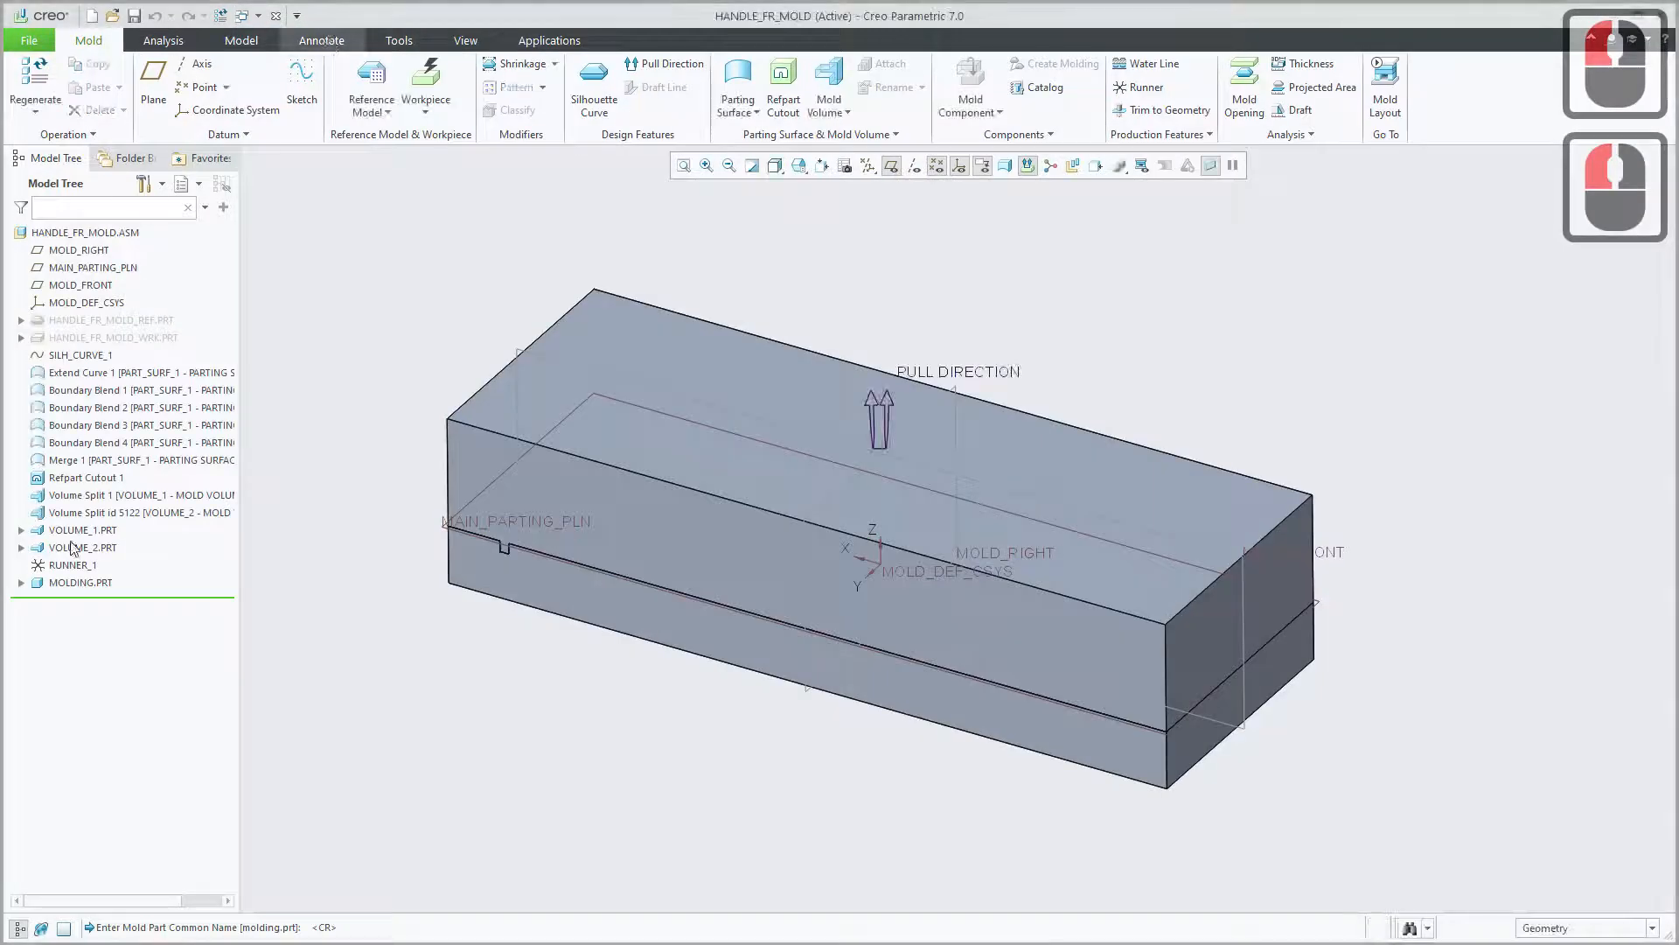
click(81, 582)
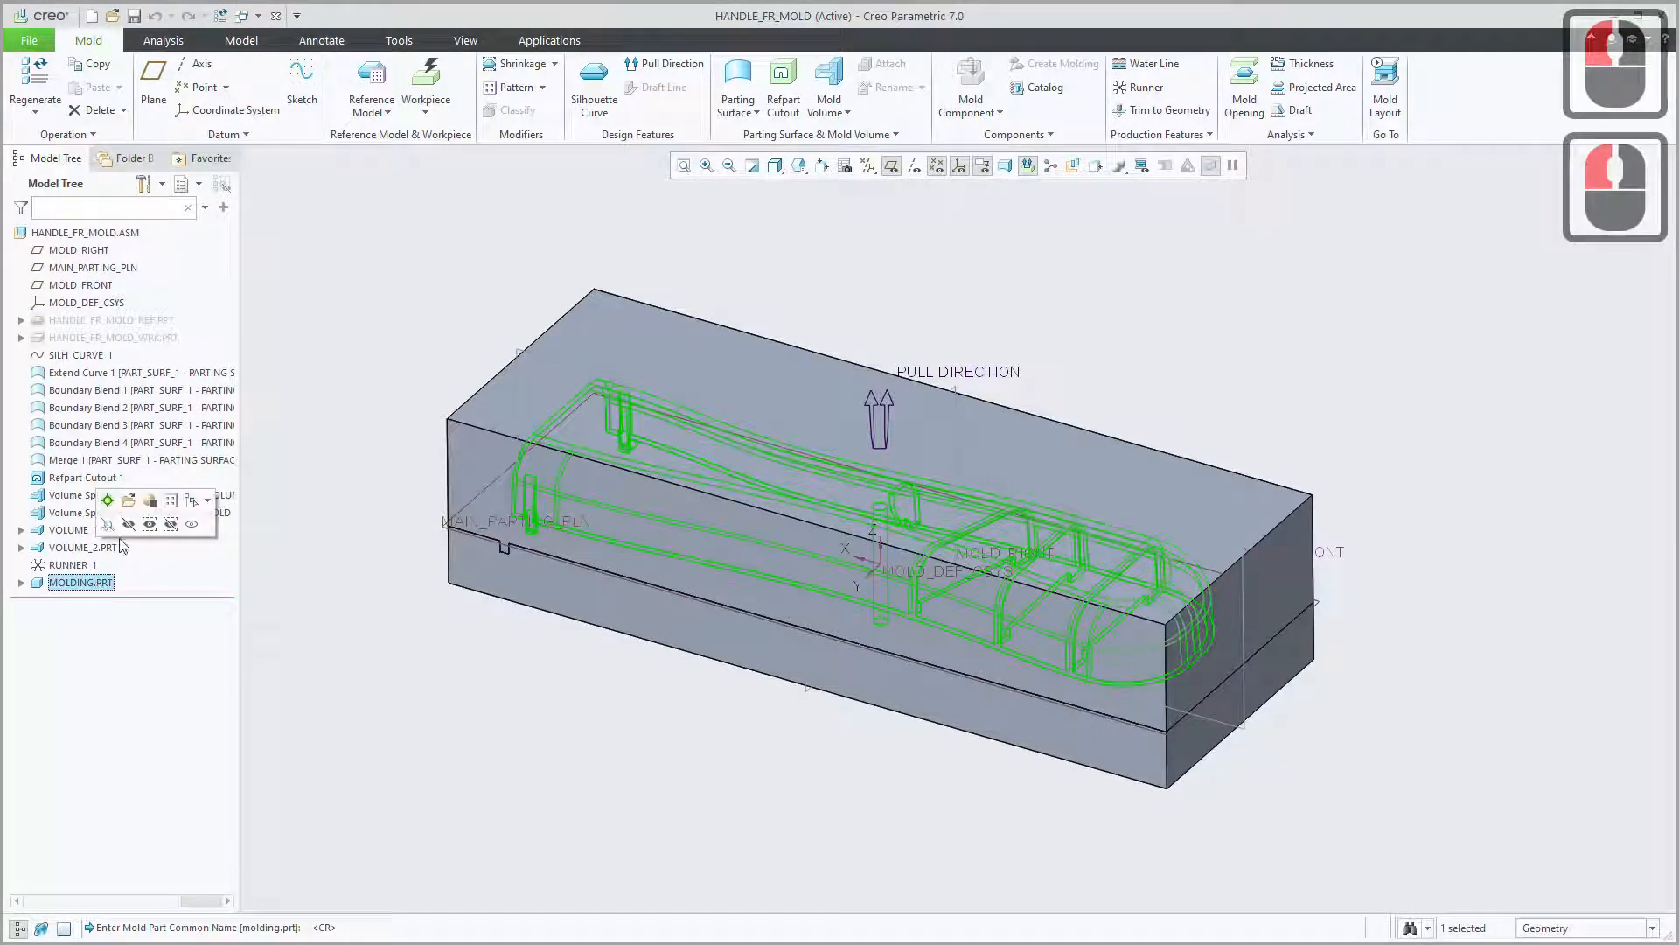
click(128, 501)
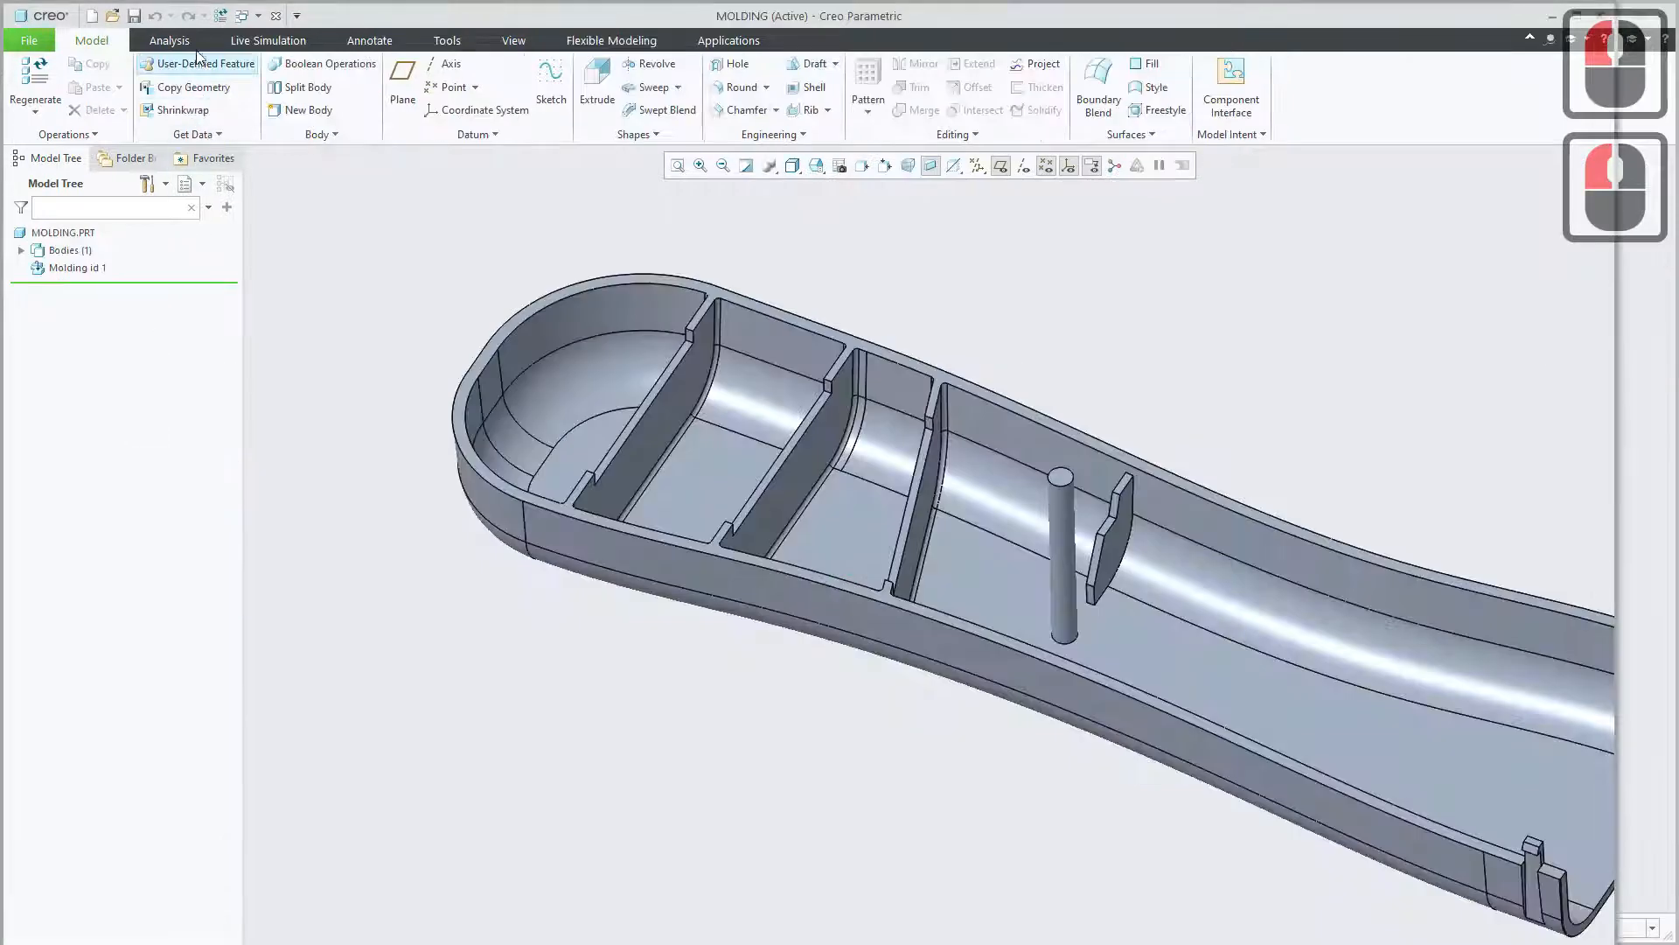
click(220, 16)
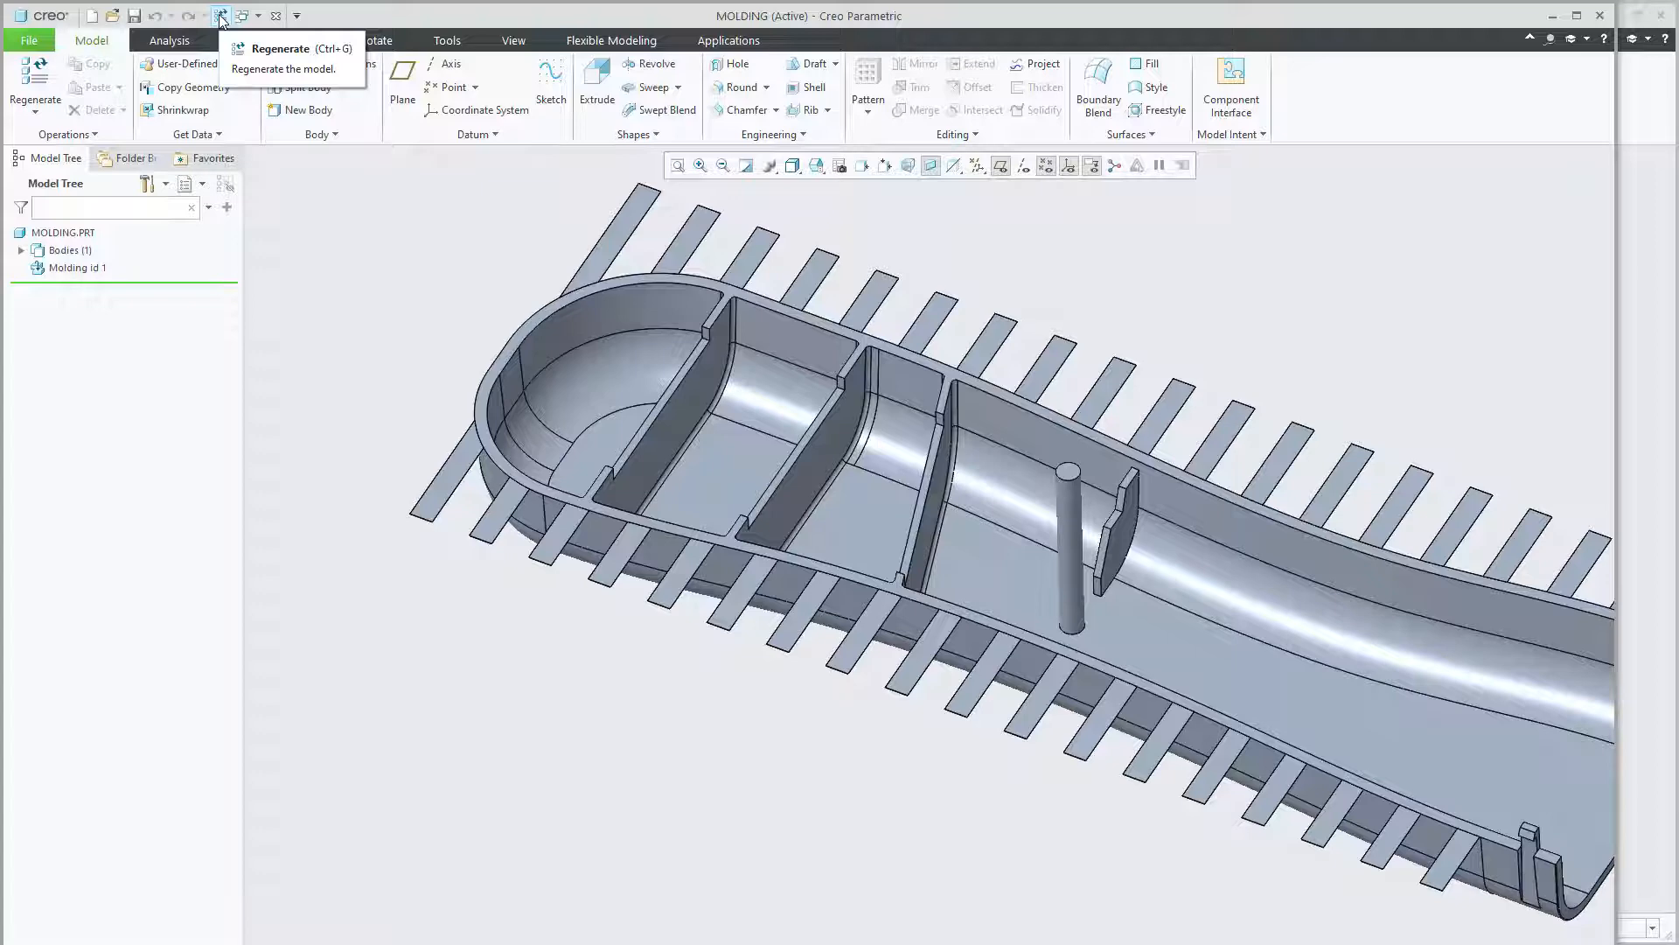
Measure the length of the short vertical corner edge on the vent strip nearest the molding's open end, and close the measurement.
middle_drag(412, 667, 506, 623)
scroll(1199, 525, down, 16)
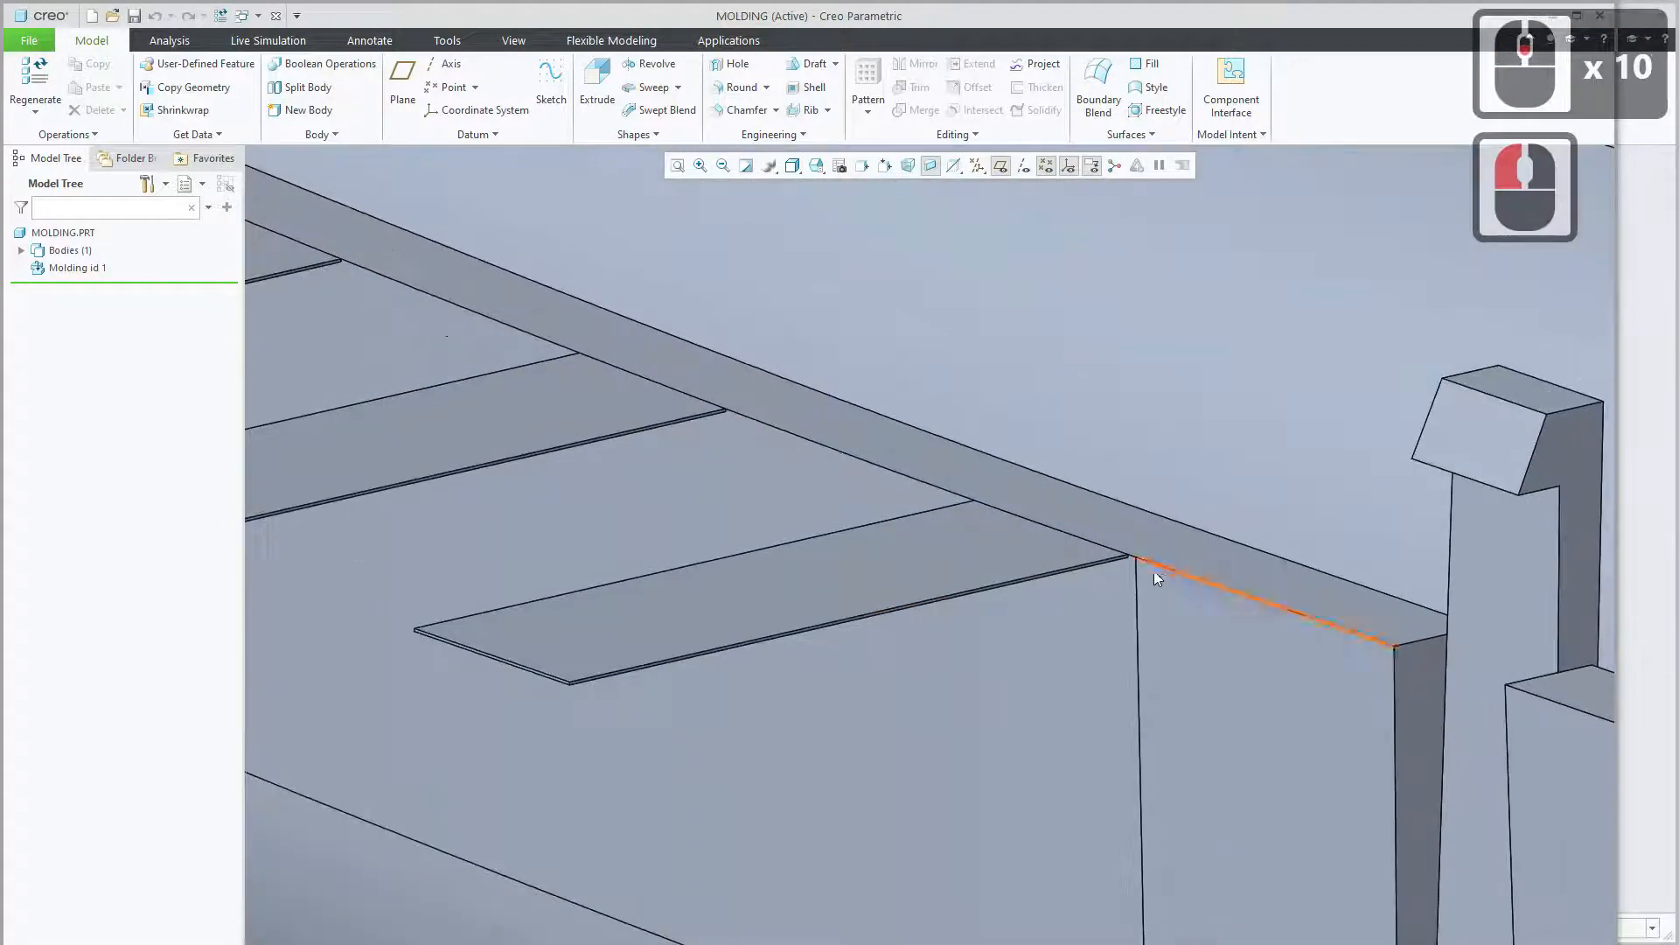
scroll(1107, 564, down, 1)
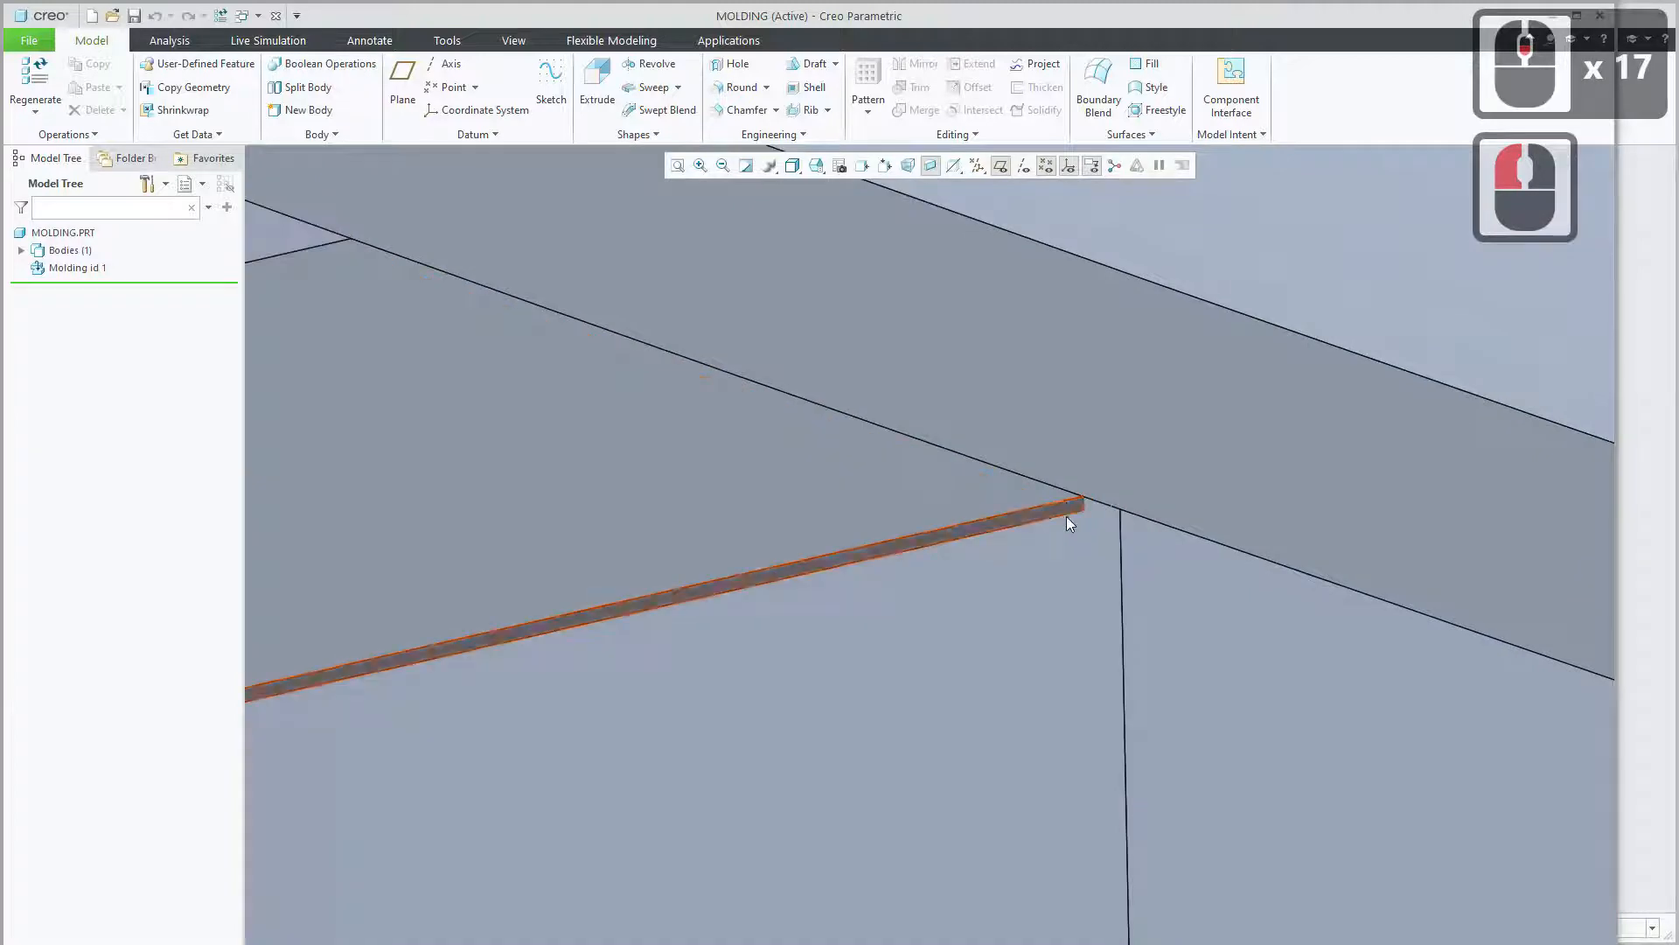
scroll(1067, 511, up, 5)
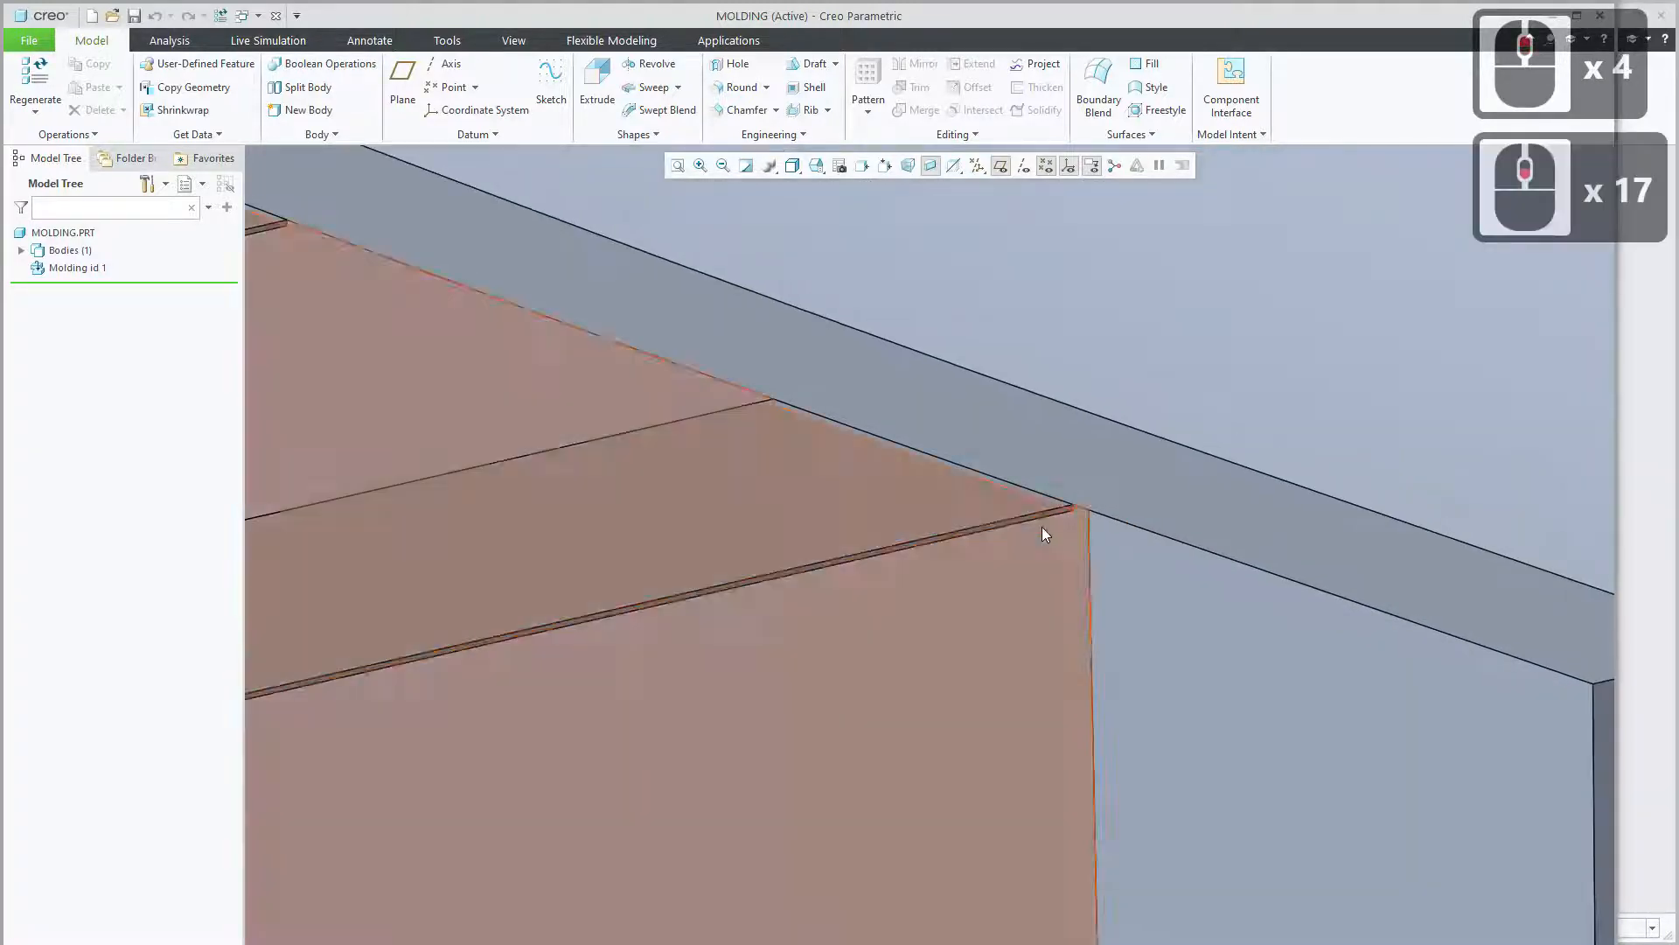
scroll(618, 620, up, 3)
scroll(612, 623, down, 9)
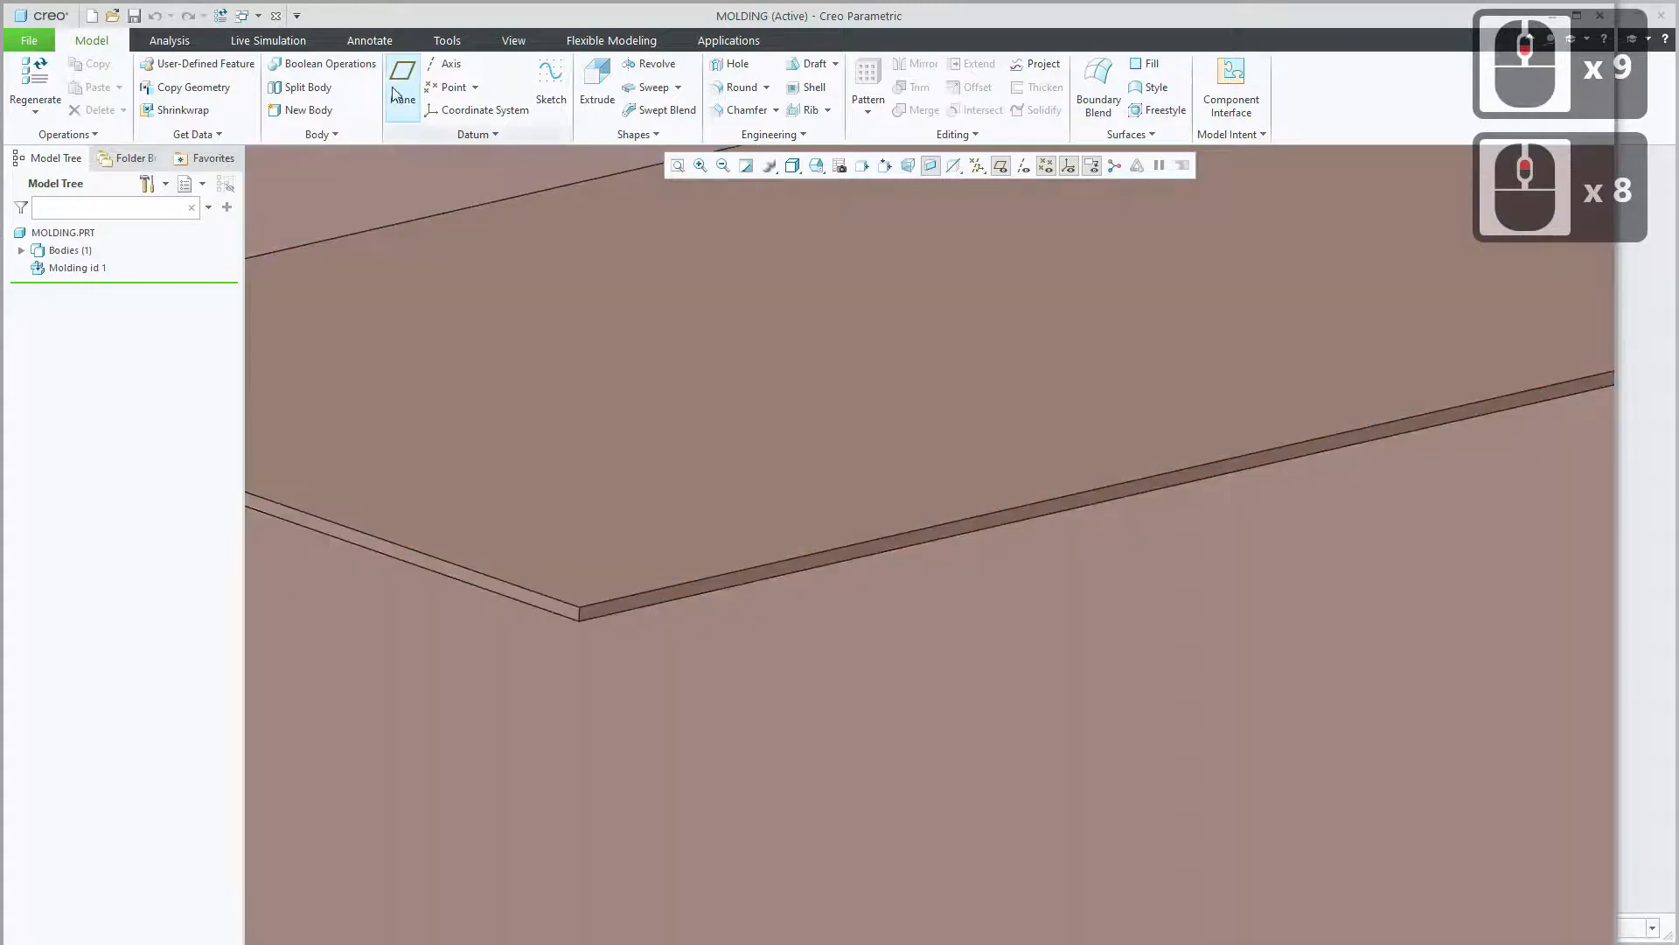
click(172, 40)
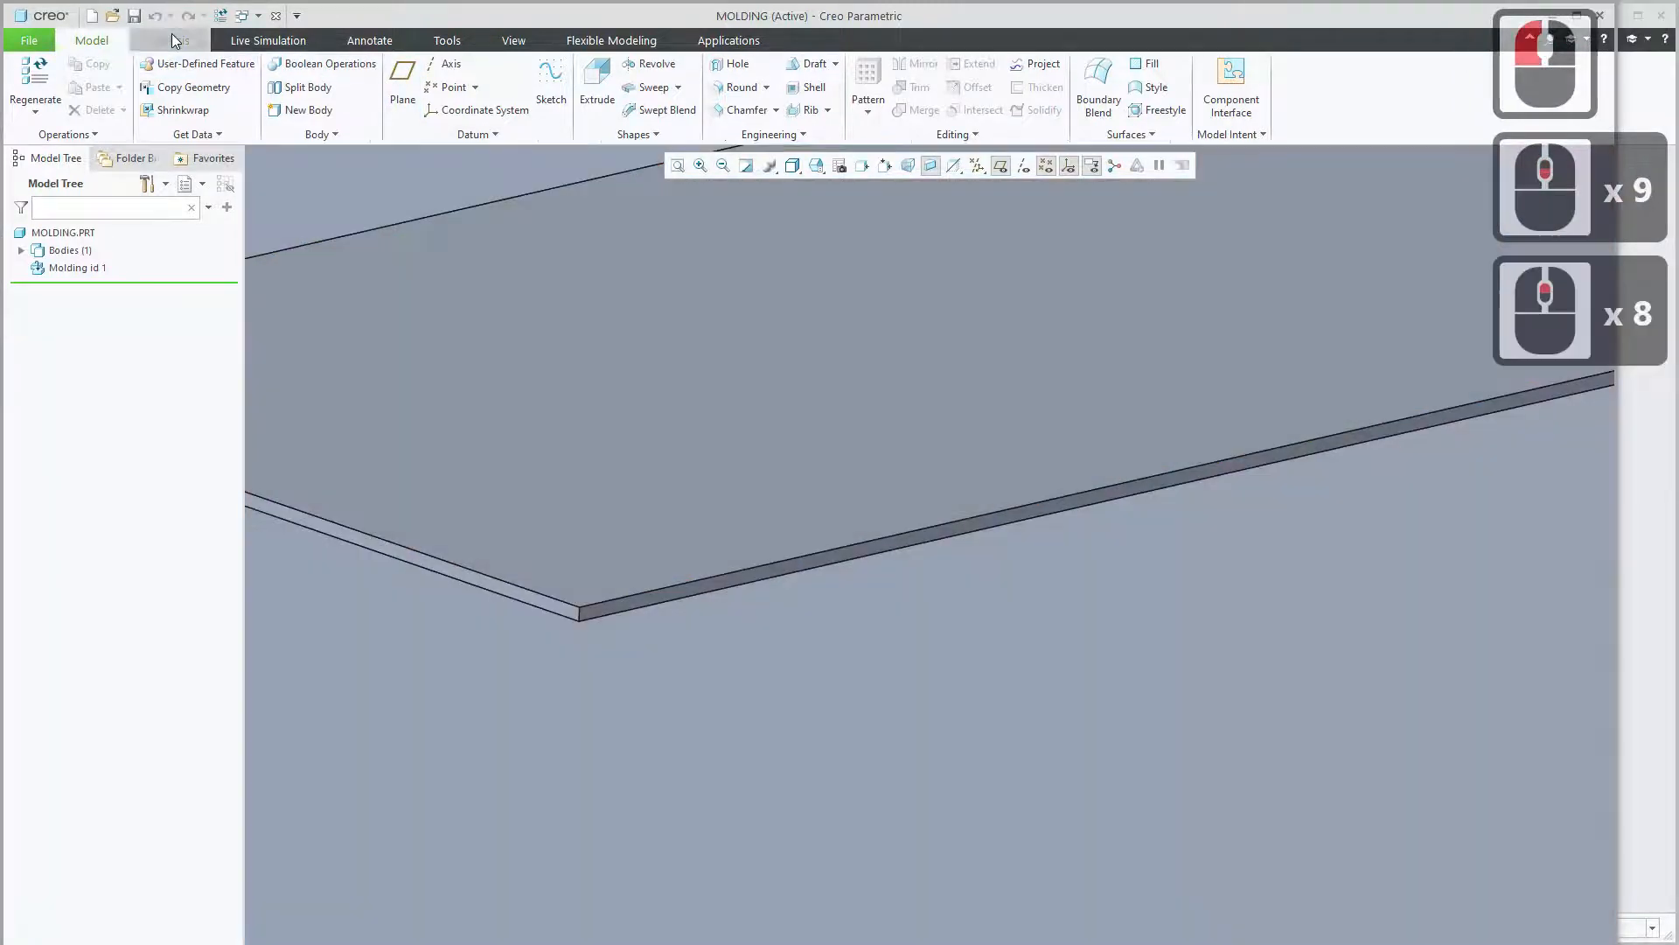
click(512, 79)
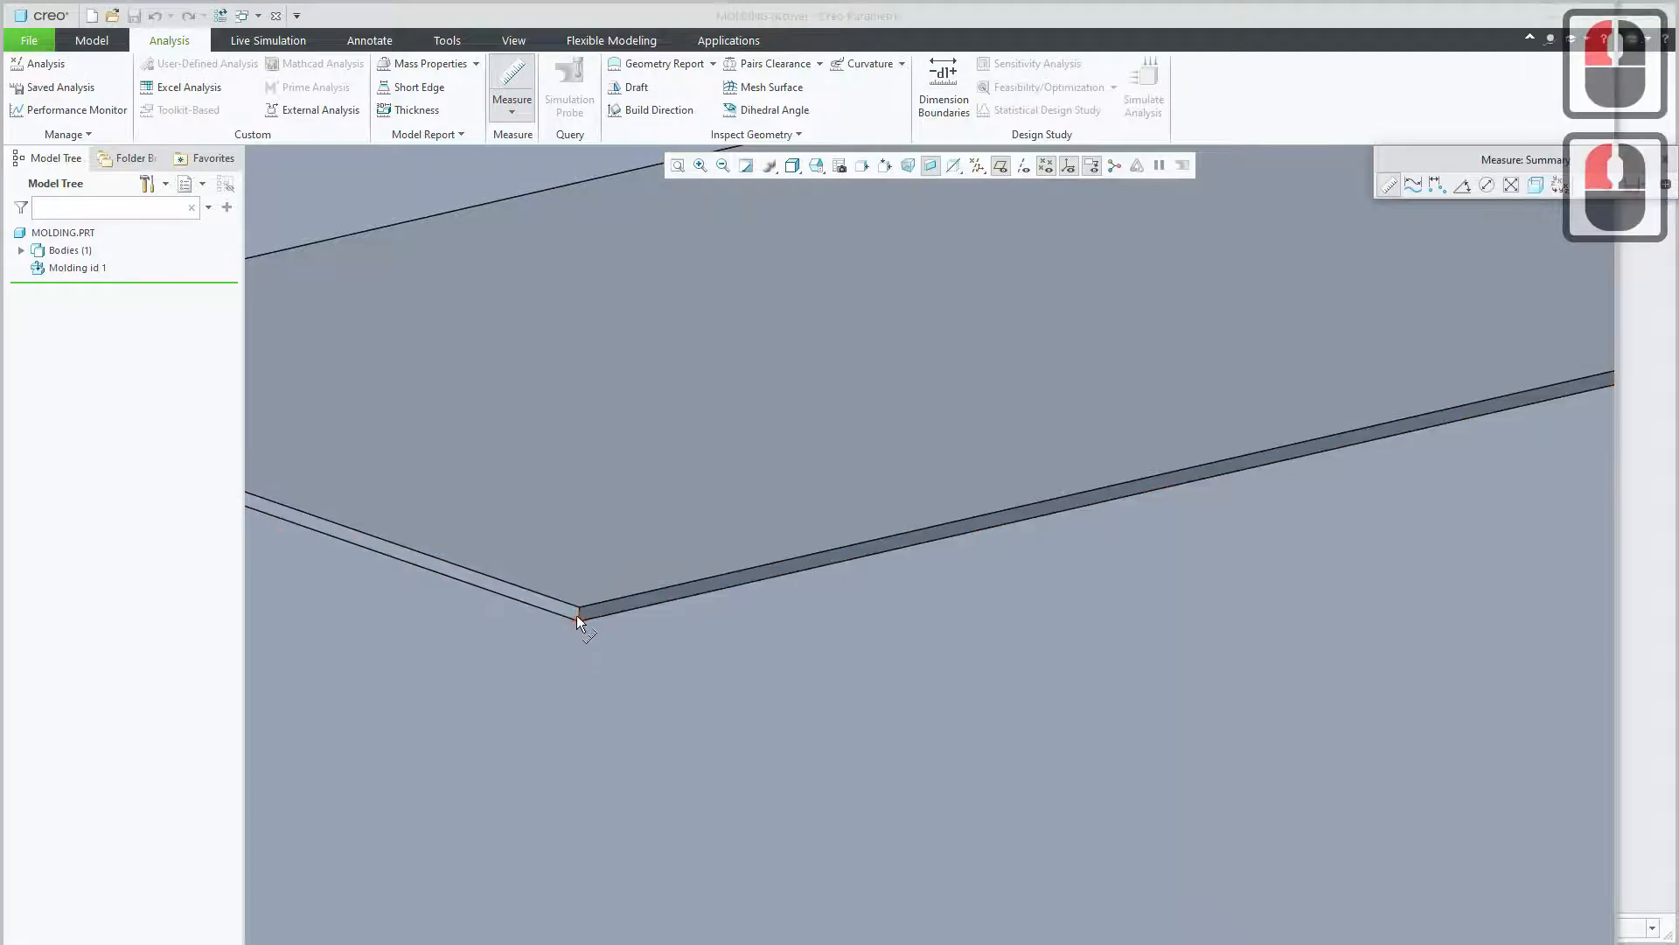
scroll(576, 620, down, 3)
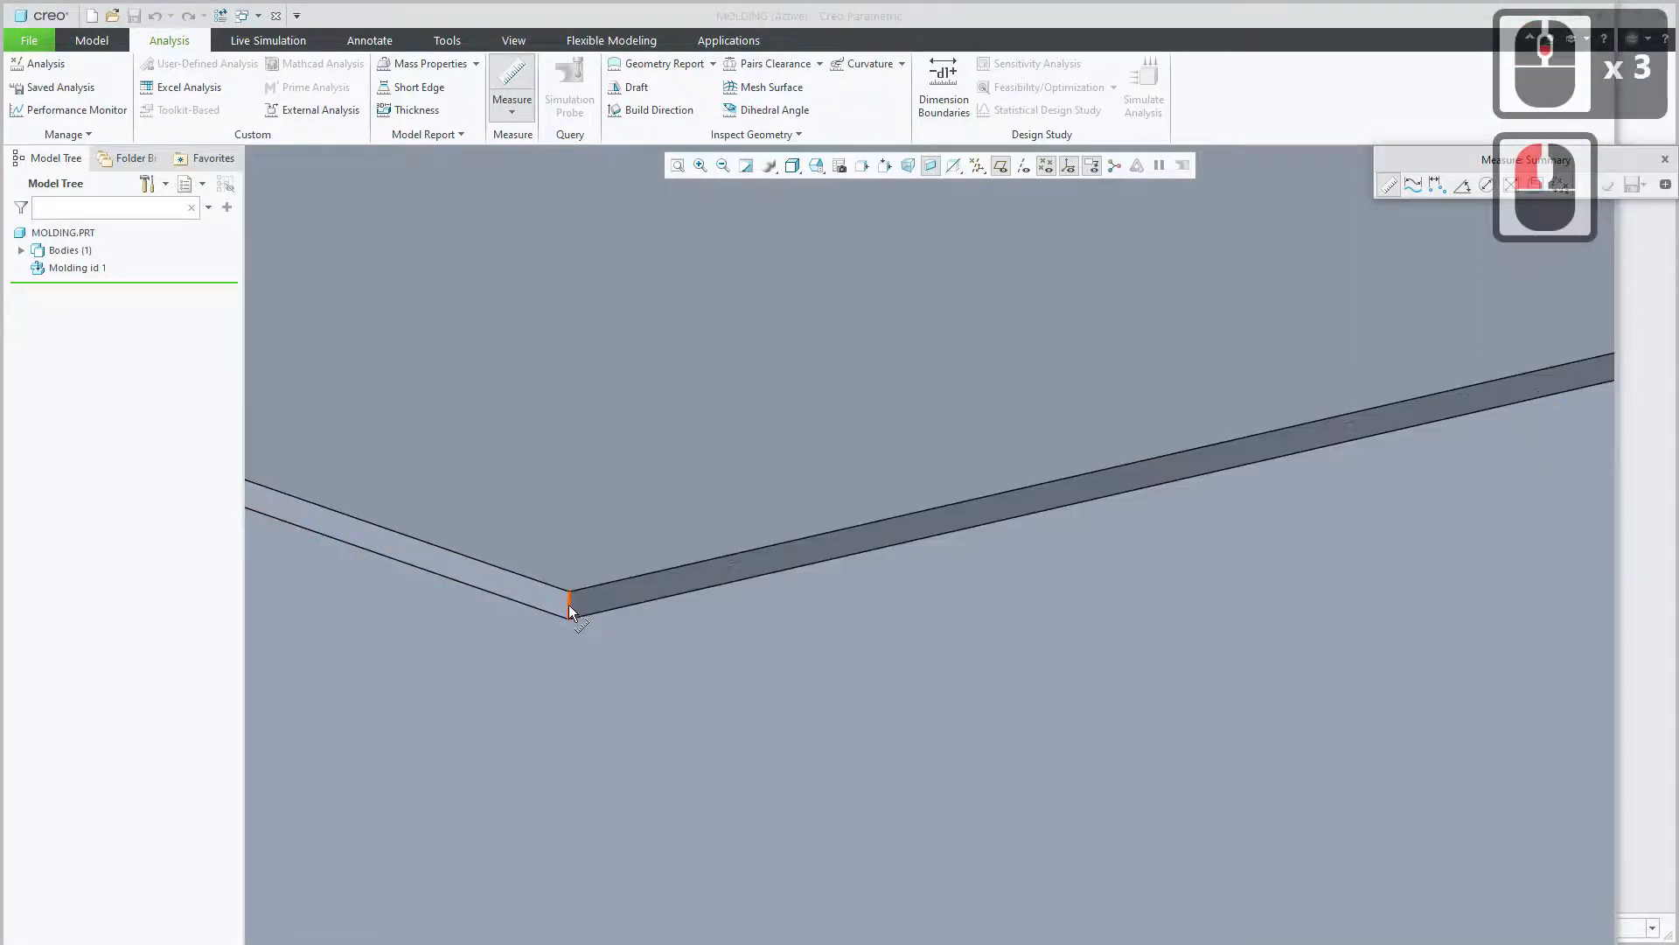
click(569, 605)
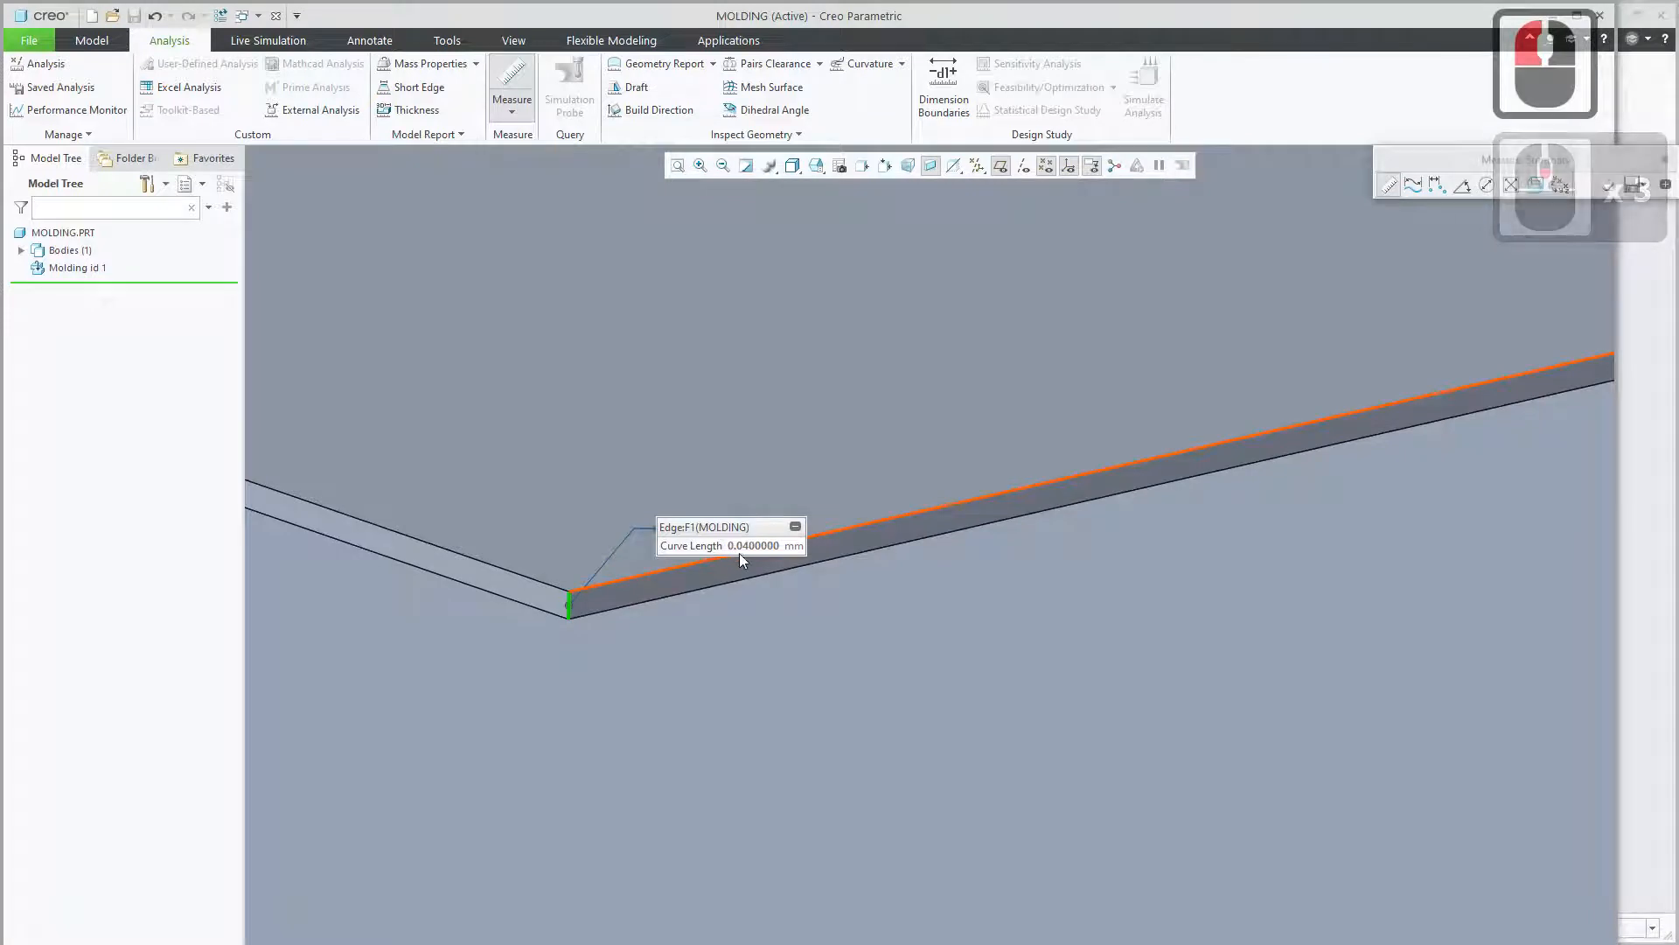
scroll(743, 551, down, 4)
scroll(769, 677, down, 16)
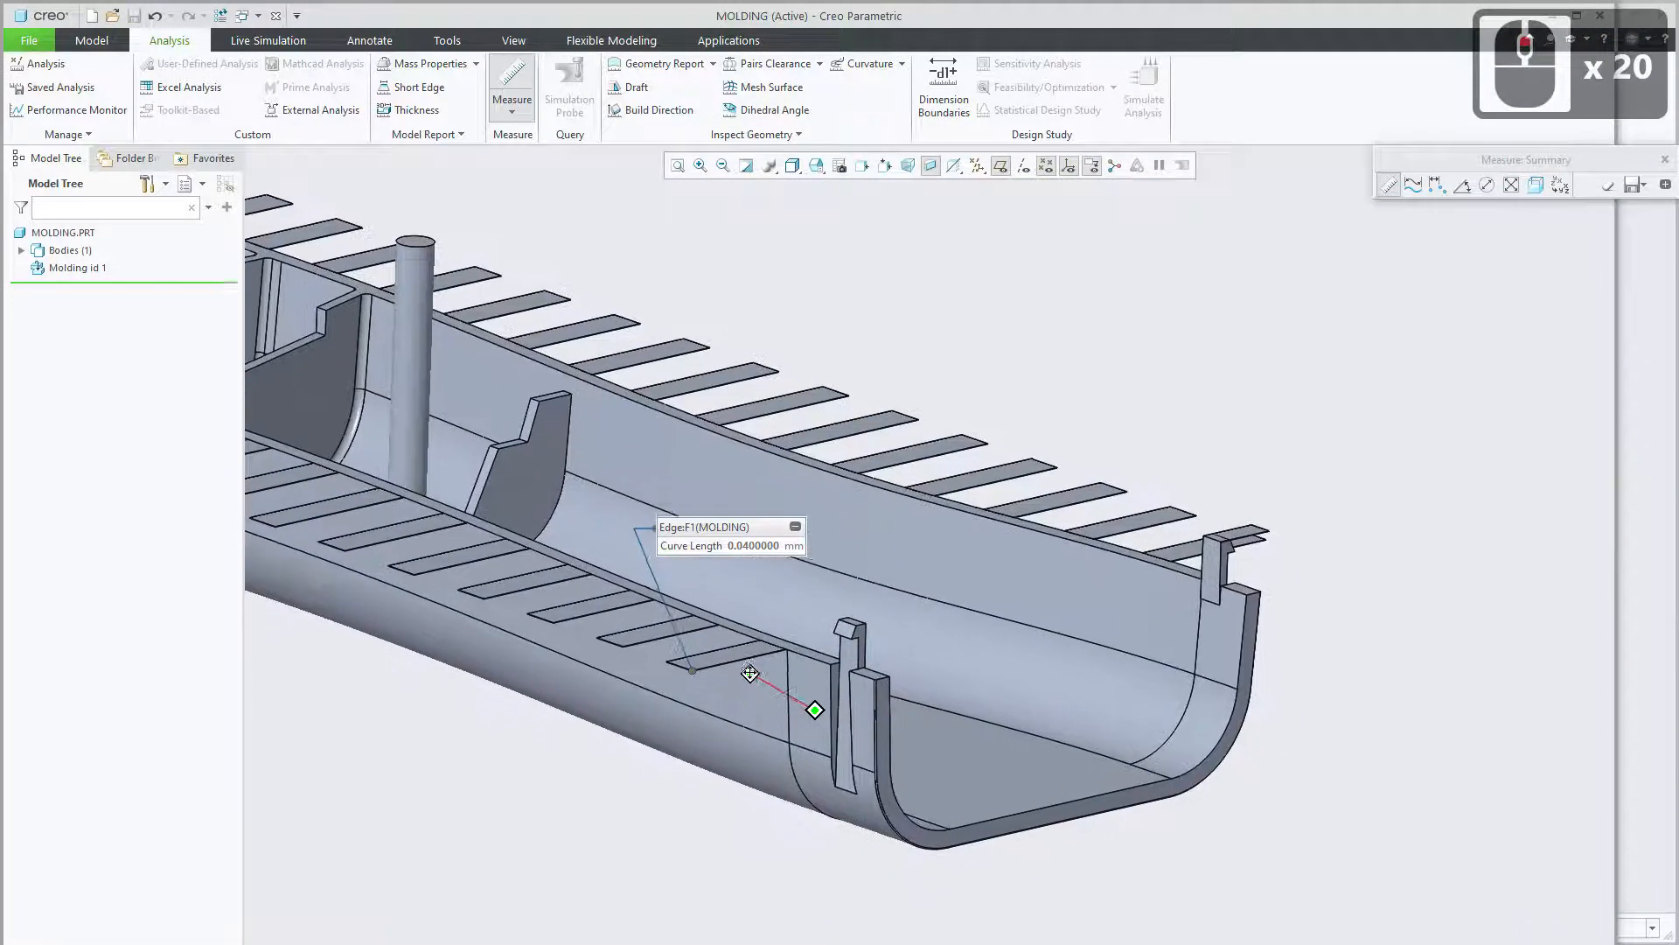
shift+middle_drag(751, 673, 757, 683)
scroll(758, 683, down, 3)
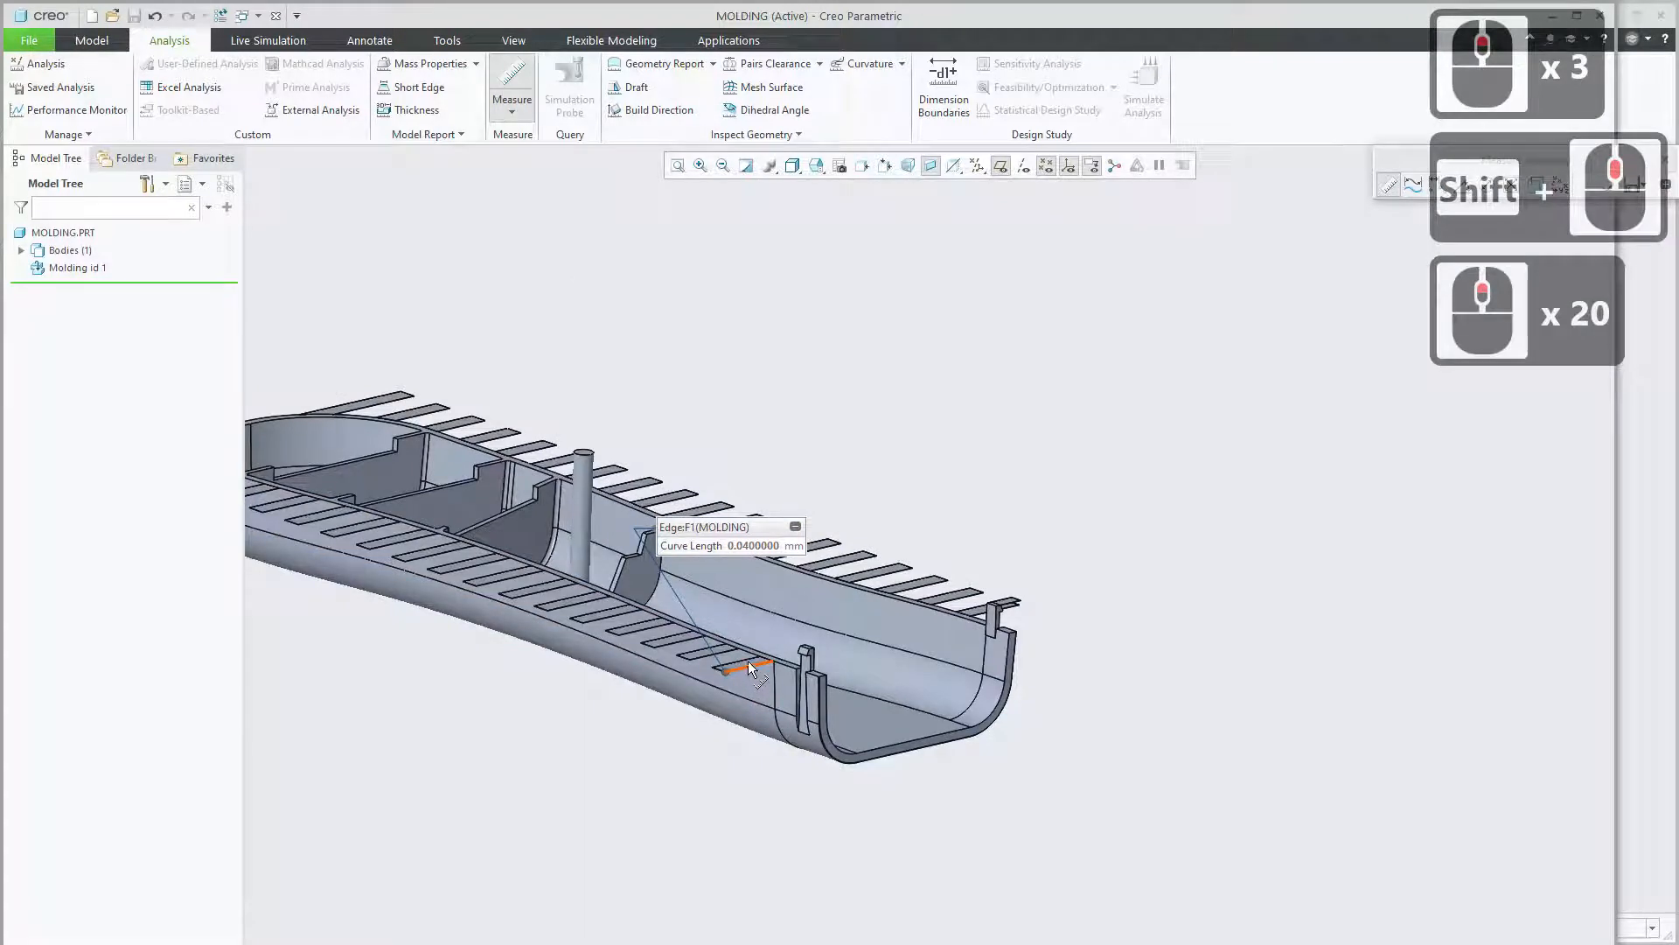
drag(1432, 168, 1105, 261)
click(1339, 257)
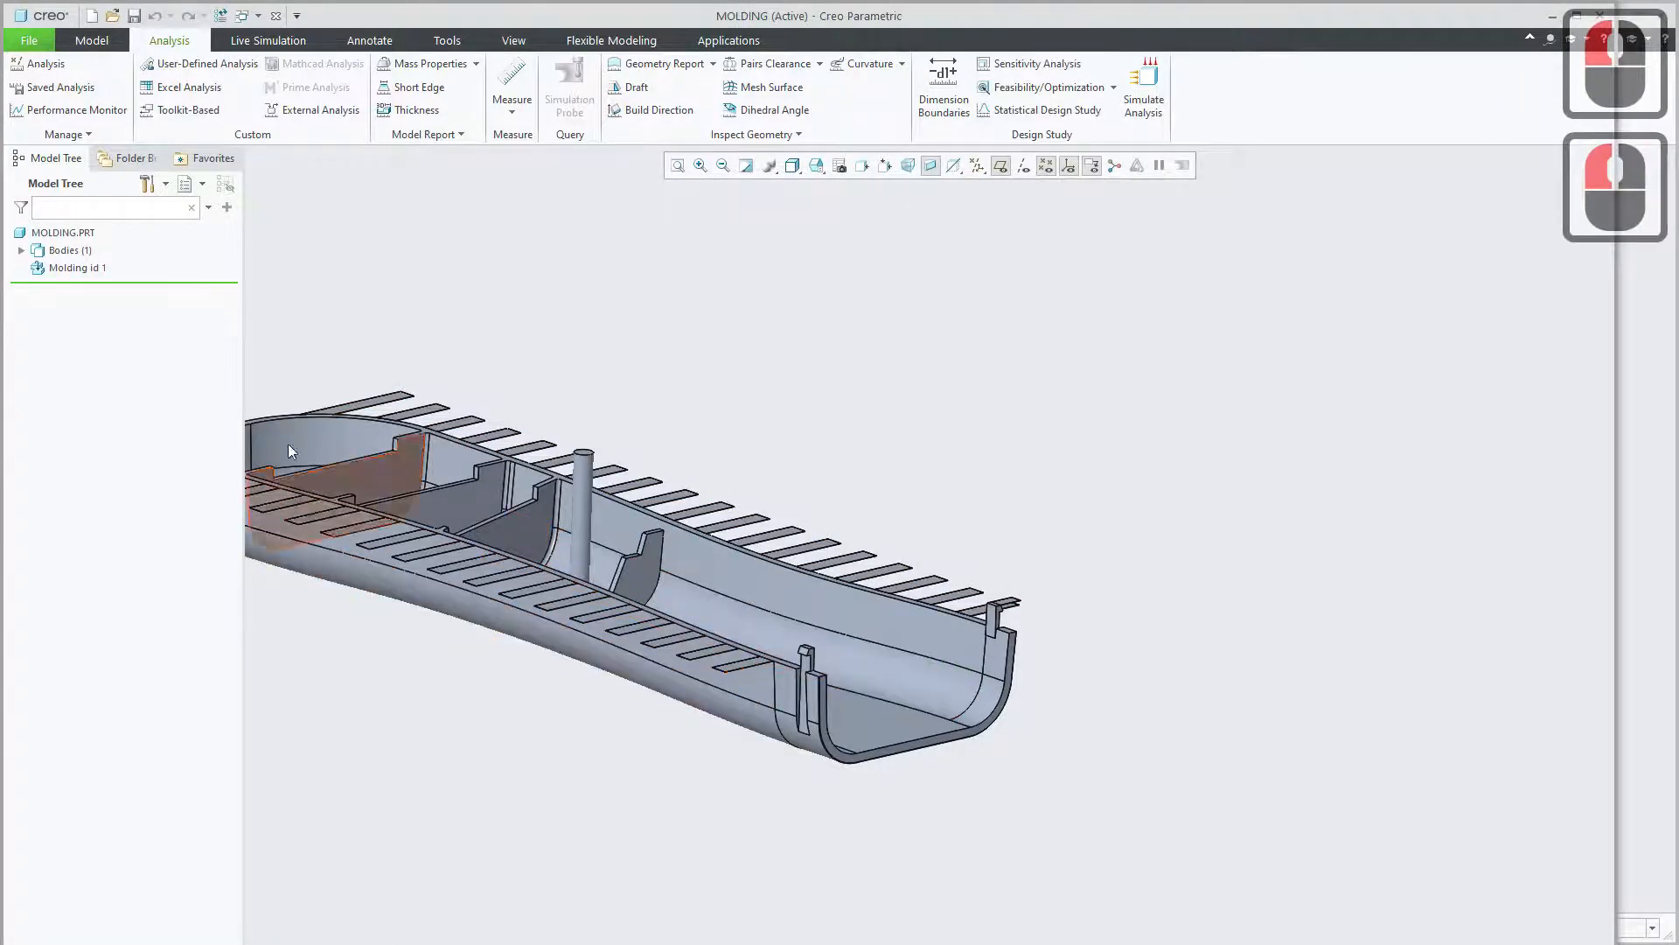
Start a Mold Analysis of the molding and assign the ABS material POLYFLAM RABS 90000 UV5 from A. Schulman.
scroll(560, 639, down, 2)
shift+middle_drag(568, 623, 768, 547)
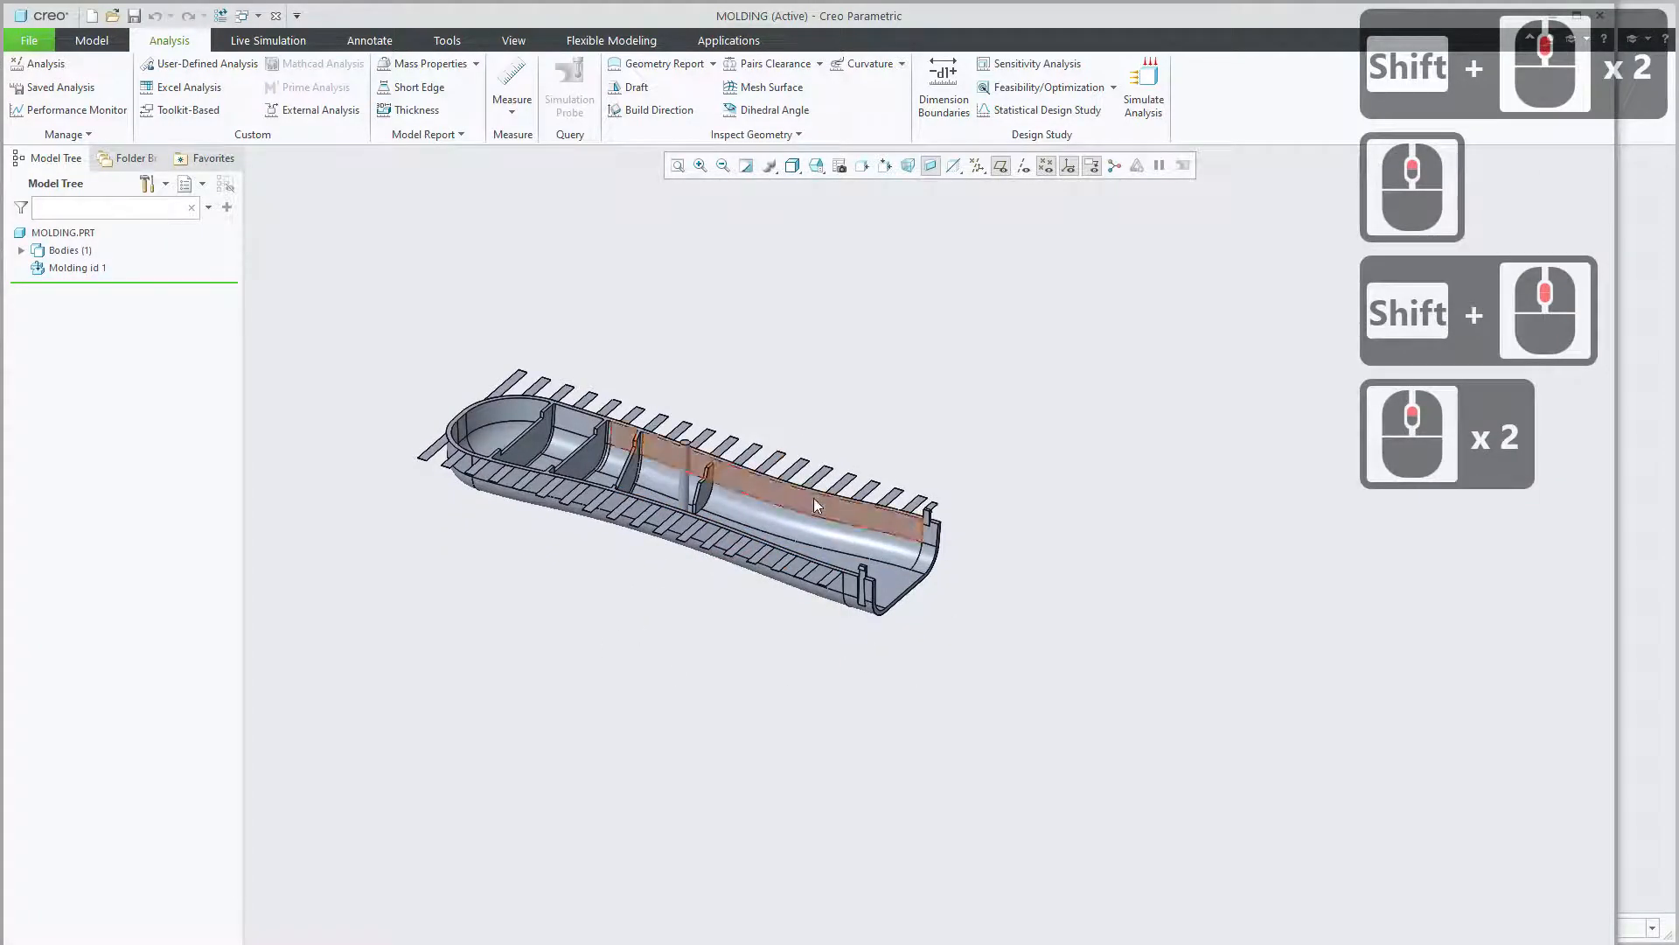
click(750, 44)
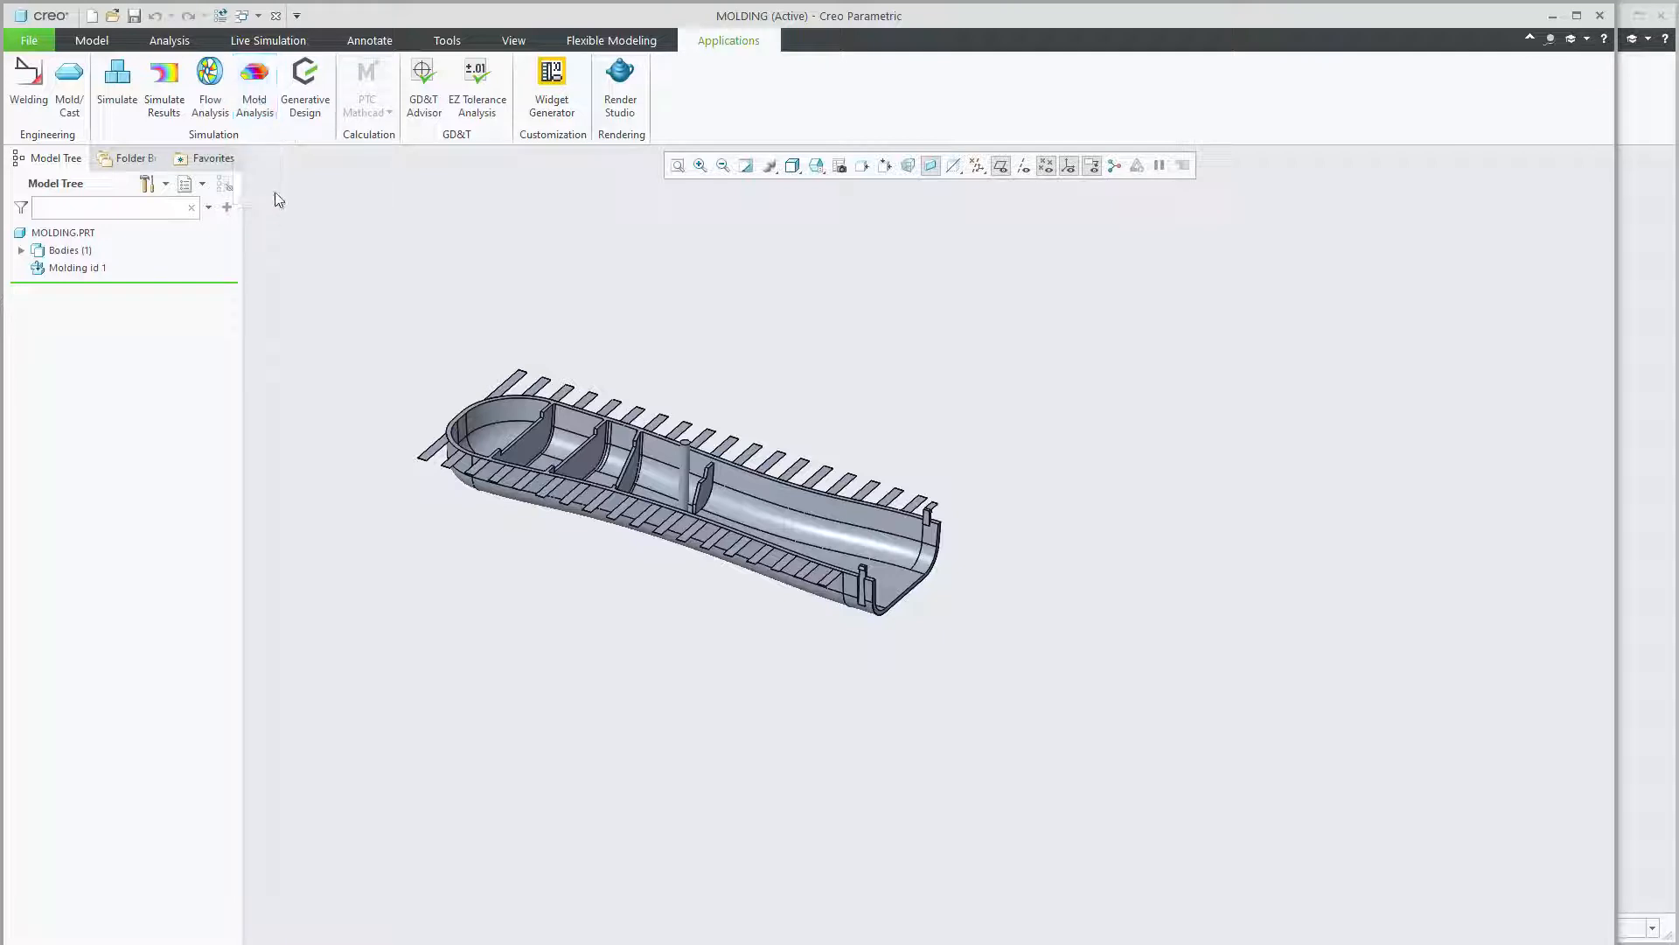
click(265, 105)
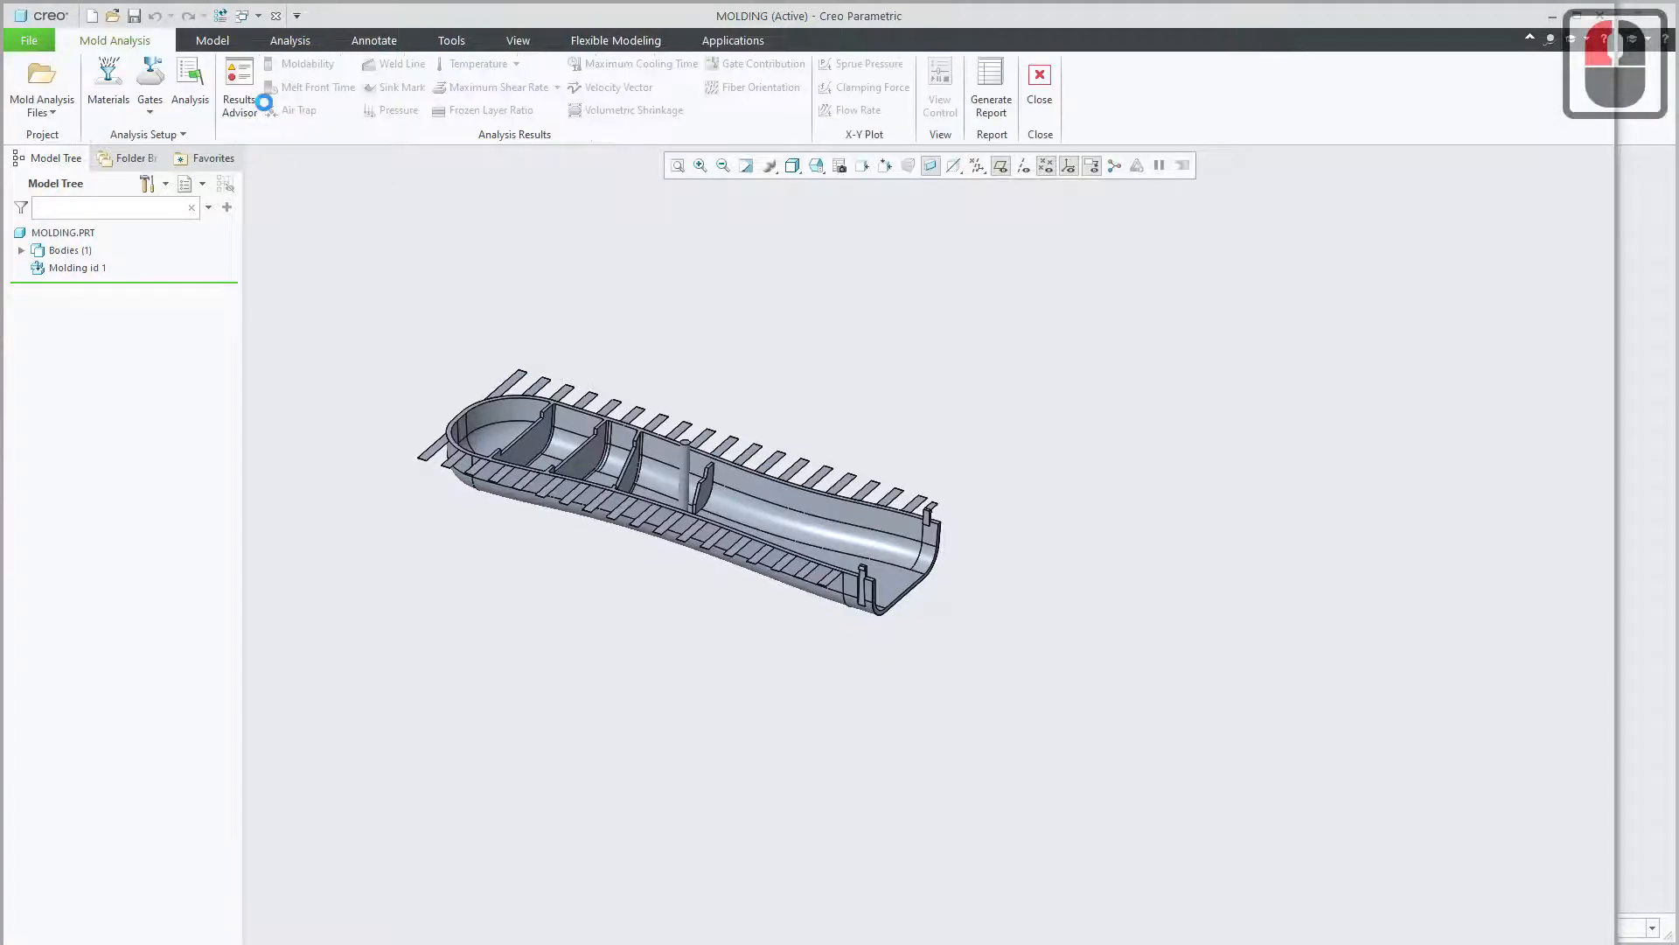
click(114, 91)
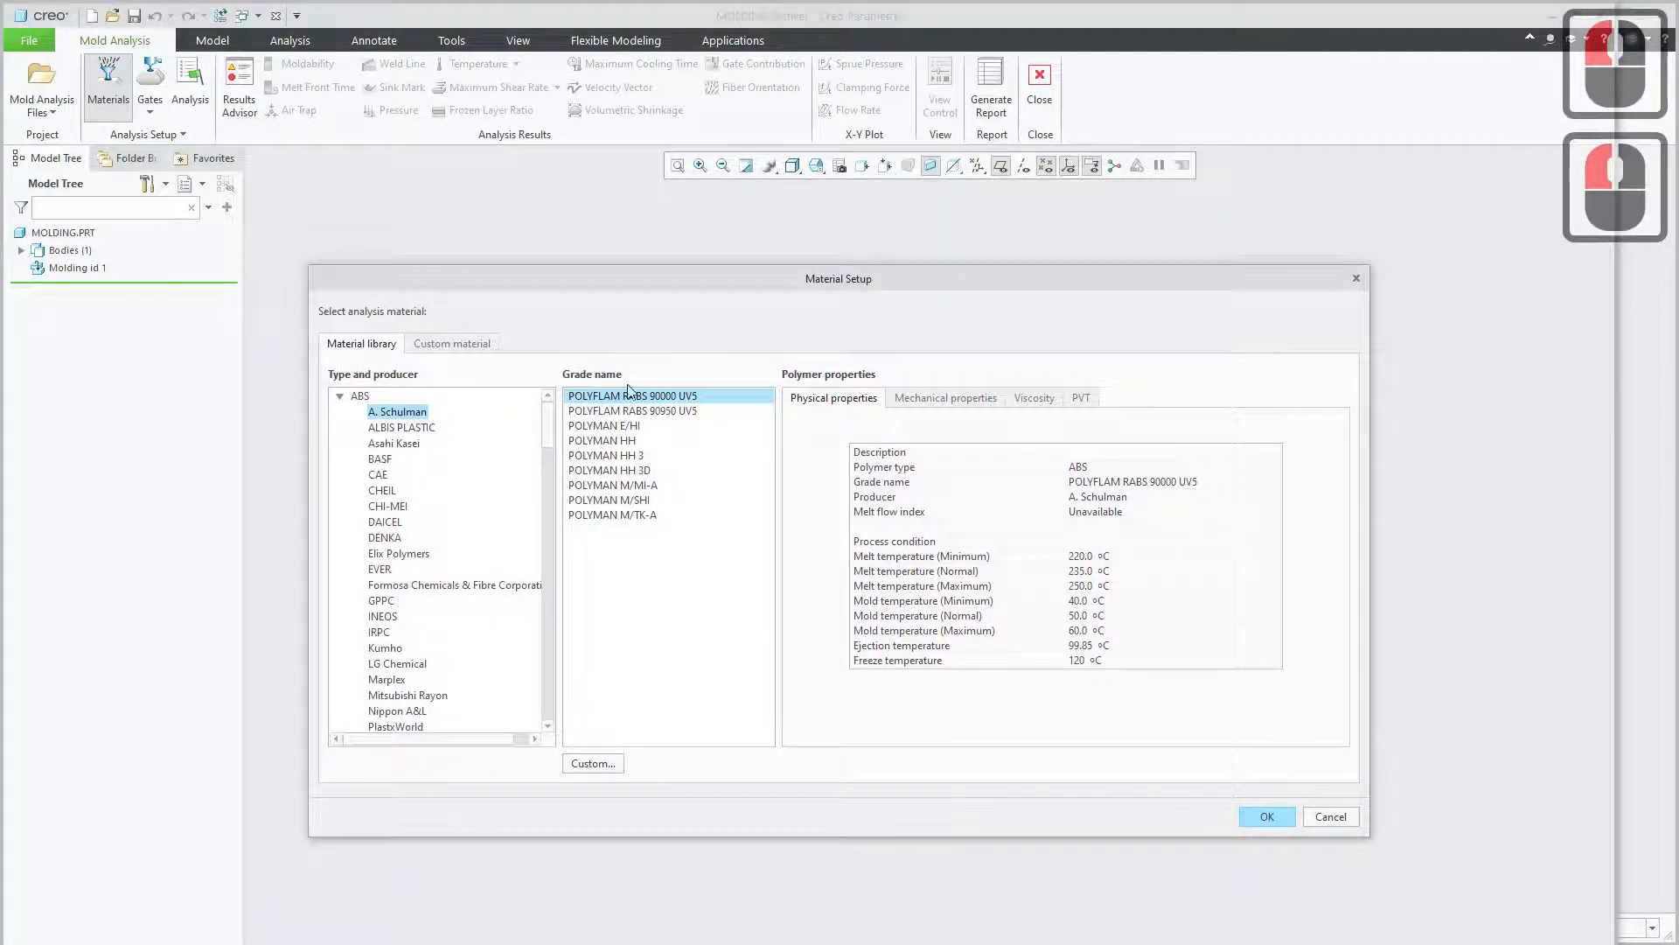
click(1265, 819)
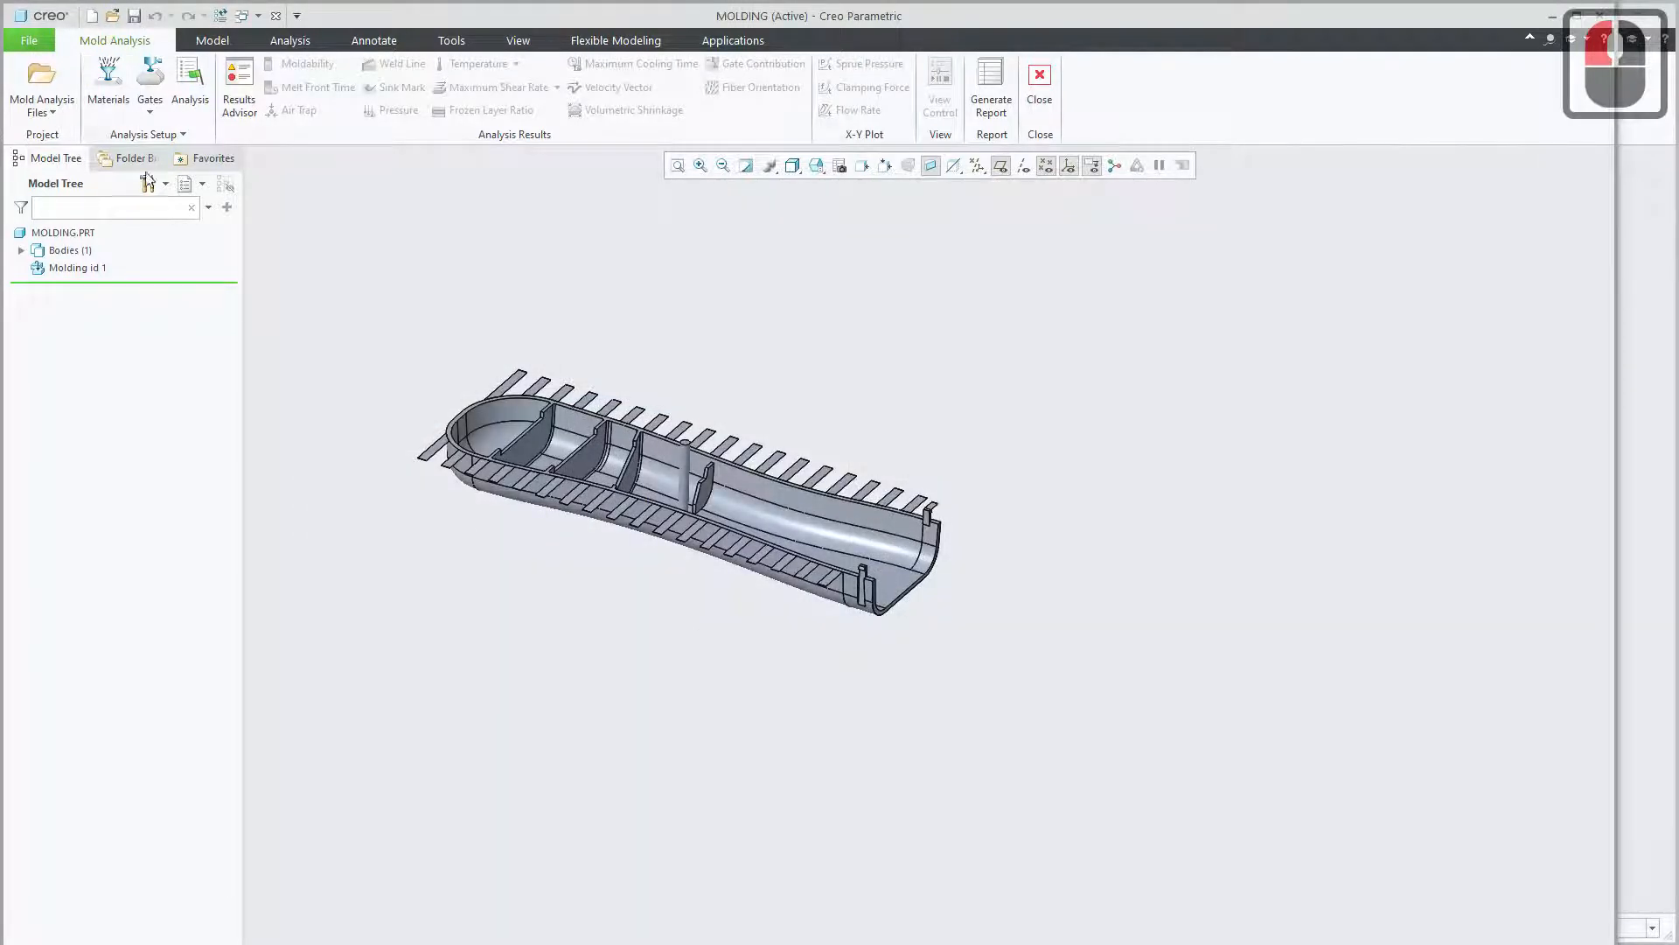
Add an injection gate on the end face of the molding's cylindrical runner, accepting the default gate diameter.
click(152, 77)
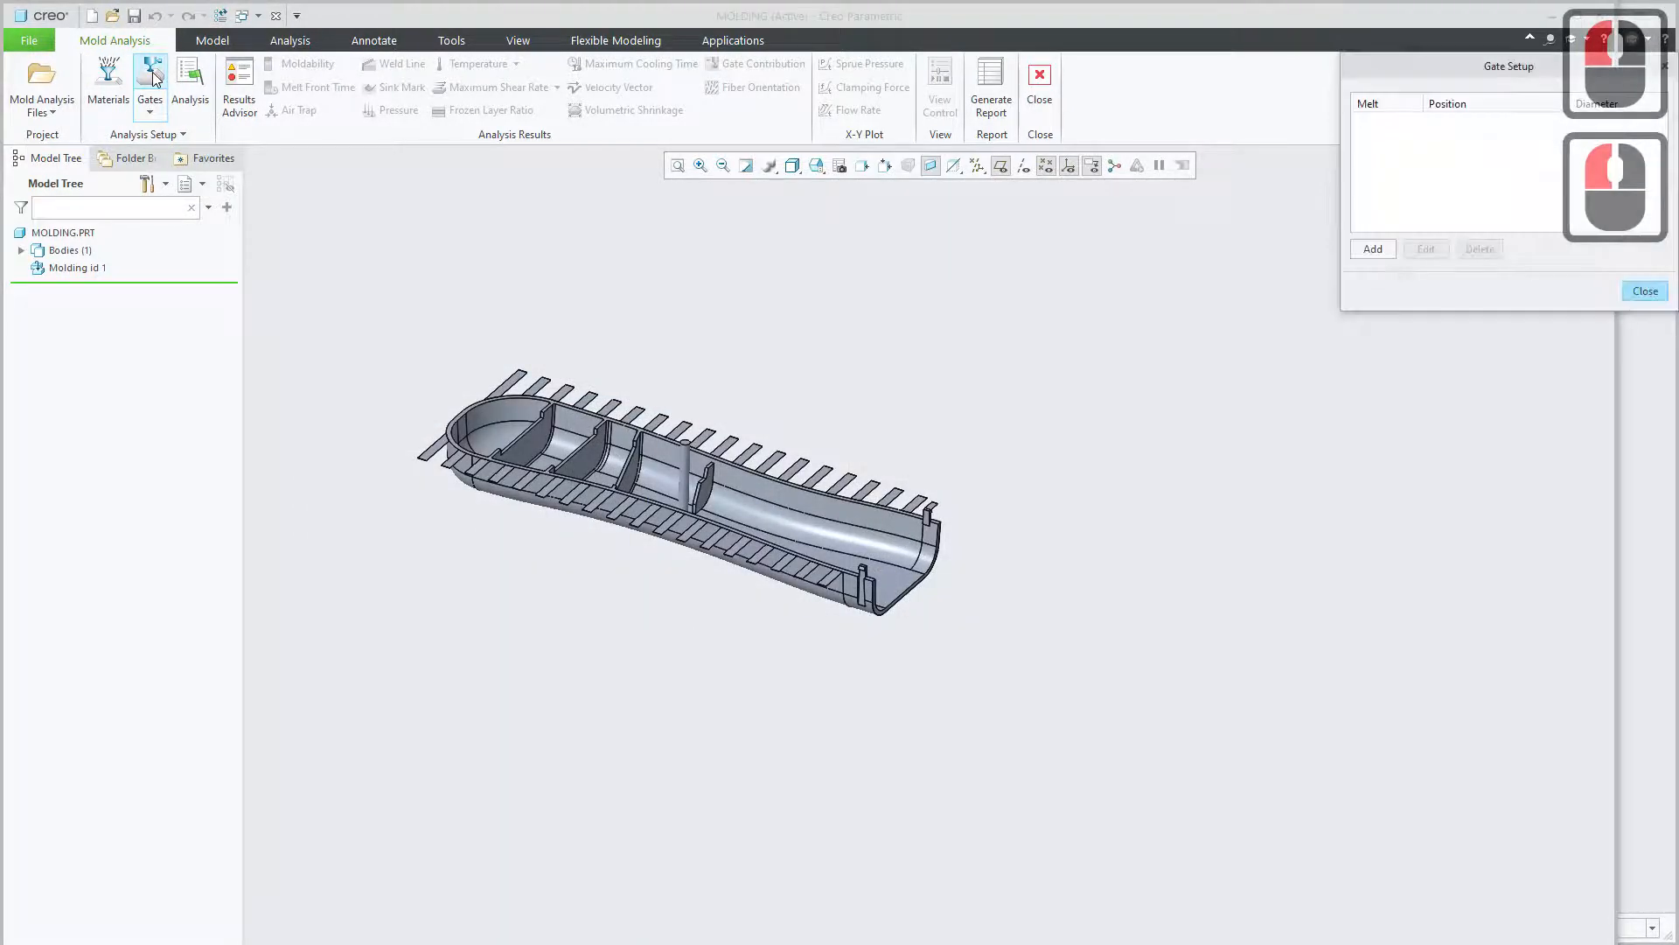
click(1374, 249)
scroll(630, 490, up, 7)
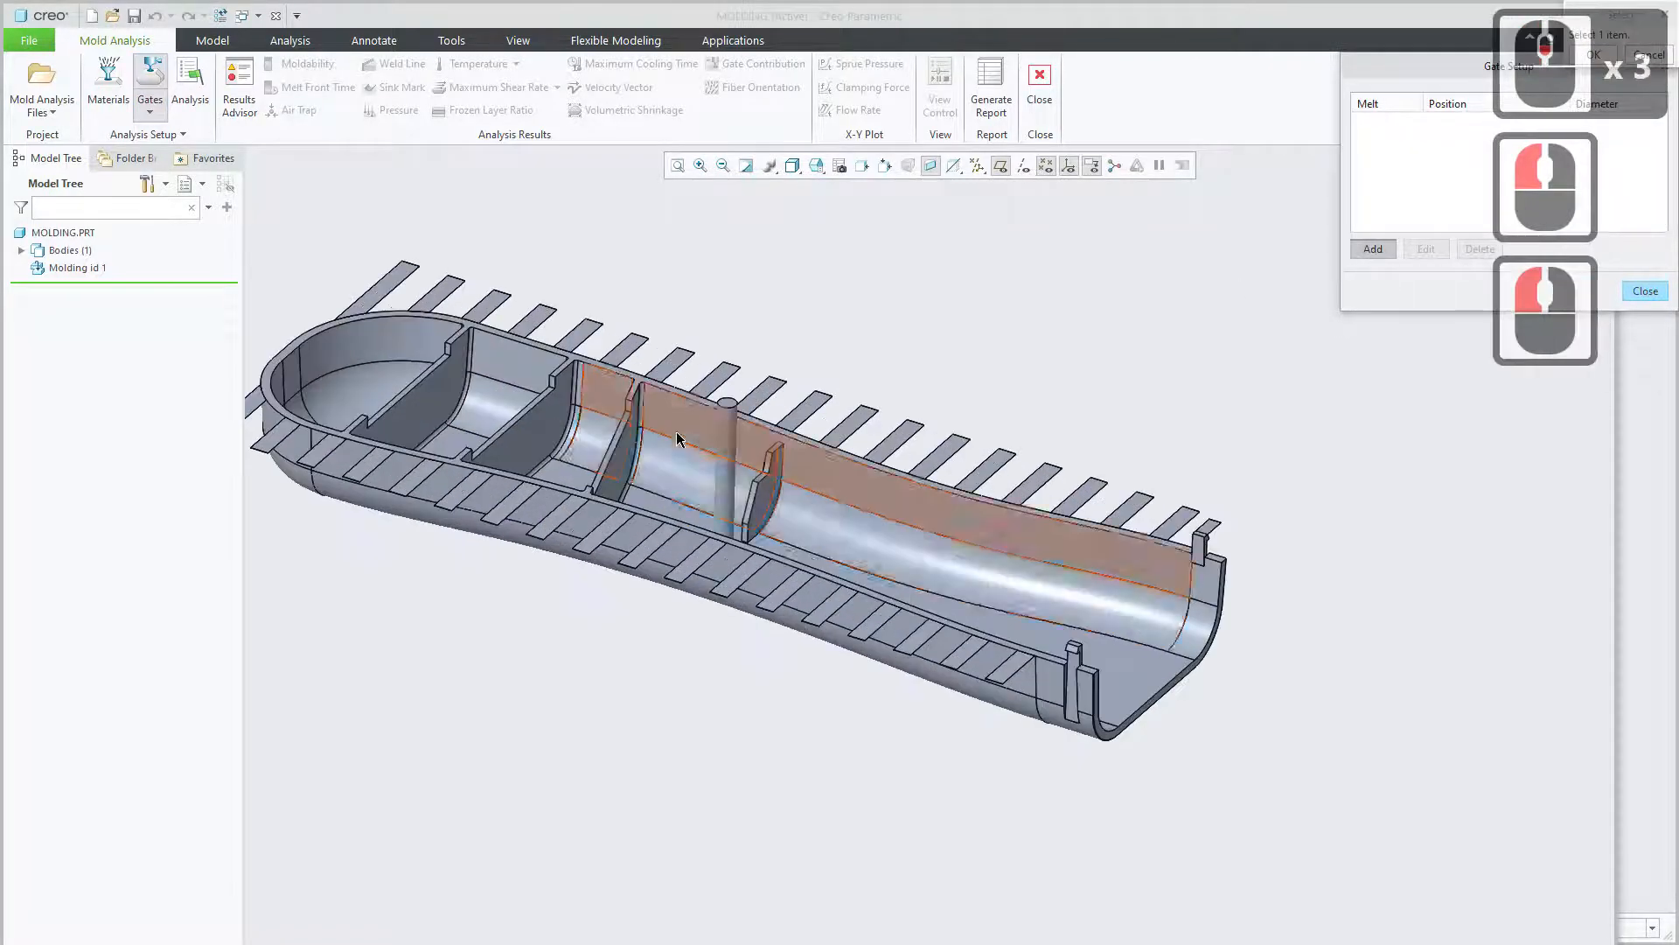
click(803, 358)
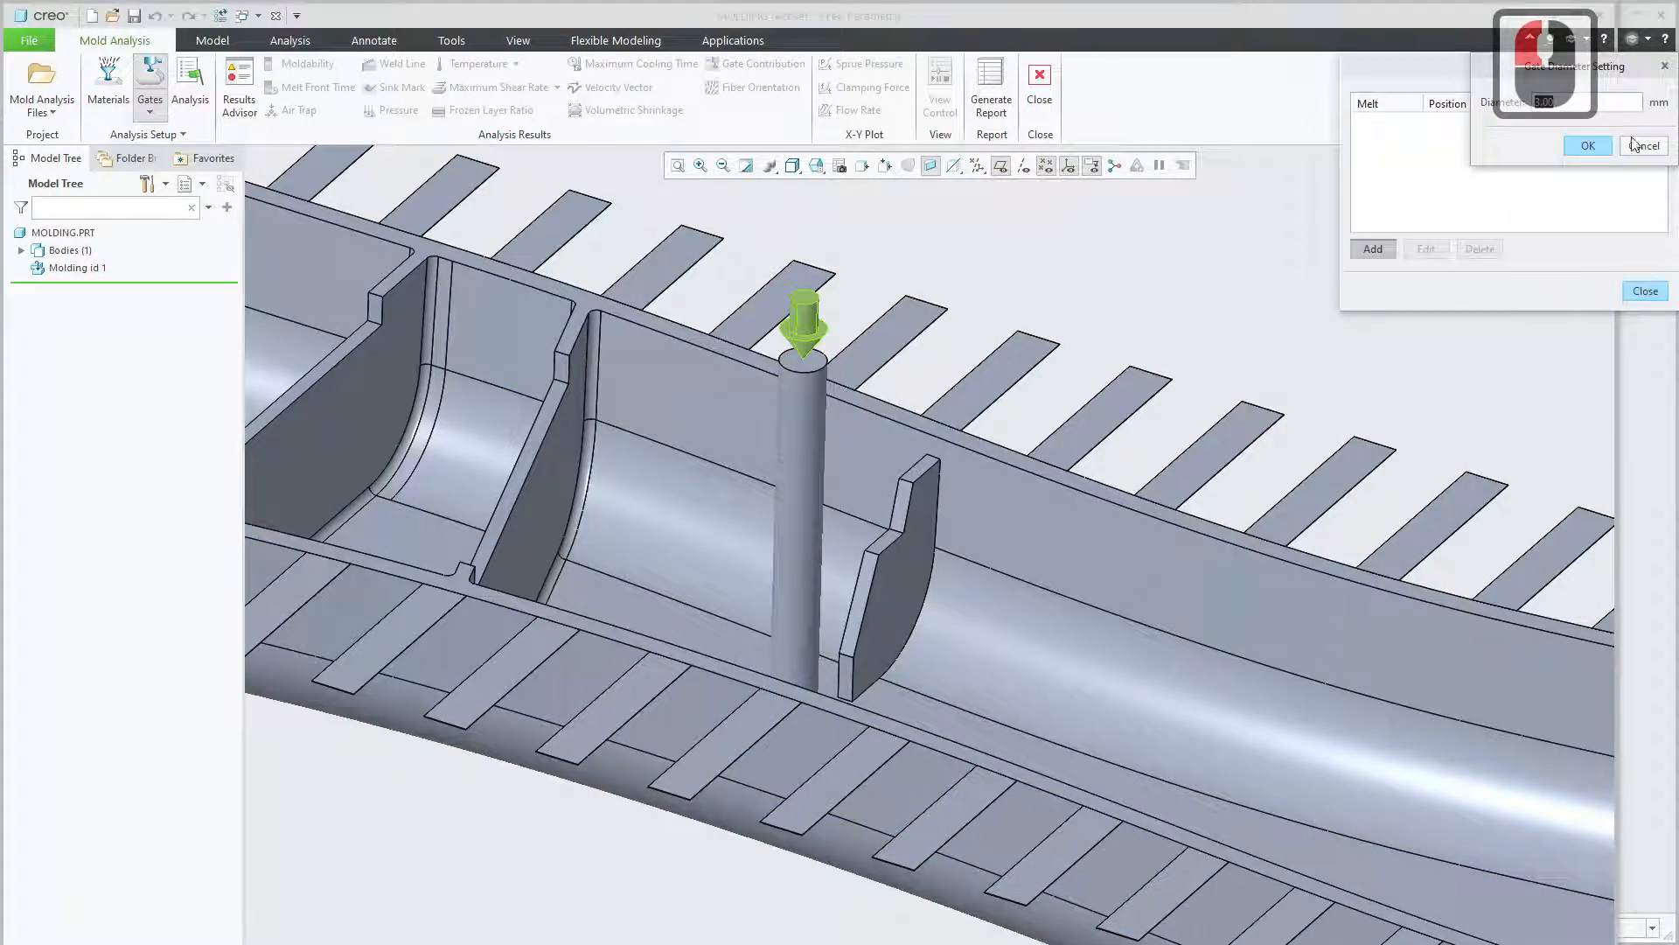
click(1588, 146)
click(1629, 297)
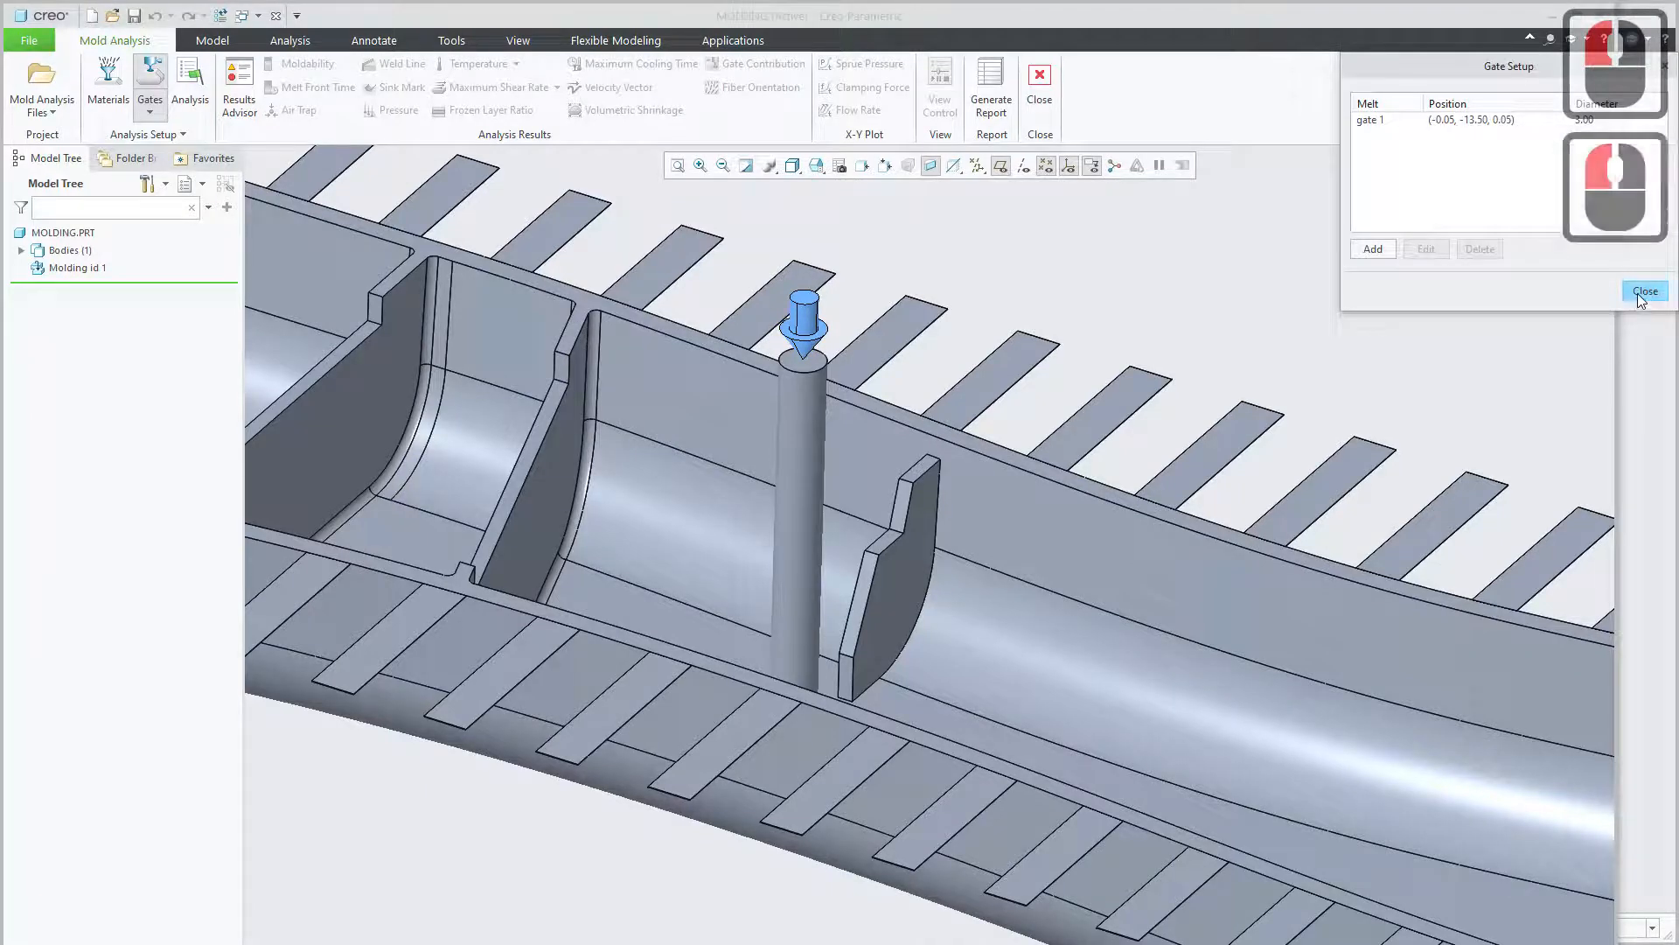
Add a new analysis run to the molding's mold analysis with default process conditions and coarse mesh, and close the setup without running it.
click(194, 88)
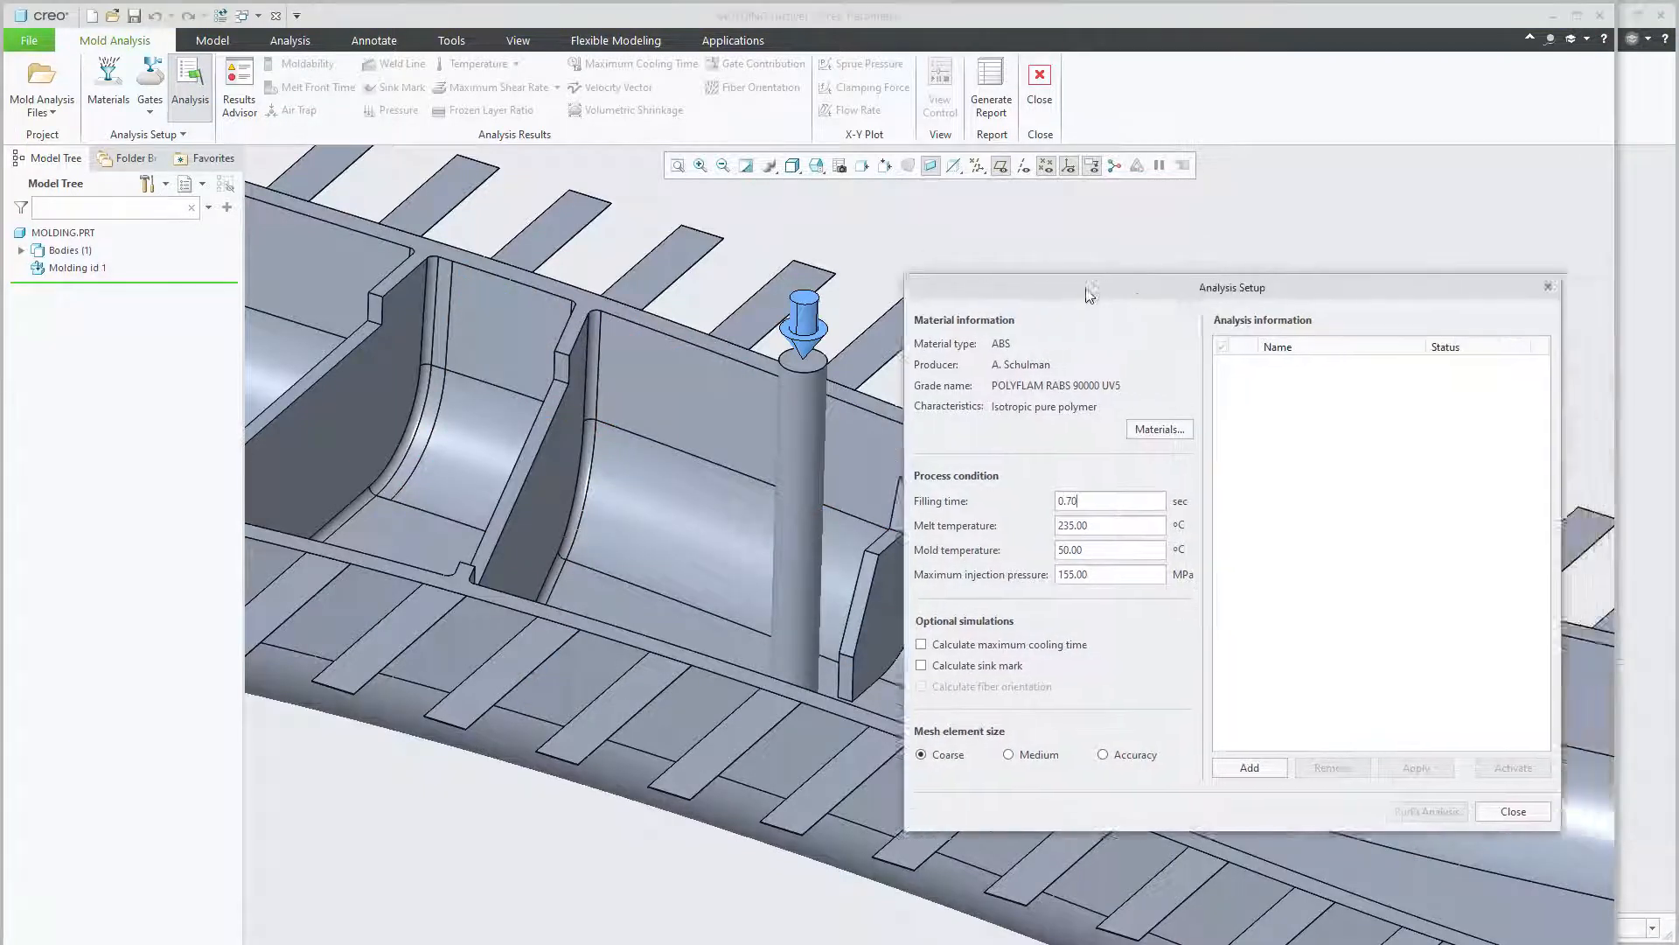
drag(1210, 297, 1139, 286)
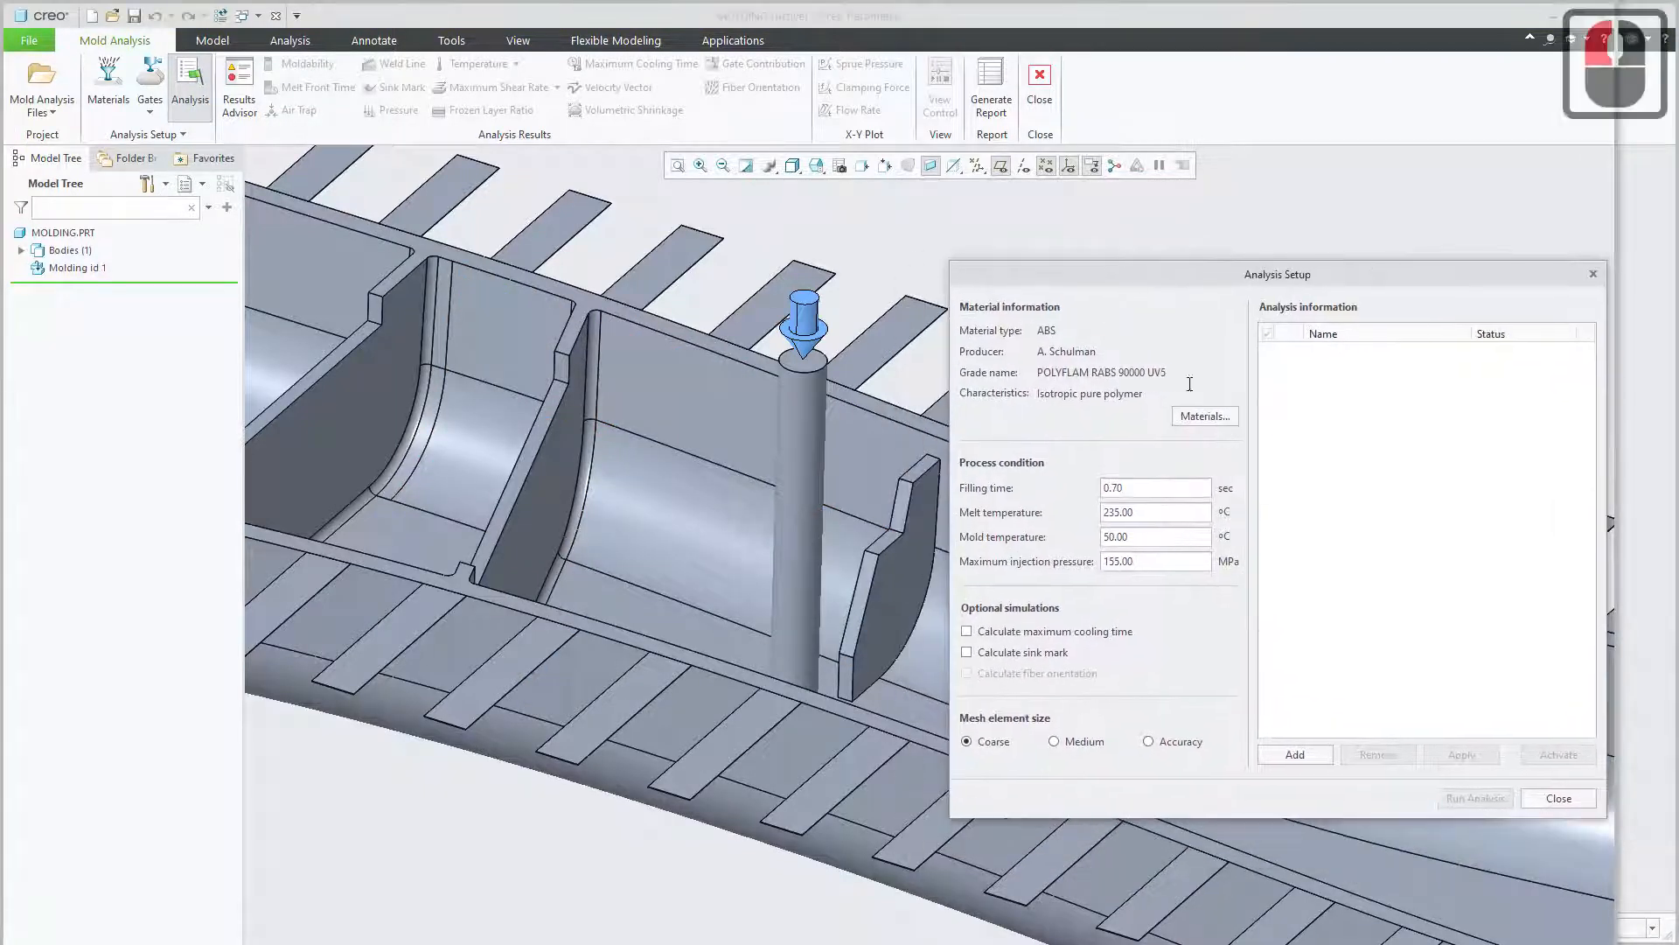
click(1294, 758)
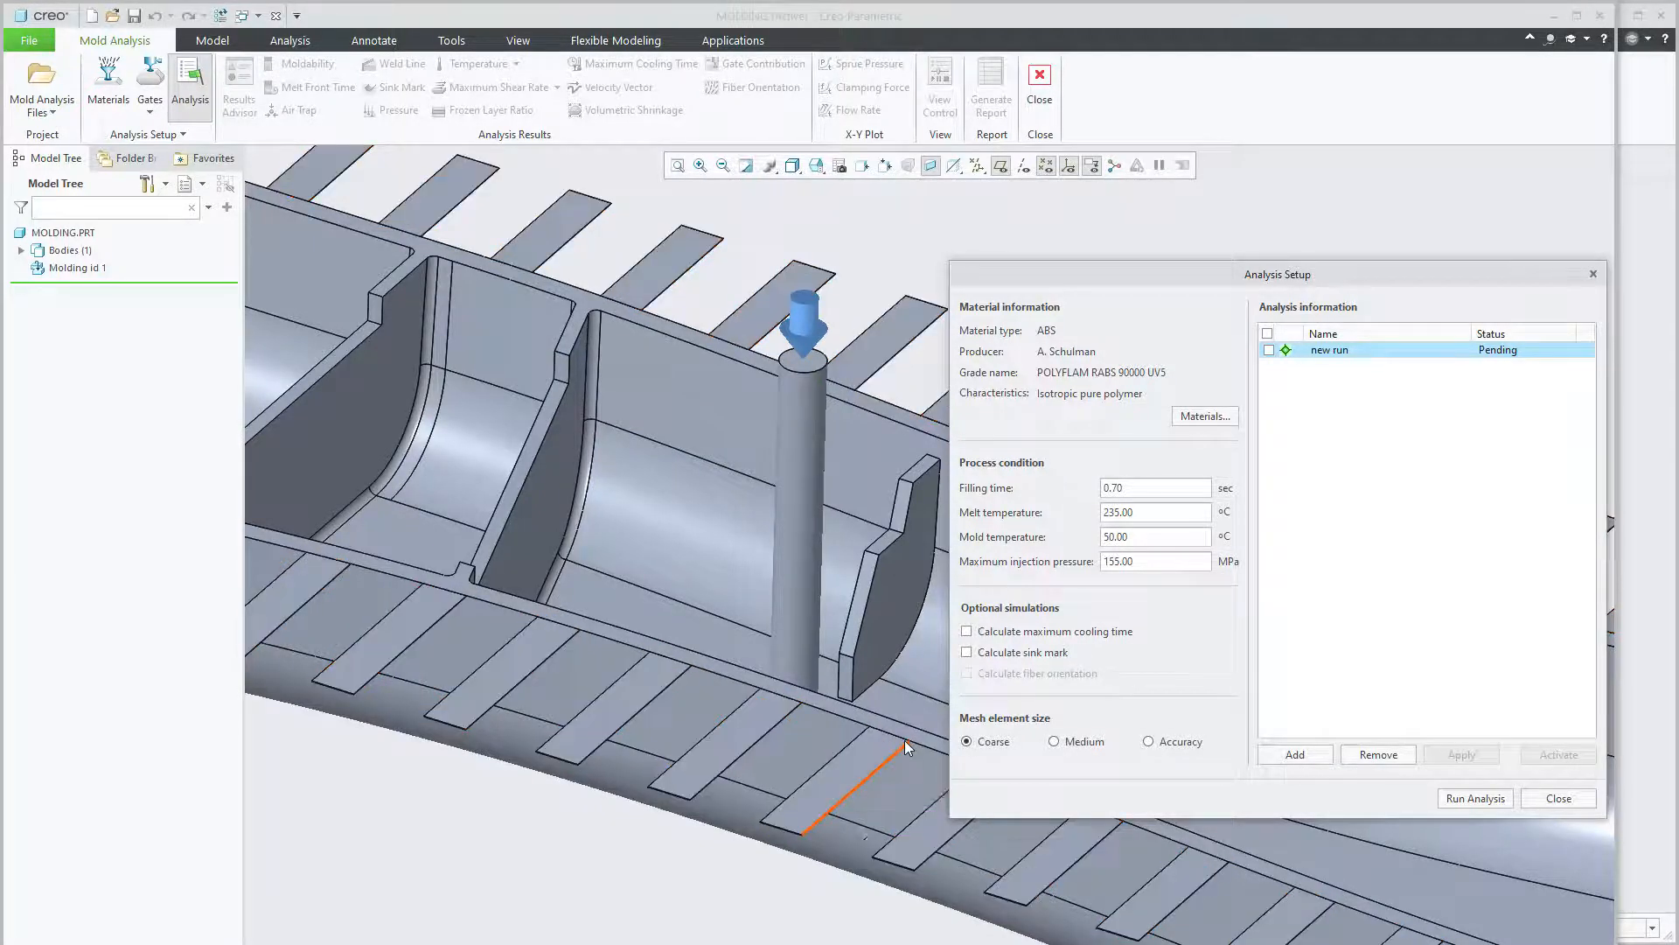
click(1558, 798)
Examine the vent strips along the molding's rim and the clips at its open end.
scroll(810, 646, down, 5)
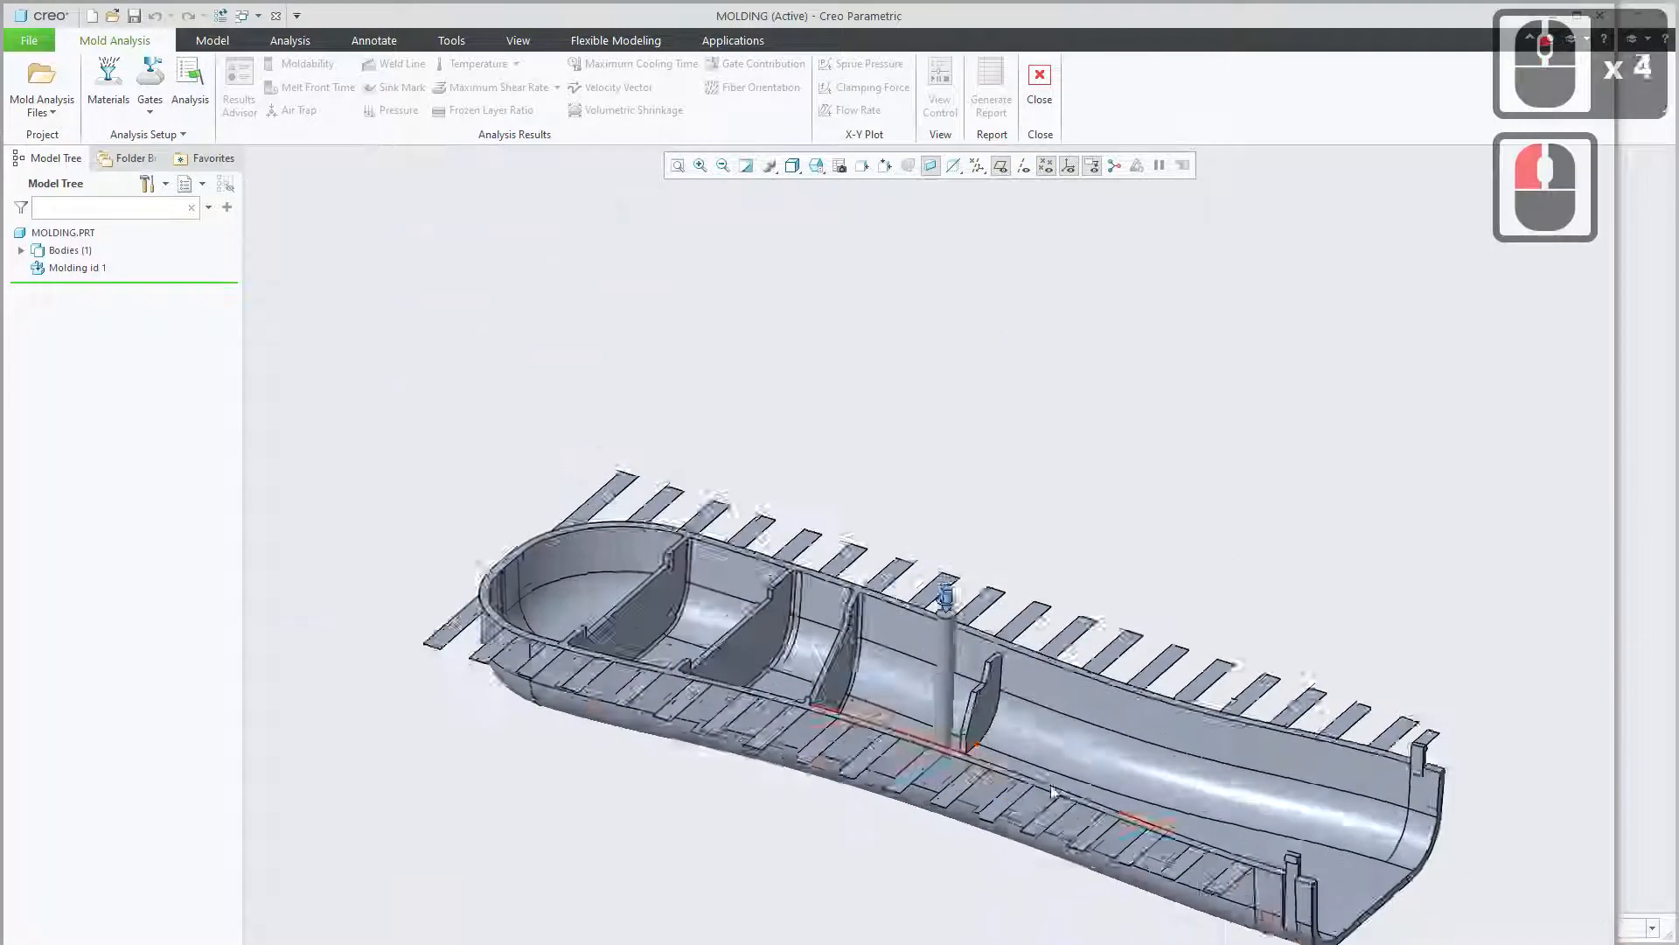
middle_drag(810, 645, 786, 718)
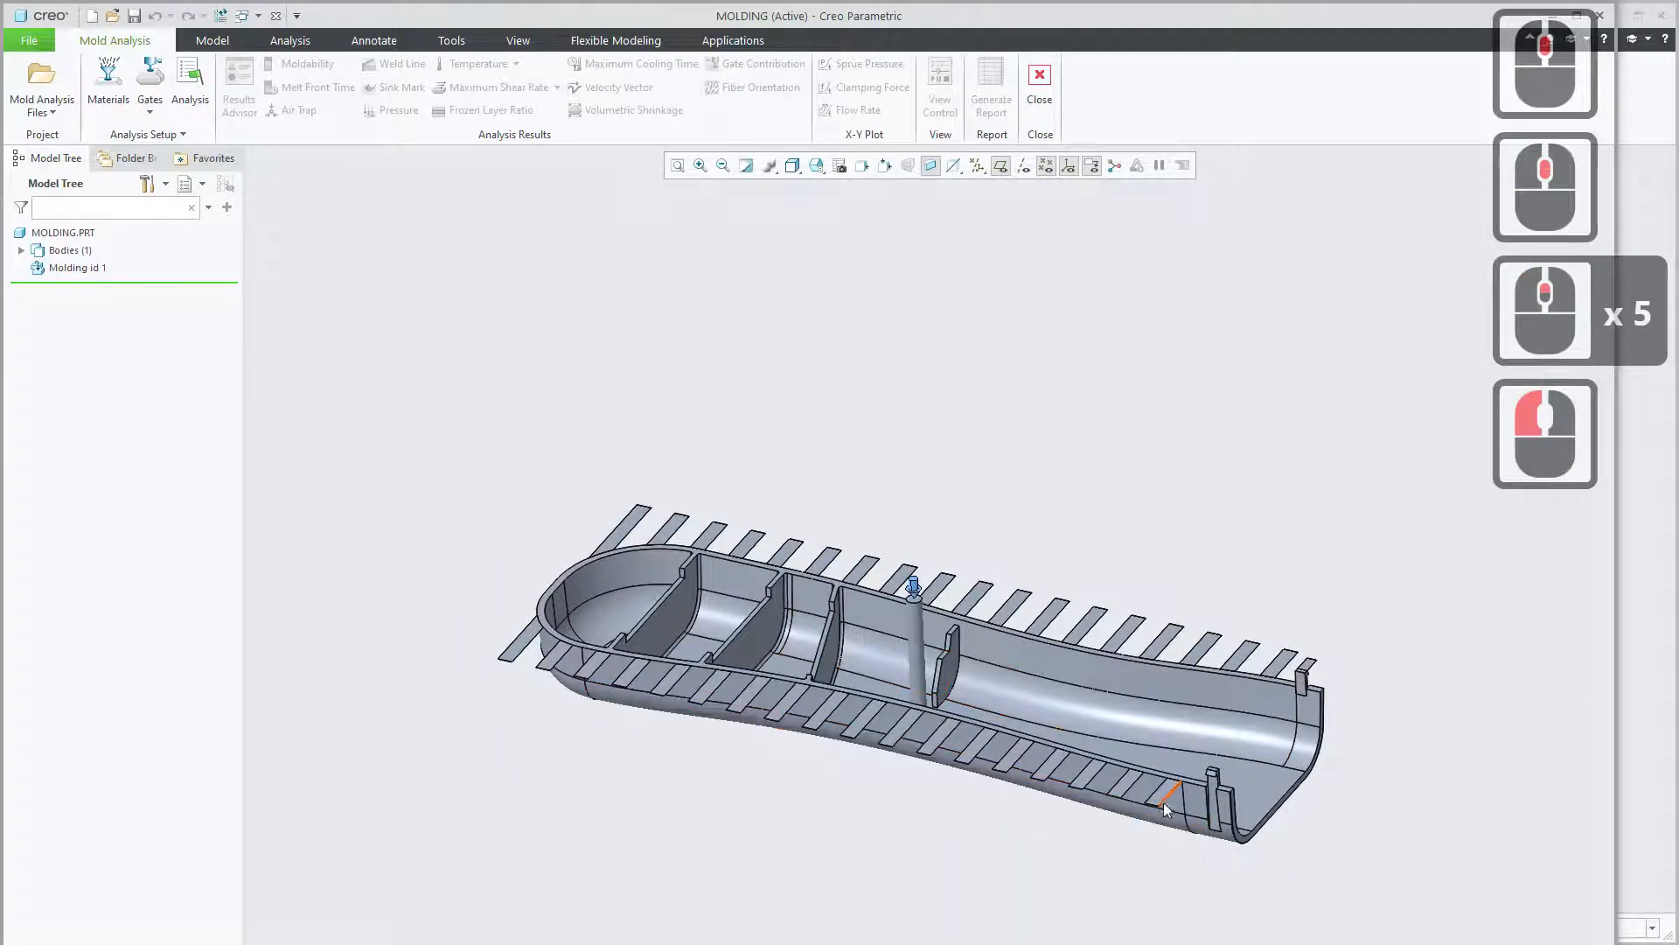
scroll(1162, 793, up, 9)
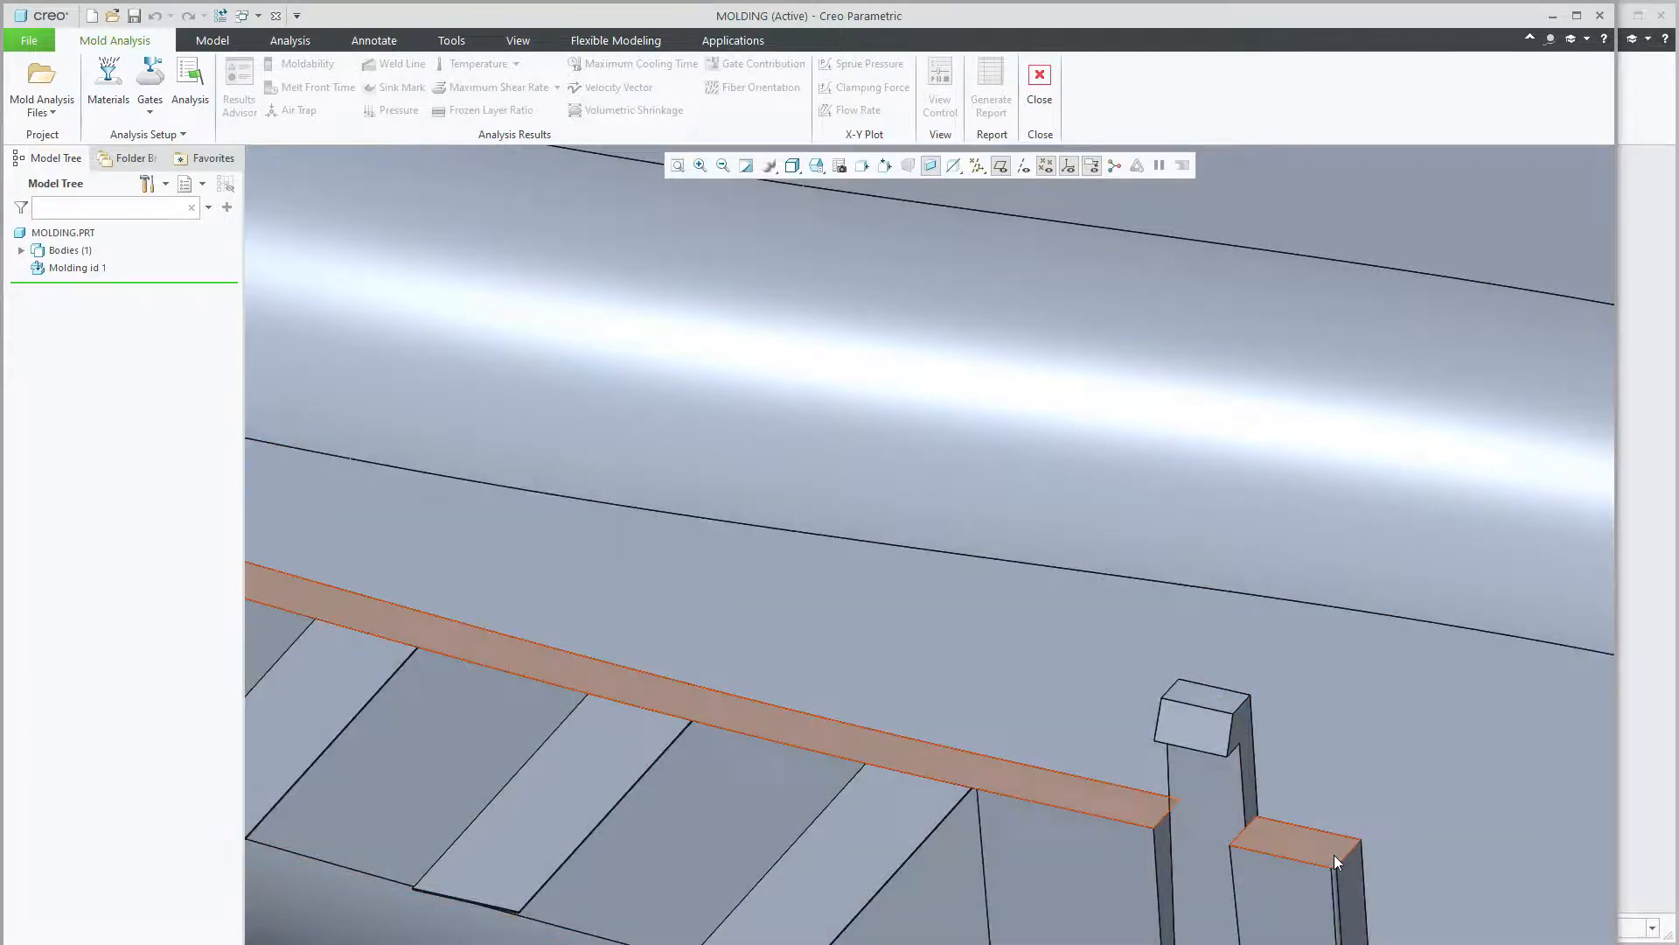
scroll(1335, 854, down, 4)
shift+middle_drag(1223, 818, 1237, 794)
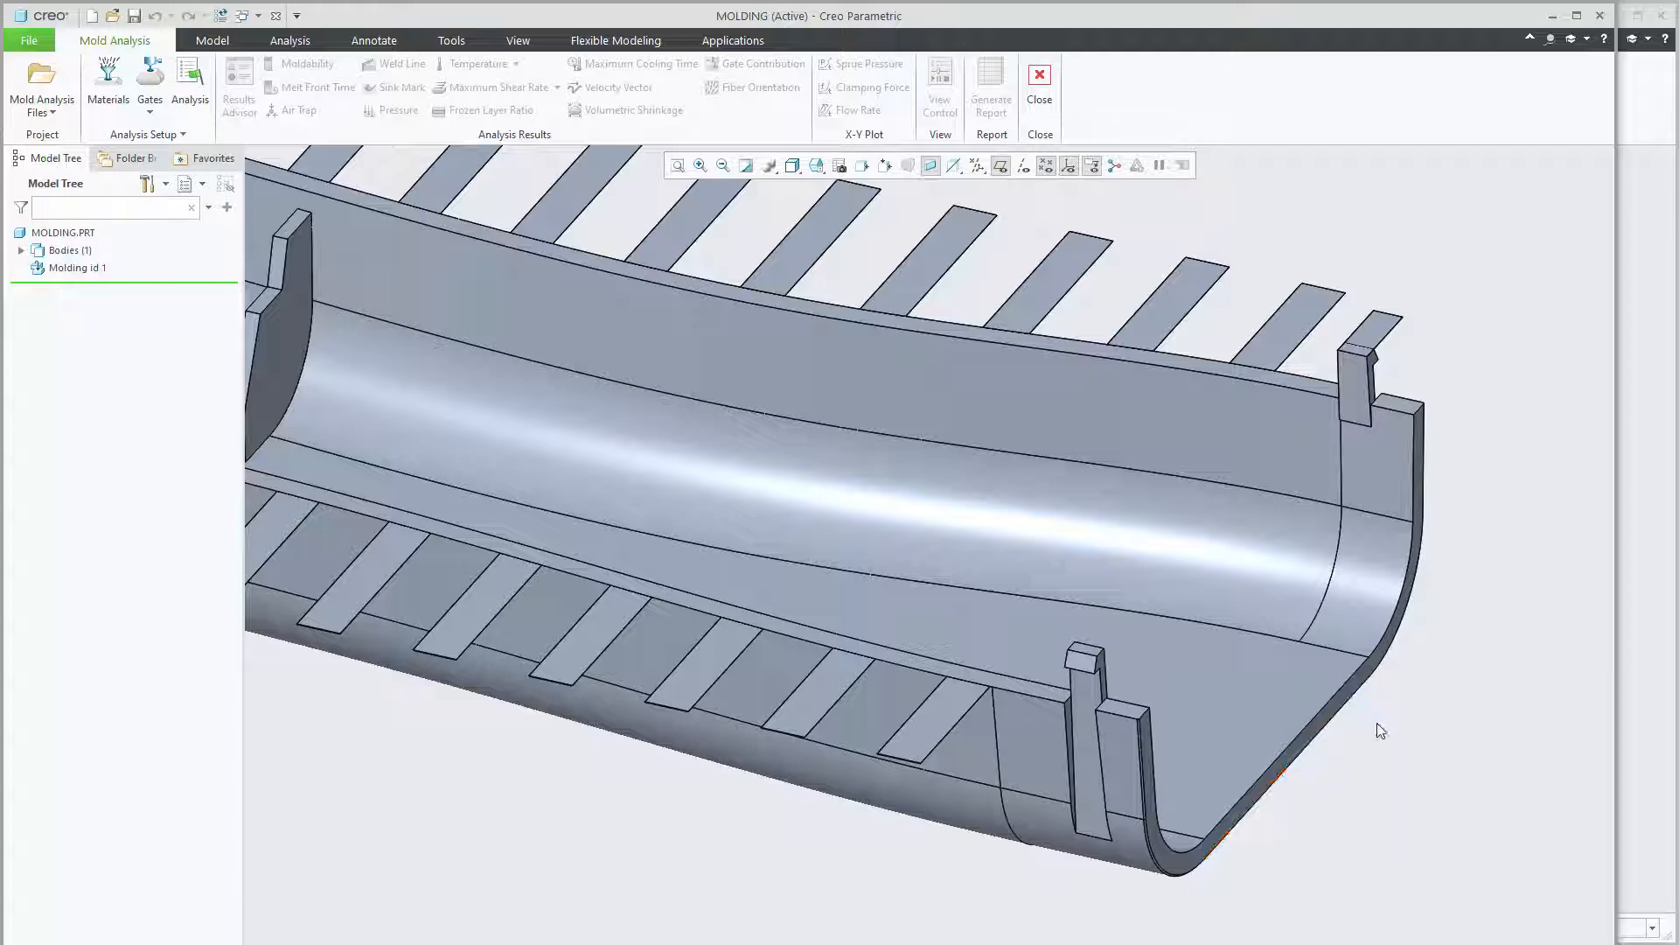
scroll(1015, 691, down, 5)
shift+middle_drag(1015, 692, 901, 669)
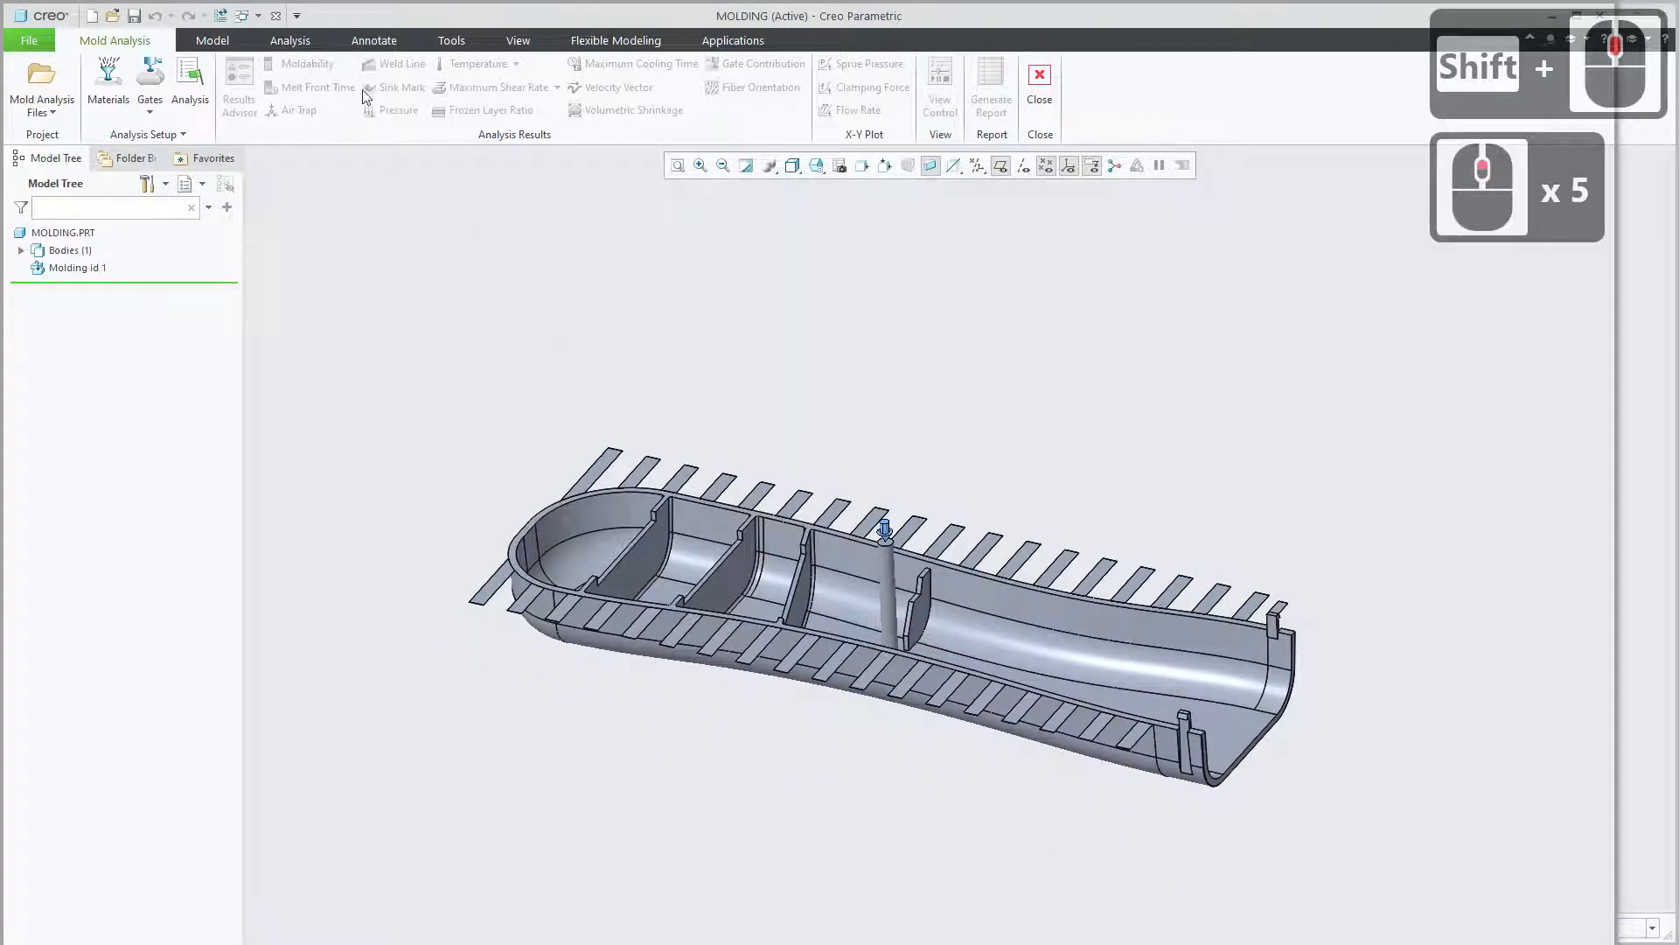
Switch to the HANDLE_FR_MOLD assembly, highlight MOLDING.PRT inside the mold block, and clear the selection.
click(243, 15)
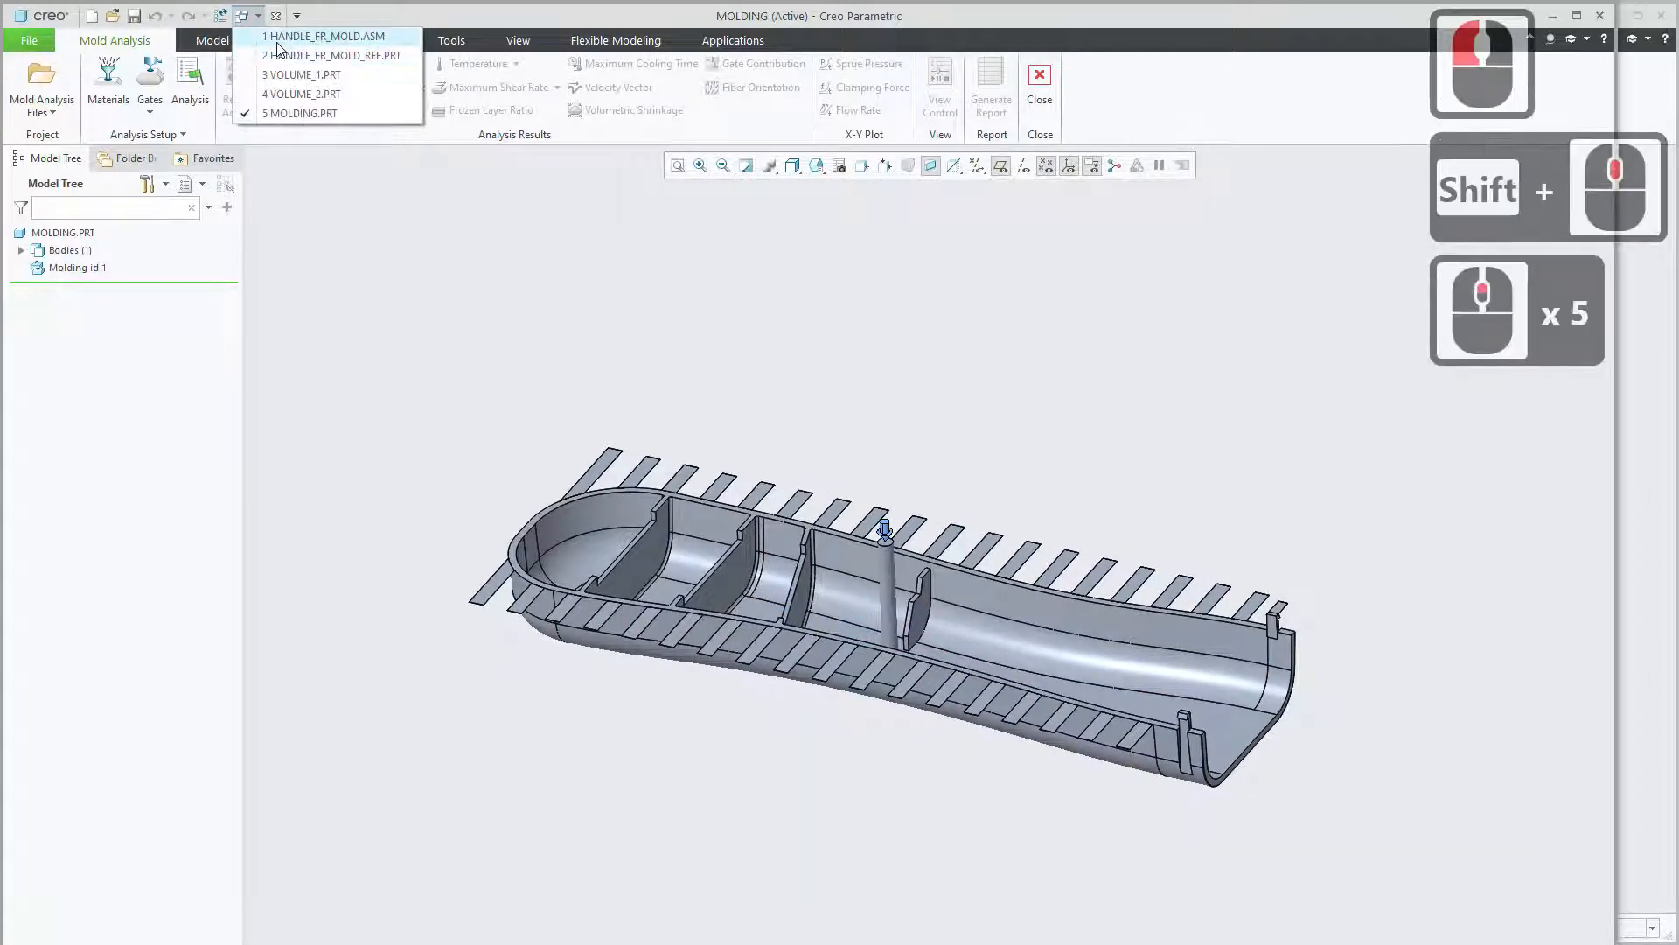
click(280, 39)
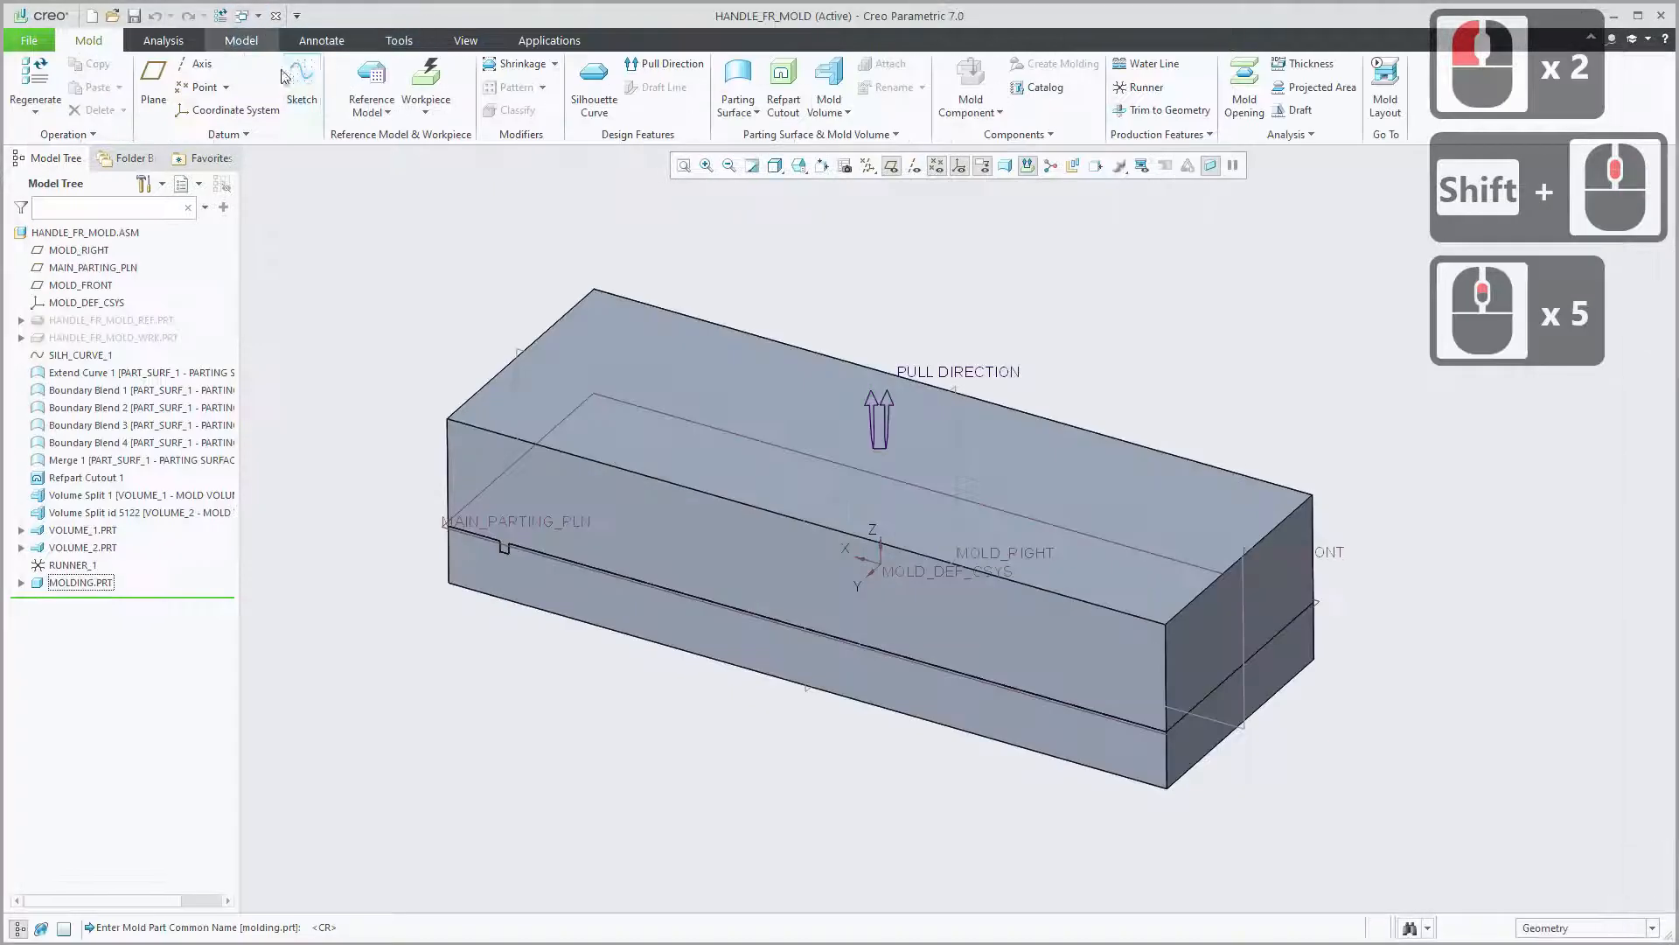
click(73, 581)
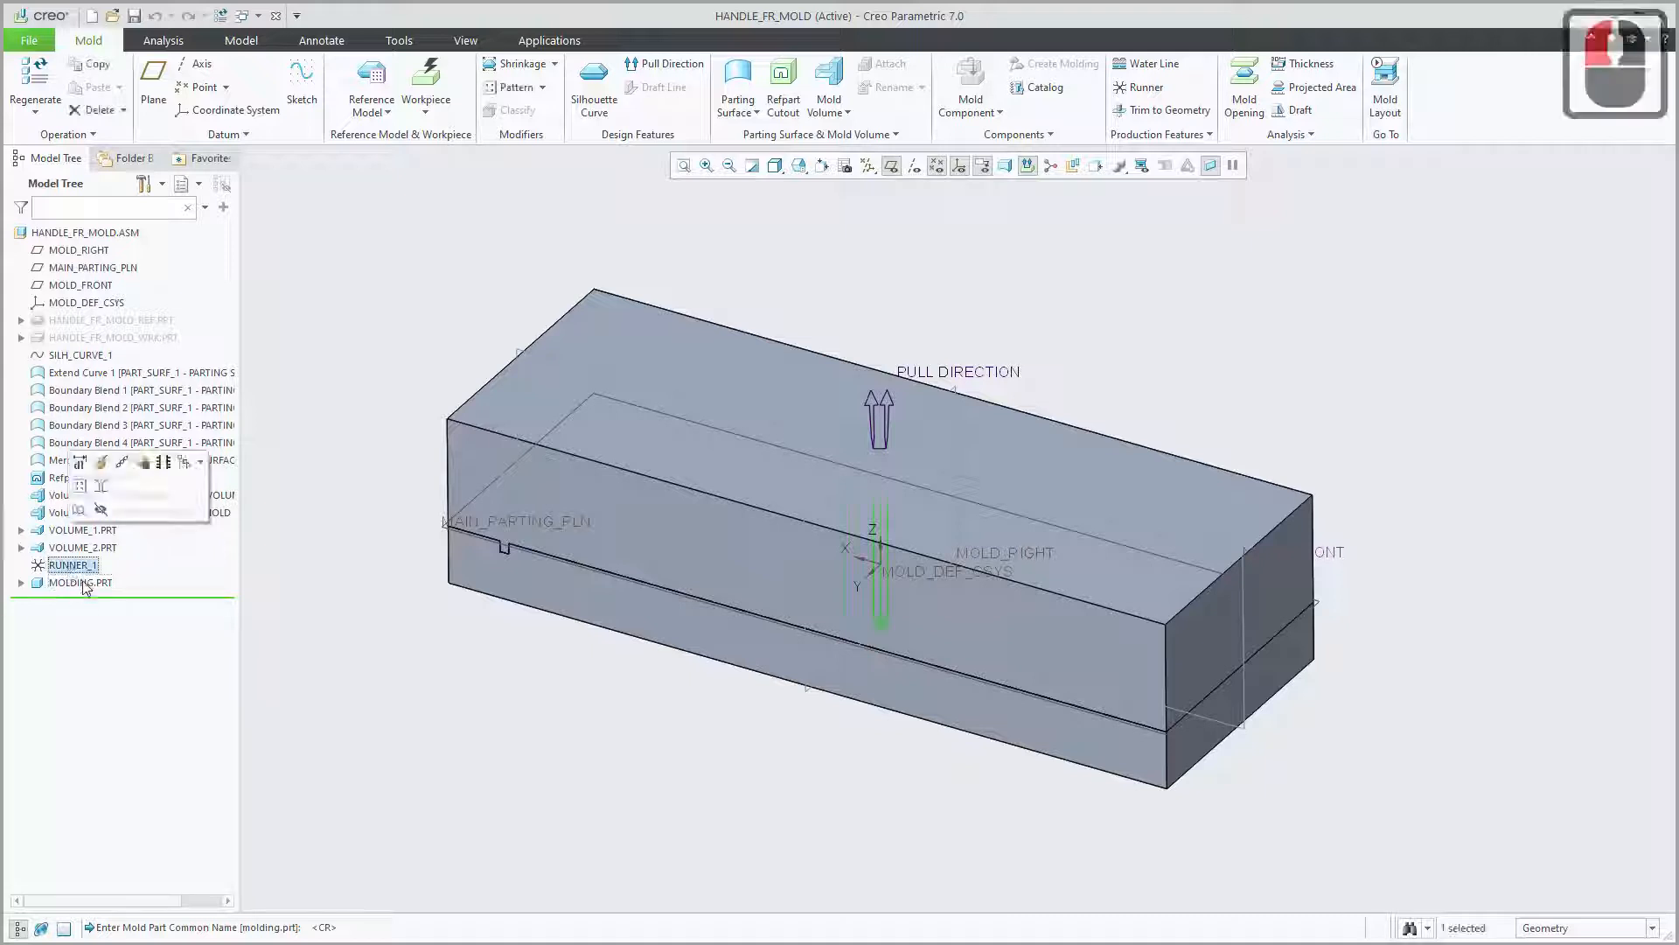
click(85, 584)
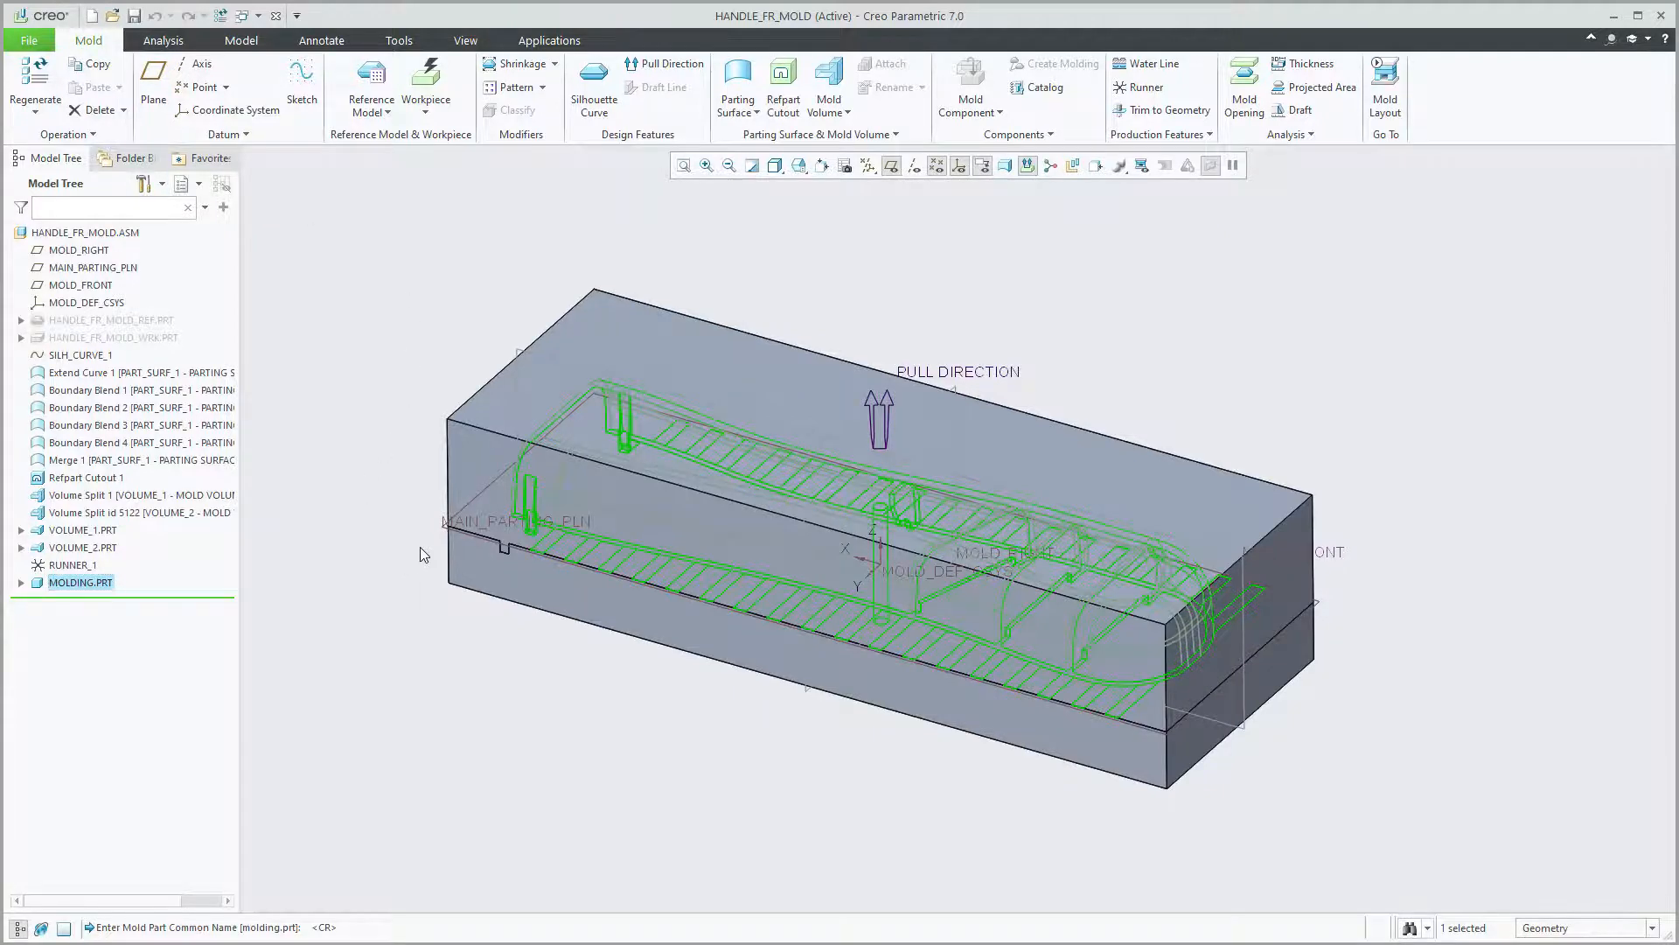
mouse_move(424, 556)
middle_down()
mouse_move(442, 550)
mouse_move(417, 561)
middle_up()
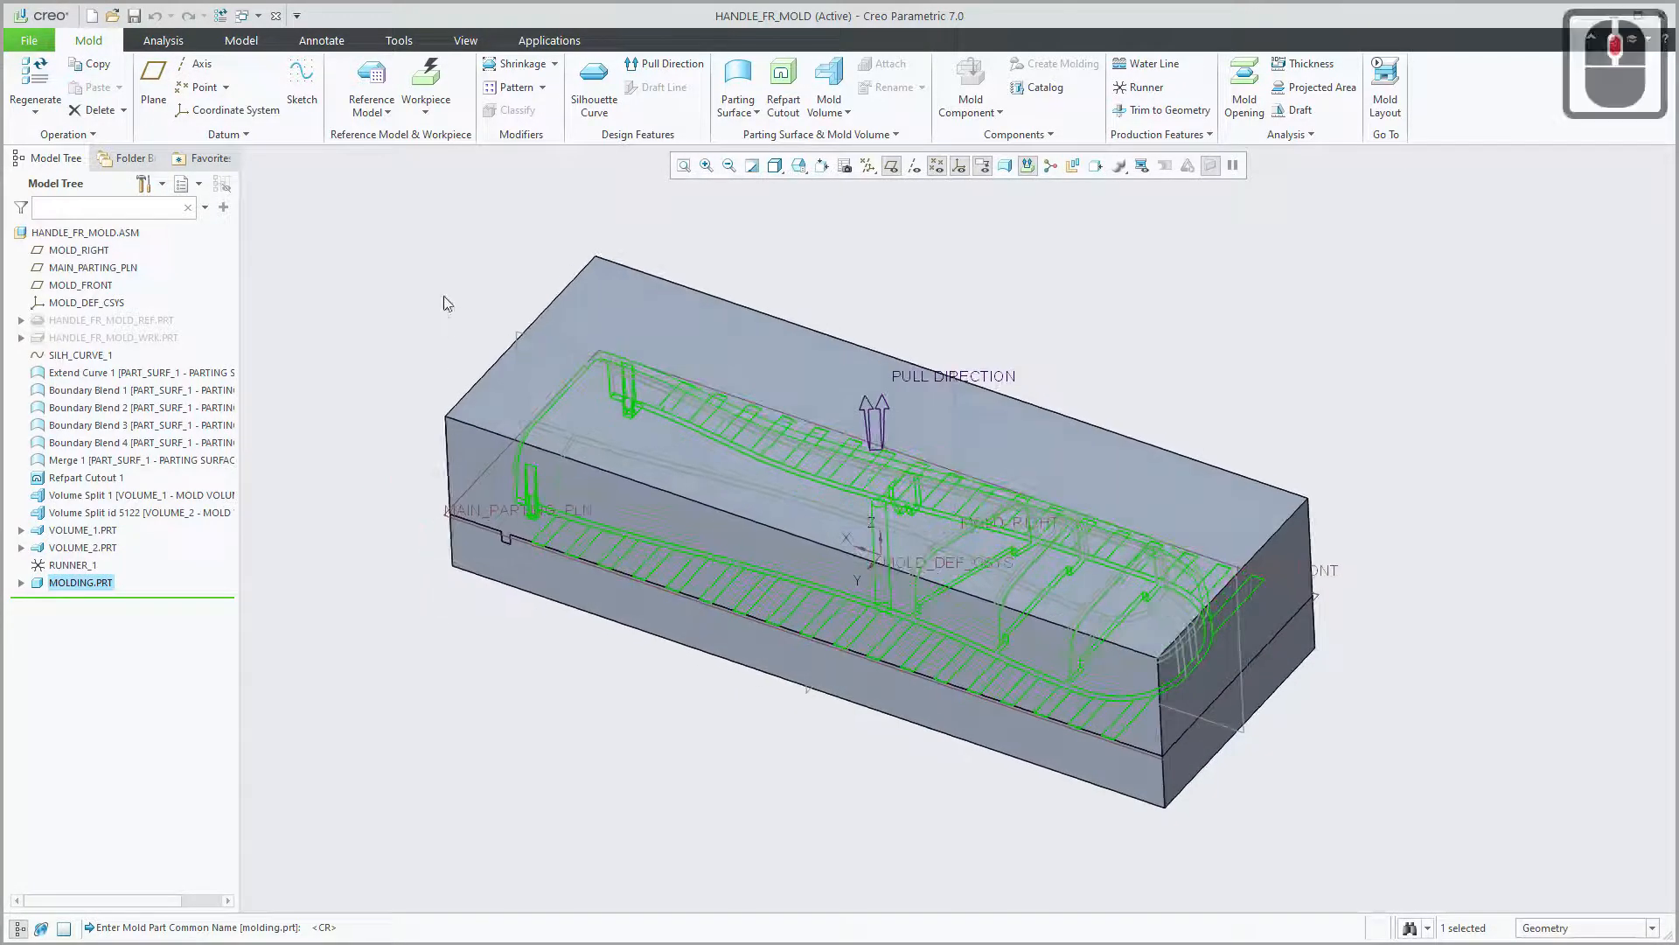
click(444, 271)
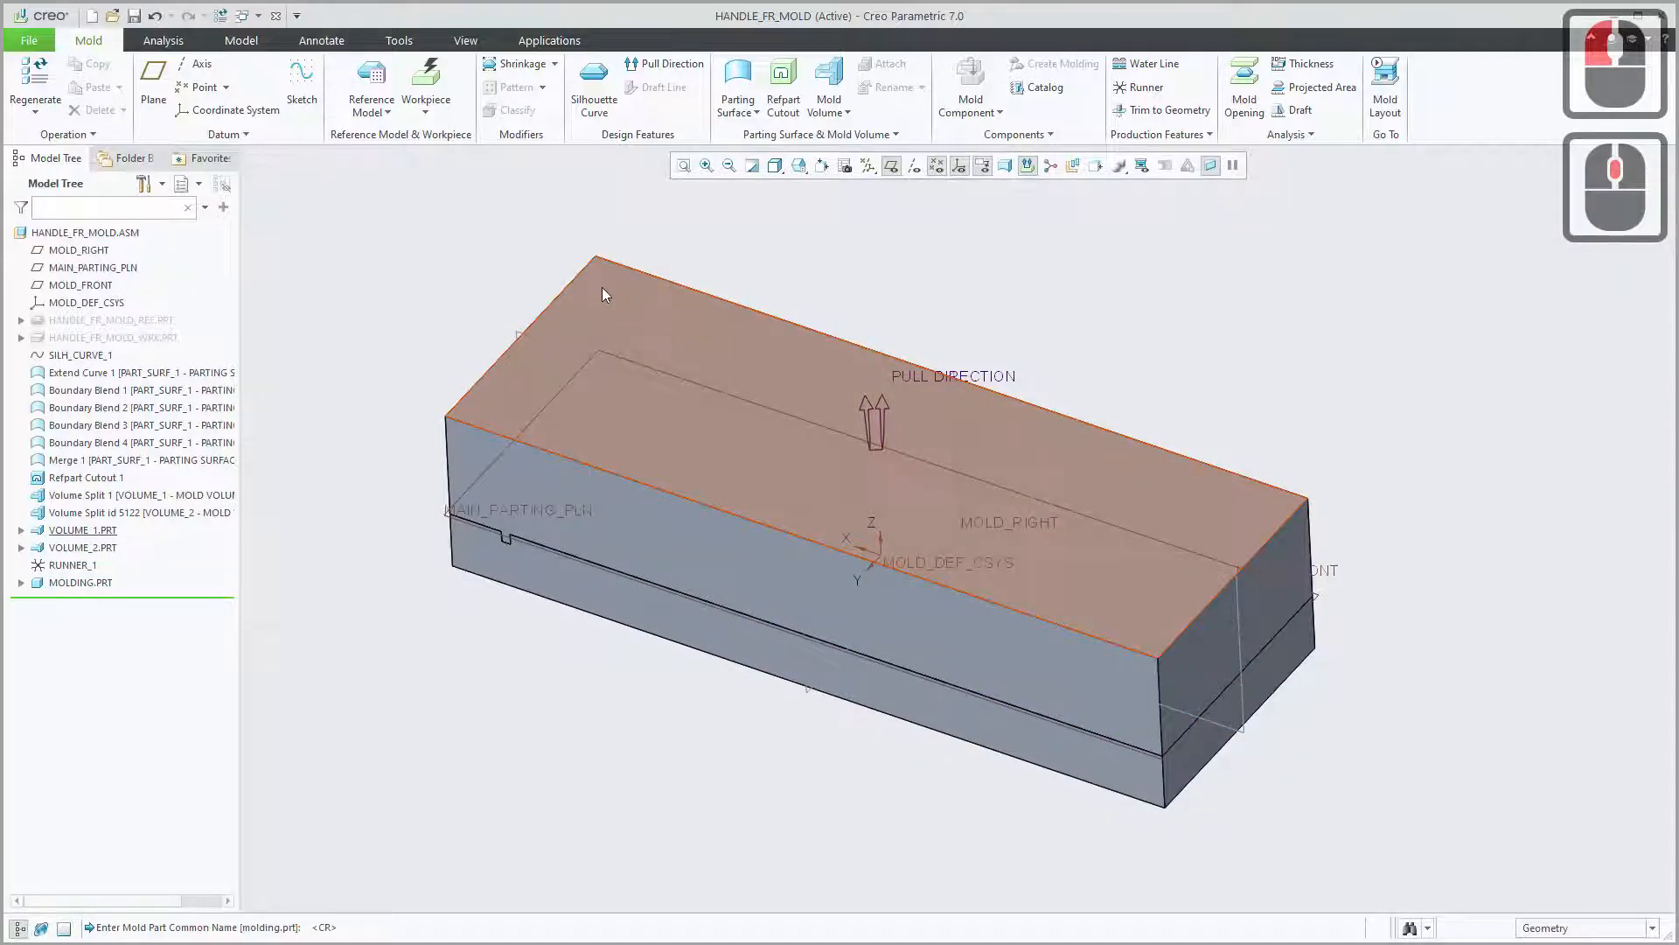
Turn the mold assembly to a view along the pull direction and display it as wireframe.
mouse_move(619, 369)
middle_down()
mouse_move(637, 460)
mouse_move(620, 375)
mouse_move(542, 281)
mouse_move(654, 292)
mouse_move(717, 210)
middle_up()
click(775, 165)
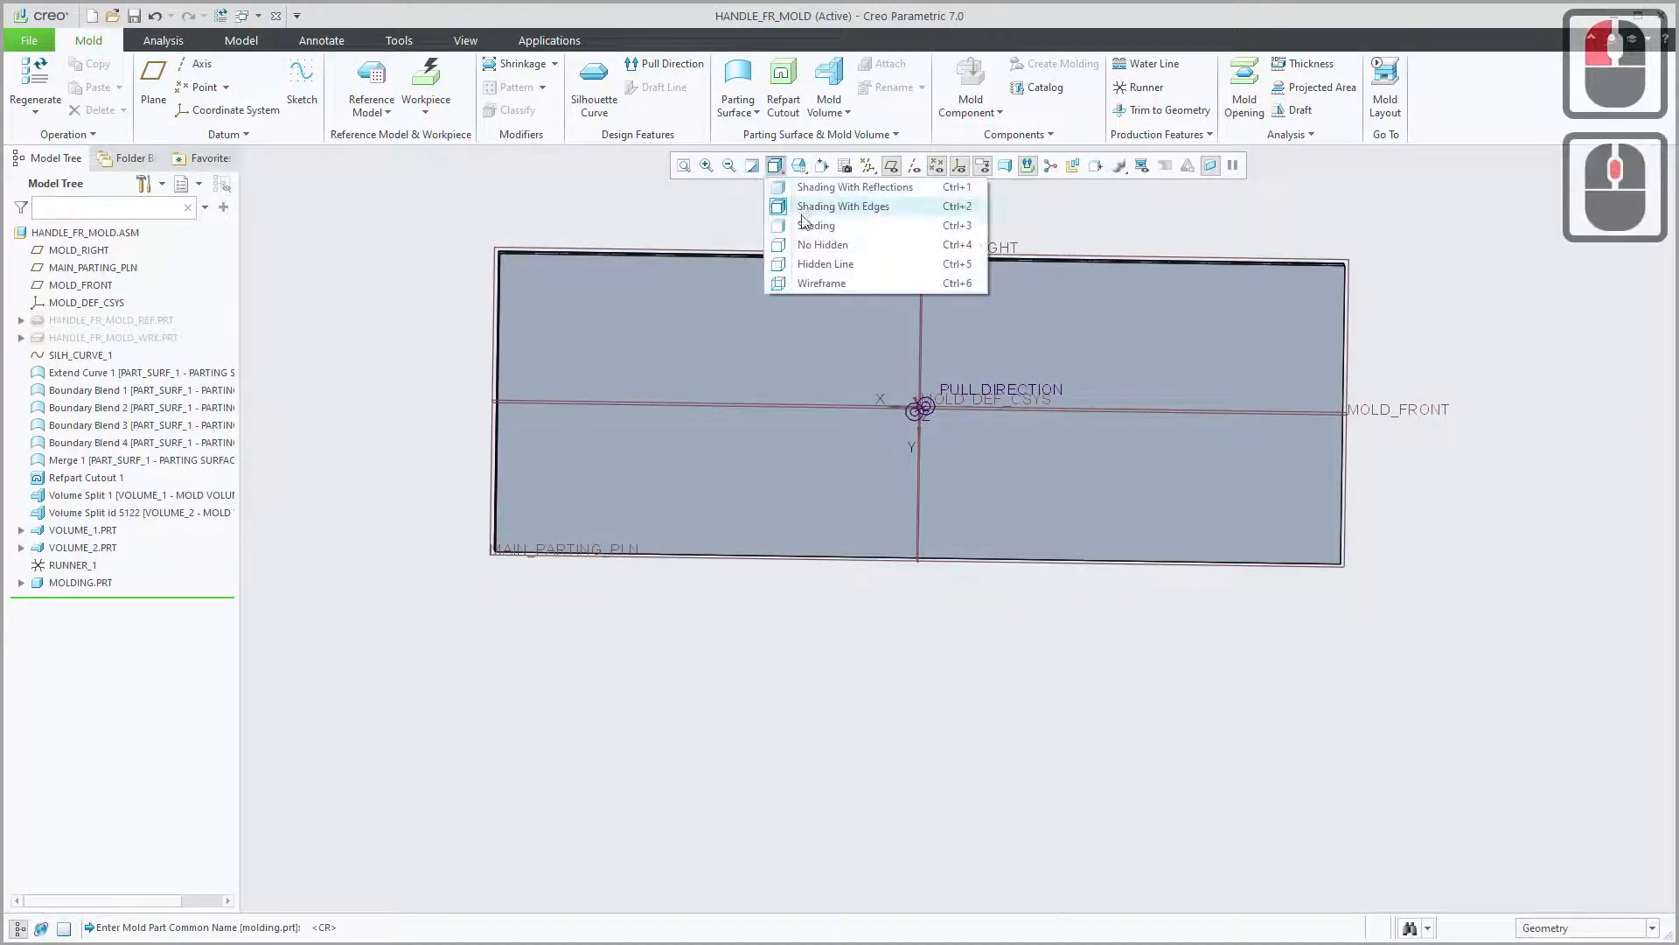
click(822, 283)
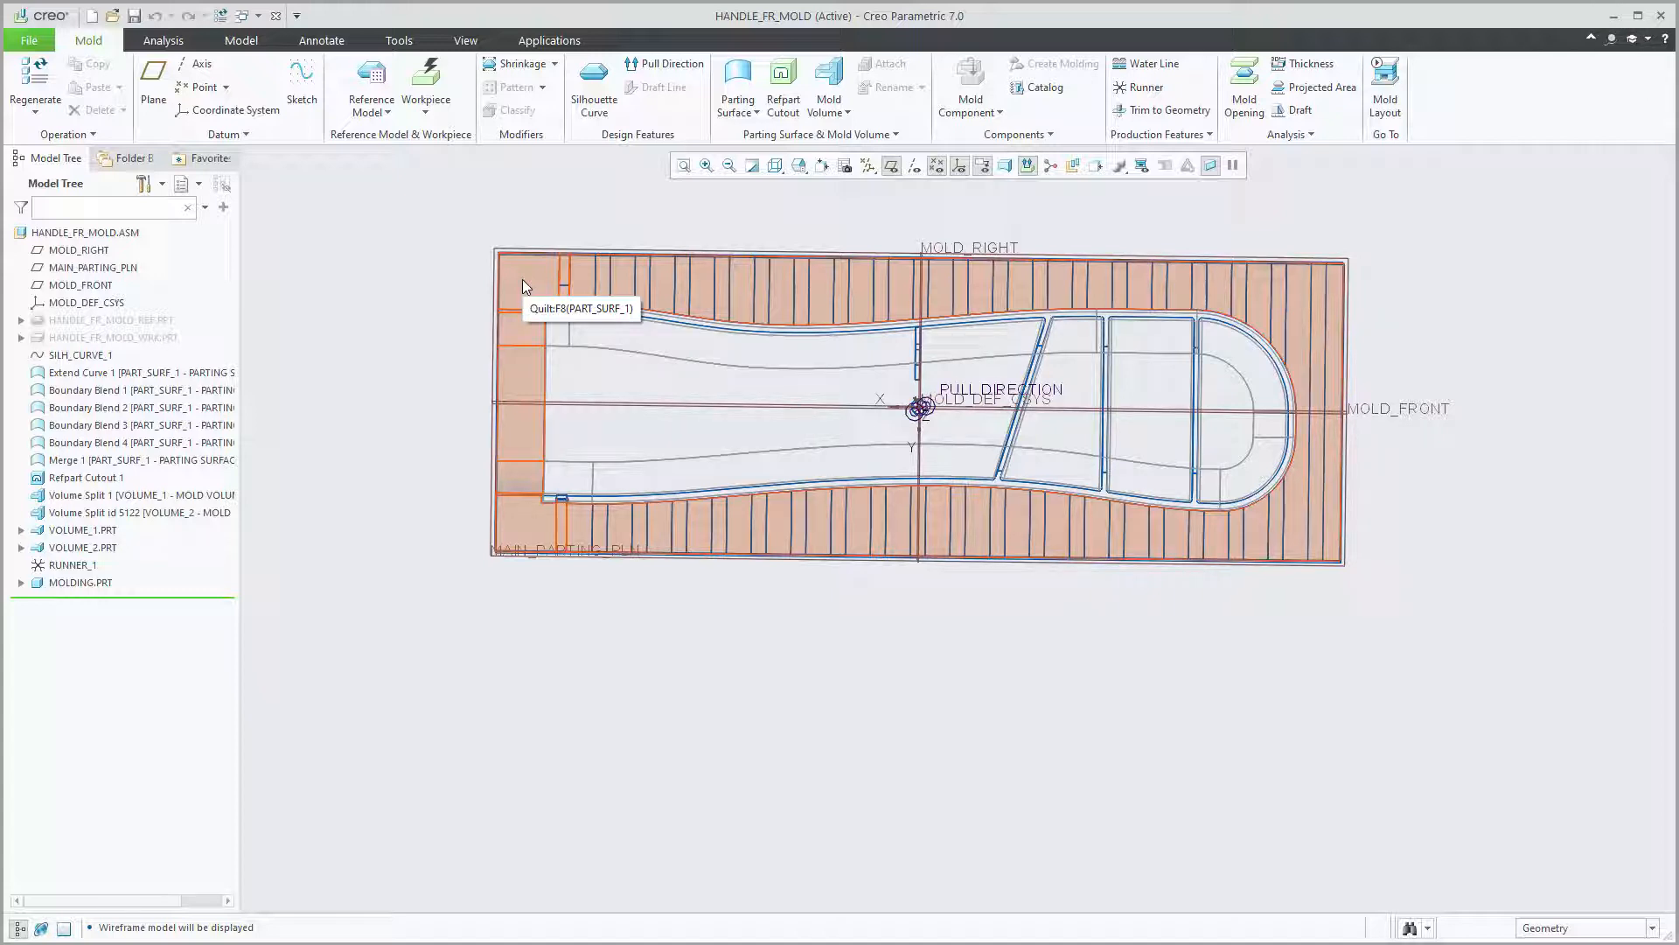
Redefine the HANDLE_FR_MOLD_WRK workpiece with a uniform offset of 20 mm and regenerate the assembly.
click(149, 338)
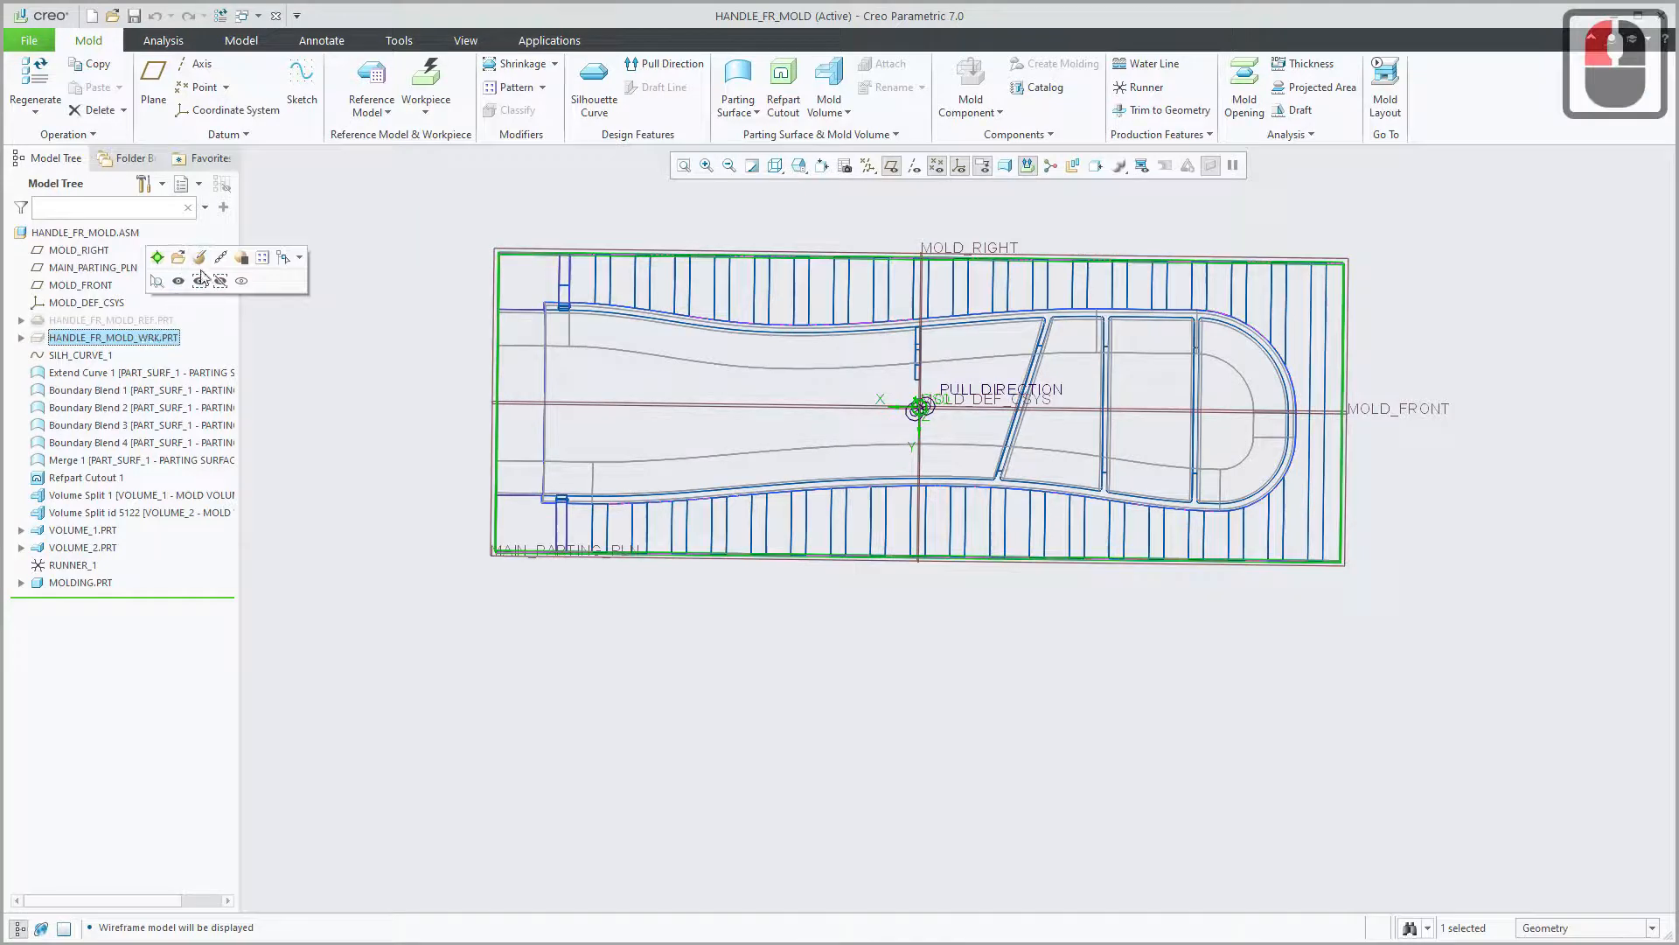
click(200, 257)
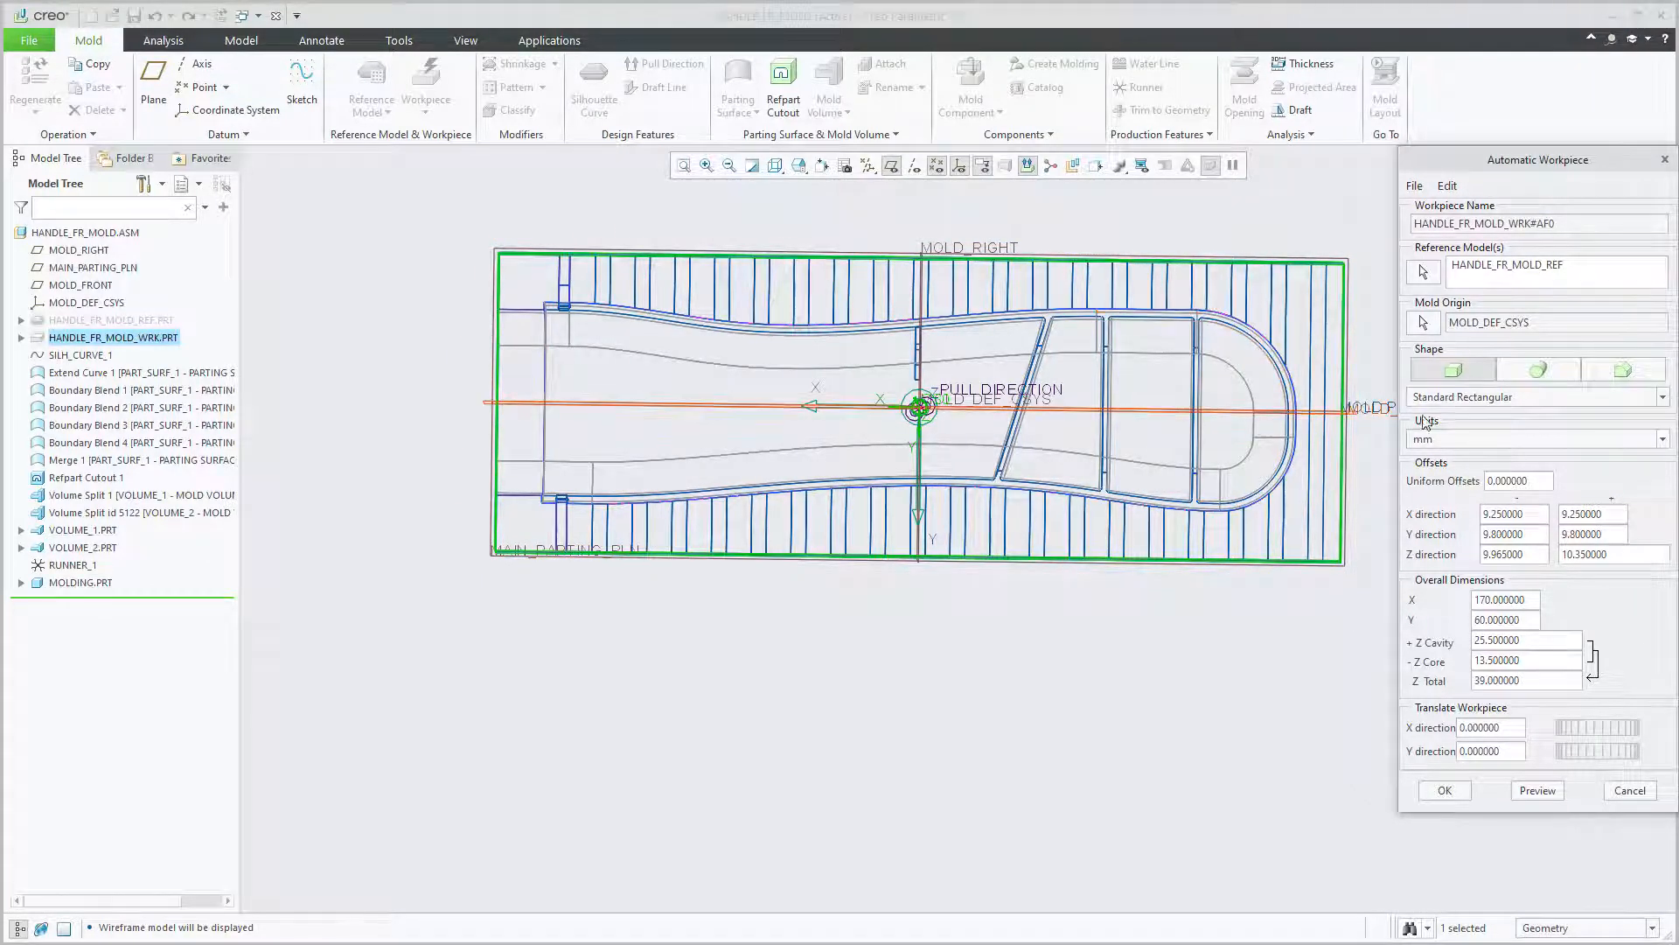
drag(1545, 482, 1403, 505)
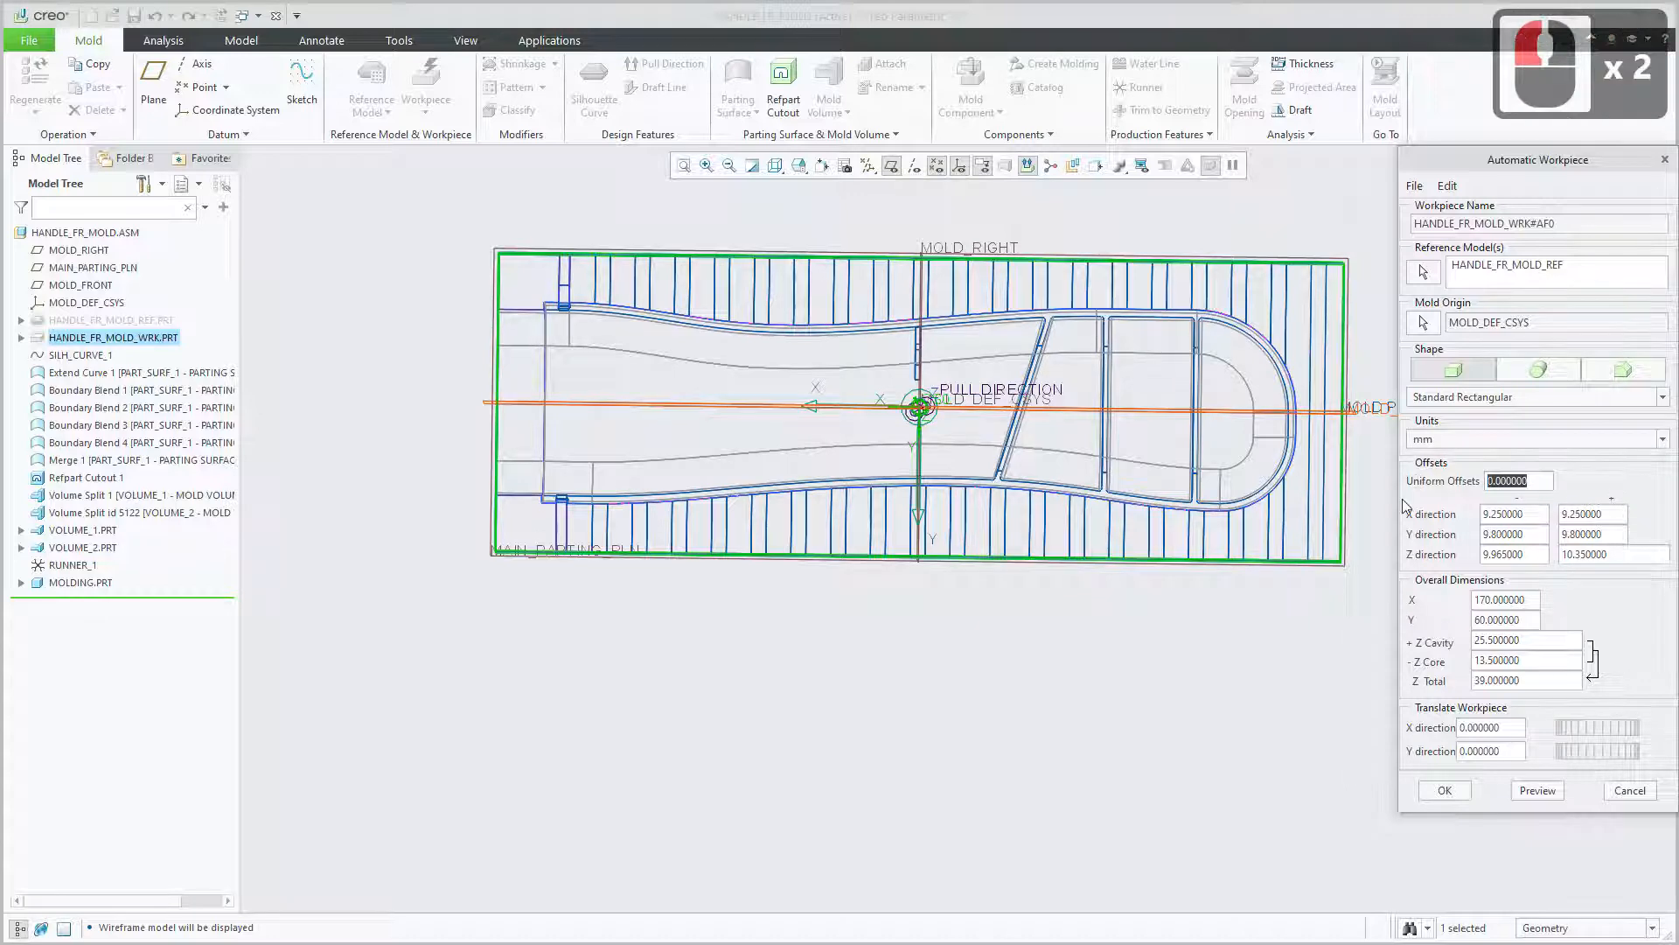
text(20)
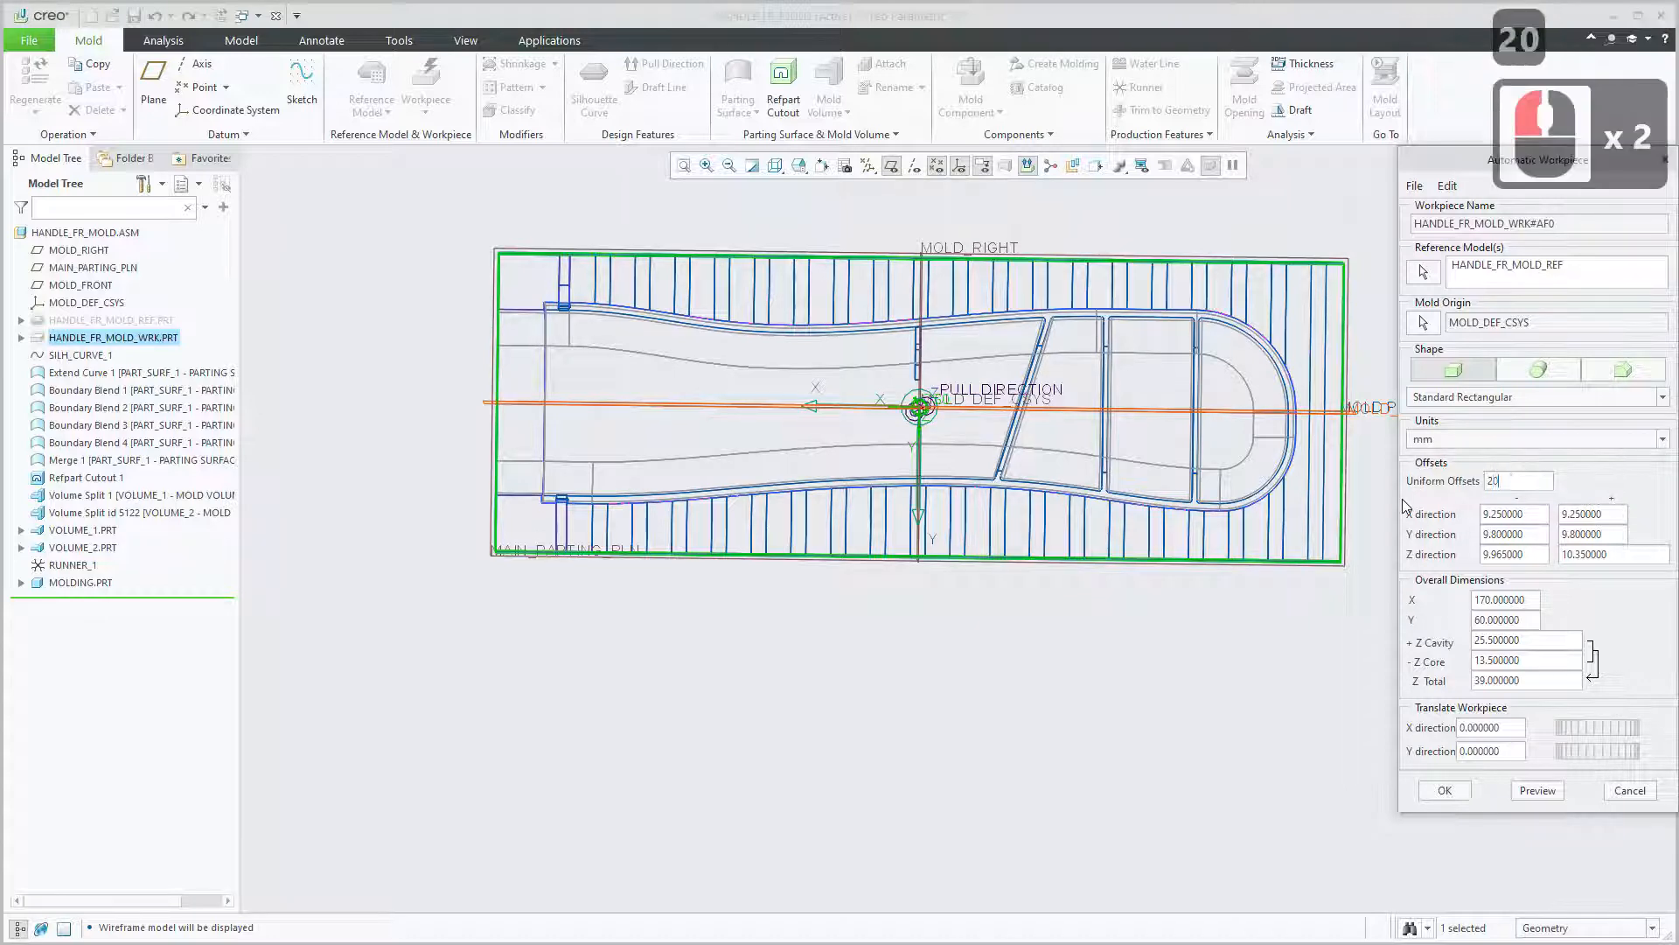
click(1444, 791)
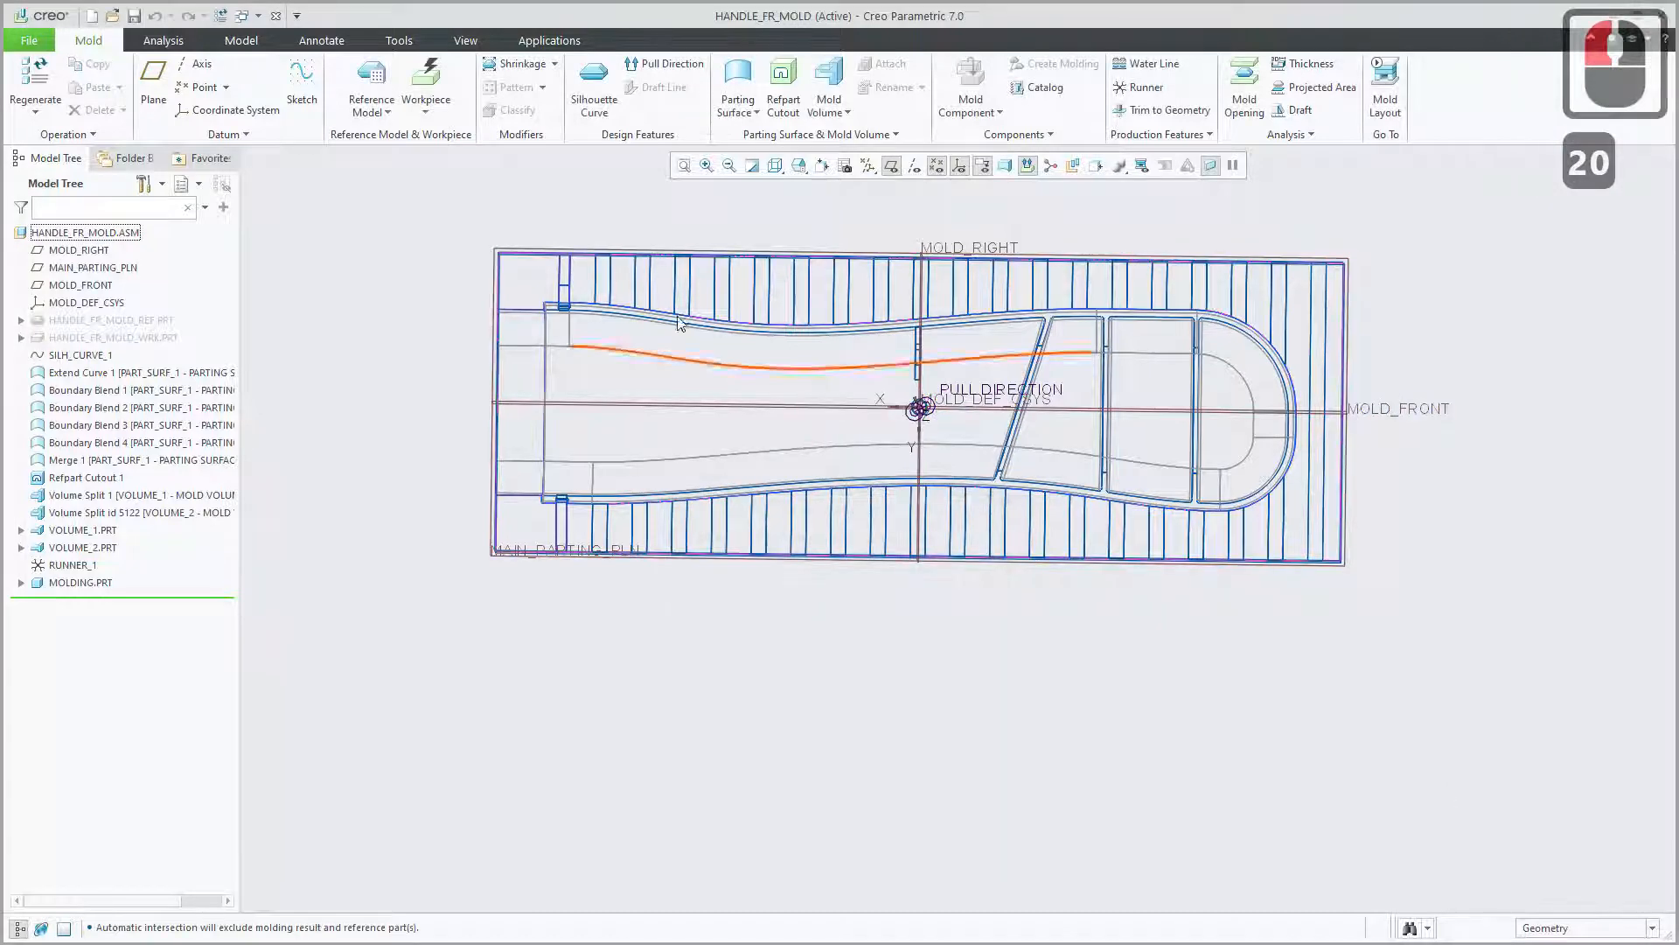
click(225, 13)
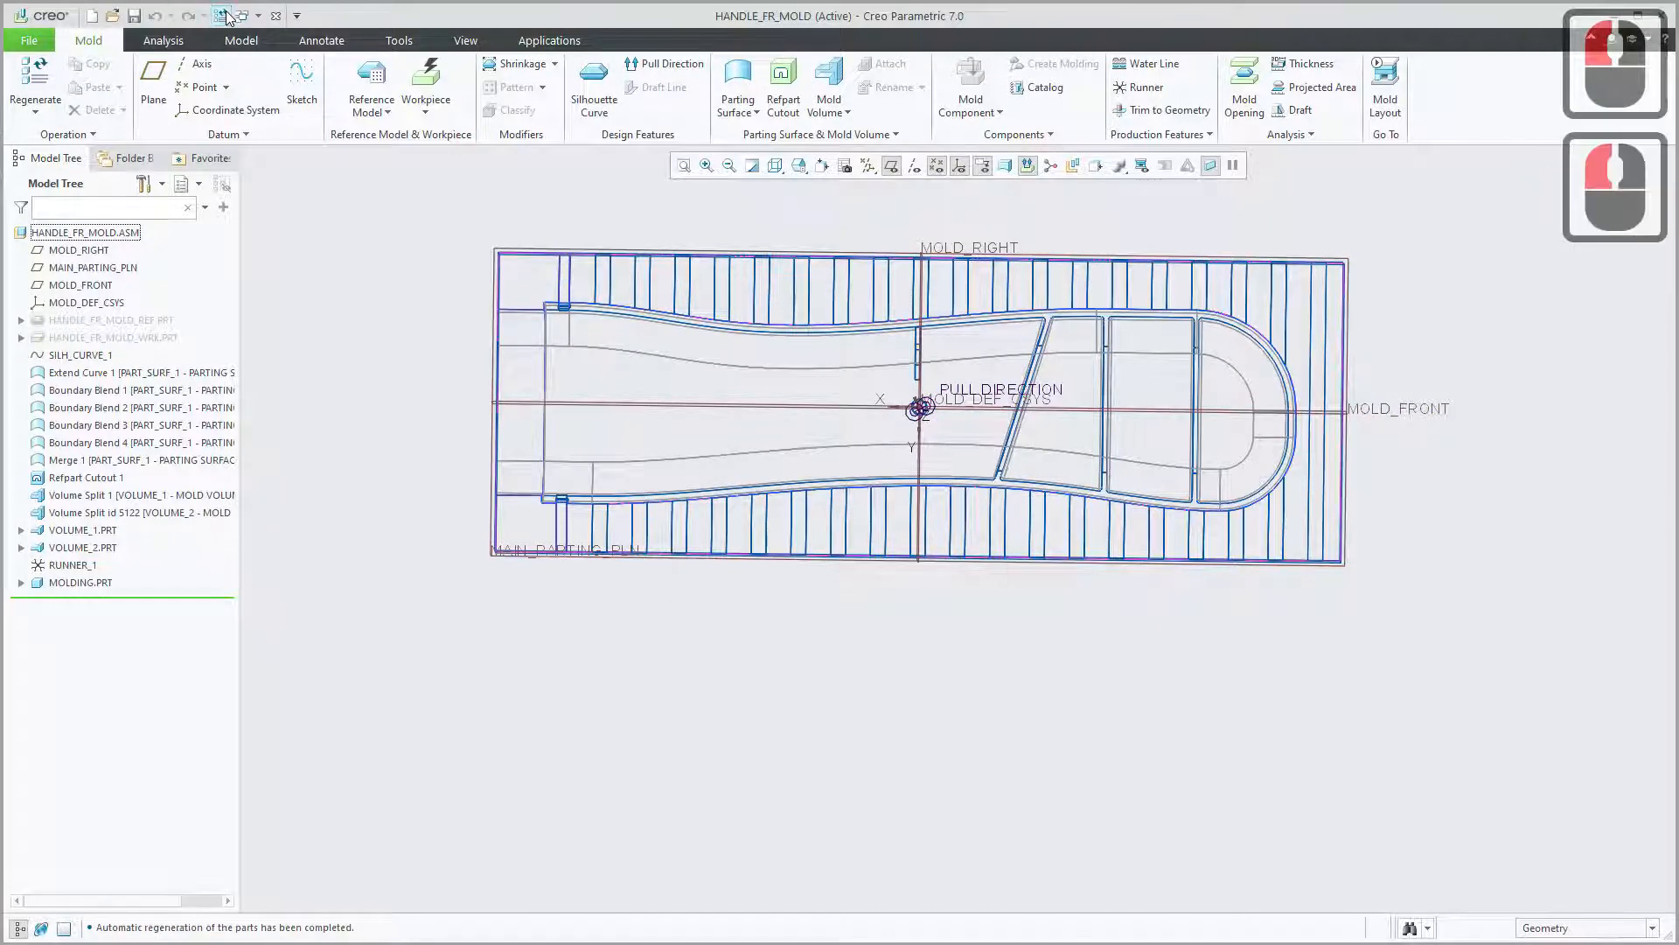
Start a solid Extrude in the mold assembly, using the mold block's upper face as the sketching plane.
middle_drag(442, 549, 415, 442)
mouse_move(577, 510)
shift+middle_down()
mouse_move(481, 371)
mouse_move(561, 538)
mouse_move(569, 505)
shift+middle_up()
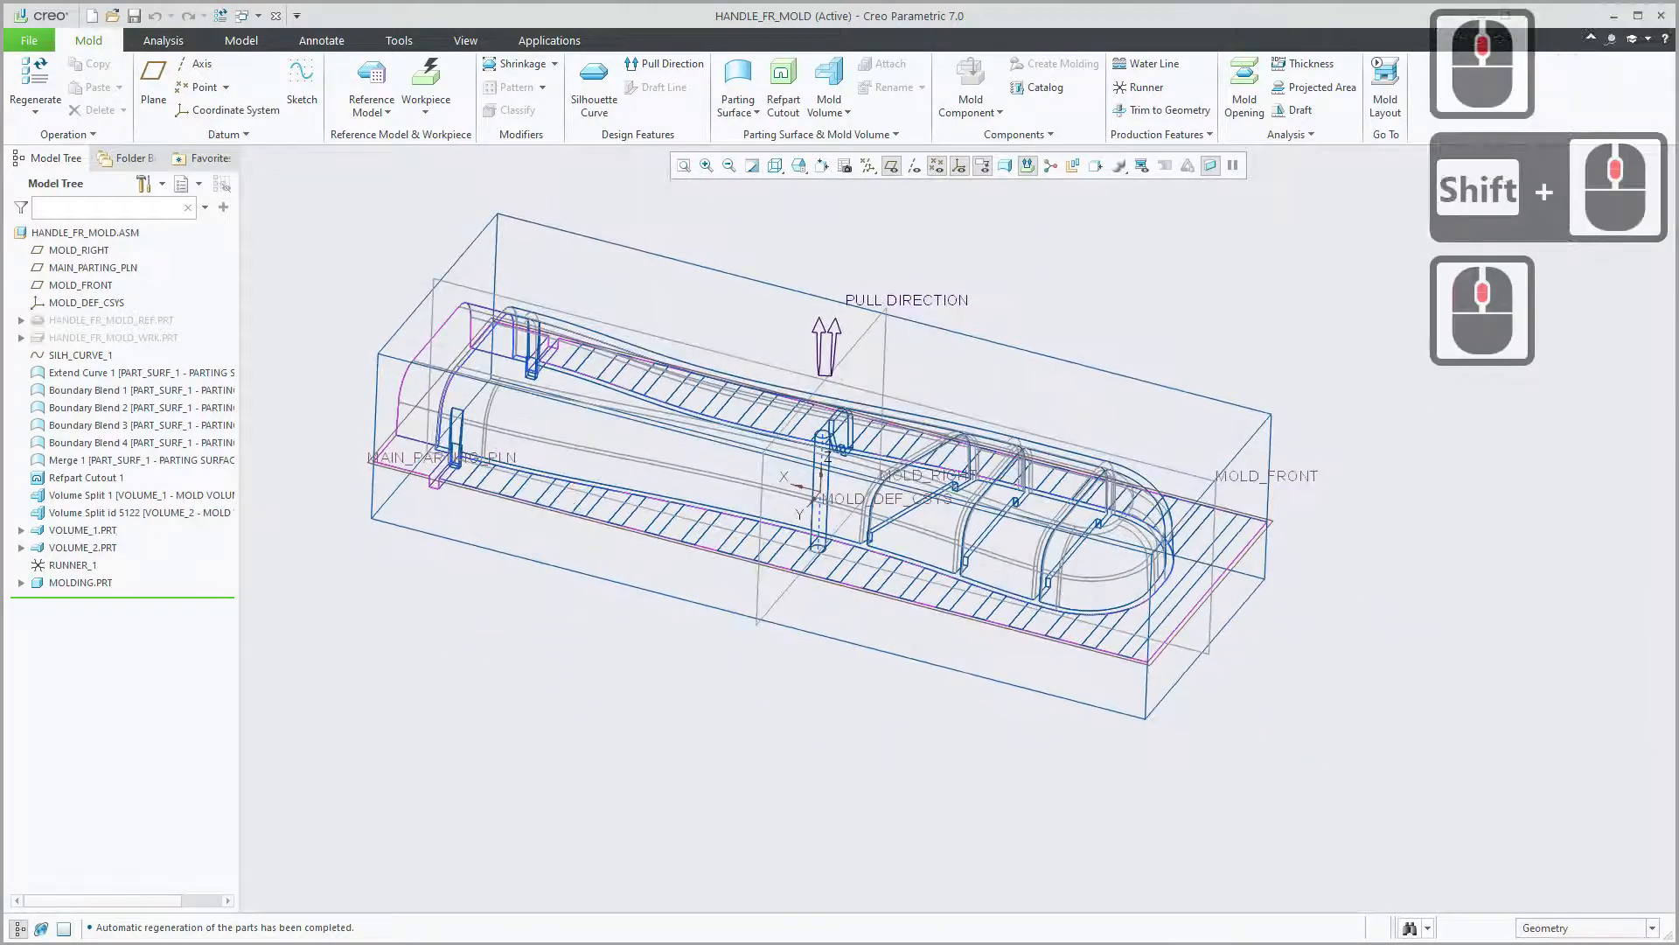
scroll(820, 490, down, 2)
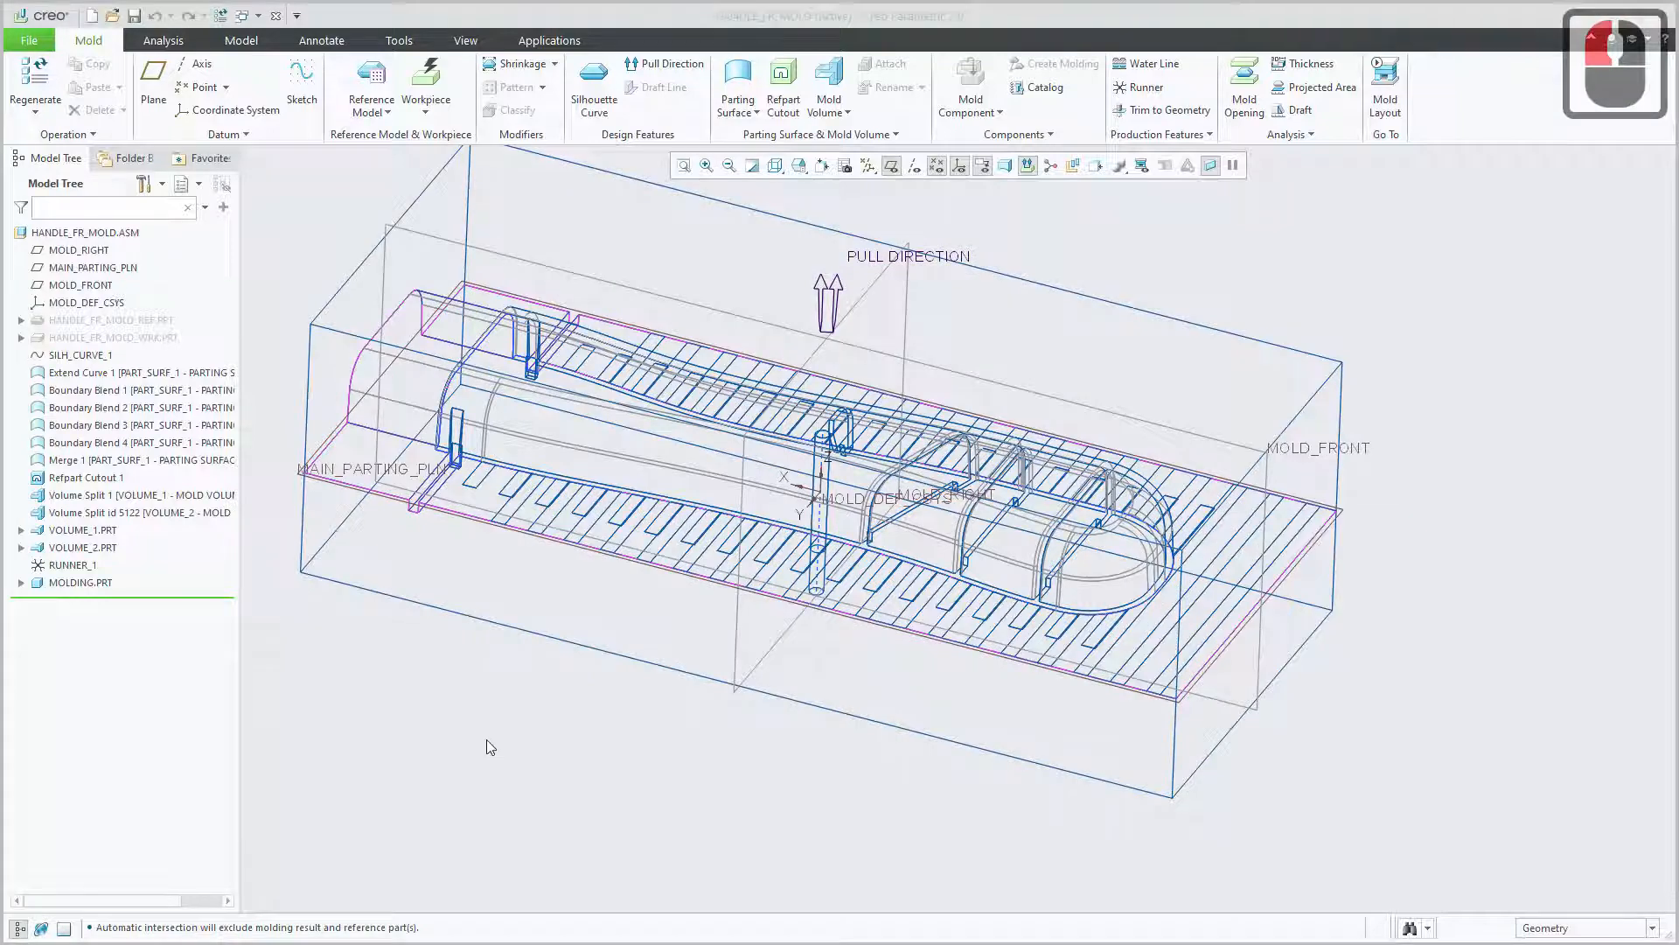
scroll(489, 735, up, 2)
mouse_move(492, 673)
middle_down()
mouse_move(536, 705)
mouse_move(492, 758)
mouse_move(510, 787)
mouse_move(499, 763)
middle_up()
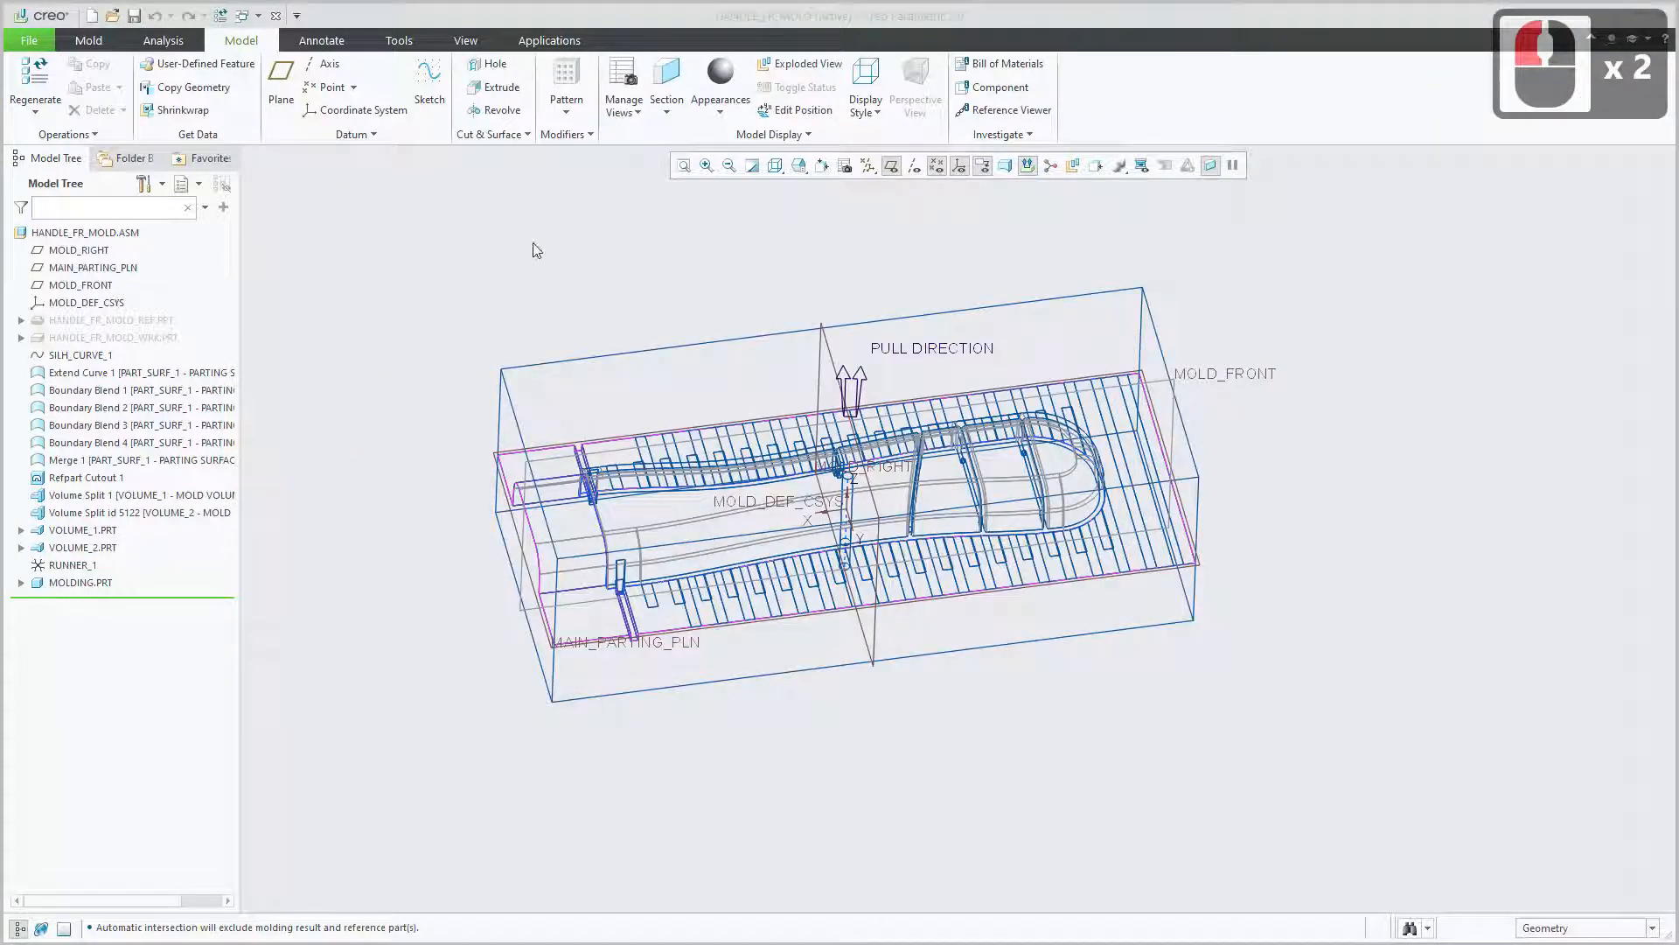
mouse_move(544, 253)
middle_down()
mouse_move(513, 315)
mouse_move(280, 184)
middle_up()
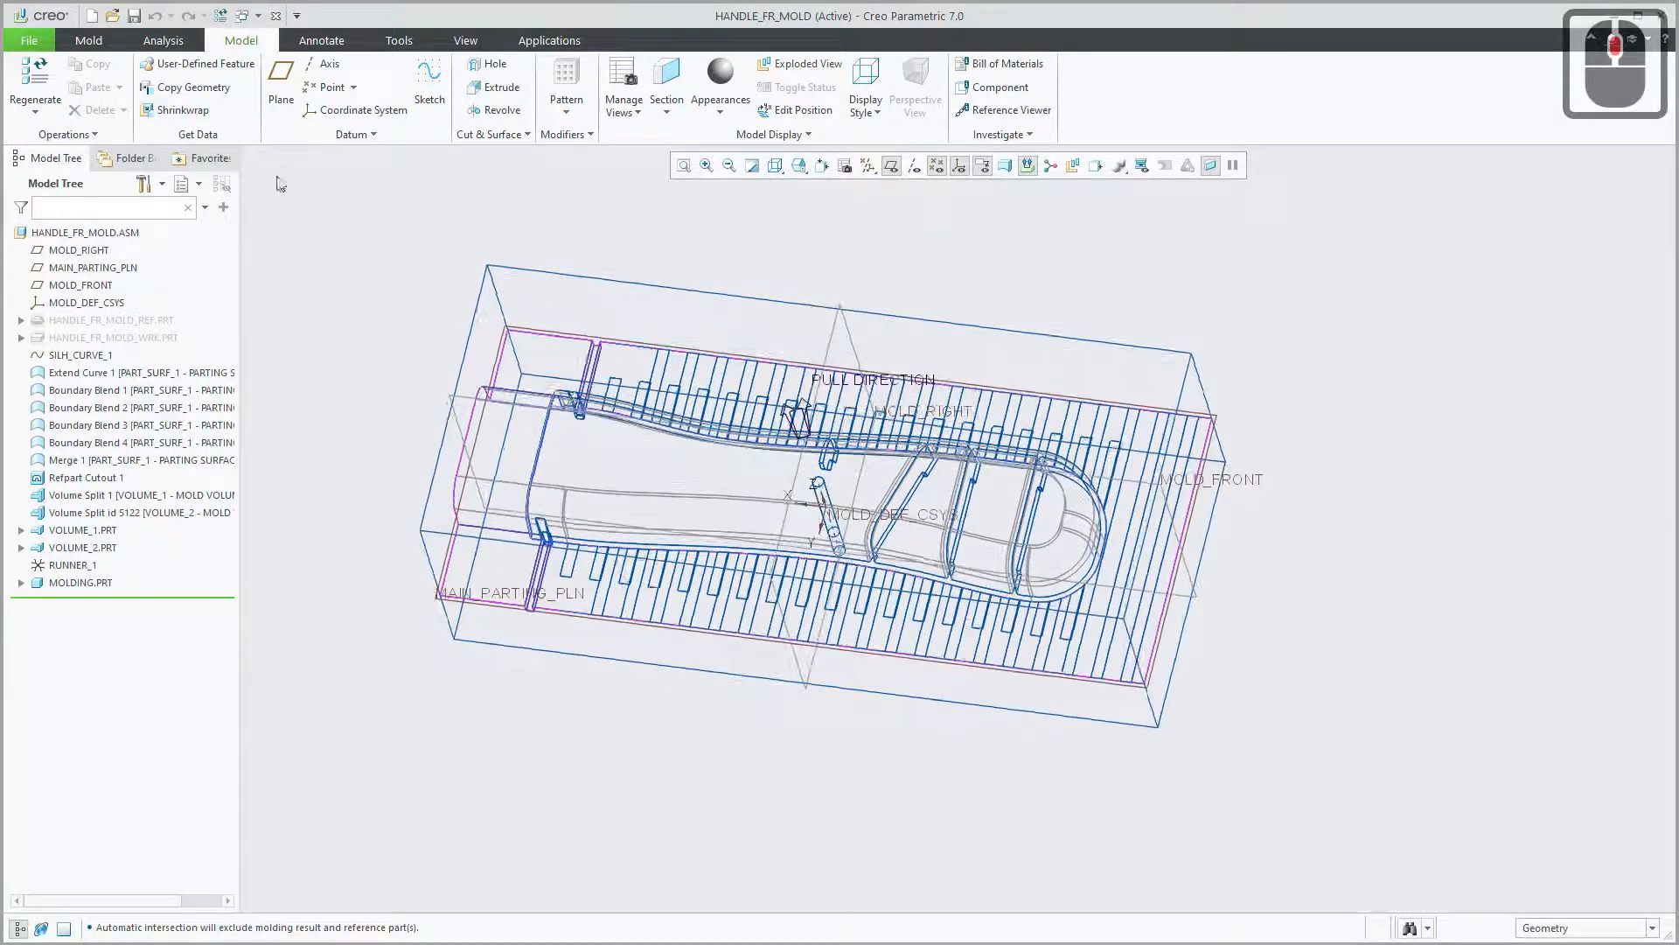
click(96, 42)
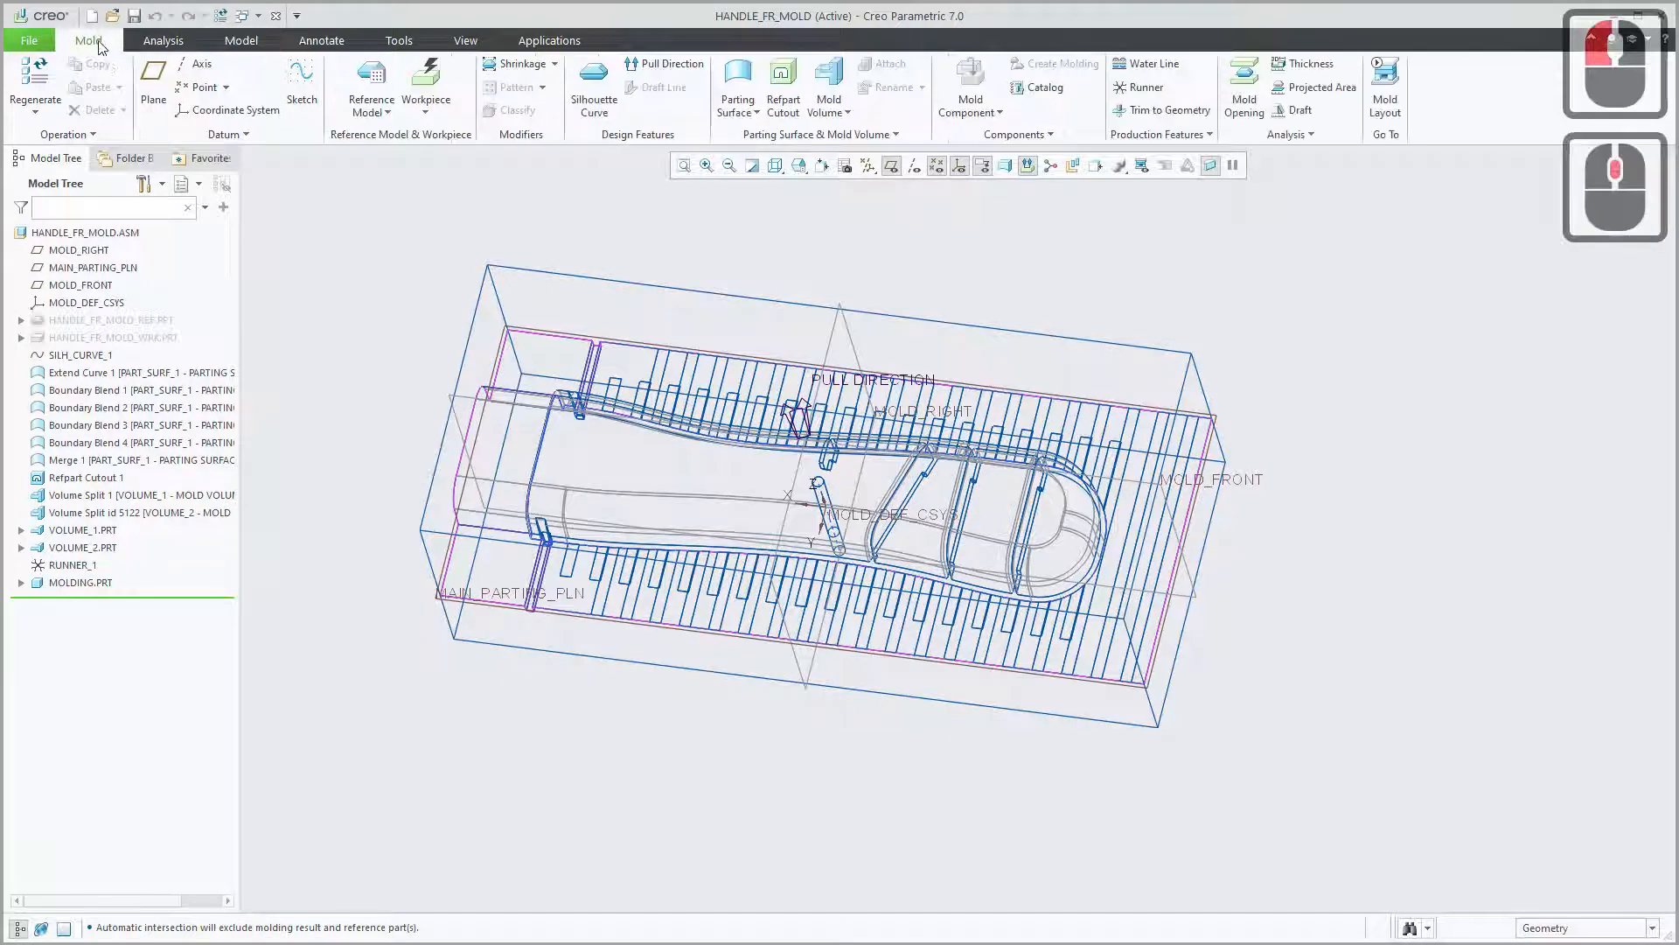
click(254, 41)
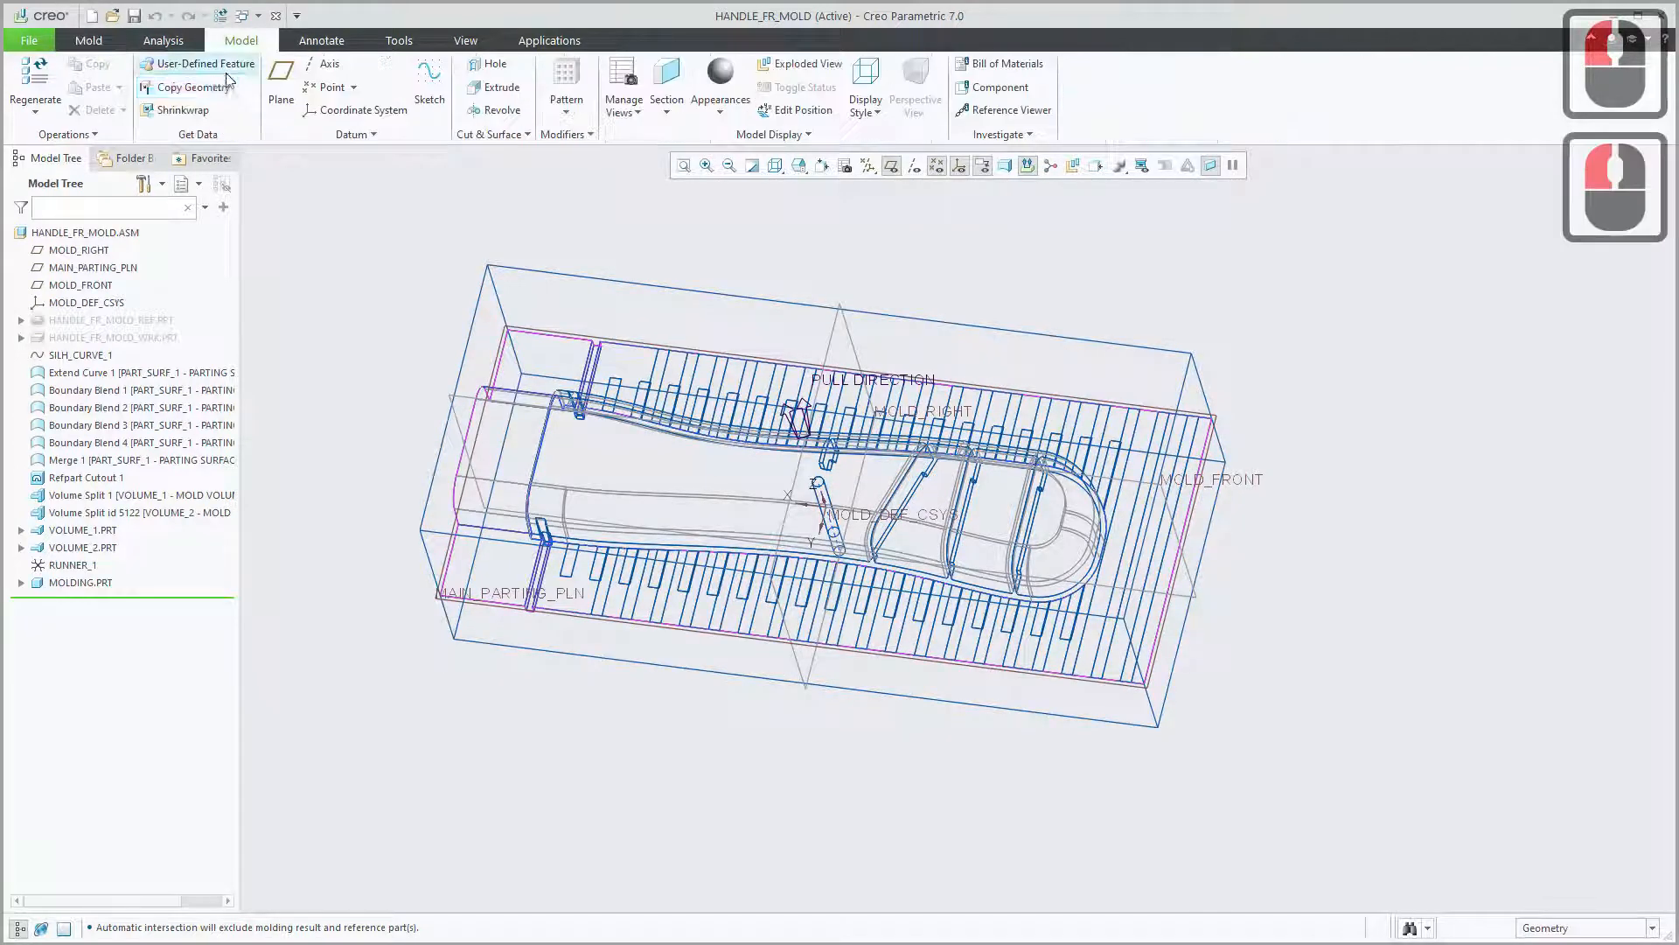
click(501, 90)
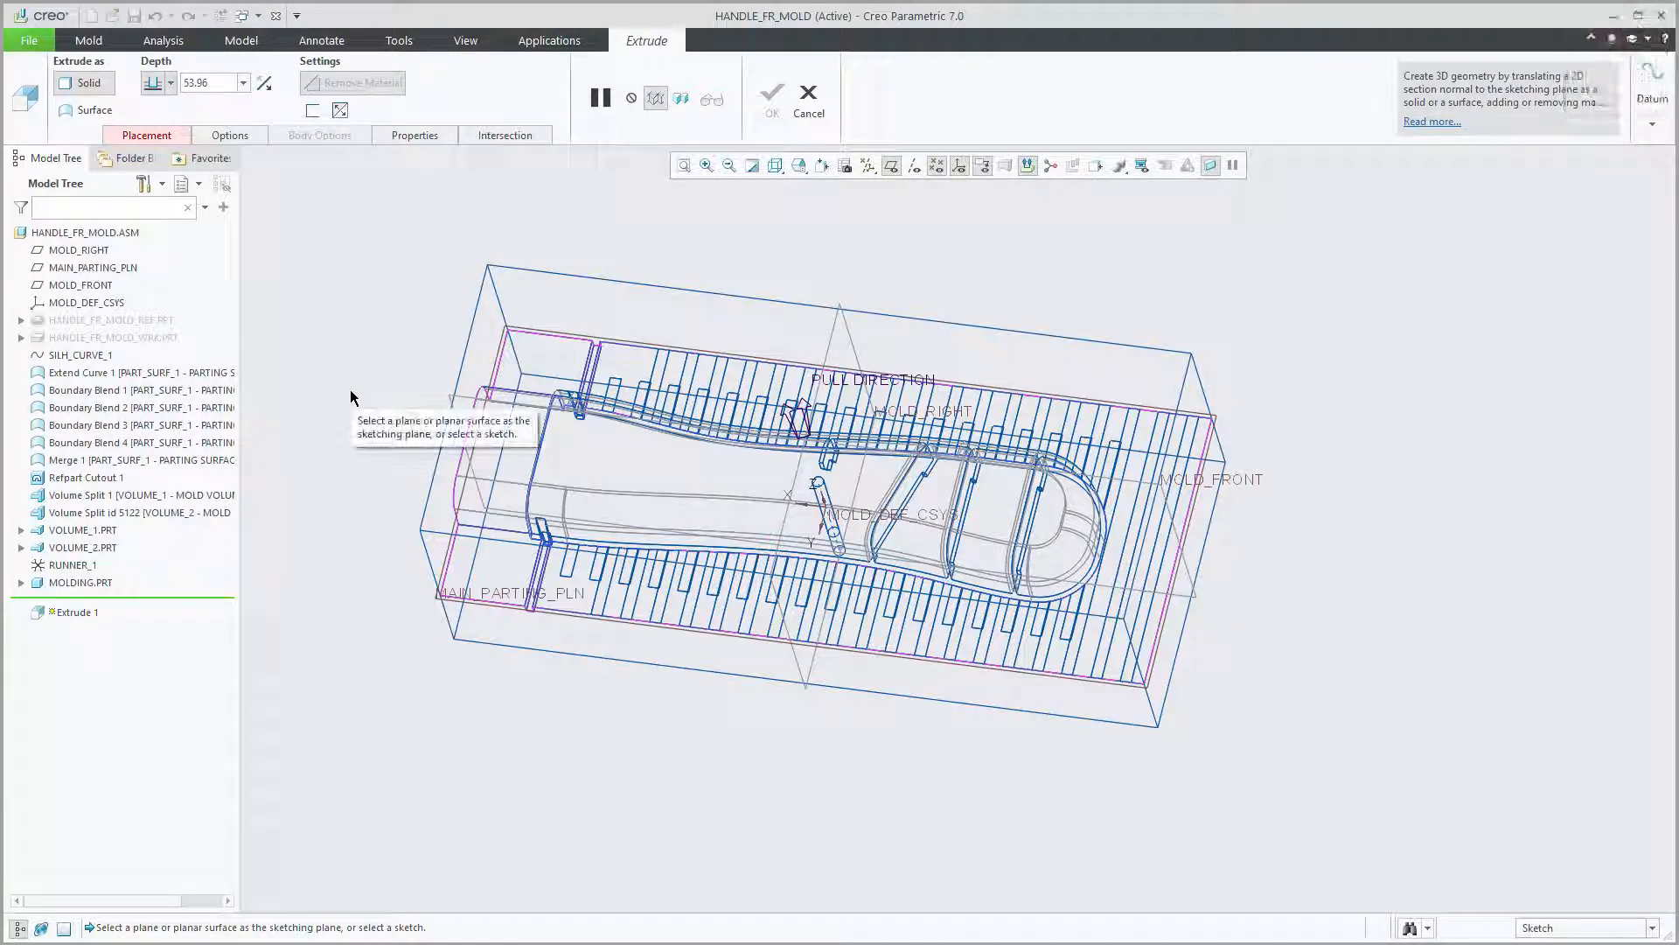
click(555, 301)
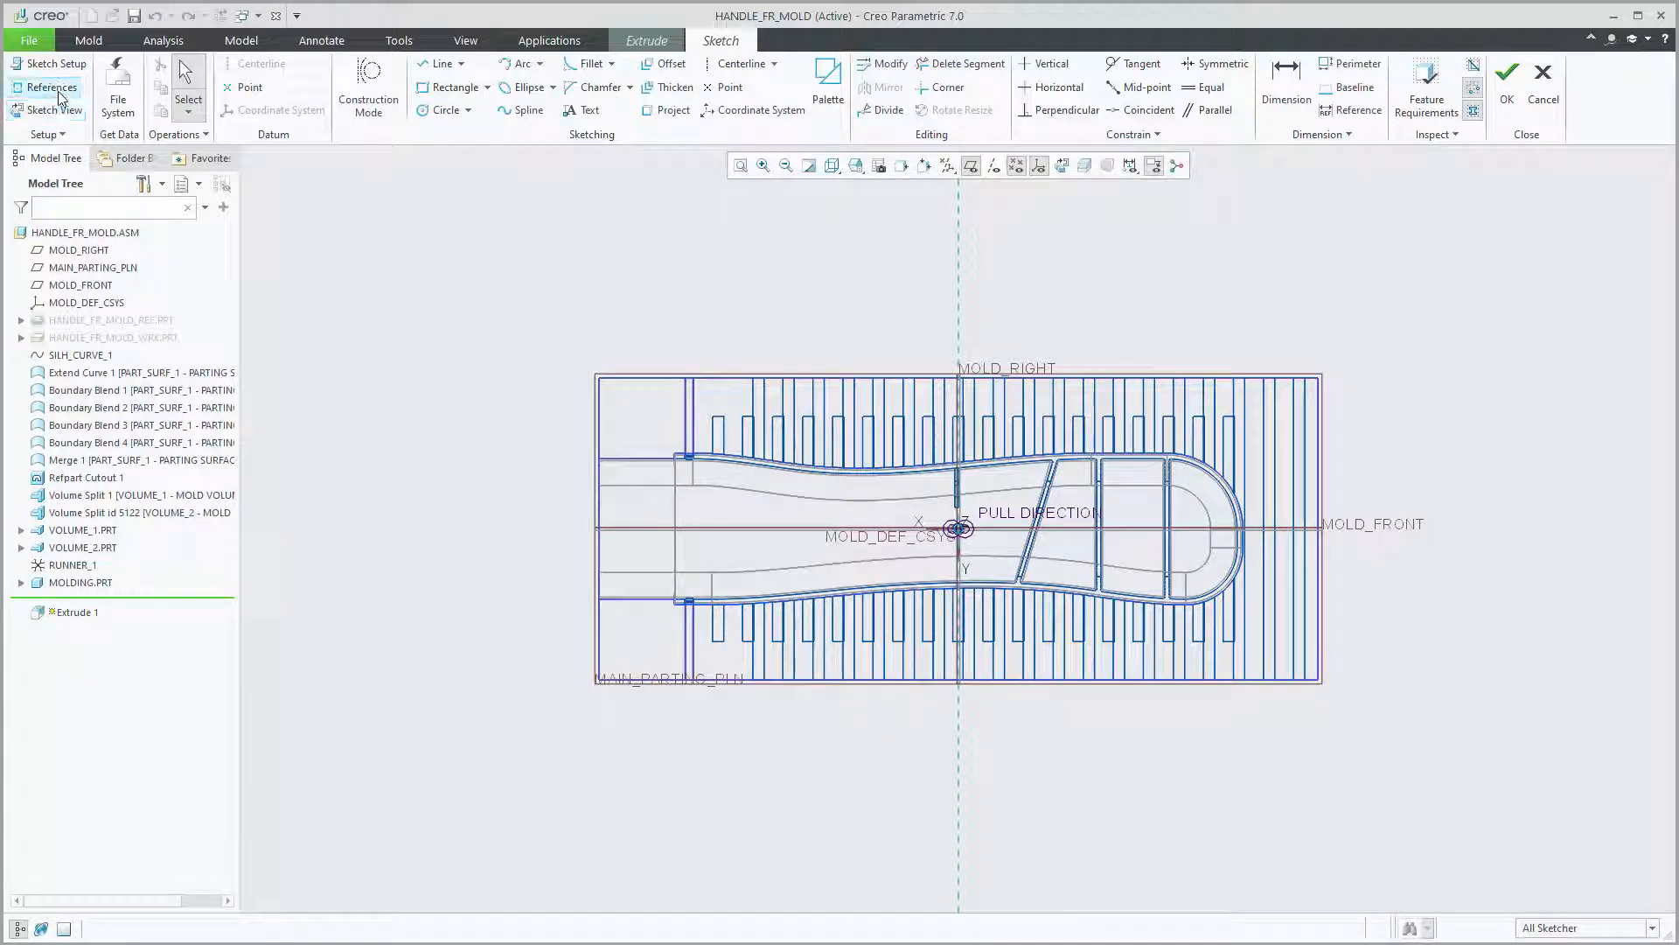
Add two adjoining outer side faces of VOLUME_1 at one corner of the block as sketch references.
click(54, 87)
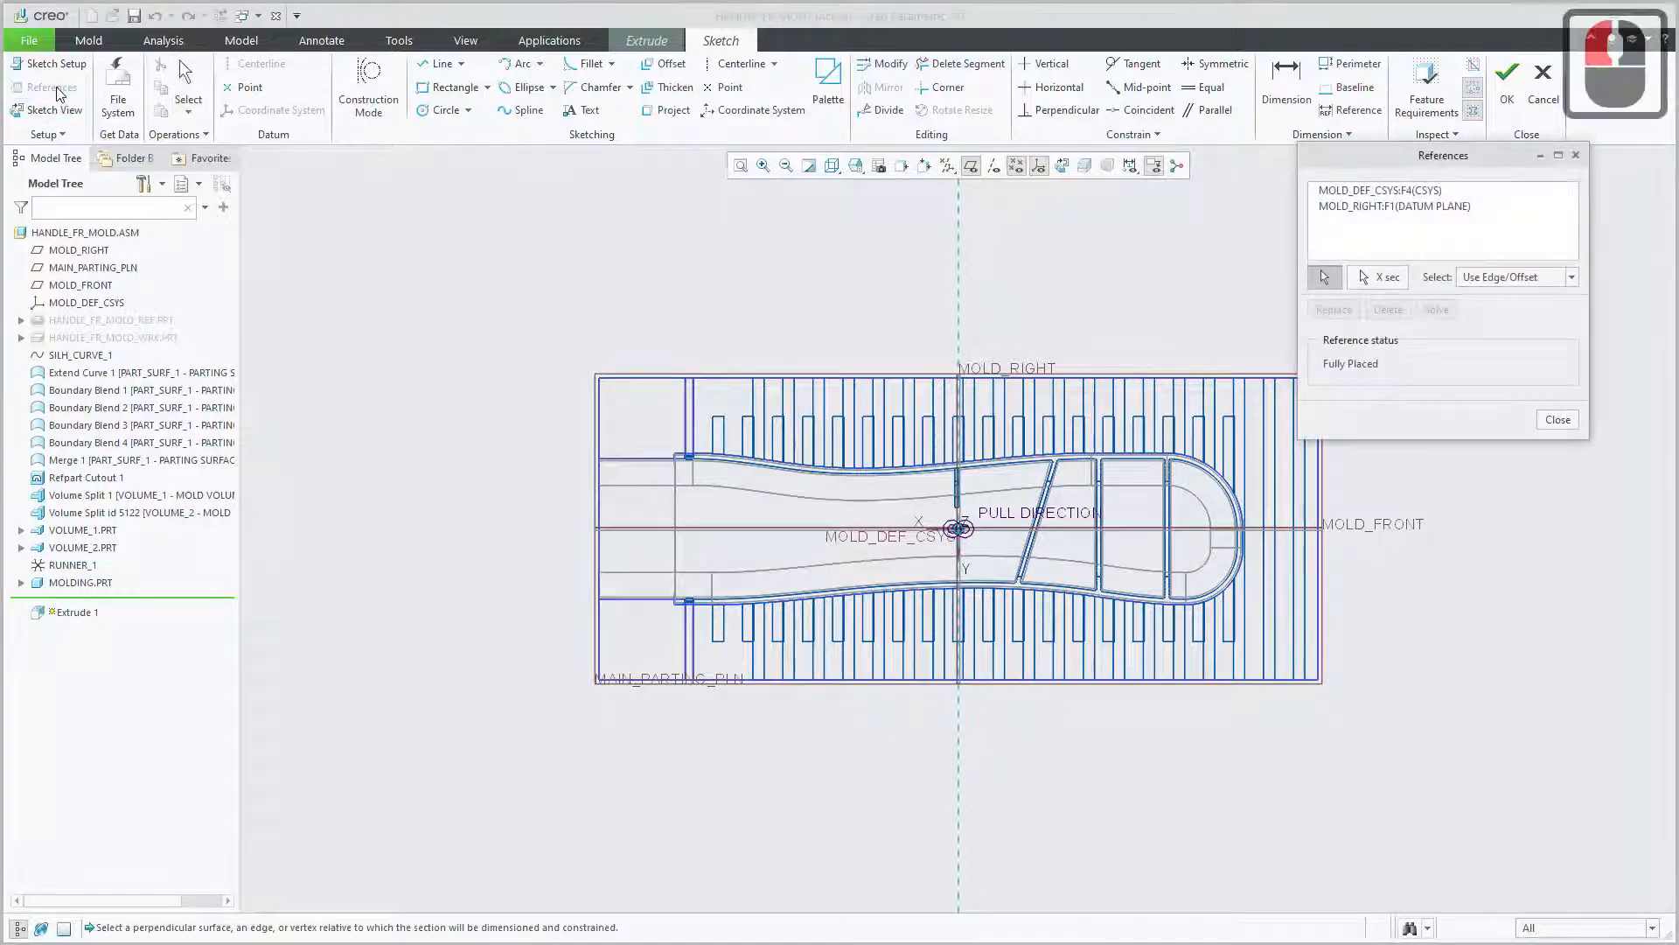
click(648, 386)
click(648, 385)
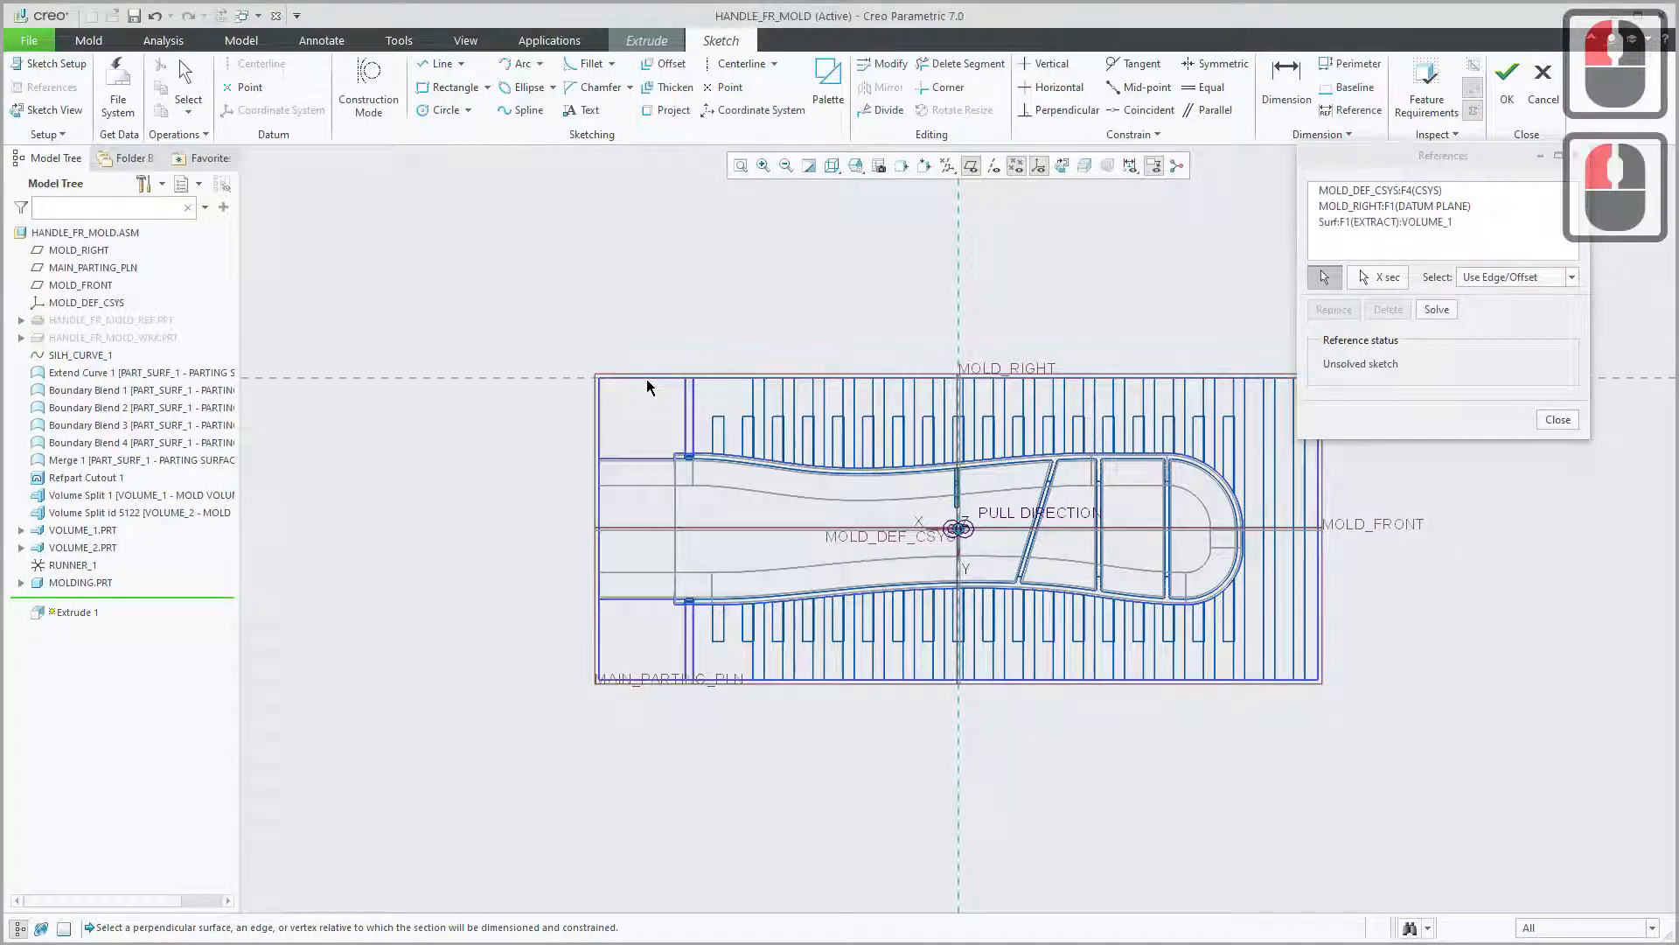
click(600, 411)
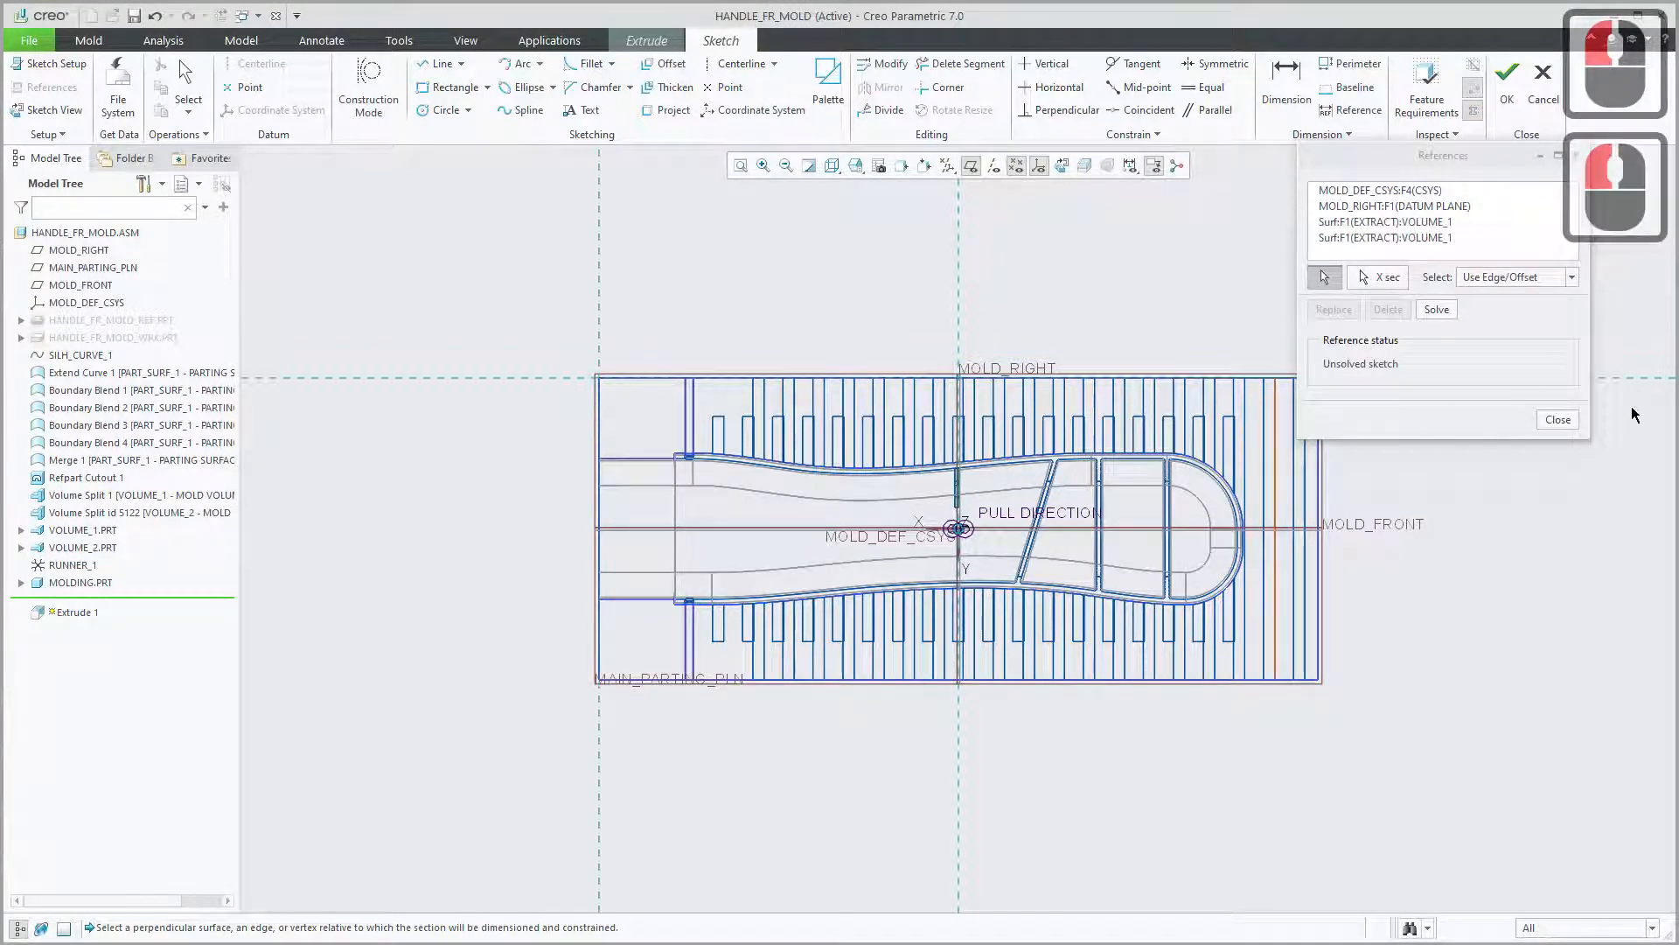
click(1566, 420)
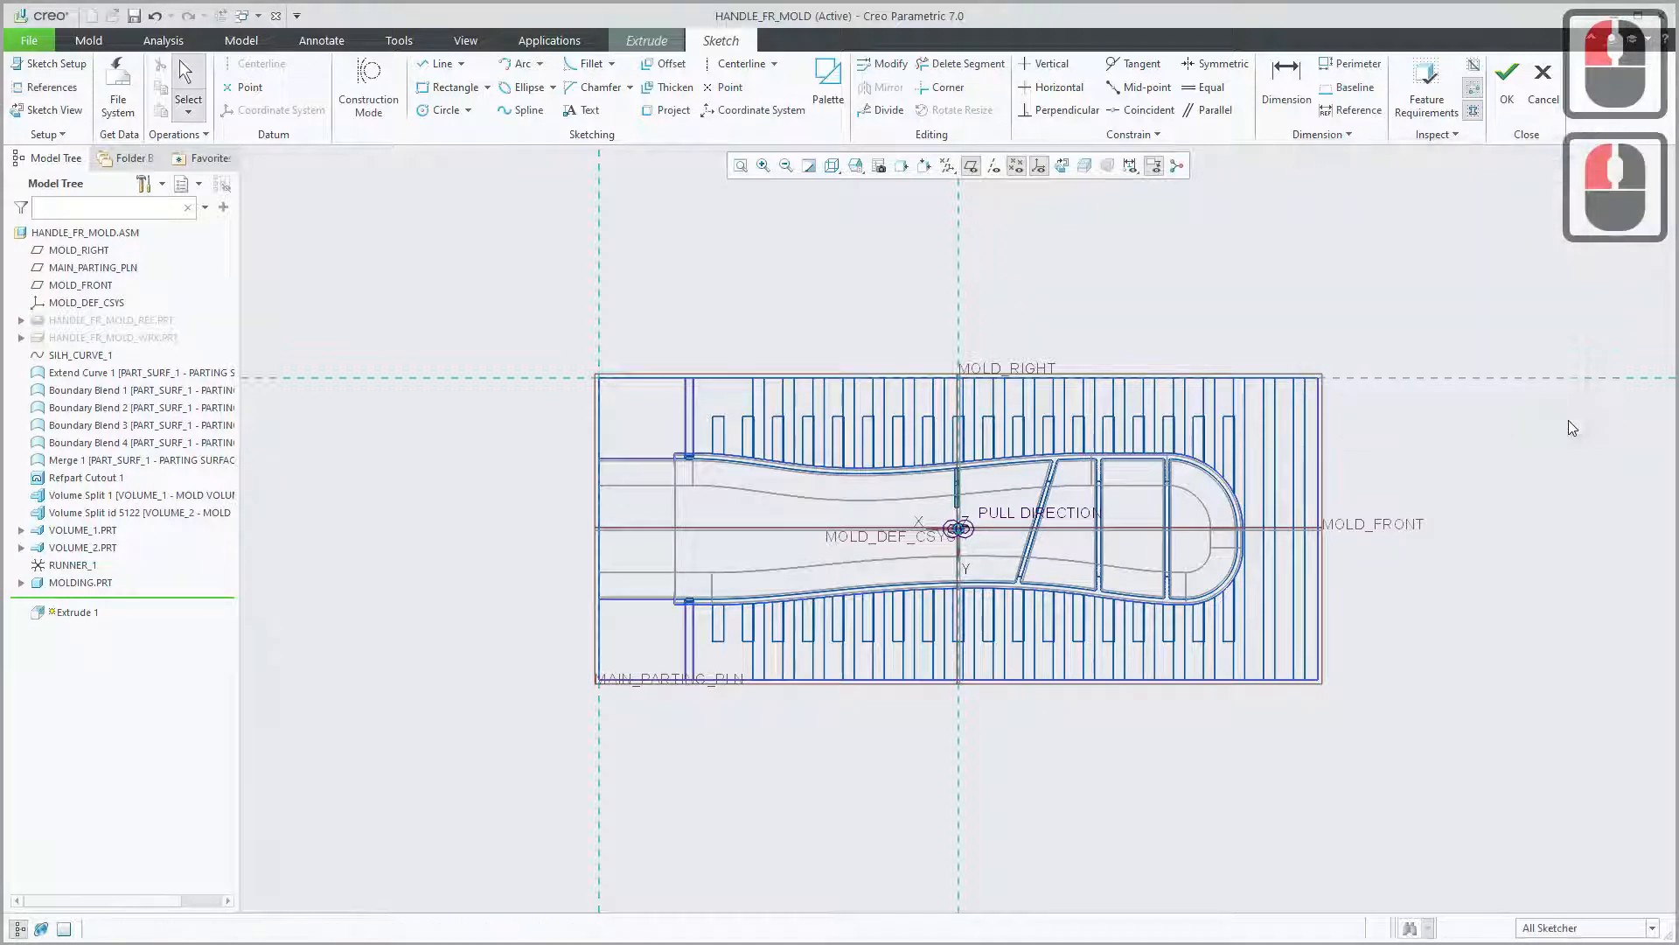
Sketch a circle about 9.2 mm in diameter near the mold block's corner, centred about 10 mm from both side references.
click(446, 110)
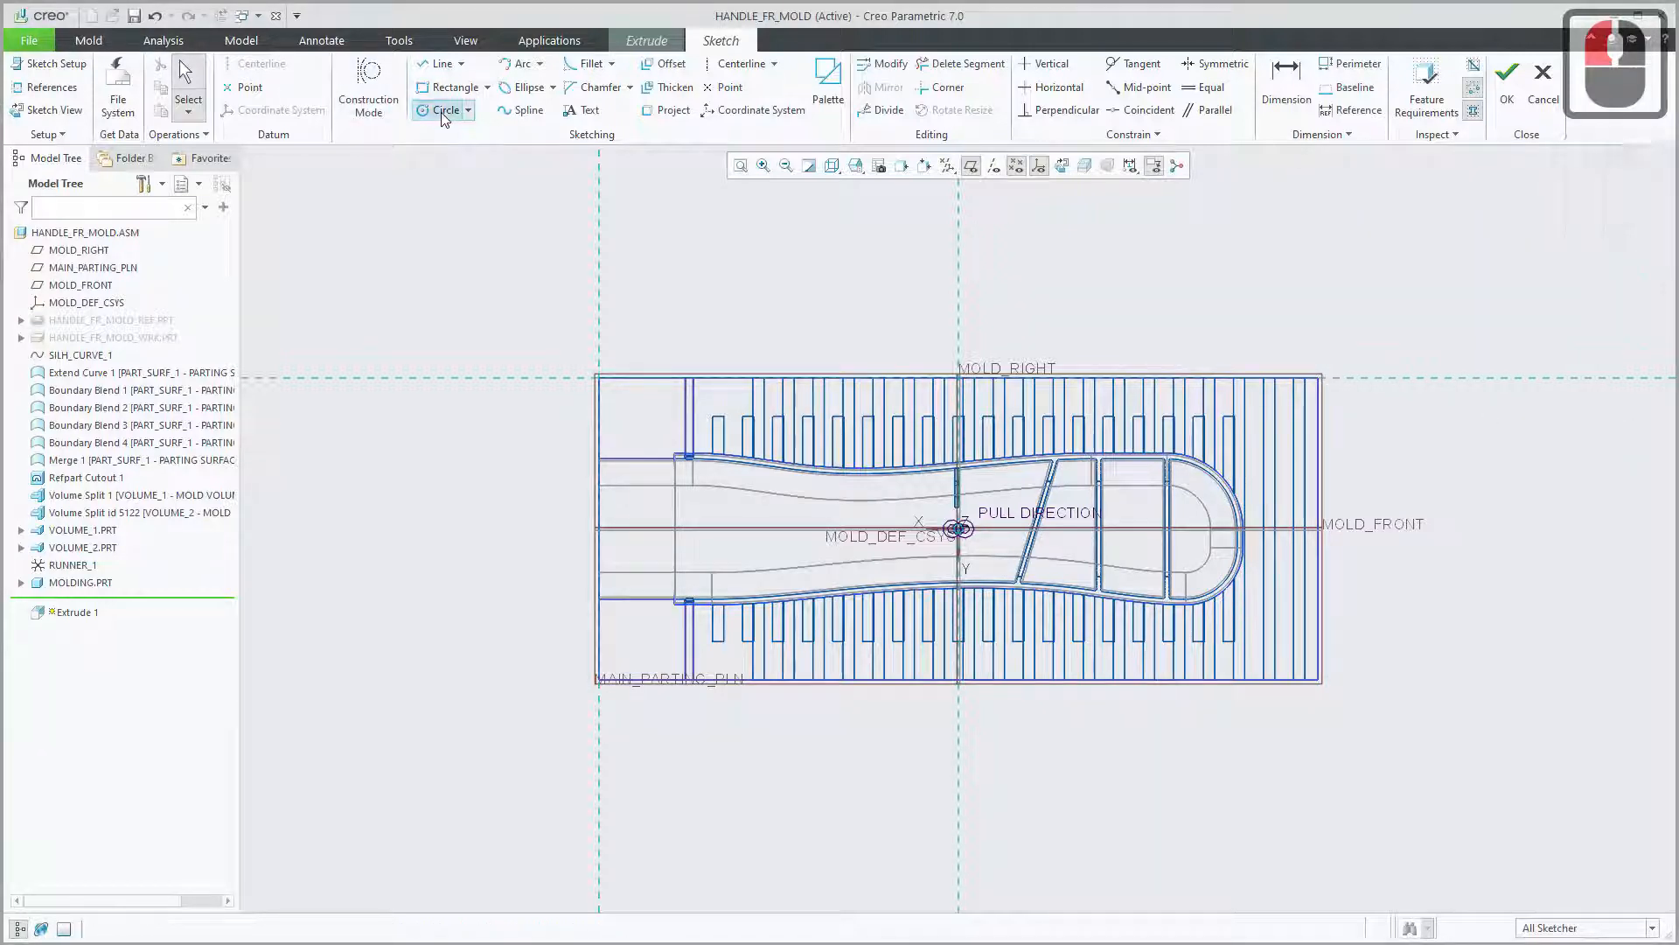
scroll(656, 424, up, 3)
scroll(656, 425, up, 2)
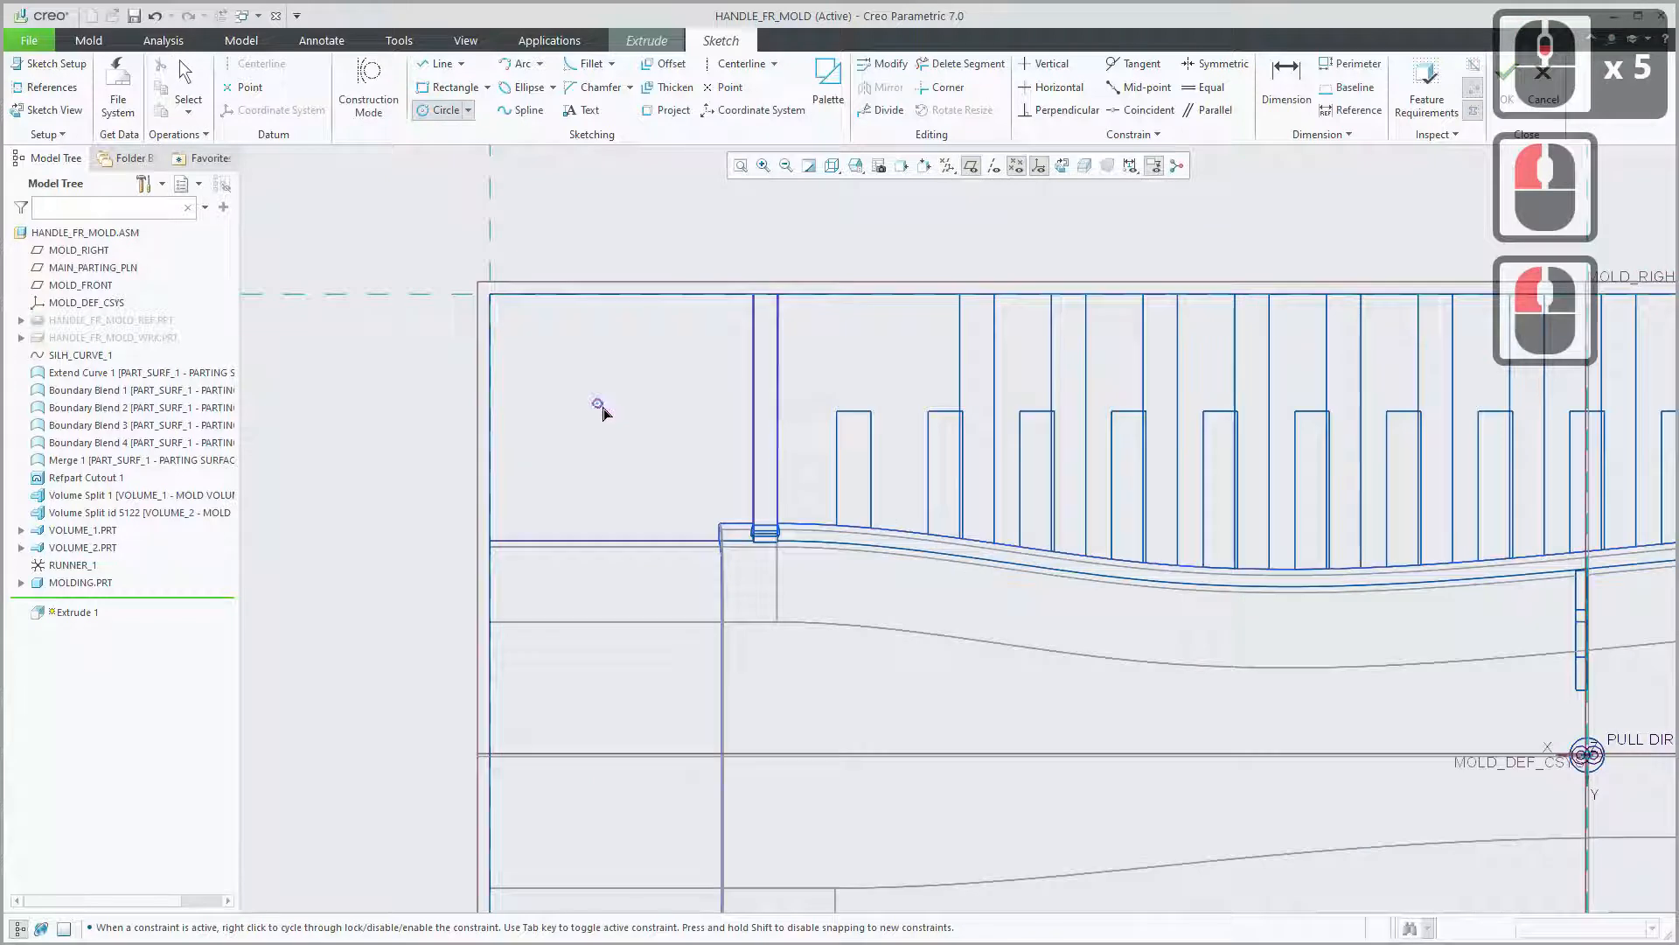
click(608, 410)
click(649, 379)
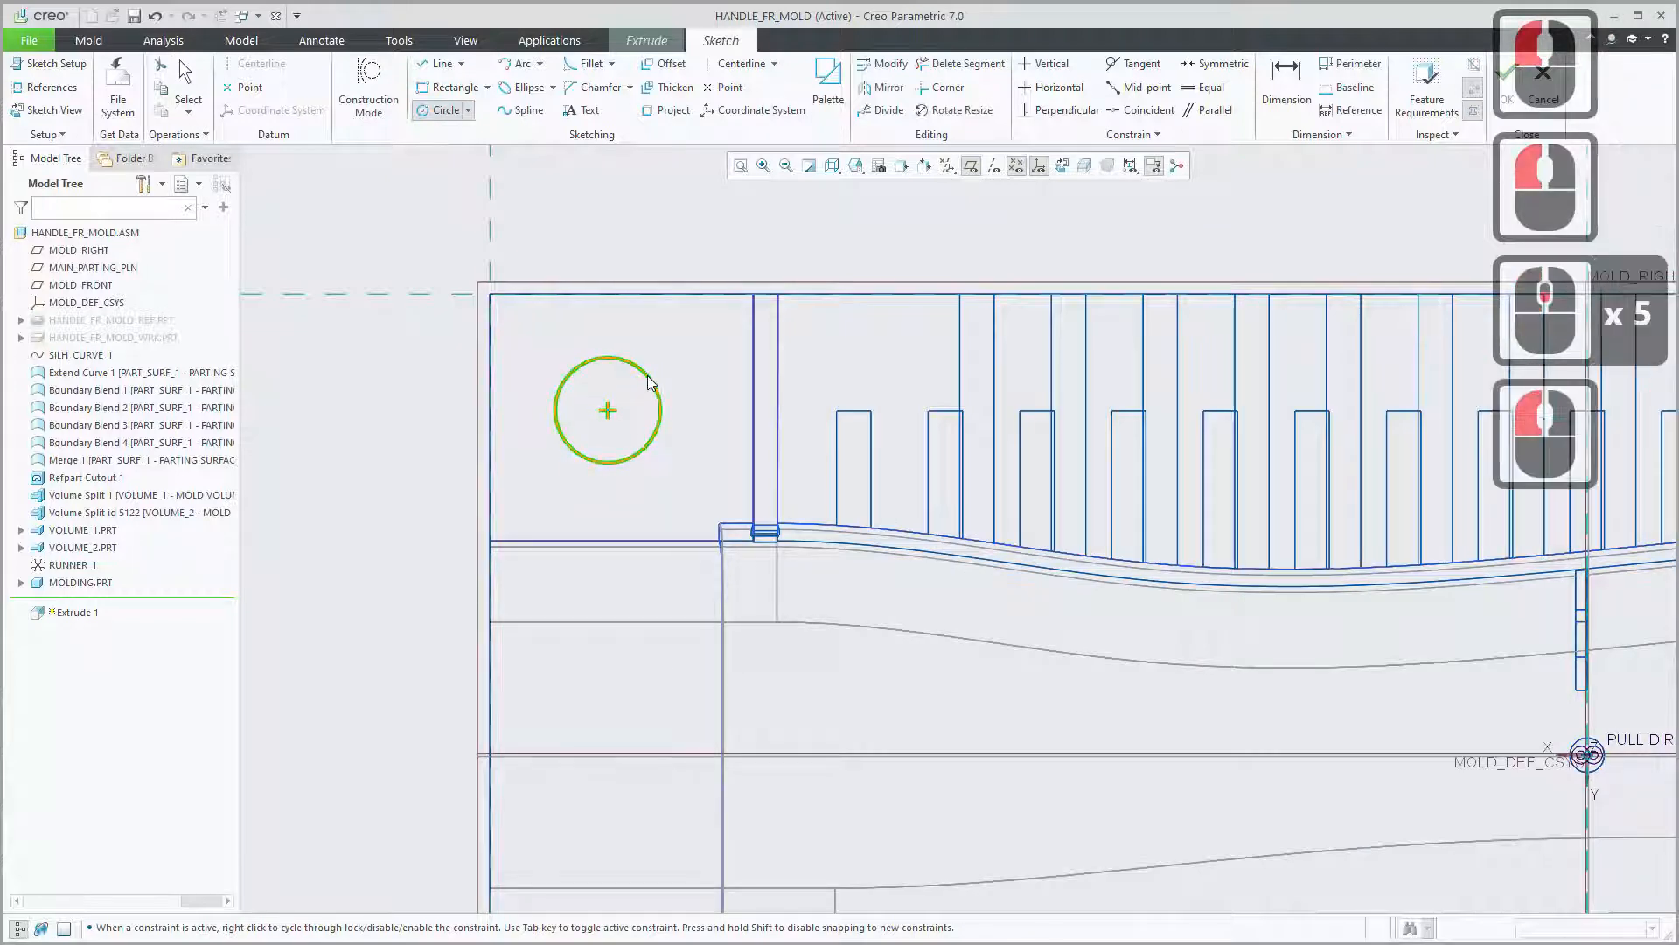
key(Escape)
key(Escape)
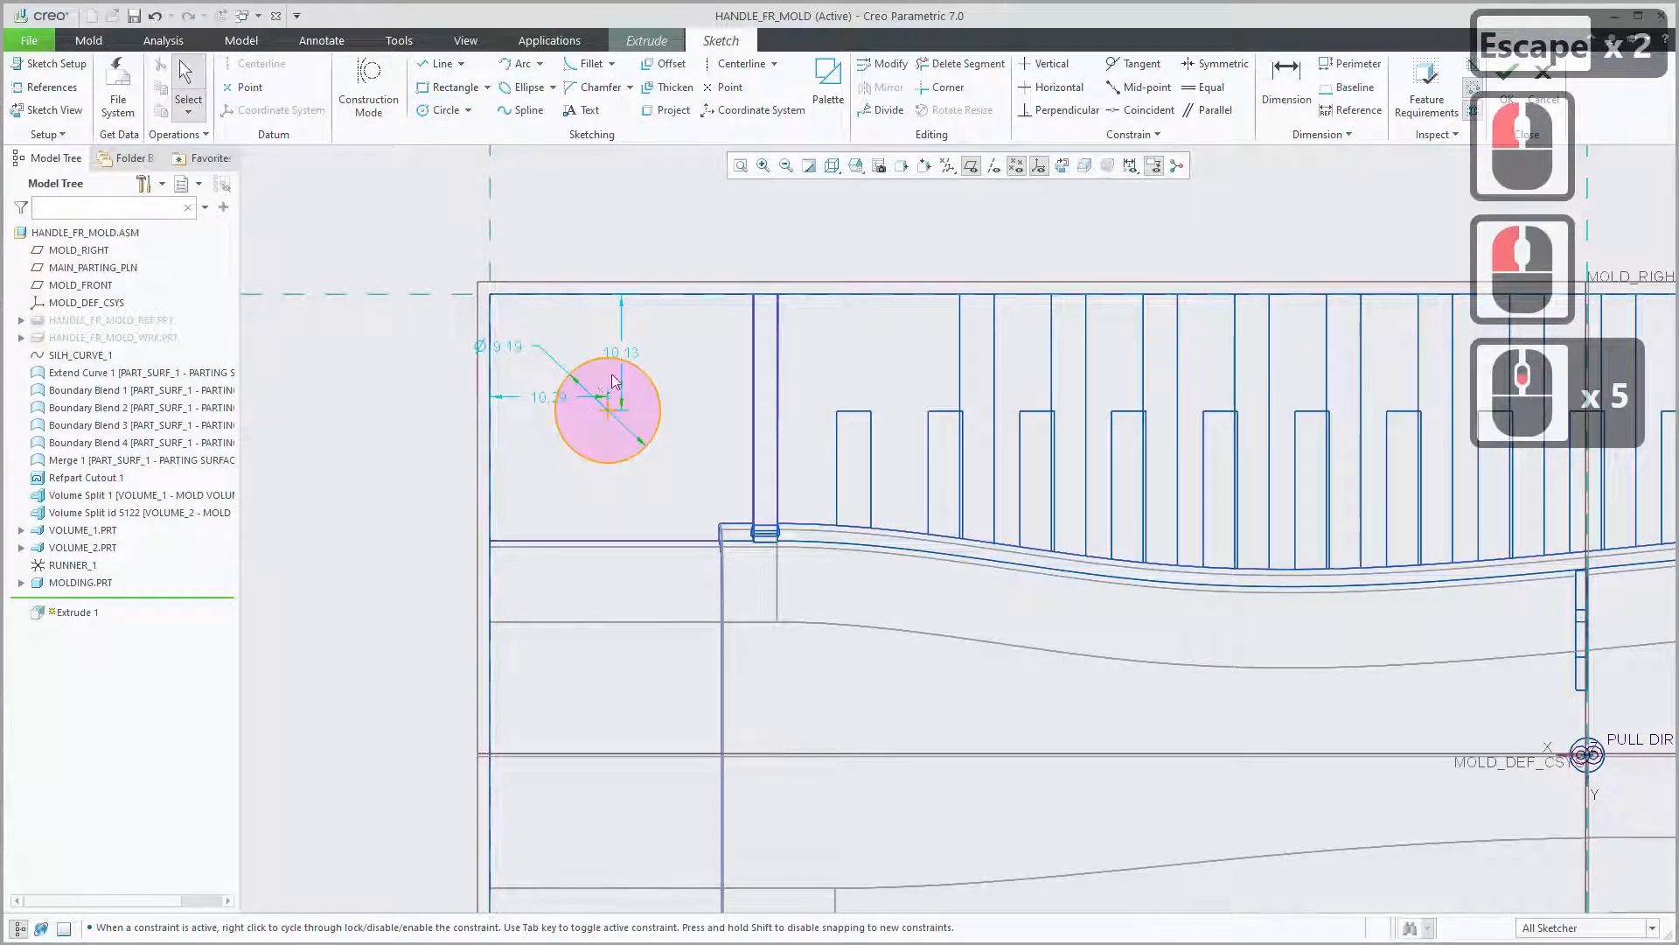
Set the circle centre's distance from each of the two side references to 8 mm.
double_click(621, 354)
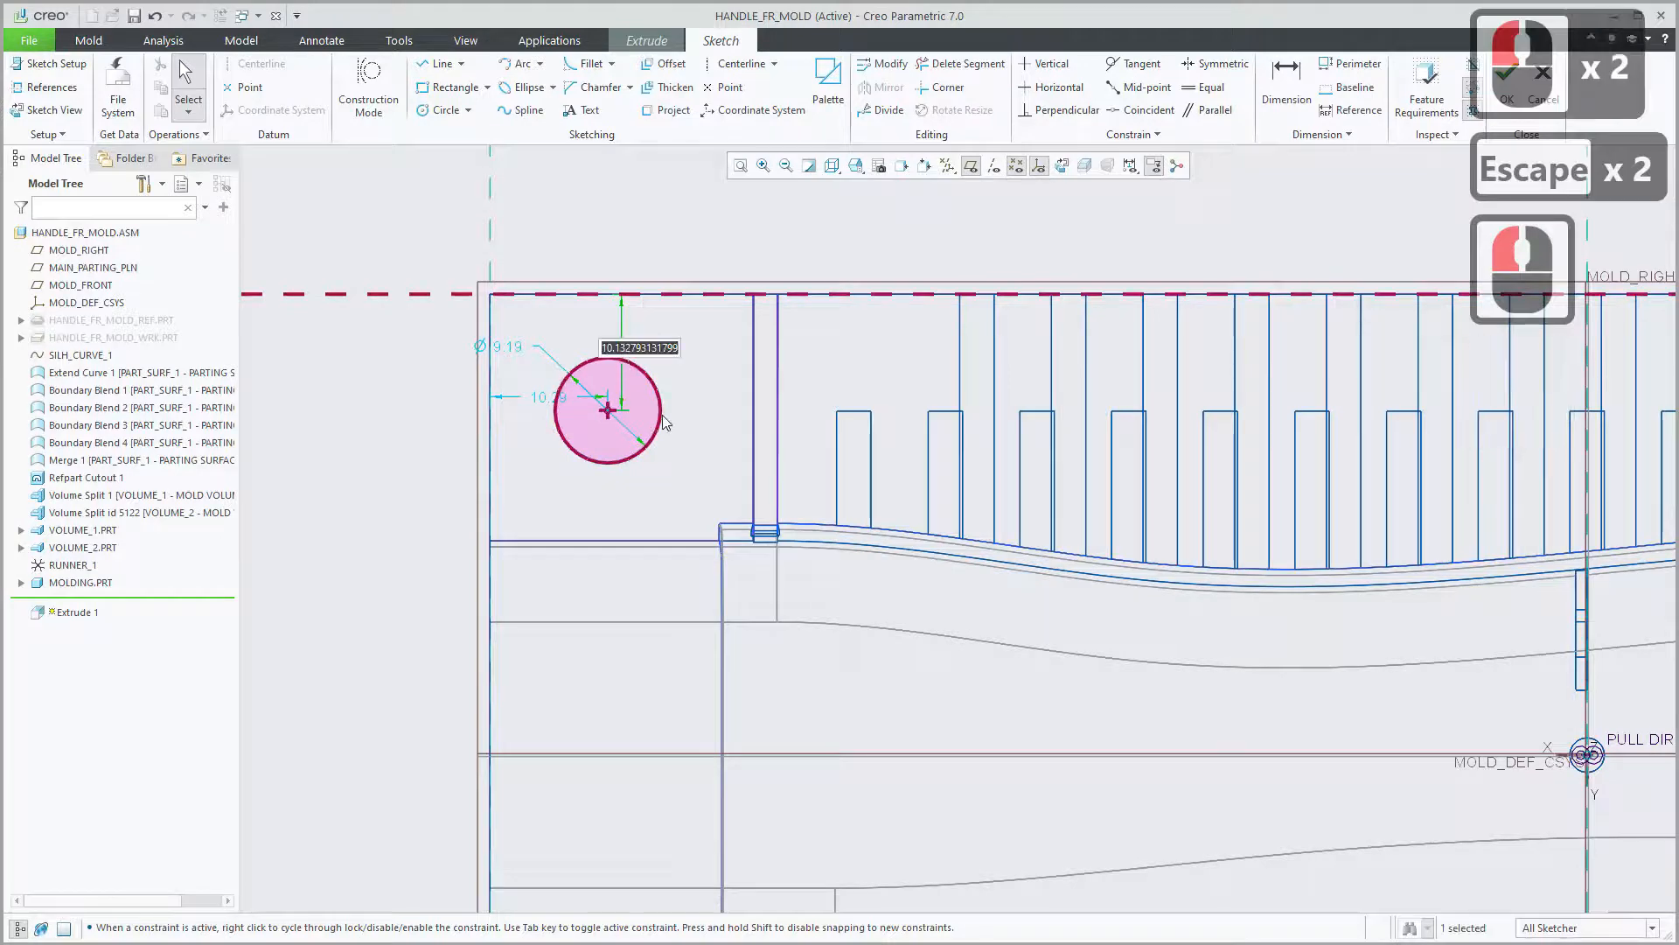
text(8)
key(Return)
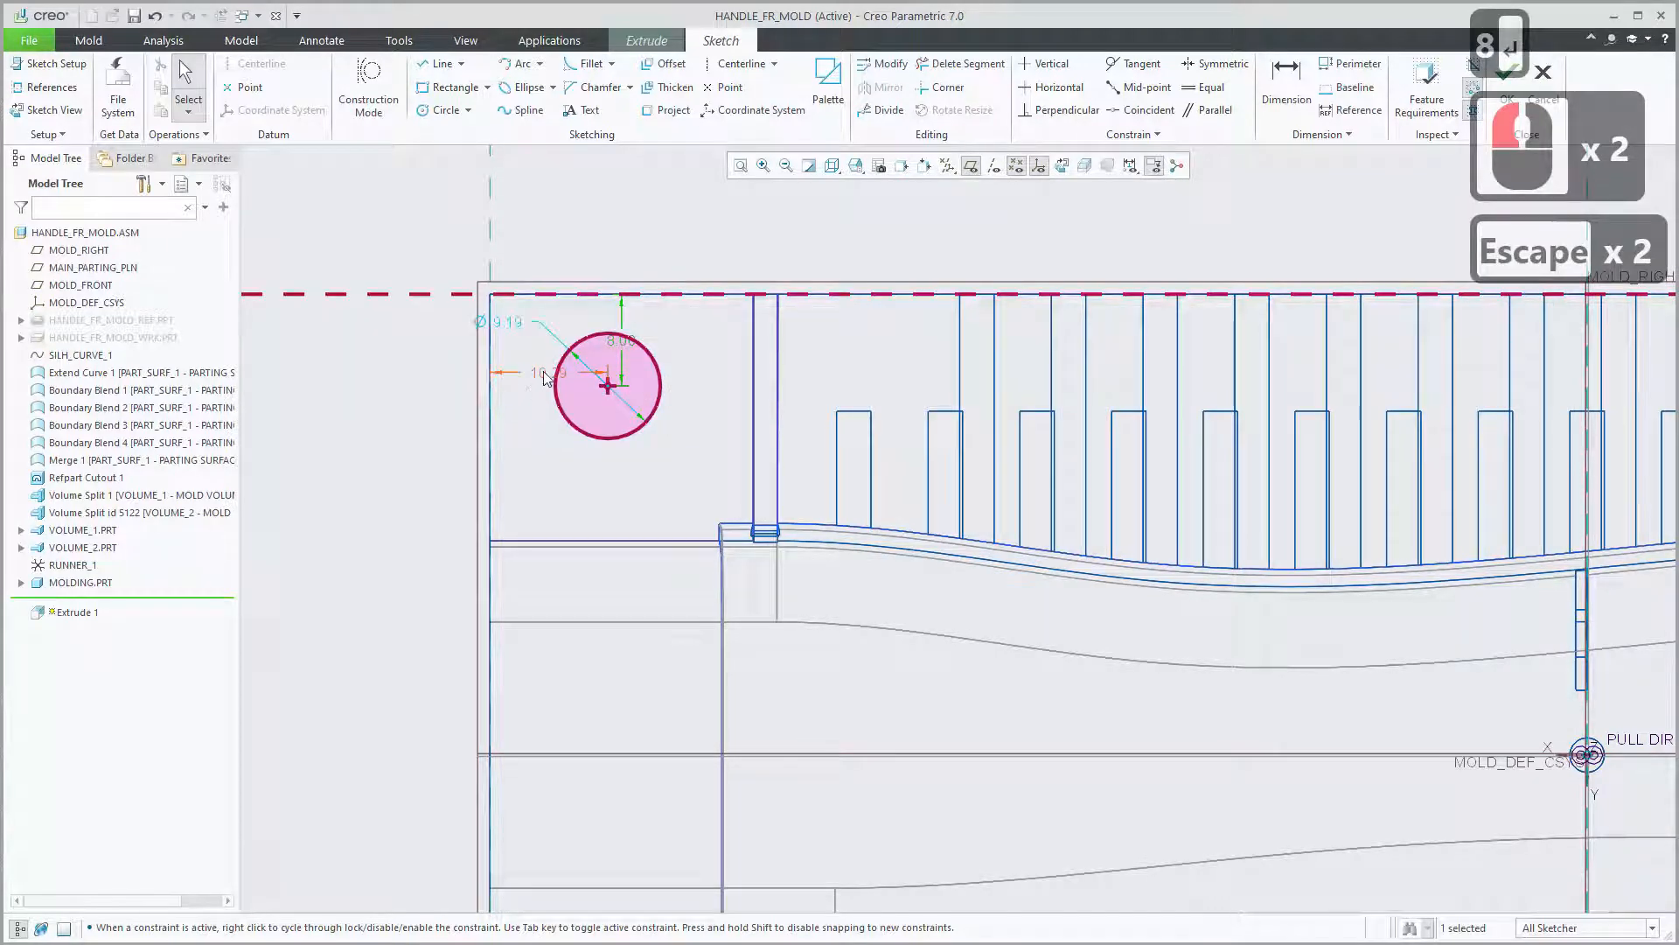
double_click(544, 374)
text(8)
key(Return)
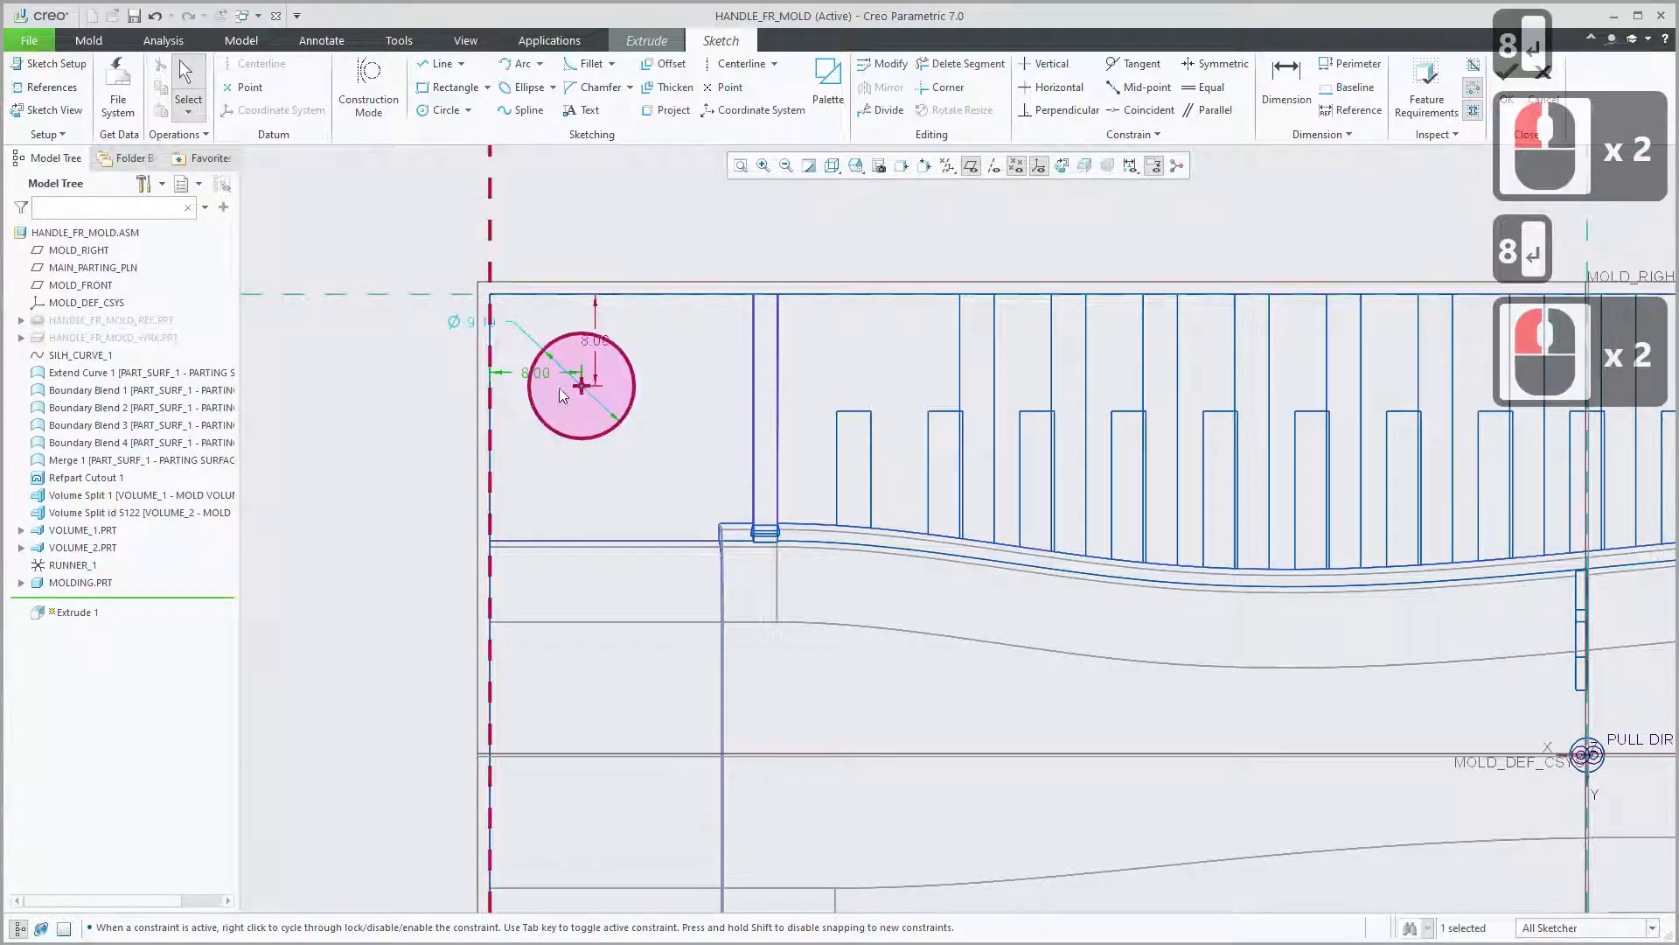
Set the circle's diameter and its centre distances from both side references to 10 mm, and finish the sketch.
double_click(472, 325)
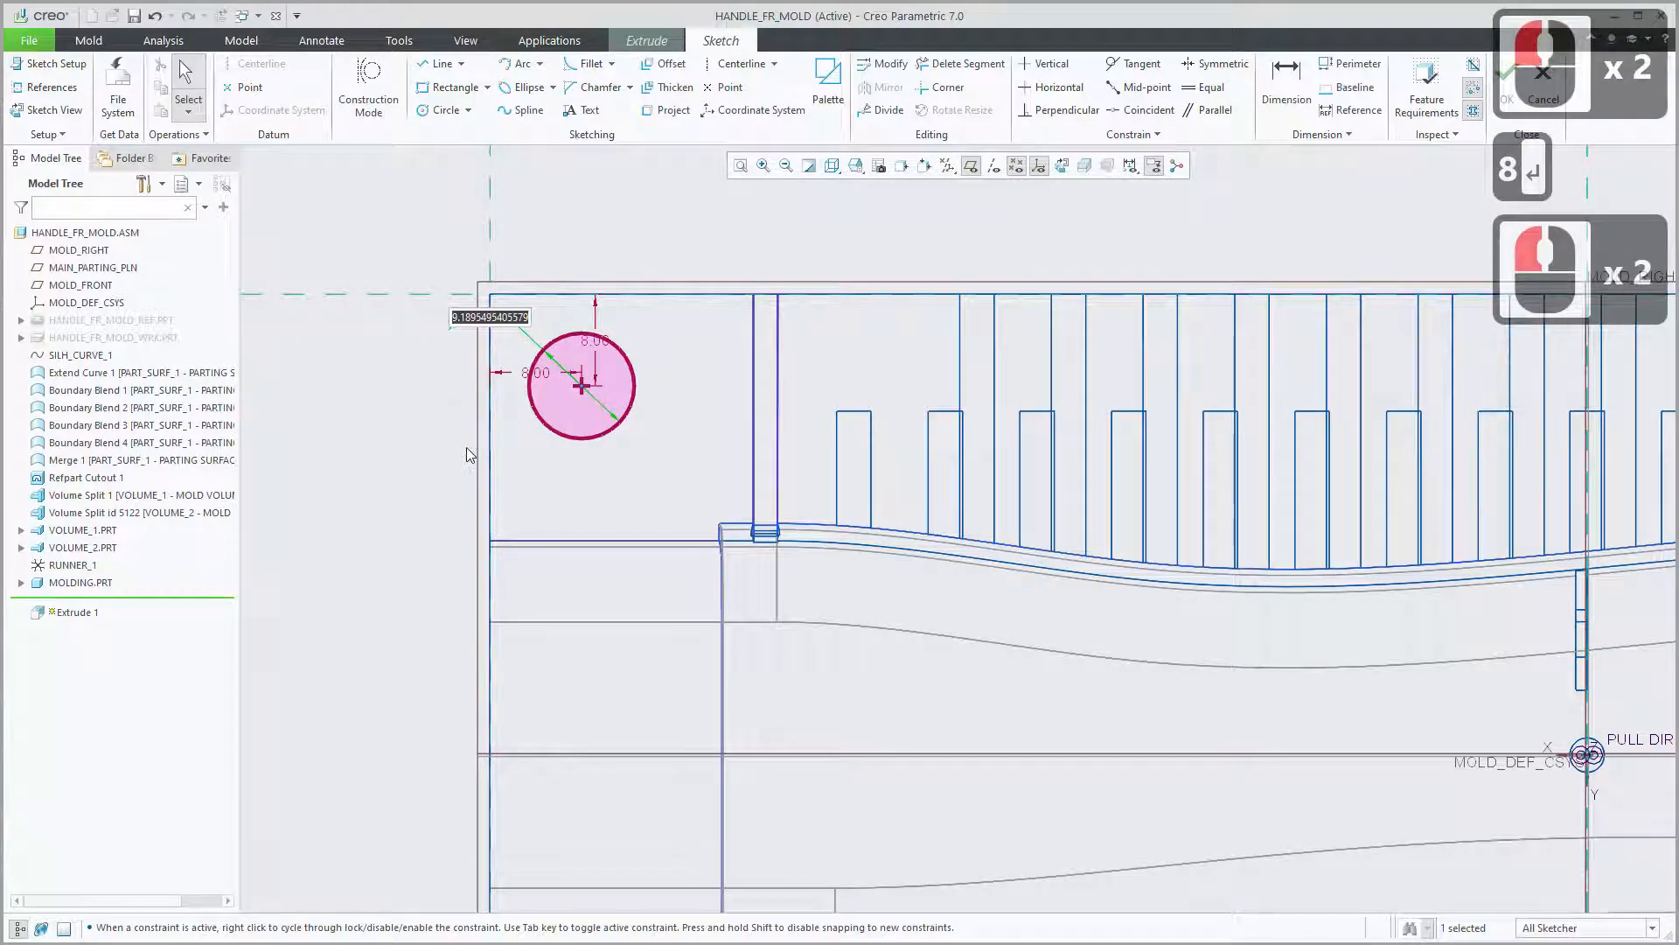
text(10)
key(Return)
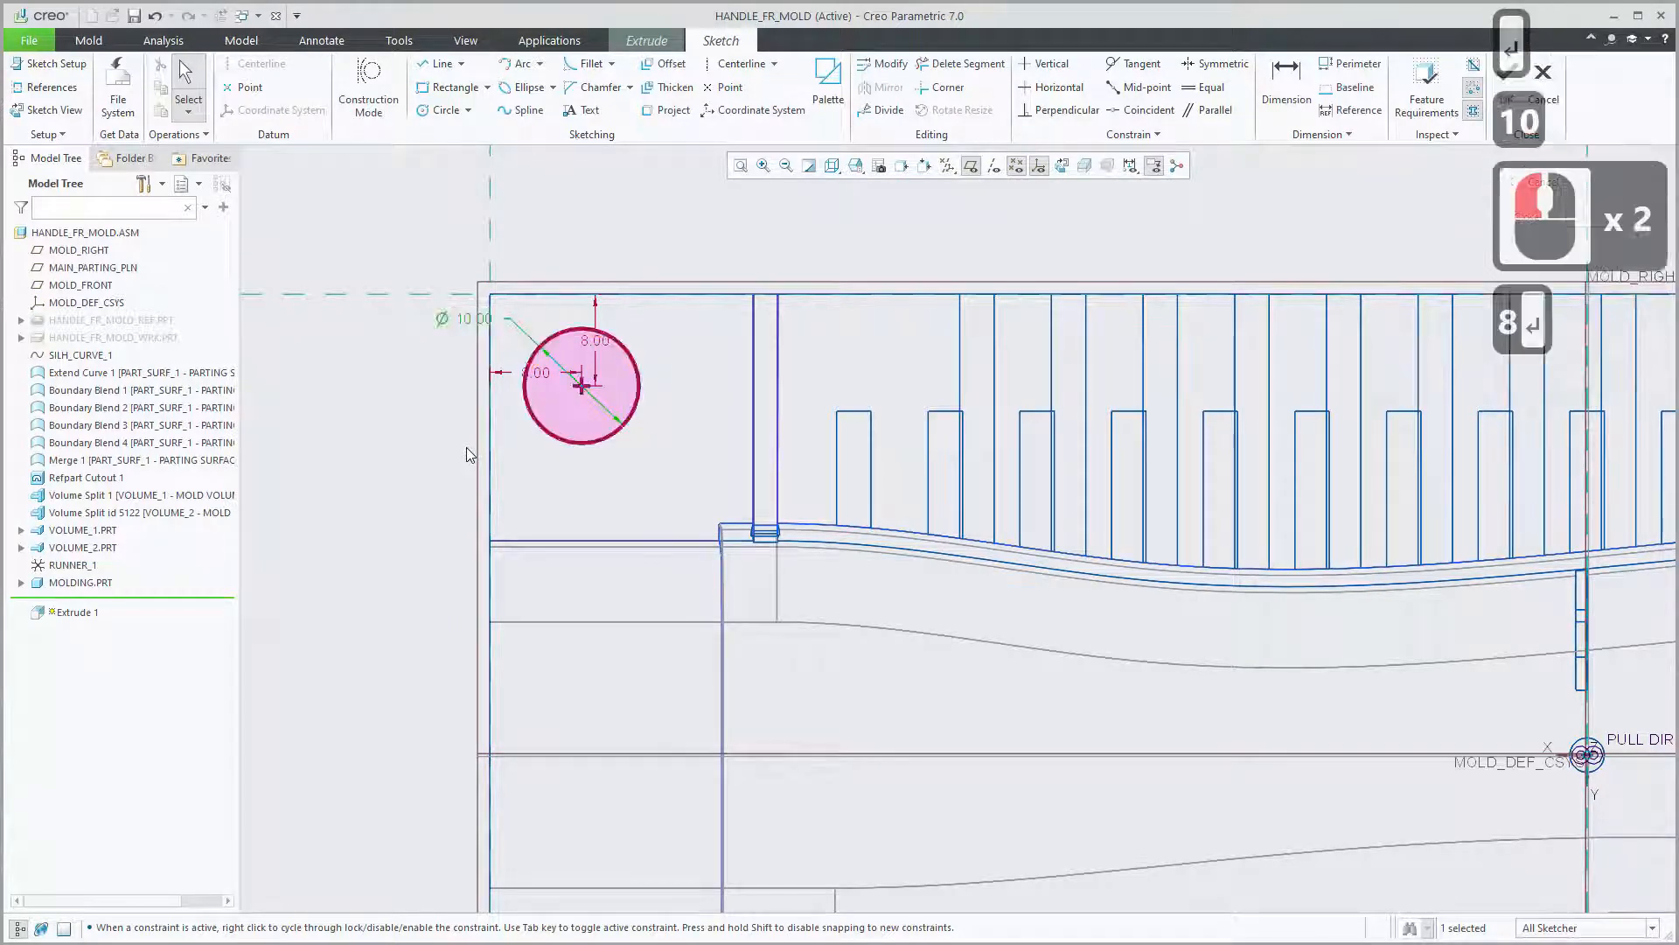
double_click(532, 372)
text(10)
key(Return)
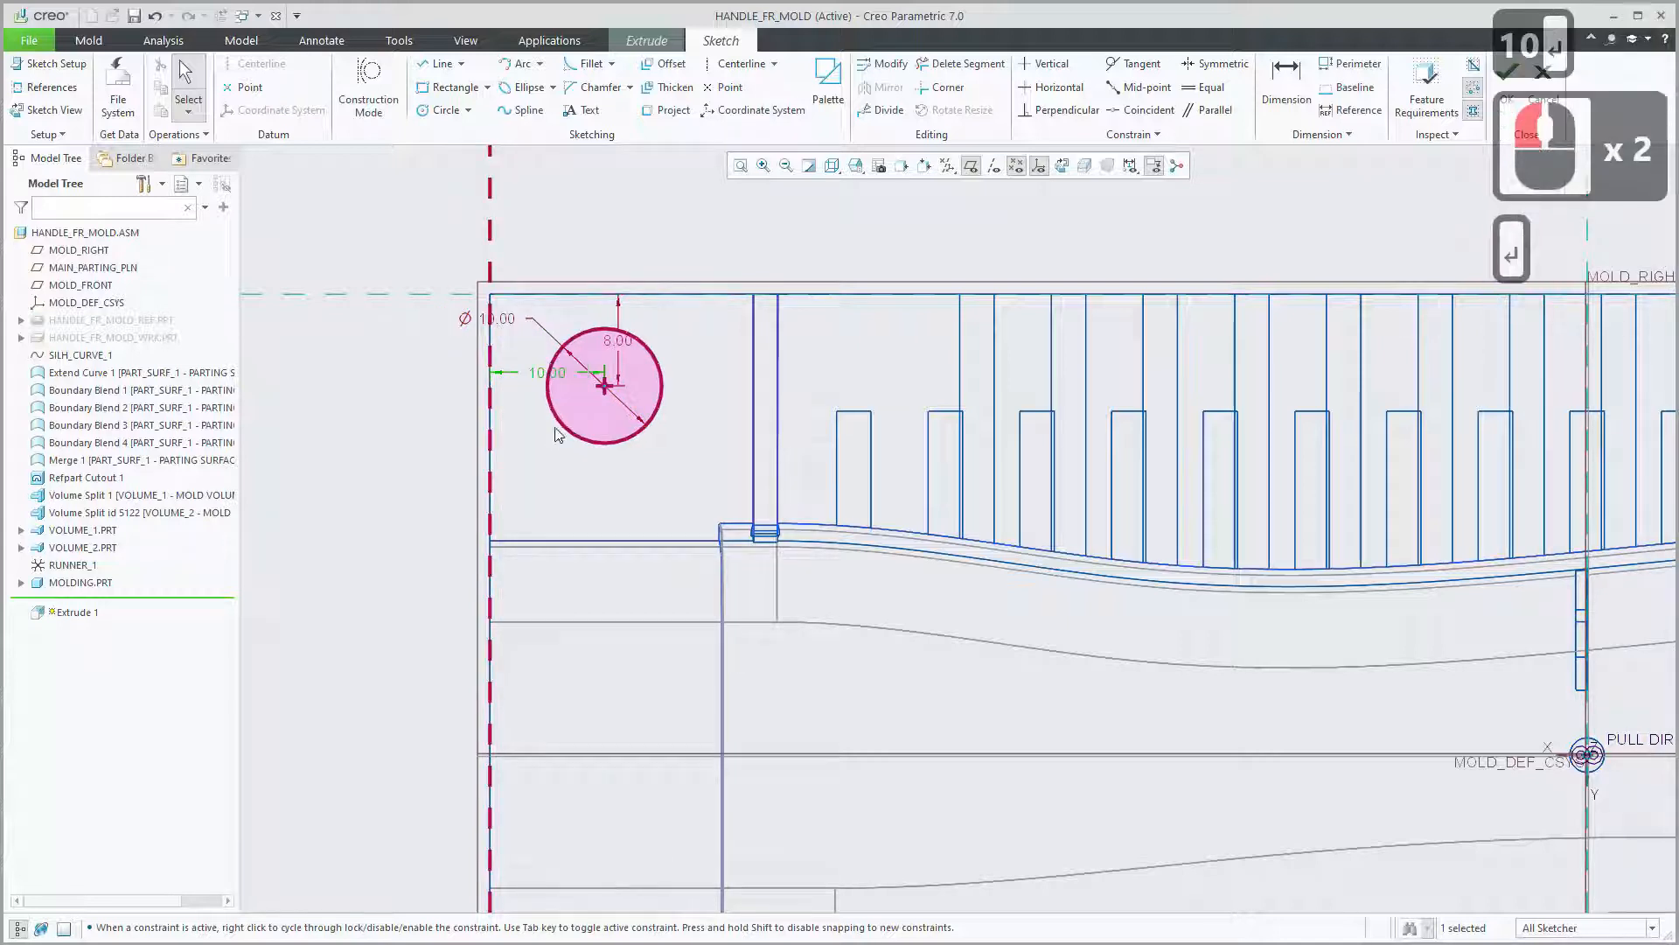
double_click(620, 344)
text(10)
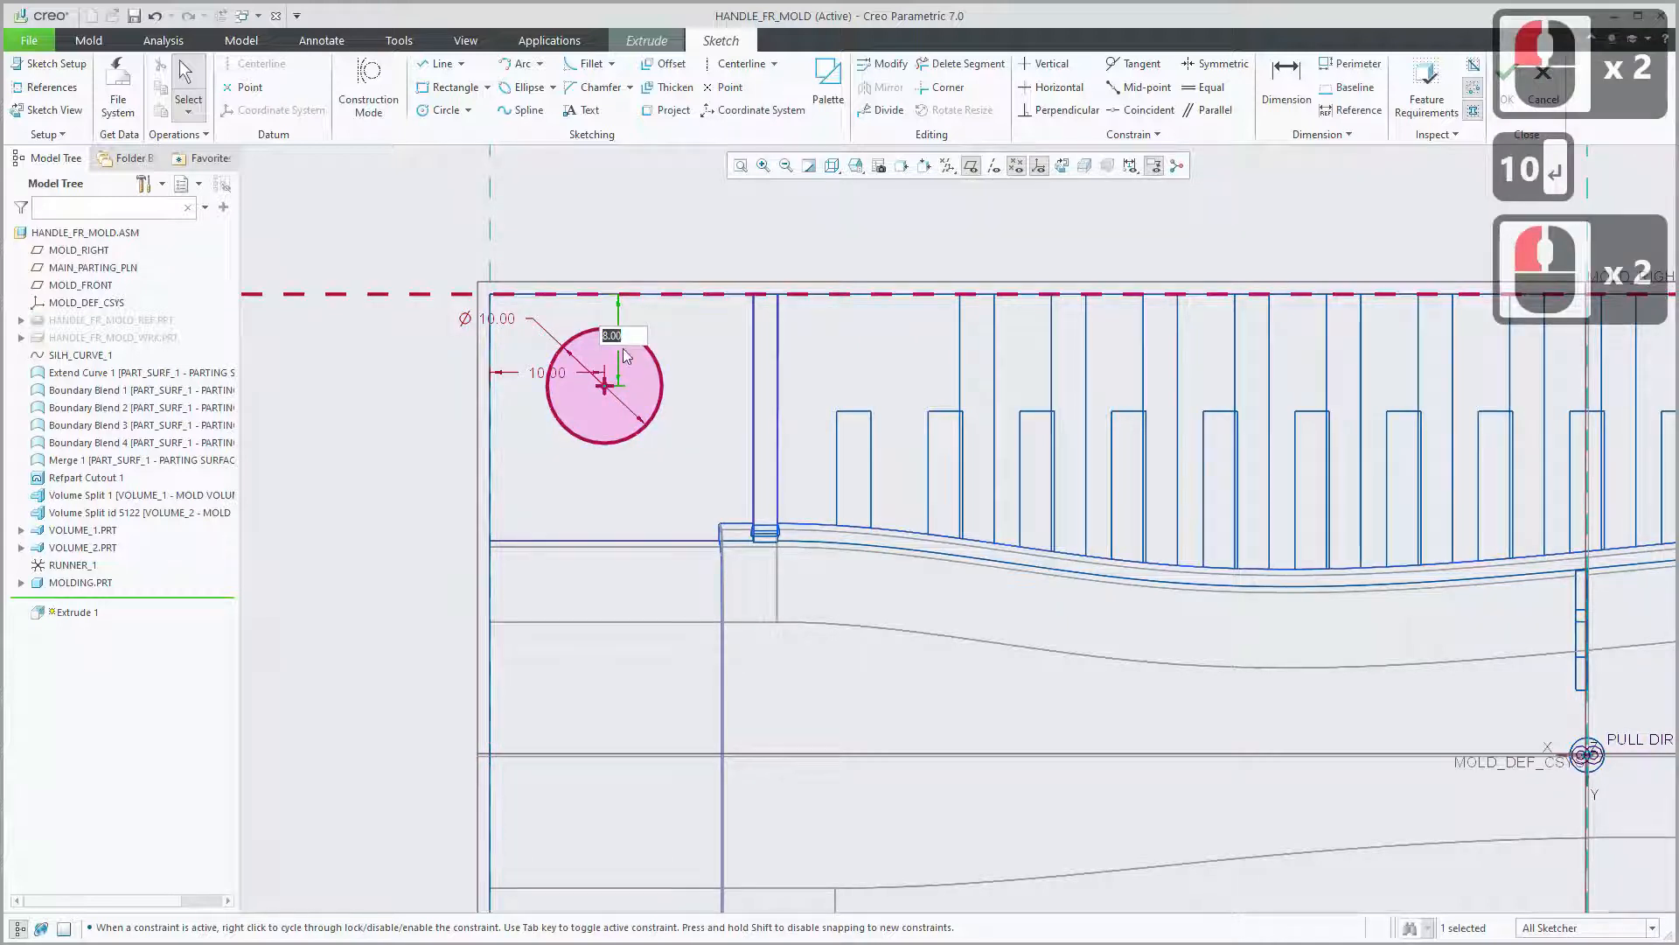
key(Return)
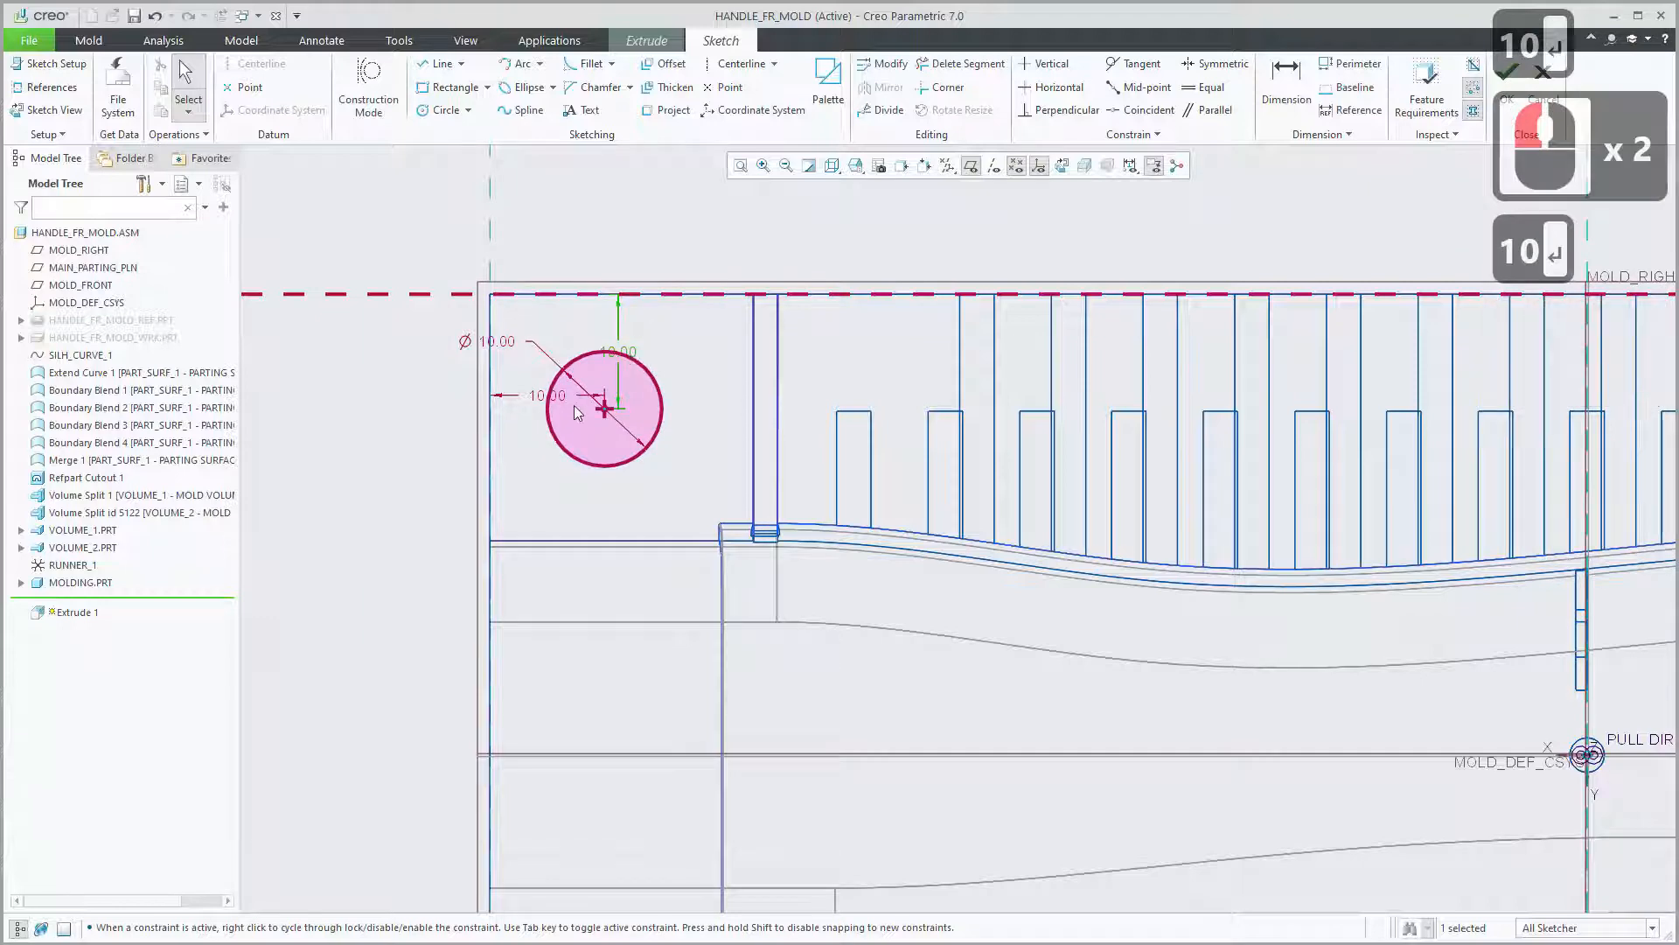
scroll(603, 409, down, 4)
shift+middle_drag(749, 434, 703, 403)
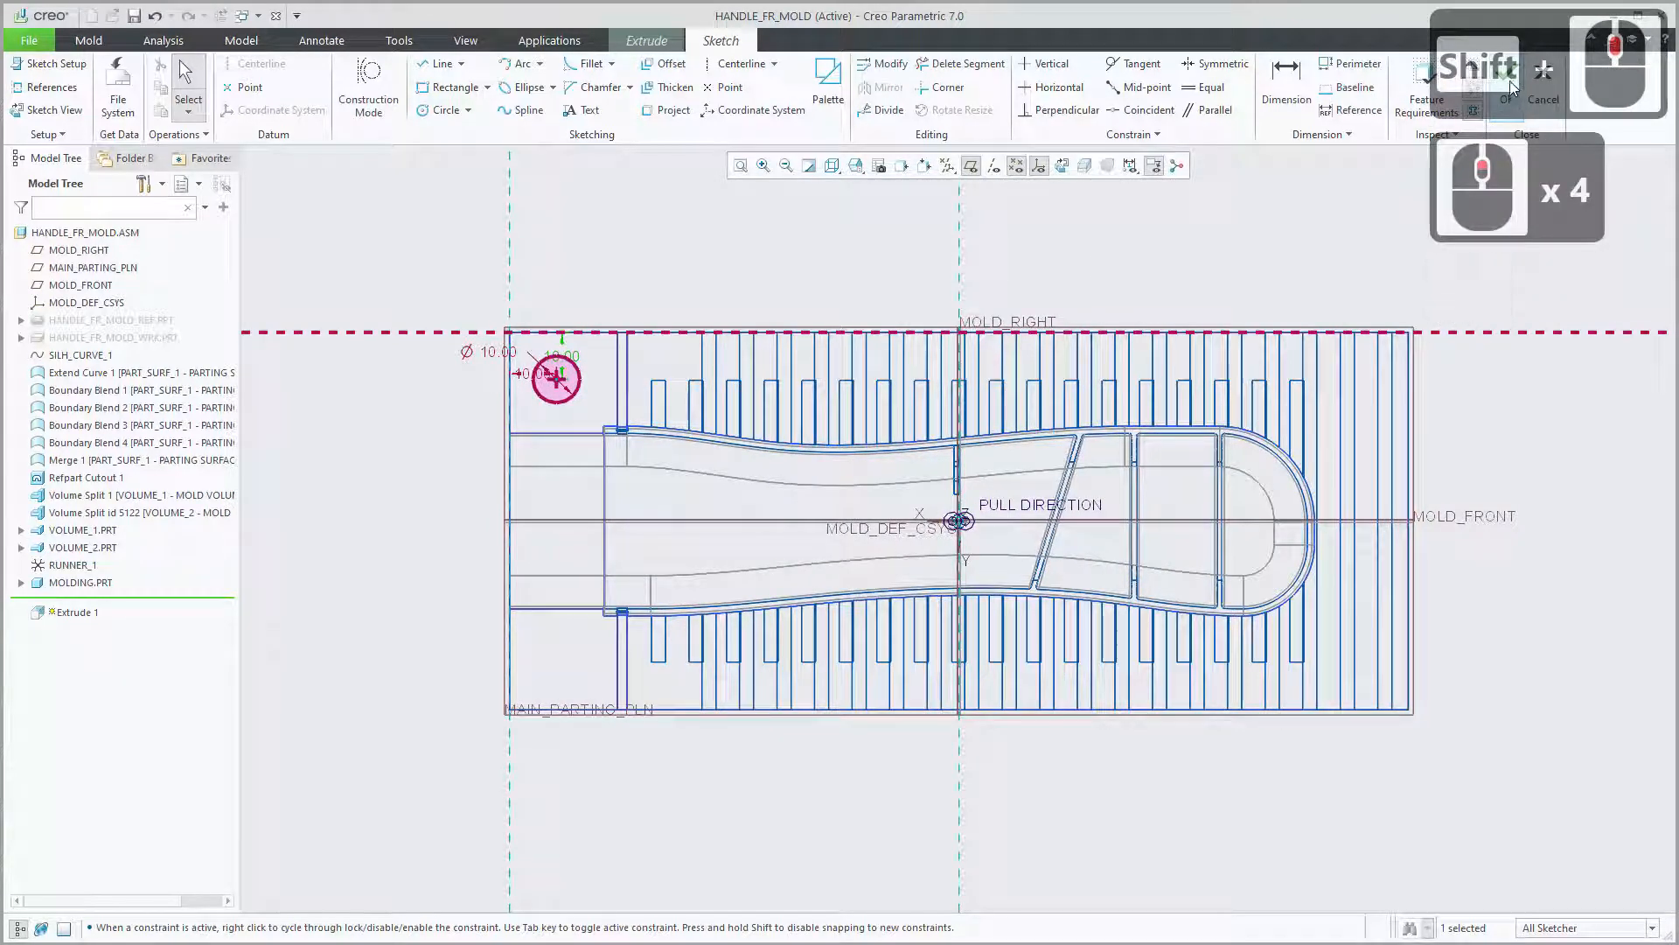
click(1508, 85)
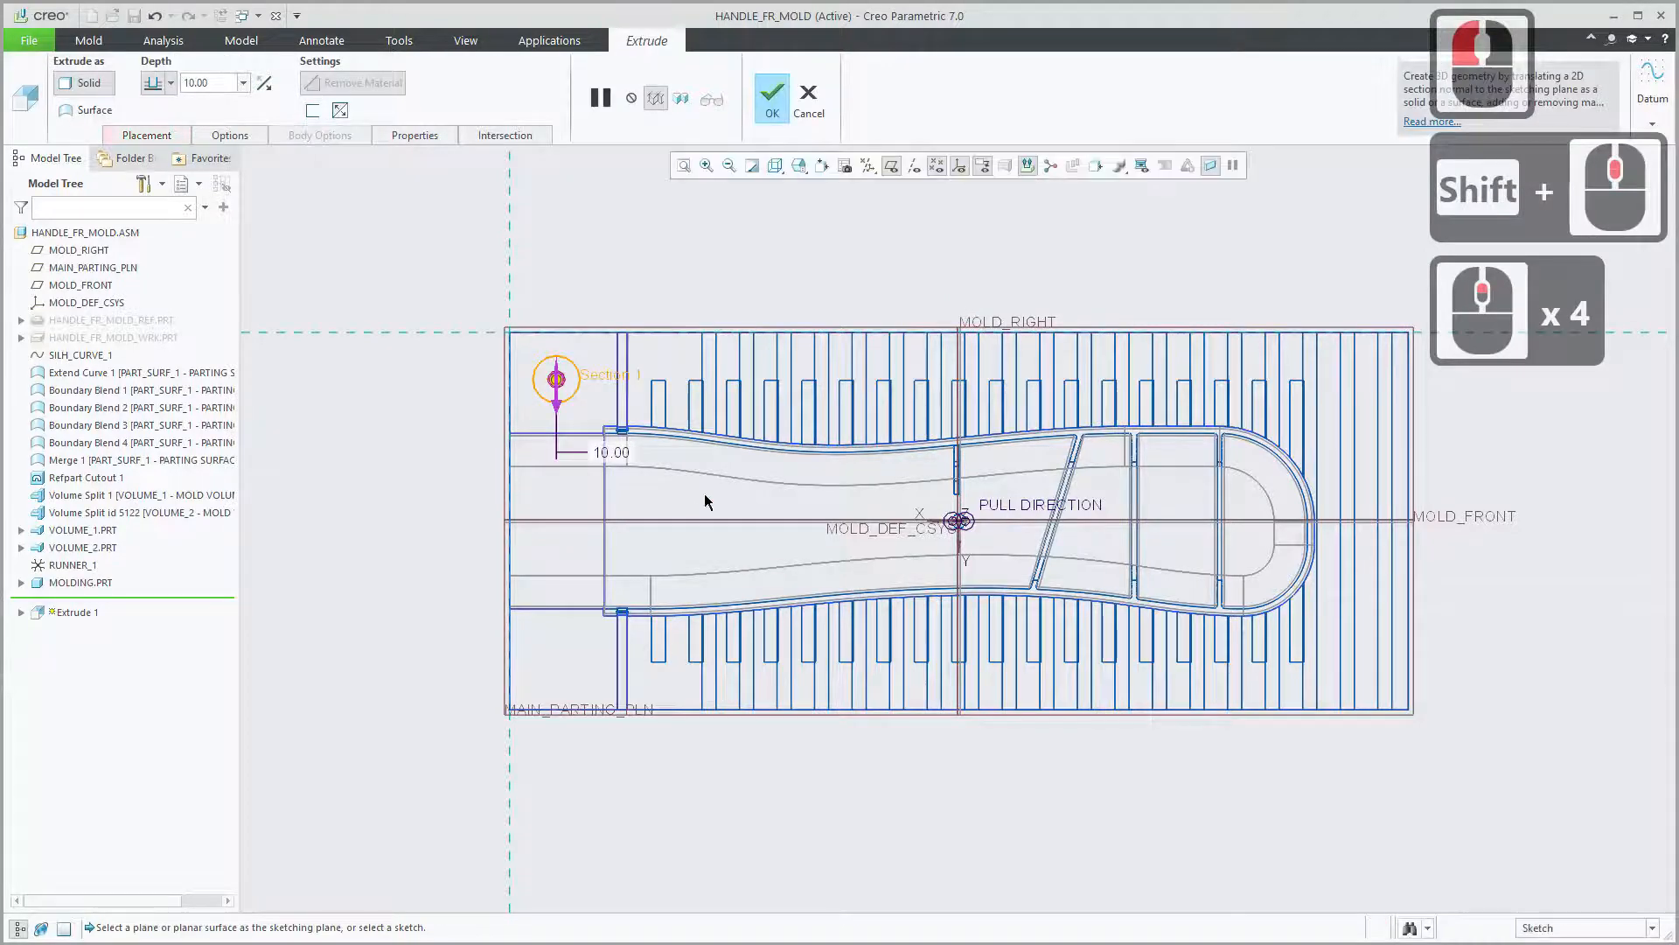
Extrude the circle as a cut through the full height of the mold block and complete the feature.
middle_drag(674, 415, 833, 469)
click(732, 380)
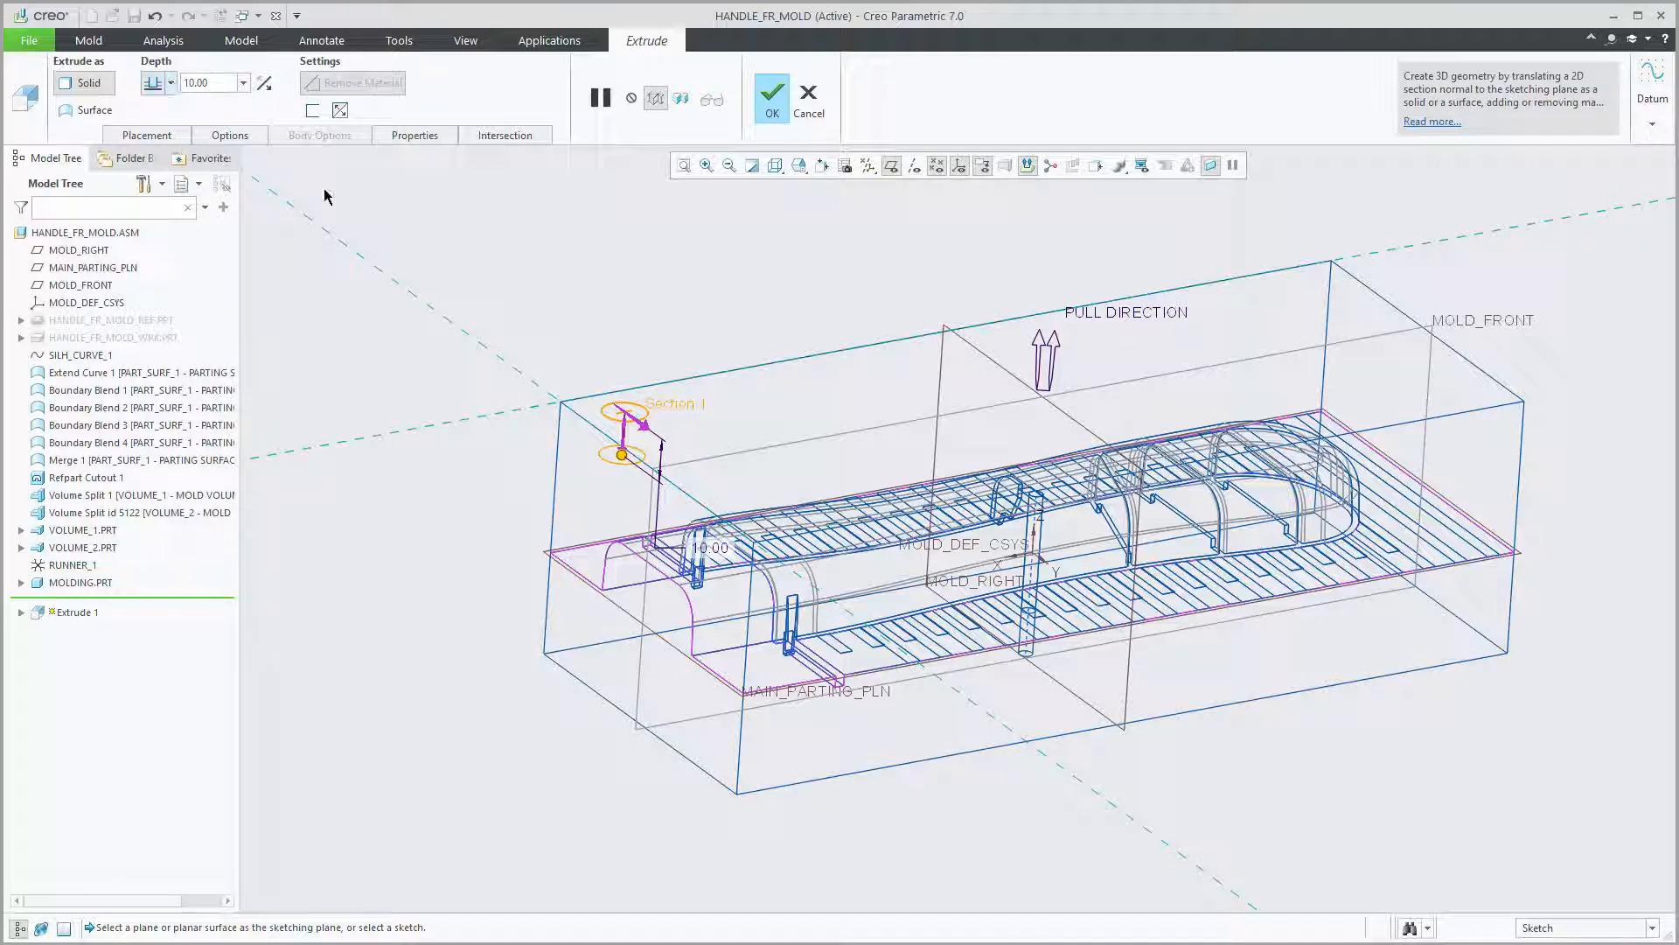
click(170, 82)
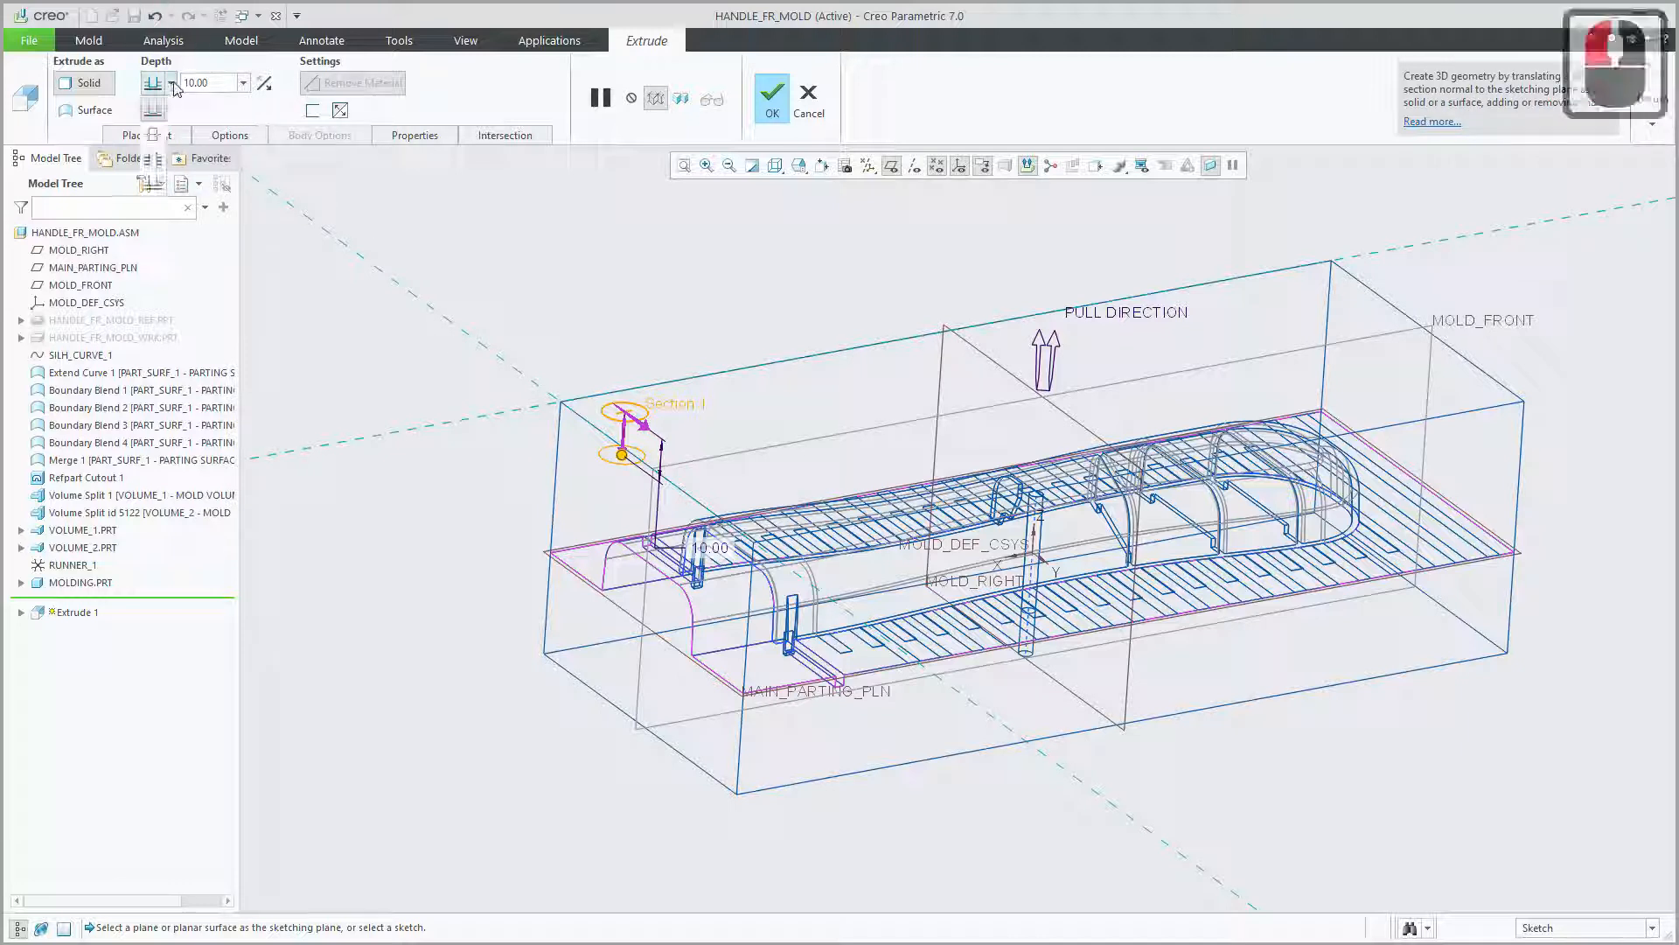
click(166, 166)
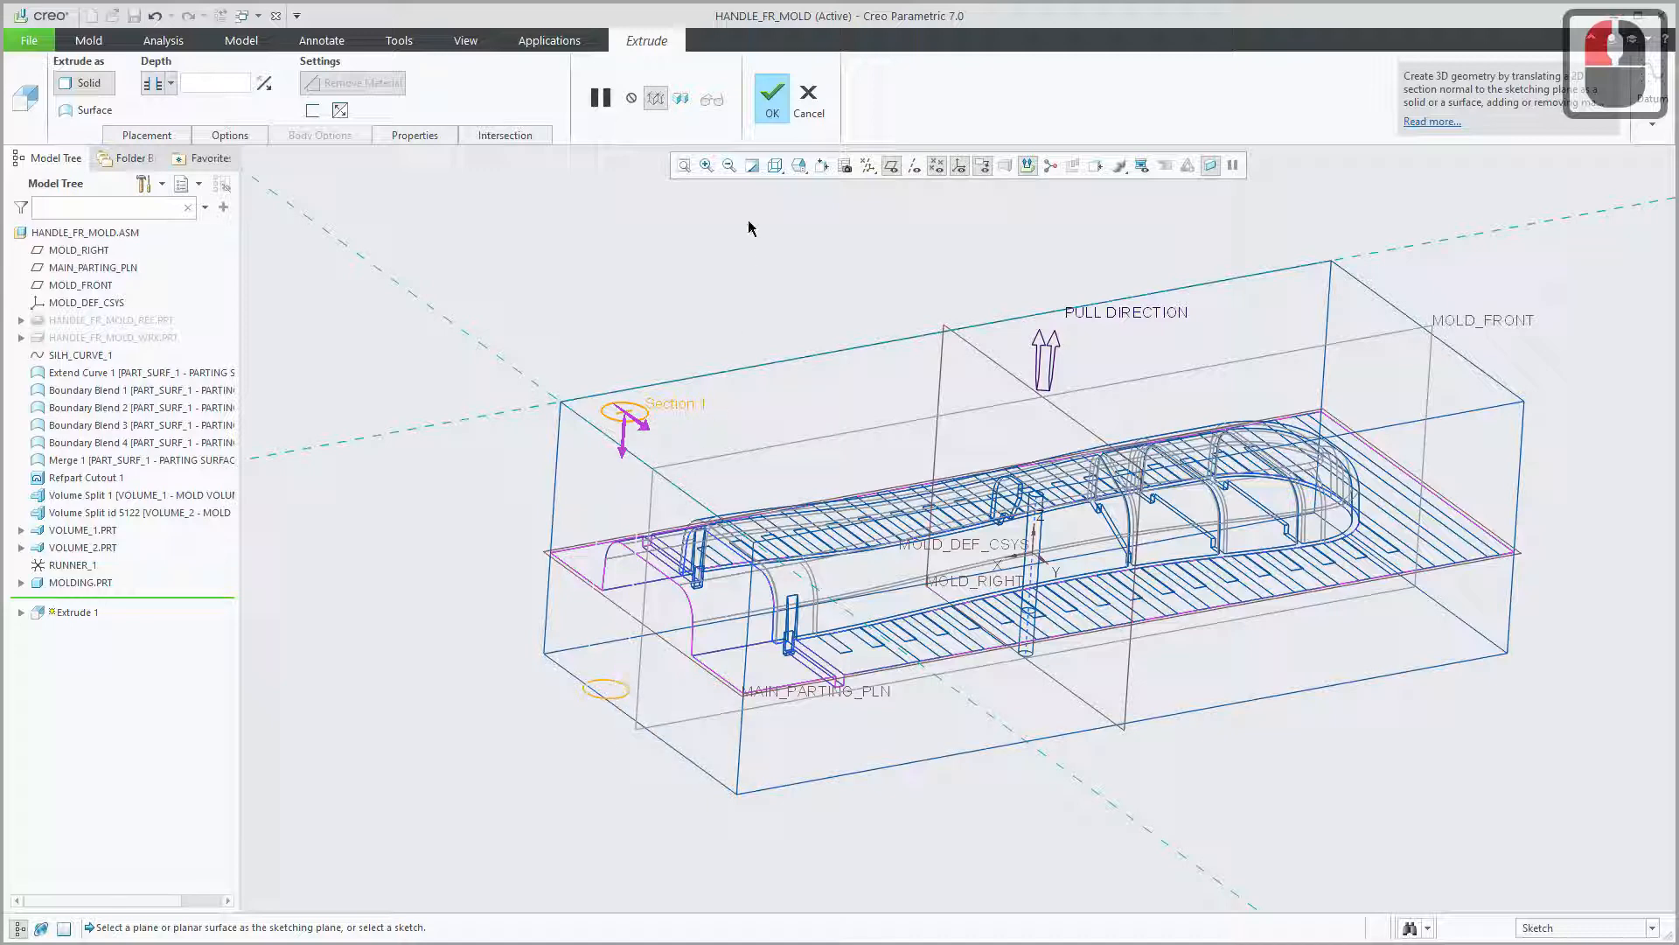
click(781, 94)
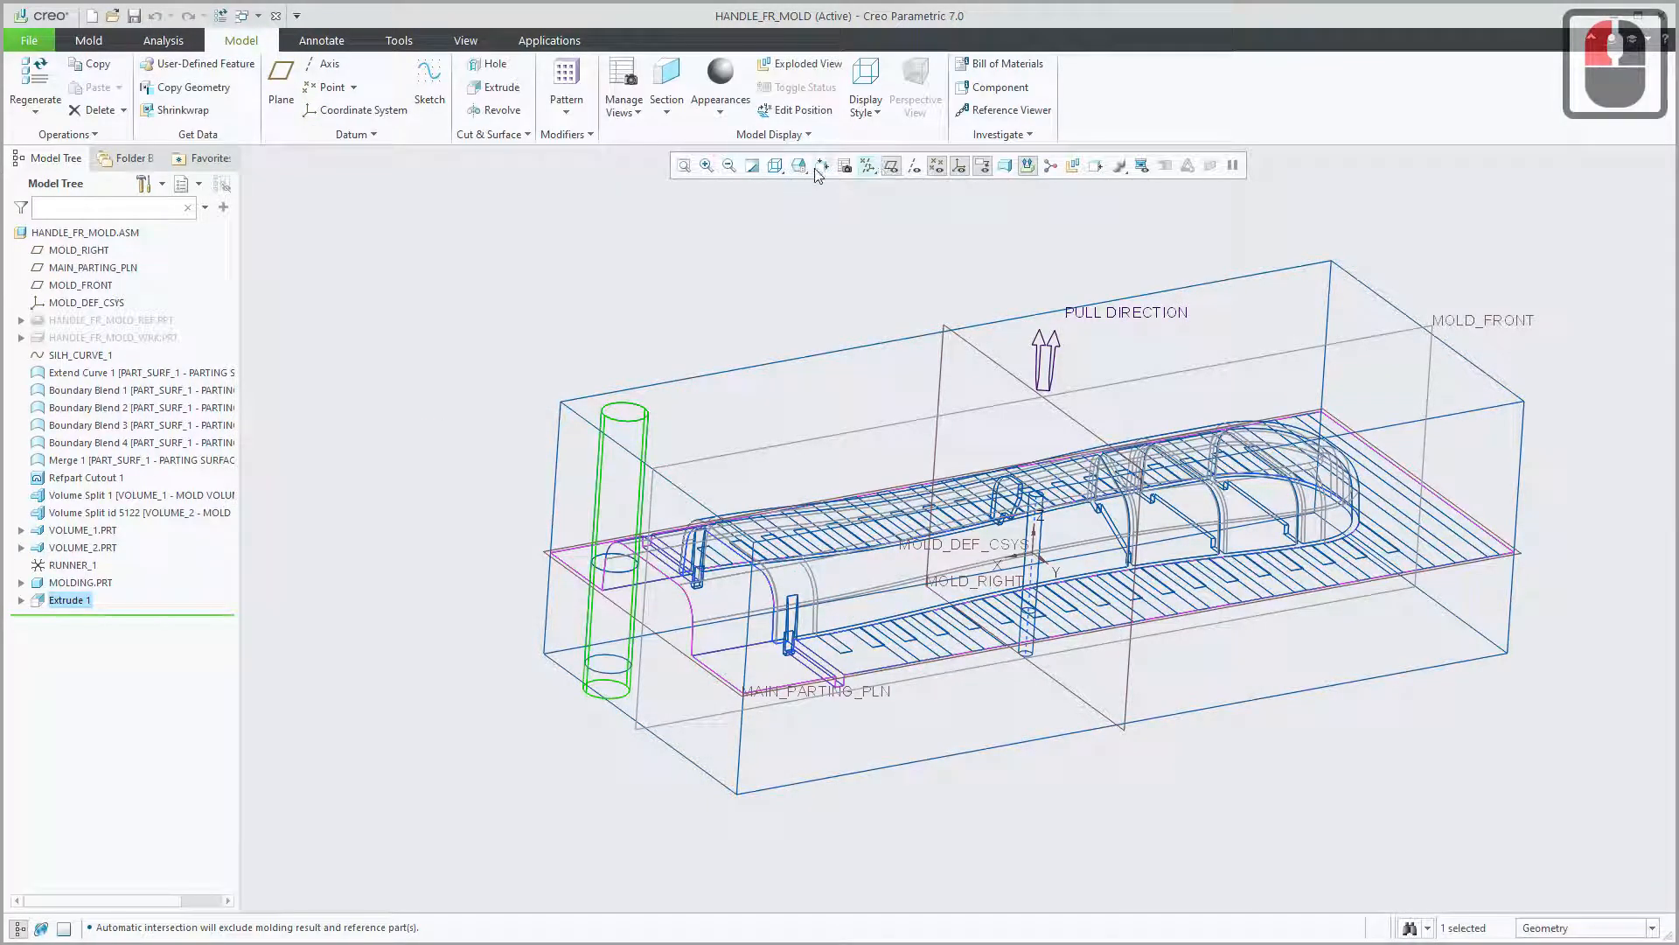
Display the mold assembly as shading with edges and turn it to show the corner hole.
click(775, 168)
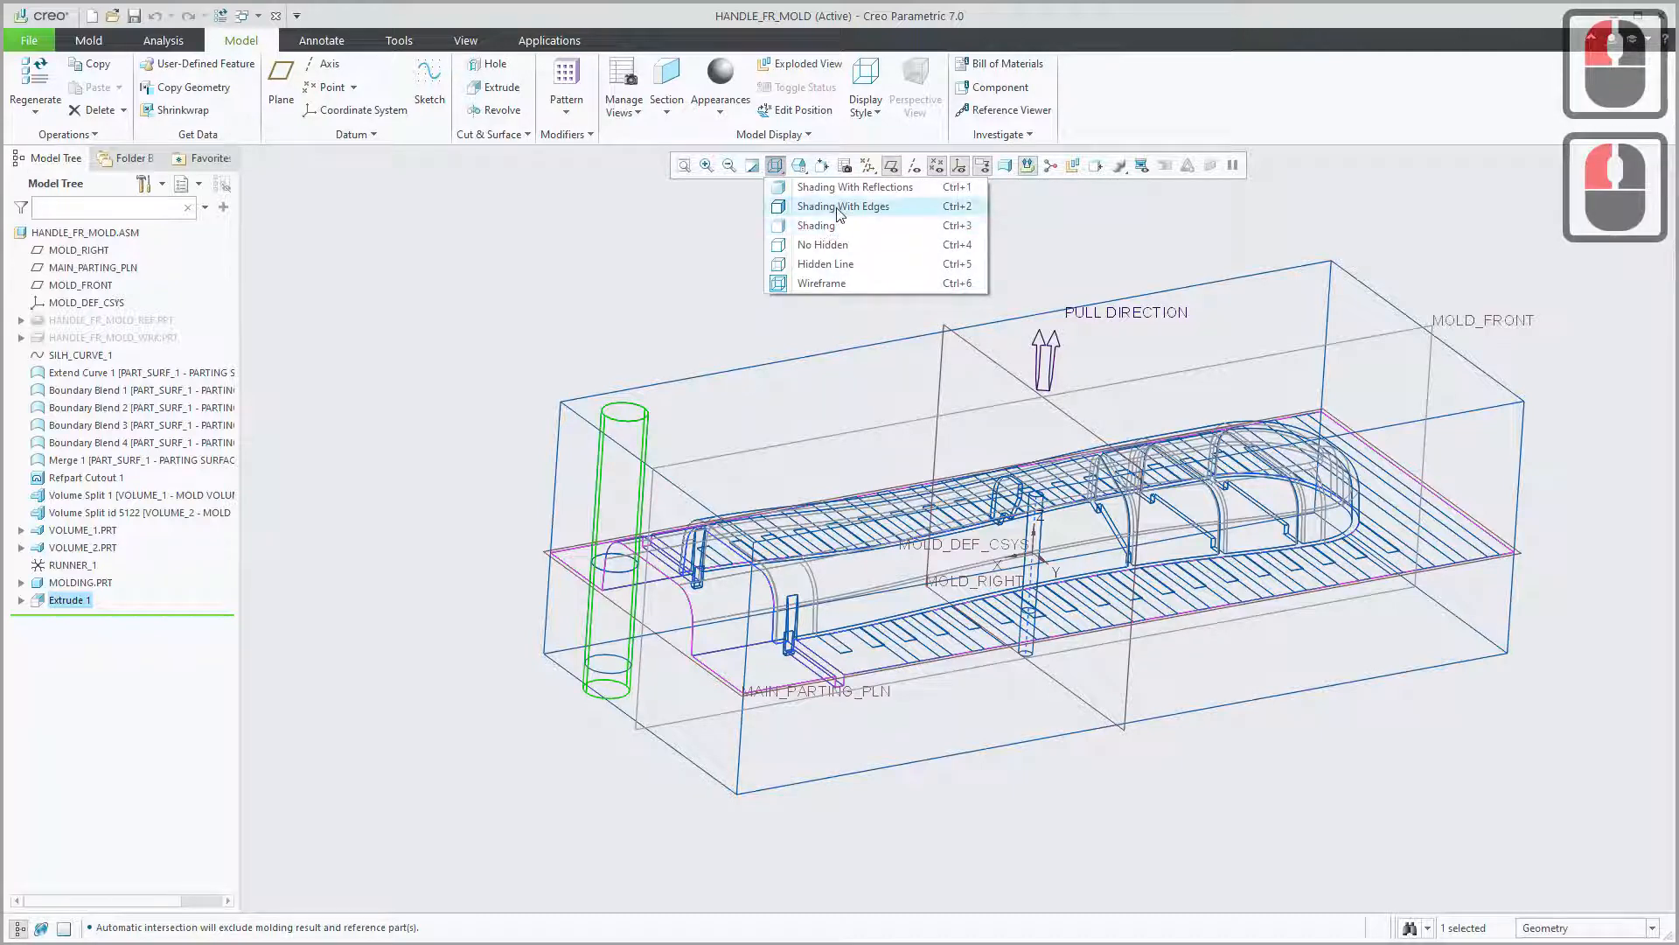
click(835, 208)
mouse_move(694, 394)
middle_down()
mouse_move(613, 411)
mouse_move(601, 499)
mouse_move(615, 385)
middle_up()
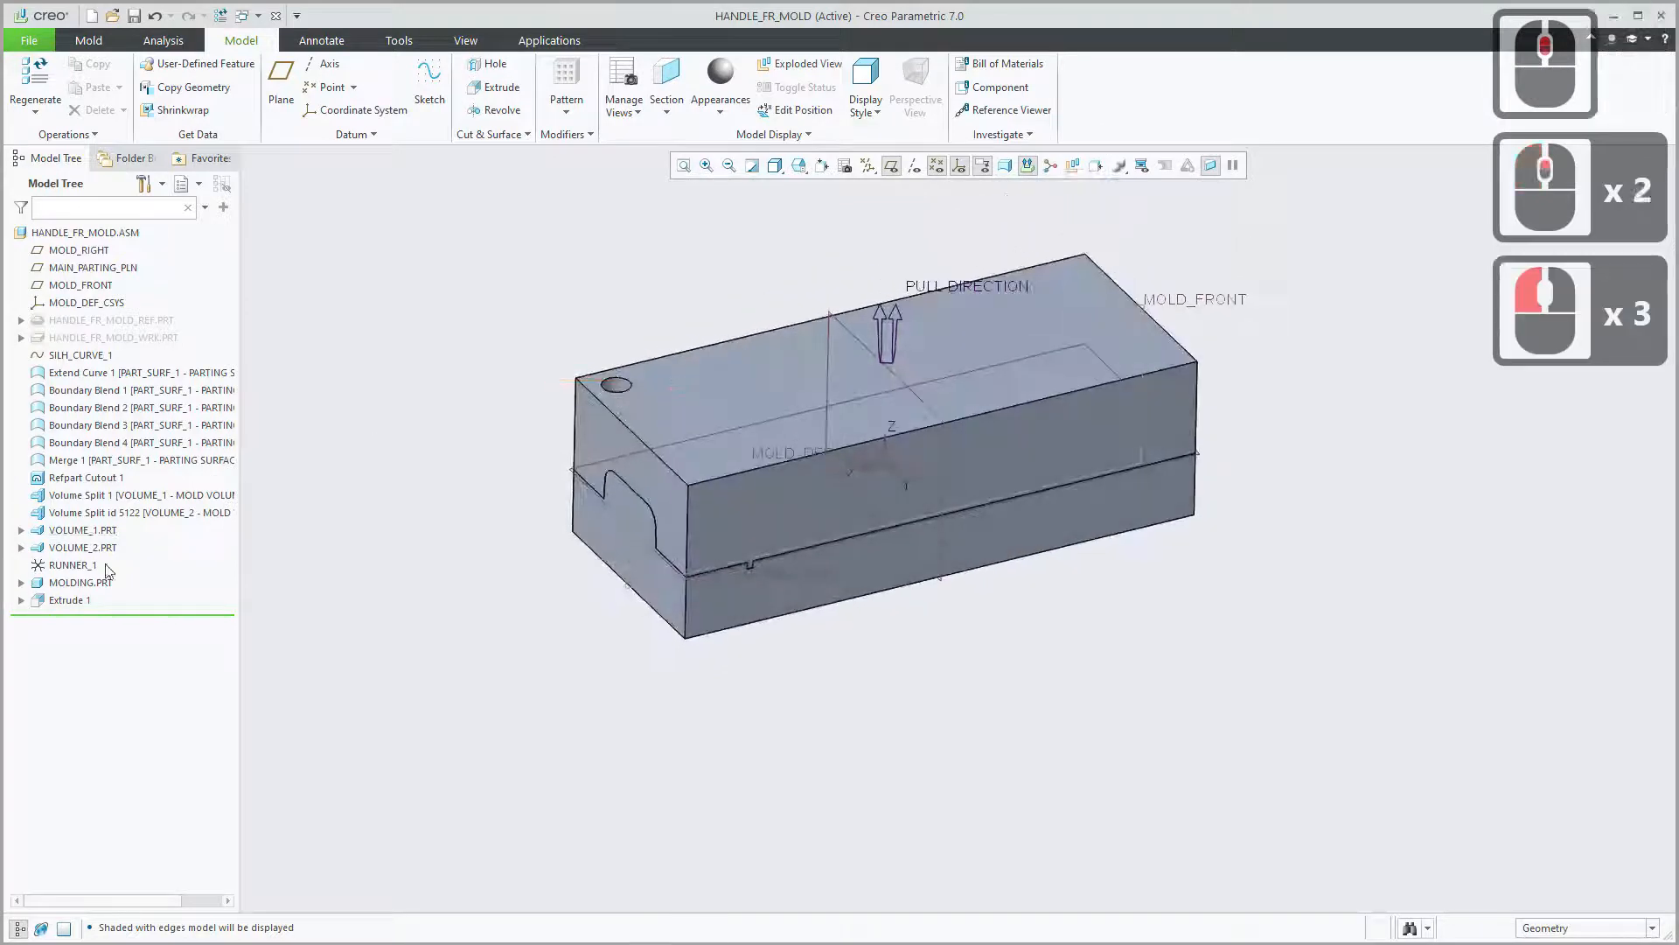
Open VOLUME_1 in its own window to examine the corner hole, and return to the HANDLE_FR_MOLD assembly.
click(70, 530)
click(100, 448)
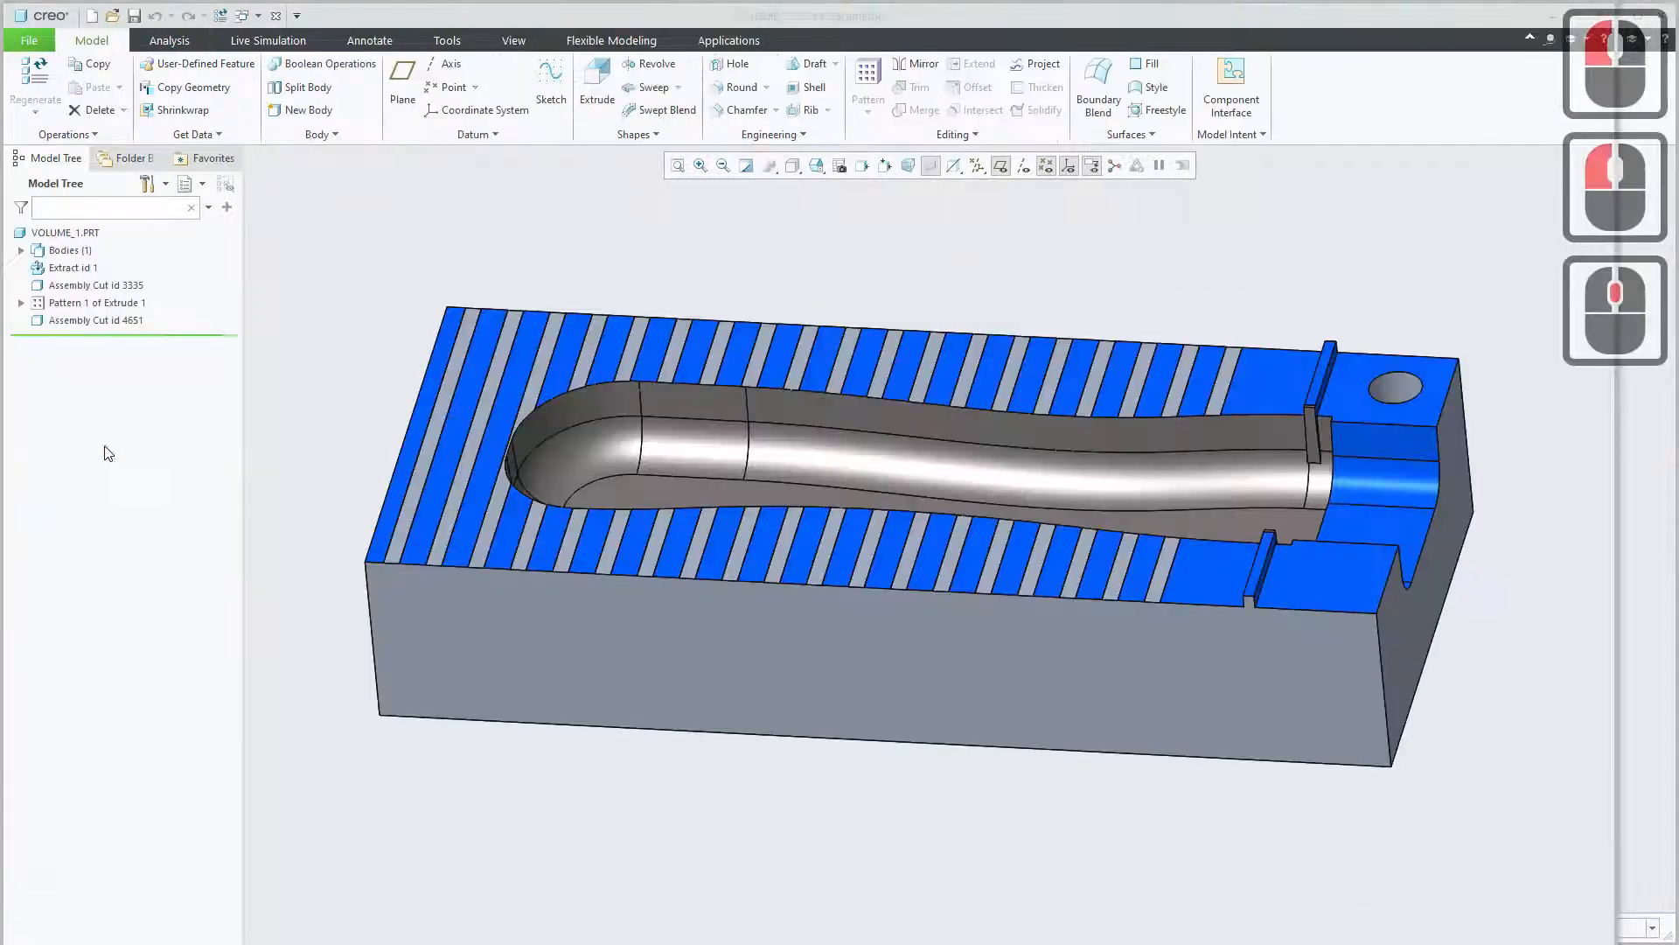
middle_drag(1197, 426, 838, 483)
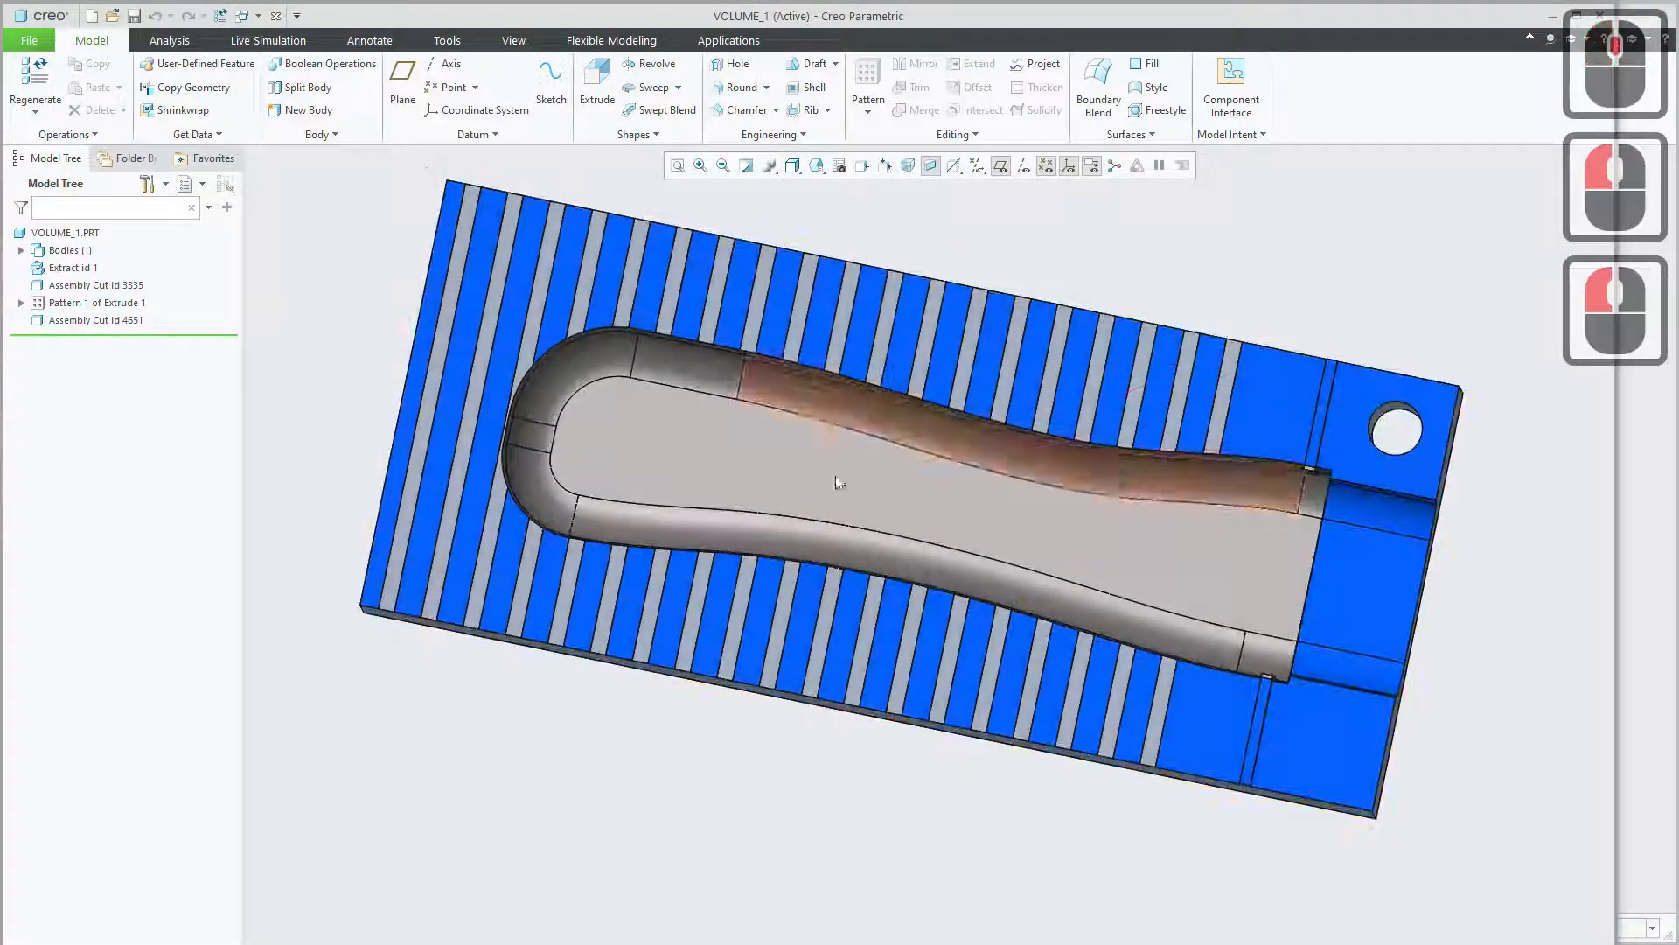
click(249, 16)
click(323, 36)
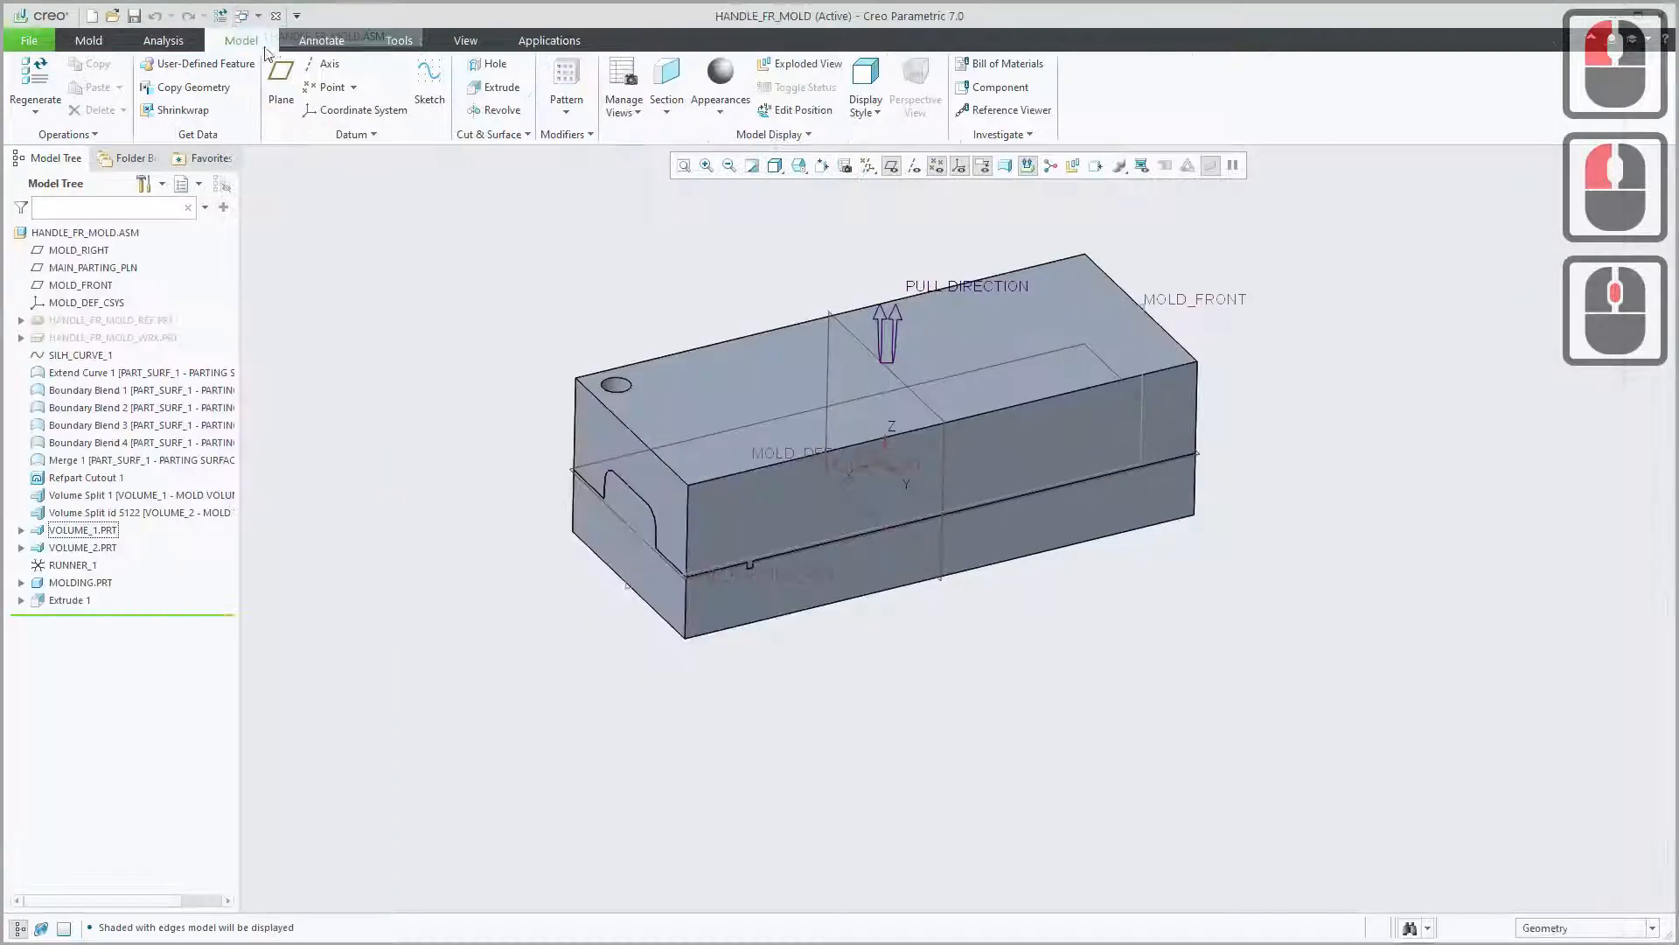
Open VOLUME_2 in its own window and examine the corner hole from several angles.
click(87, 548)
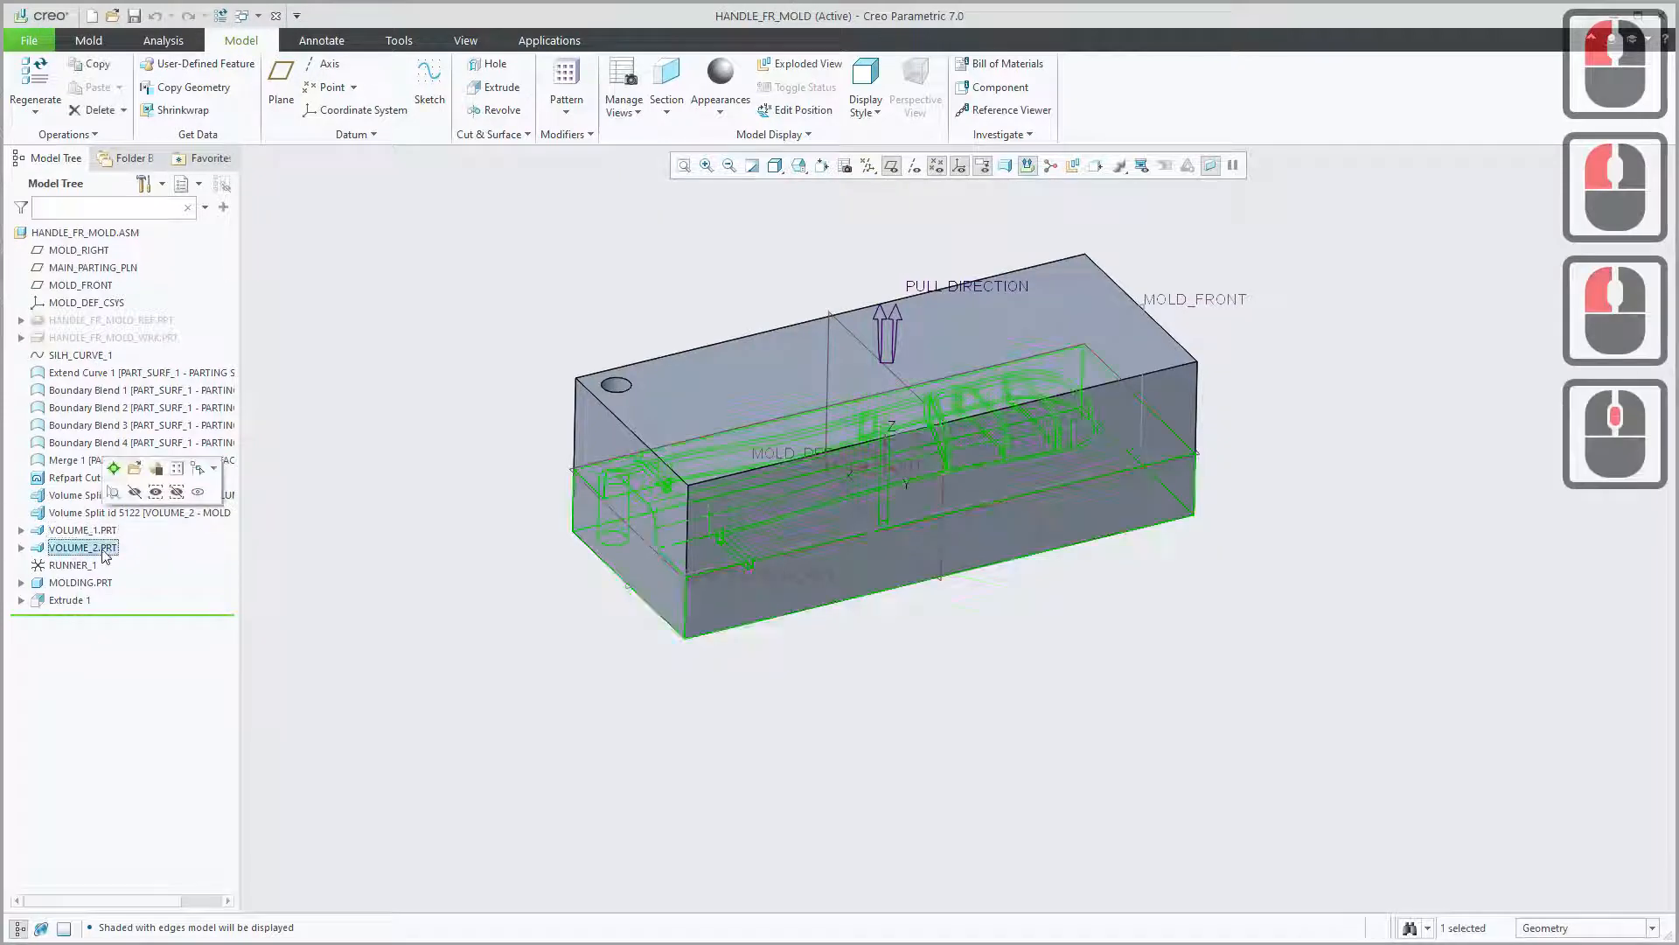
click(137, 479)
middle_drag(665, 385, 798, 359)
middle_drag(796, 515, 804, 471)
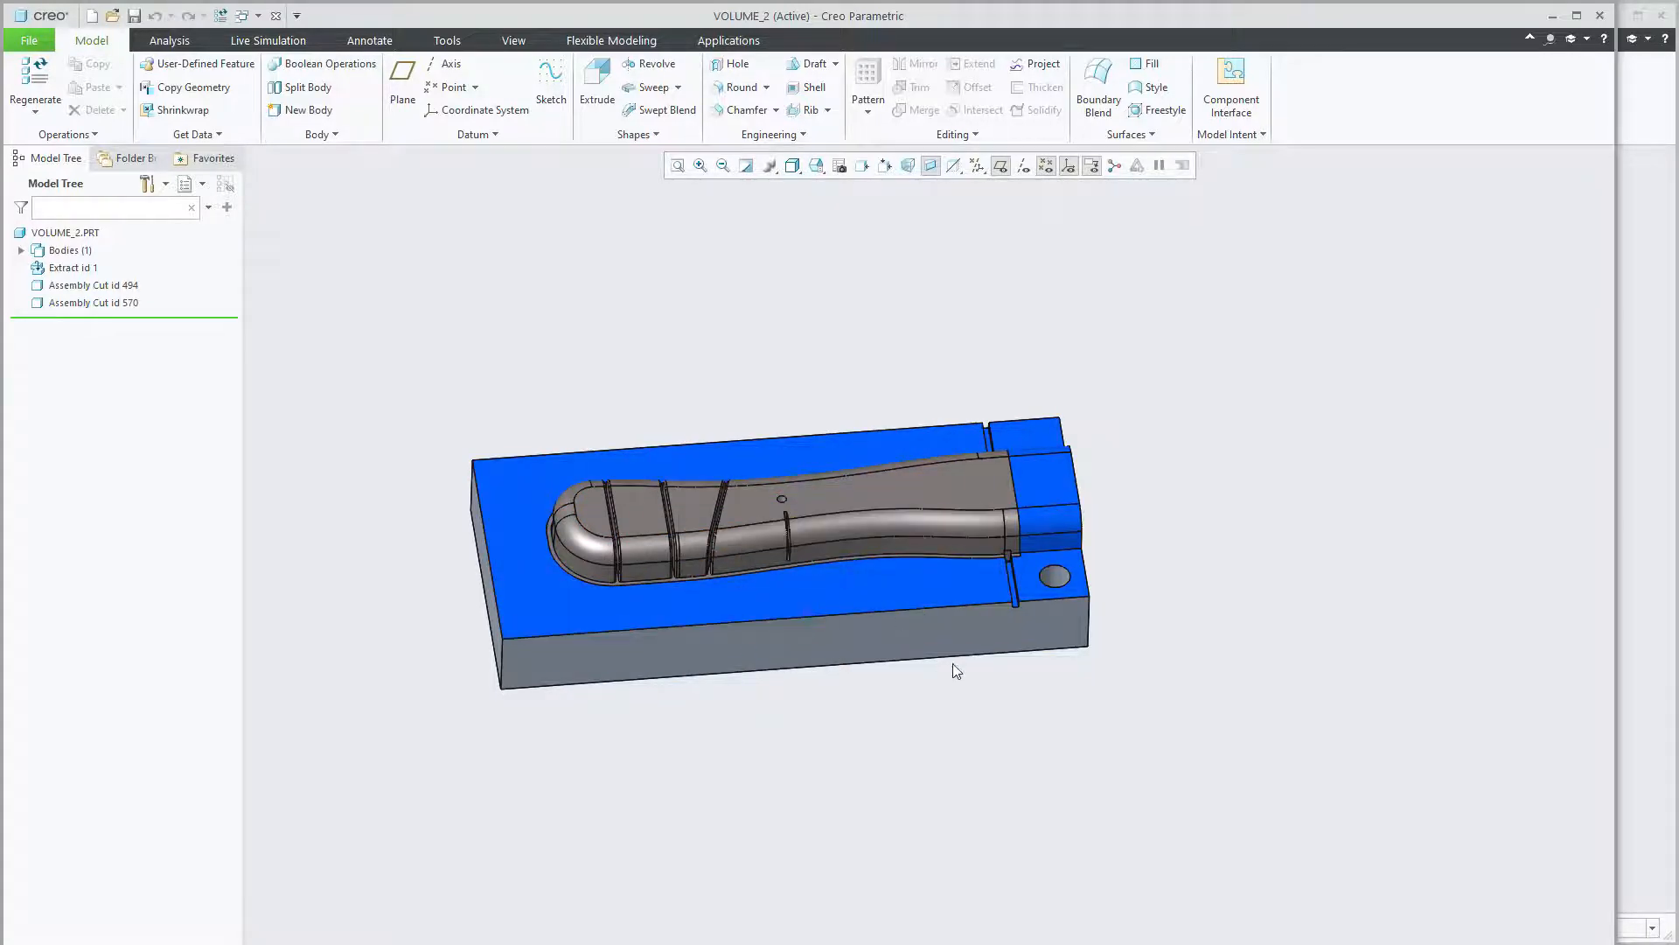
mouse_move(948, 644)
middle_down()
mouse_move(922, 705)
mouse_move(1050, 636)
middle_up()
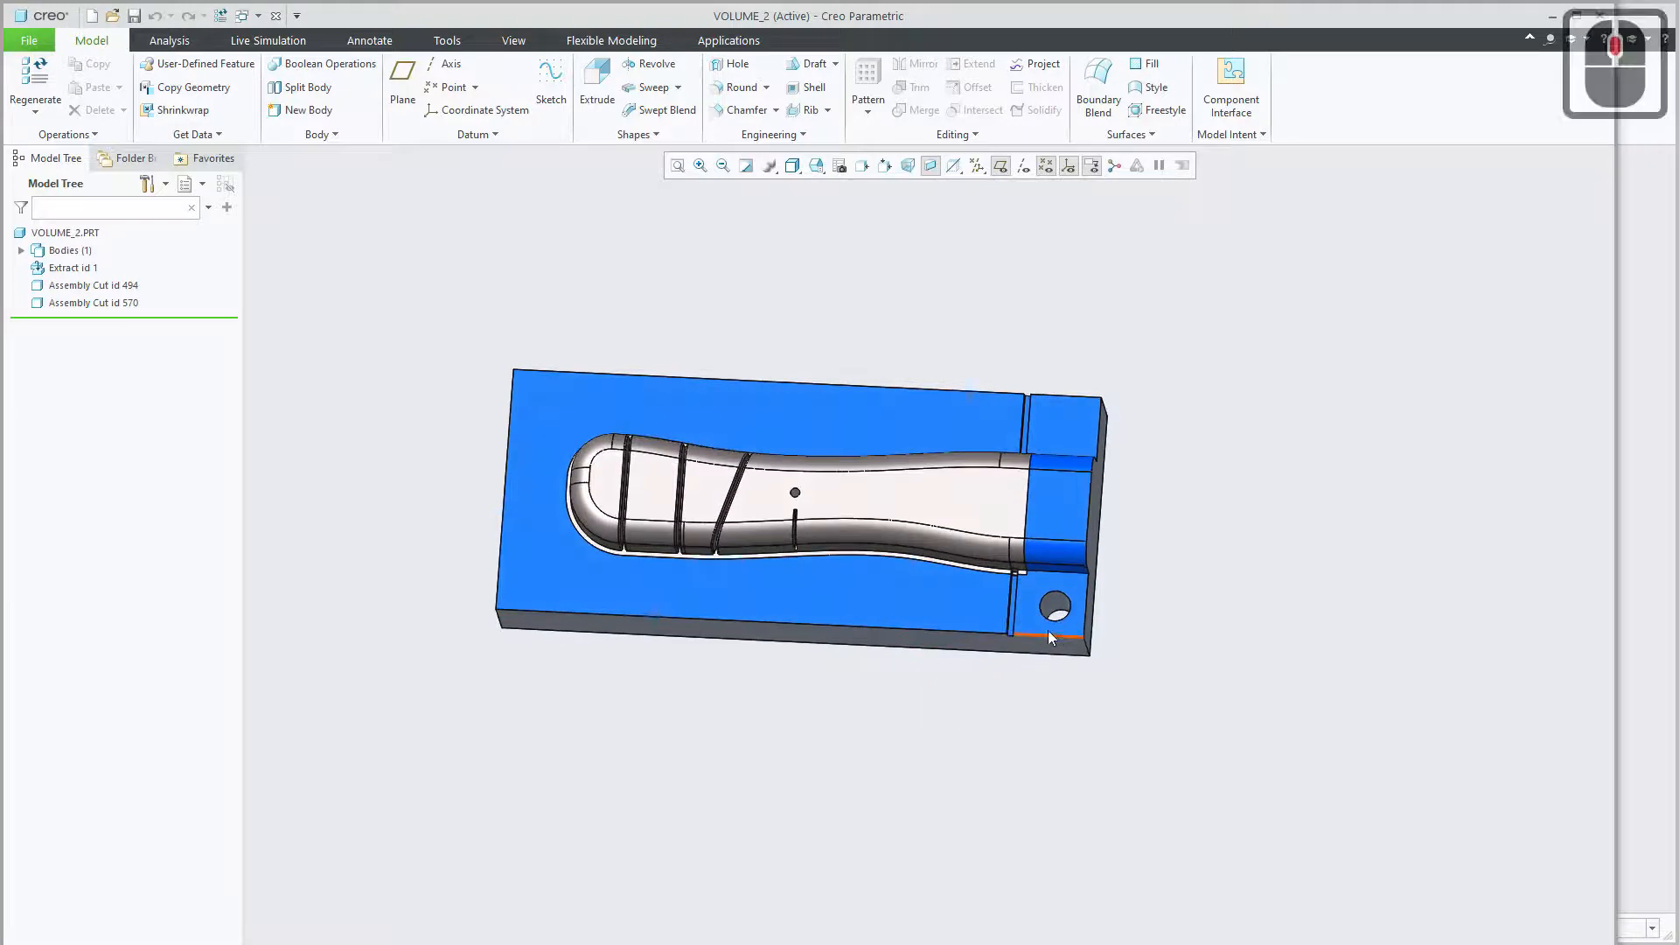